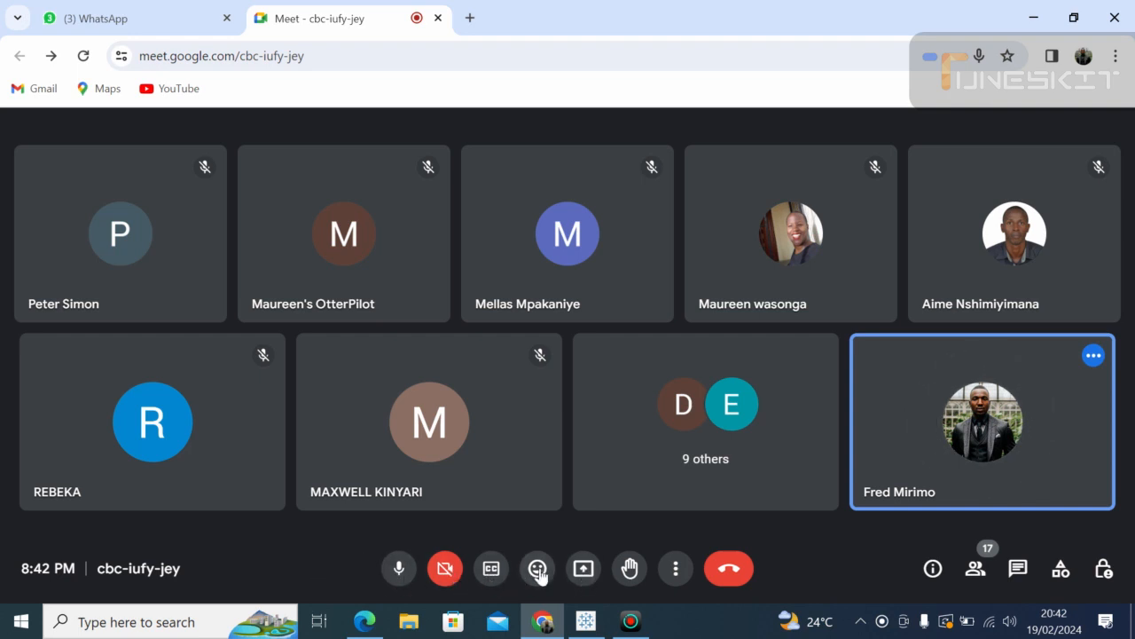
Step: Share the entire screen to the Meet call, hide the sharing notice, and return to Tableau
click(585, 571)
click(724, 158)
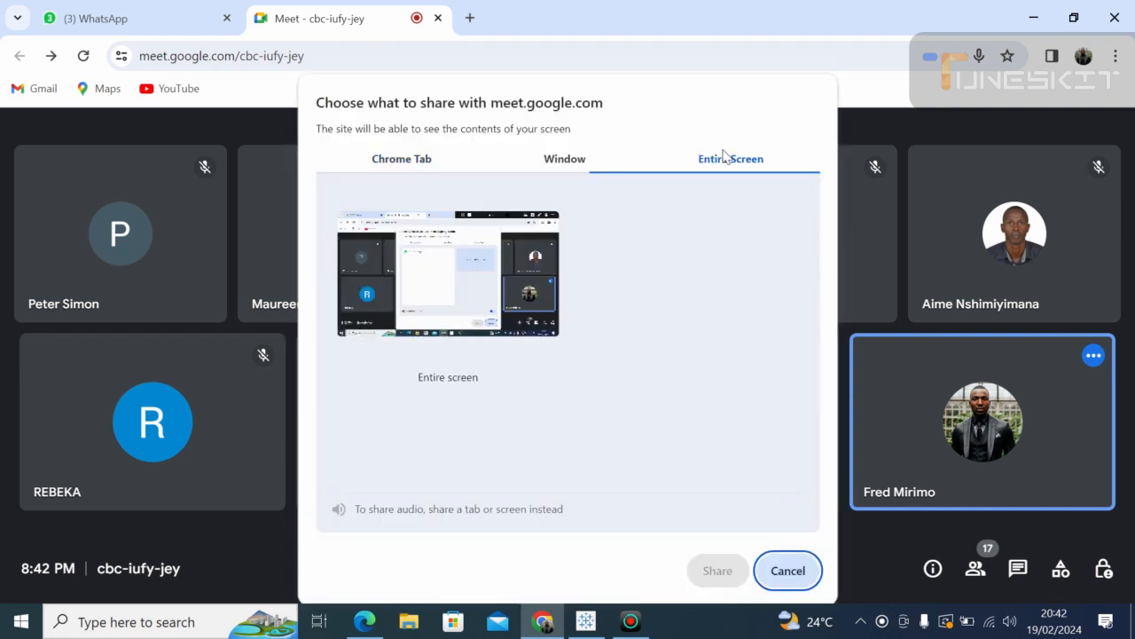
click(521, 221)
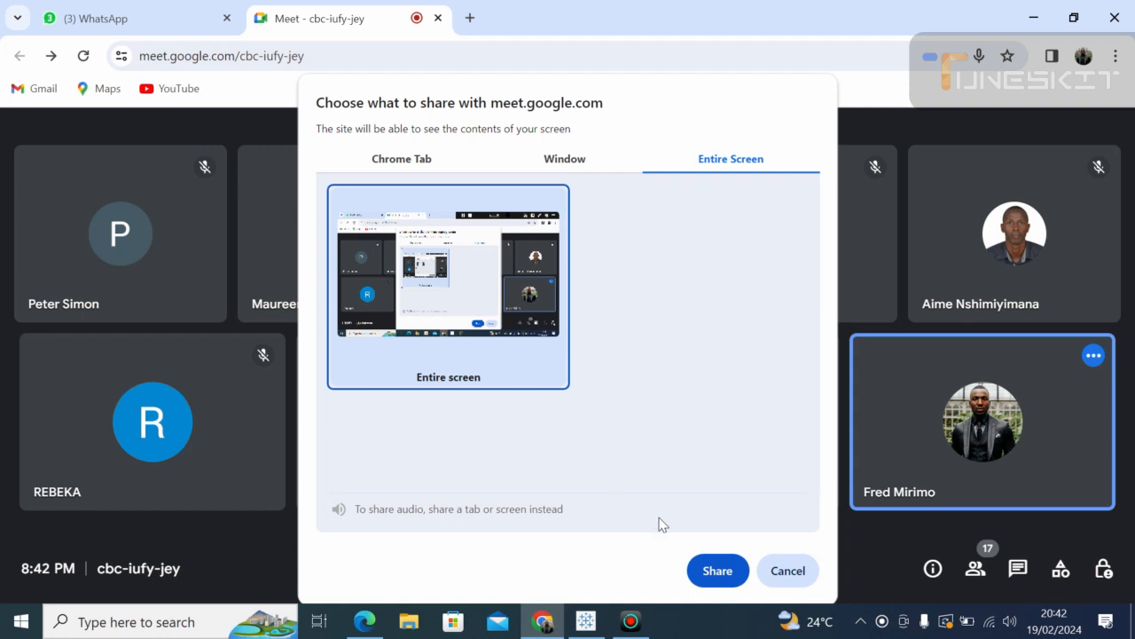
click(717, 573)
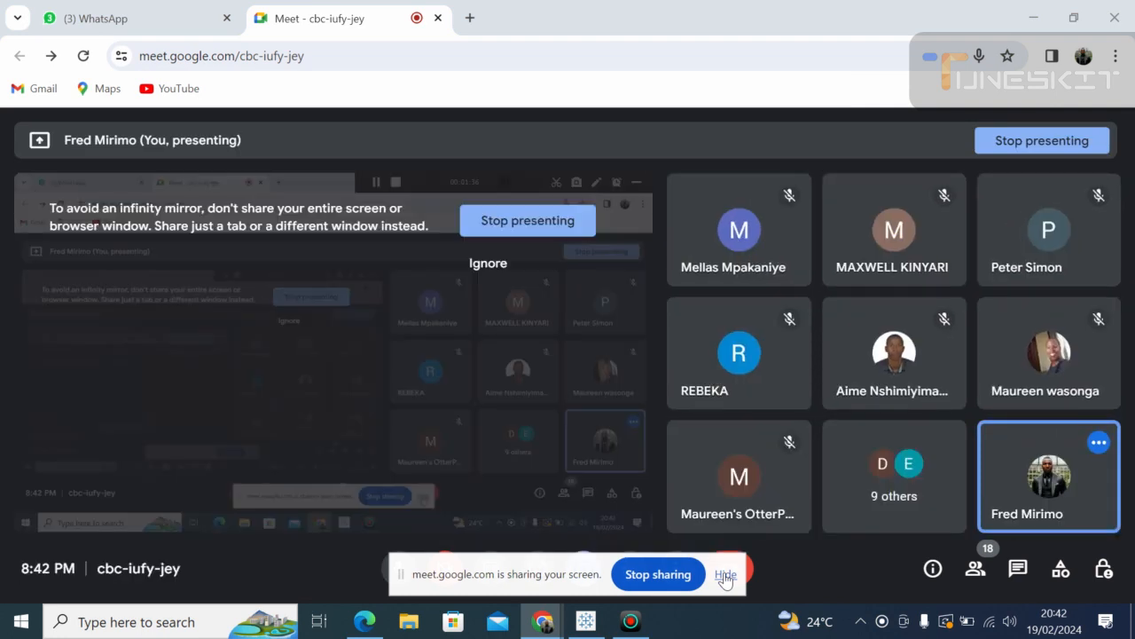
click(726, 574)
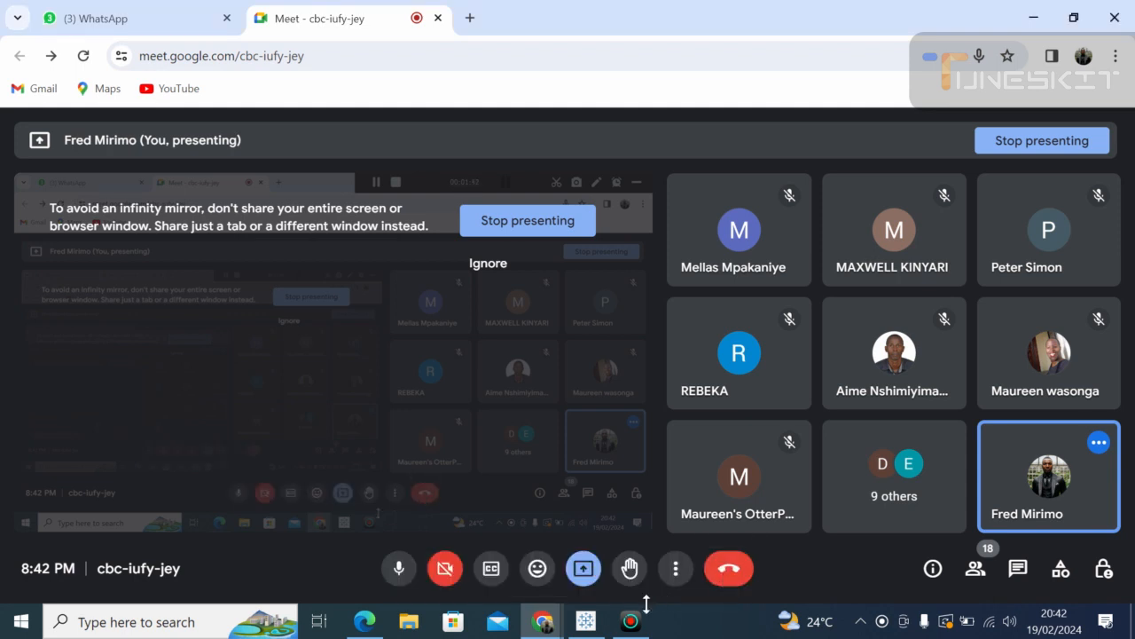
click(586, 622)
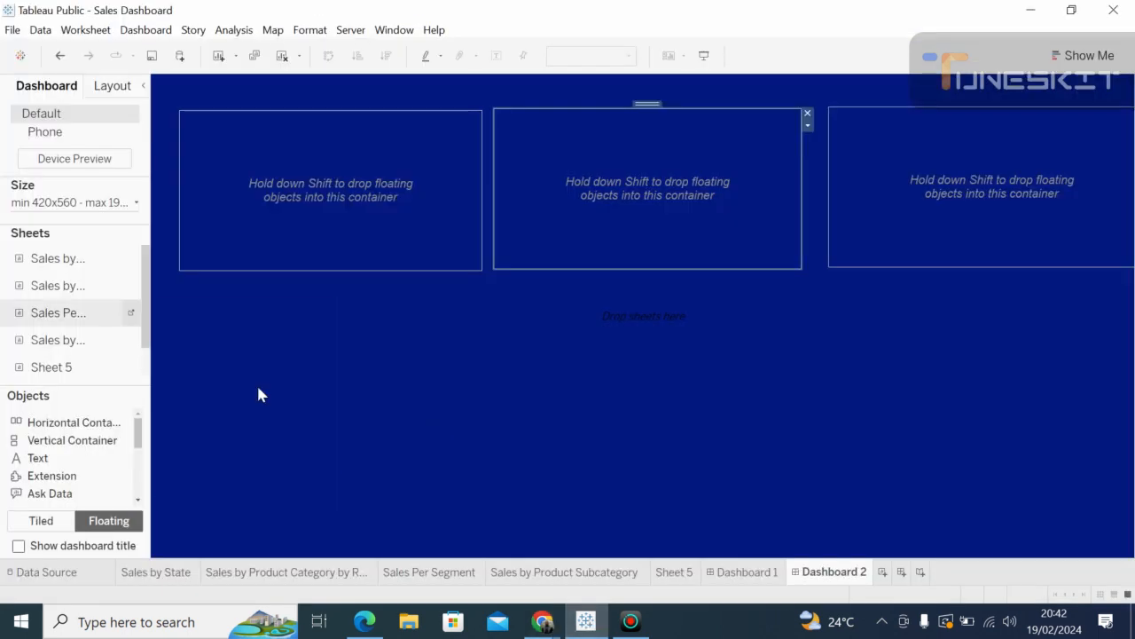
Step: Look through the Sales by Product Subcategory, Dashboard 1 and Sheet 5 tabs, ending on Dashboard 1
click(378, 366)
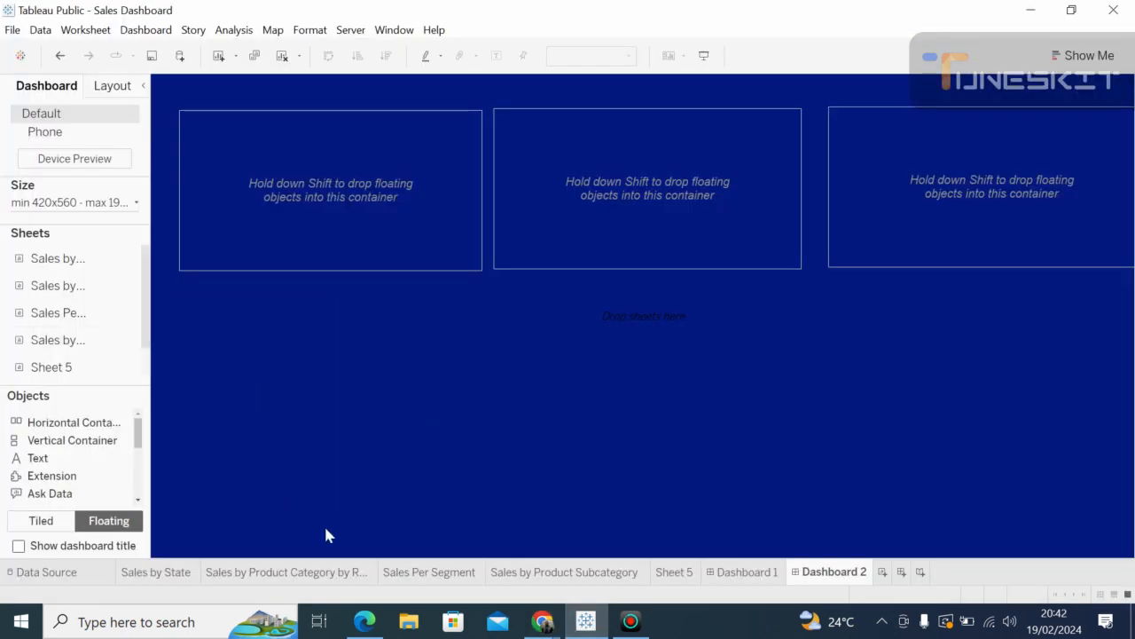
click(570, 573)
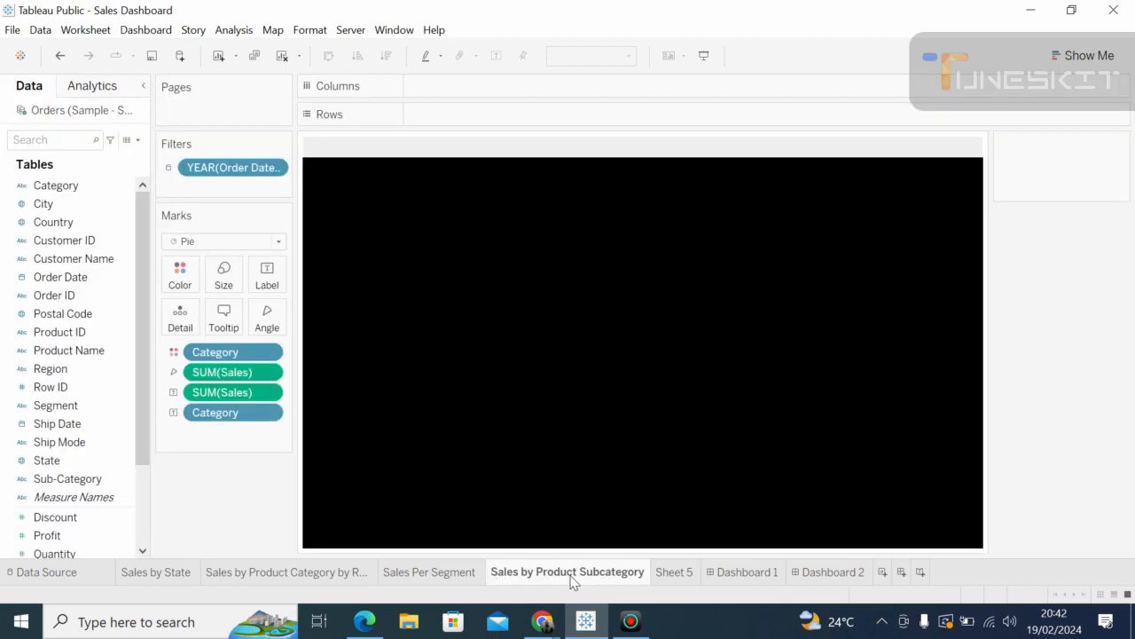
click(745, 572)
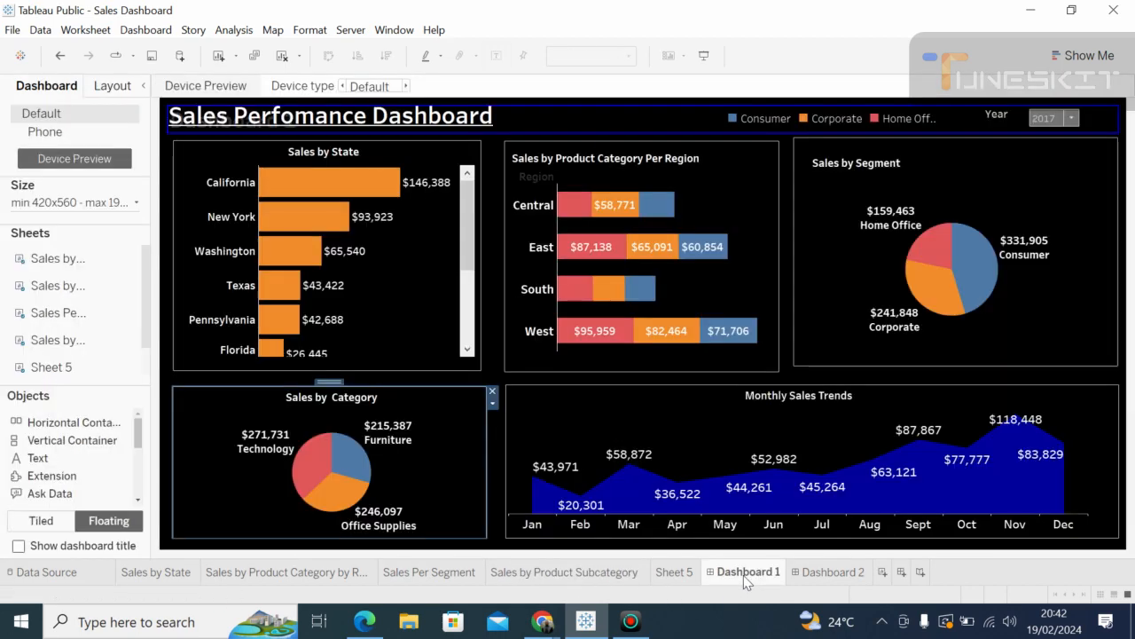
click(695, 567)
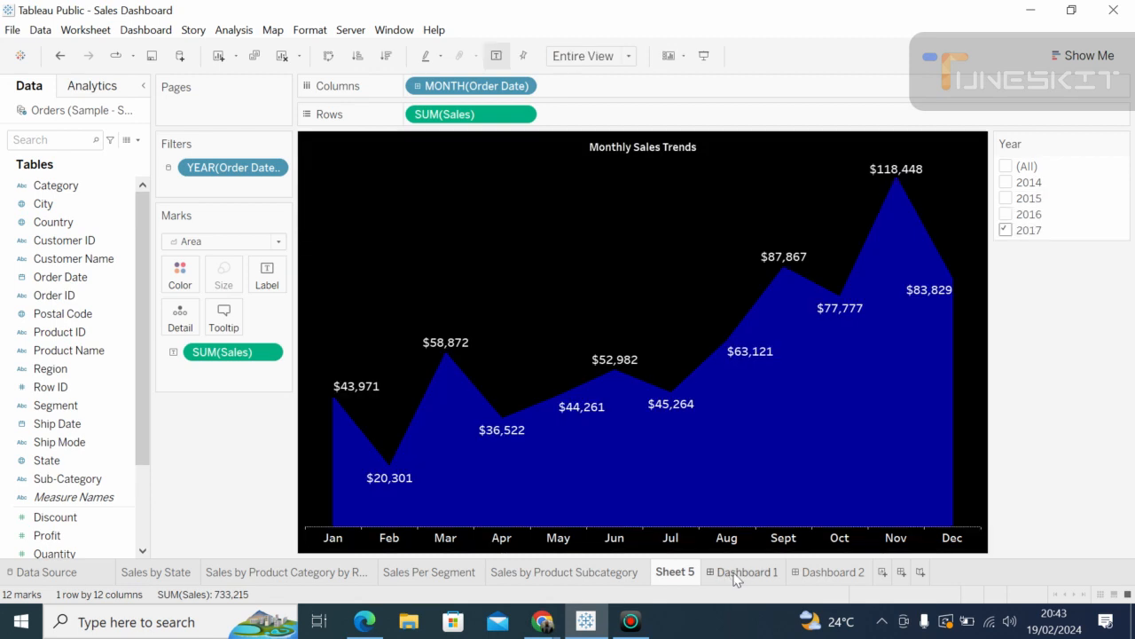
click(732, 573)
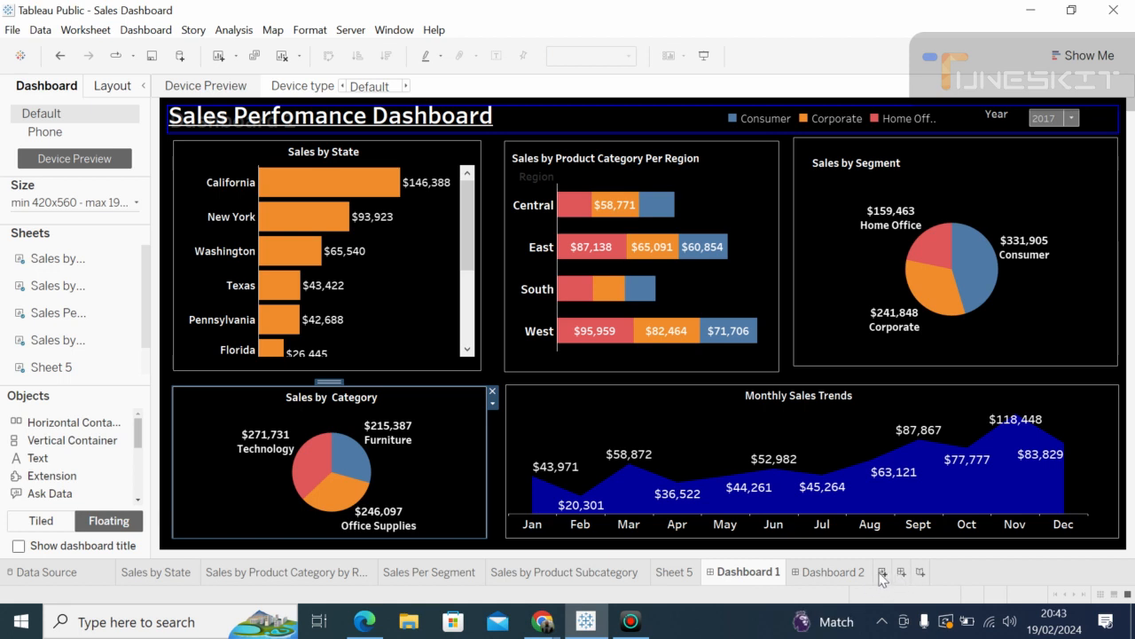
Step: Add a blank Sheet 6 worksheet and an empty Dashboard 3
click(883, 572)
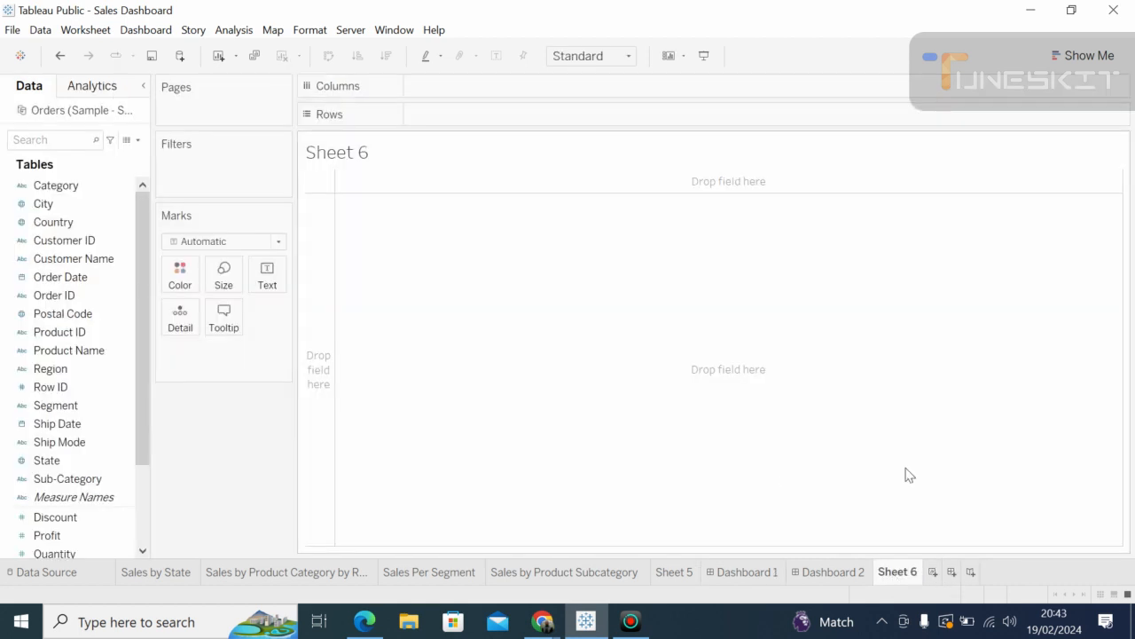
click(952, 573)
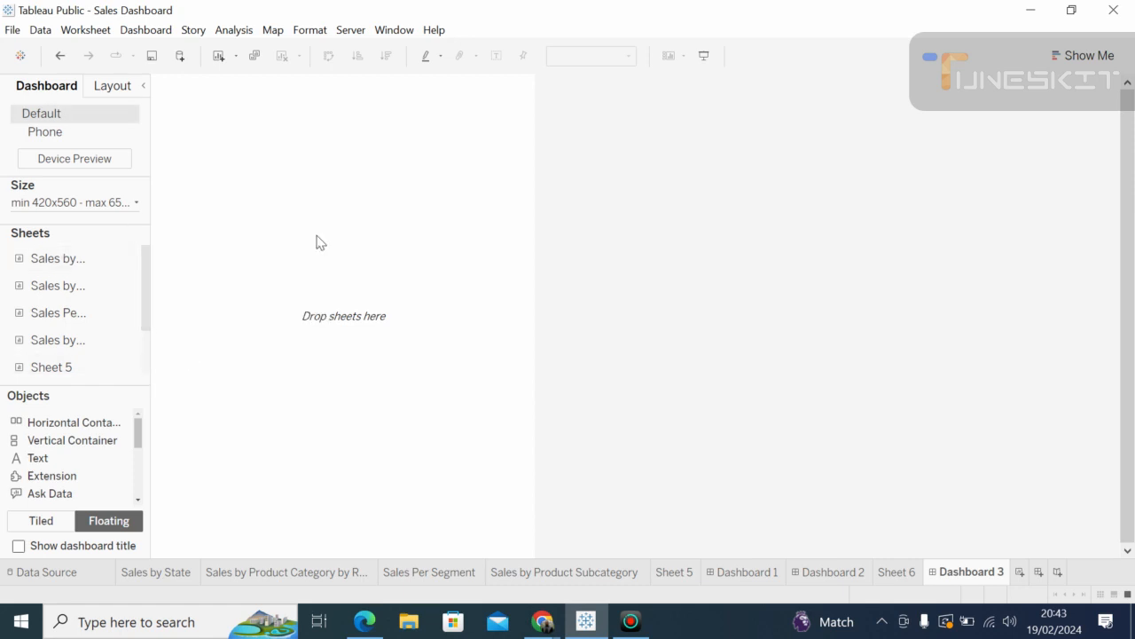
Step: Admit the waiting guest into the Meet call and go back to Tableau's Dashboard 3
click(543, 621)
click(496, 529)
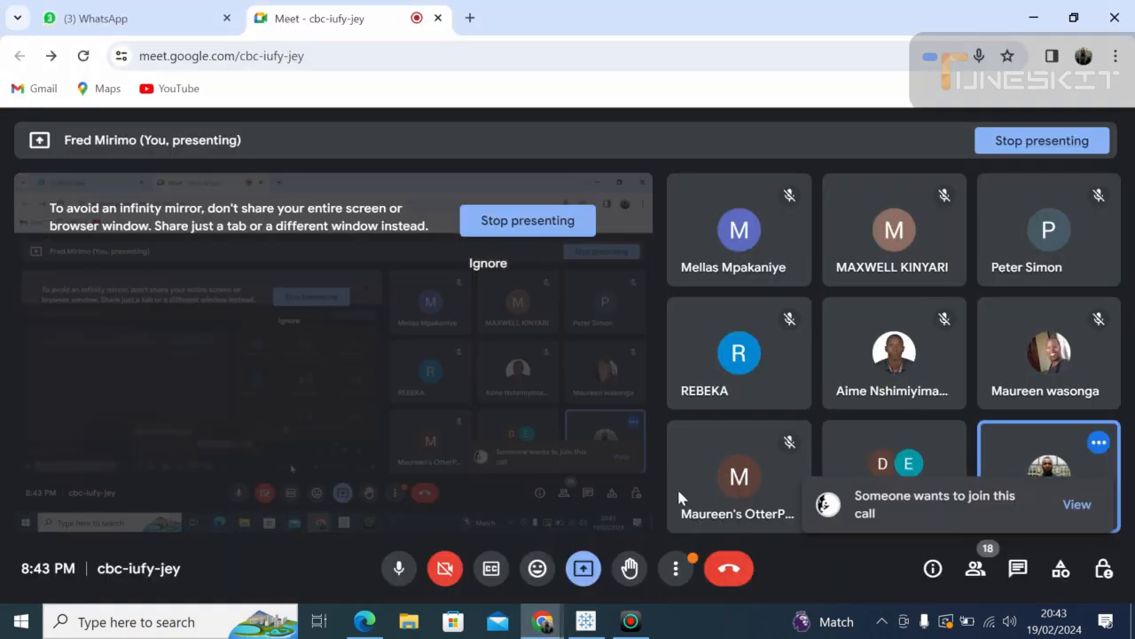
click(1077, 504)
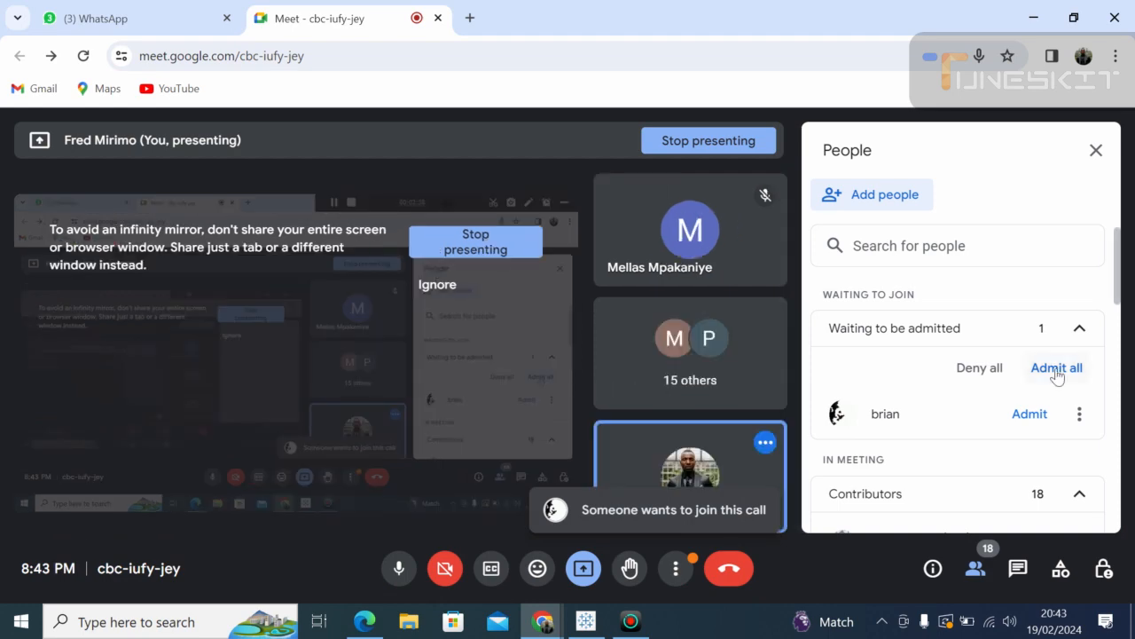
click(1056, 369)
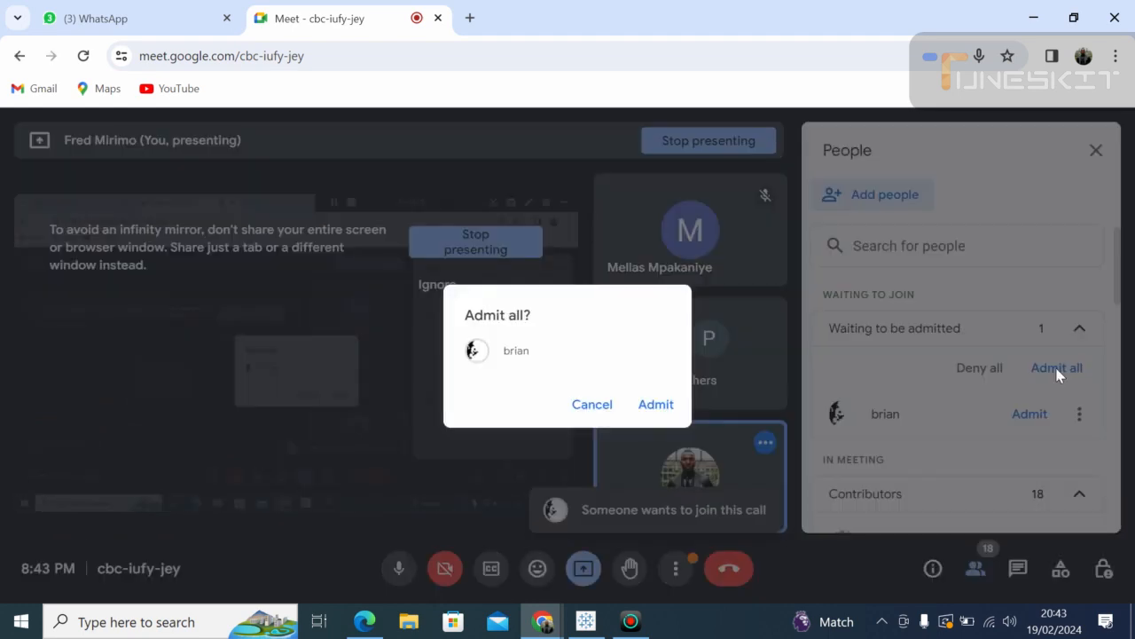
click(657, 405)
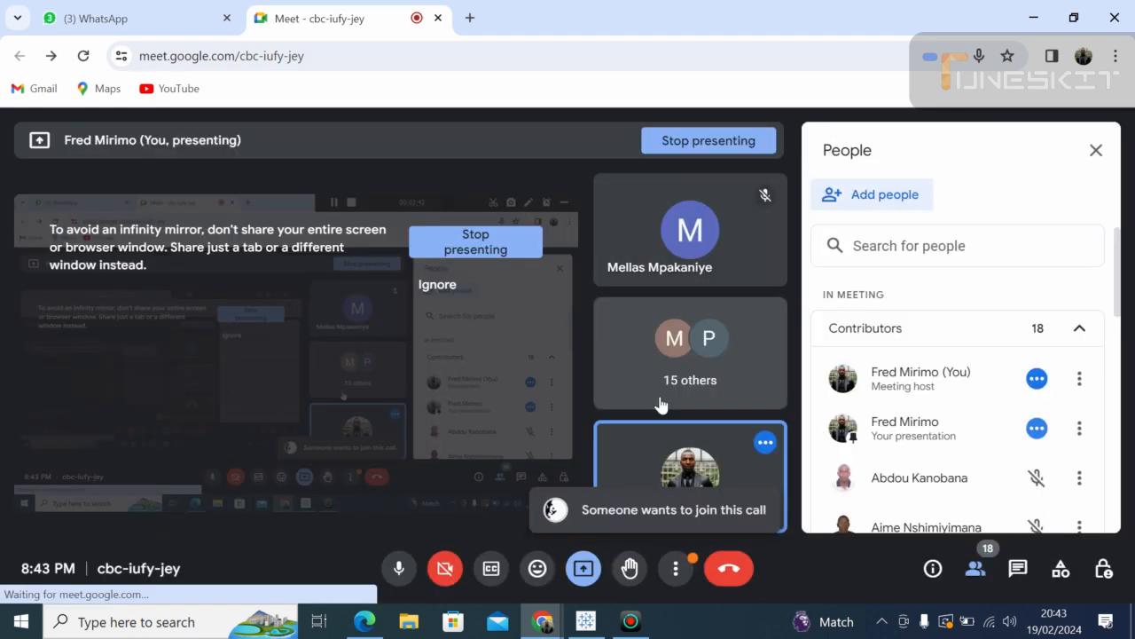
click(585, 621)
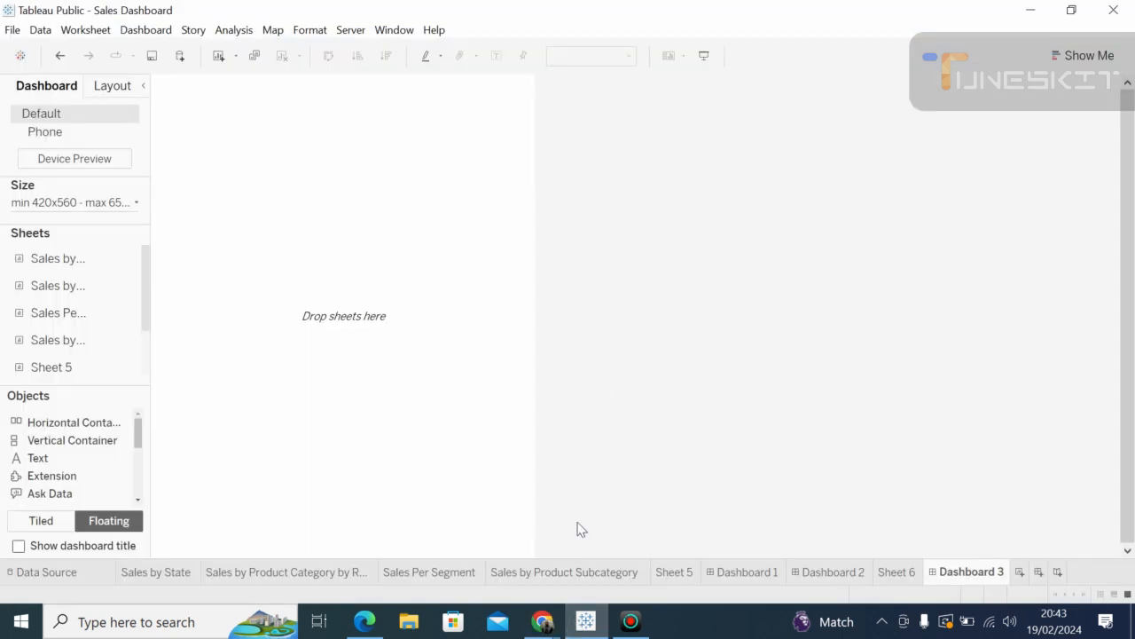
Step: Inspect Dashboard 1's Sales by Segment and Monthly Sales Trends charts, then move to Dashboard 2
click(745, 573)
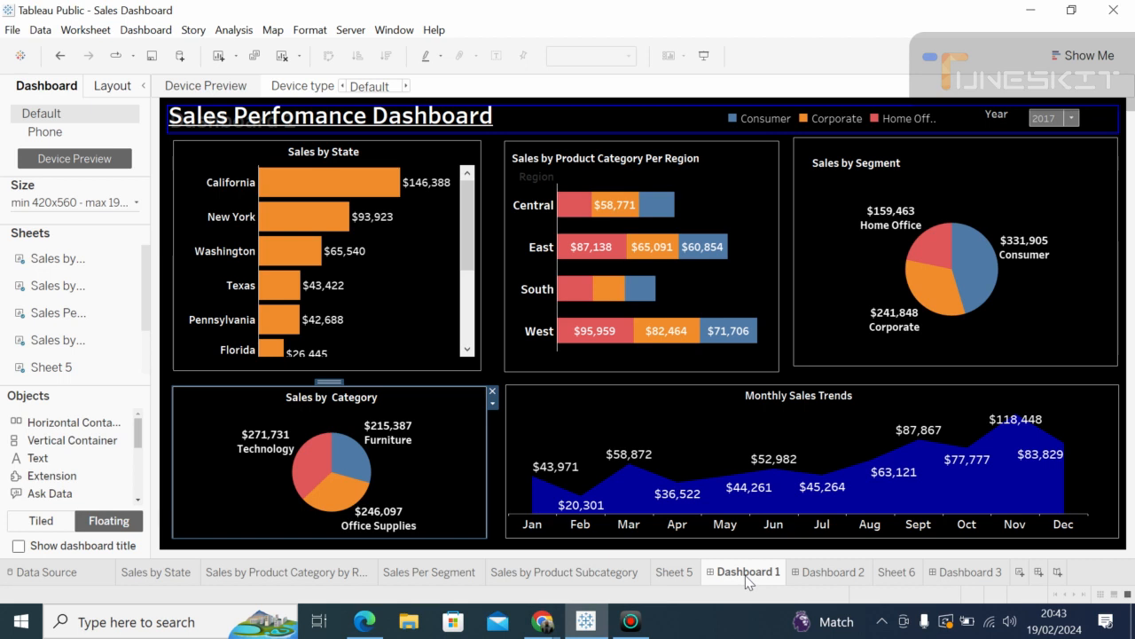
mouse_move(619, 459)
click(1092, 223)
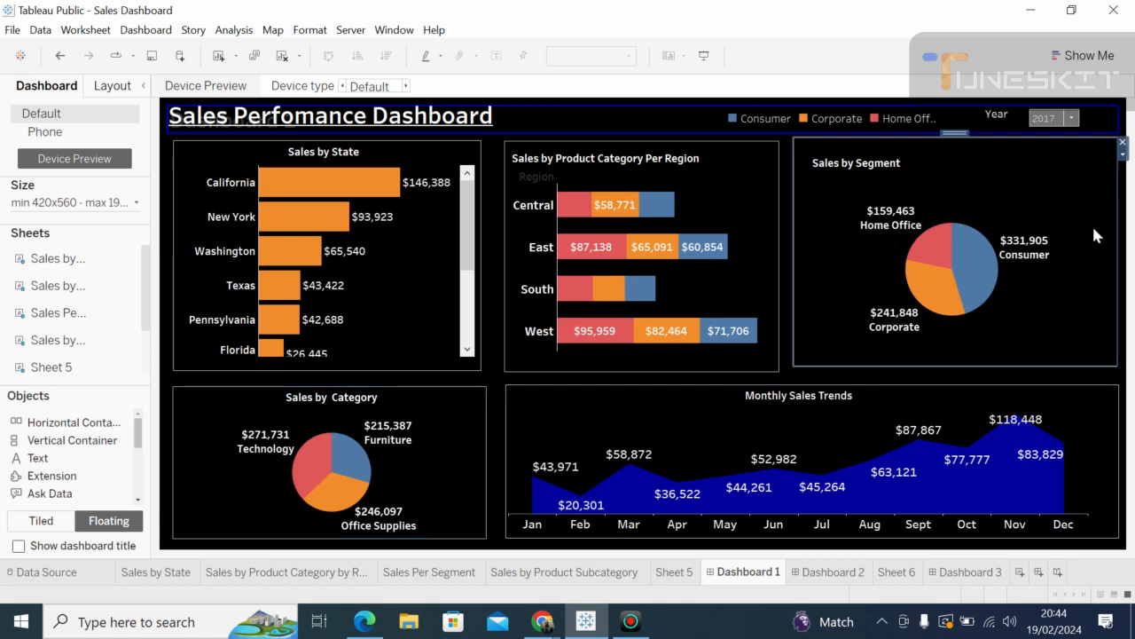
mouse_move(256, 204)
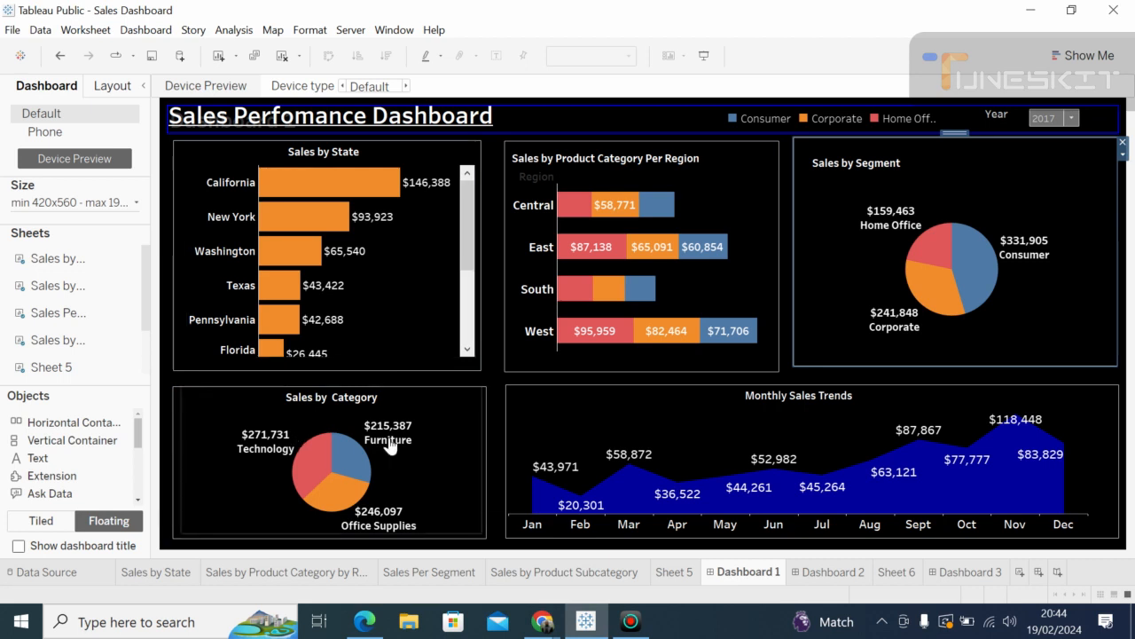
click(515, 403)
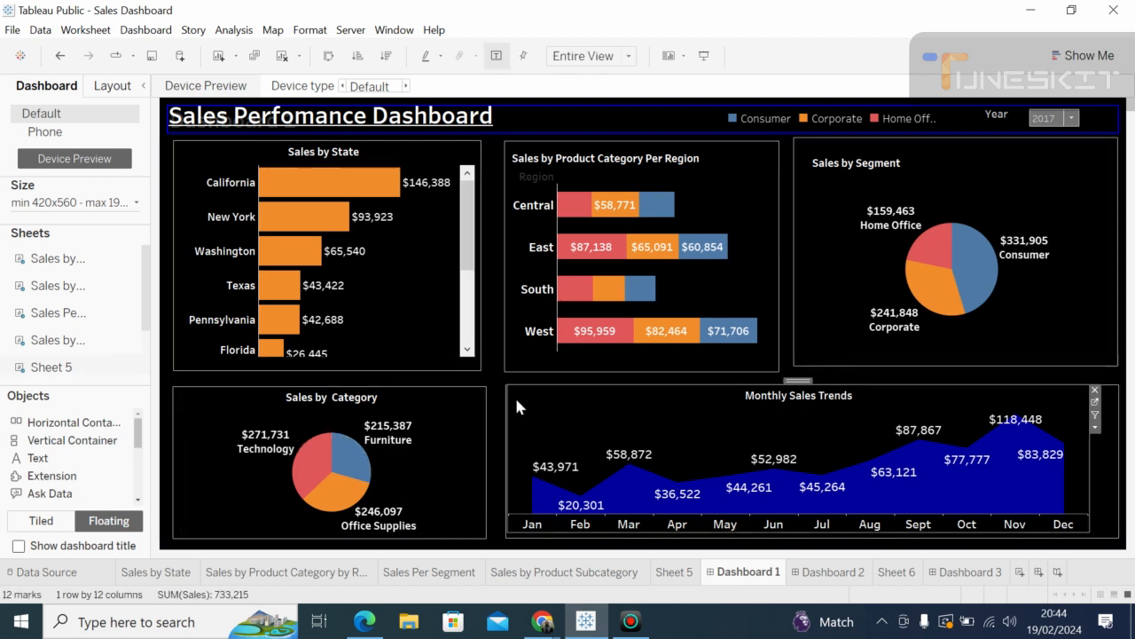
mouse_move(69, 261)
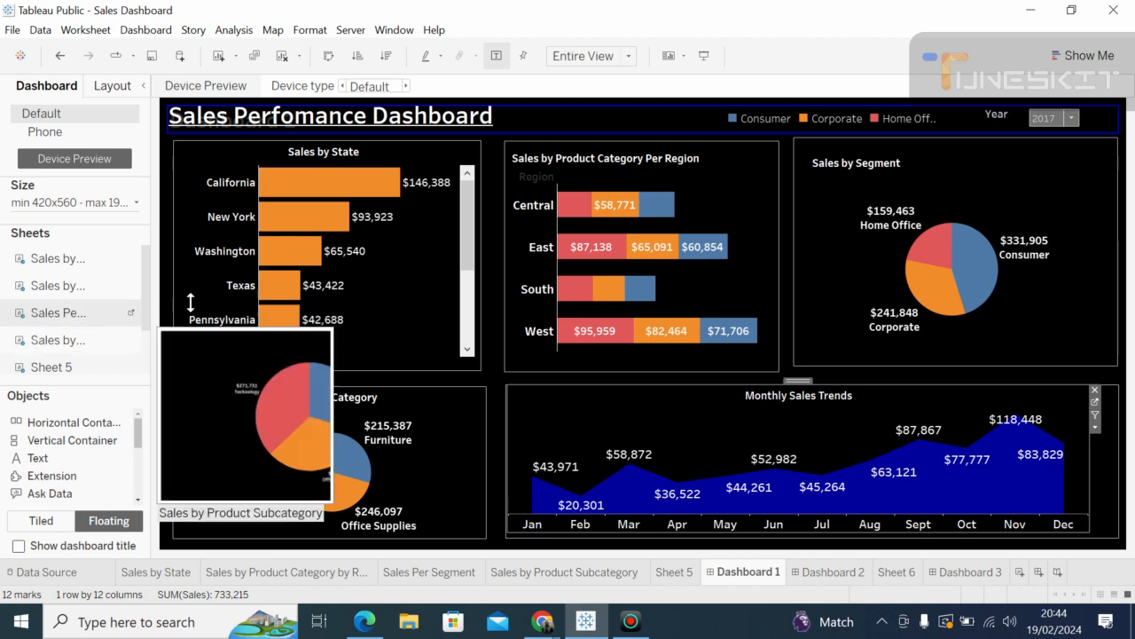
mouse_move(71, 258)
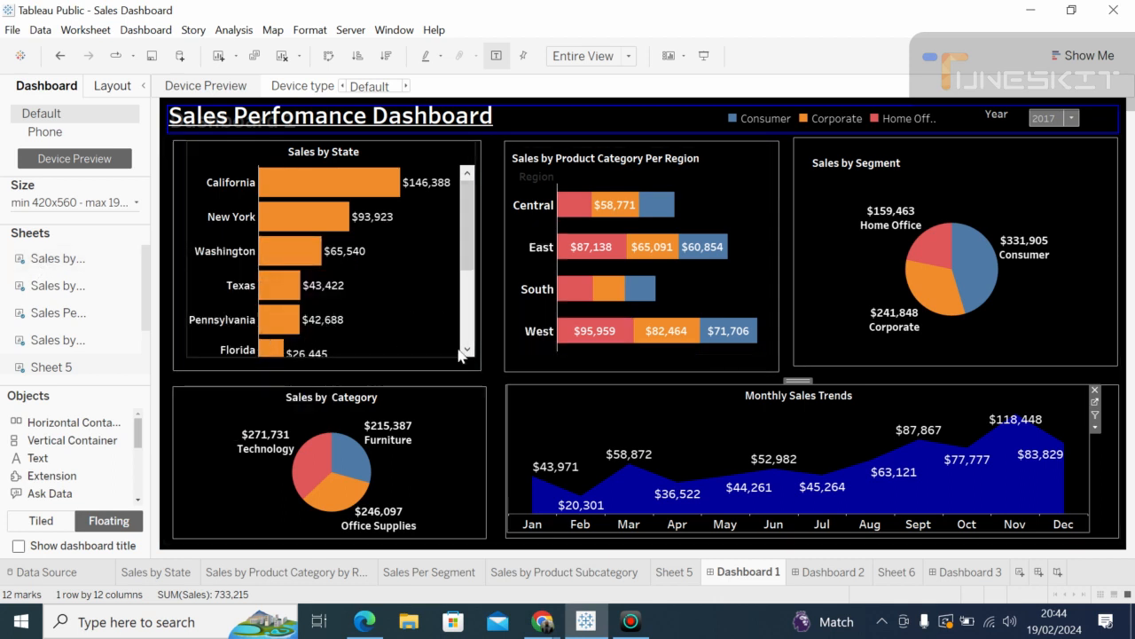
click(503, 394)
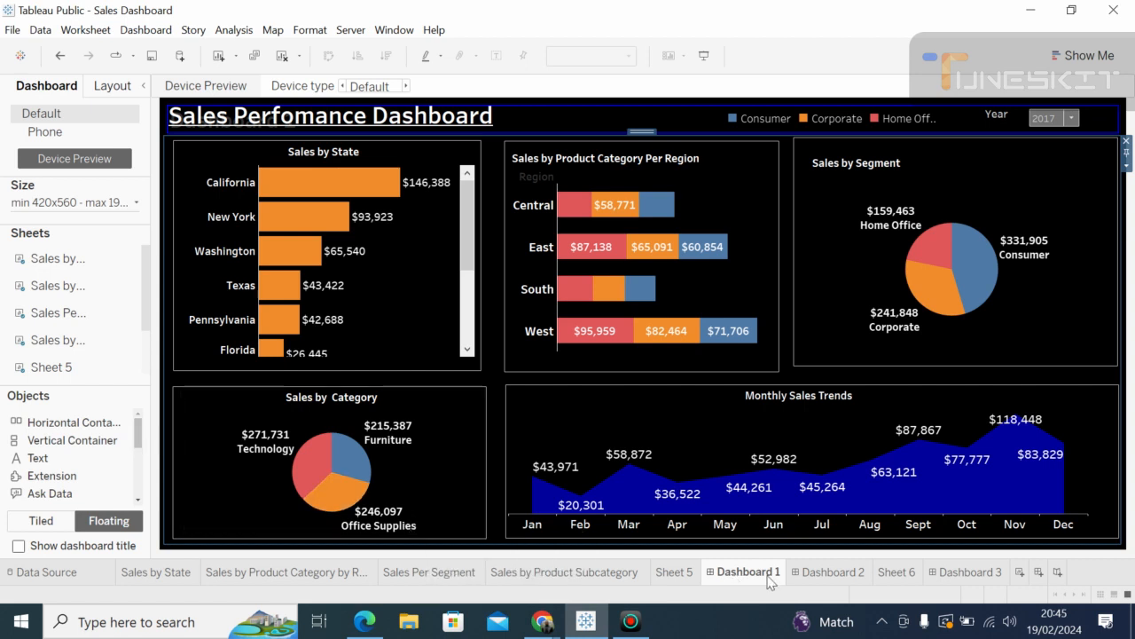
click(818, 575)
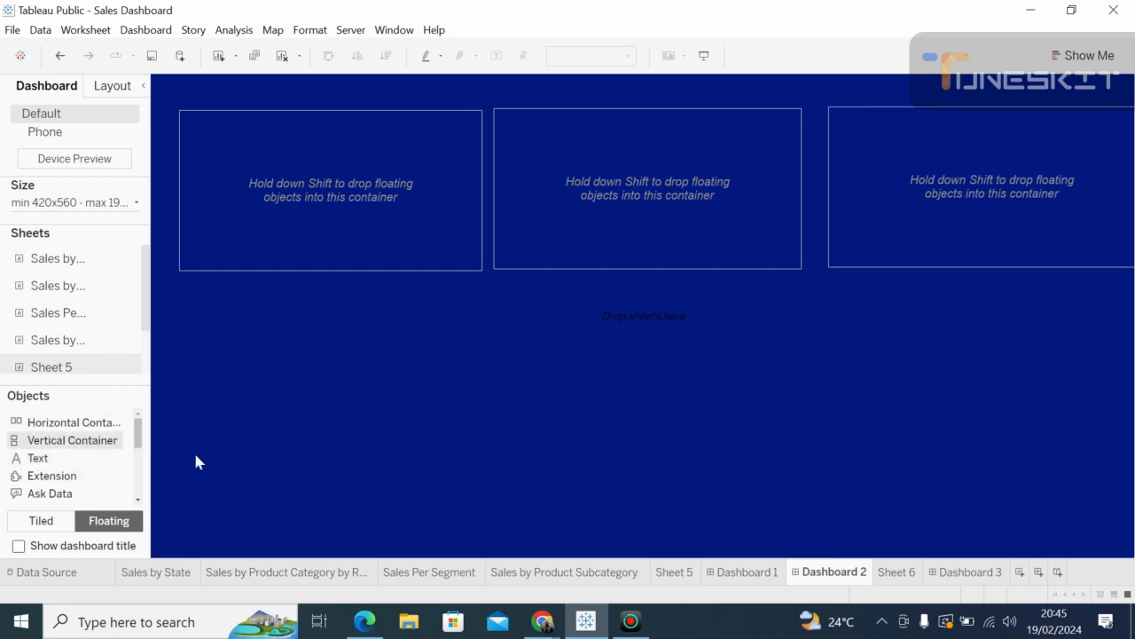
click(544, 623)
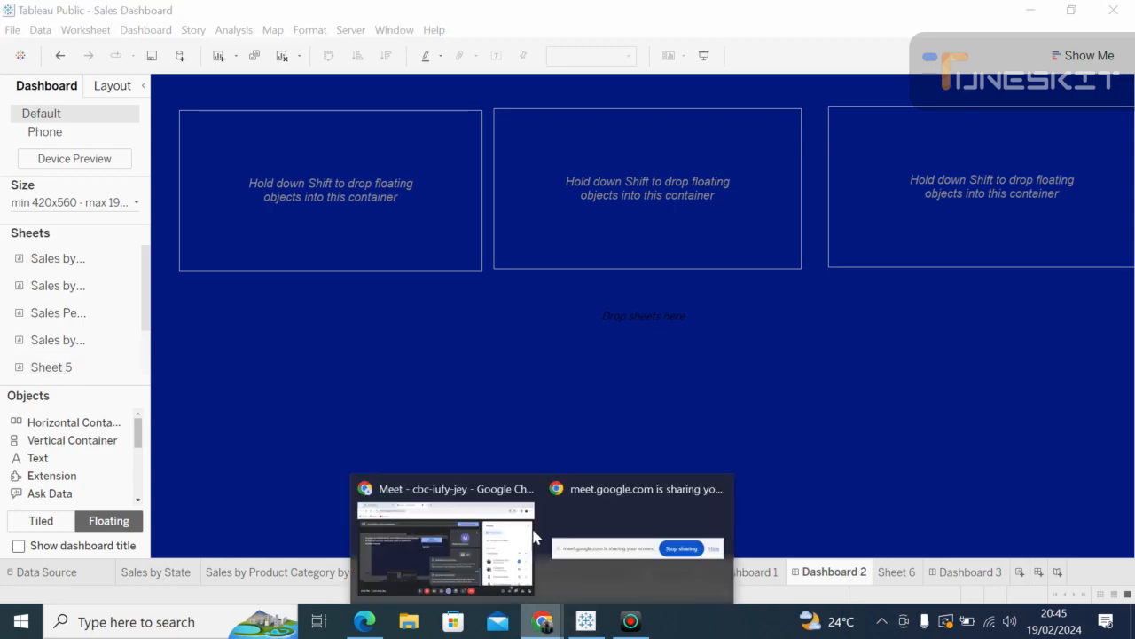
Step: Admit the newly waiting participant to the Meet call and return to Tableau's Dashboard 2
click(492, 528)
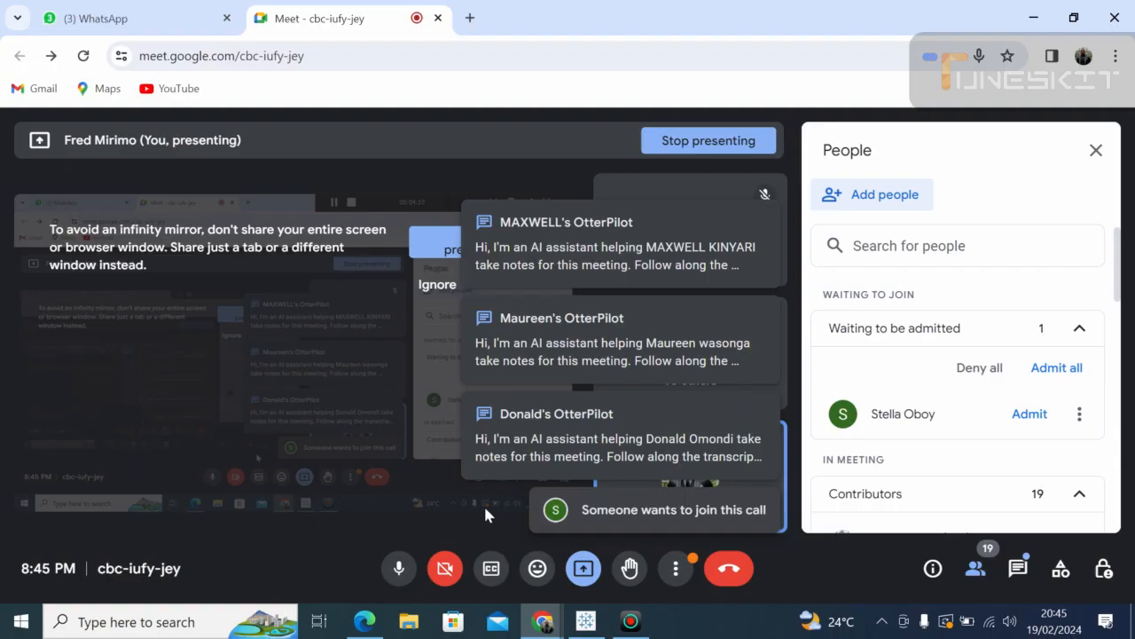
click(1056, 369)
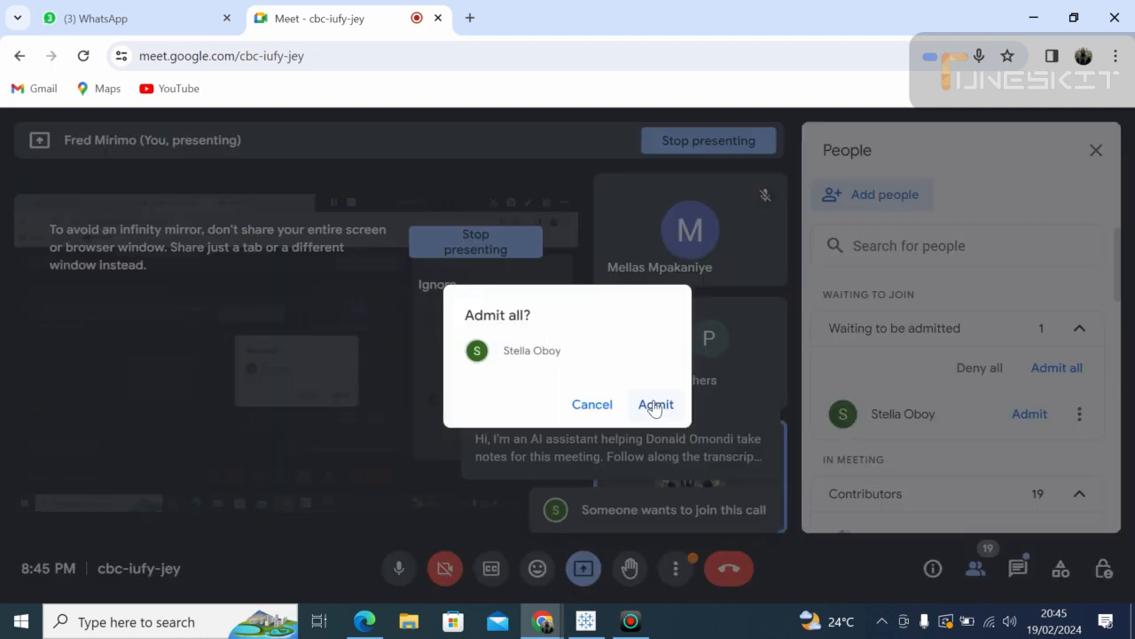
click(654, 406)
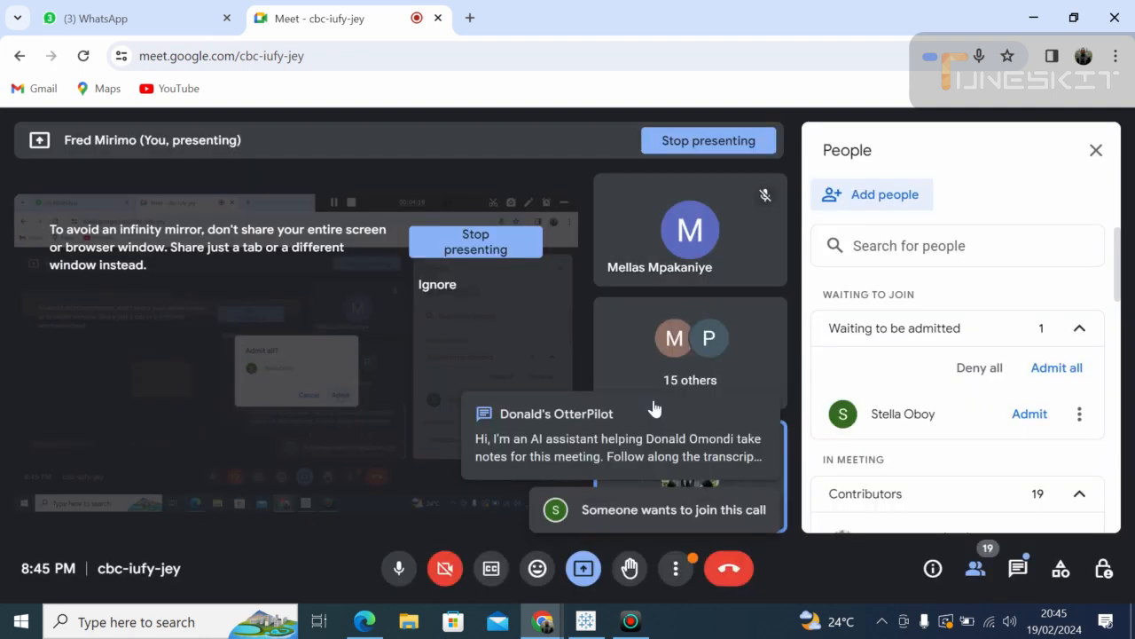
click(587, 622)
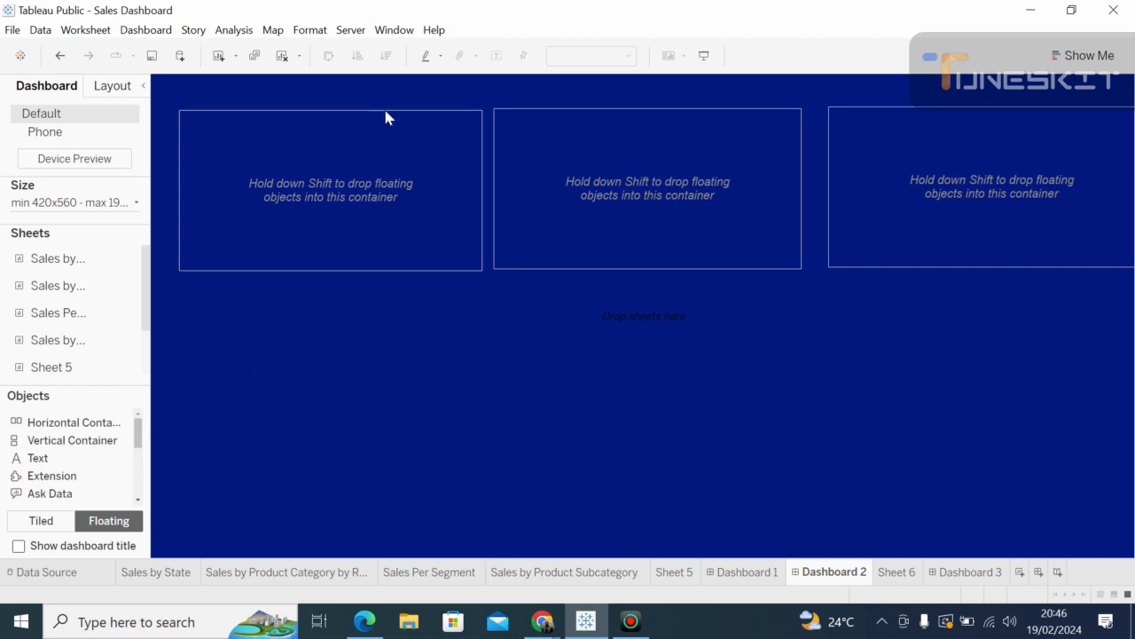
Step: Delete the top-left, middle and last floating containers from Dashboard 2
click(423, 124)
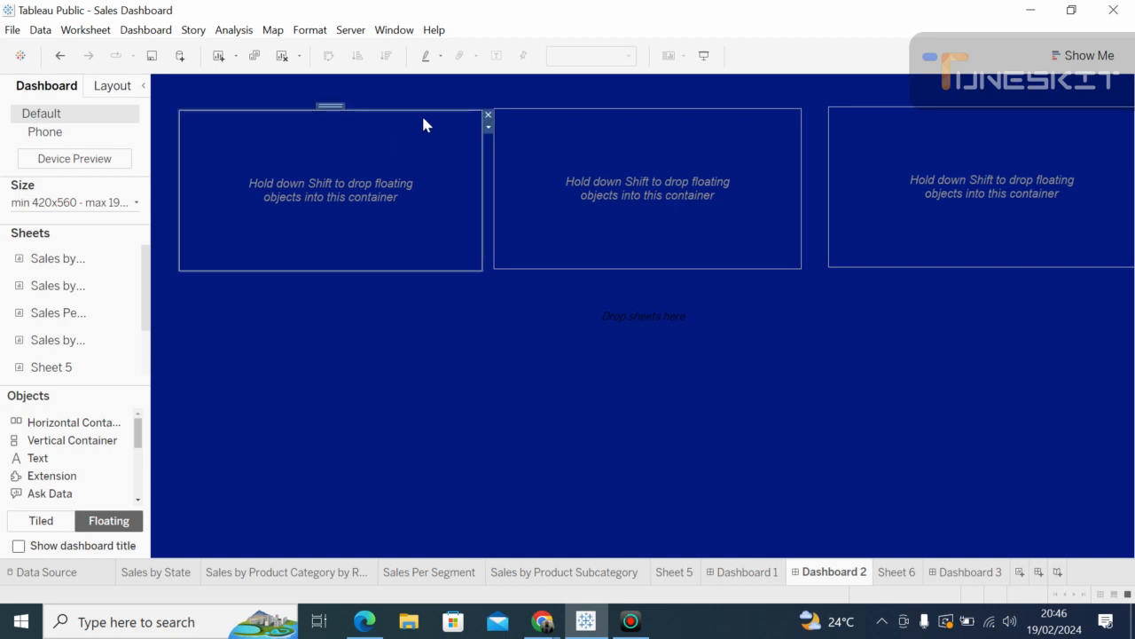
click(487, 118)
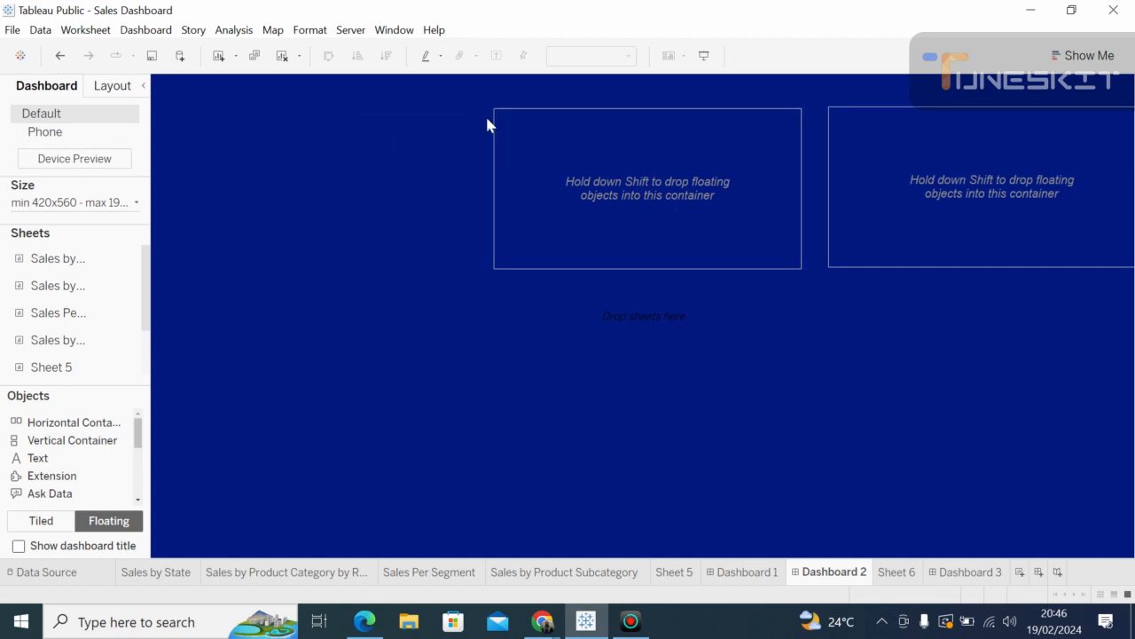
click(744, 147)
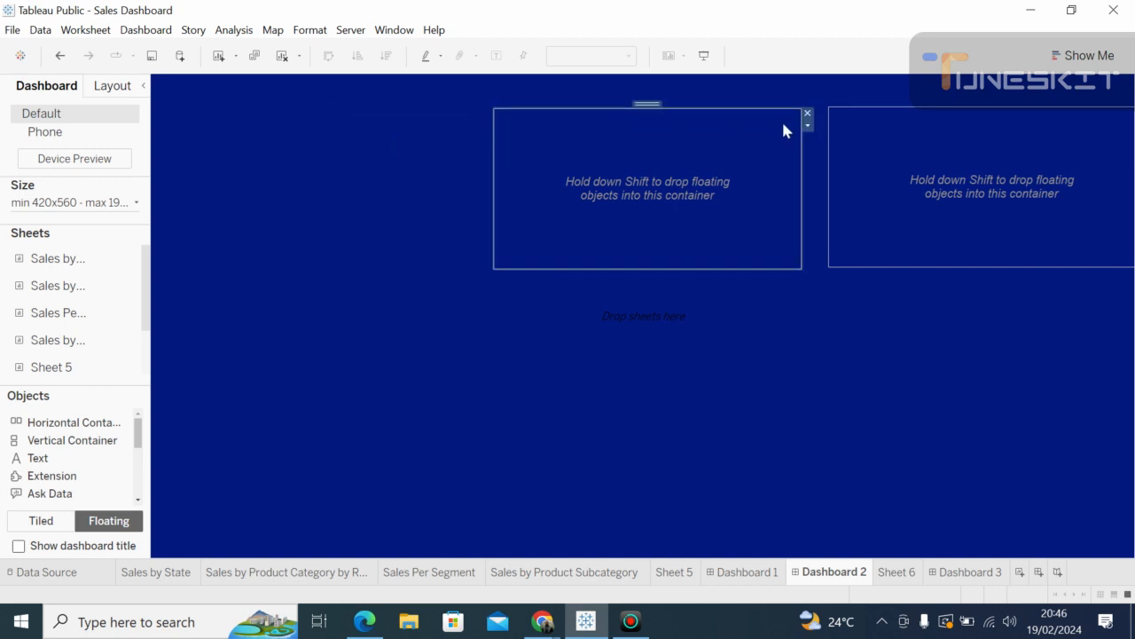
click(807, 114)
click(918, 132)
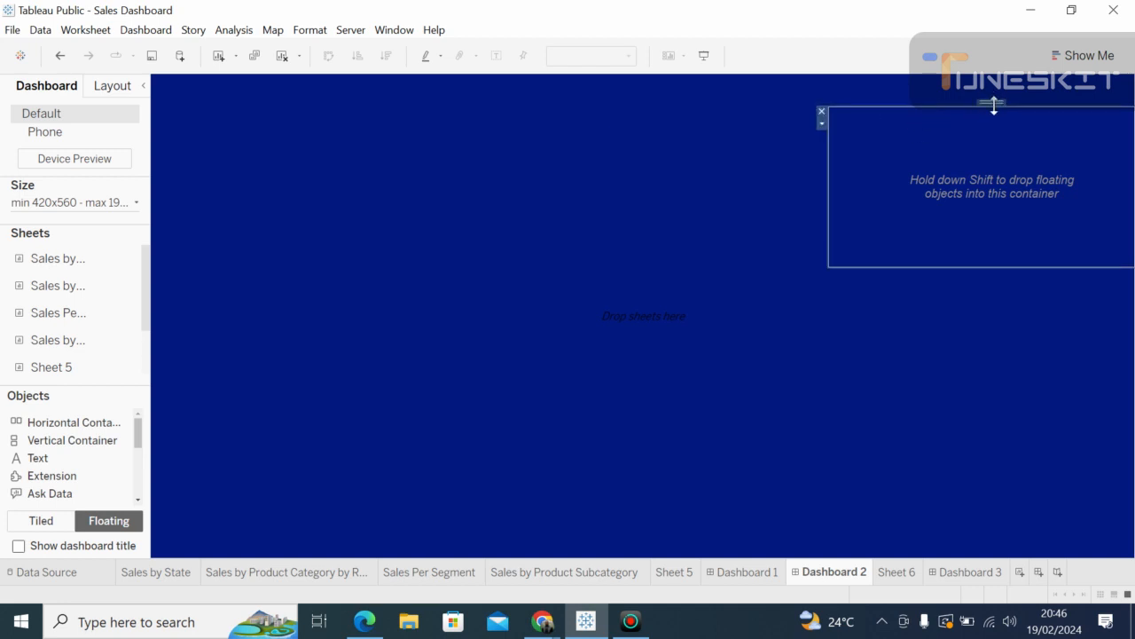
drag(994, 104, 849, 132)
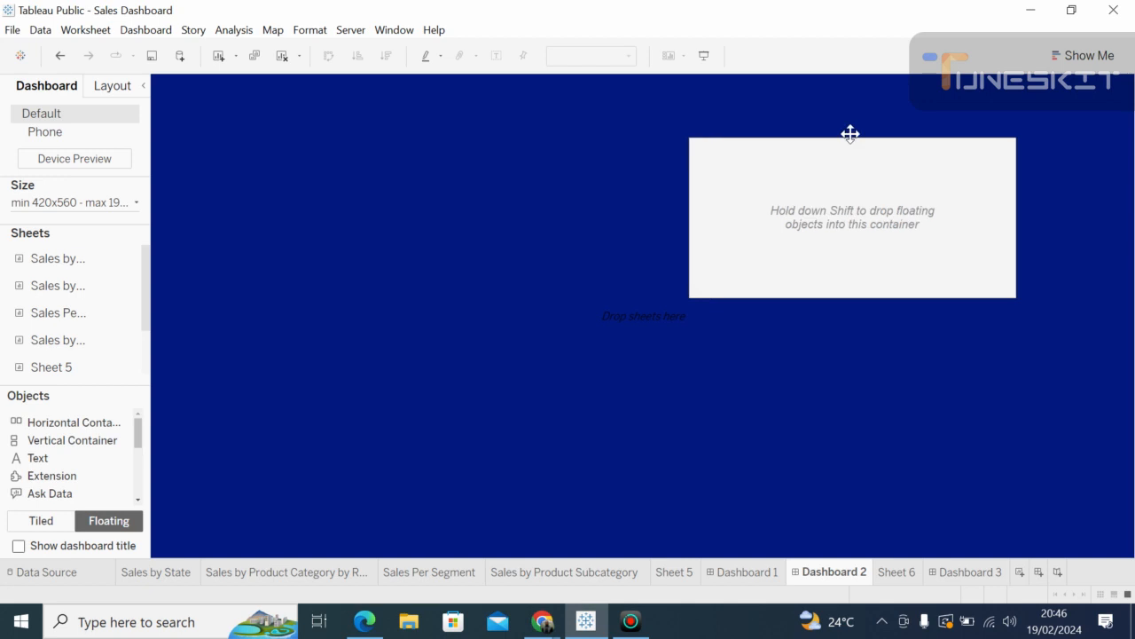
click(1018, 141)
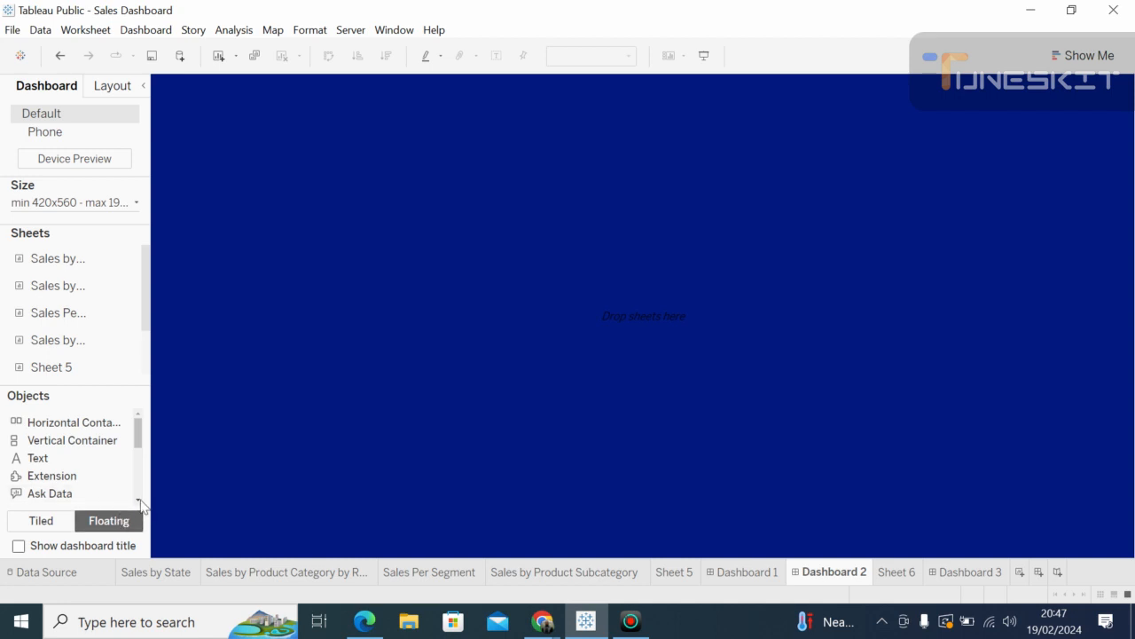
Step: Drag six horizontal containers onto Dashboard 2, three across the top and three below
mouse_move(63, 331)
click(100, 426)
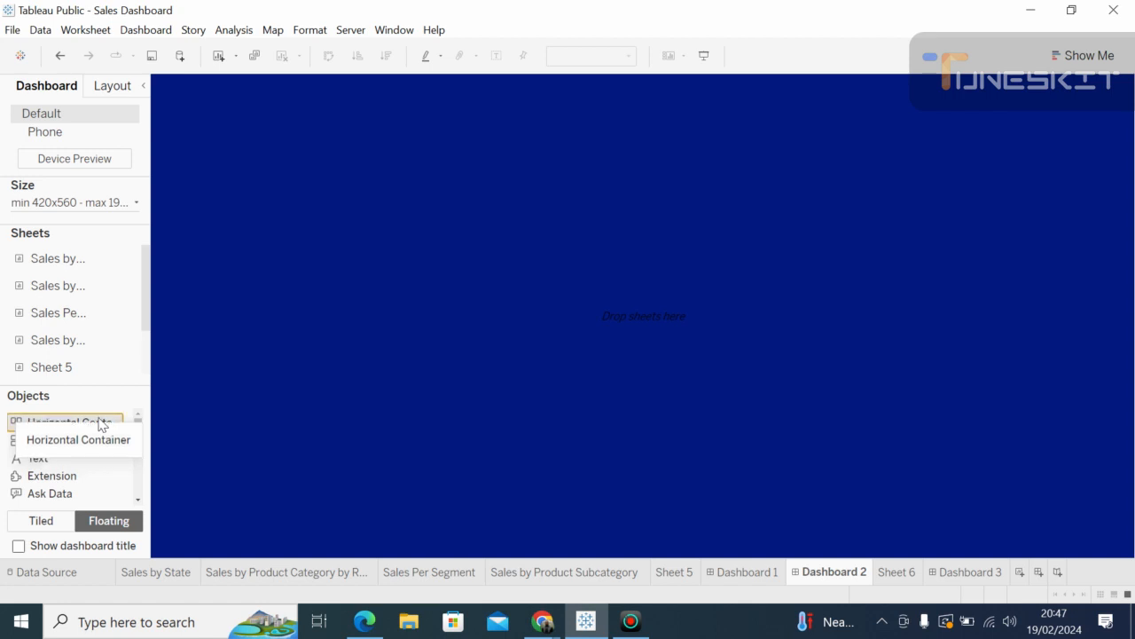
drag(100, 426, 195, 141)
drag(196, 142, 194, 141)
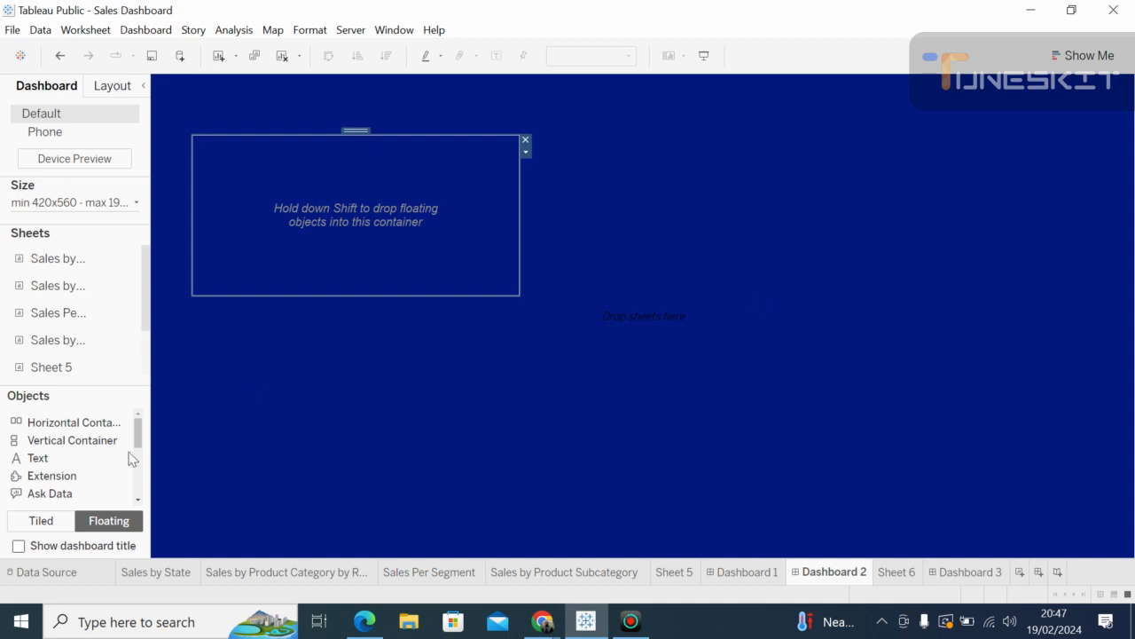
drag(80, 432, 536, 137)
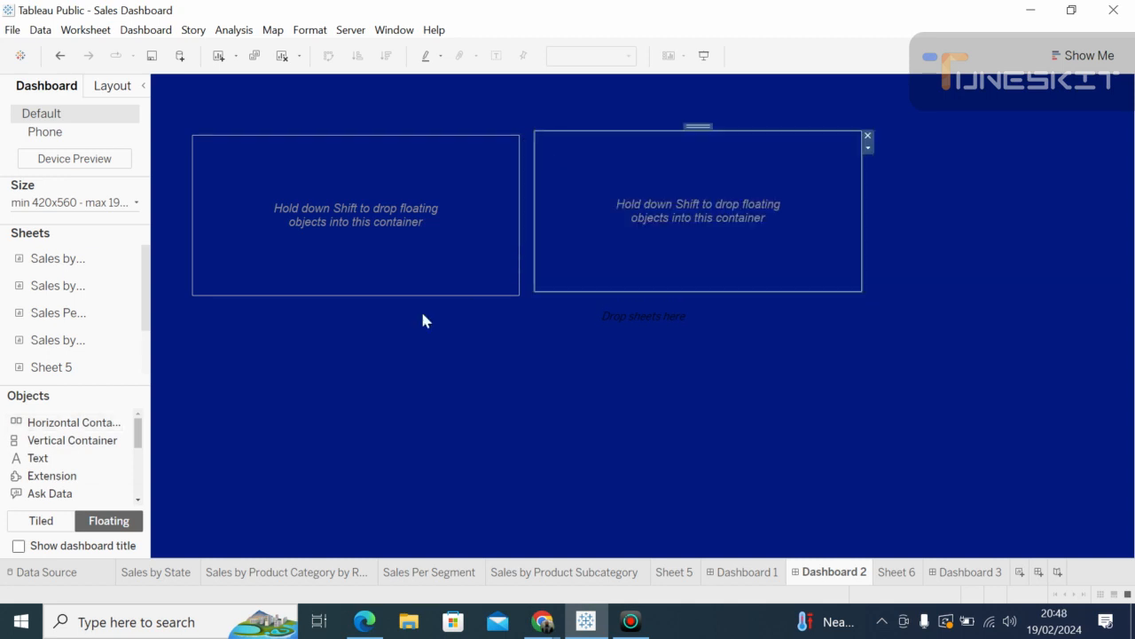
drag(82, 427, 869, 139)
click(943, 378)
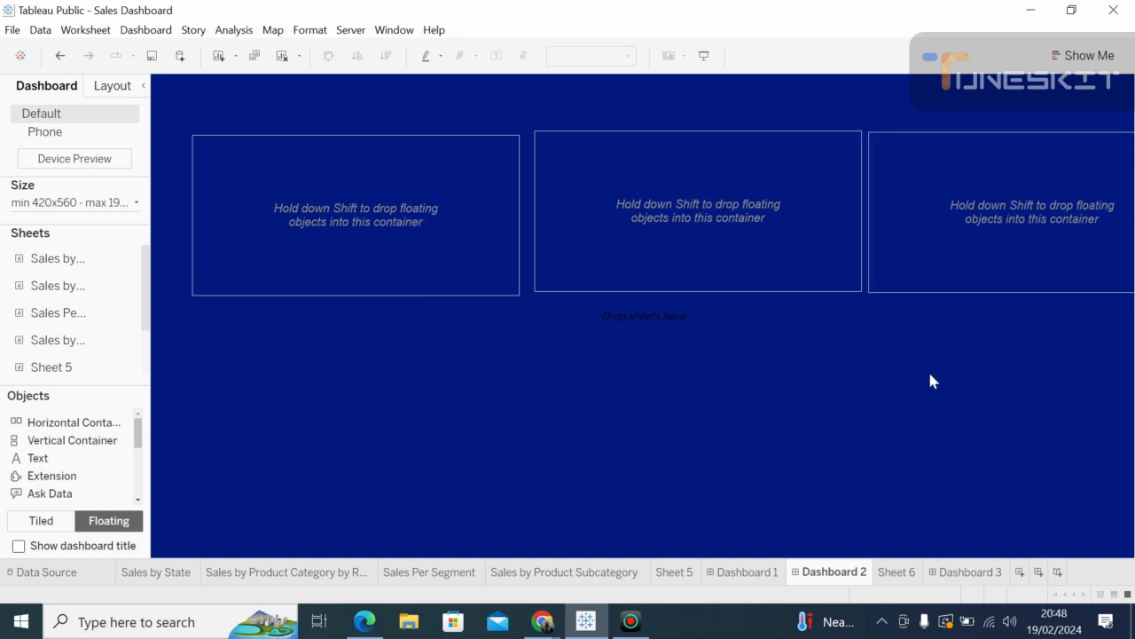
drag(83, 430, 190, 327)
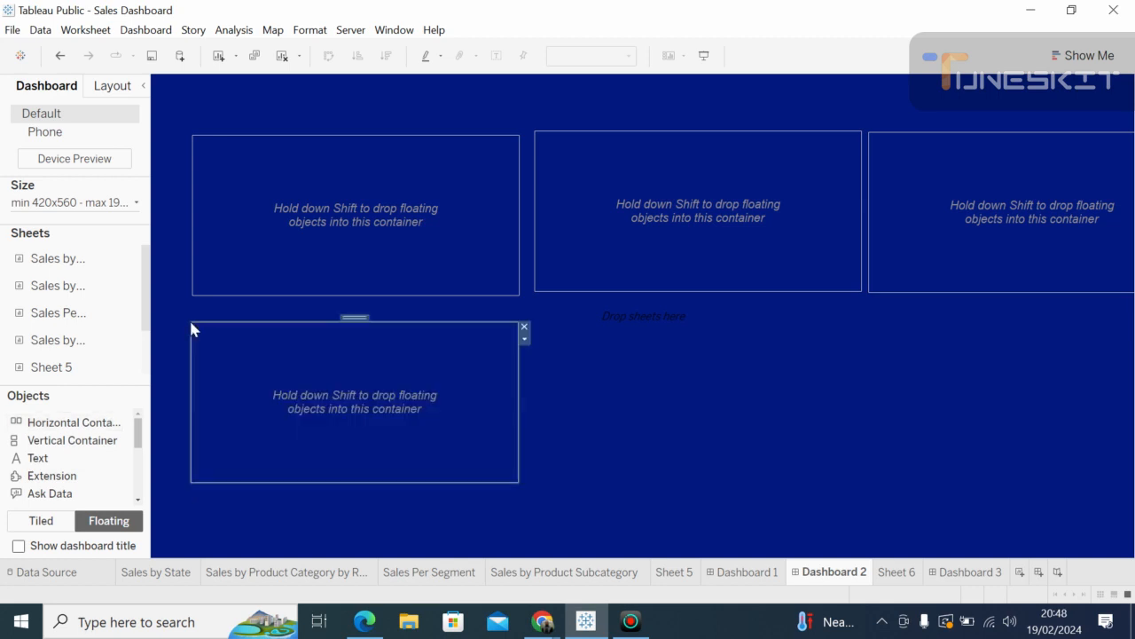
drag(78, 429, 533, 328)
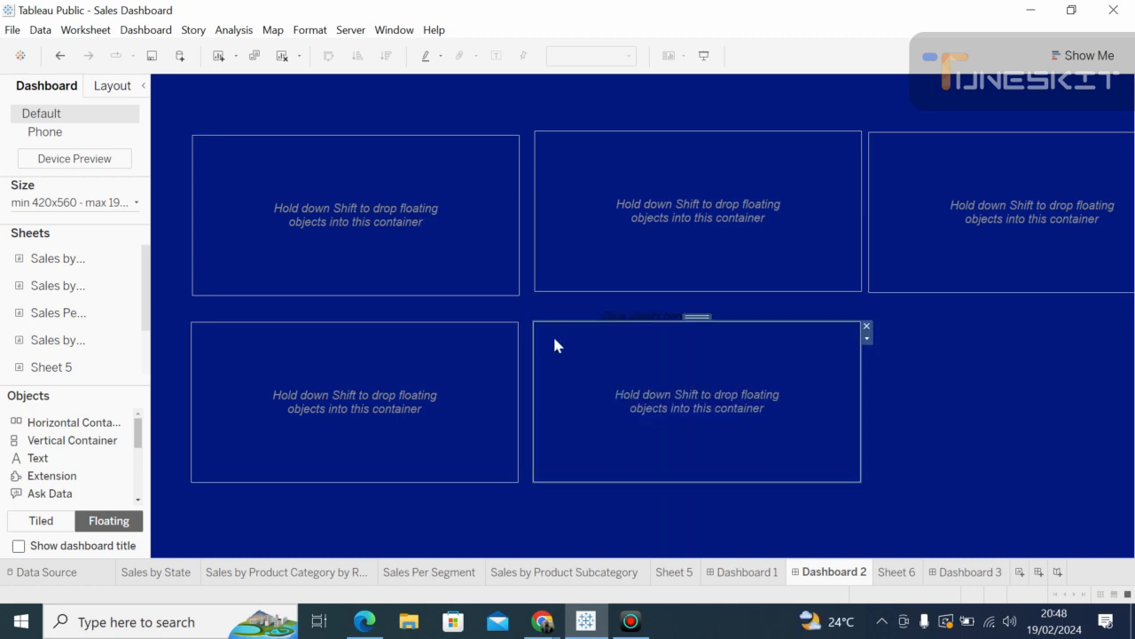
drag(61, 430, 877, 332)
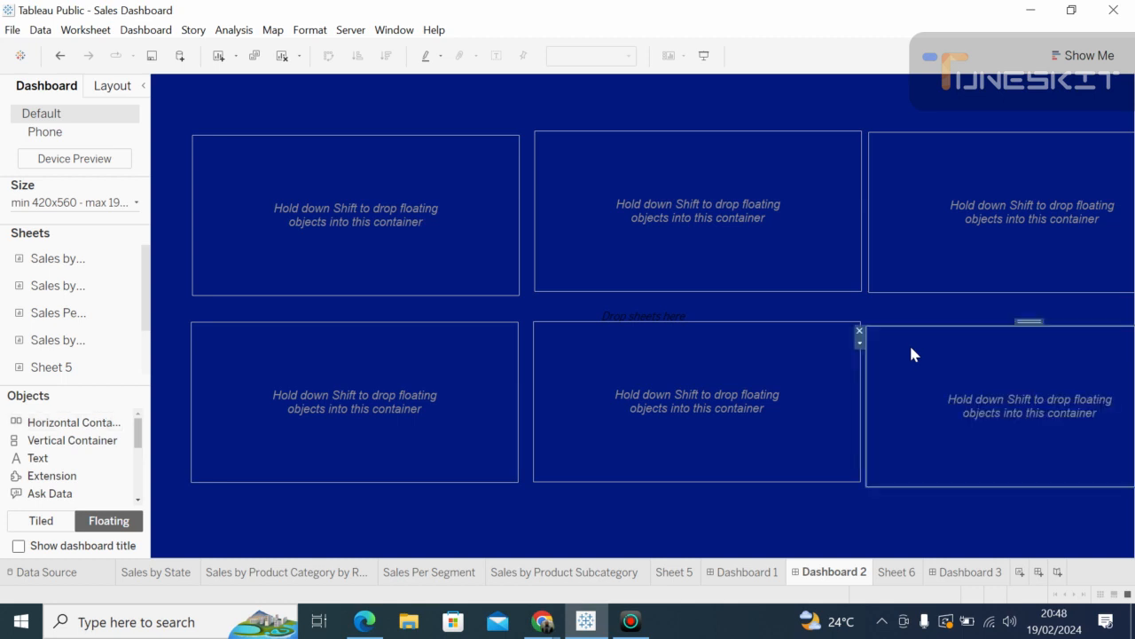
click(1106, 534)
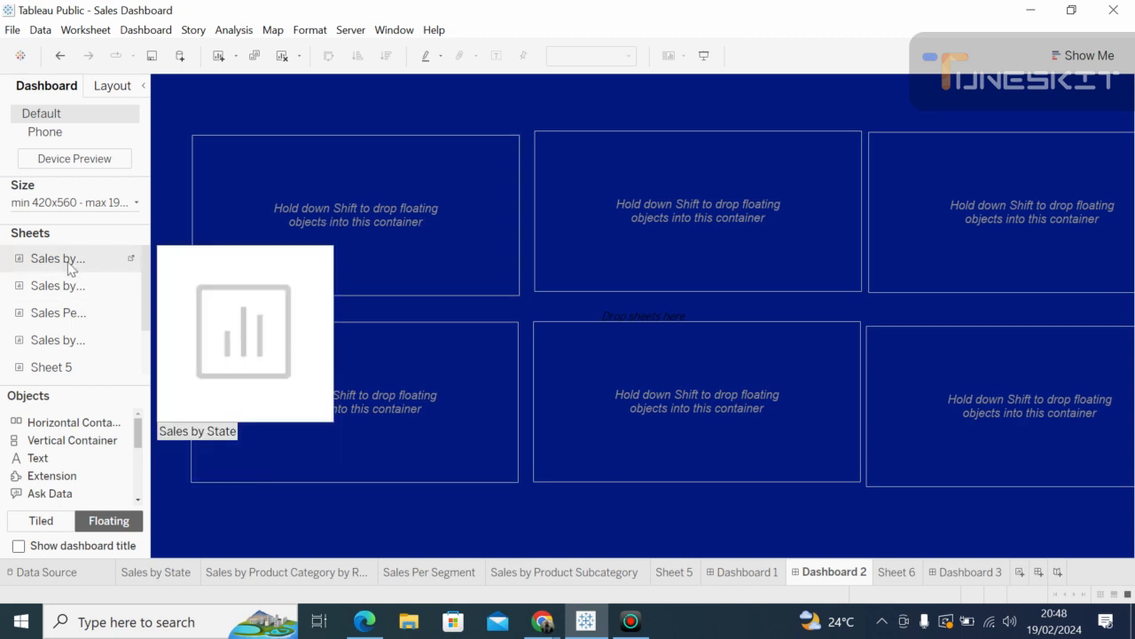
click(453, 189)
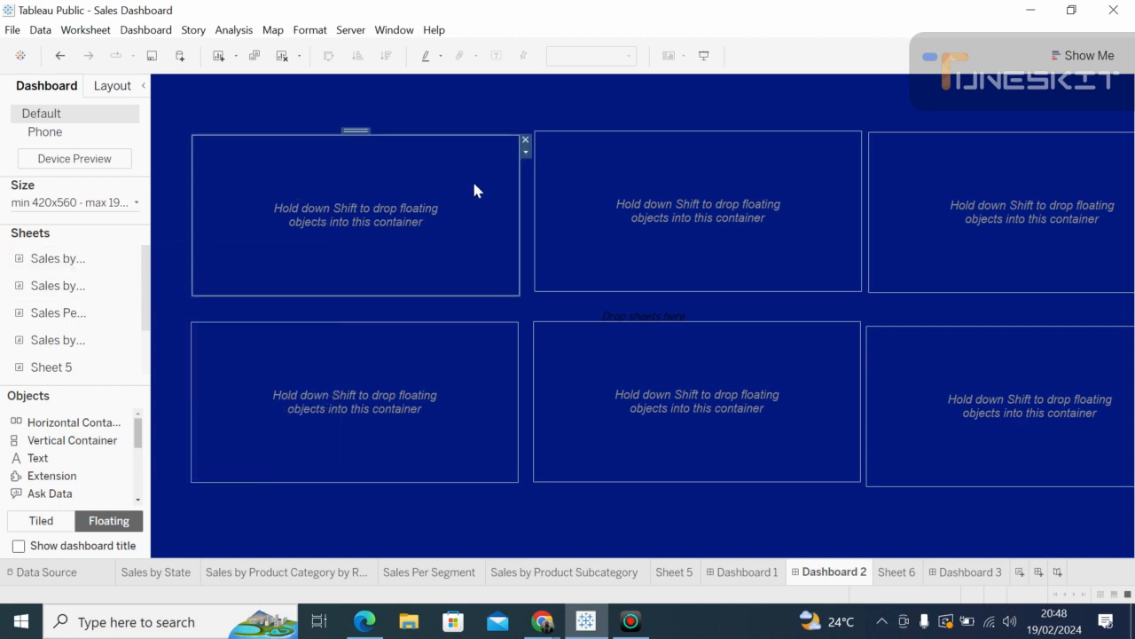
click(500, 302)
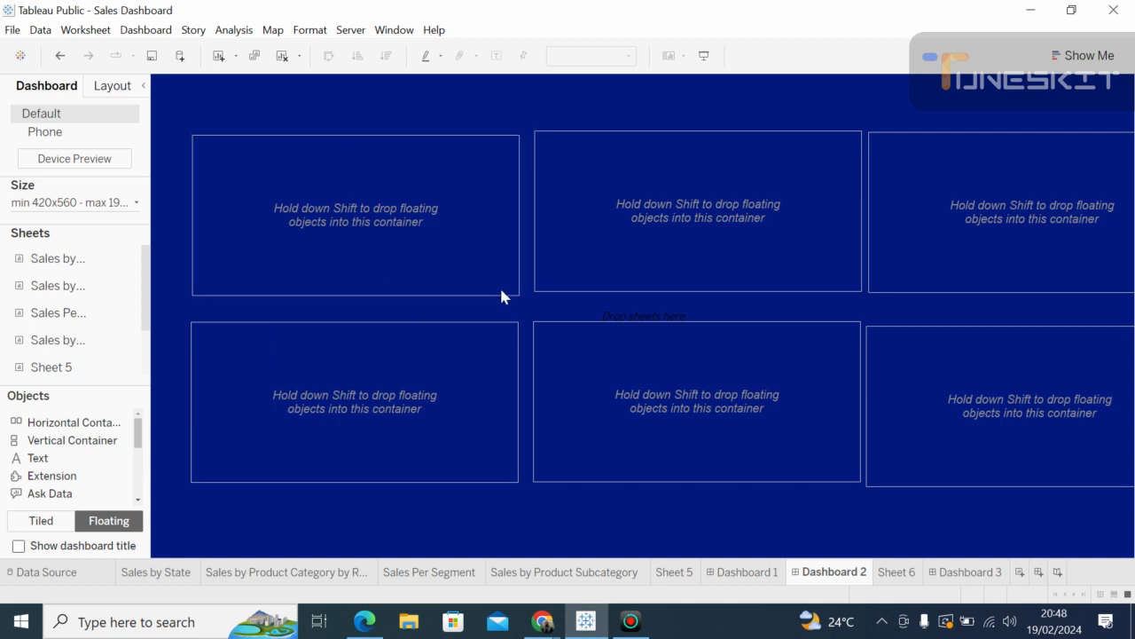
click(517, 203)
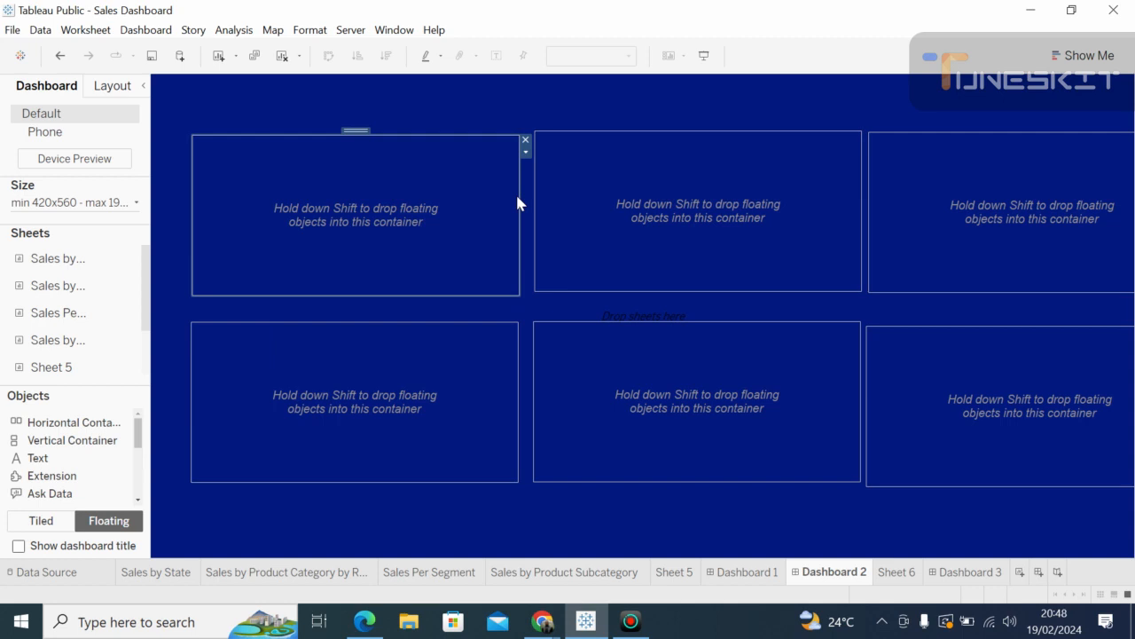
Step: Admit the waiting participant in the Meet call and return to the Tableau dashboard
click(542, 621)
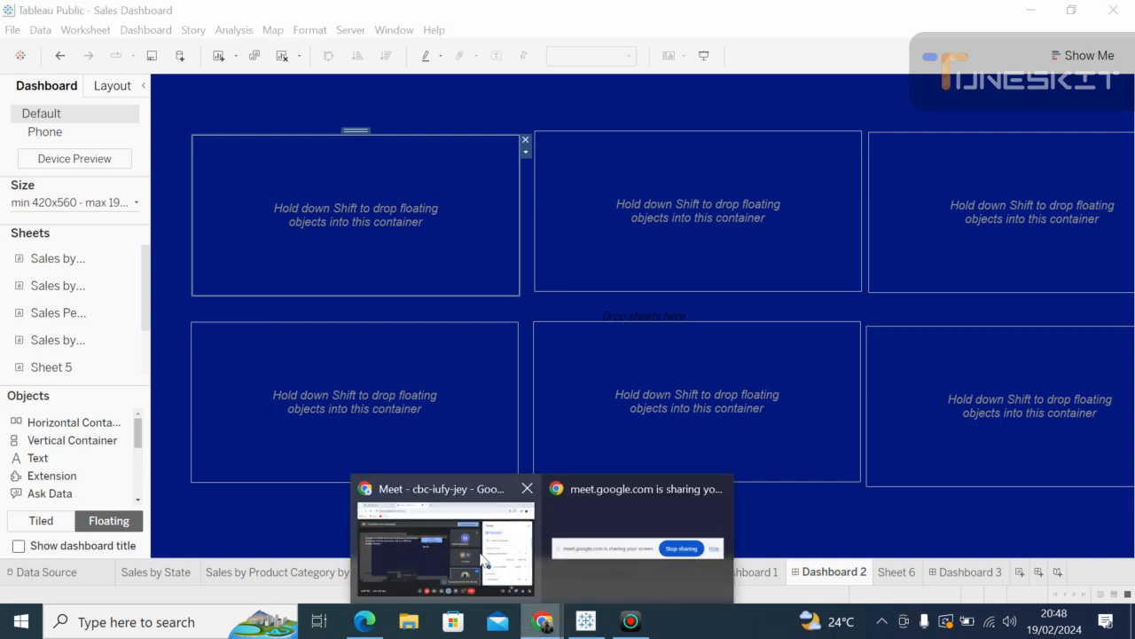
click(644, 496)
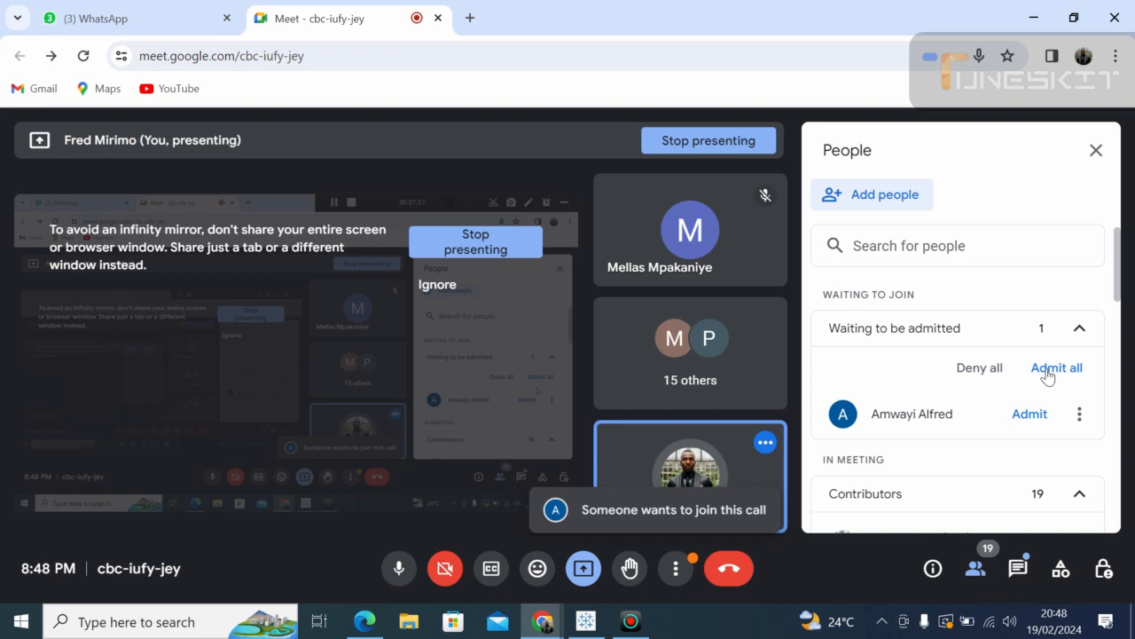
click(1052, 367)
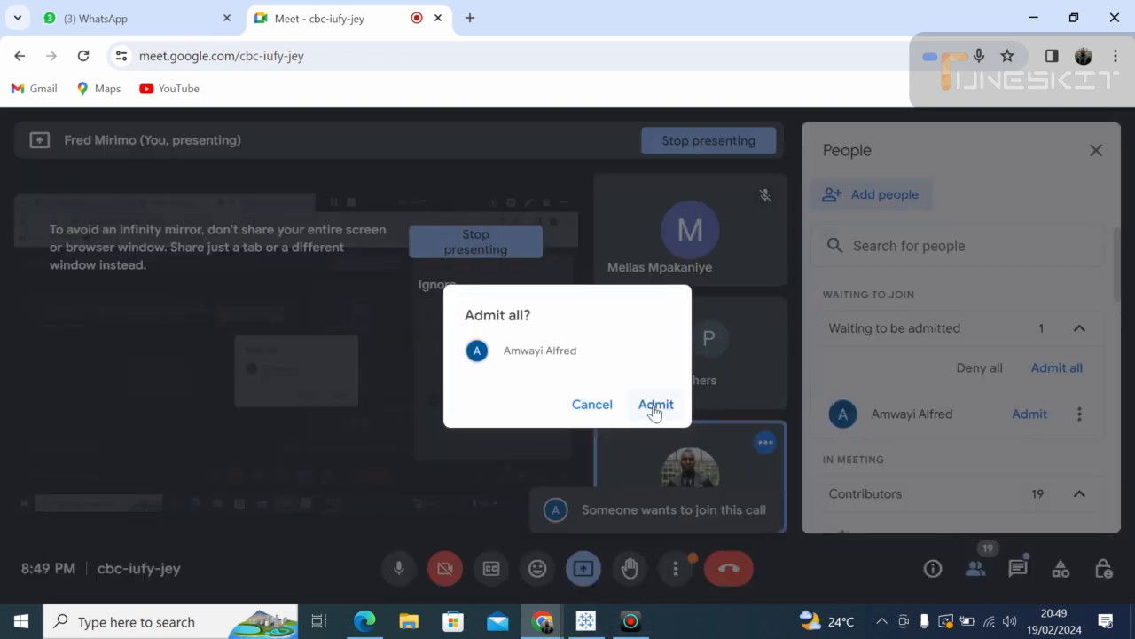
click(585, 622)
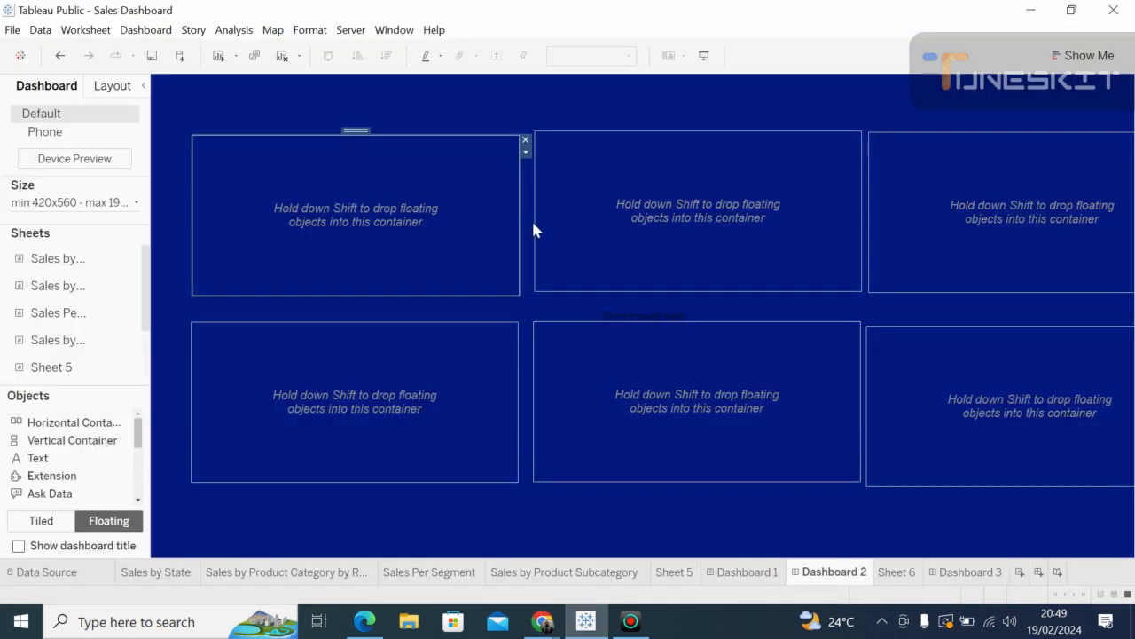
Step: Narrow and heighten the top-left container, and shift the top-middle one left at matching height
drag(520, 195, 498, 210)
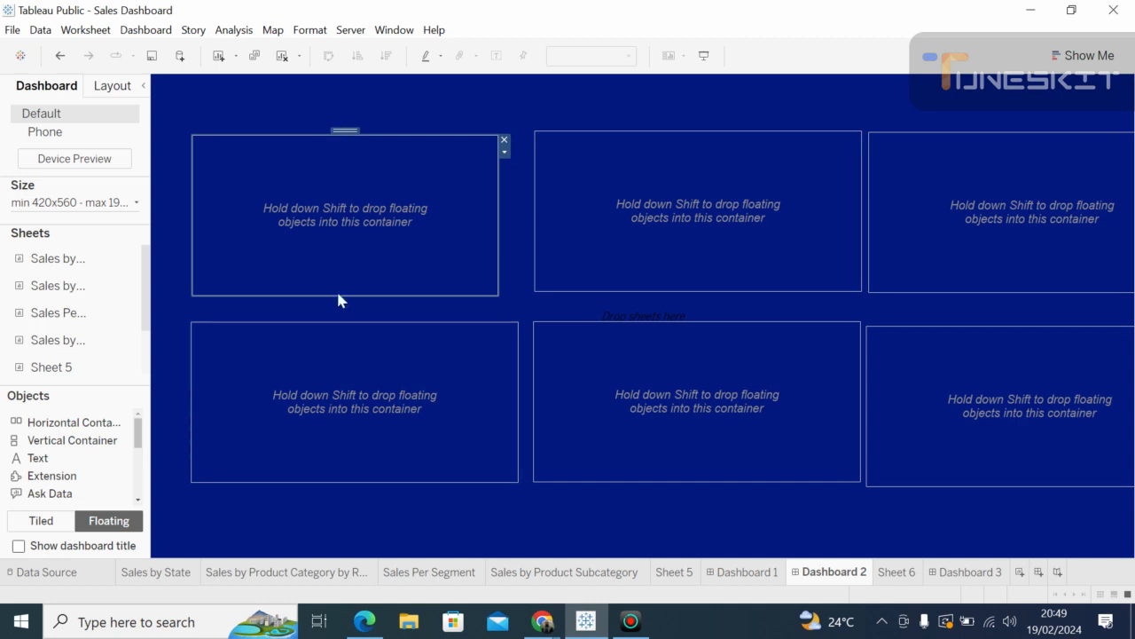
drag(339, 295, 338, 310)
click(566, 192)
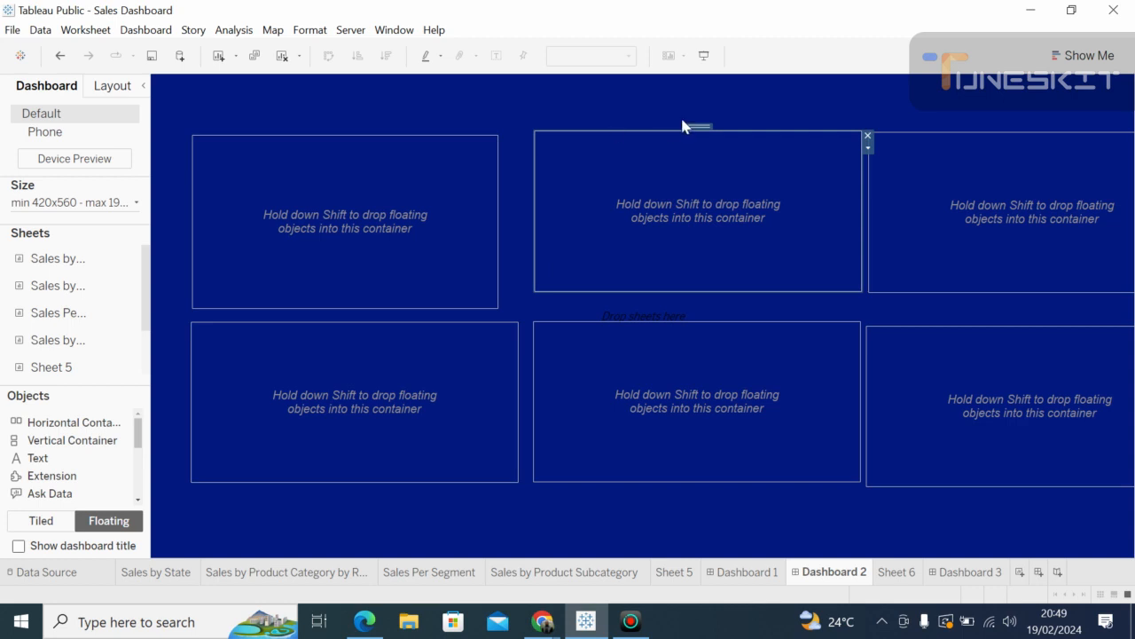
drag(703, 127, 674, 130)
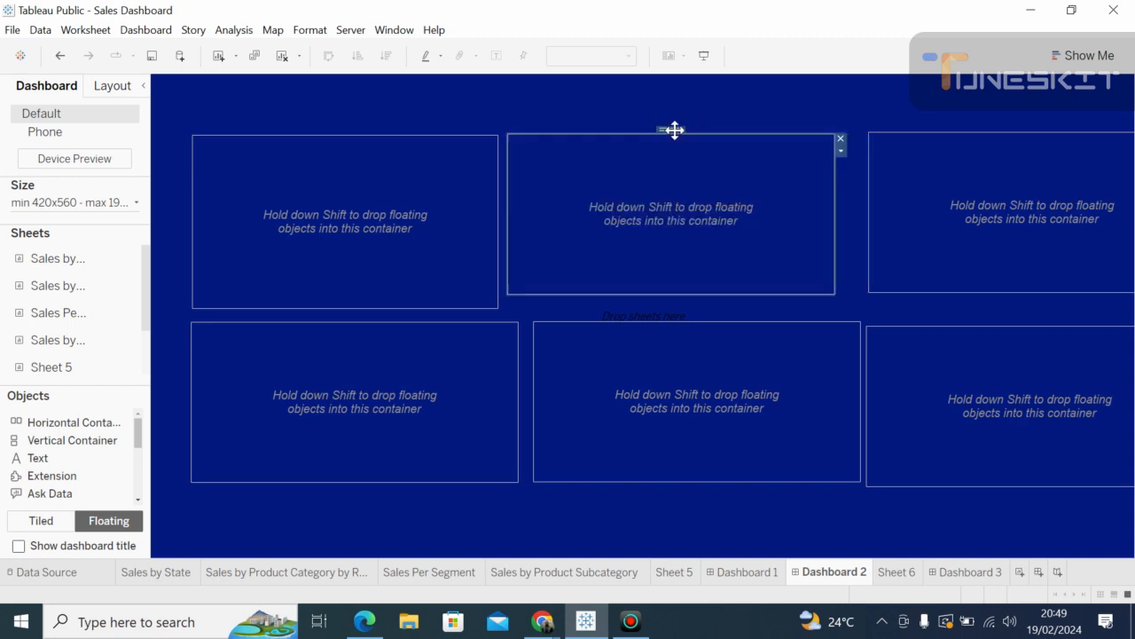
drag(672, 295, 666, 308)
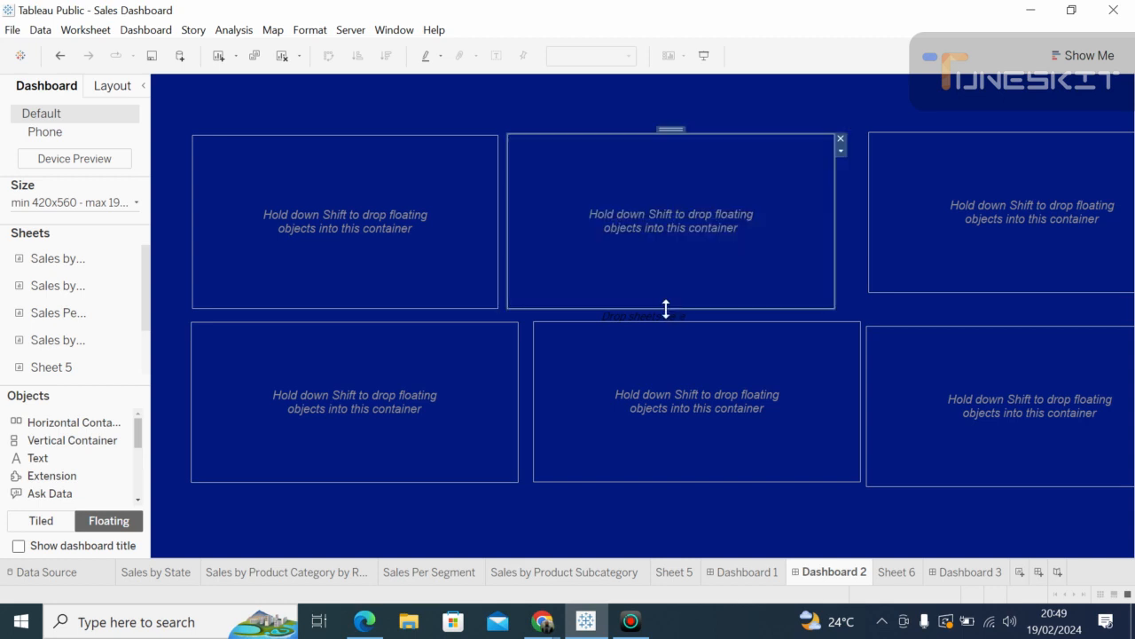
Step: Move the top-right container beside the narrowed middle one and size it to match the row
click(923, 148)
drag(1033, 128, 928, 124)
drag(1034, 121, 1012, 128)
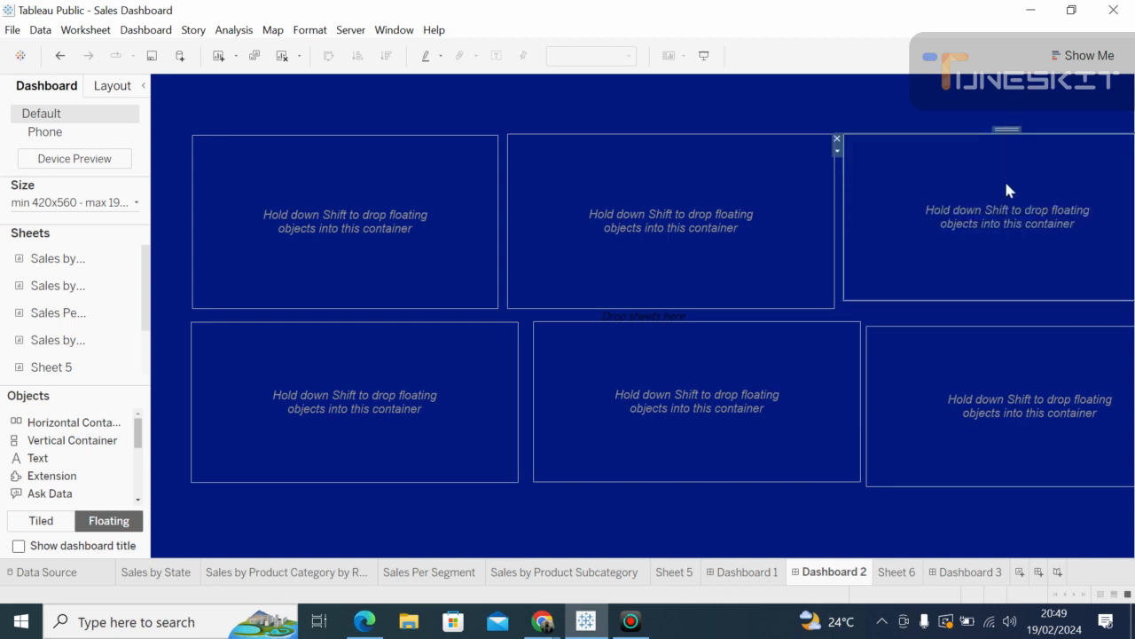
click(814, 169)
drag(836, 199, 804, 195)
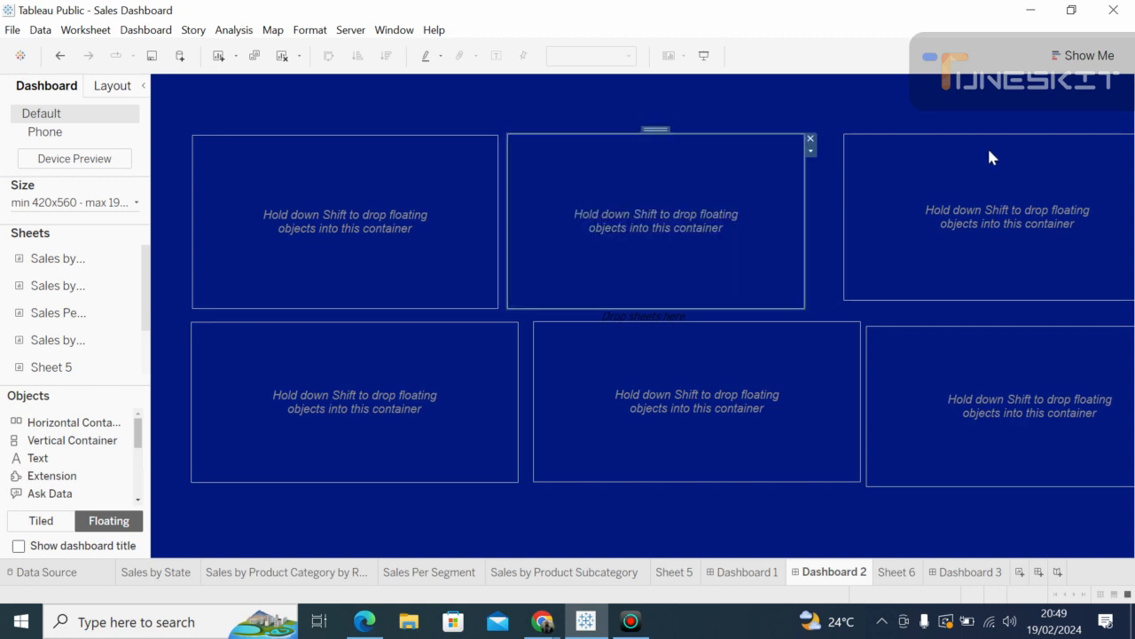
click(993, 145)
drag(1006, 131, 971, 142)
drag(1125, 206, 1058, 197)
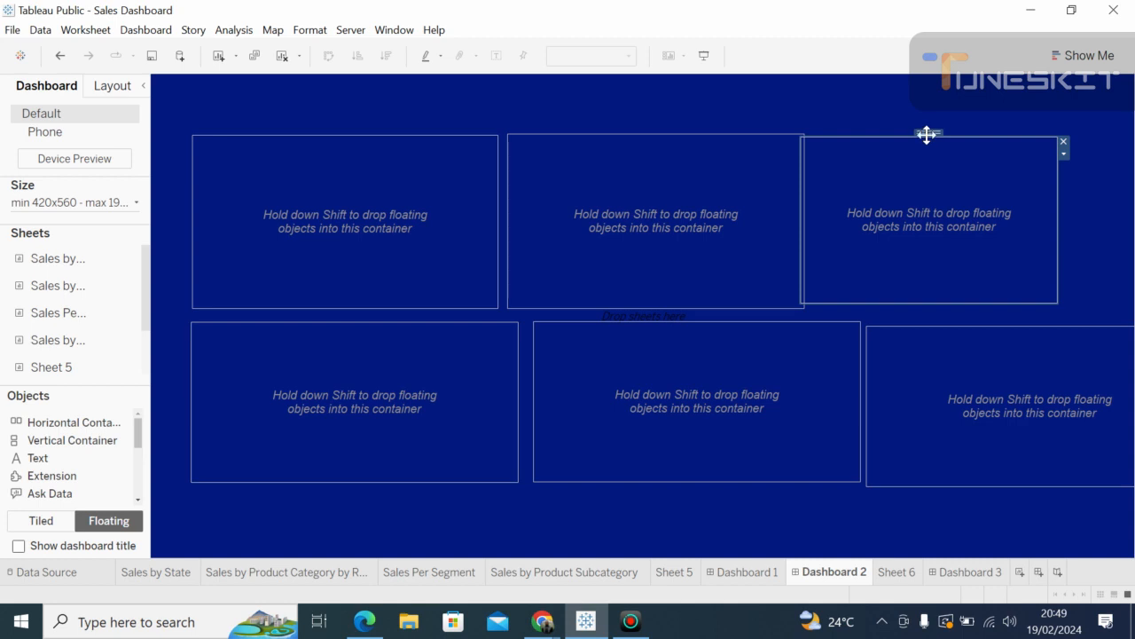
mouse_move(927, 133)
mouse_down()
mouse_move(956, 133)
mouse_move(944, 129)
mouse_up()
drag(1075, 213, 1115, 230)
drag(963, 298, 960, 311)
click(452, 450)
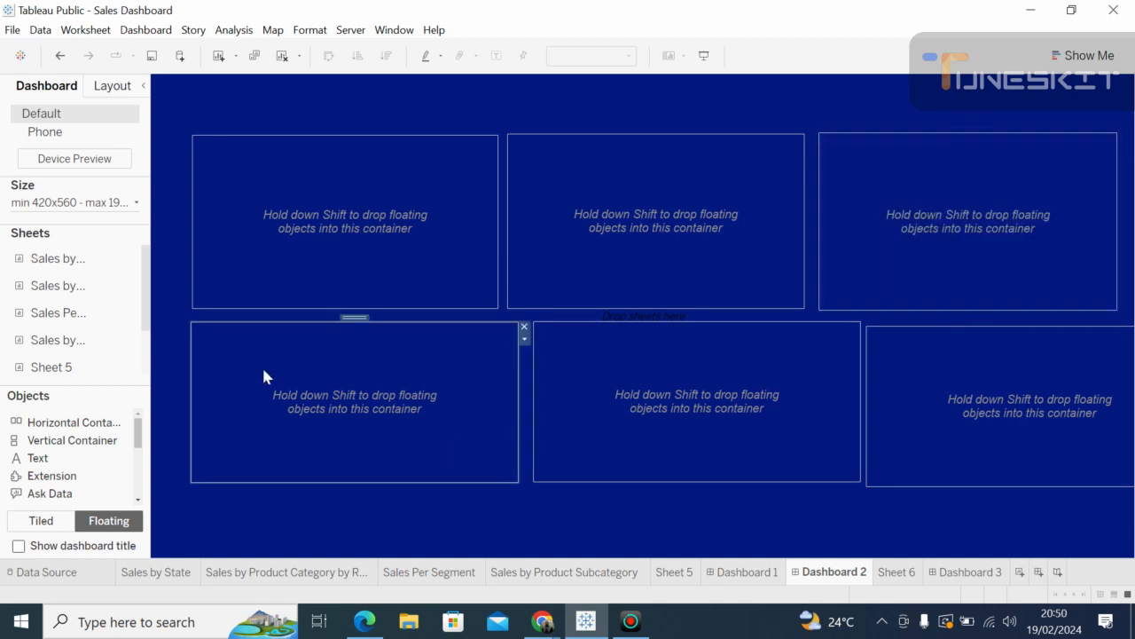
Step: Delete the extra sixth container and widen the bottom-middle one to fill the bottom right
drag(316, 482, 314, 493)
click(594, 476)
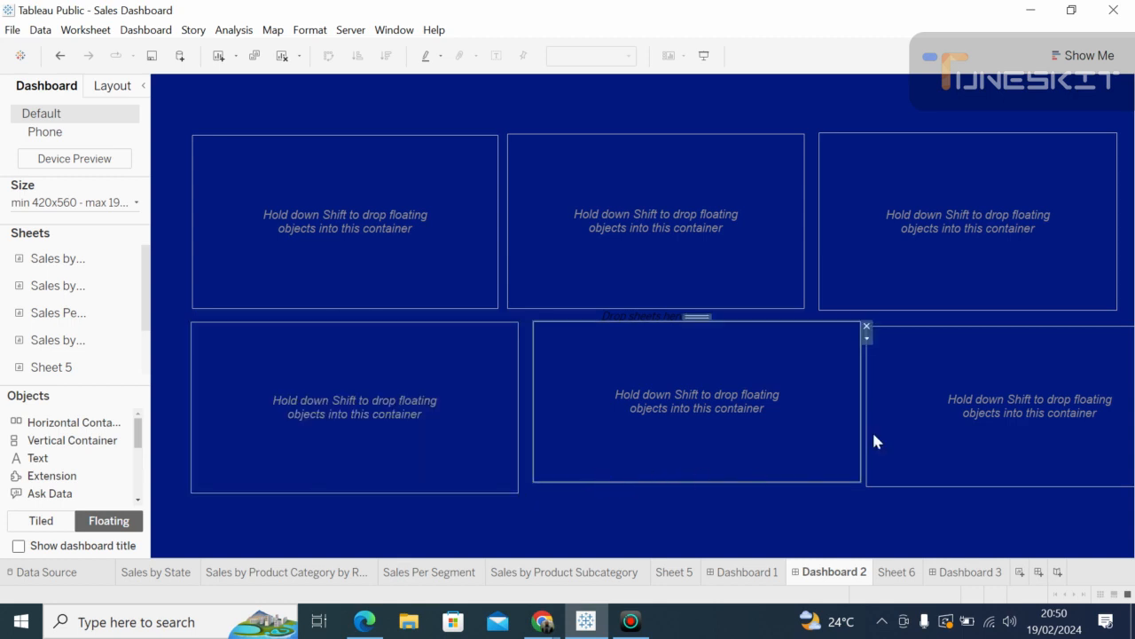
click(924, 420)
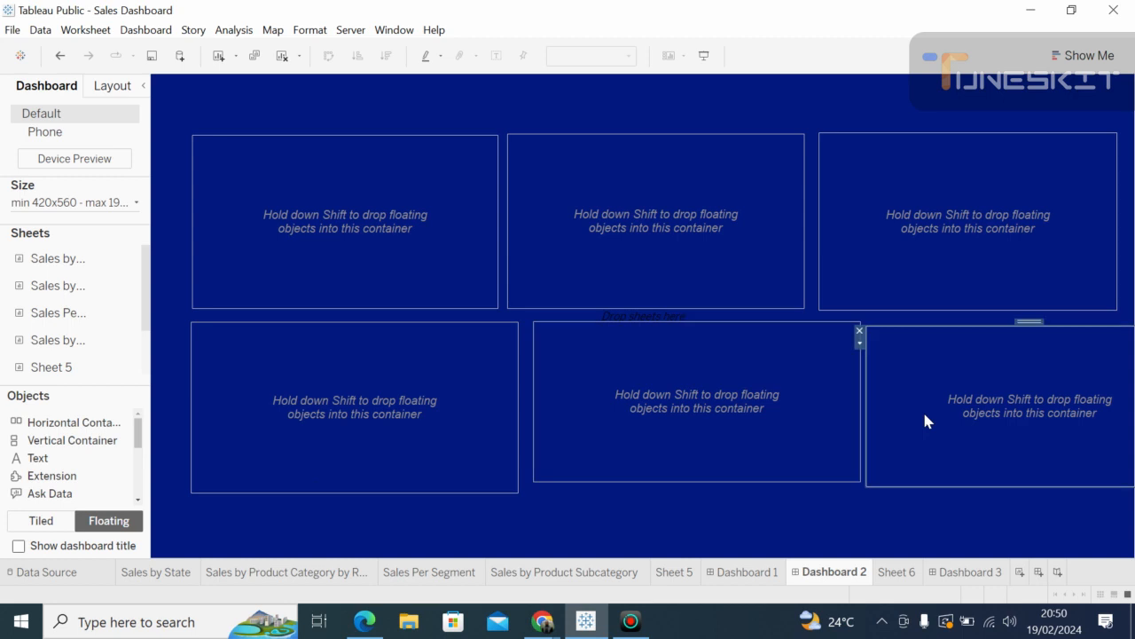
click(859, 331)
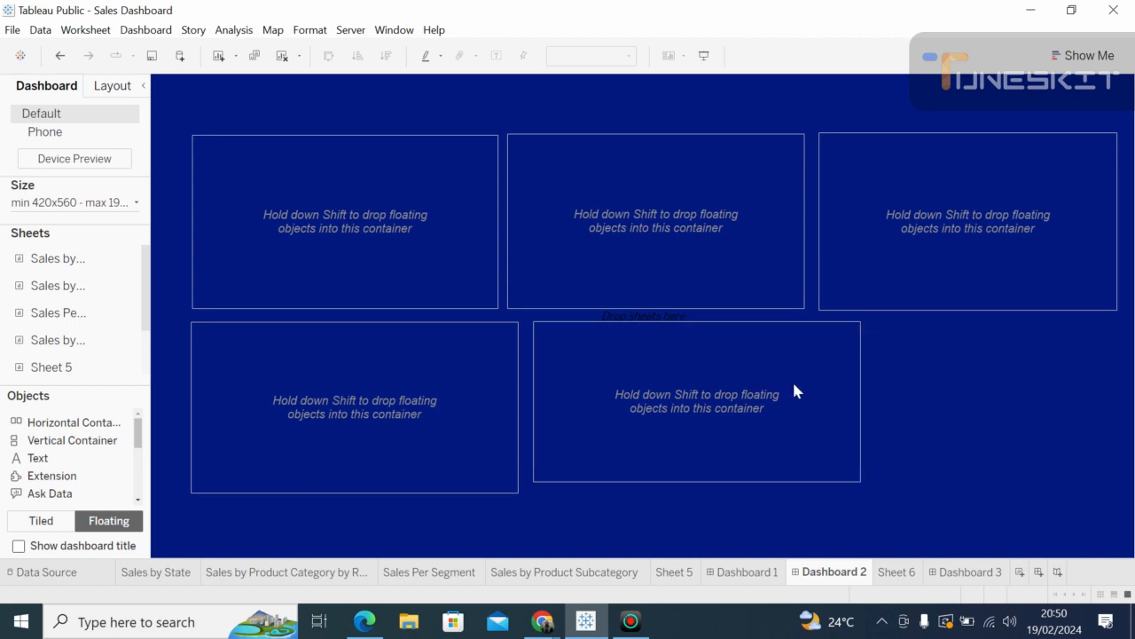
click(593, 479)
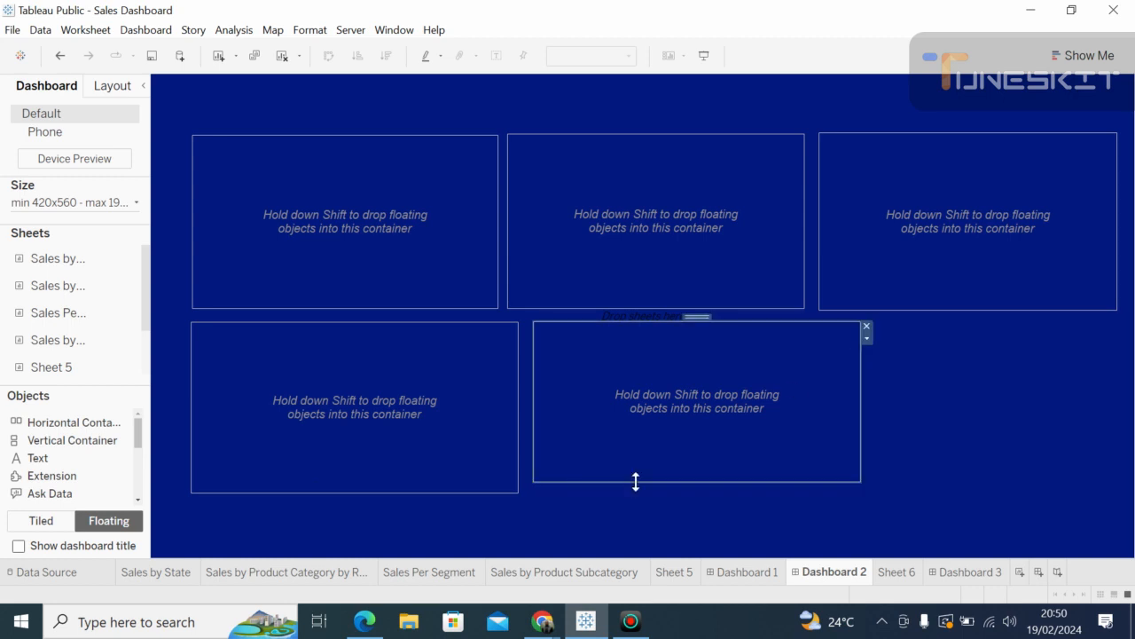
drag(640, 481, 637, 498)
mouse_move(860, 396)
mouse_down()
mouse_move(1125, 454)
mouse_move(1115, 447)
mouse_up()
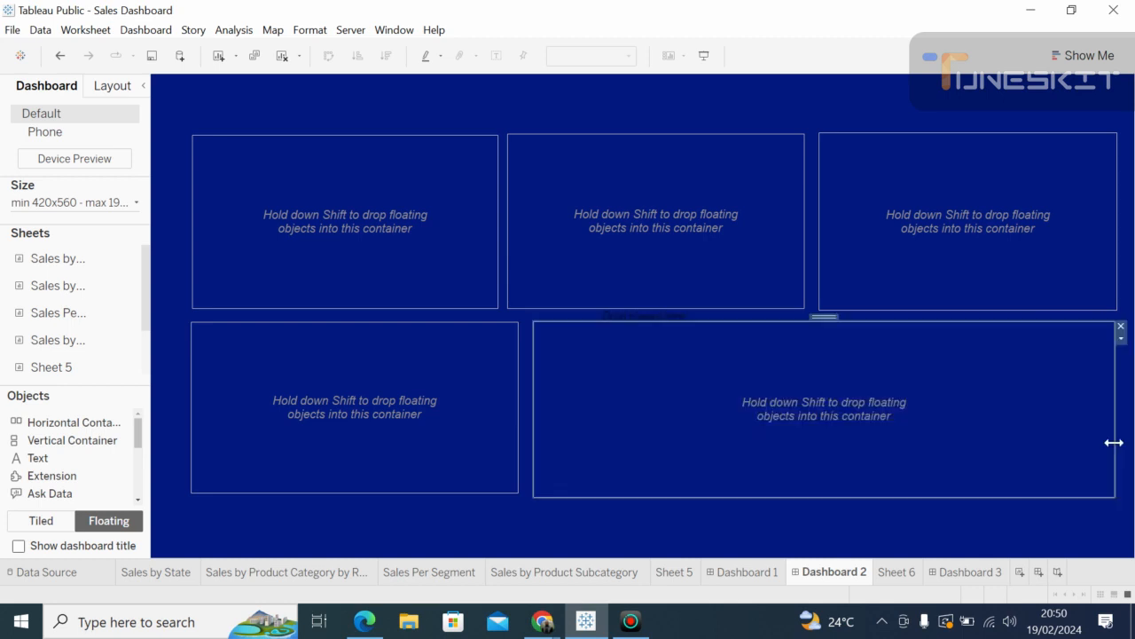
Step: Lower the bottom-left and wide bottom-right containers so the bottom row lines up
click(246, 458)
drag(354, 316, 345, 351)
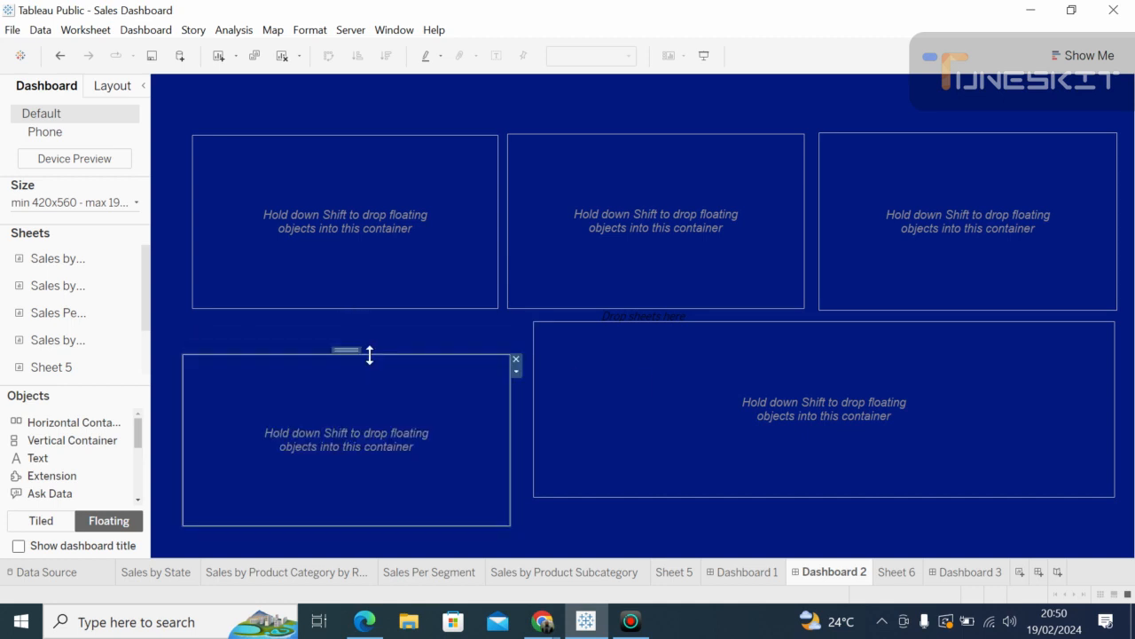
click(749, 347)
drag(820, 318, 814, 348)
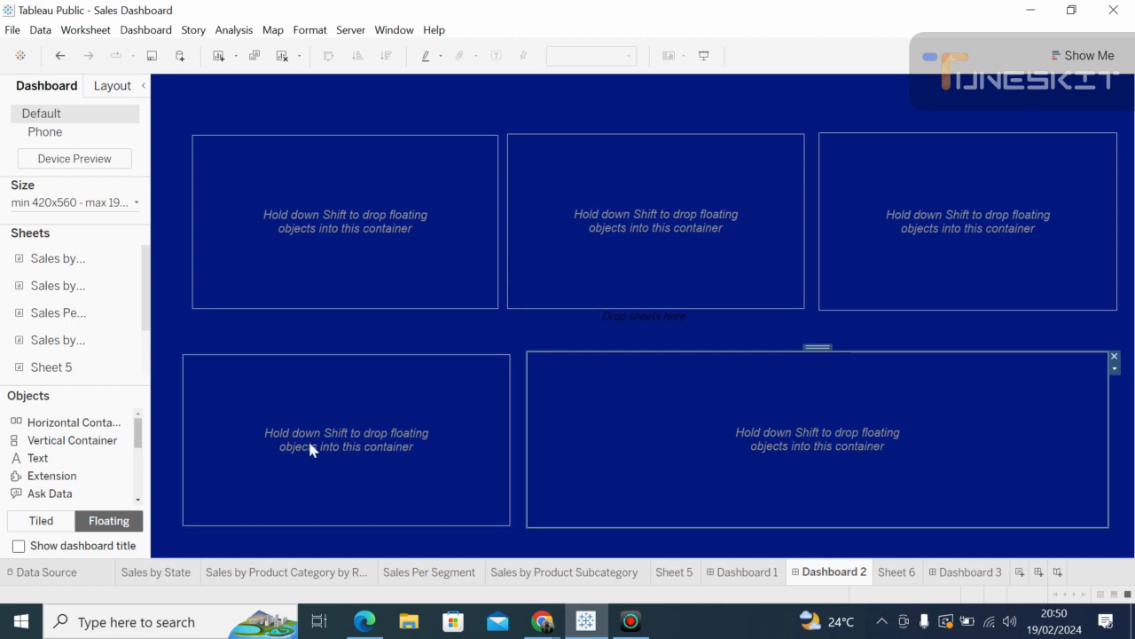
click(270, 447)
drag(349, 352, 349, 358)
click(756, 381)
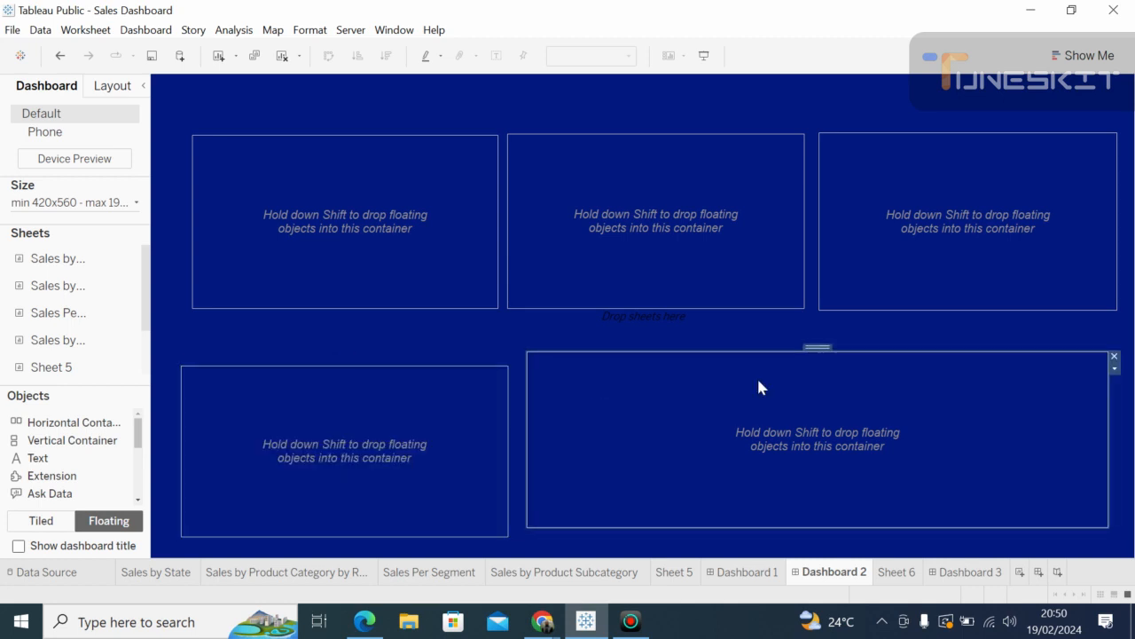
mouse_move(815, 347)
mouse_down()
mouse_move(816, 365)
mouse_move(811, 355)
mouse_up()
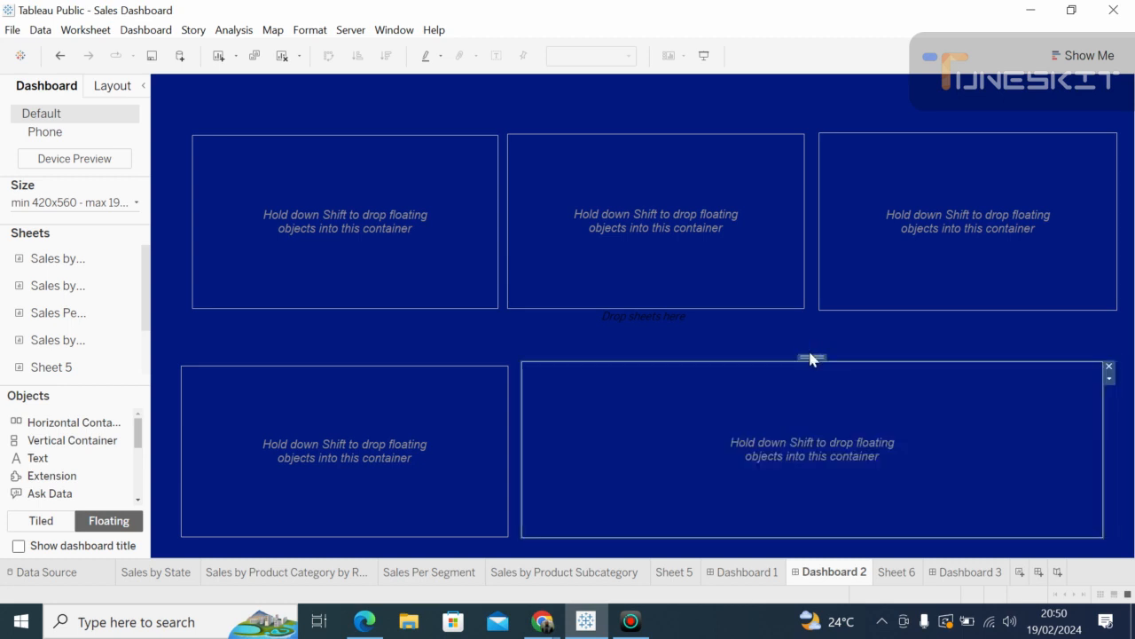
Step: Lower the three top containers evenly and stretch the wide bottom one to the right edge
click(265, 256)
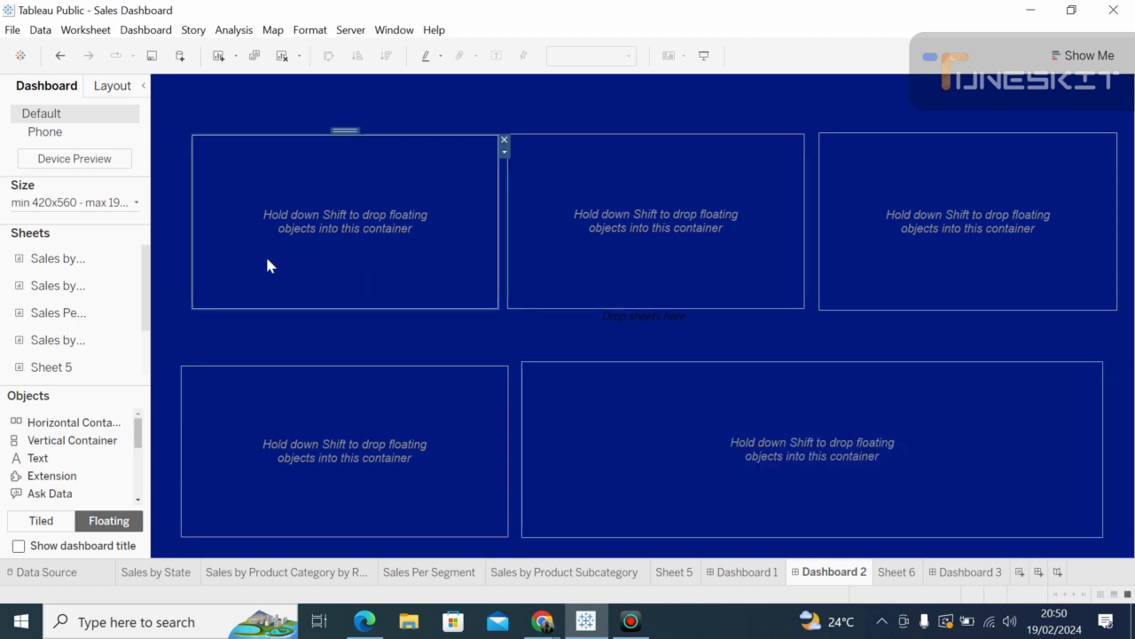
drag(342, 130, 333, 166)
click(537, 156)
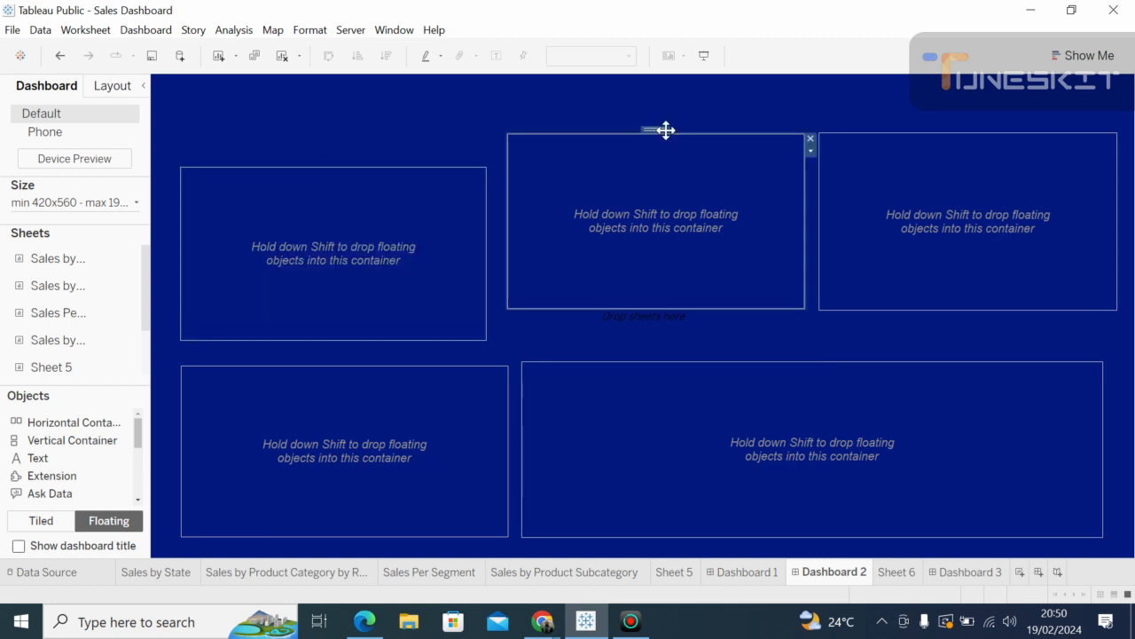
drag(654, 131, 649, 162)
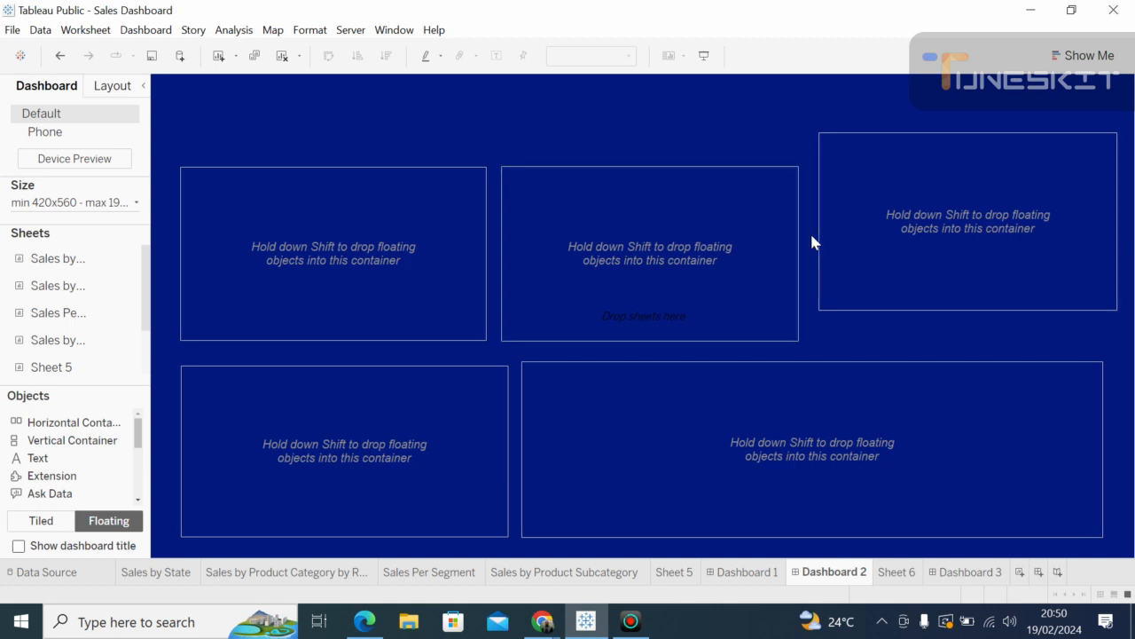
click(981, 177)
drag(972, 129, 967, 160)
click(1048, 413)
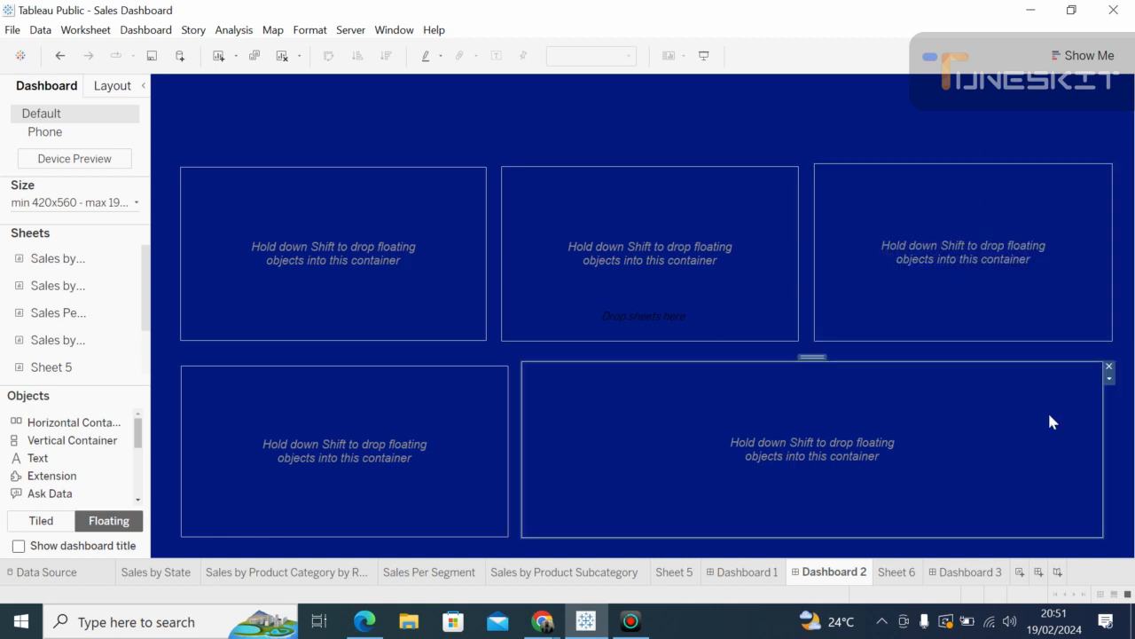
drag(1102, 452, 1110, 455)
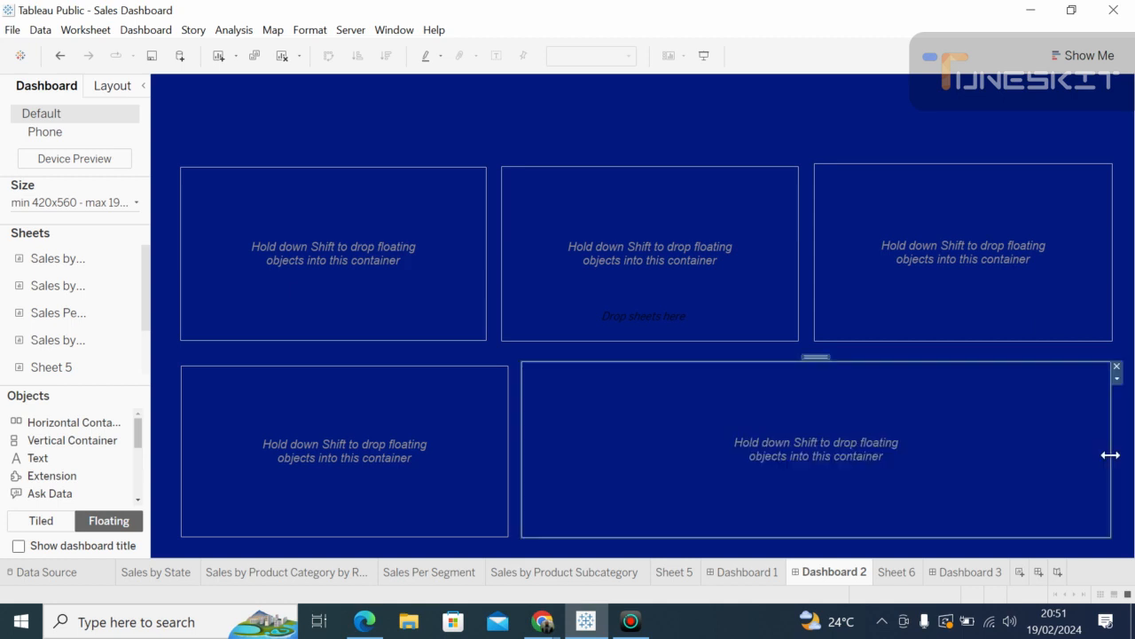
Step: Drop the Sales by State chart into the top-left container
click(384, 275)
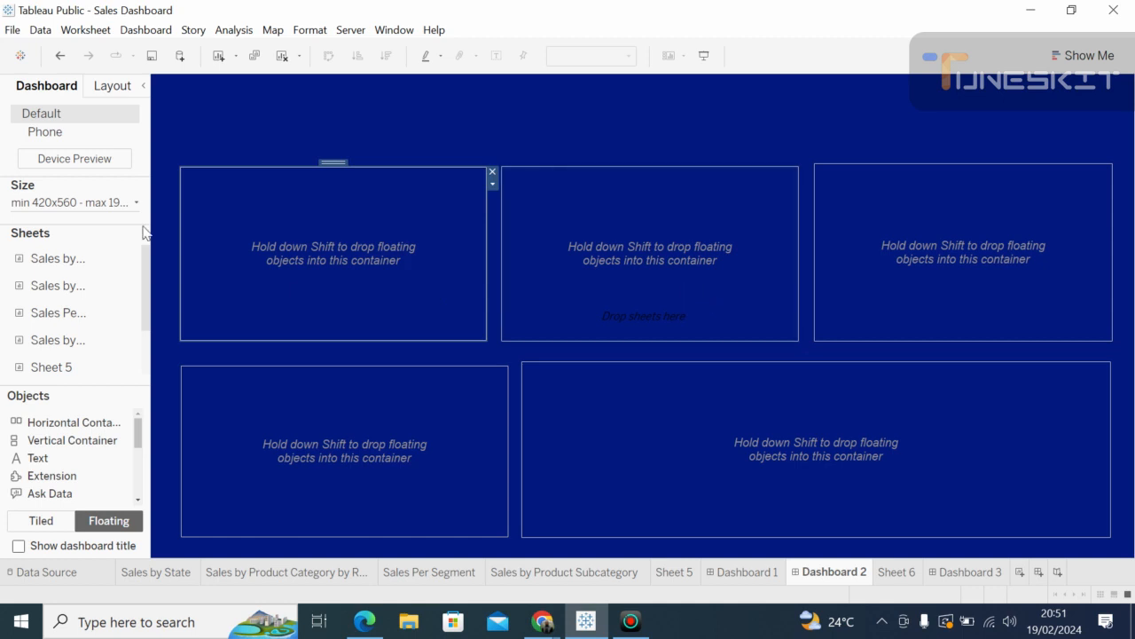
mouse_move(93, 269)
drag(82, 267, 180, 179)
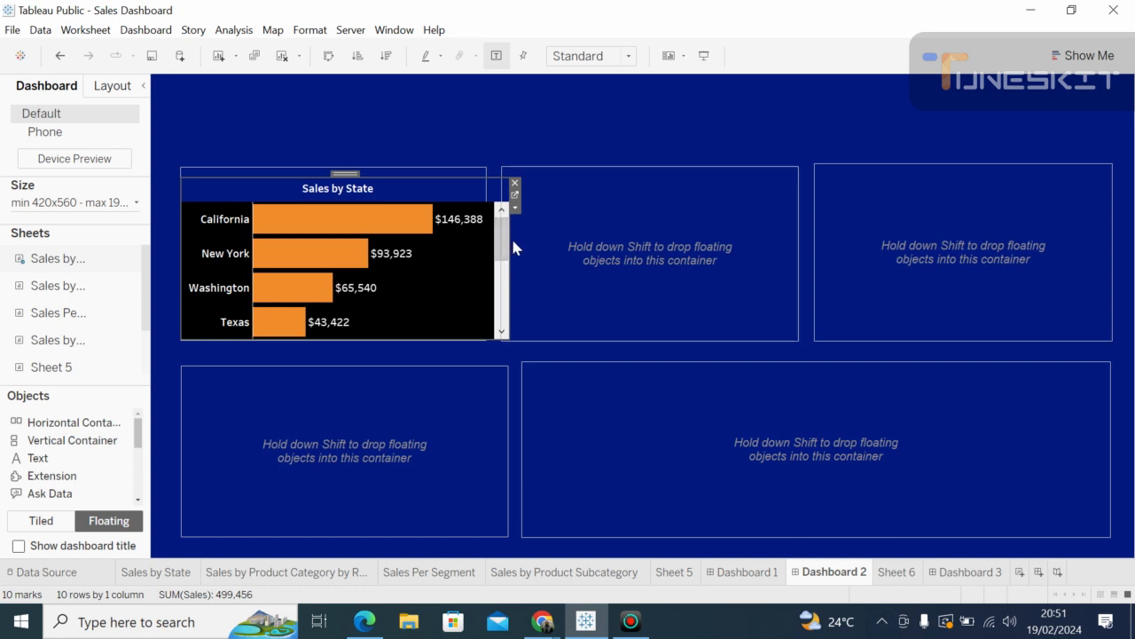
Step: Narrow the Sales by State chart, shift it up and left, and stretch its top edge upward
drag(506, 234, 473, 231)
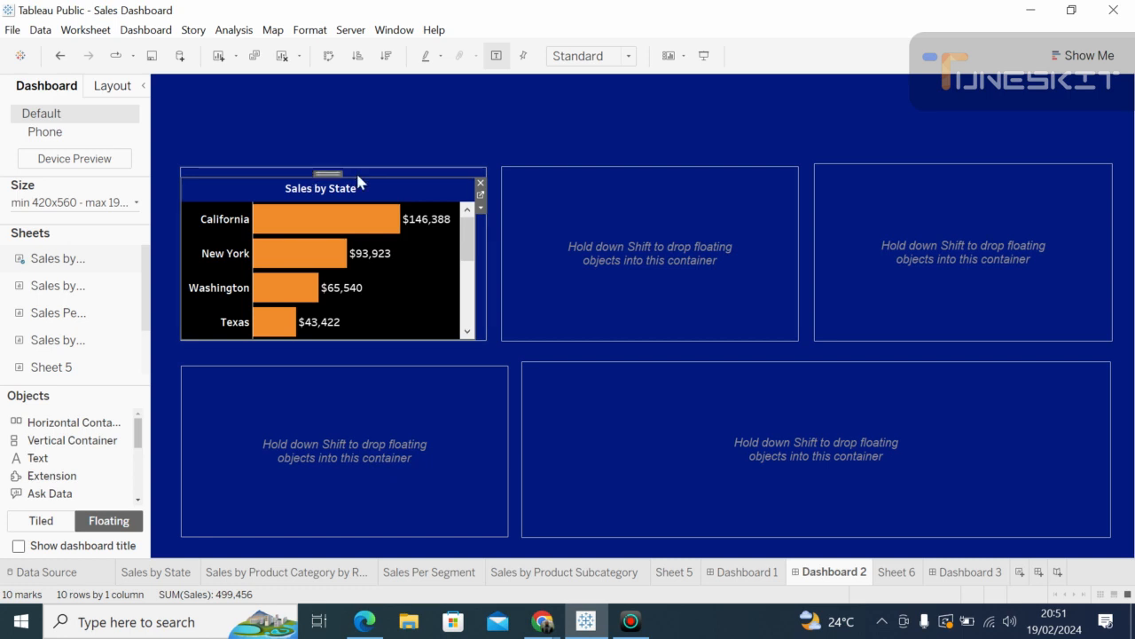
drag(362, 174, 364, 167)
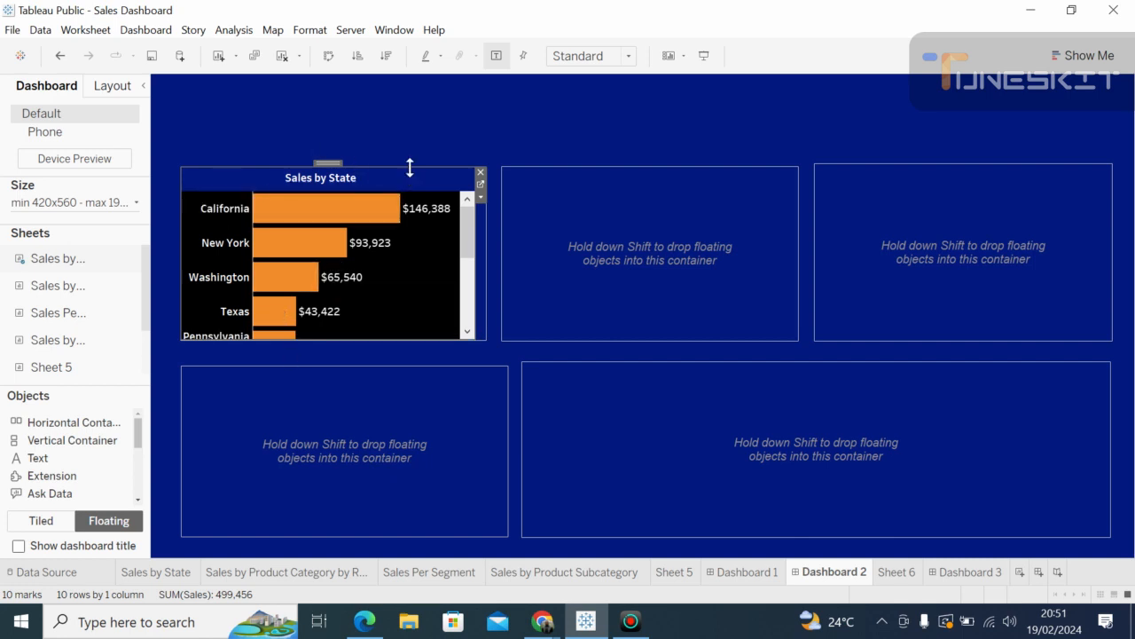
mouse_move(331, 165)
mouse_down()
mouse_move(339, 145)
mouse_move(342, 168)
mouse_up()
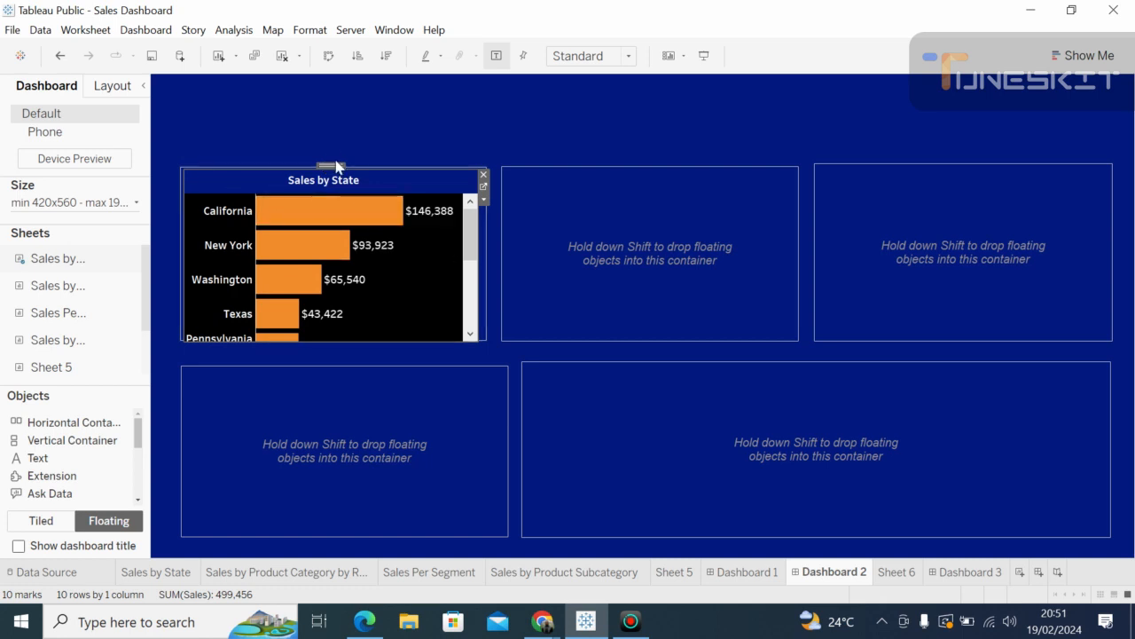
drag(334, 165, 284, 133)
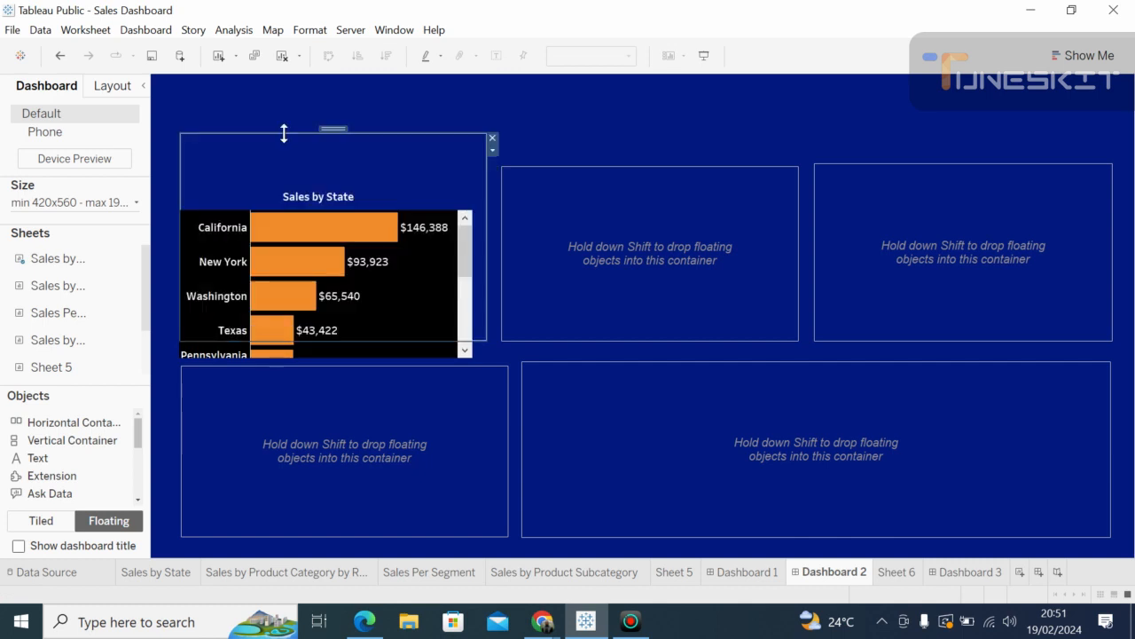
click(272, 228)
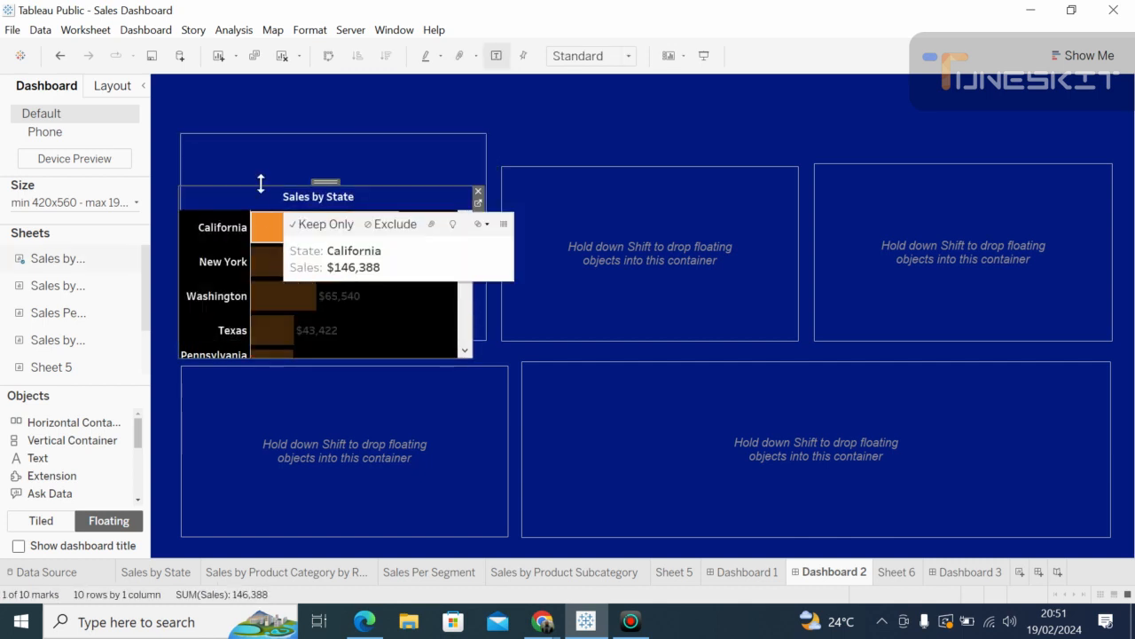
drag(258, 180, 253, 139)
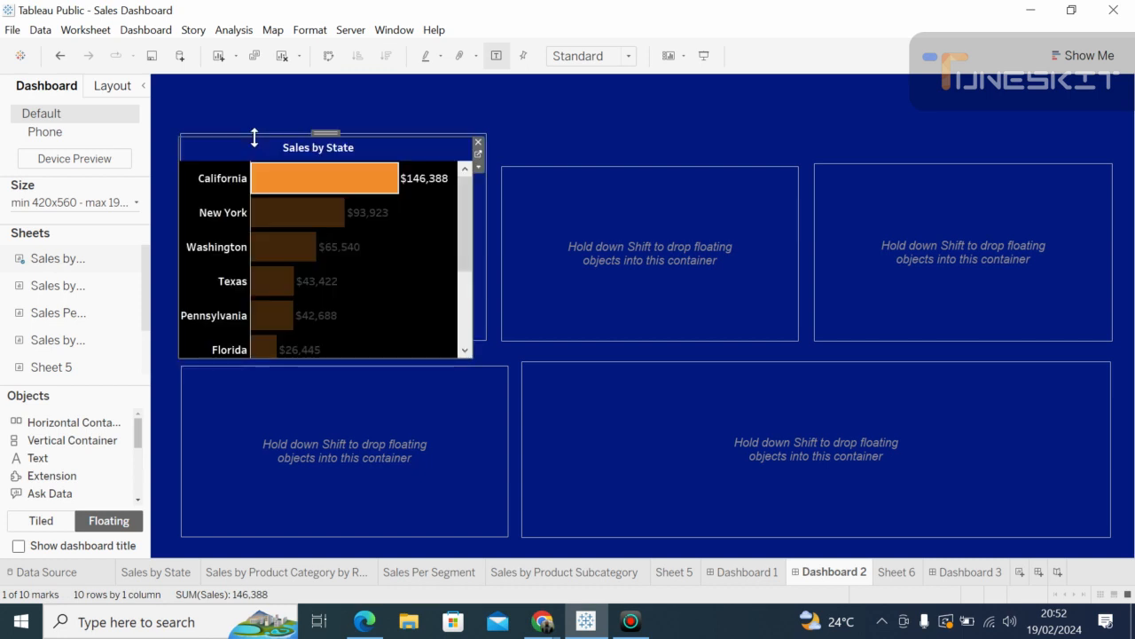
Step: Lower the bottom-left container's top and shorten the Sales by State chart to fit its container
click(524, 118)
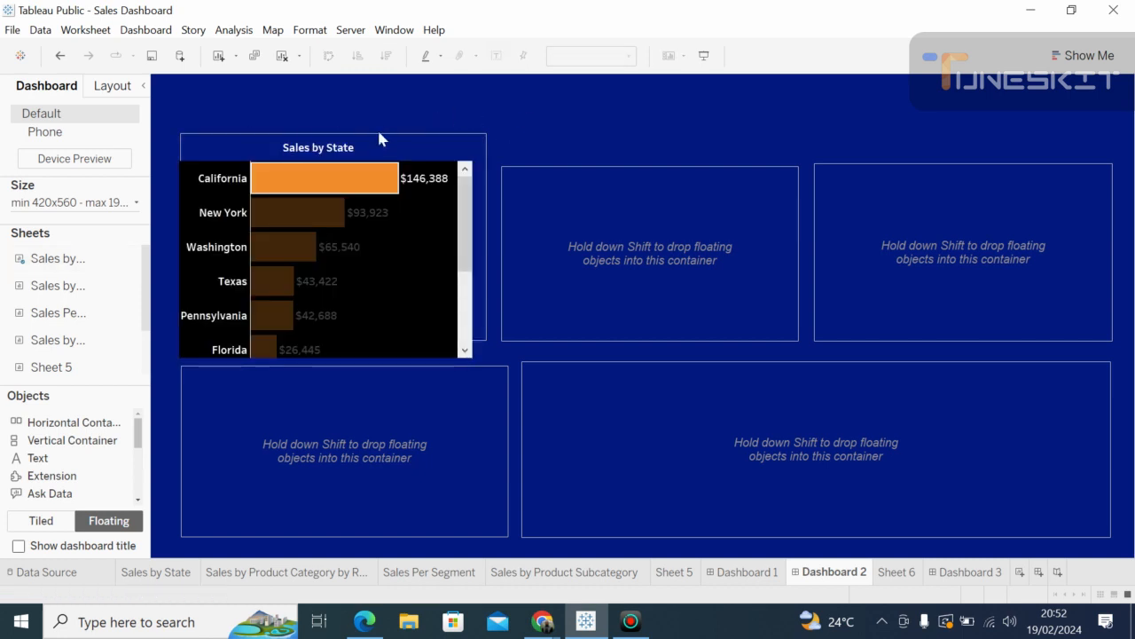
click(317, 181)
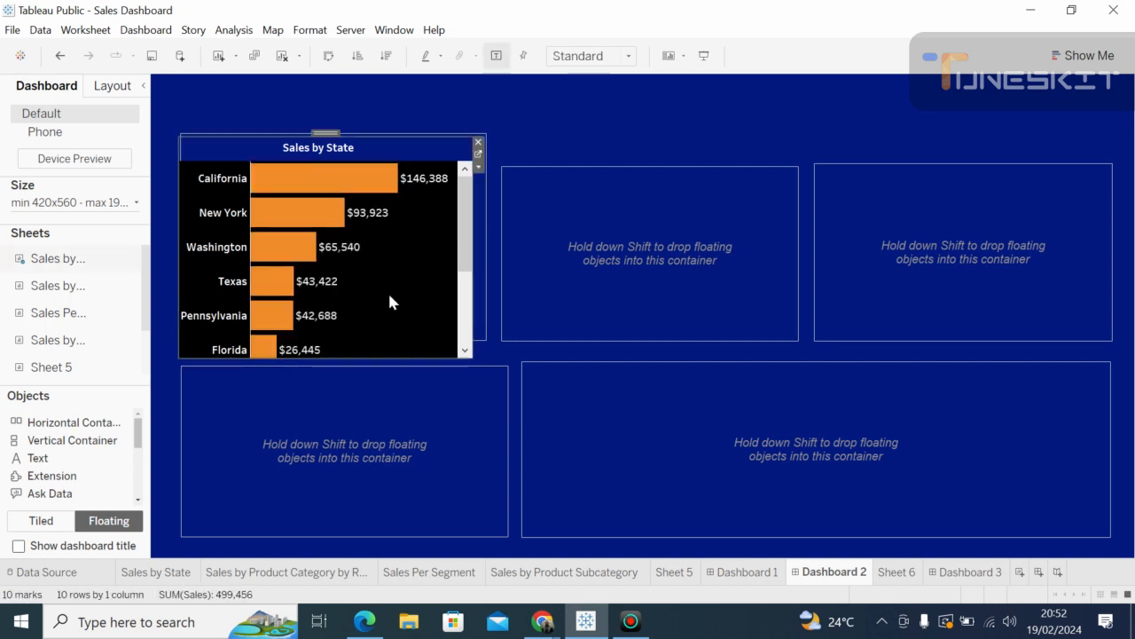
click(548, 122)
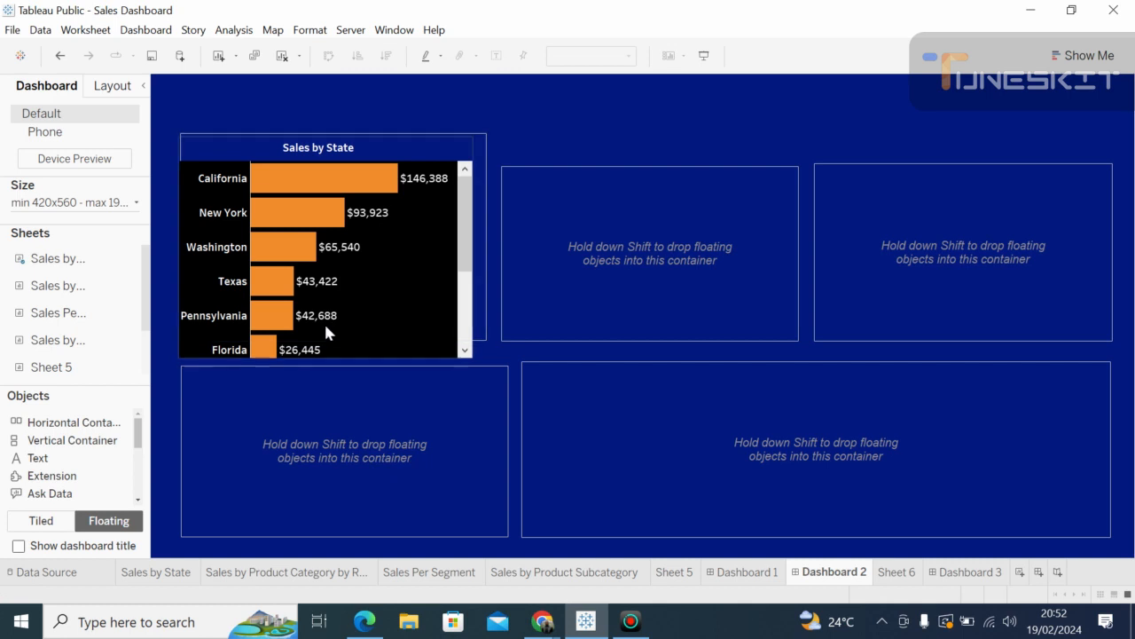
mouse_move(316, 354)
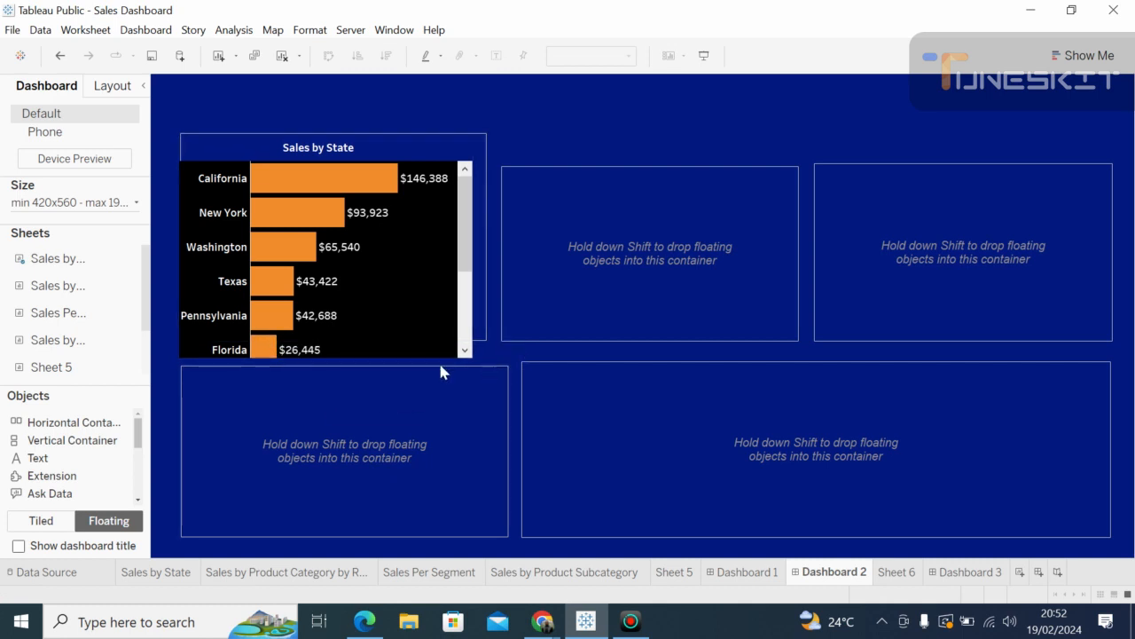
click(386, 364)
drag(381, 366, 379, 379)
click(349, 359)
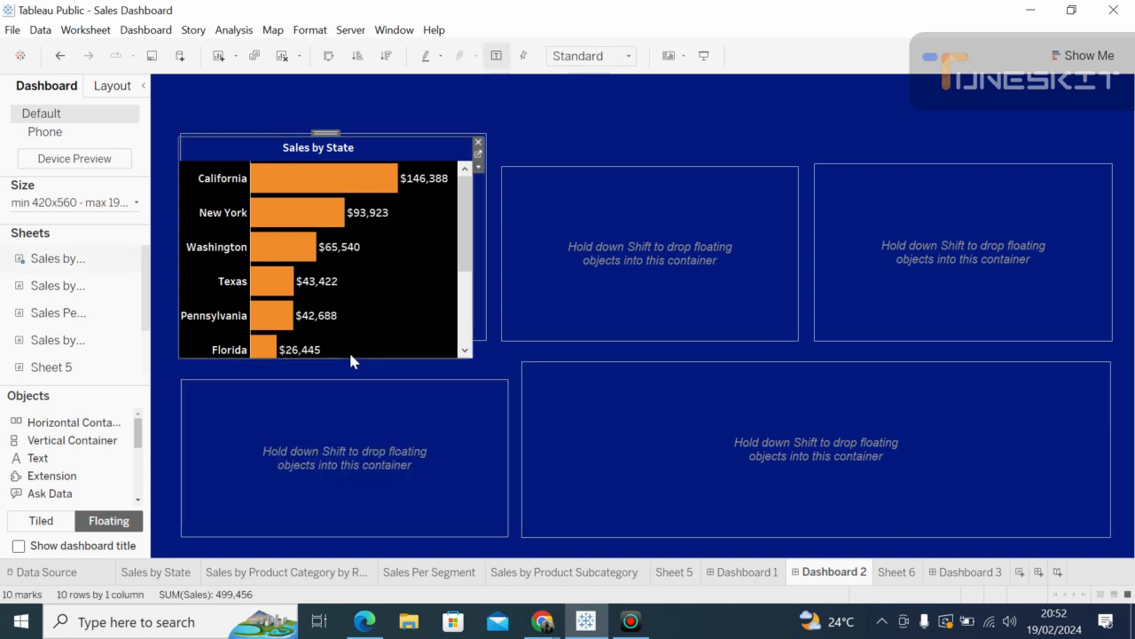
drag(322, 357, 328, 335)
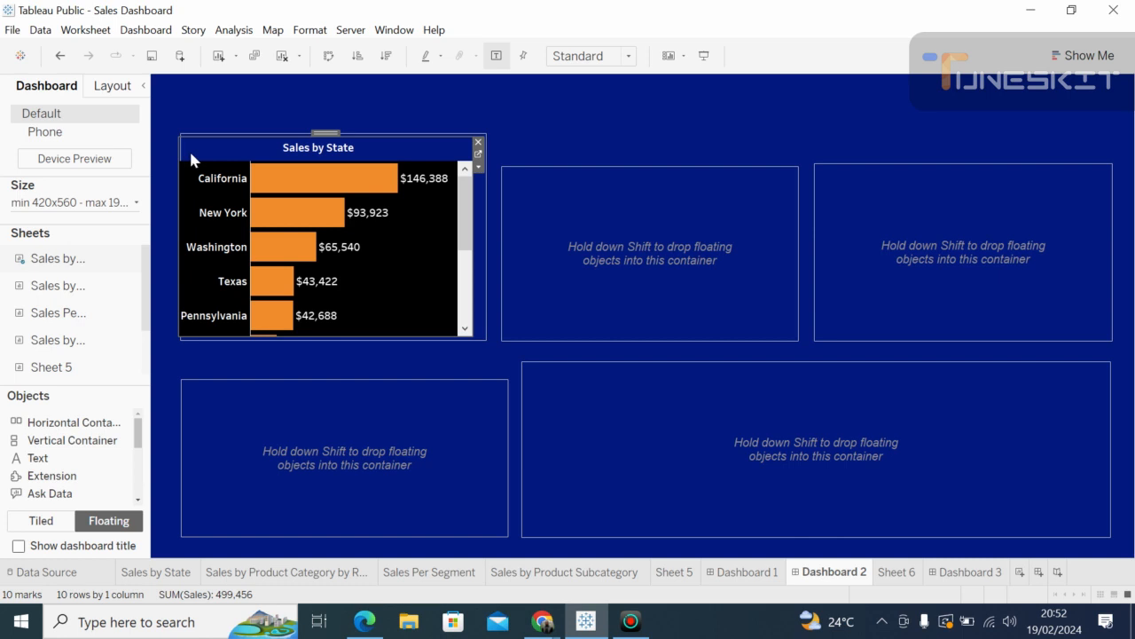
drag(182, 228, 184, 225)
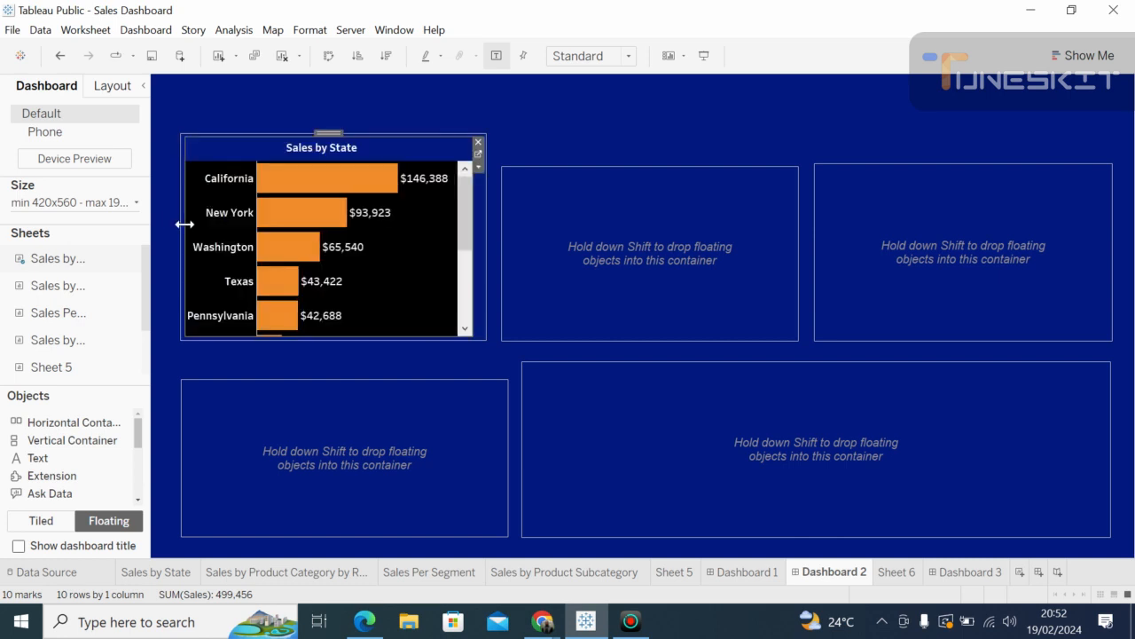
Step: Drop the Sales by Product Category by Region sheet into the top-middle container
click(550, 271)
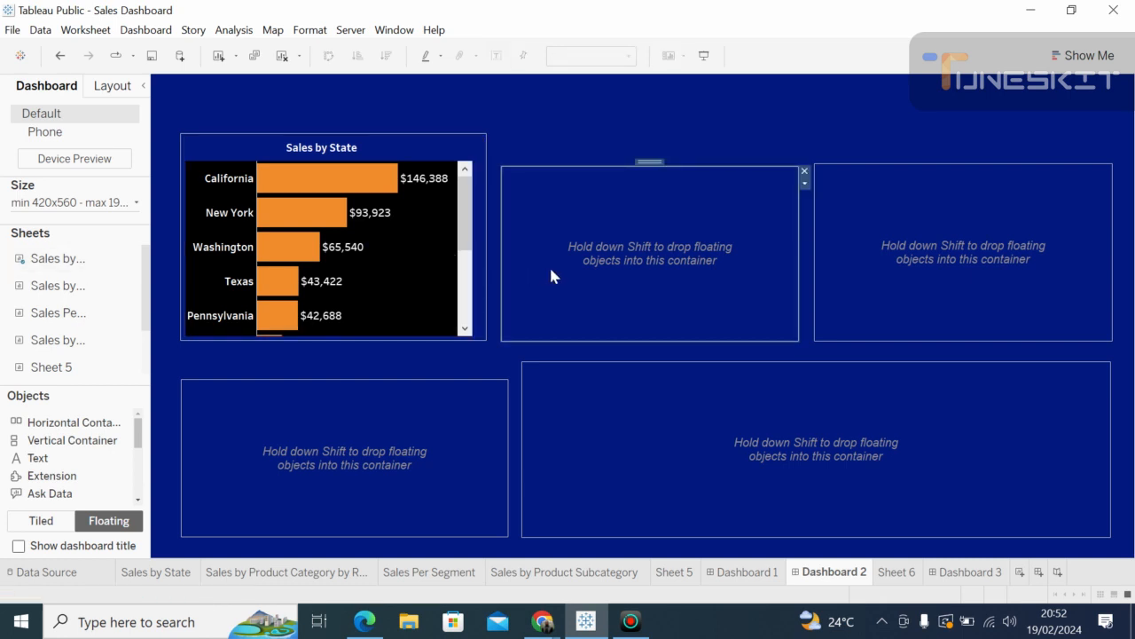
mouse_move(71, 290)
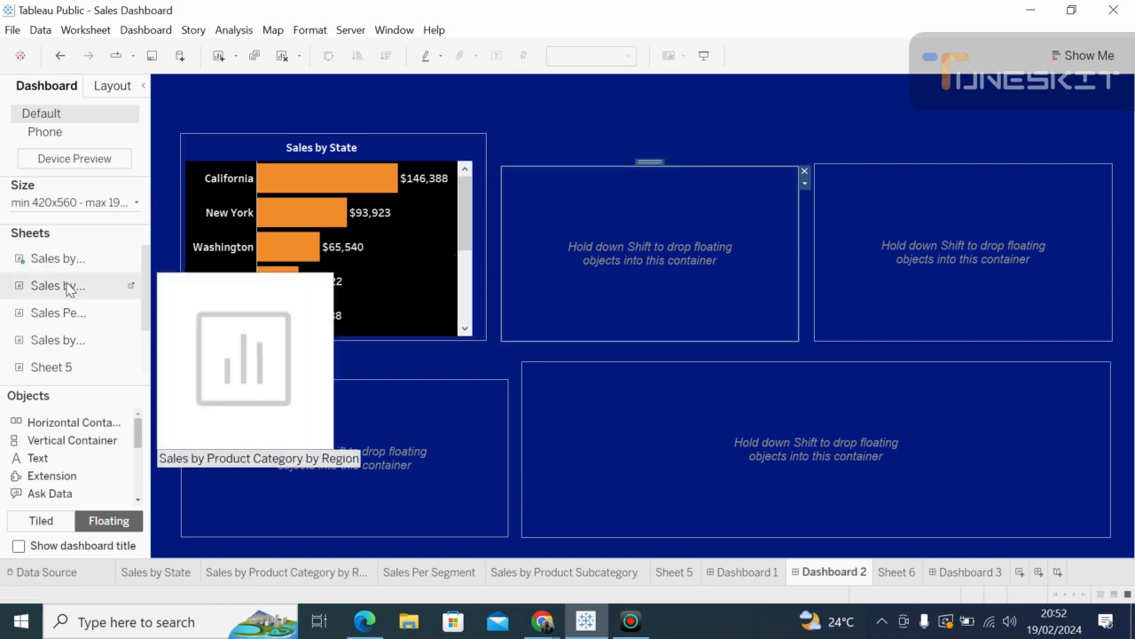
drag(70, 290, 124, 298)
mouse_move(93, 286)
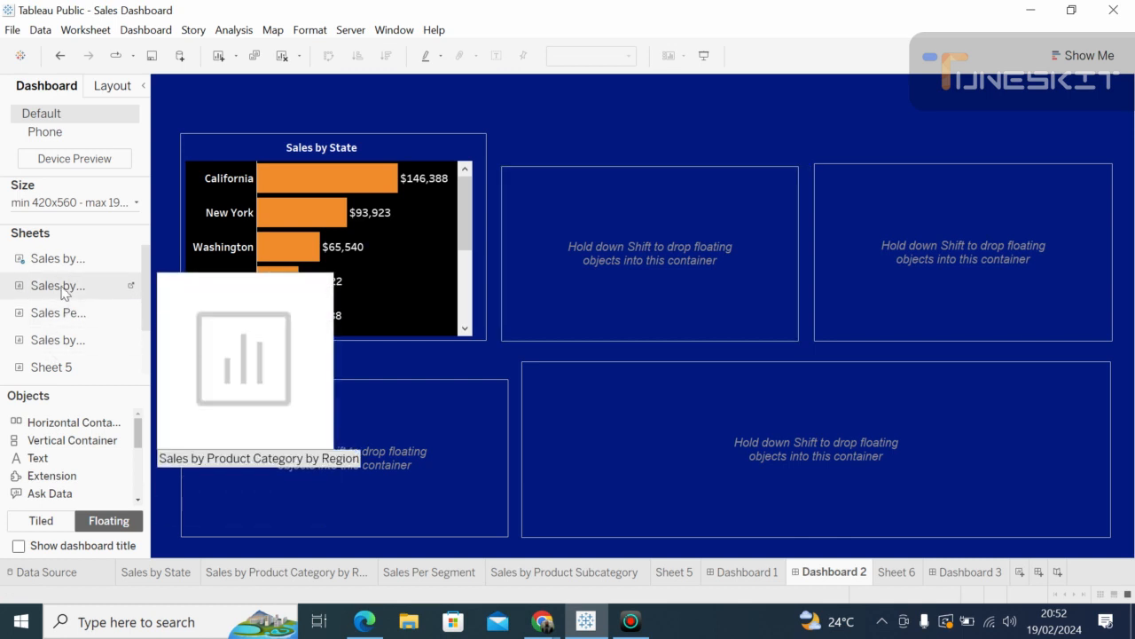
drag(62, 293, 518, 180)
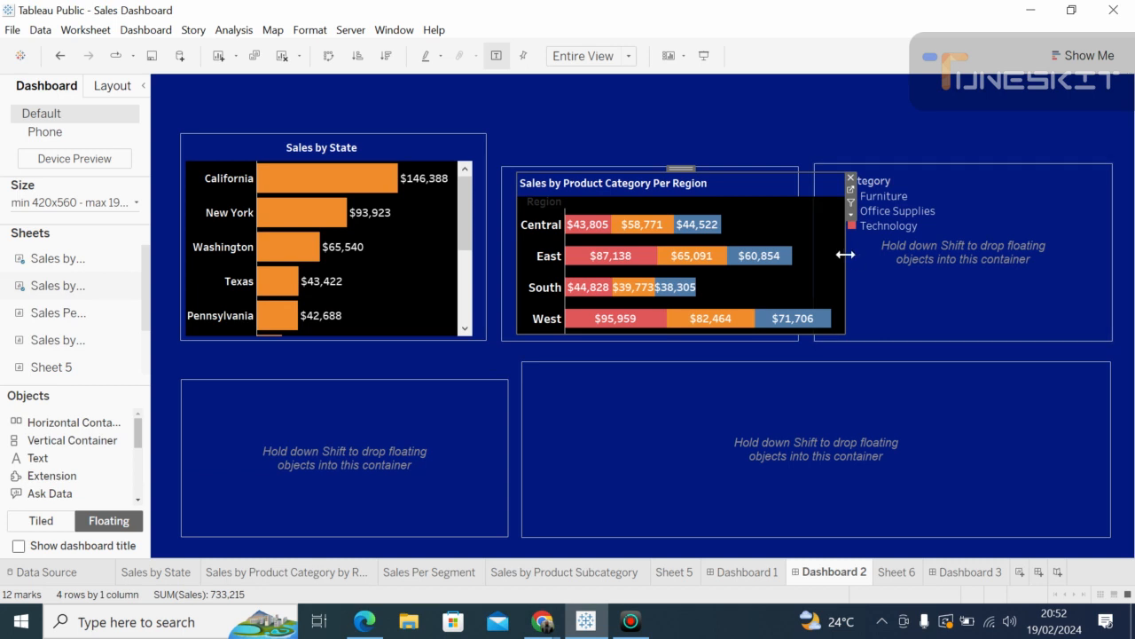
Step: Narrow the region chart and move it and its container upward to fit
drag(845, 255, 790, 239)
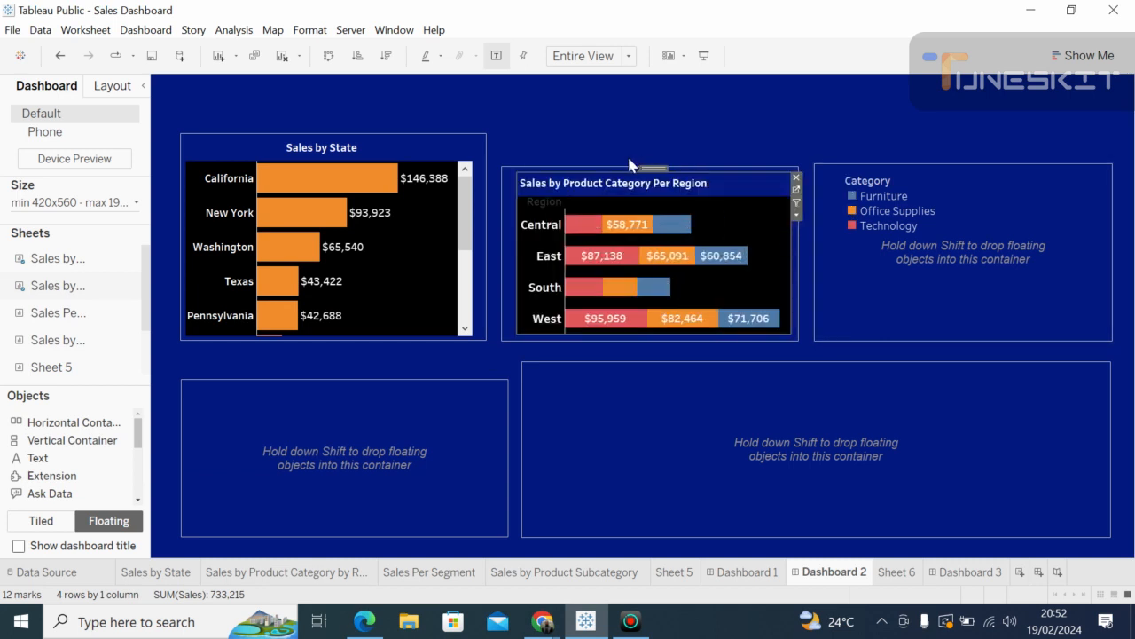
click(592, 168)
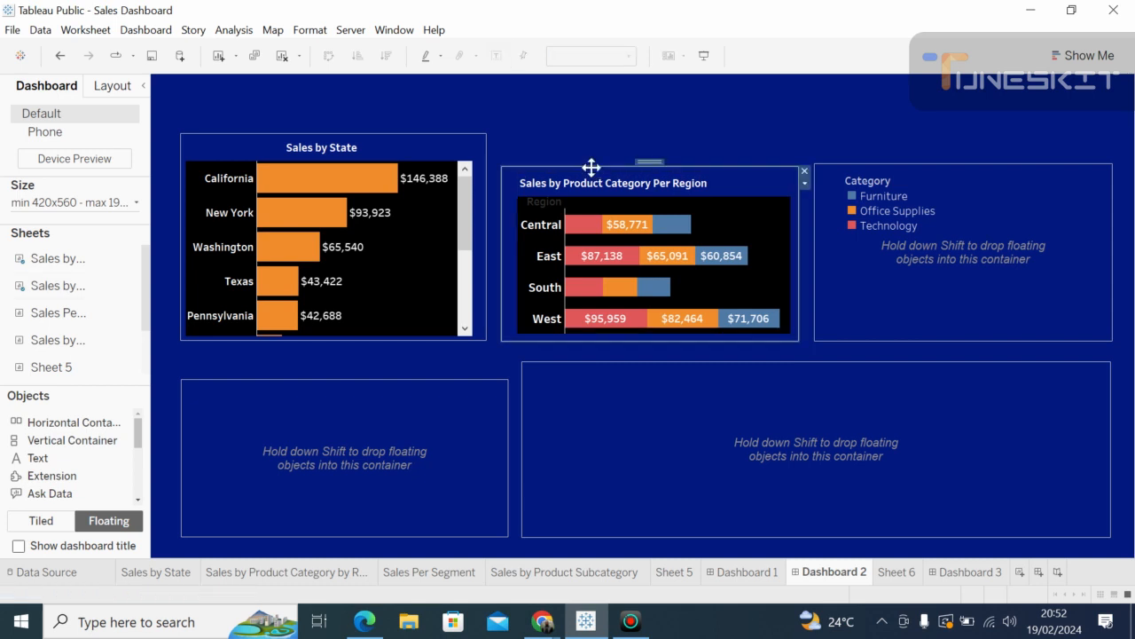
drag(590, 163, 575, 129)
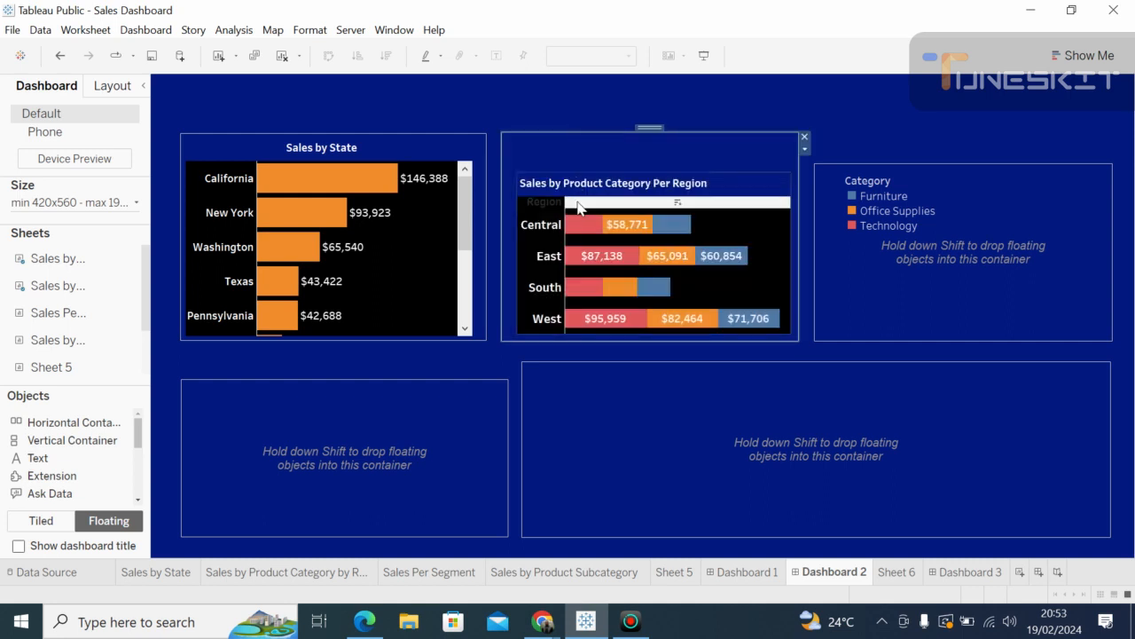
click(577, 207)
drag(615, 172, 598, 139)
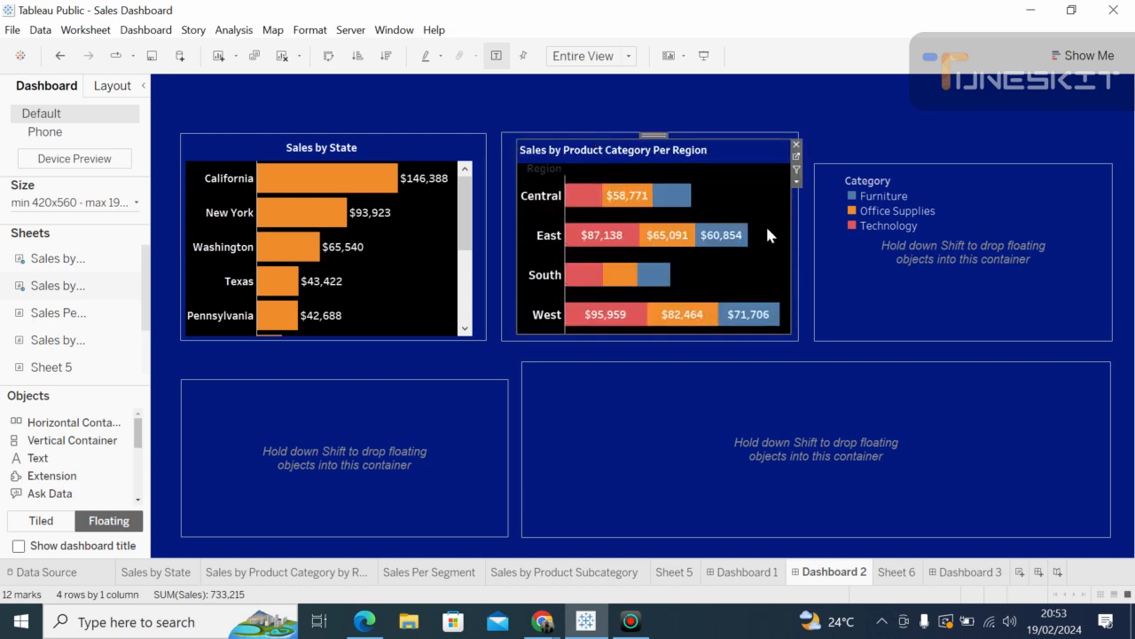
click(794, 323)
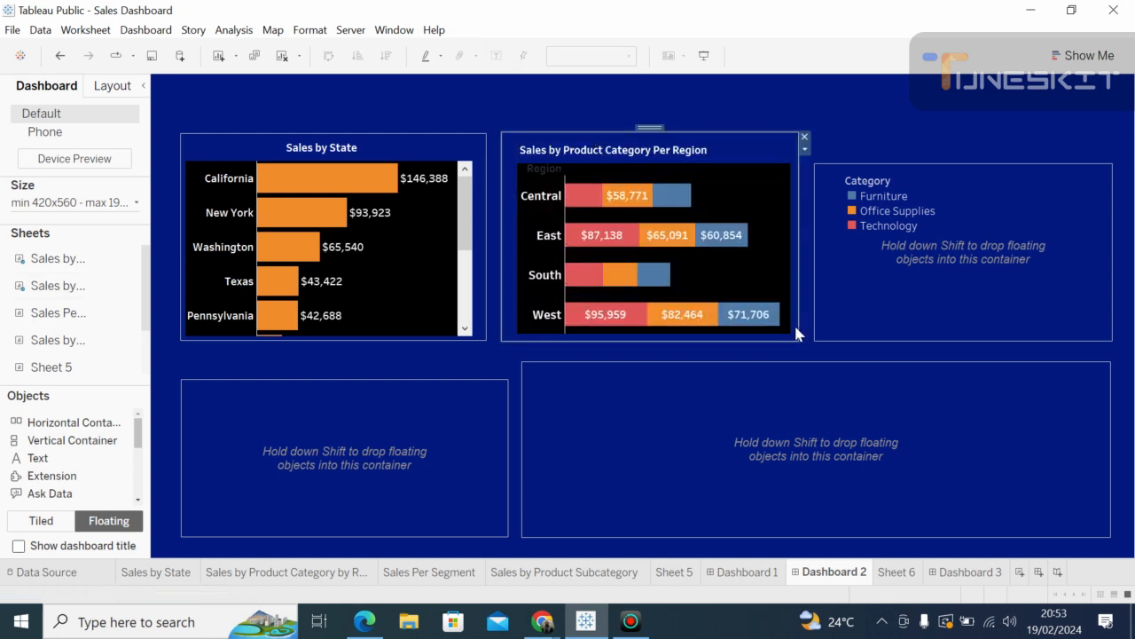
click(707, 348)
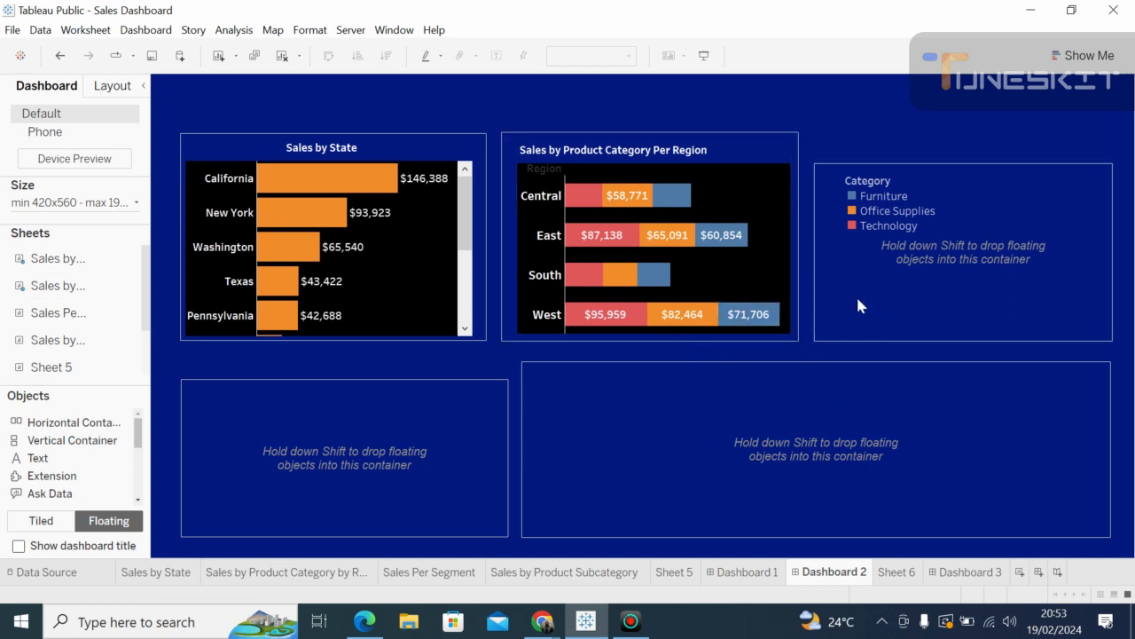
click(865, 194)
Step: Float the Category legend above the top-right container, then clear the bar highlighting
click(866, 190)
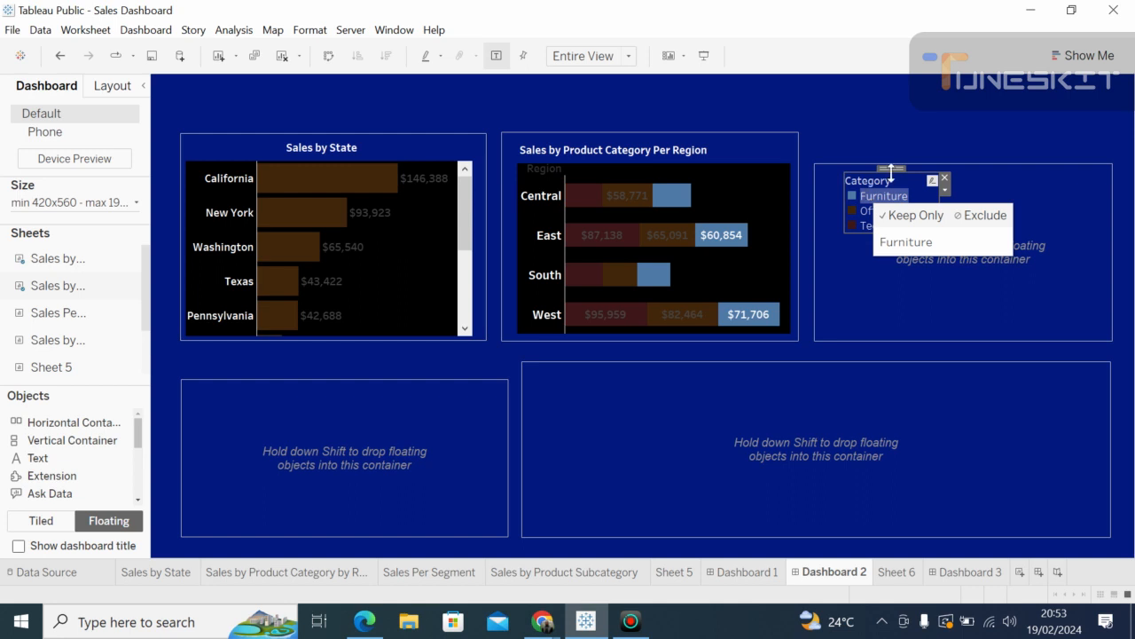
drag(892, 167, 874, 81)
click(858, 193)
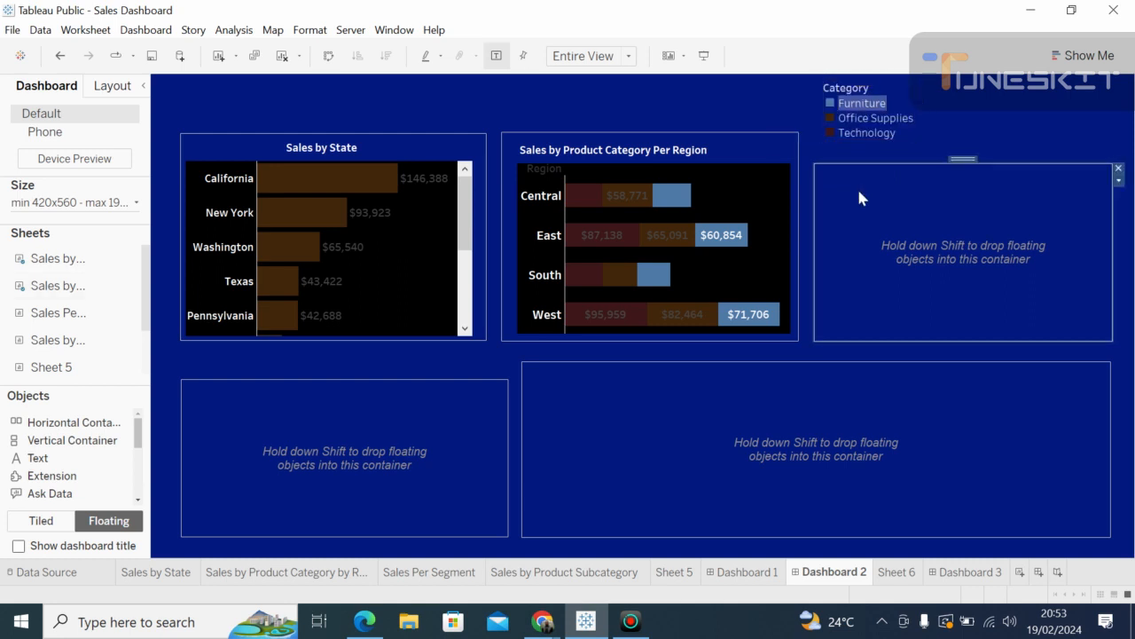
click(721, 233)
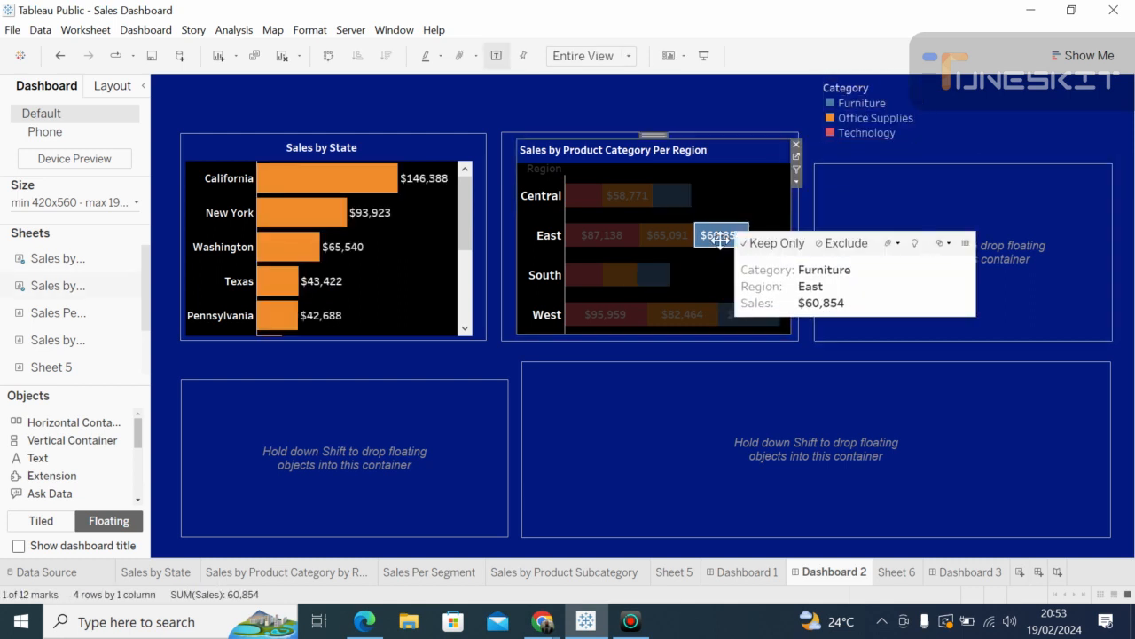
click(658, 232)
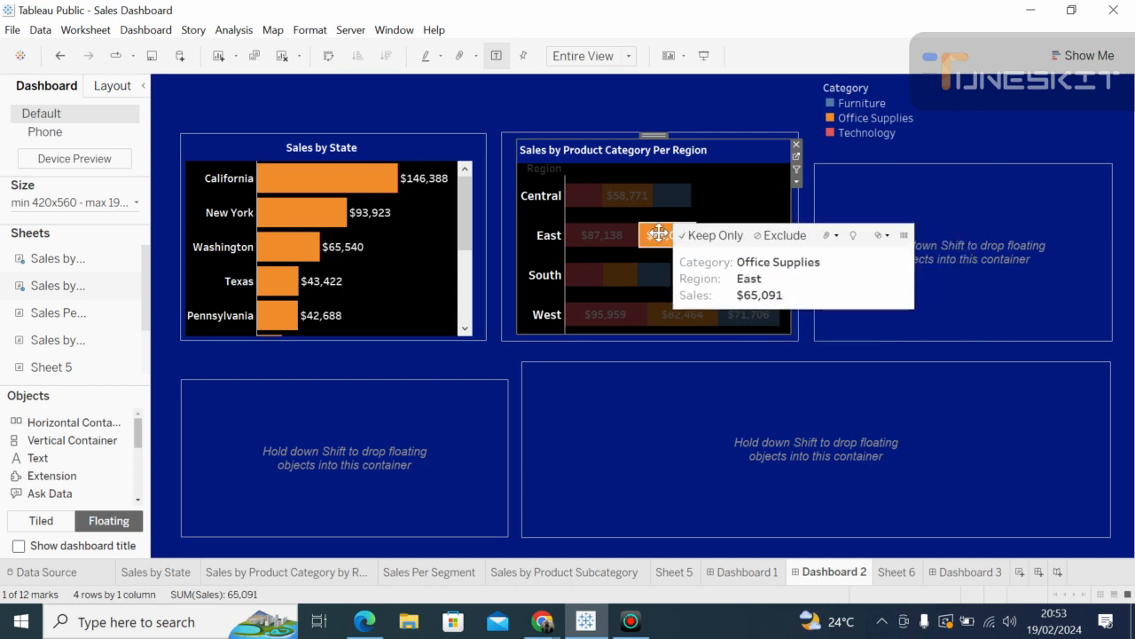
click(750, 194)
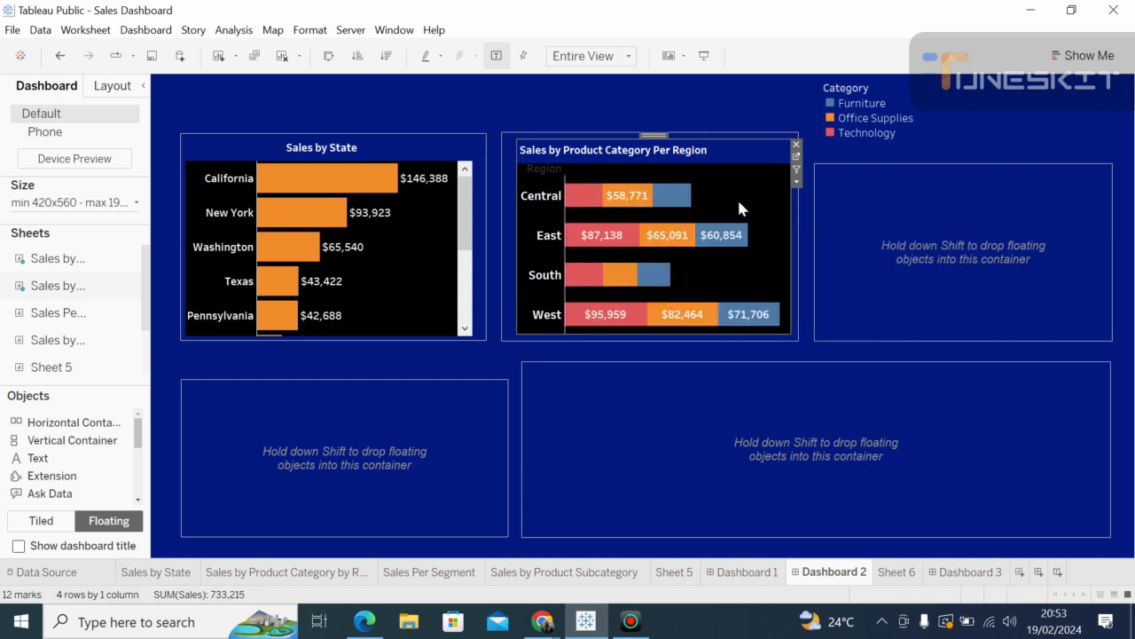
click(878, 207)
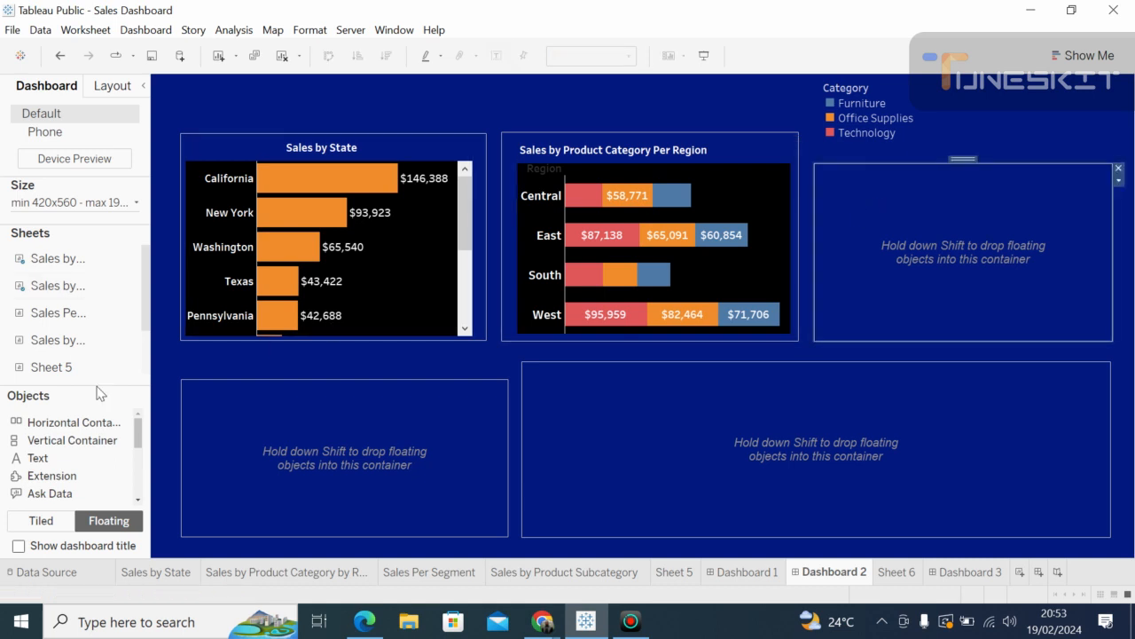
Step: Add the Sales Per Segment pie chart to the dashboard and shrink the Category legend's height
mouse_move(67, 316)
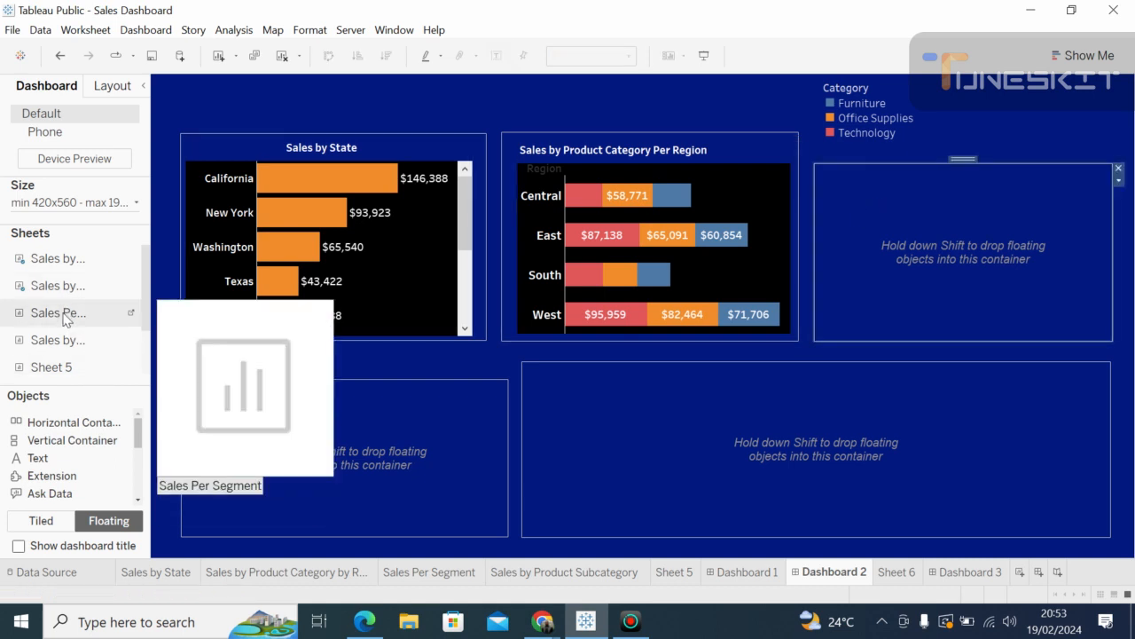
drag(64, 319, 834, 183)
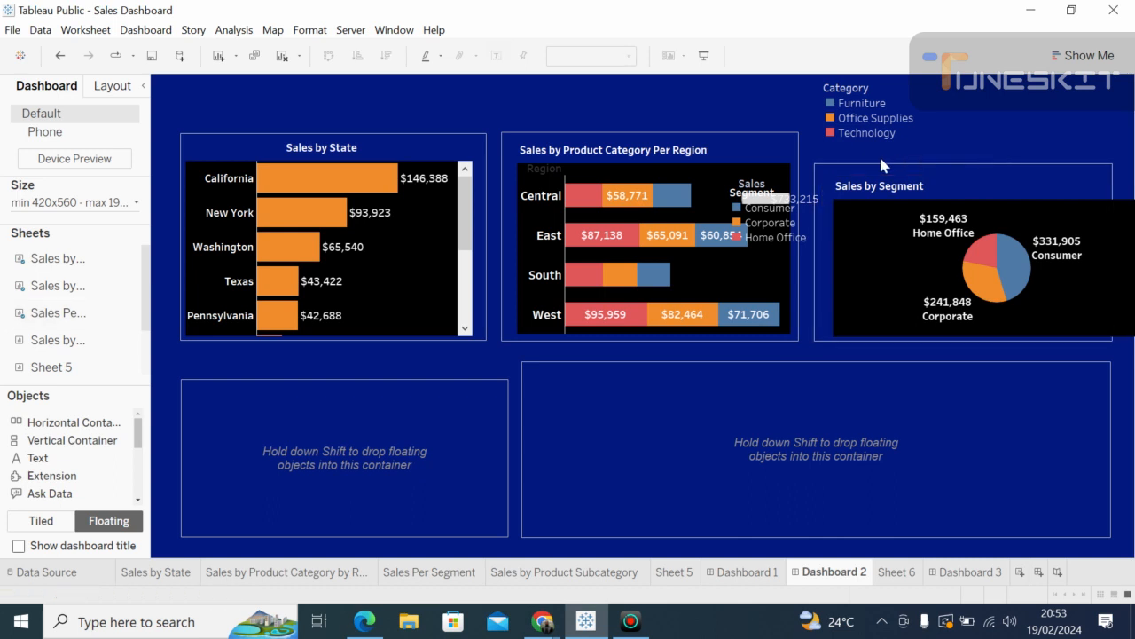
click(866, 133)
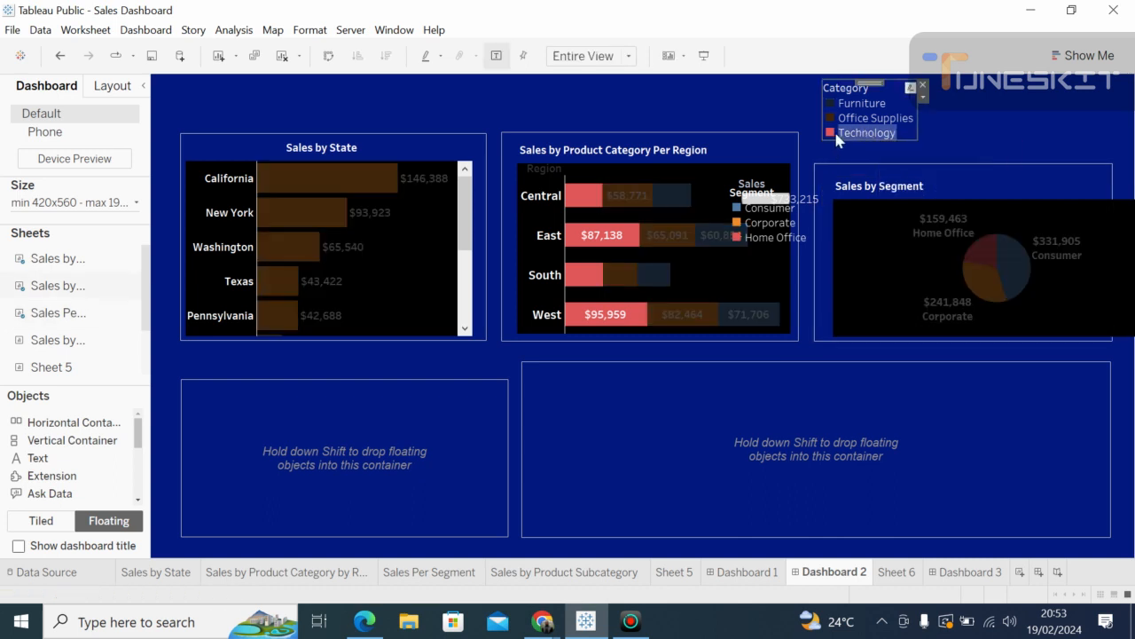
drag(839, 142, 812, 119)
click(833, 167)
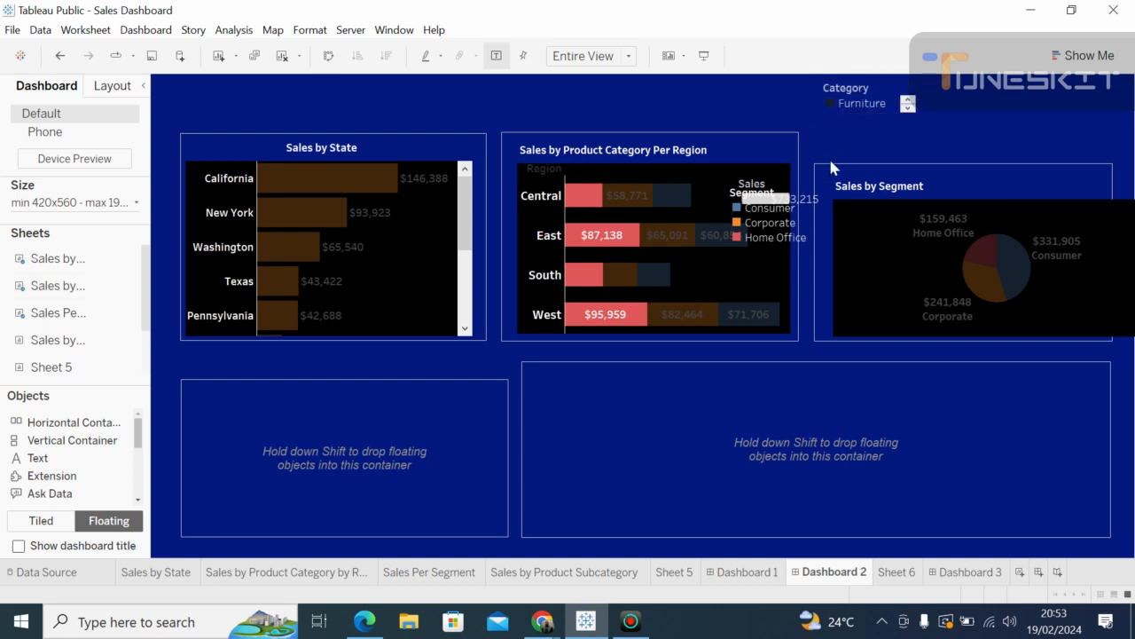
Step: Raise the segment chart's top edge and move it into the top-right container
click(957, 174)
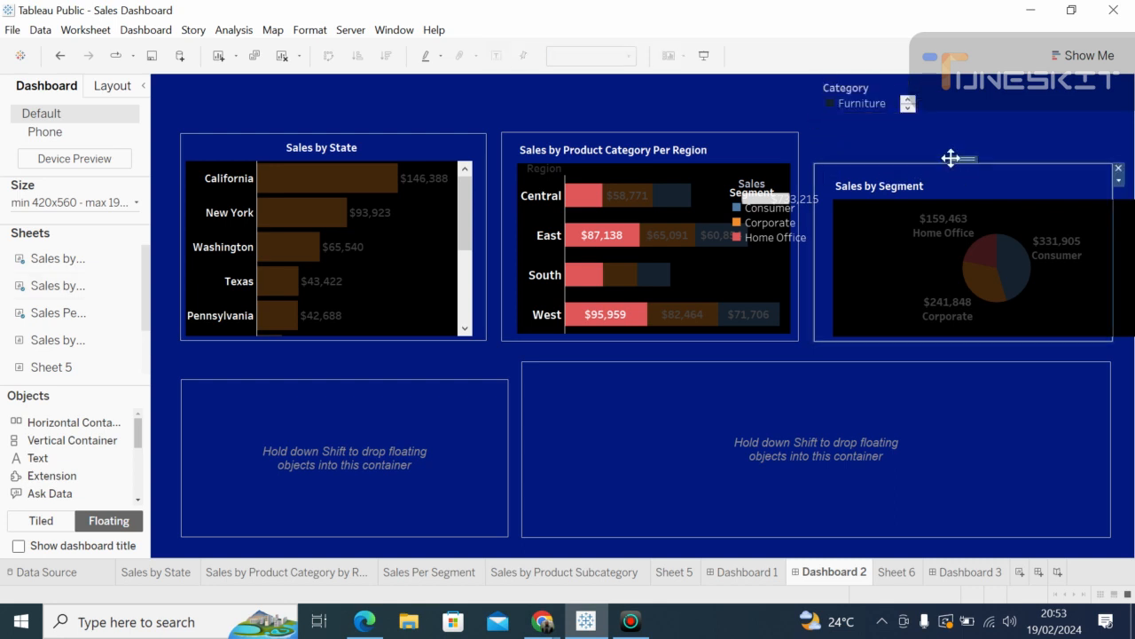
drag(934, 163, 910, 133)
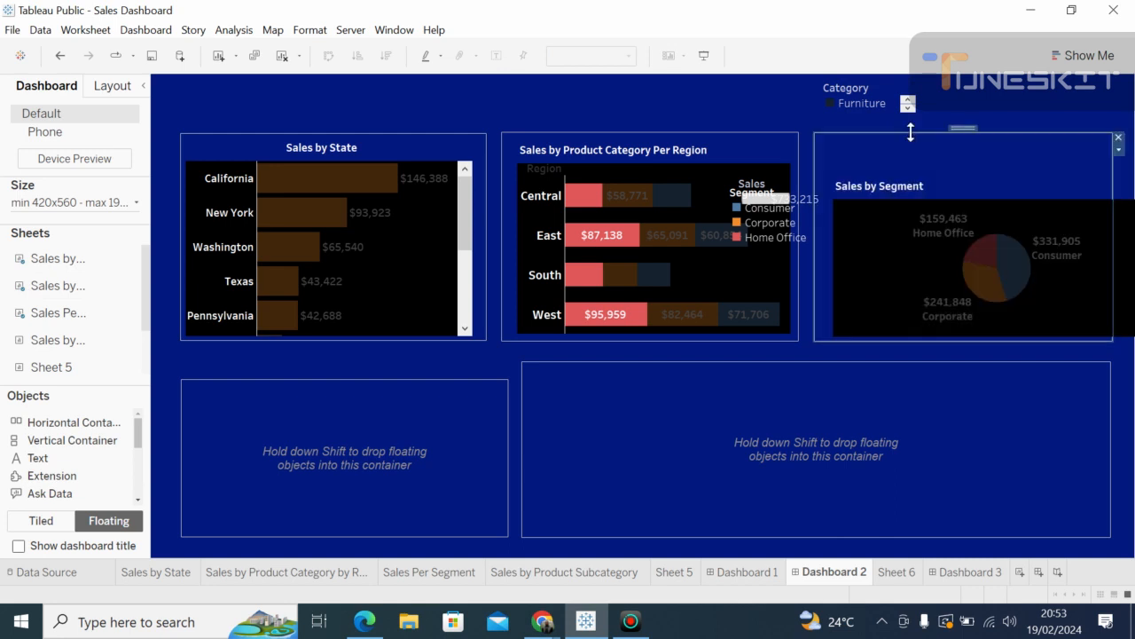
click(890, 195)
drag(1002, 171, 937, 146)
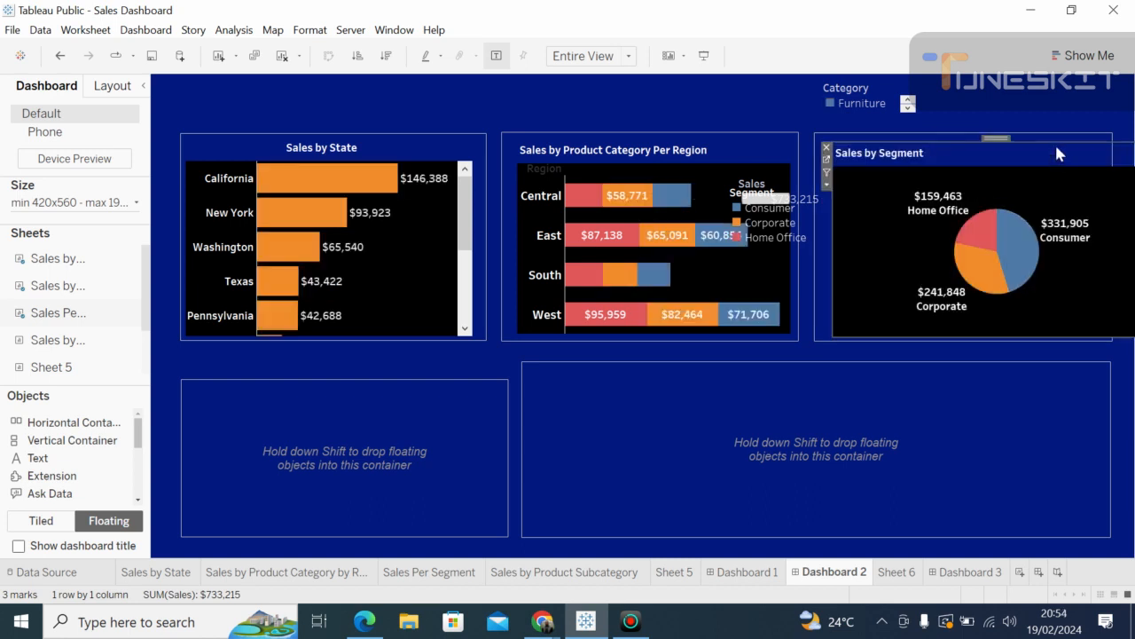
drag(1070, 144, 942, 151)
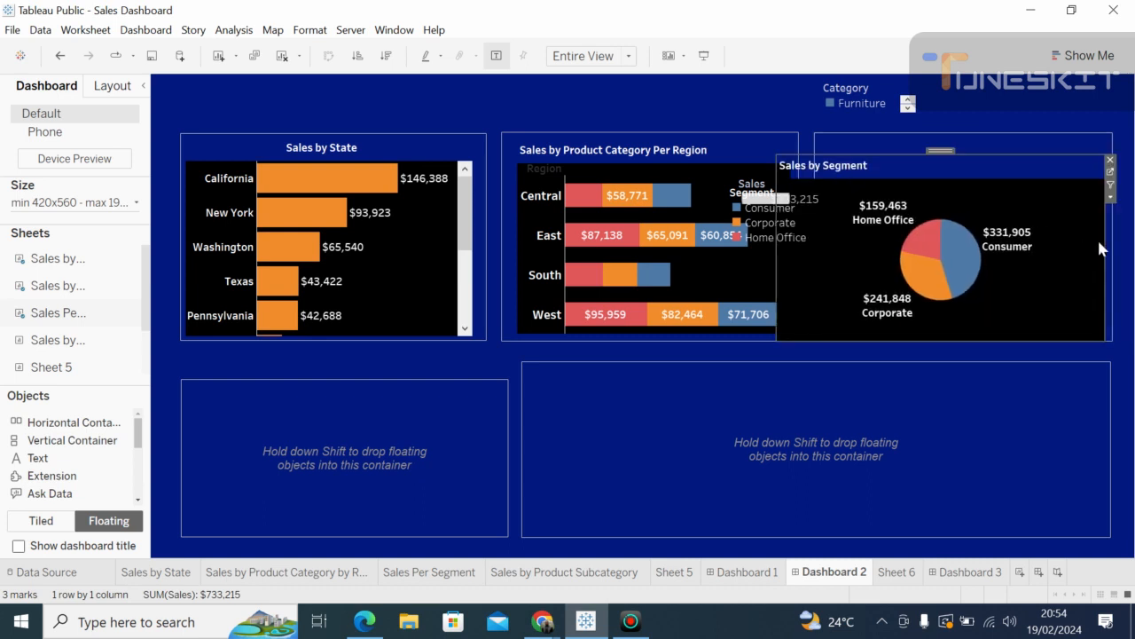
Step: Adjust the segment chart's left, right and top edges until it fills the container
drag(1105, 243, 1083, 231)
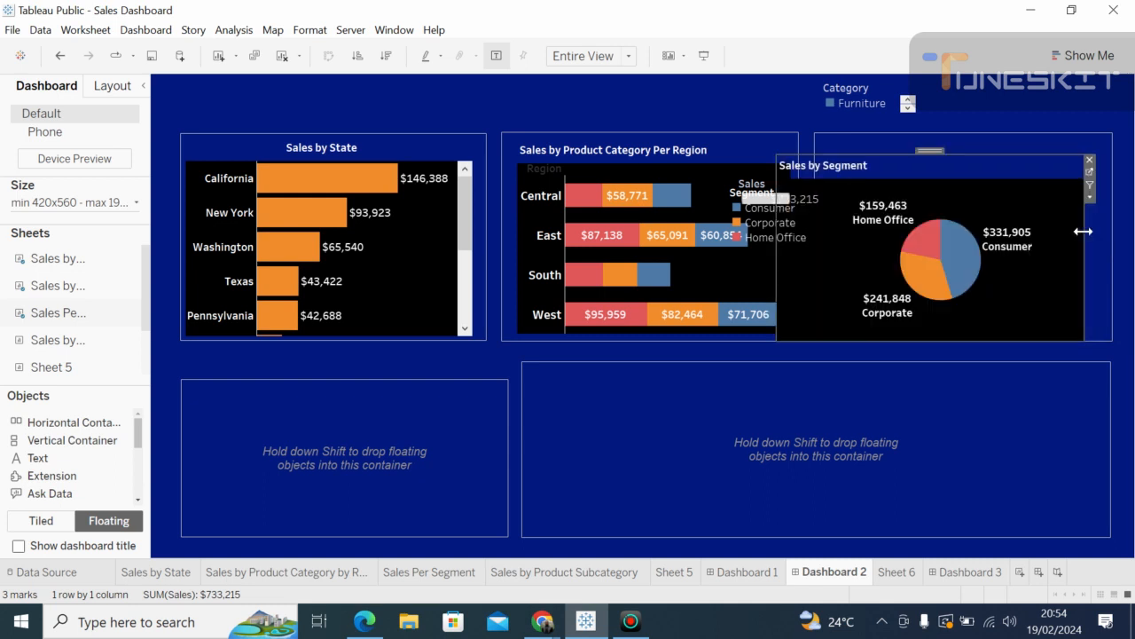
drag(776, 254, 832, 241)
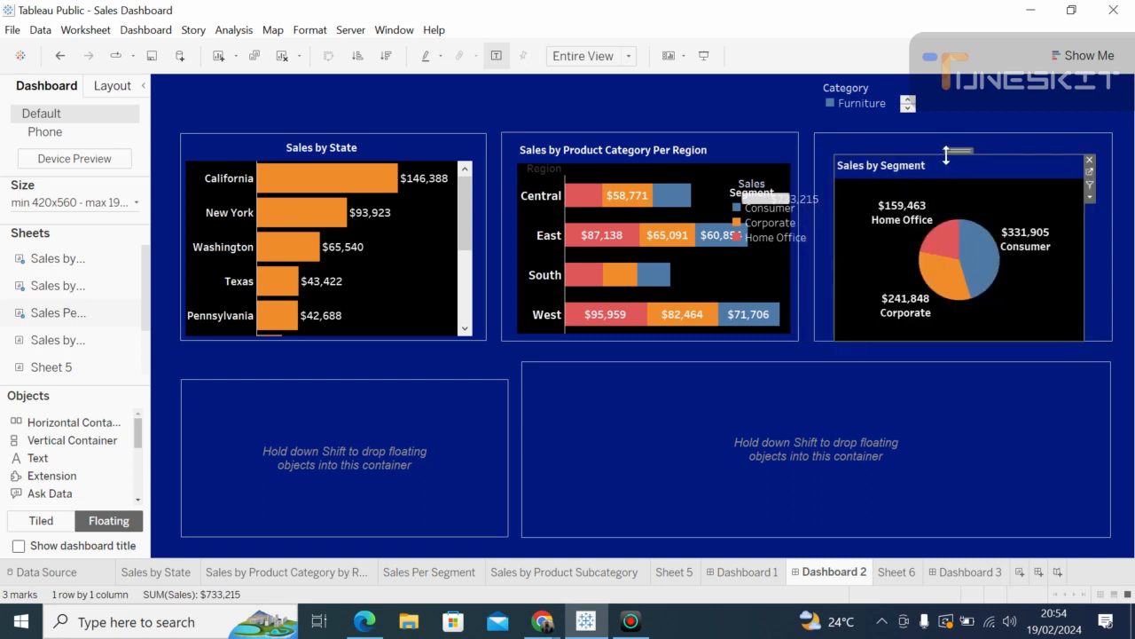
drag(998, 153, 999, 140)
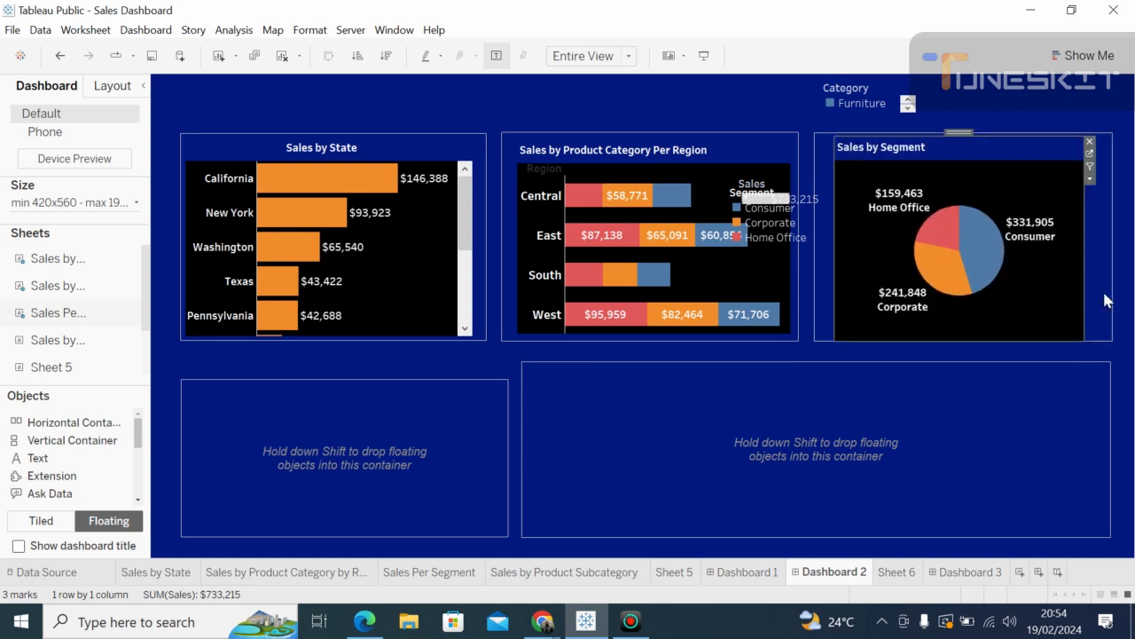
drag(1082, 228, 1109, 230)
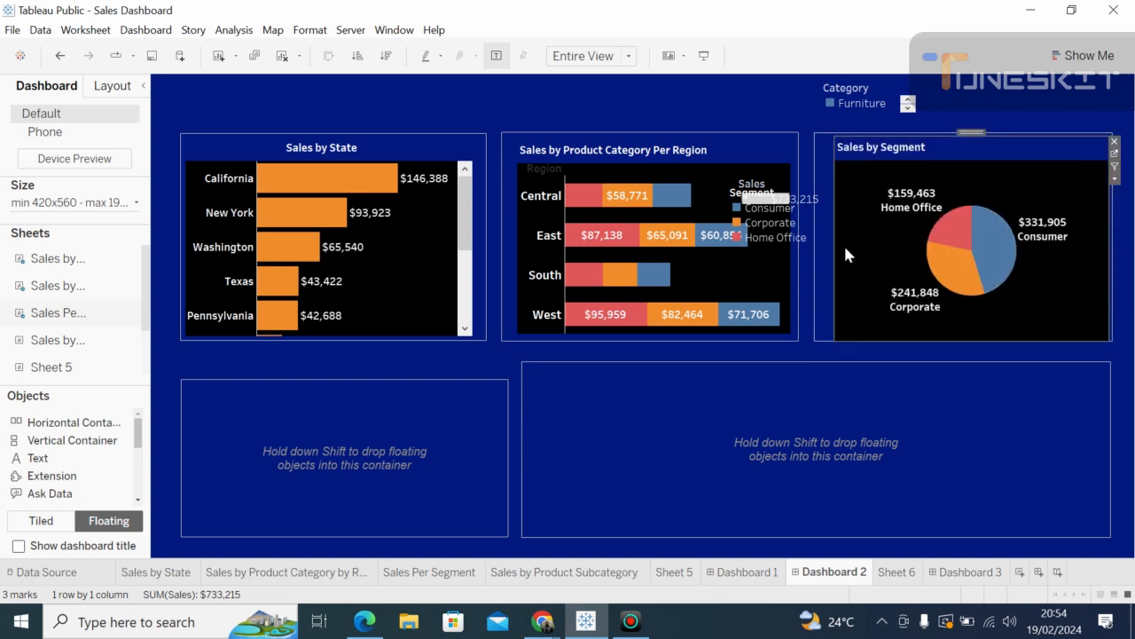
drag(834, 244, 821, 238)
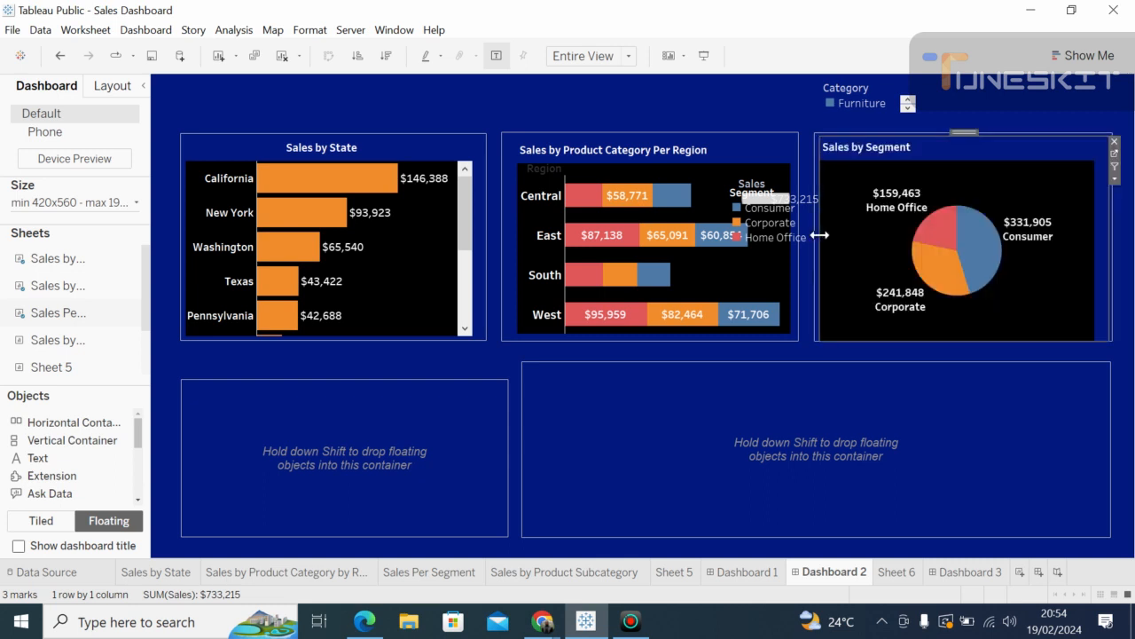
click(971, 406)
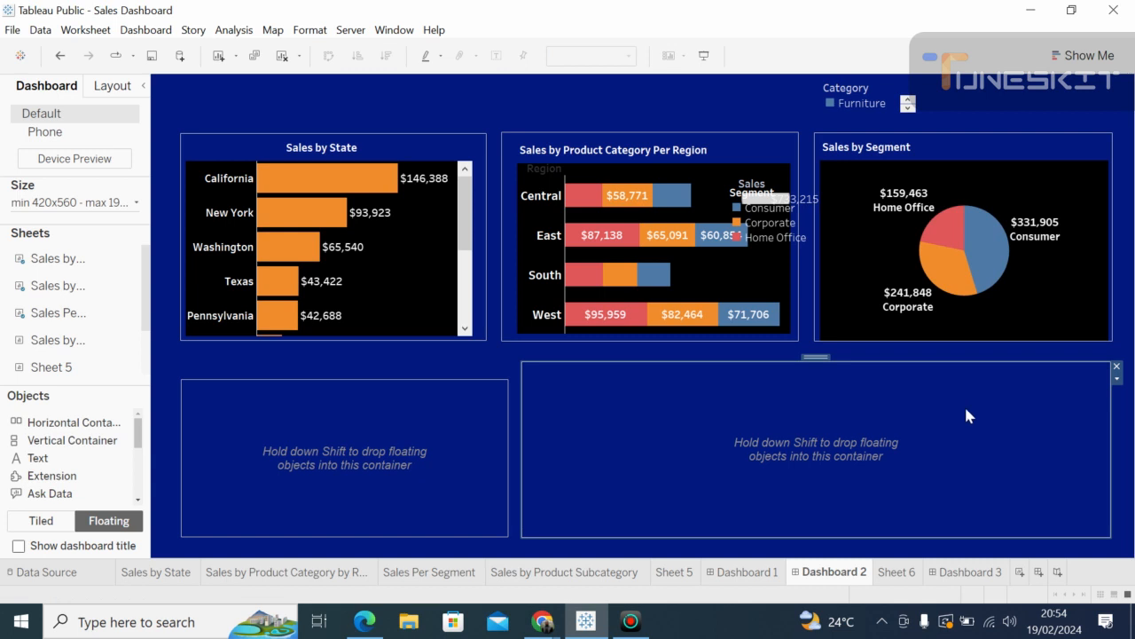
click(244, 435)
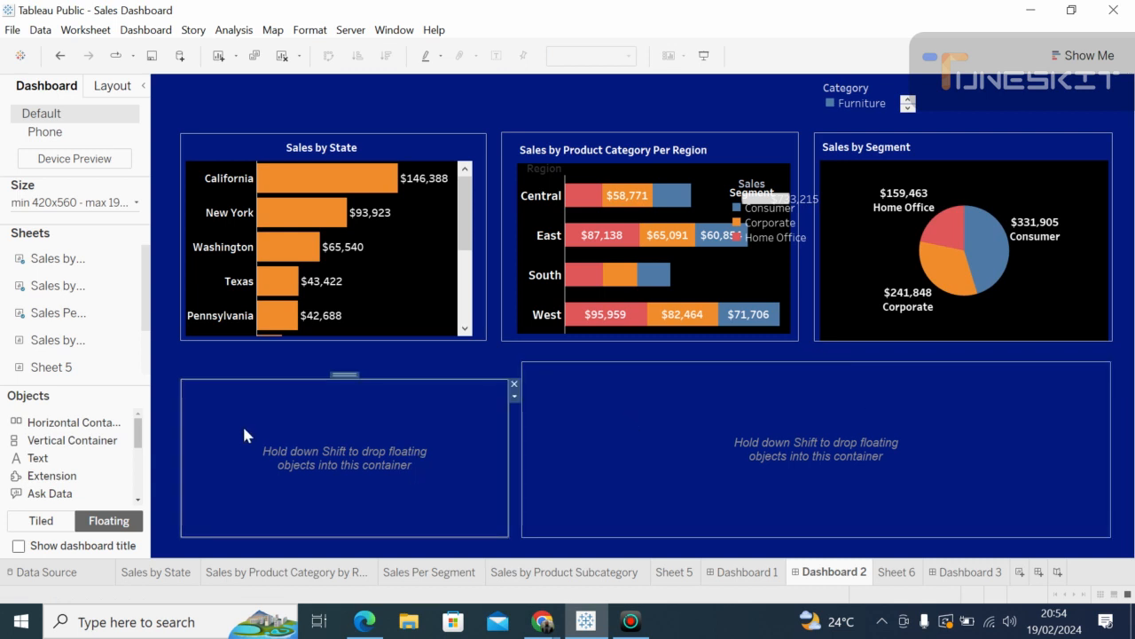
mouse_move(57, 350)
drag(57, 348, 189, 383)
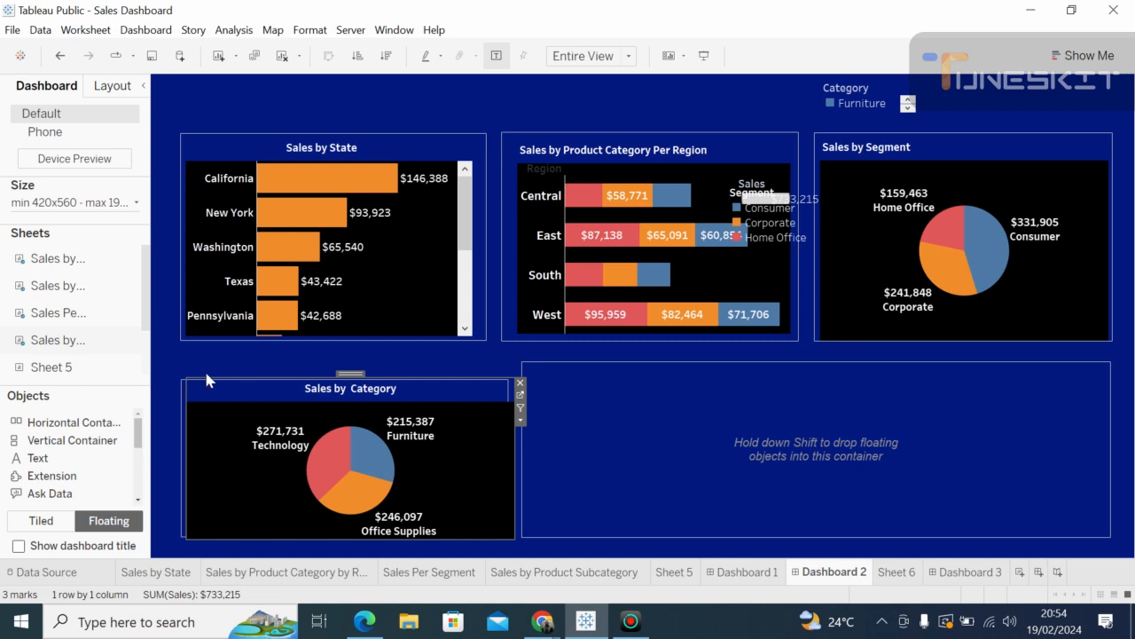
key(Delete)
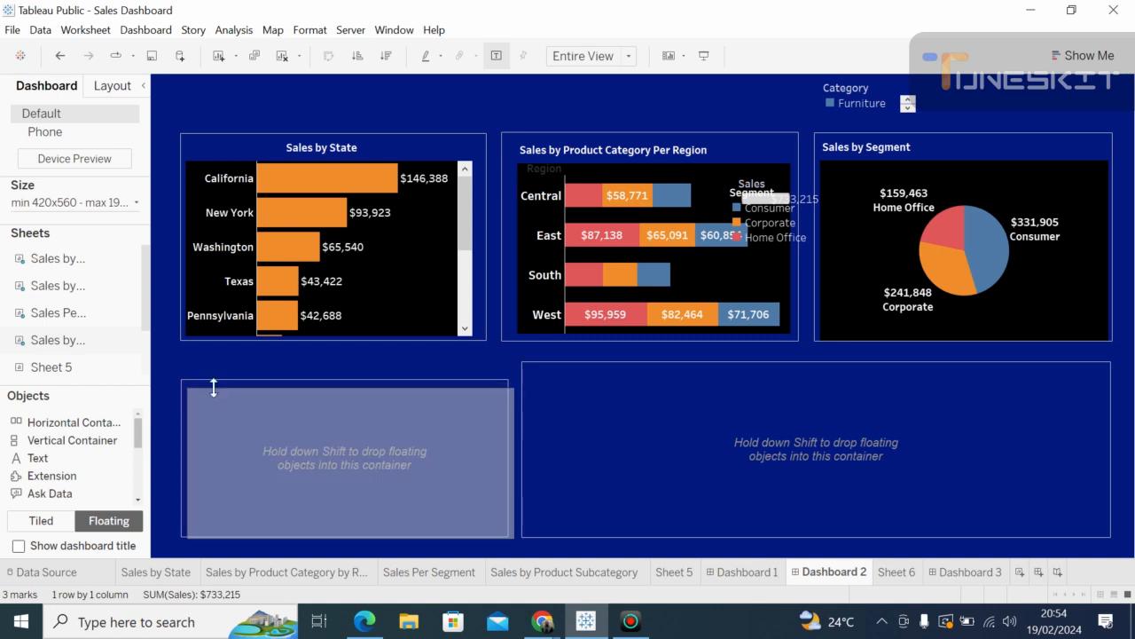
key(ctrl+z)
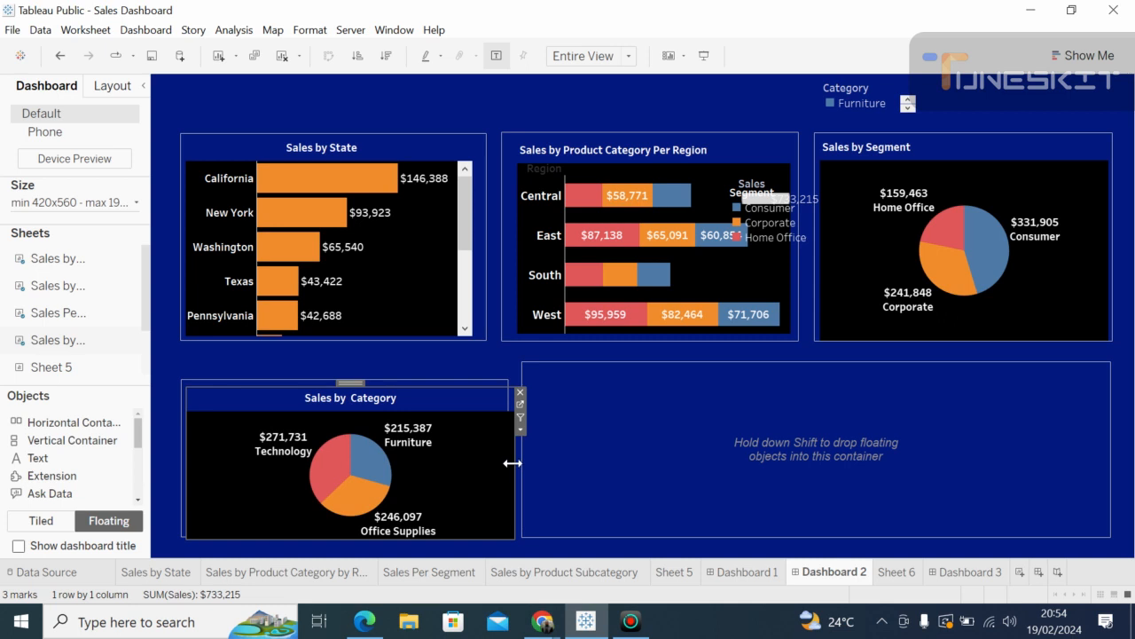
key(Delete)
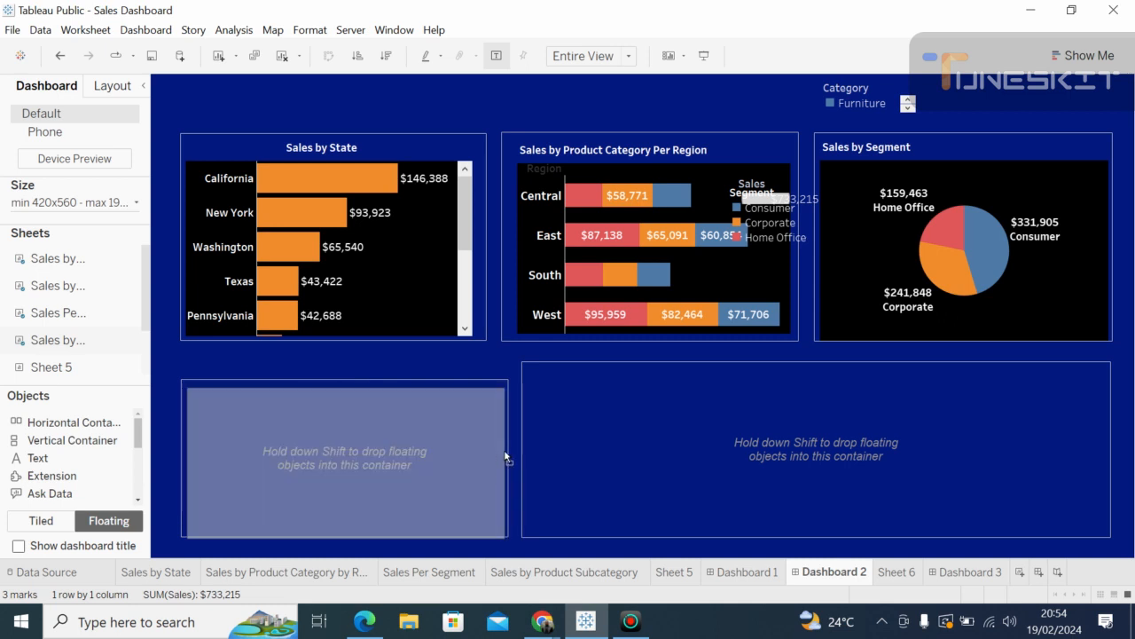
key(ctrl+z)
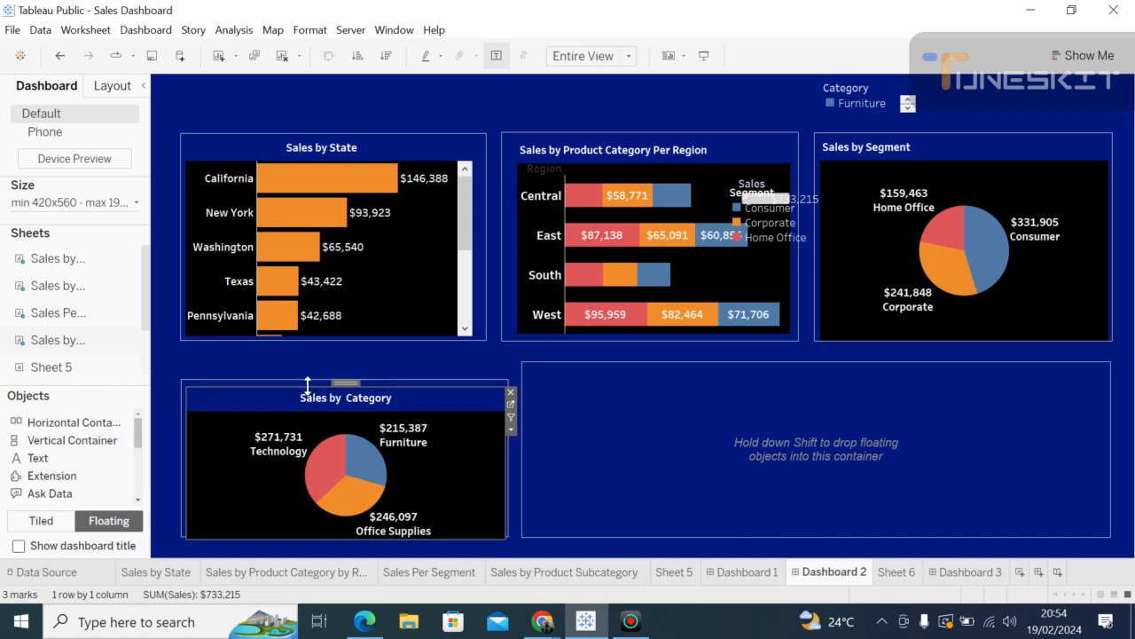
key(Delete)
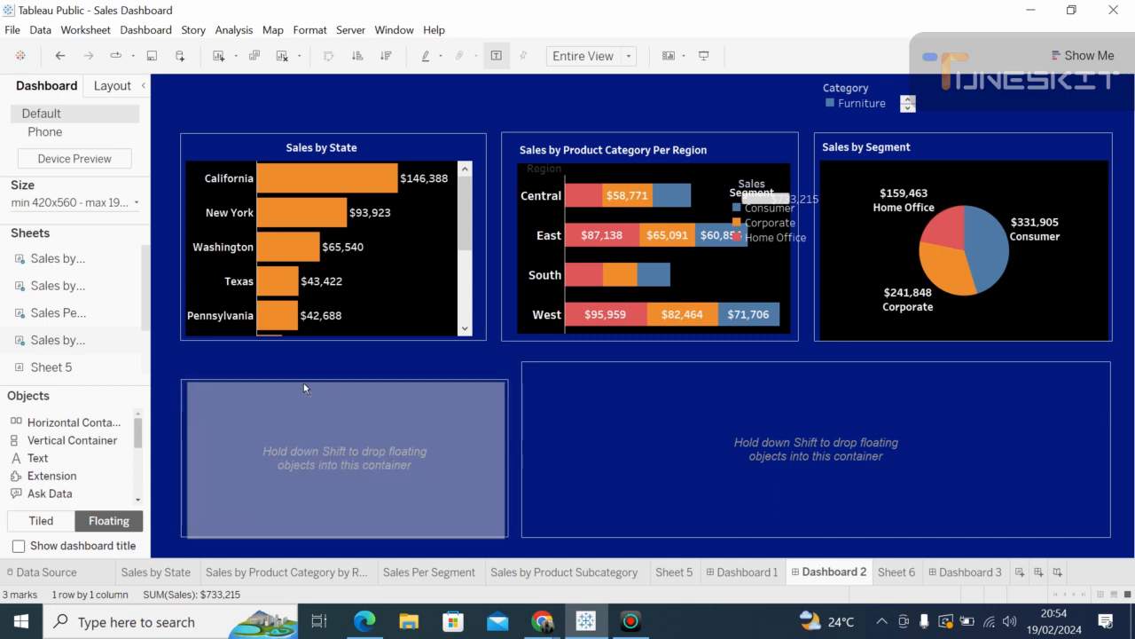
key(ctrl+z)
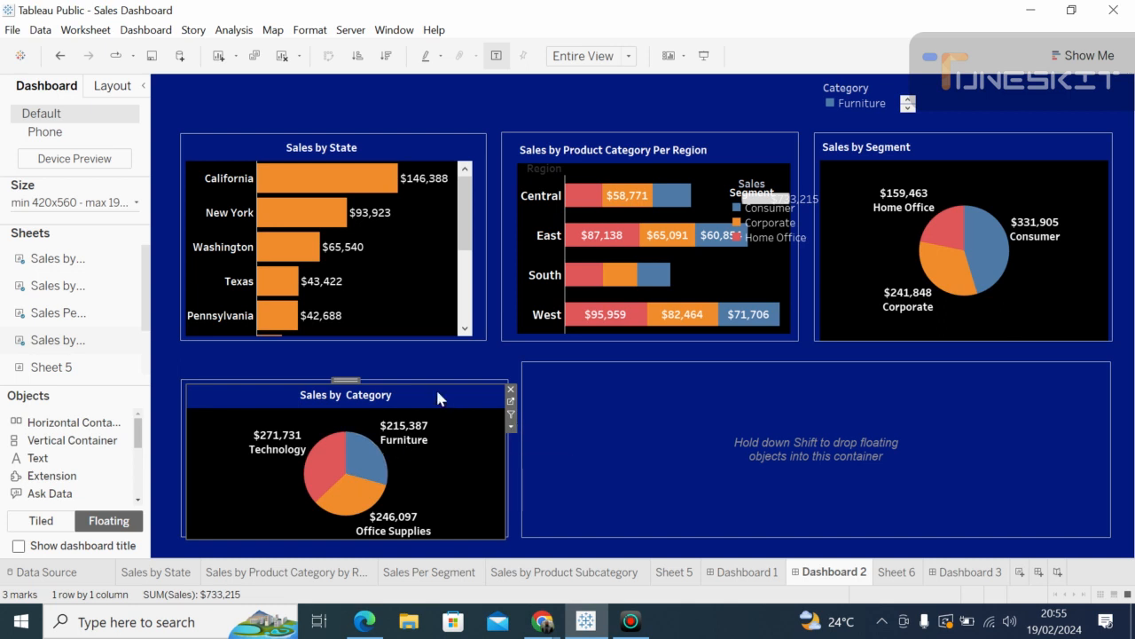
click(589, 459)
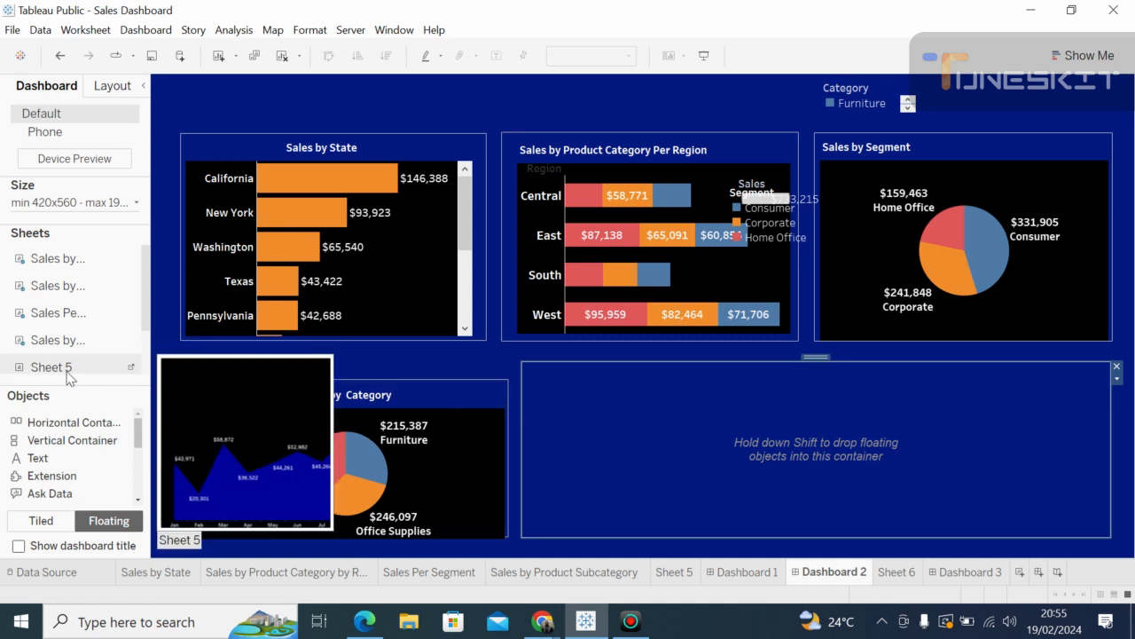
Step: Add Sheet 6 (Monthly Sales Trends) to the bottom-right container and move its Year filter to the top
scroll(69, 373, down, 1)
drag(71, 370, 537, 377)
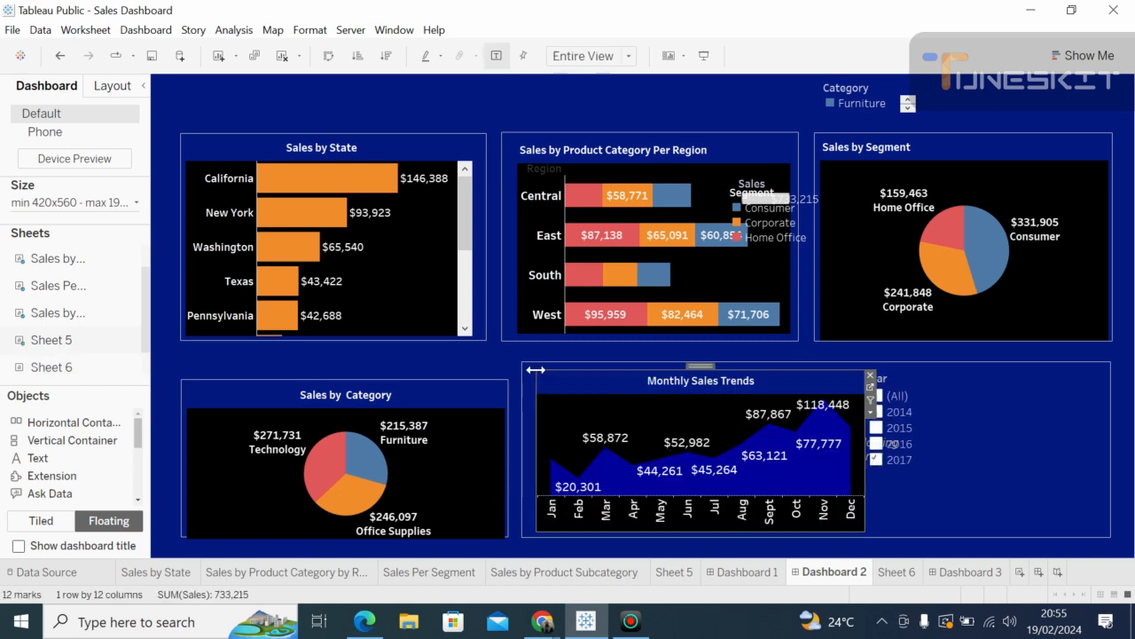
click(923, 518)
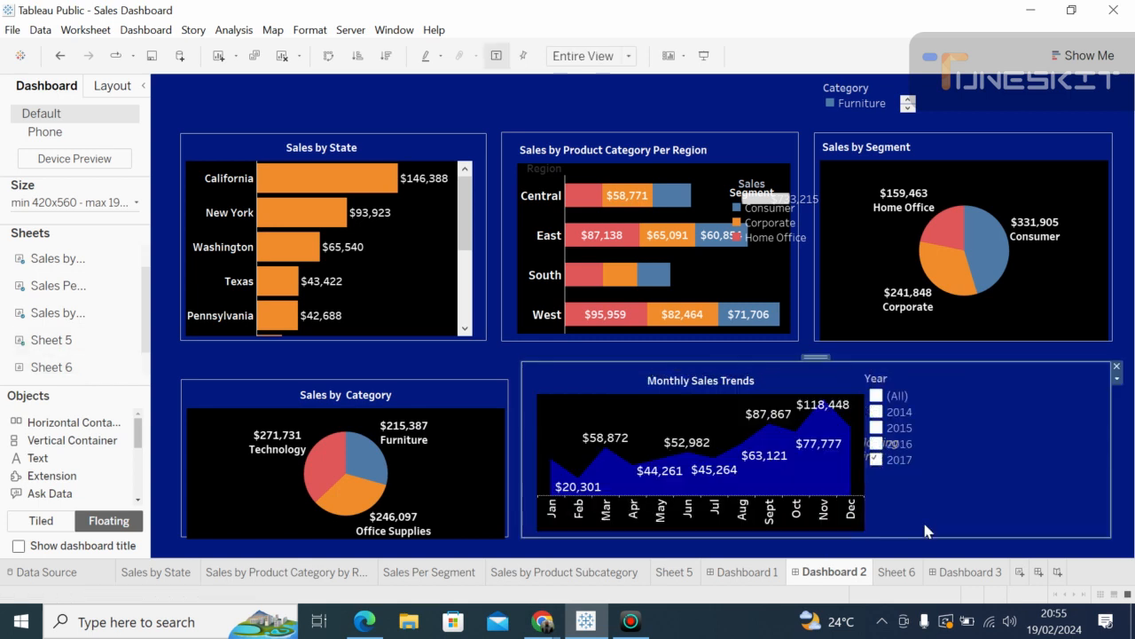
click(924, 368)
double_click(923, 369)
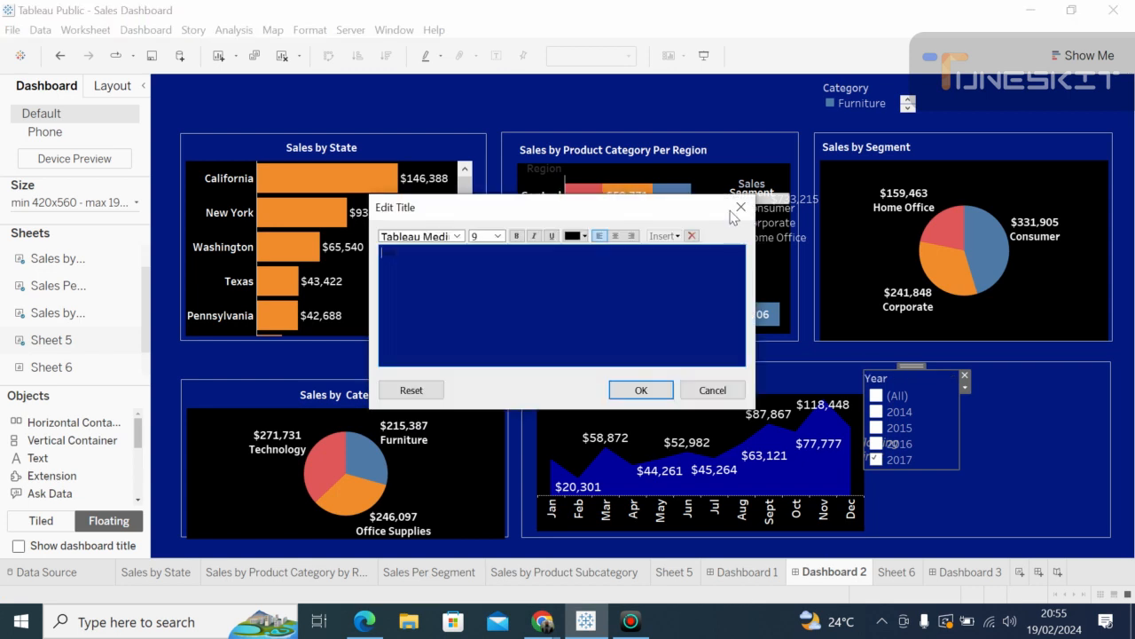
click(741, 207)
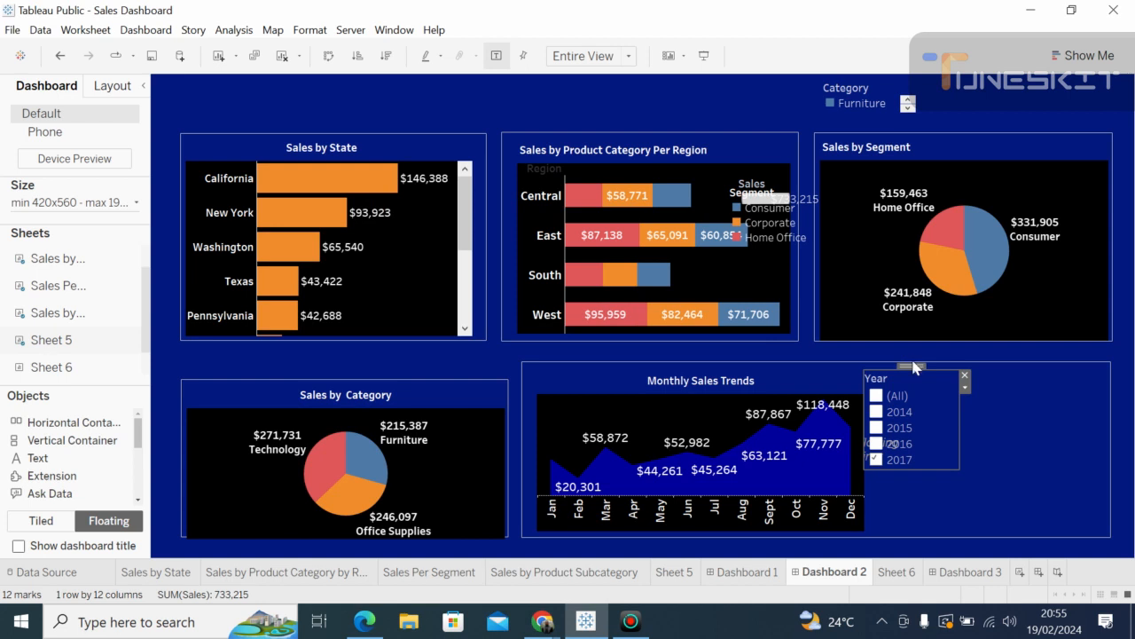
drag(913, 367, 605, 99)
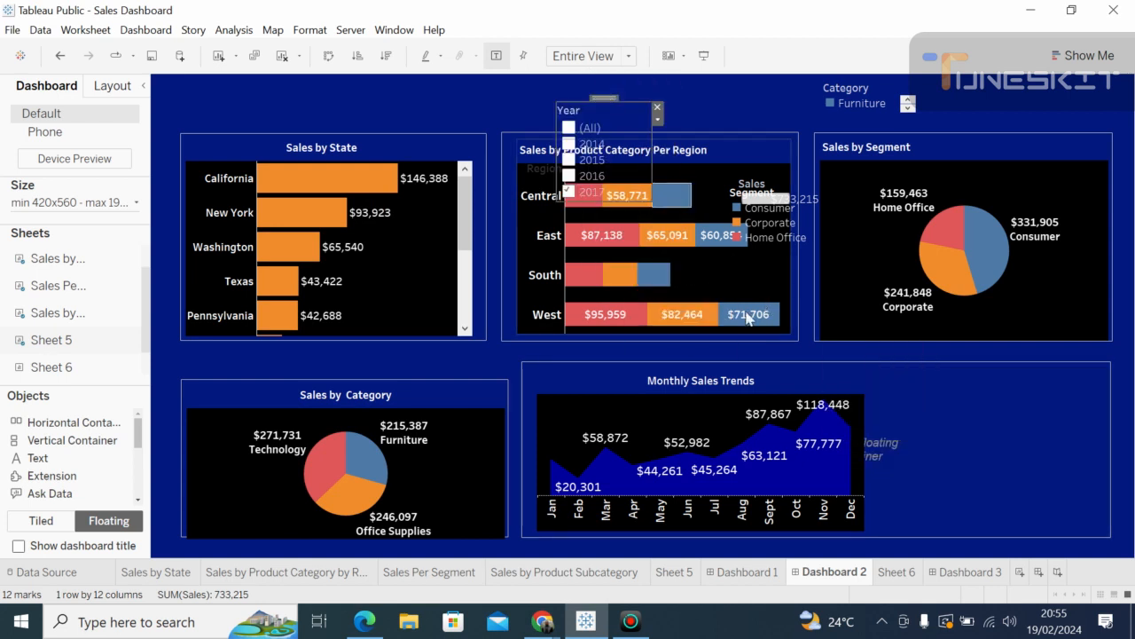
Step: Stretch the Monthly Sales Trends chart taller and wider to fill its container
click(861, 417)
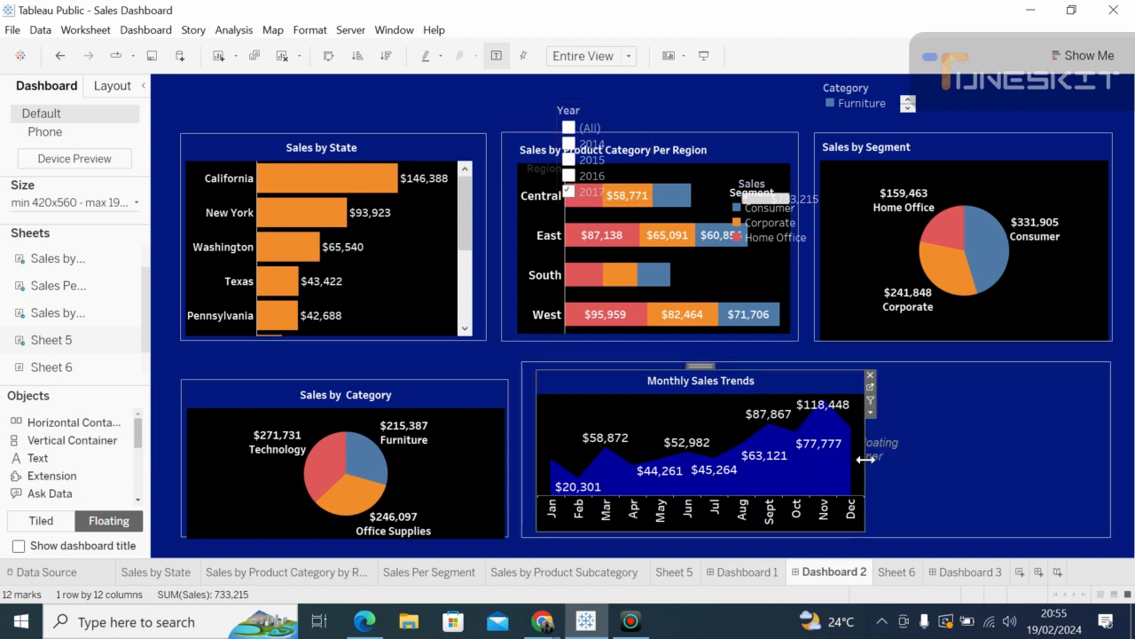
key(Delete)
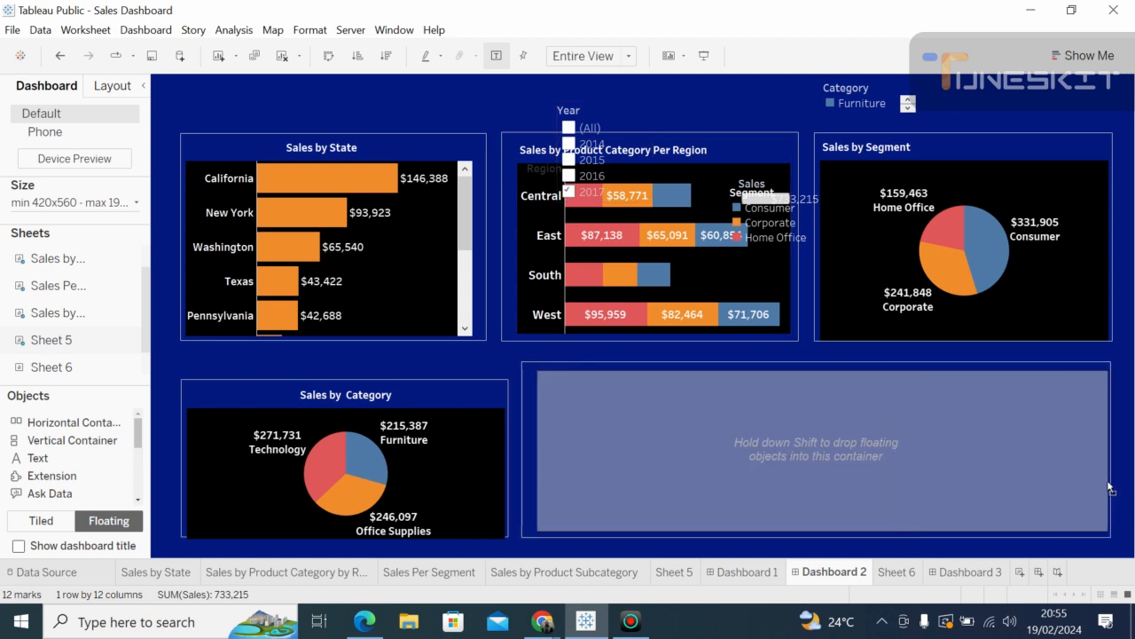
key(ctrl+z)
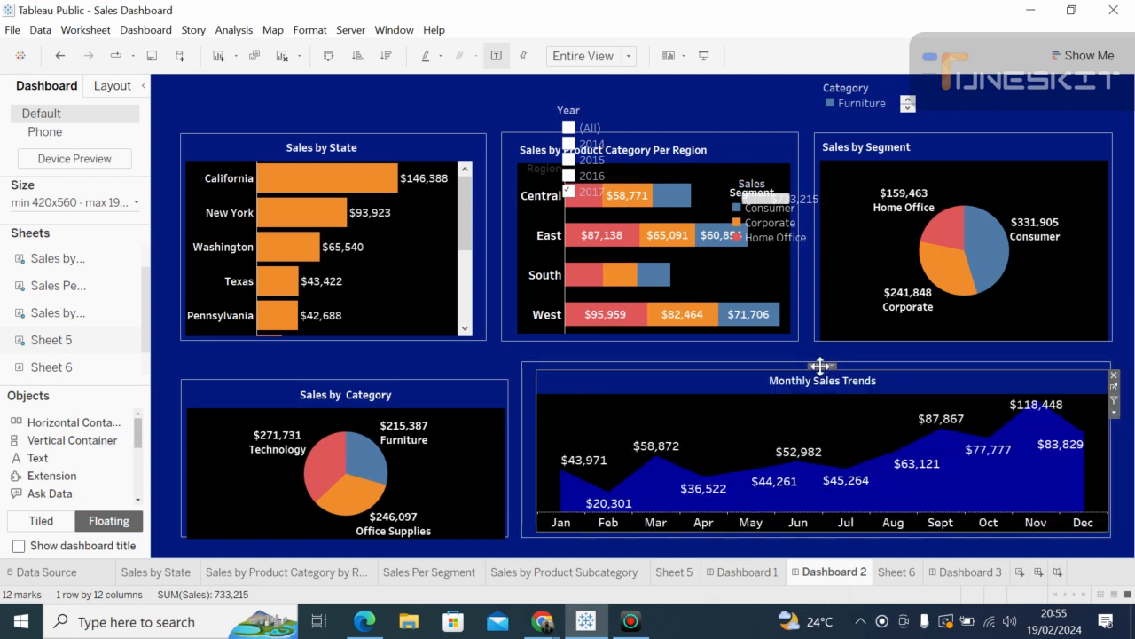
drag(700, 372, 698, 360)
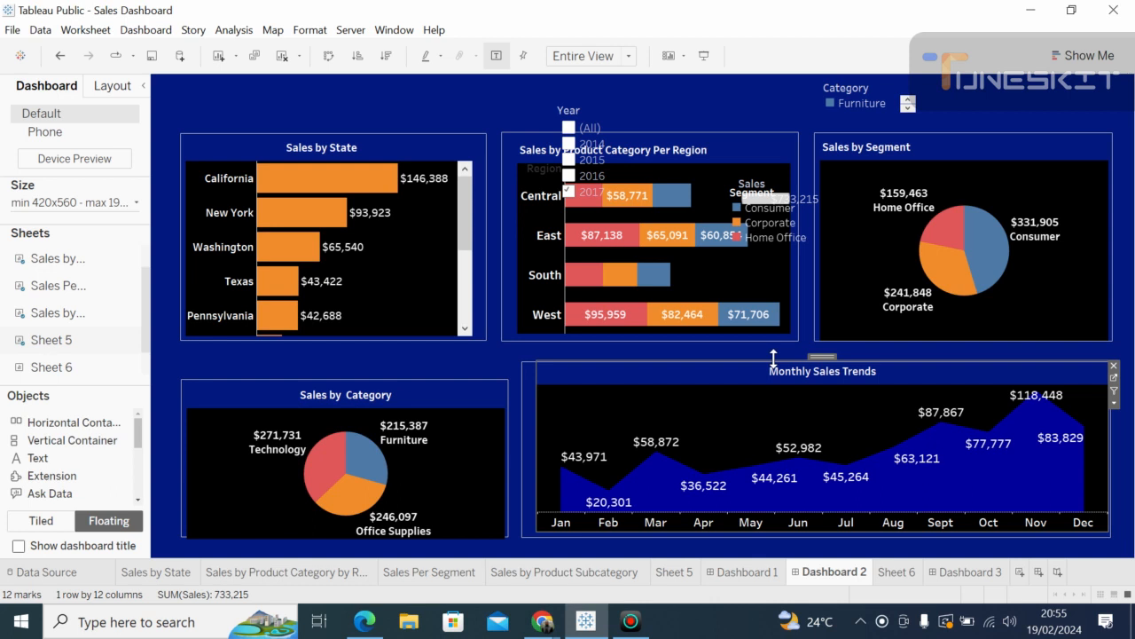
key(Delete)
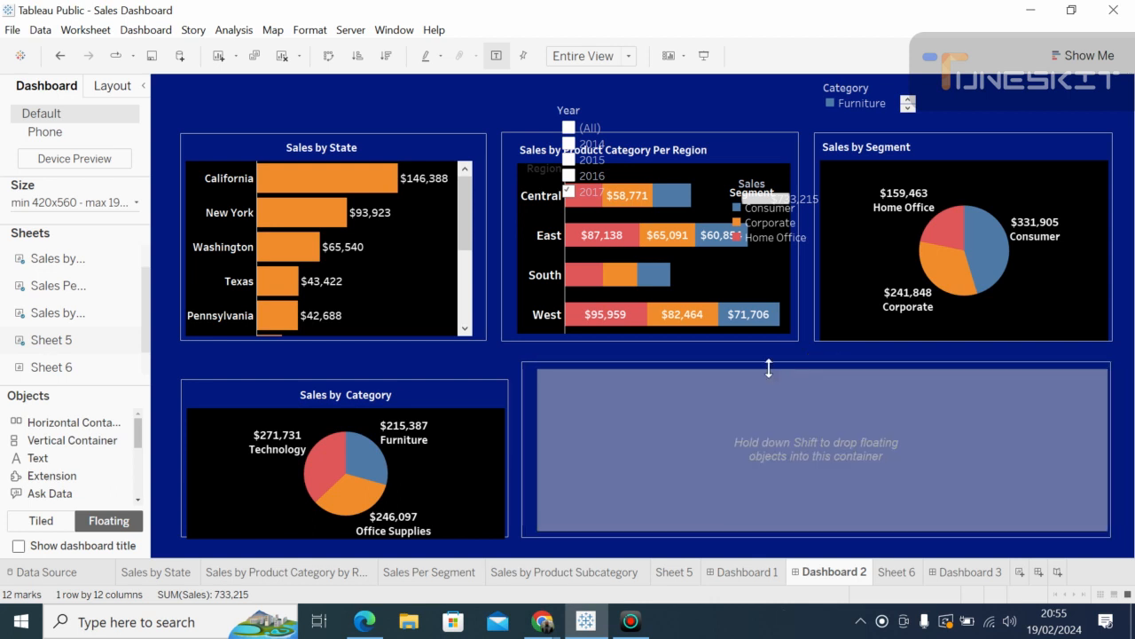
key(ctrl+z)
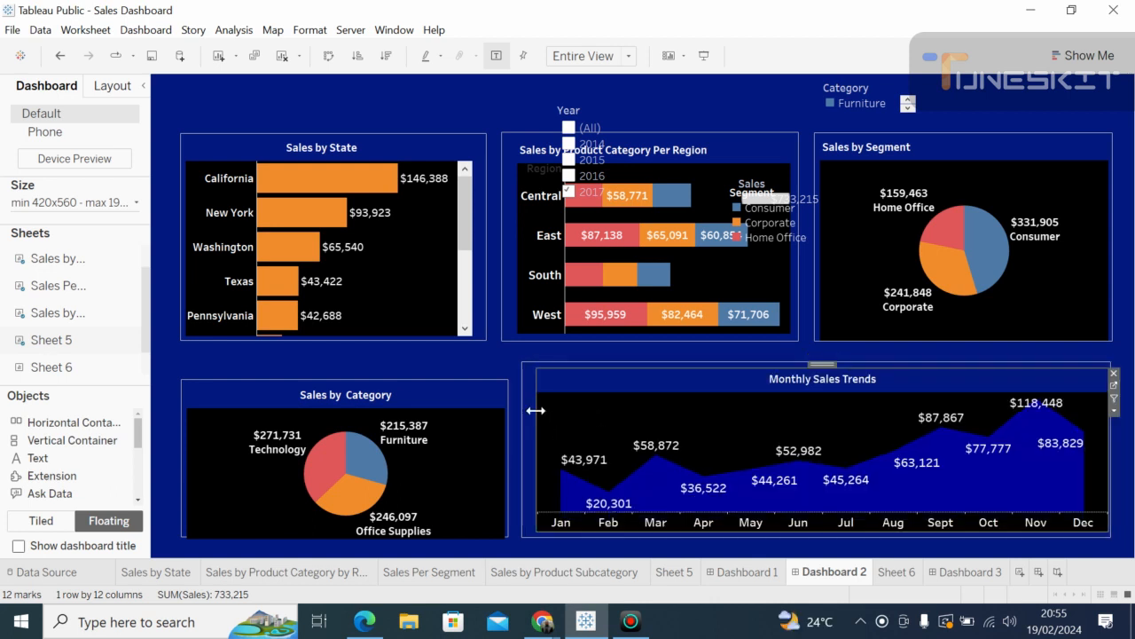
drag(536, 412, 529, 411)
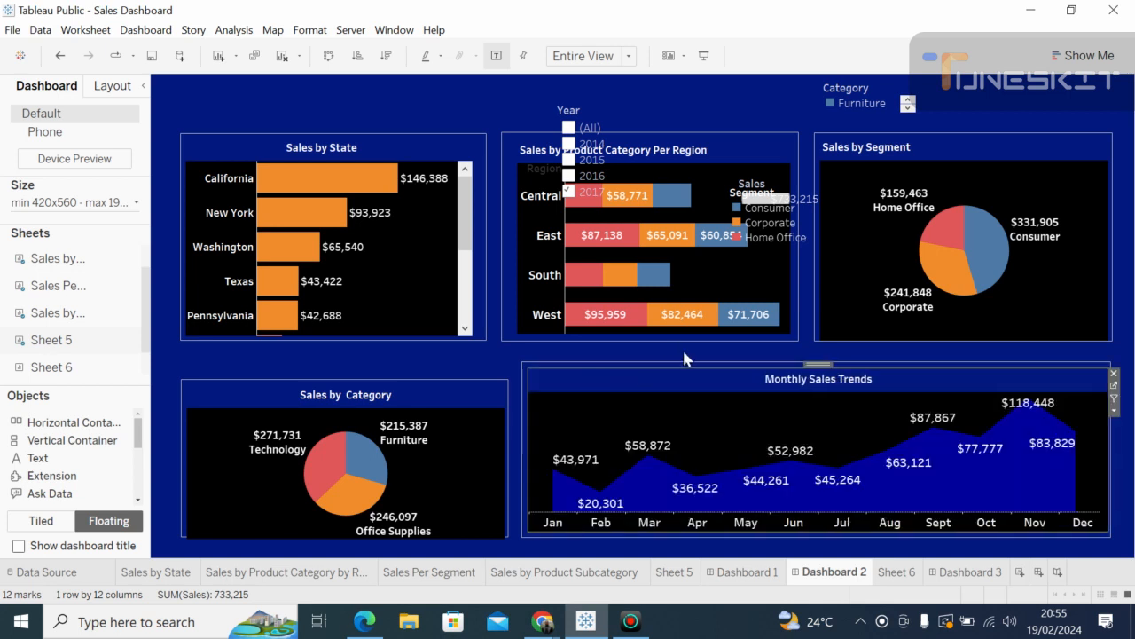
Step: Extend the Sales by Category chart and its inner sheet upward
click(448, 379)
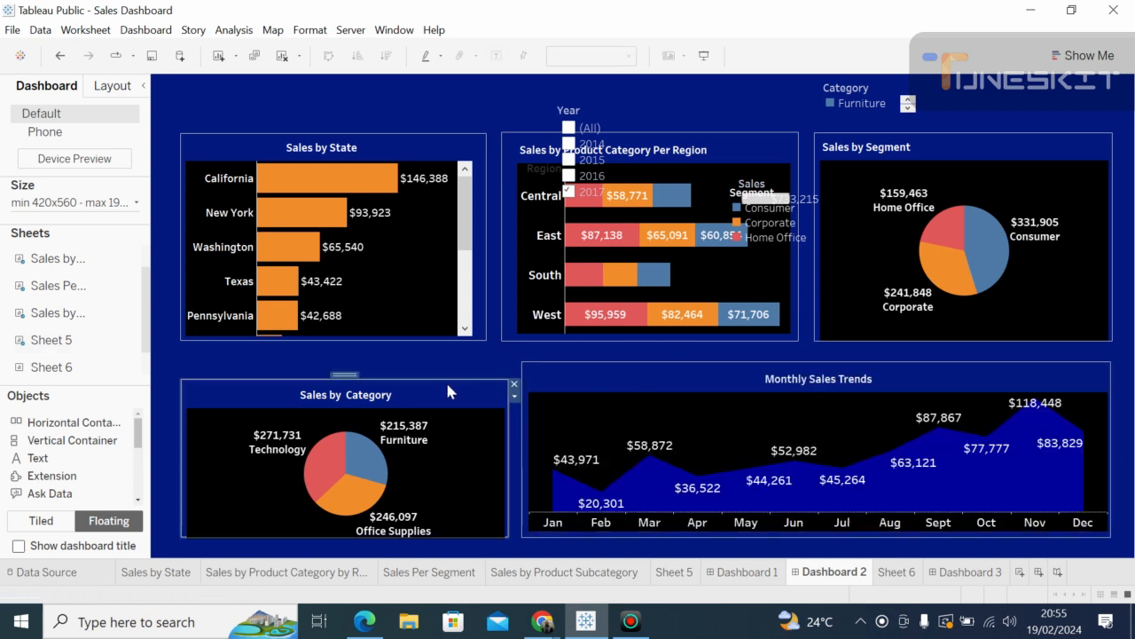
drag(309, 379, 302, 360)
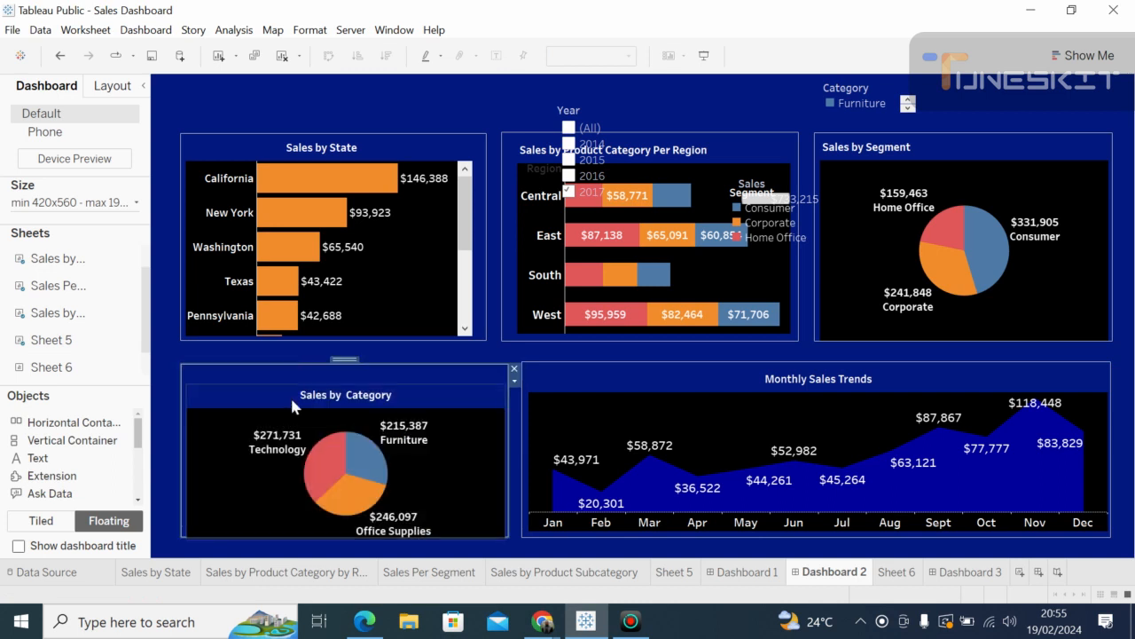
click(291, 399)
drag(291, 383, 289, 375)
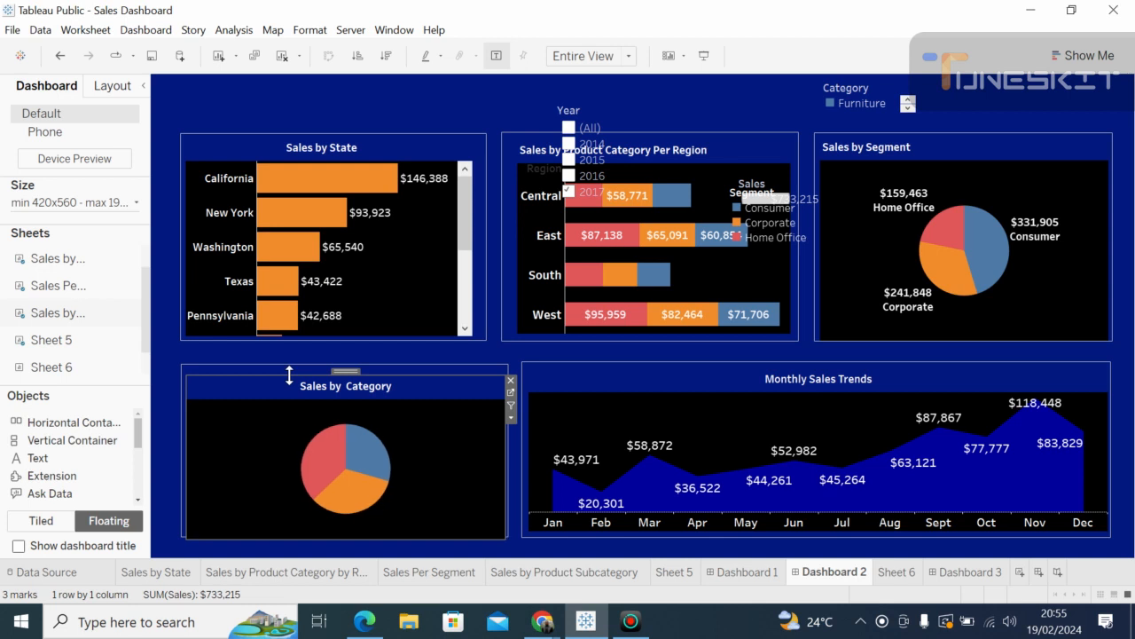
click(1127, 384)
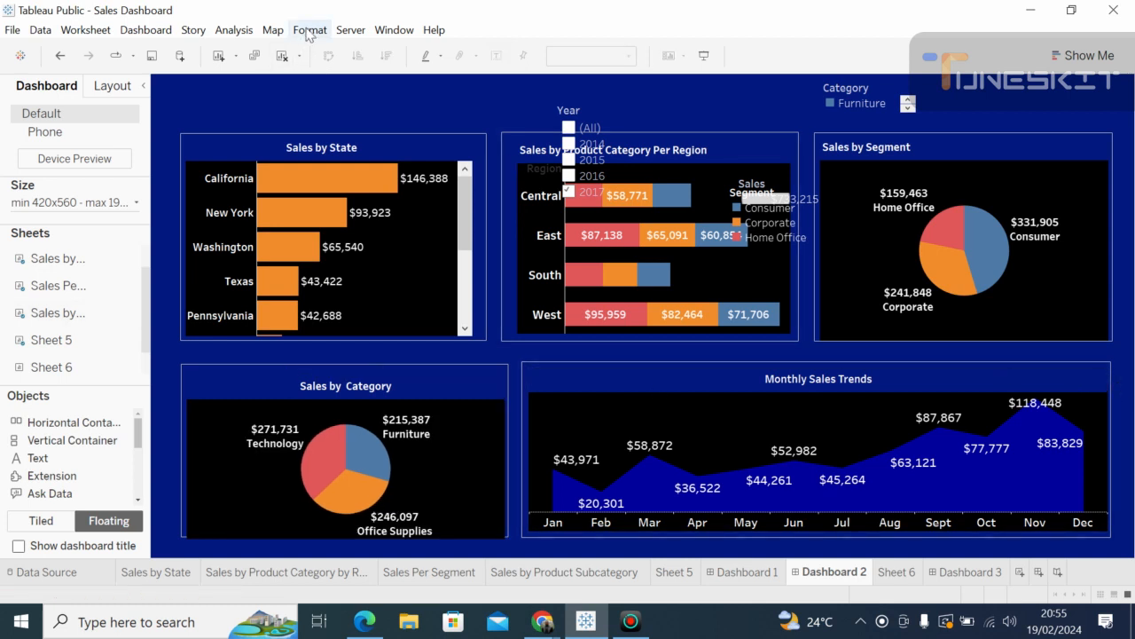
Step: Set the dashboard's default shading to black in Format > Dashboard
click(309, 32)
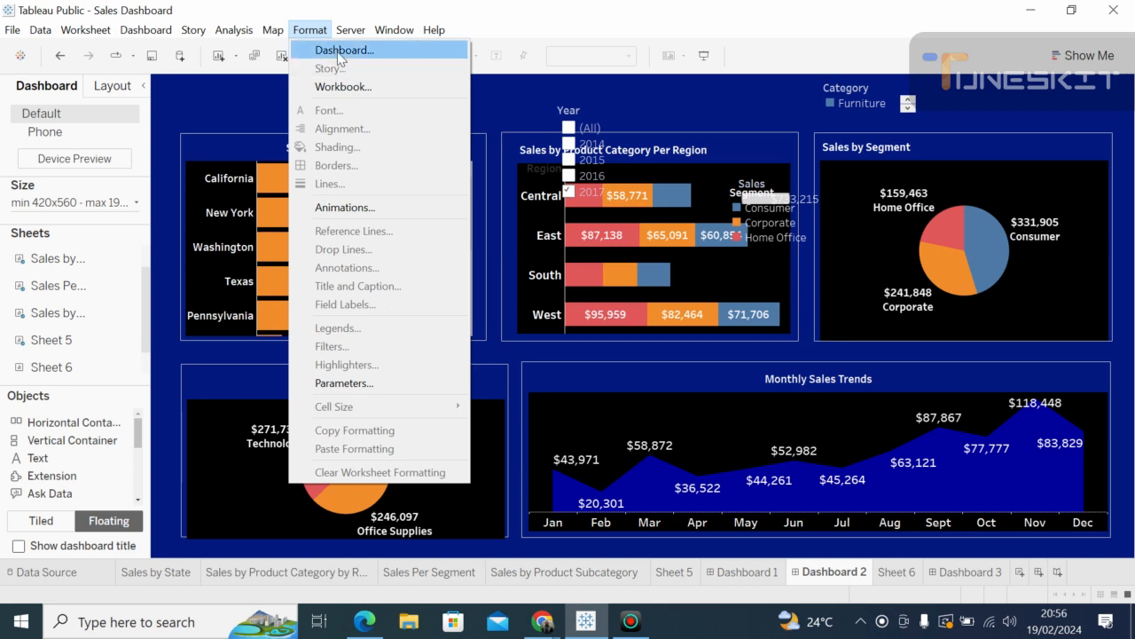
click(337, 51)
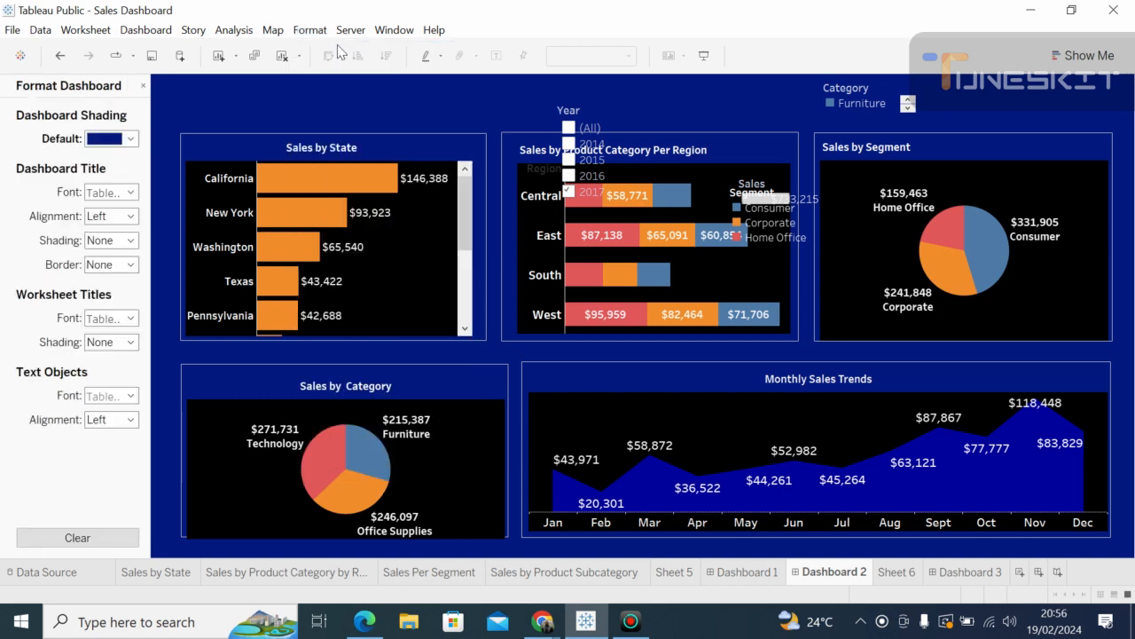
click(129, 139)
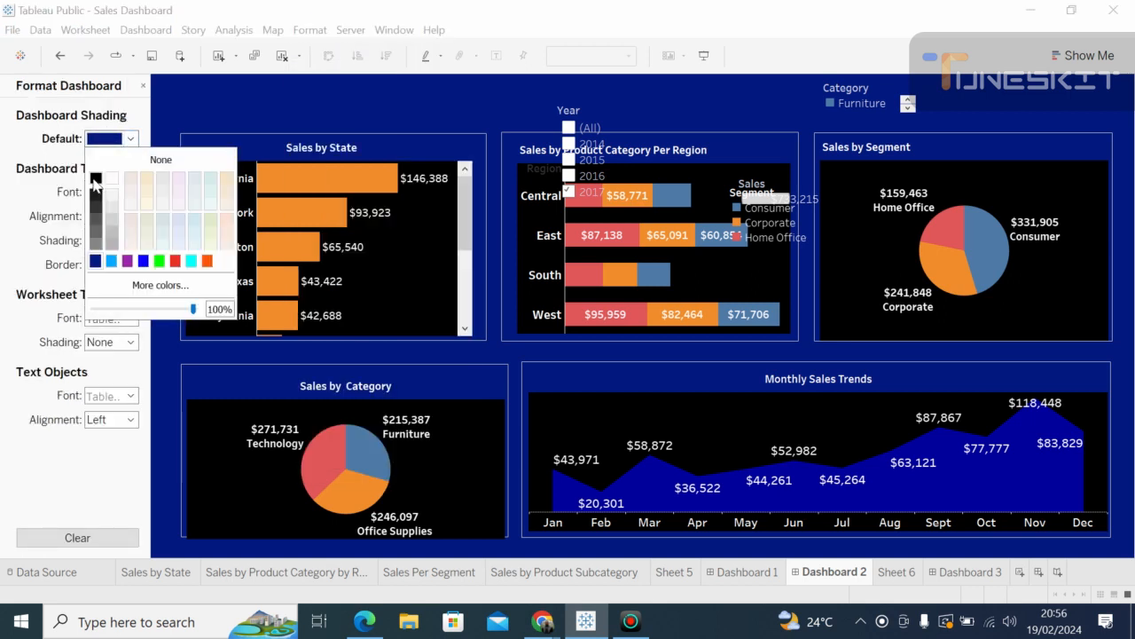
click(96, 180)
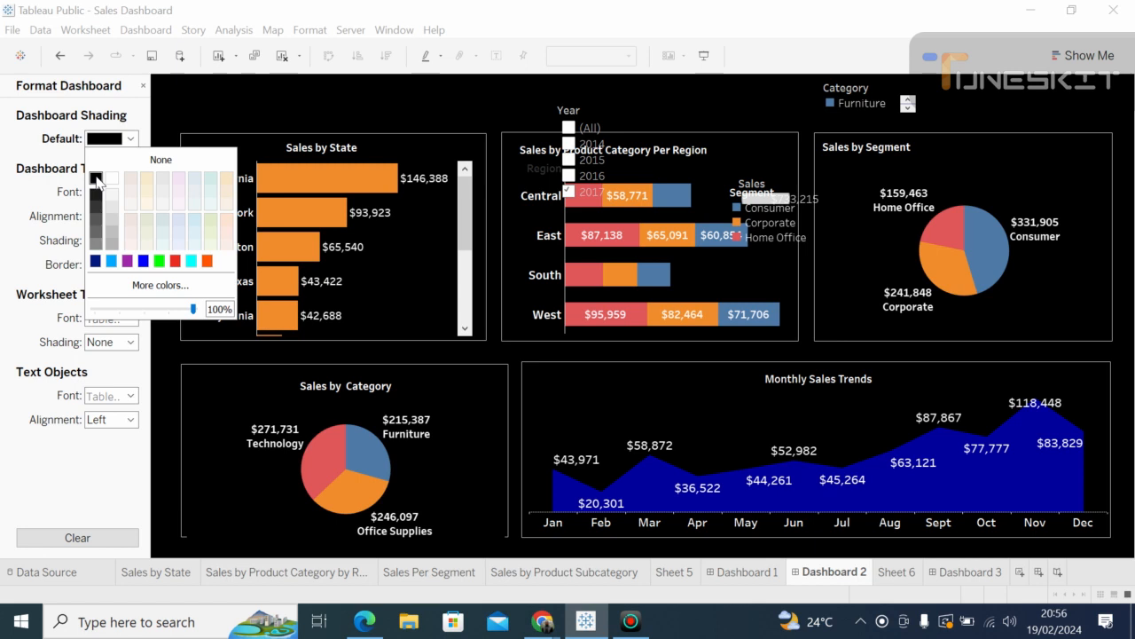
click(499, 355)
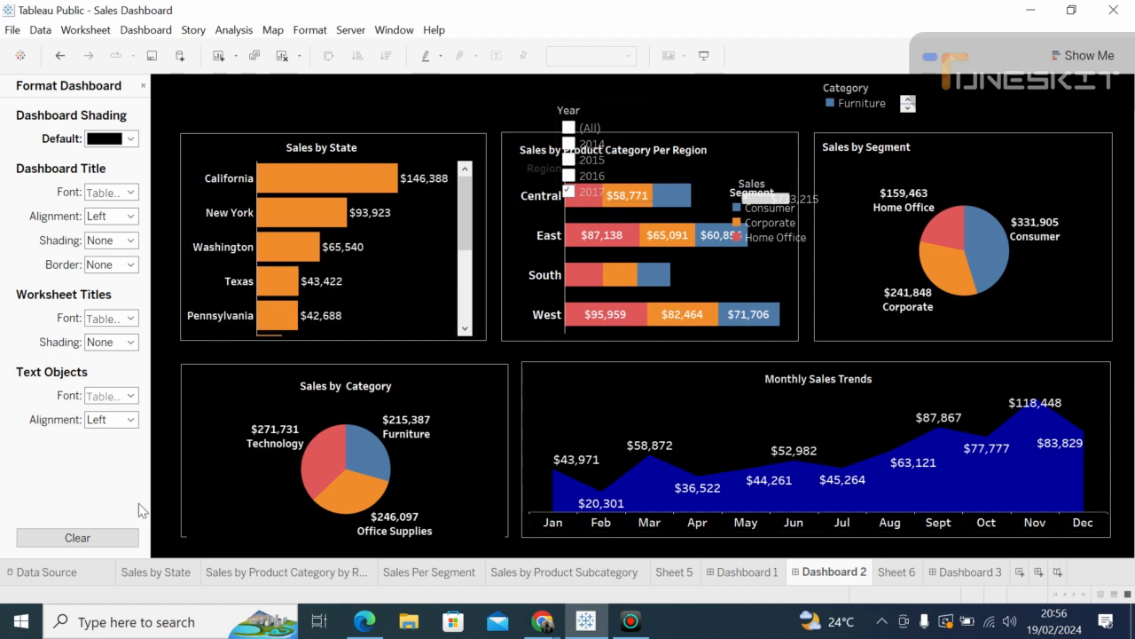
Step: Delete and restore the Sales by Category pie chart, then nudge the Monthly Sales Trends chart
click(201, 512)
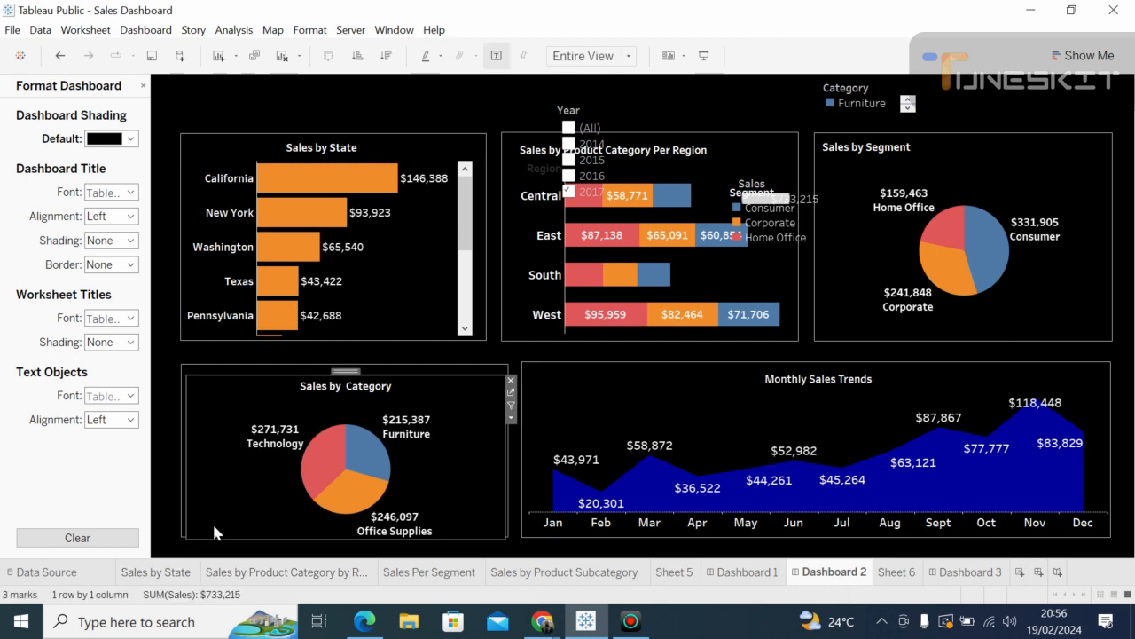
key(Delete)
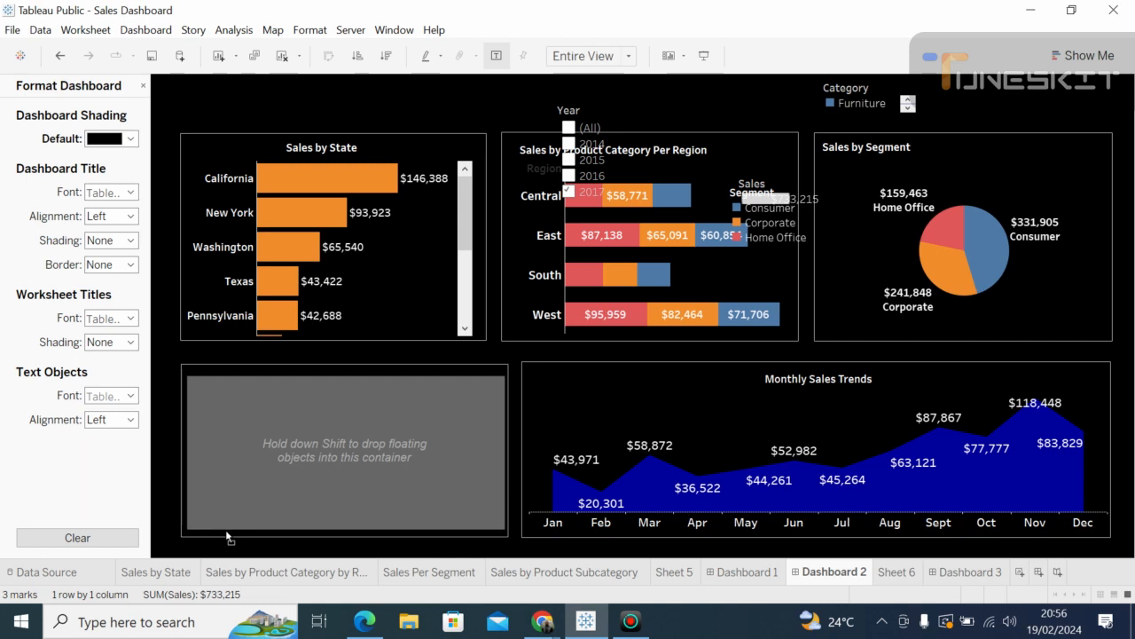
key(ctrl+z)
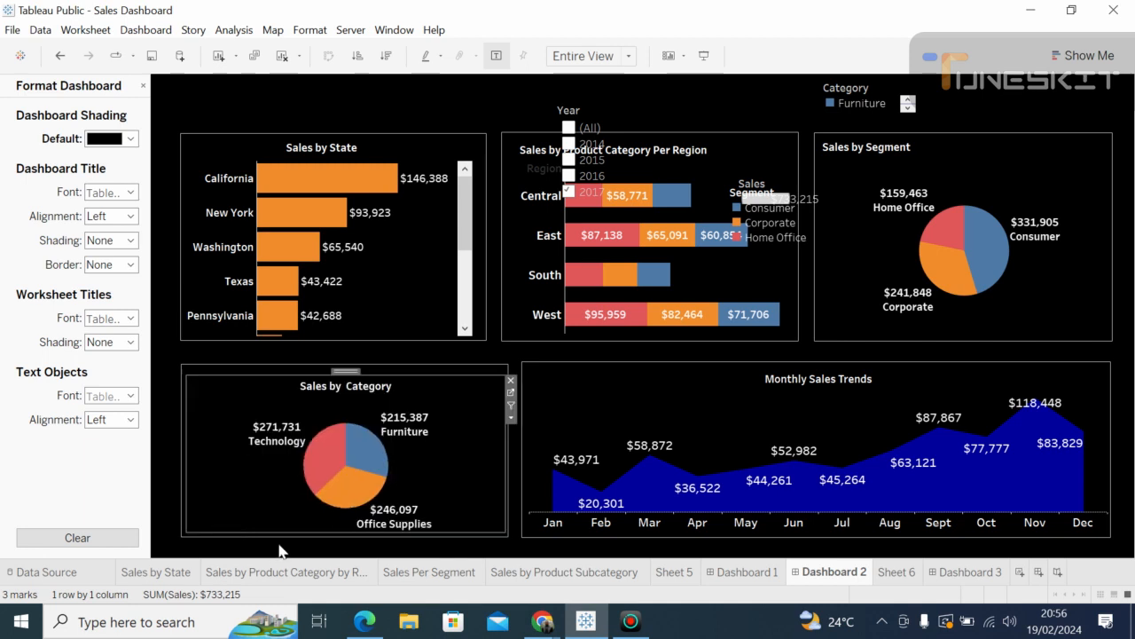
click(618, 429)
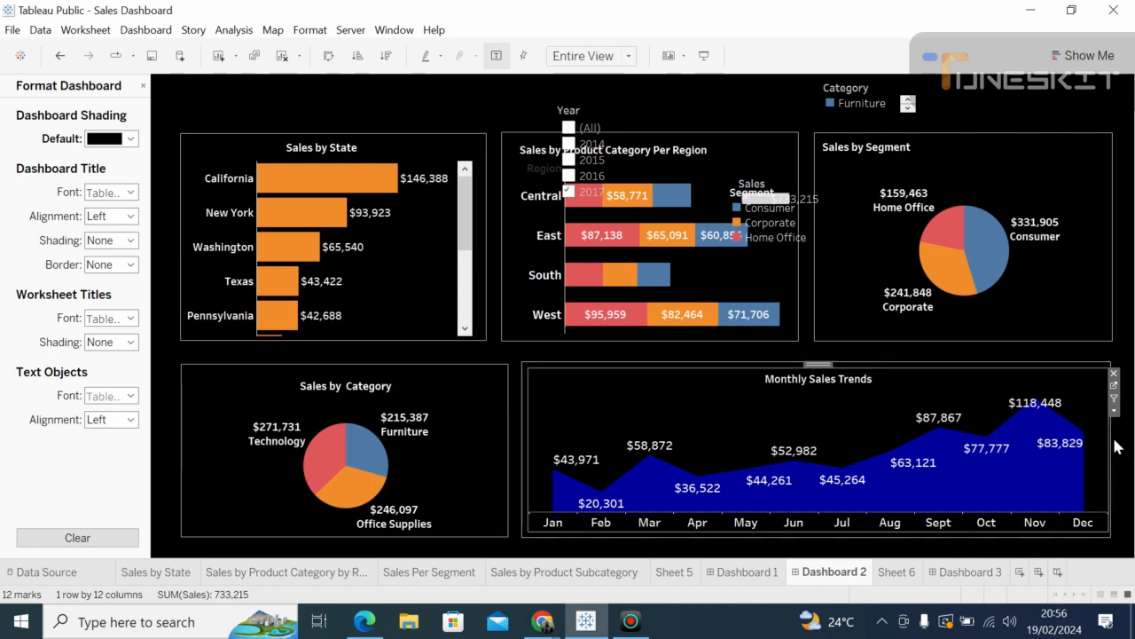
drag(1106, 428, 1106, 426)
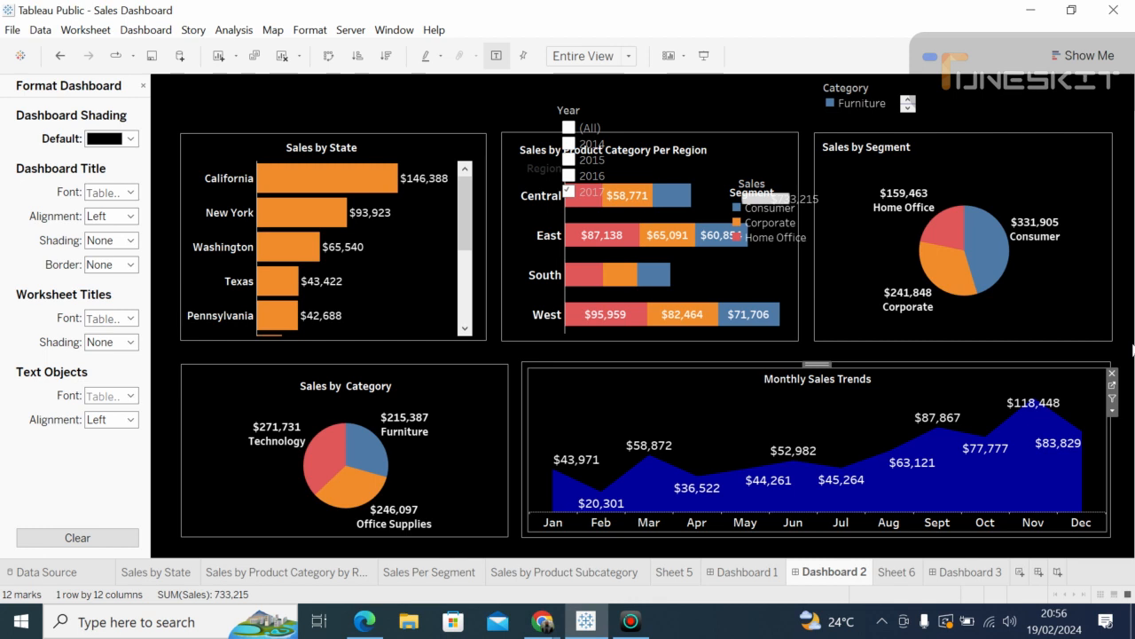
click(527, 366)
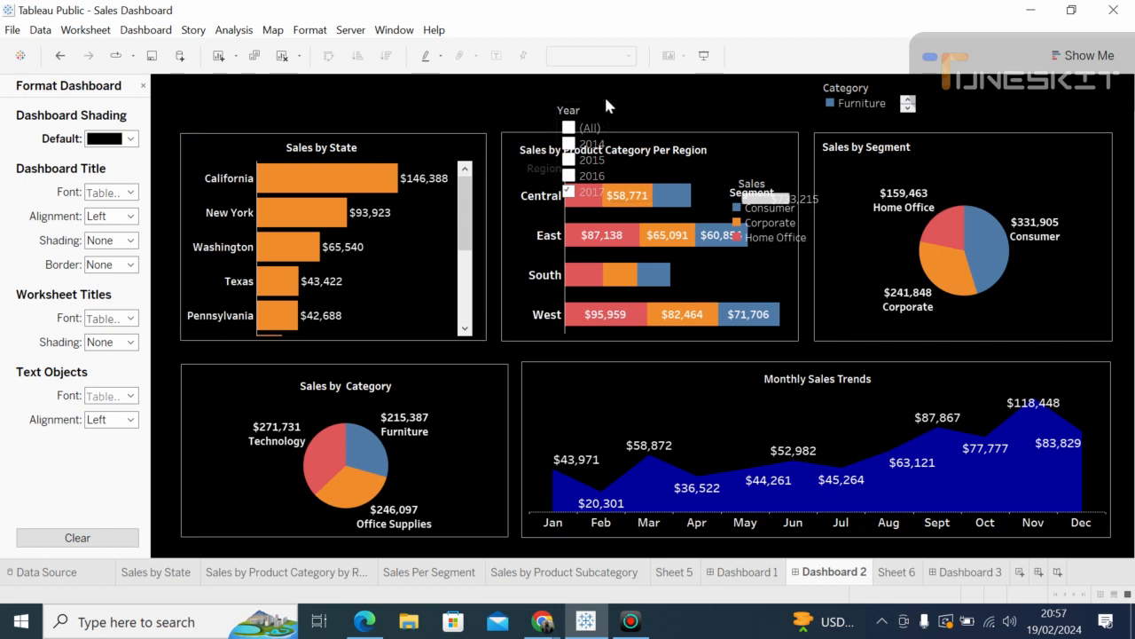
Step: Highlight Furniture from the Category legend, then close the legend's More Options menu unchanged
click(603, 119)
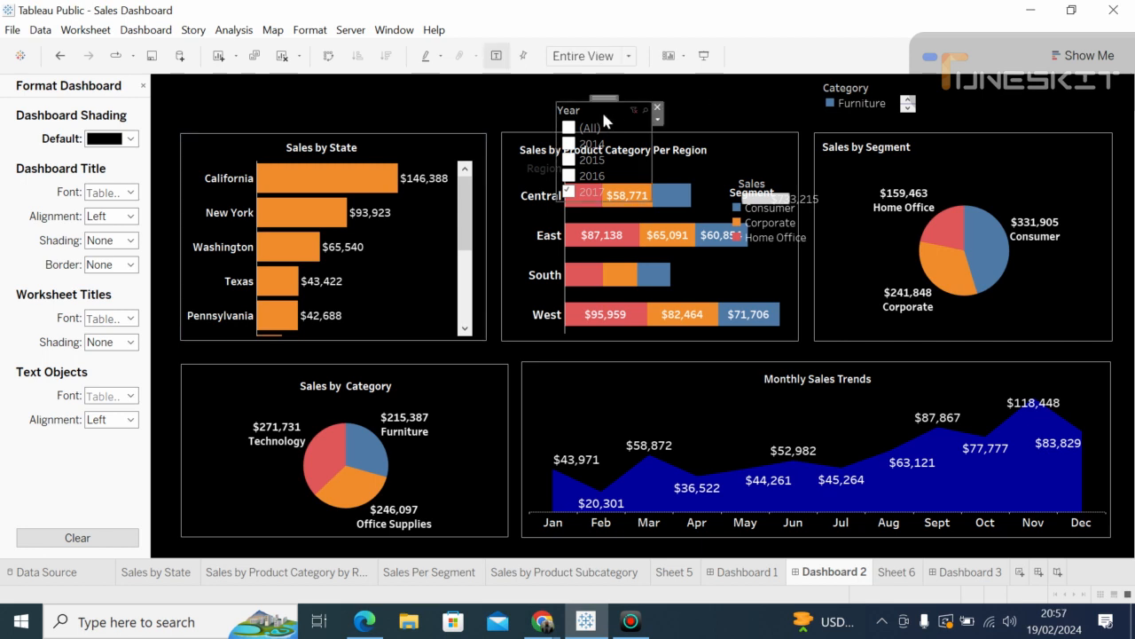
click(863, 95)
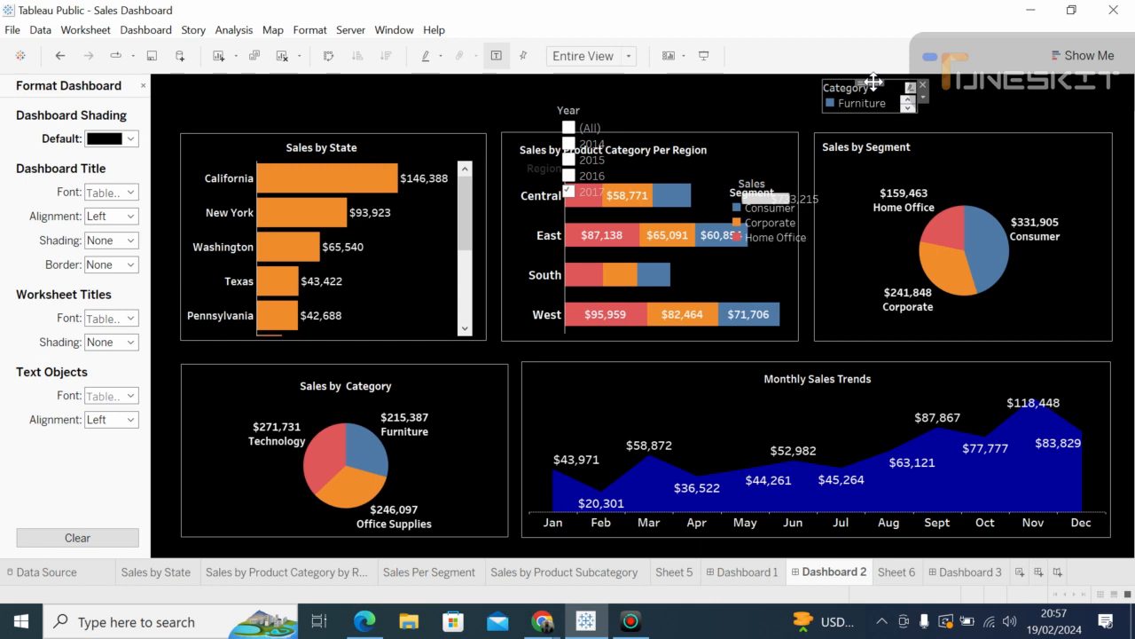
right_click(875, 84)
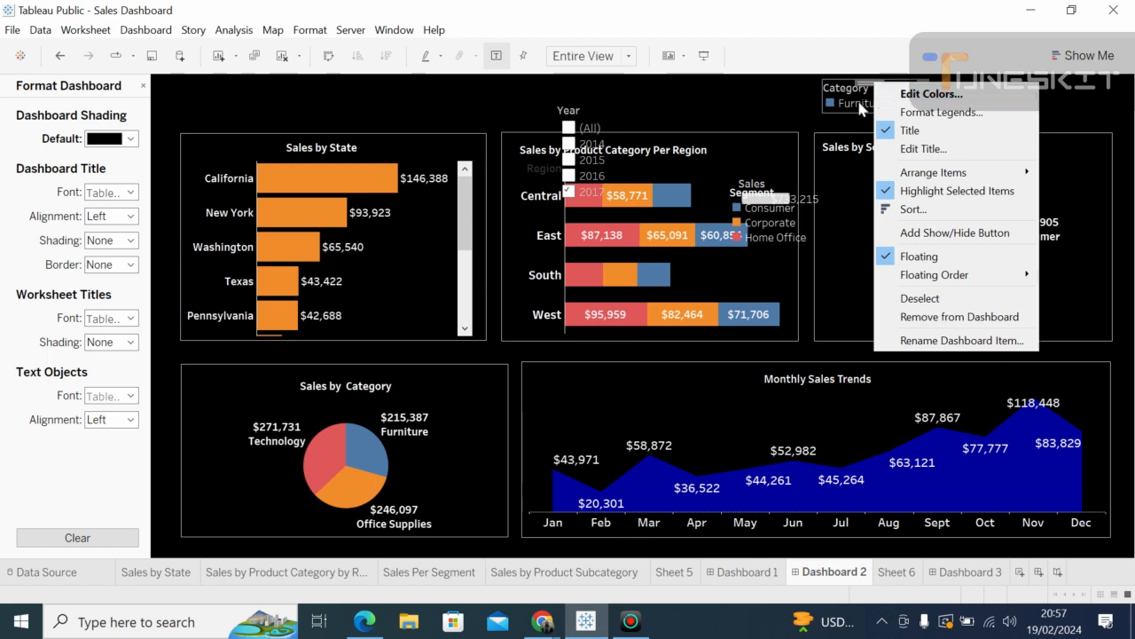
click(861, 102)
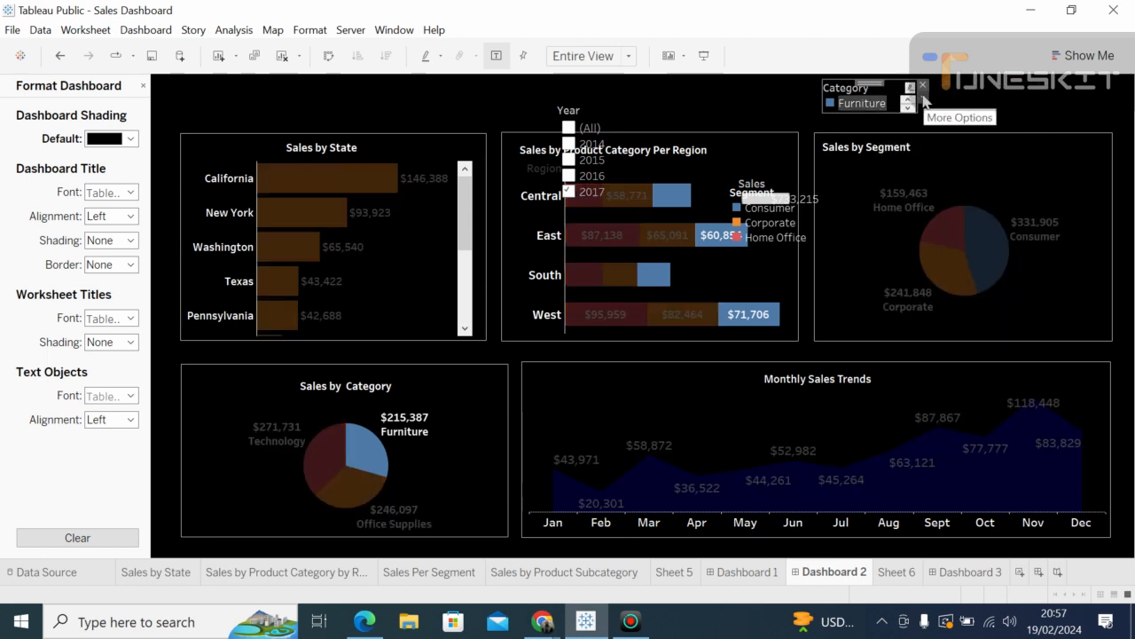
click(924, 97)
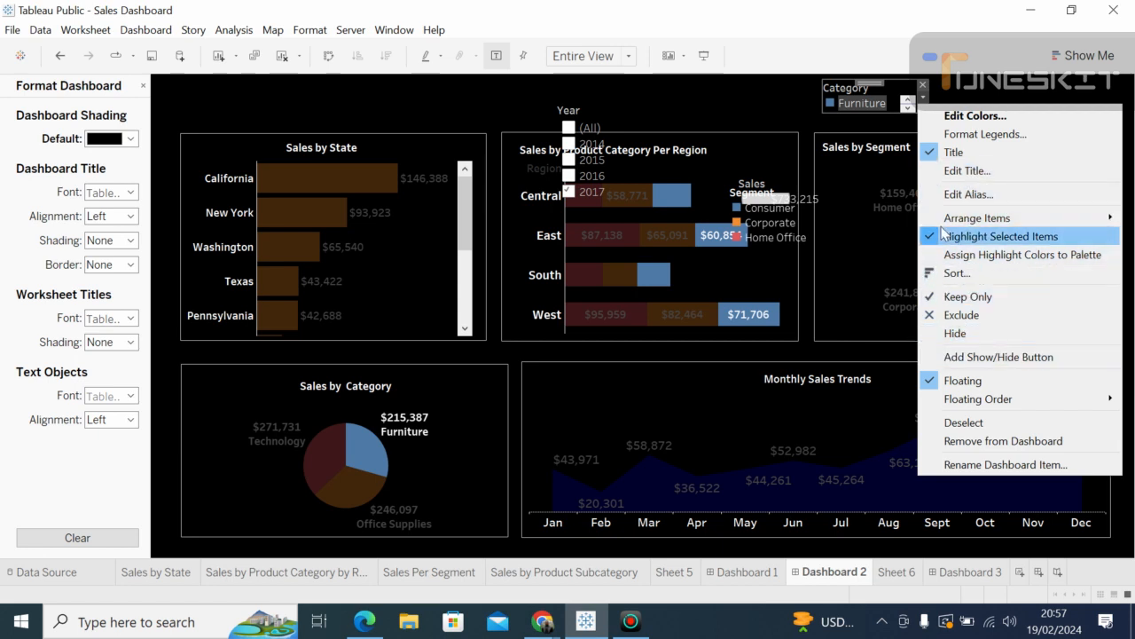
click(943, 89)
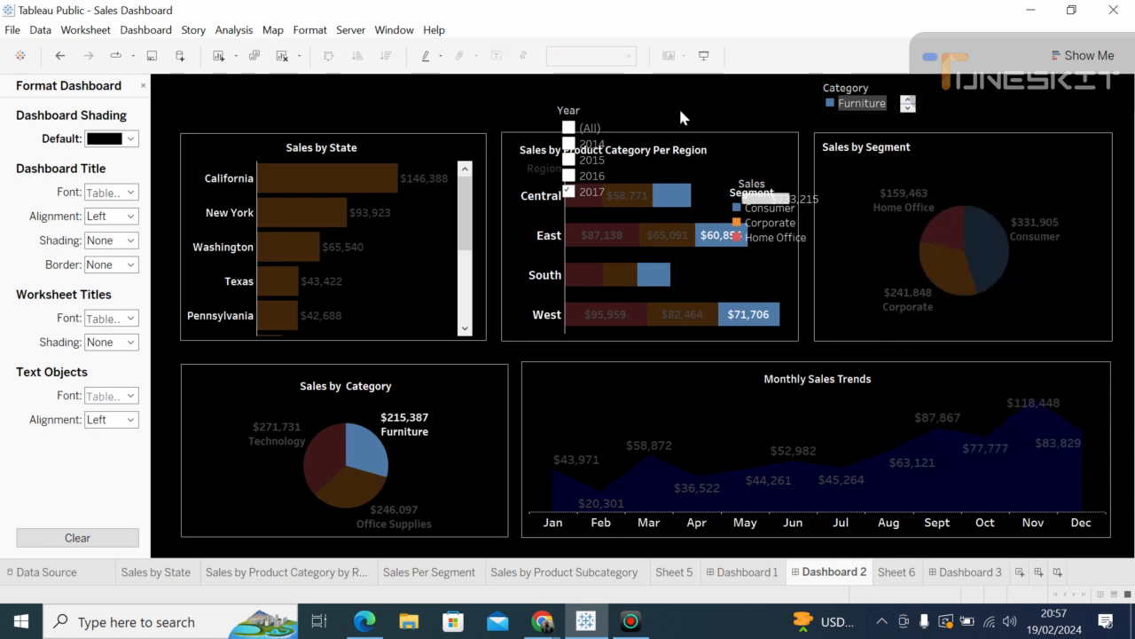
Step: Make the Year filter Multiple Values (dropdown), move it beside the Category legend, and shorten it
click(575, 121)
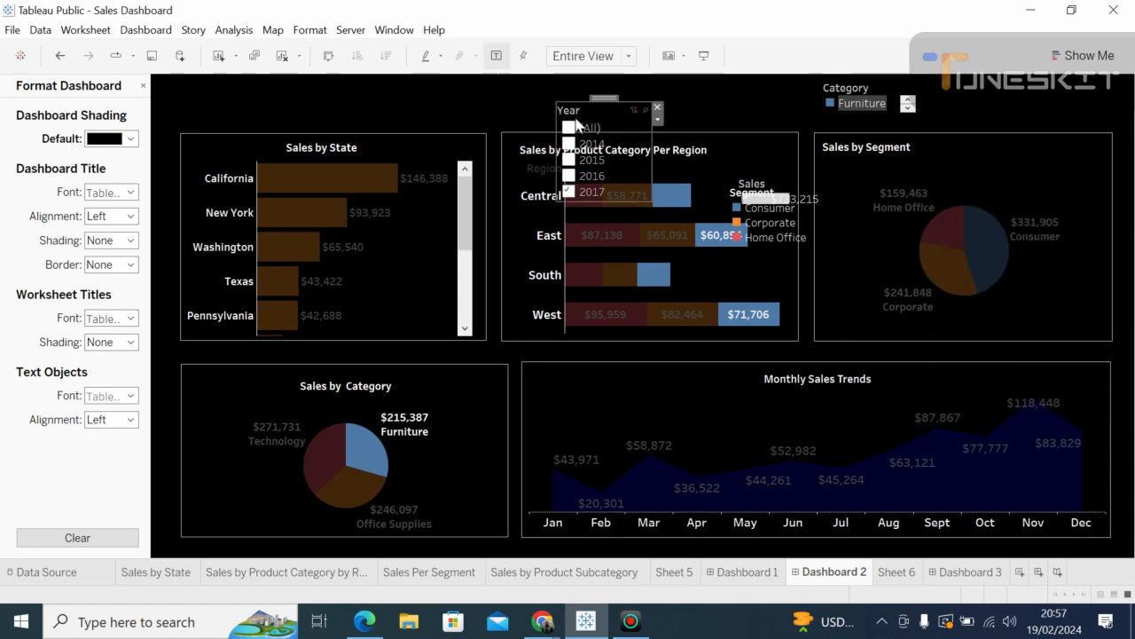
right_click(628, 116)
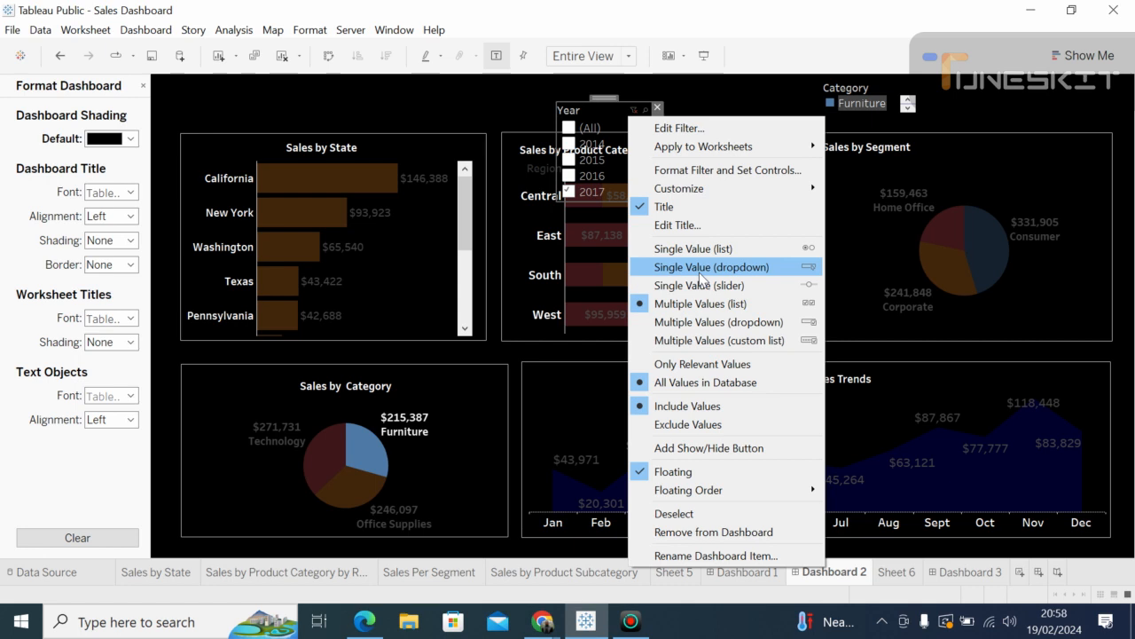
click(708, 321)
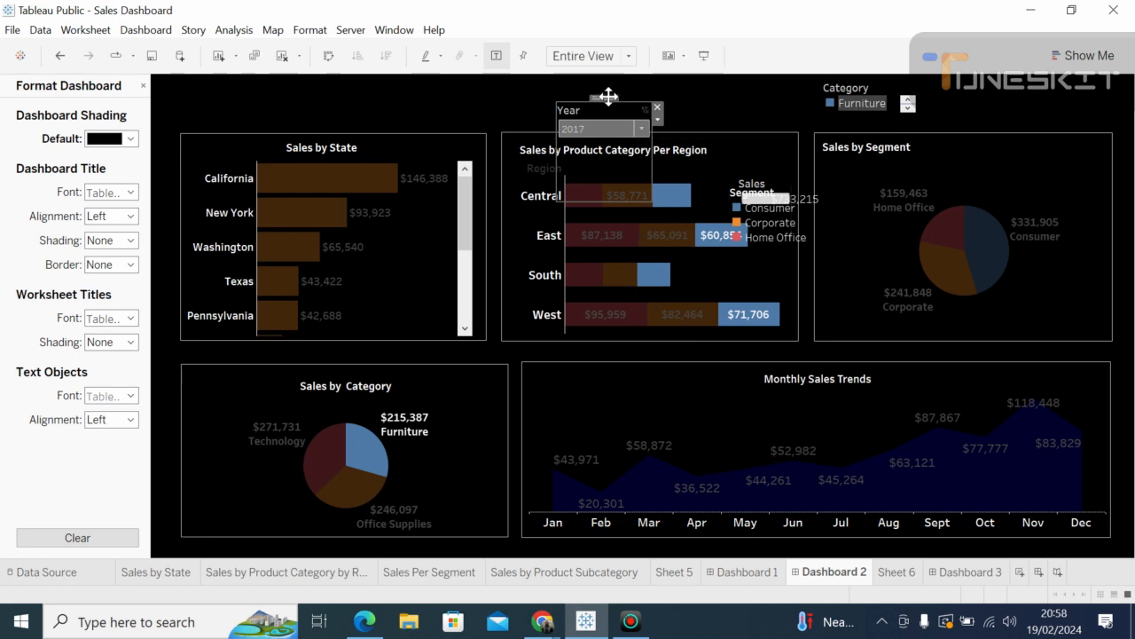
drag(615, 102, 718, 84)
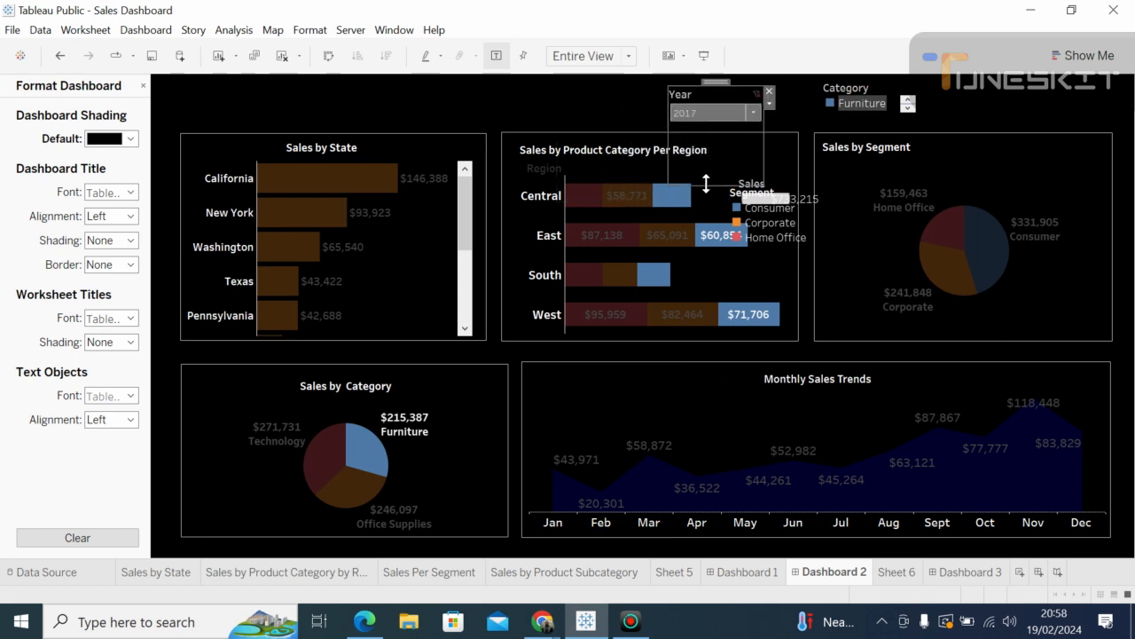
drag(707, 177, 704, 121)
Step: Admit all waiting guests into the Google Meet call, then switch back to Tableau
mouse_move(543, 619)
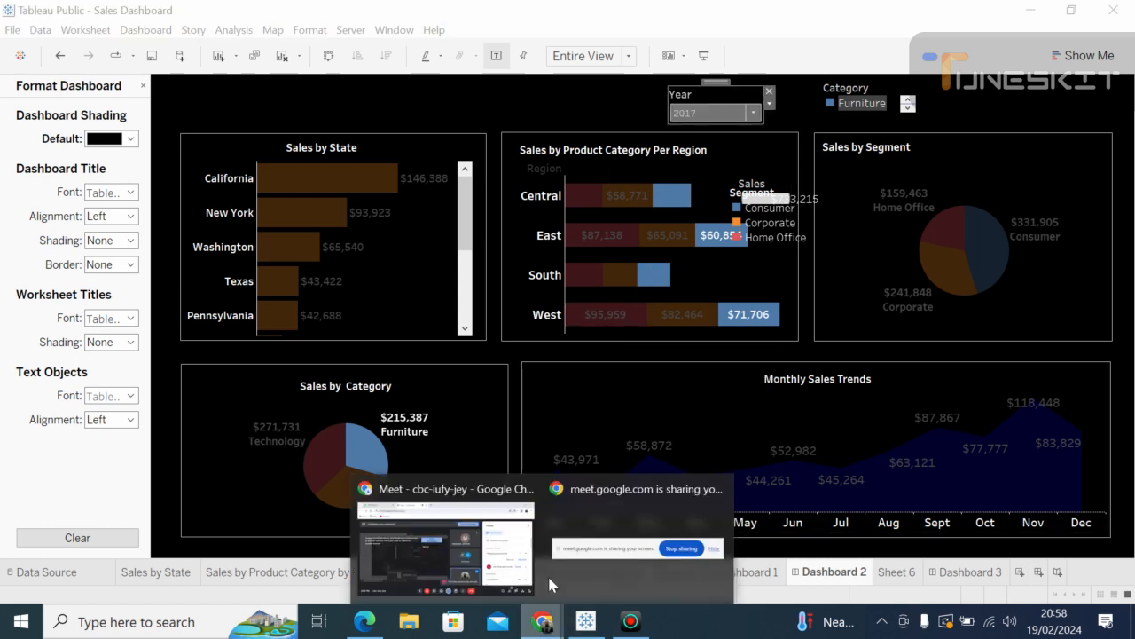
click(497, 541)
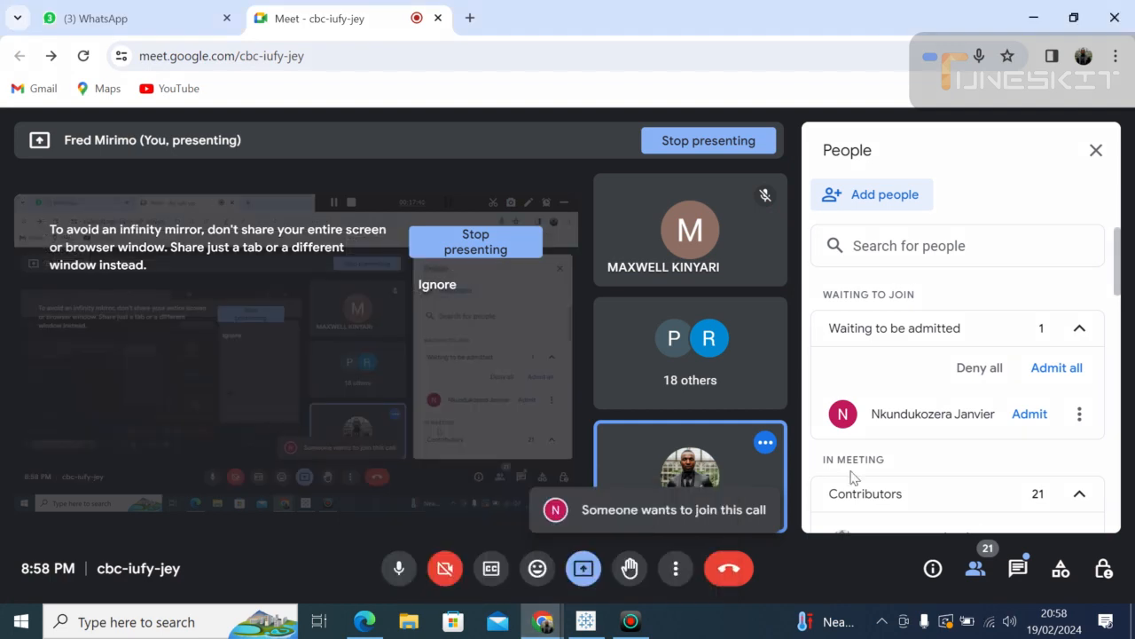
click(1056, 368)
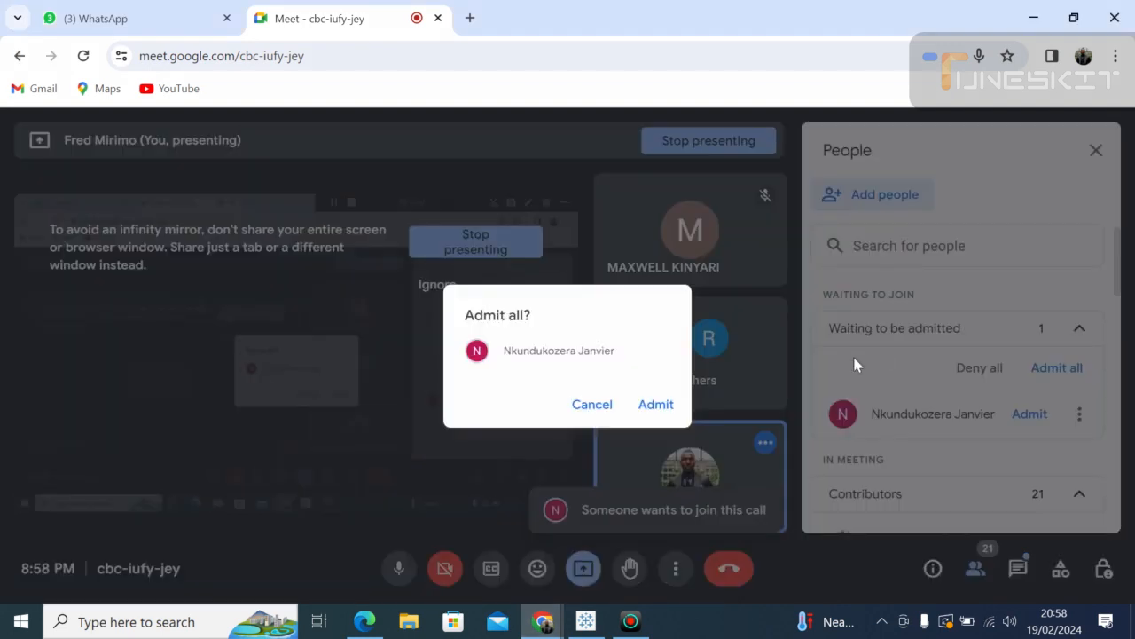
click(656, 405)
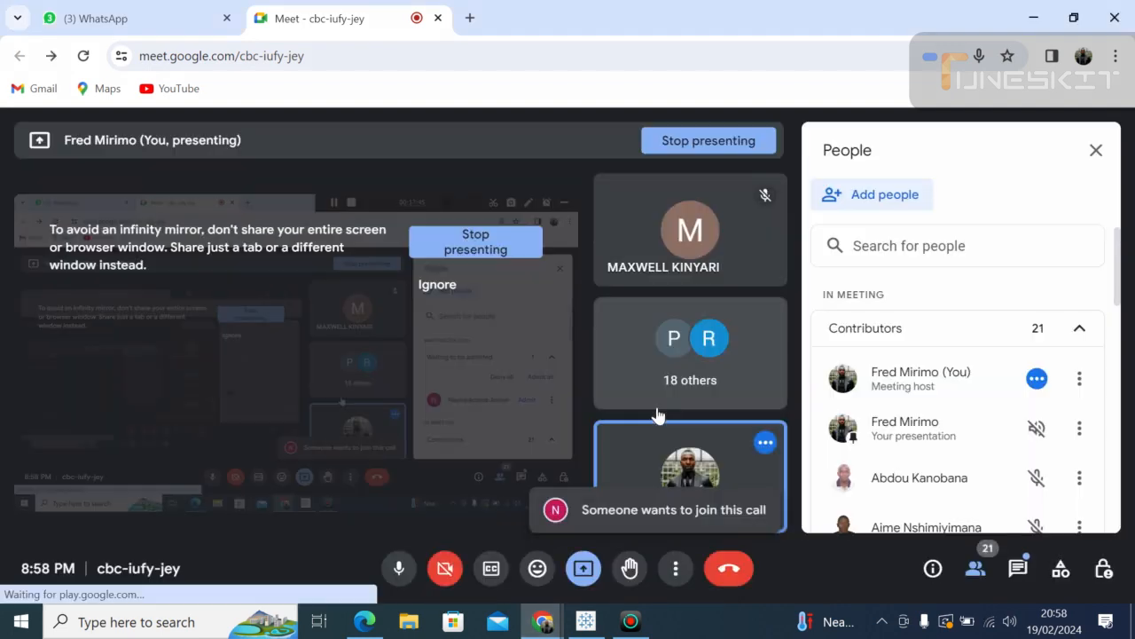
click(585, 622)
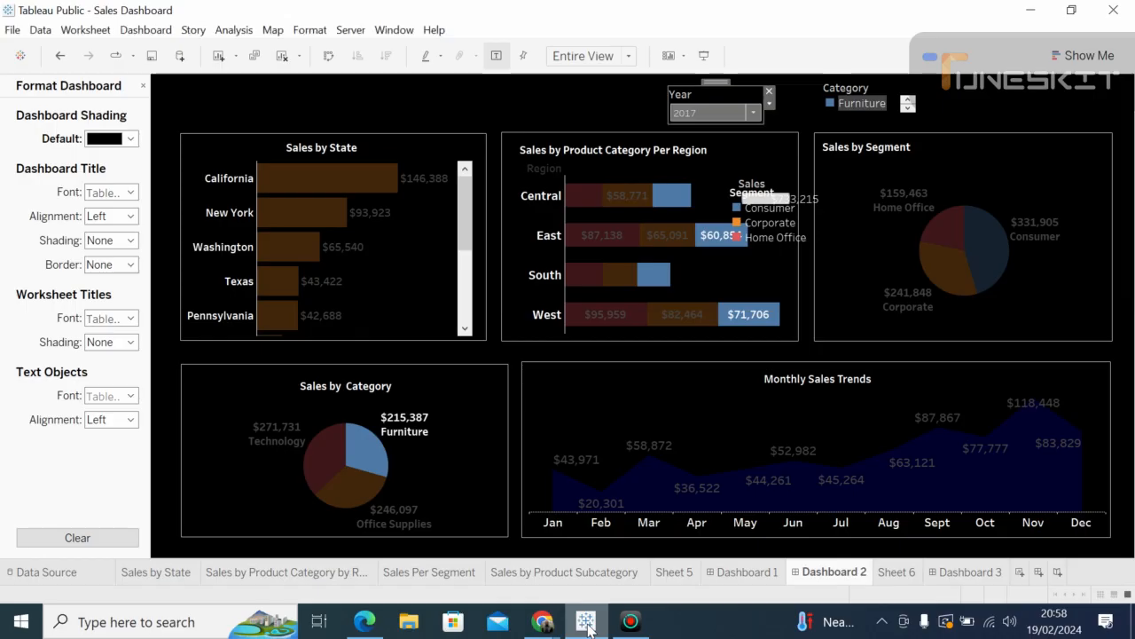
Step: Tick 2014, 2015 and 2016 in the Year filter so every year is included
click(753, 113)
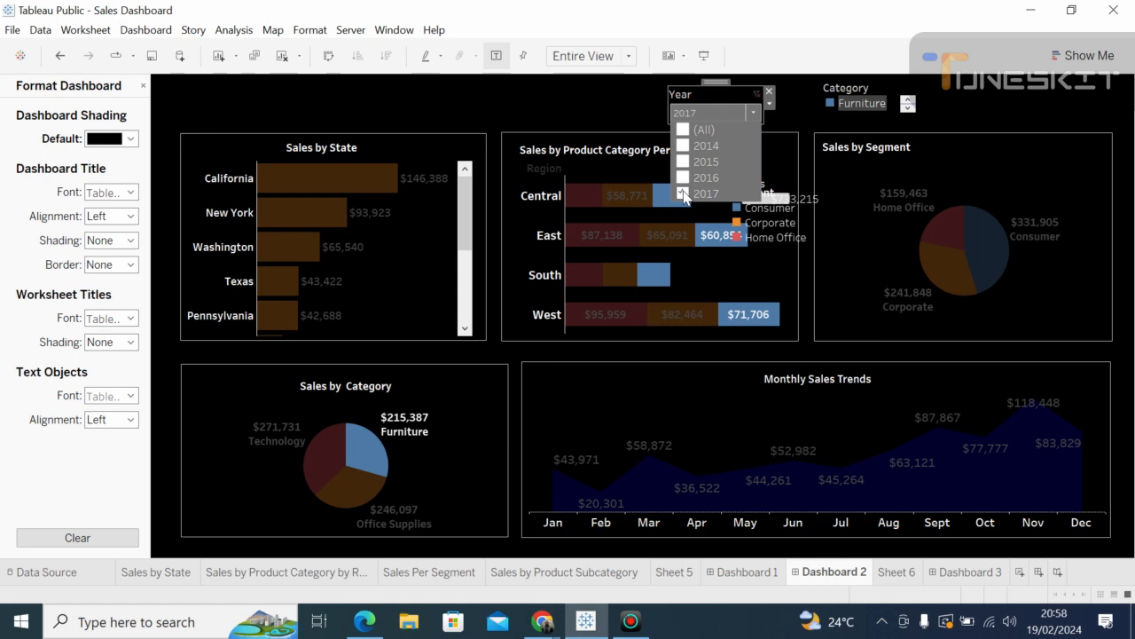
click(685, 145)
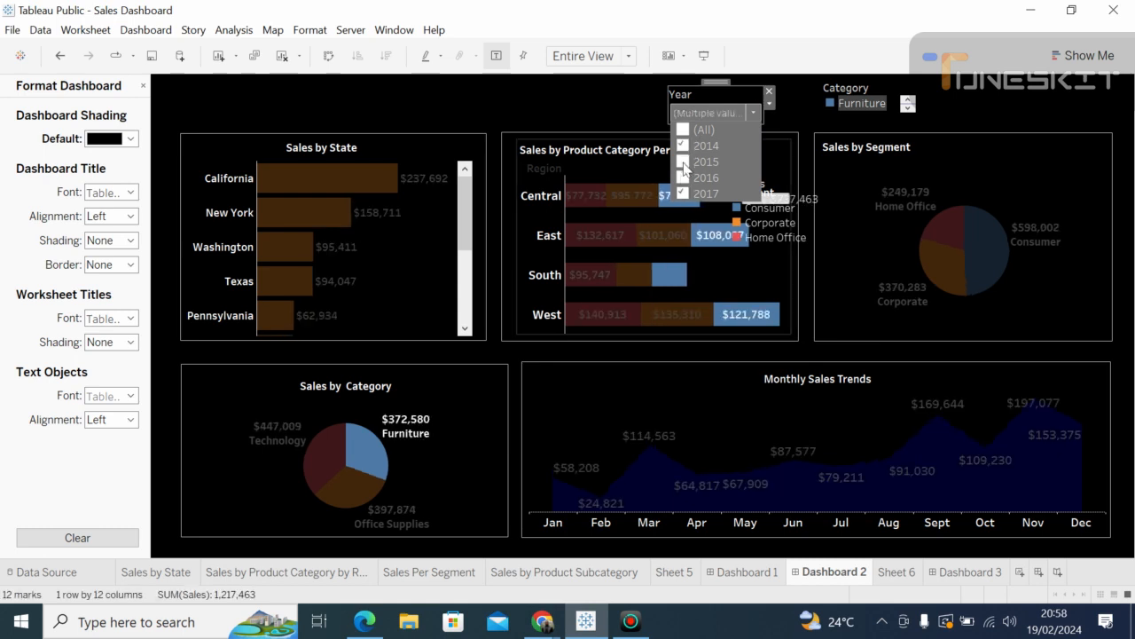
click(683, 163)
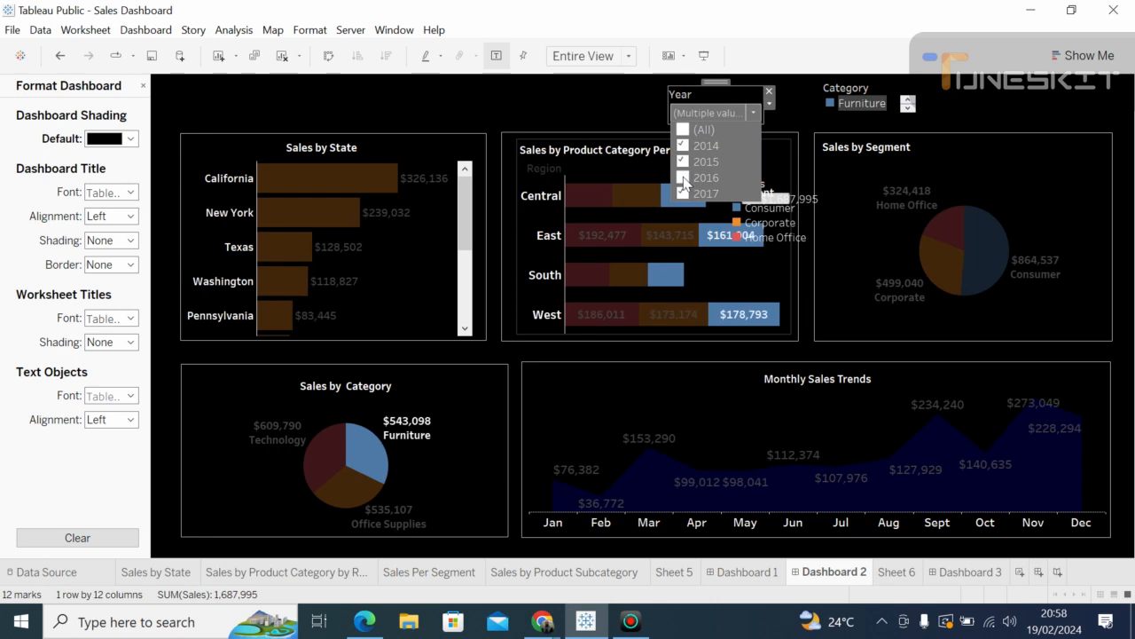
click(683, 177)
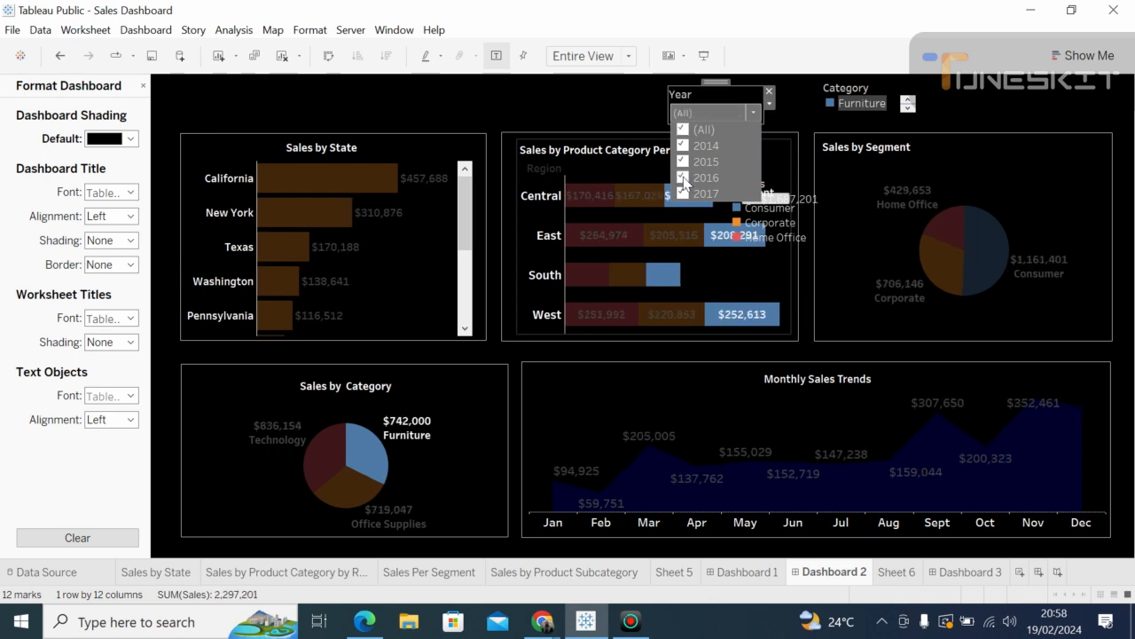
click(755, 114)
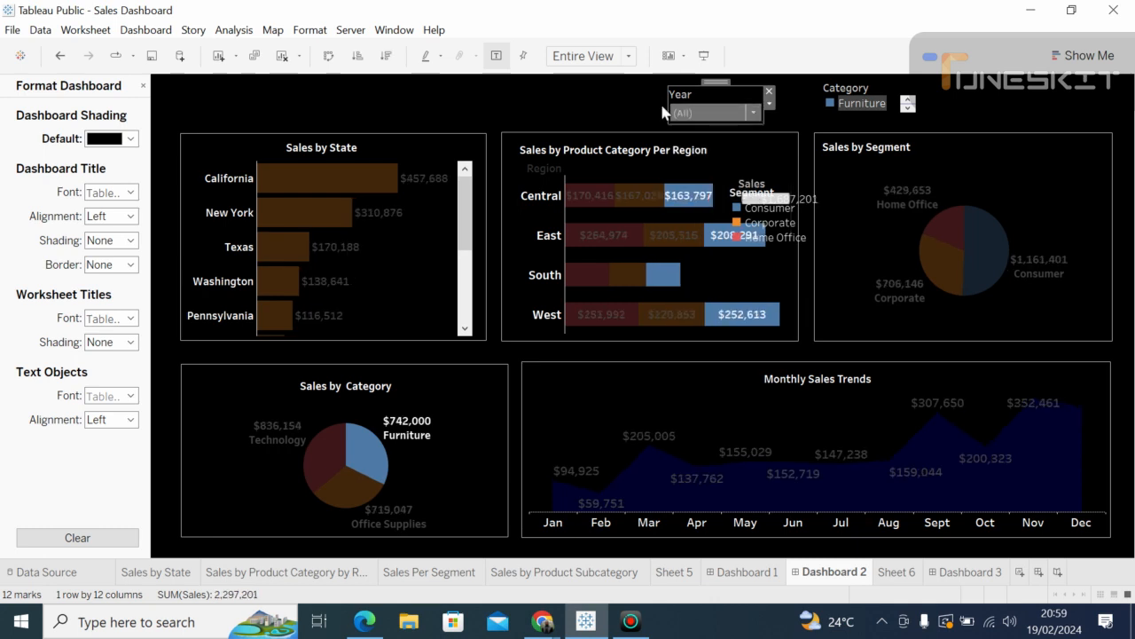
click(604, 111)
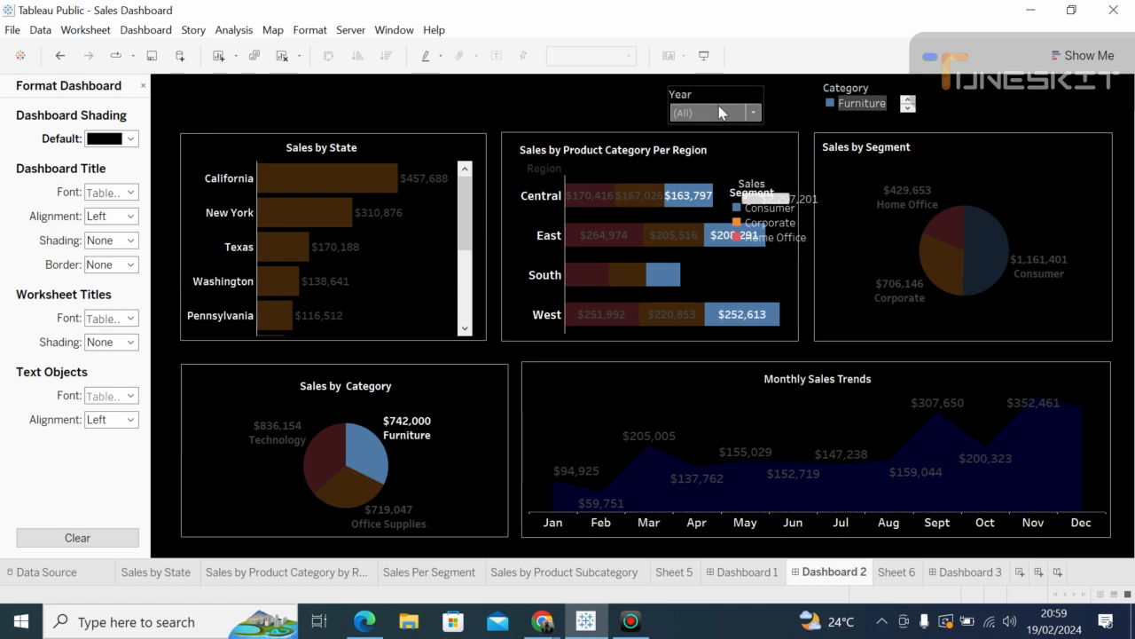
Step: Test the Year filter by leaving only 2014, then restore 2015, 2016 and 2017
click(754, 112)
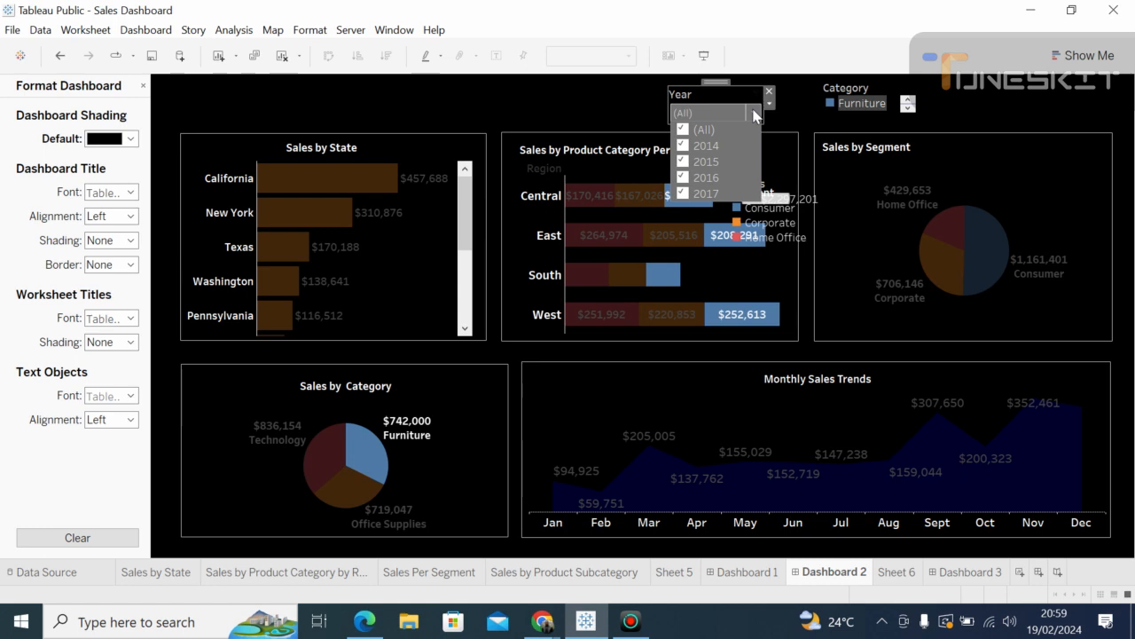
click(684, 162)
click(682, 178)
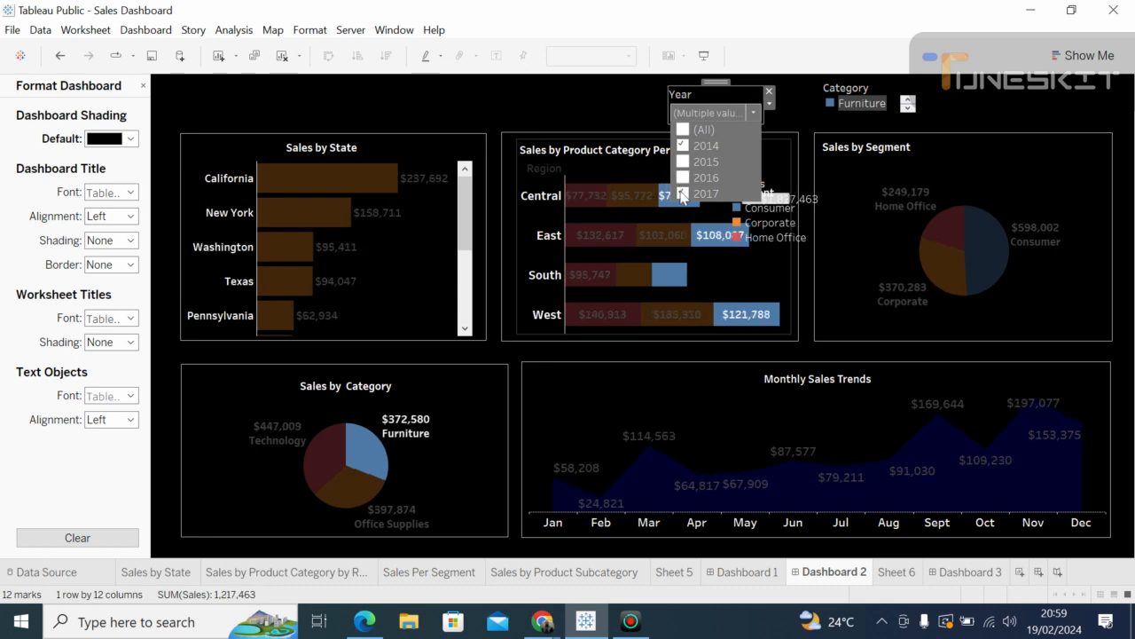
click(682, 194)
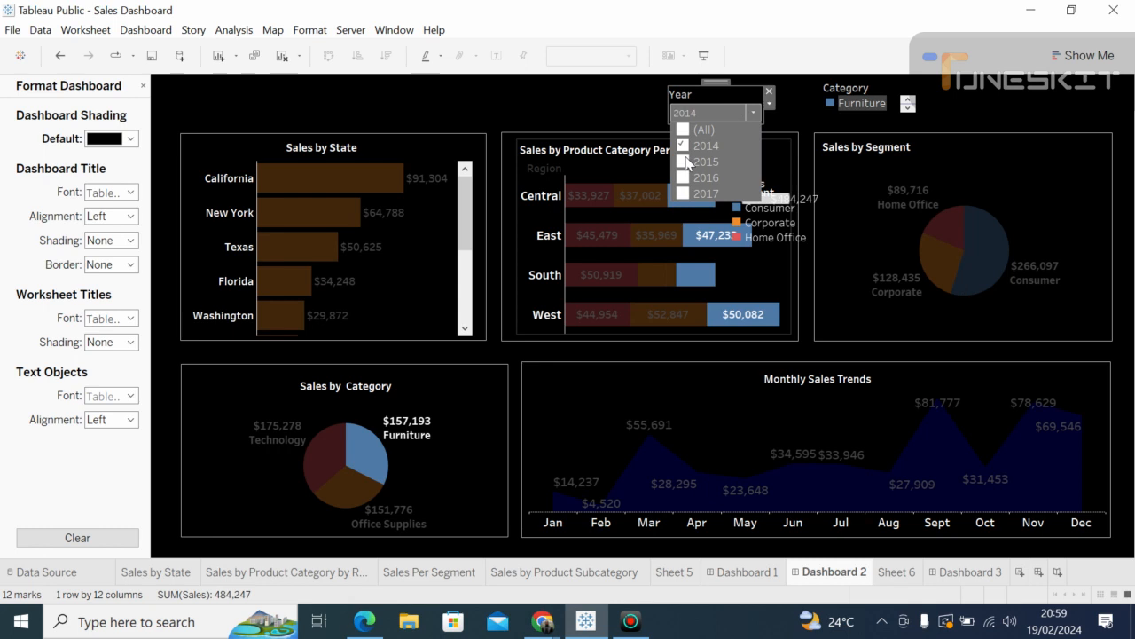
click(682, 161)
click(682, 178)
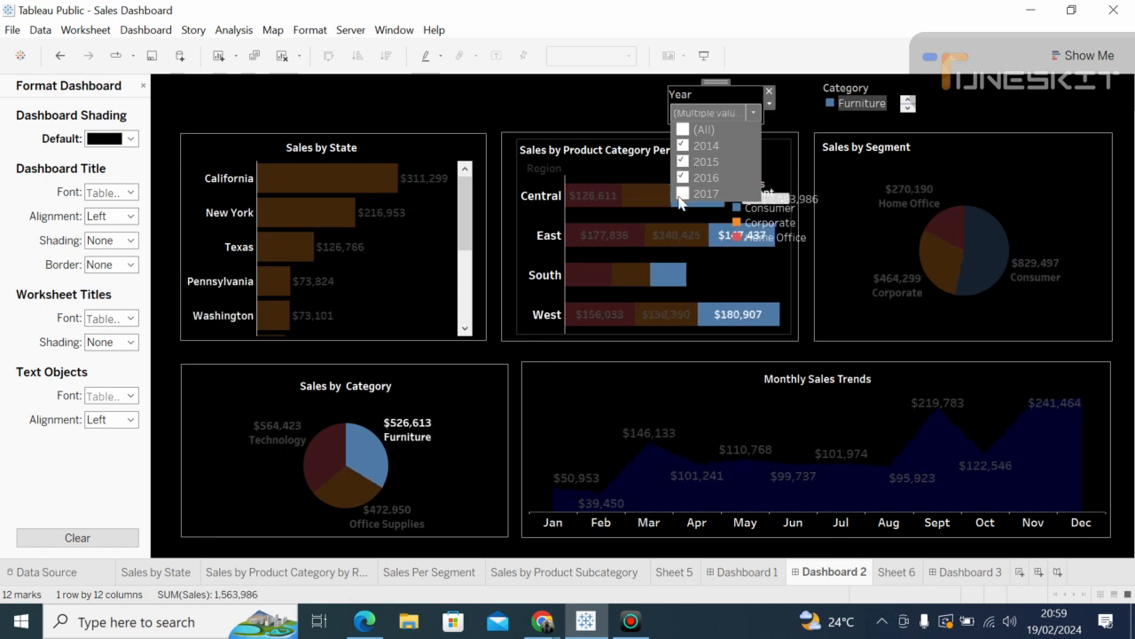
click(681, 194)
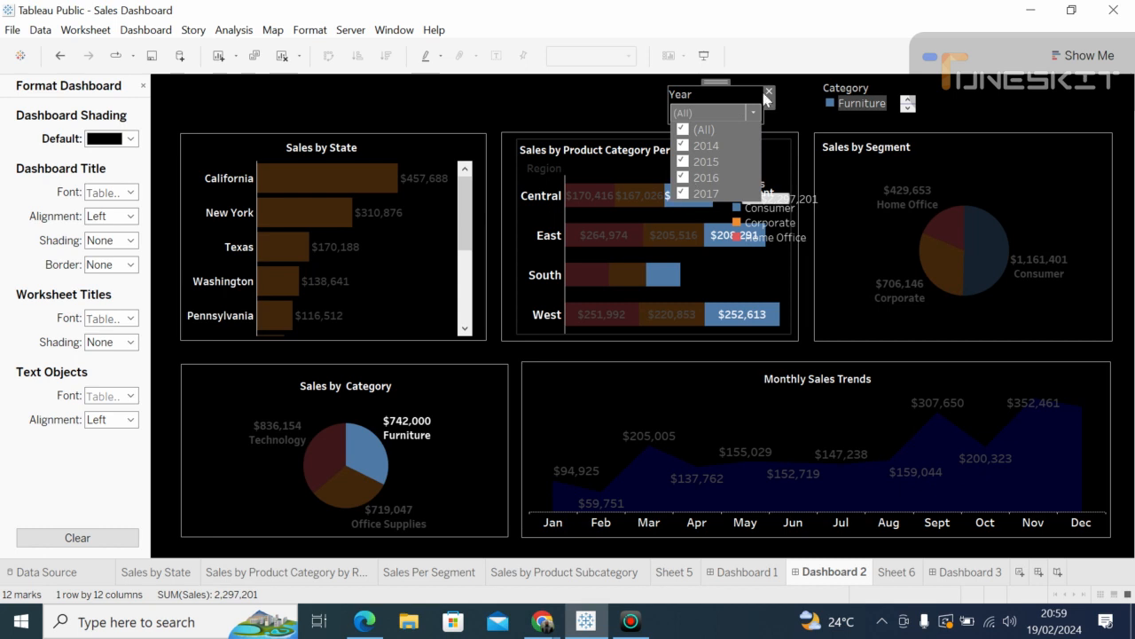
click(586, 110)
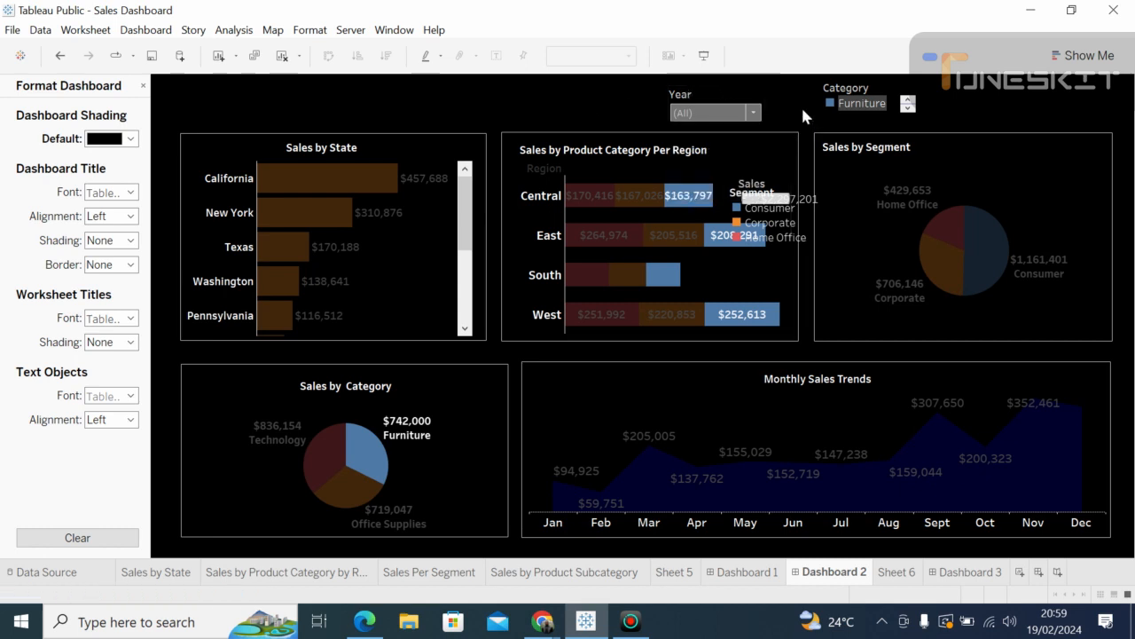
Step: Highlight the Central Furniture, Office Supplies and Technology bars, then check the Year list
click(679, 195)
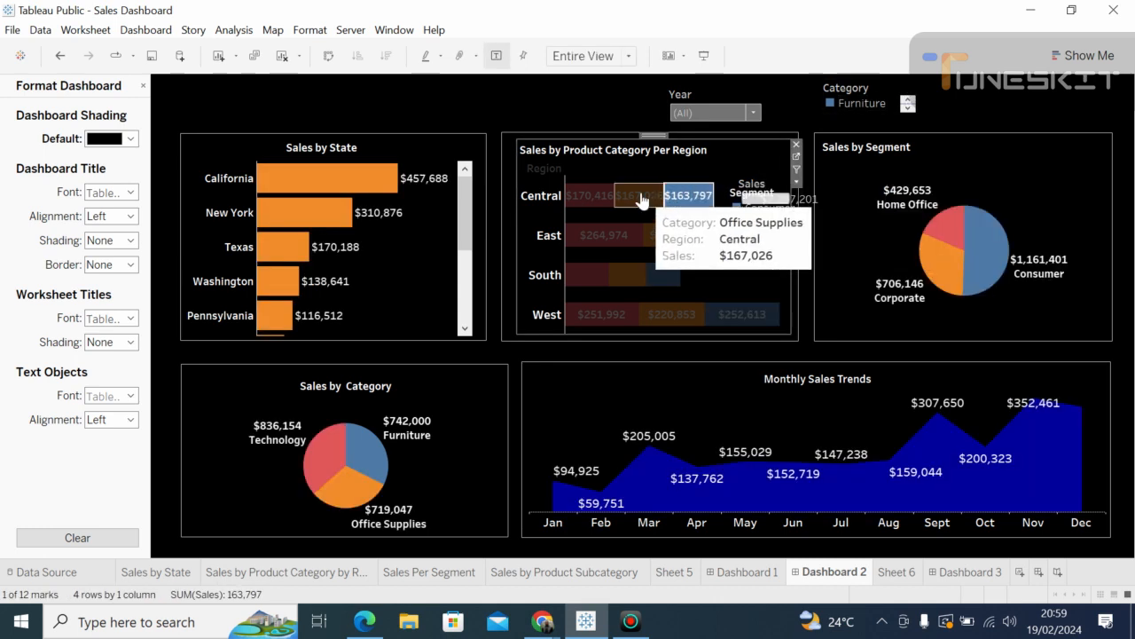
click(642, 193)
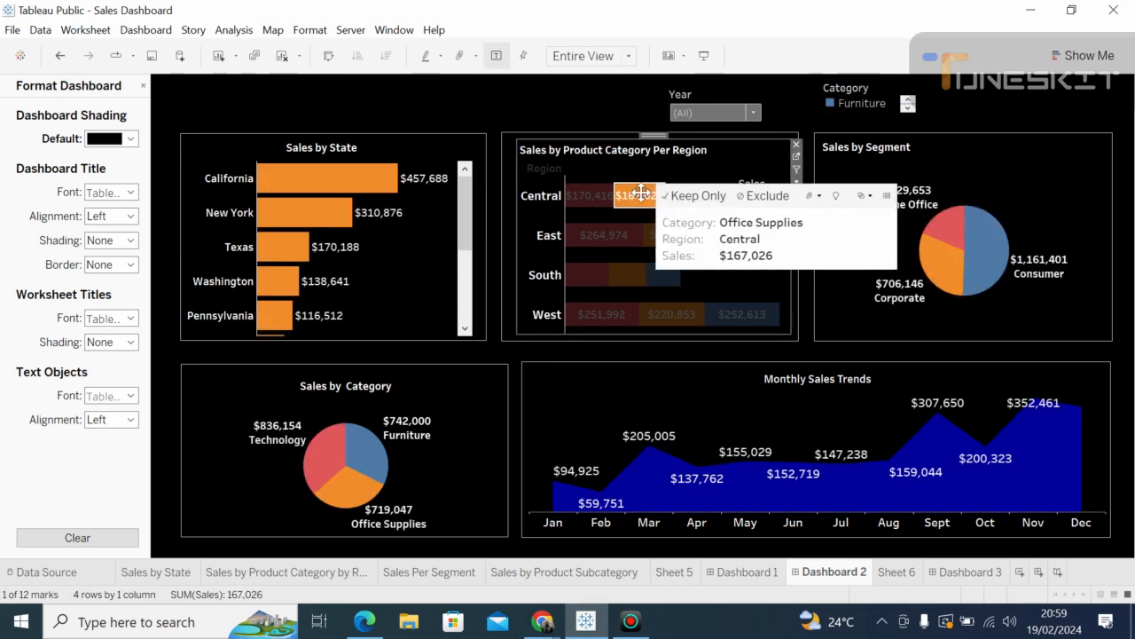
click(592, 197)
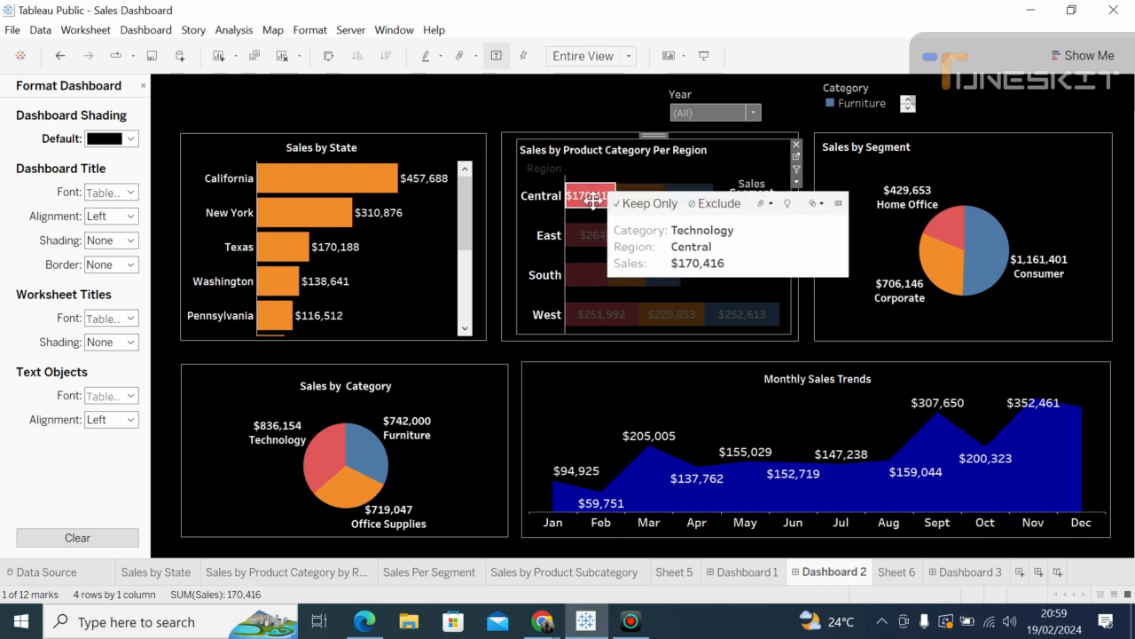
click(751, 112)
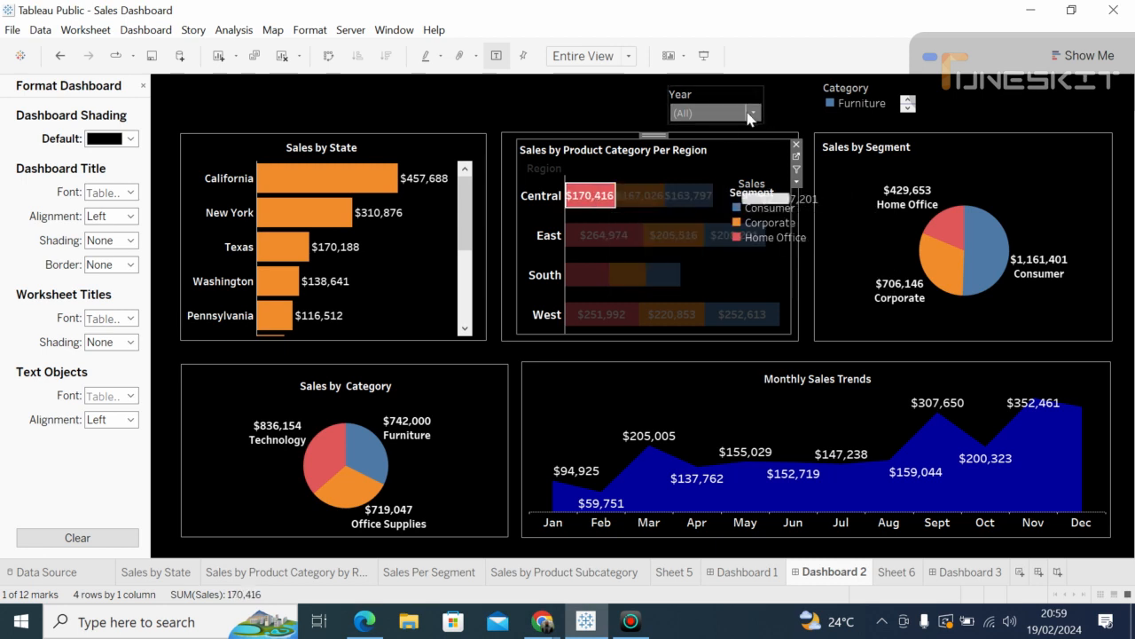
click(840, 114)
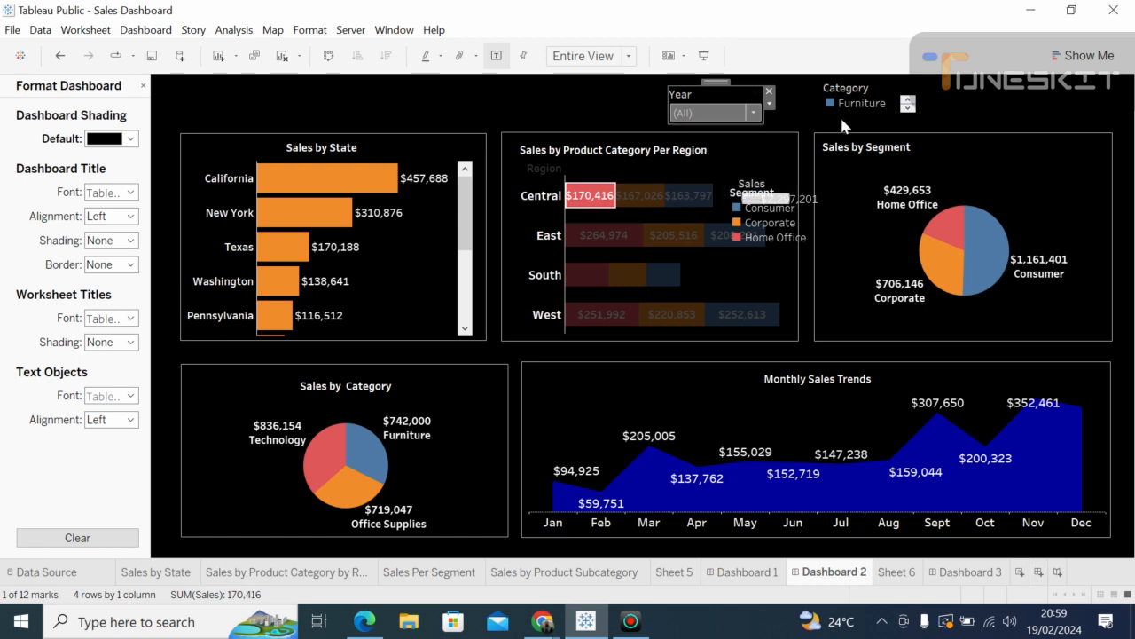
Step: Move the Year filter further left along the dashboard header
click(707, 96)
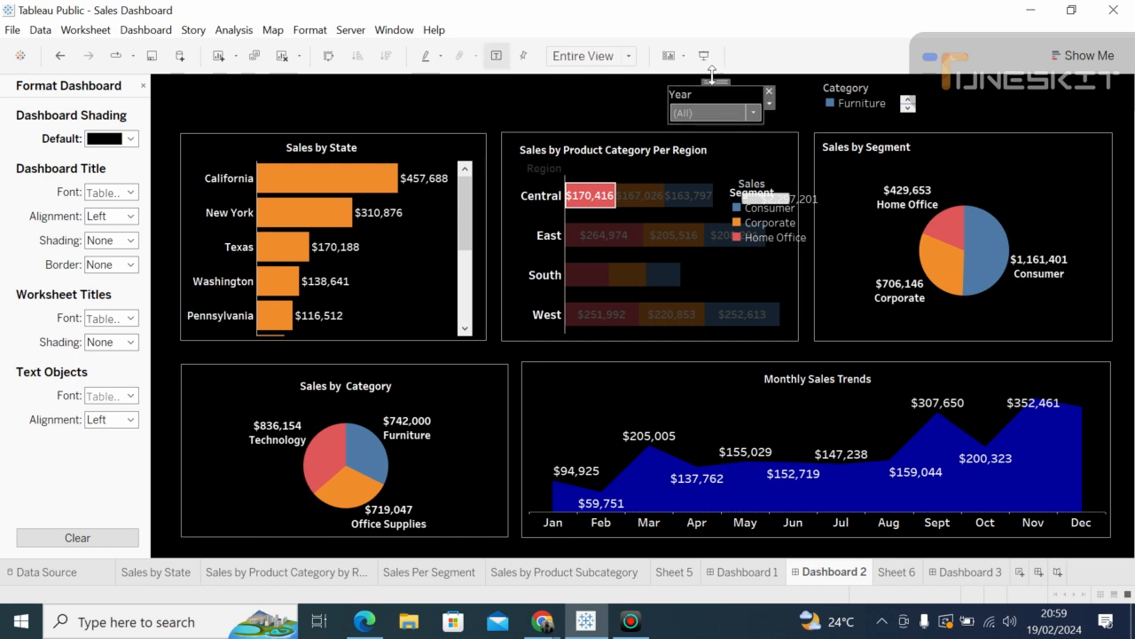
drag(716, 83, 653, 84)
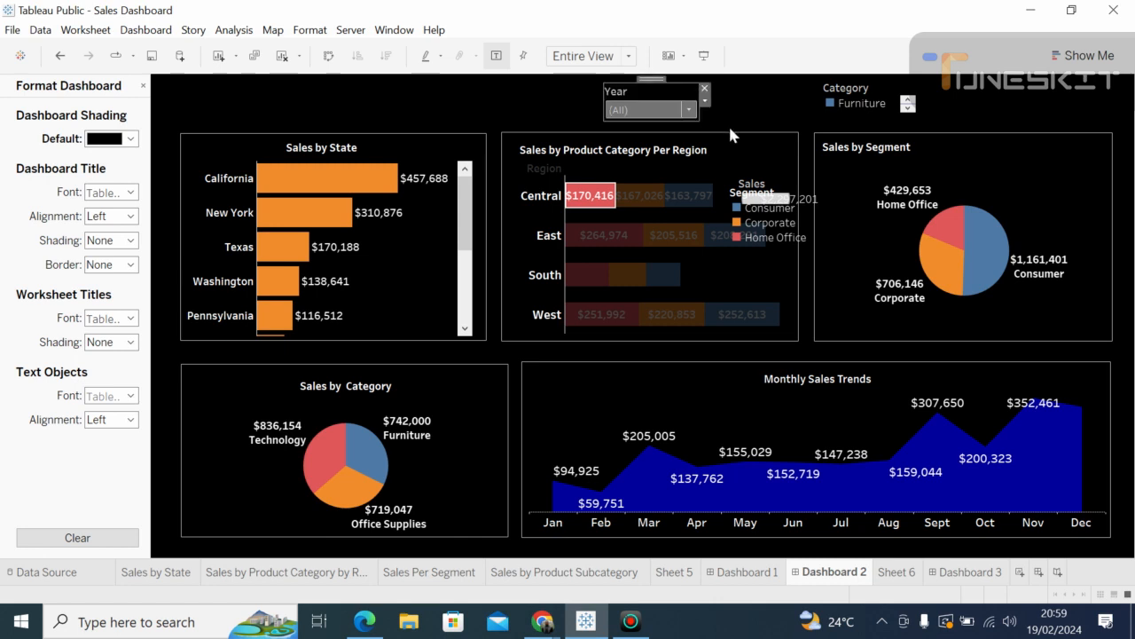
click(750, 241)
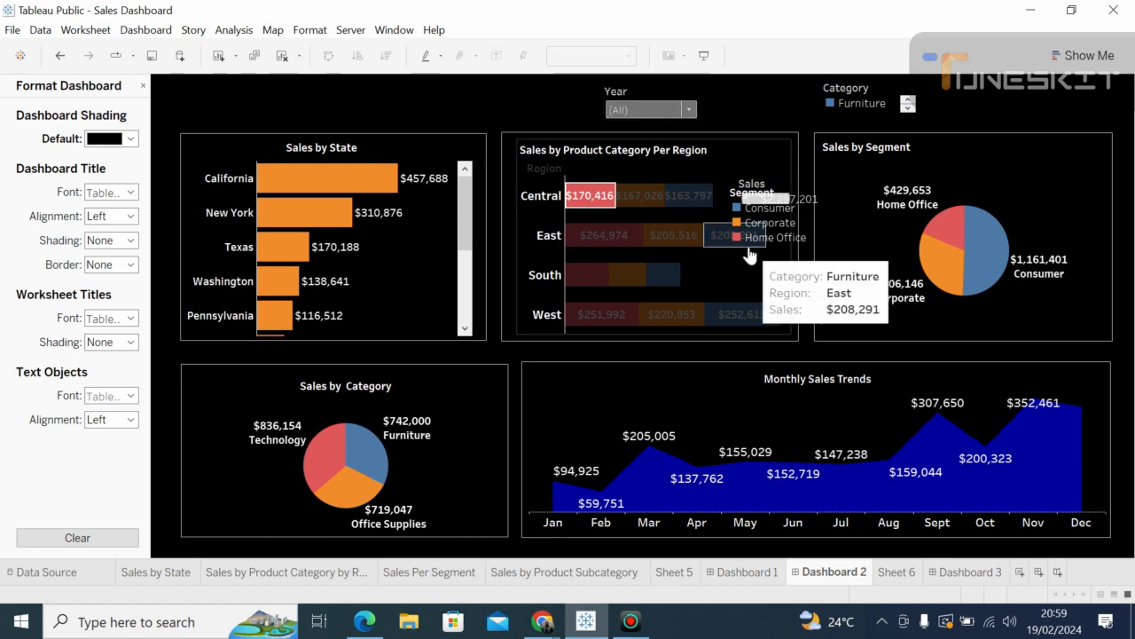
Step: Drag the Segment legend out of the region chart up to the top row
click(748, 251)
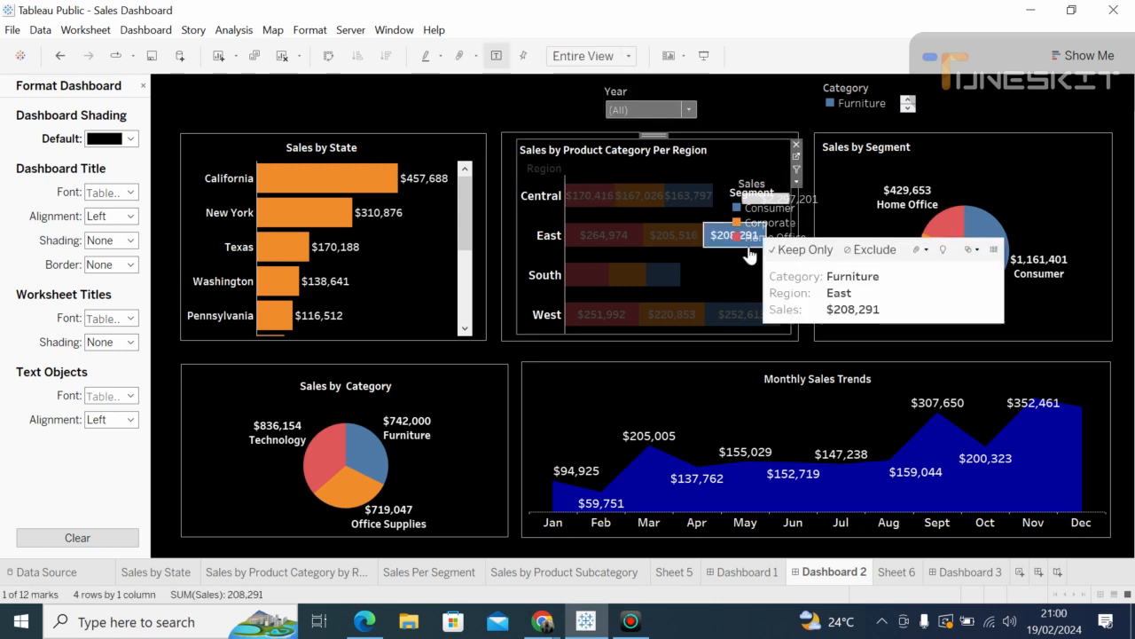
right_click(742, 203)
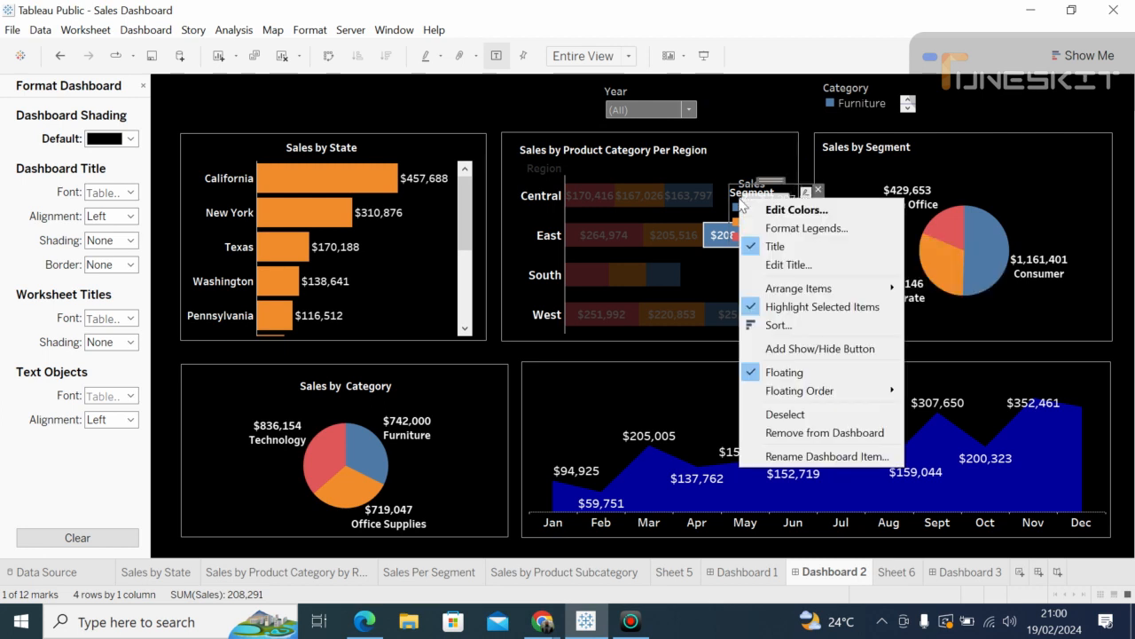
click(789, 178)
drag(771, 175, 761, 74)
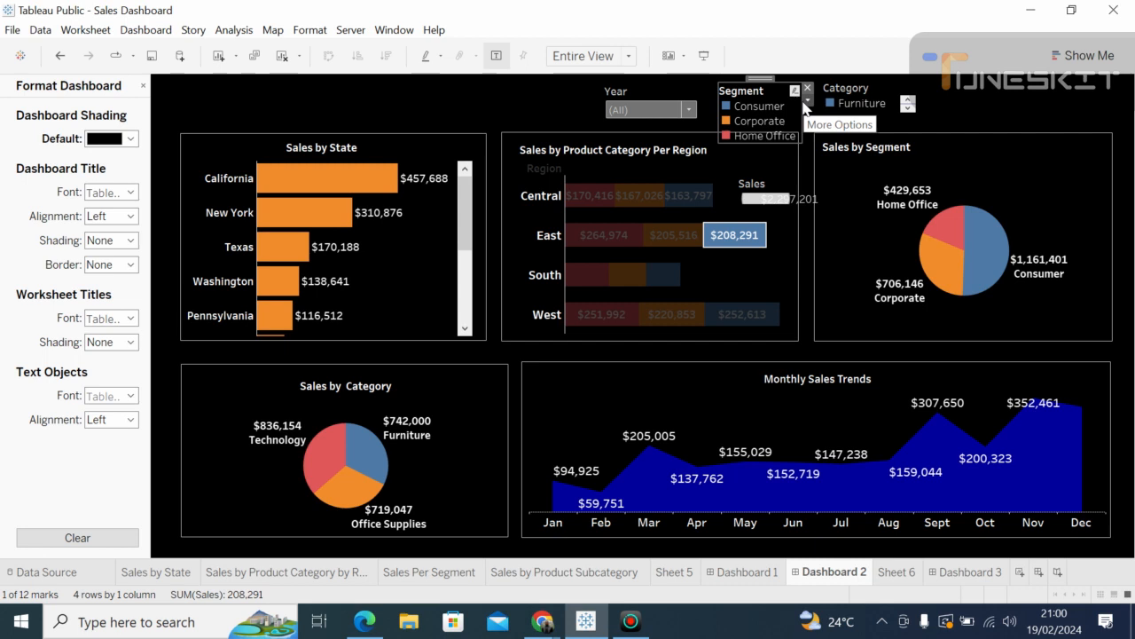
Step: Review the Segment legend's options menu and leave it without changes
click(806, 101)
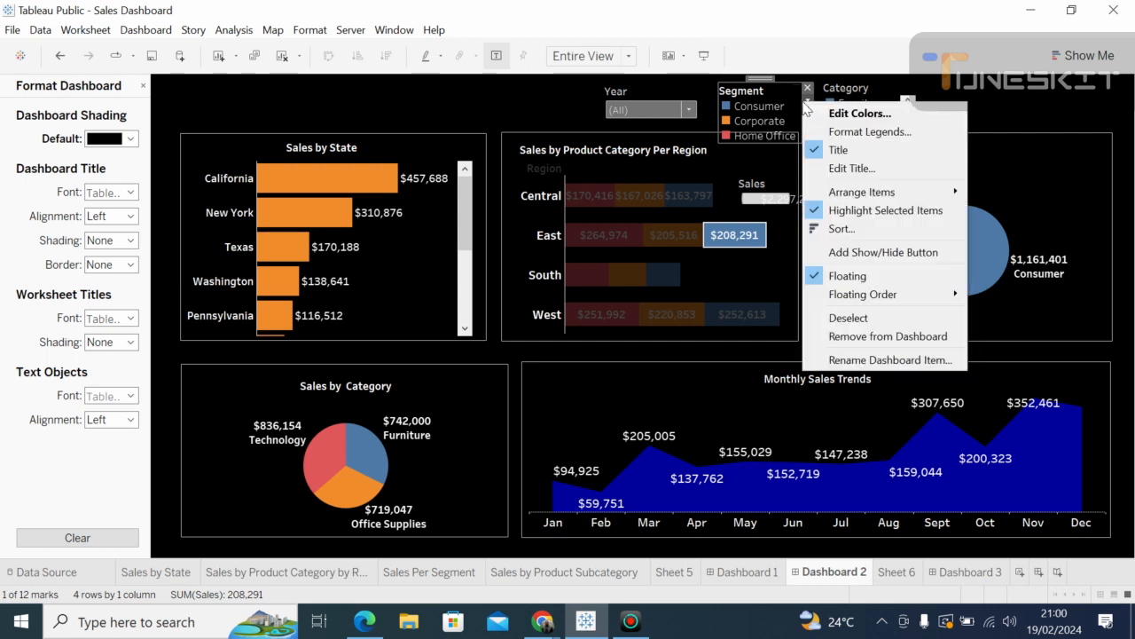
click(778, 104)
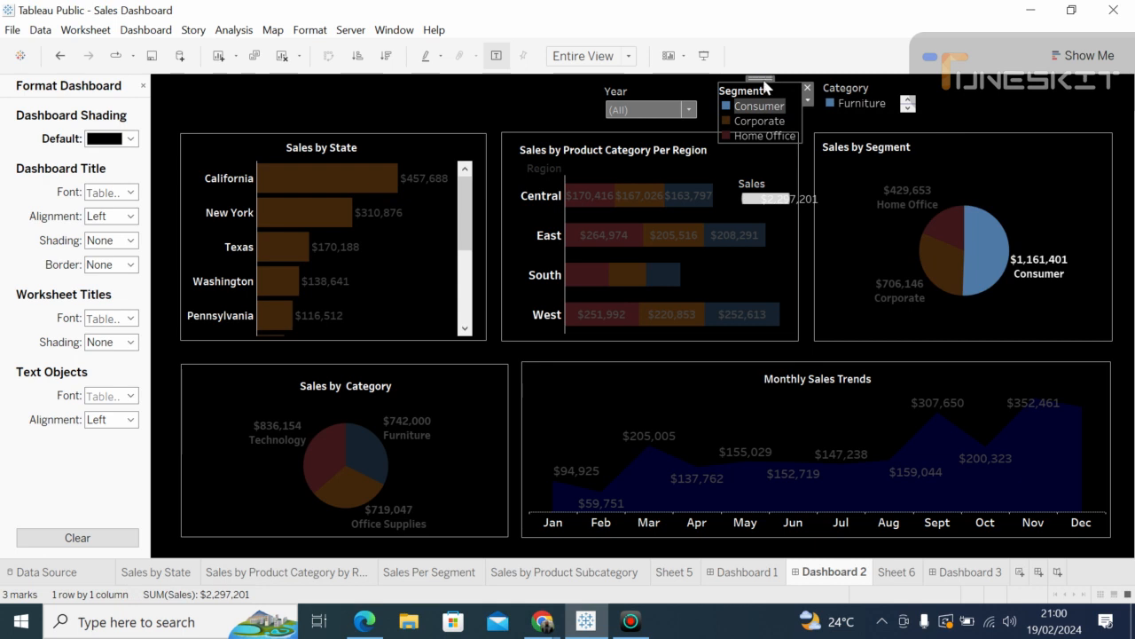
right_click(764, 83)
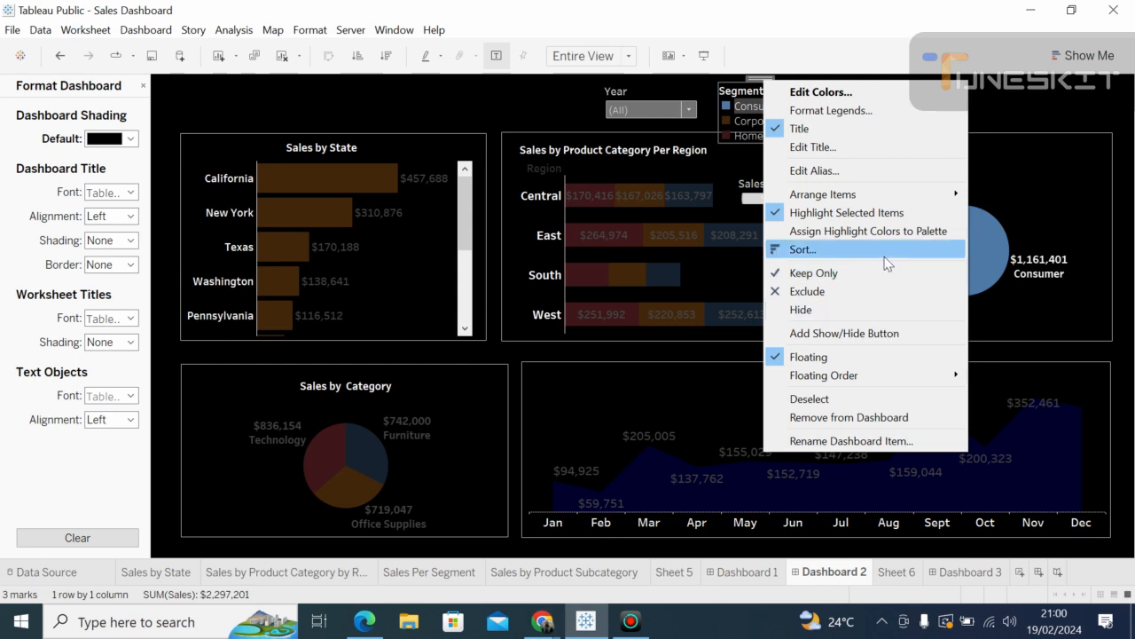
mouse_move(847, 194)
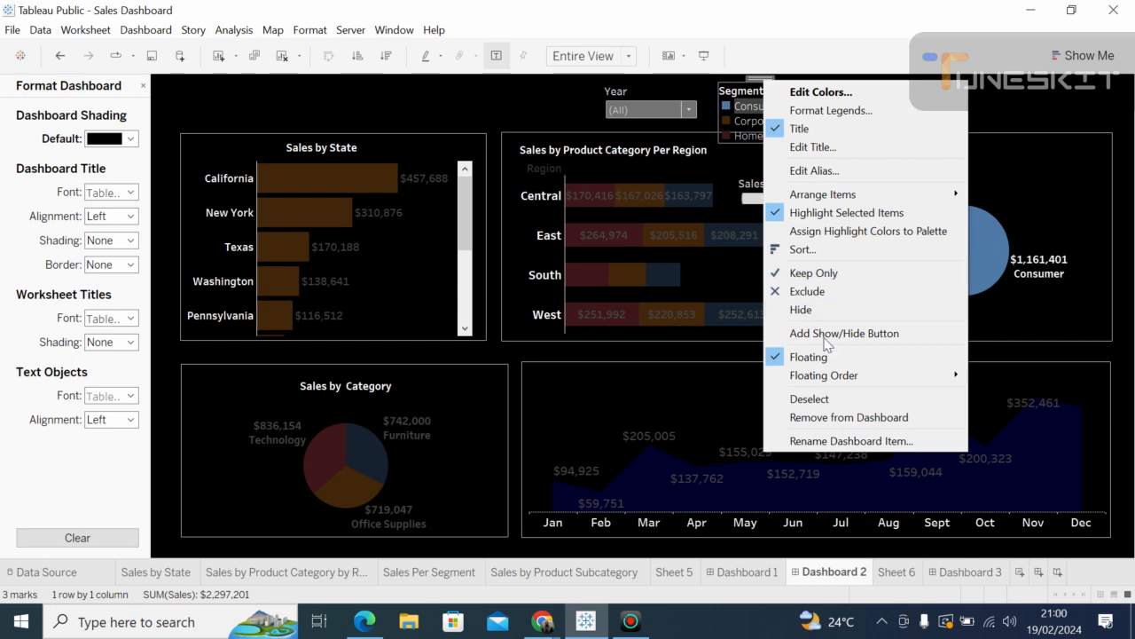
mouse_move(942, 375)
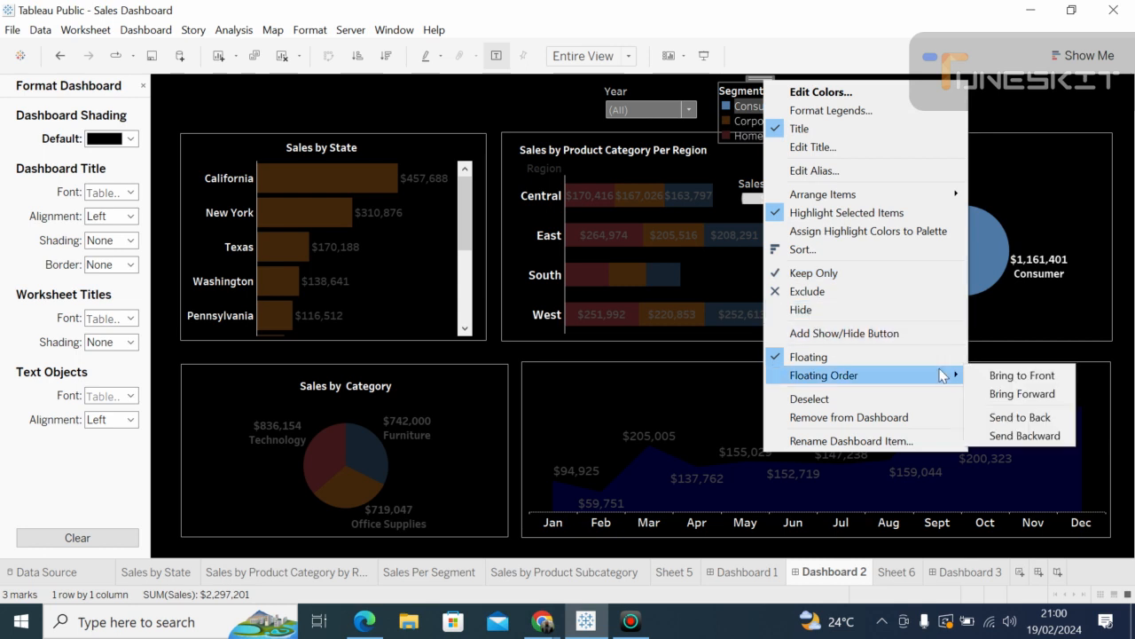
click(980, 160)
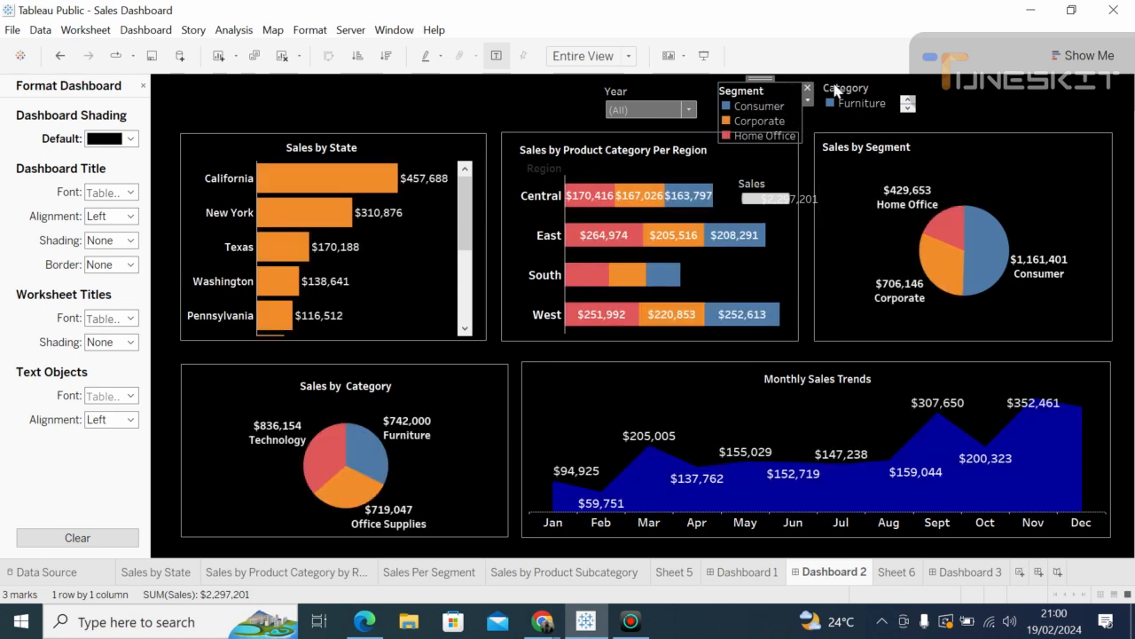
Step: Move the Category legend to the upper right with the Segment legend beside it
click(868, 86)
drag(885, 84, 1068, 89)
click(739, 96)
click(739, 95)
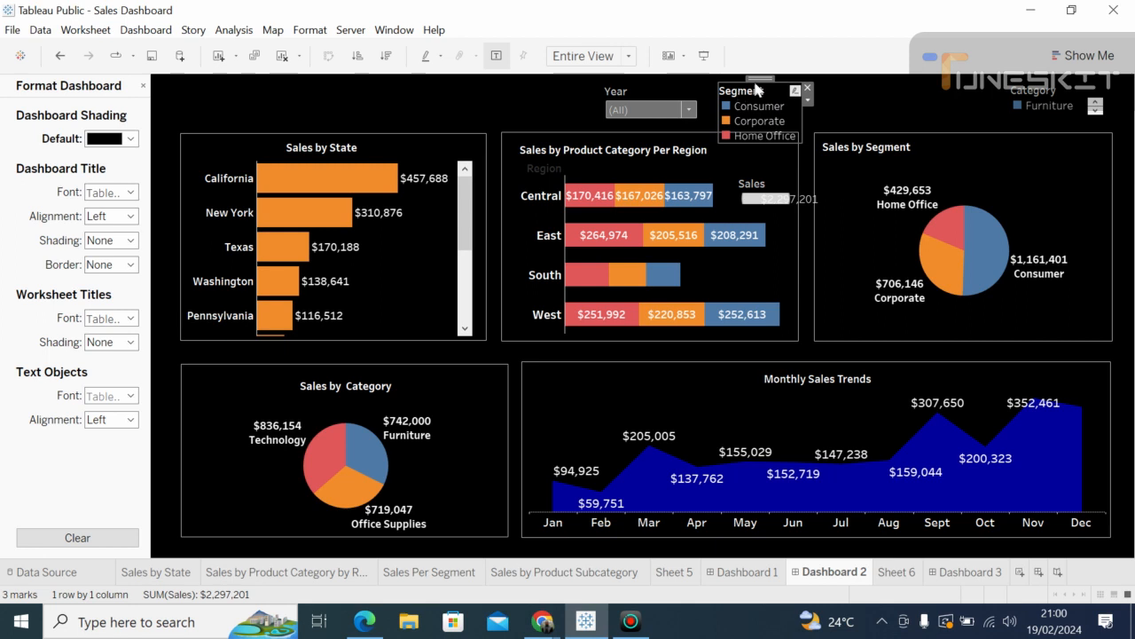
drag(760, 78, 929, 90)
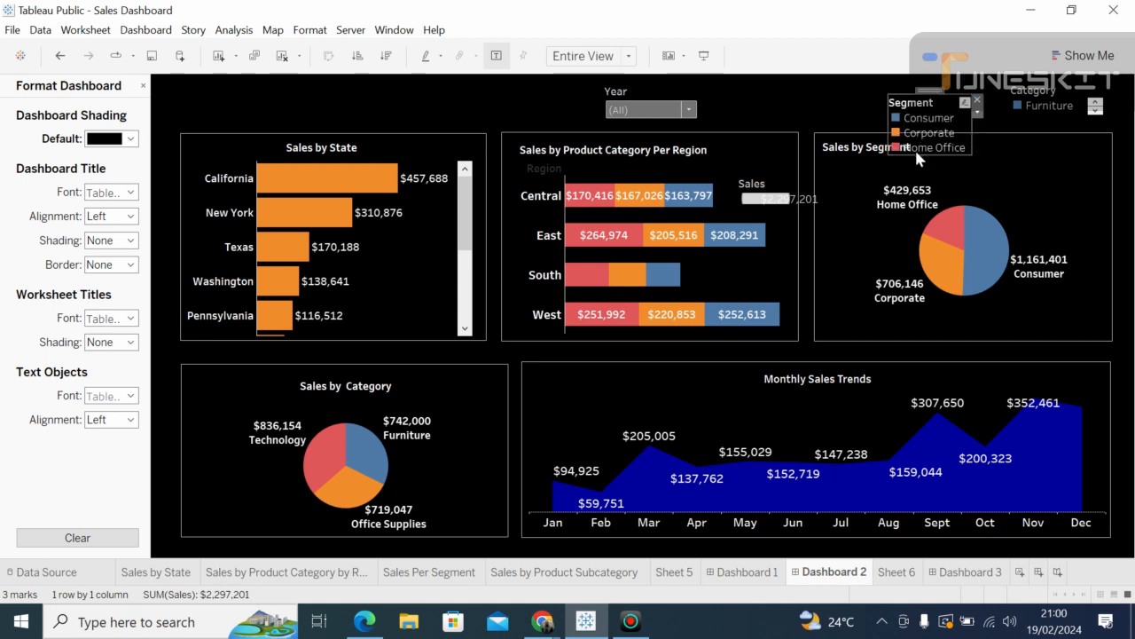
Step: Shrink the Segment legend to a compact box and nudge it further right
click(914, 148)
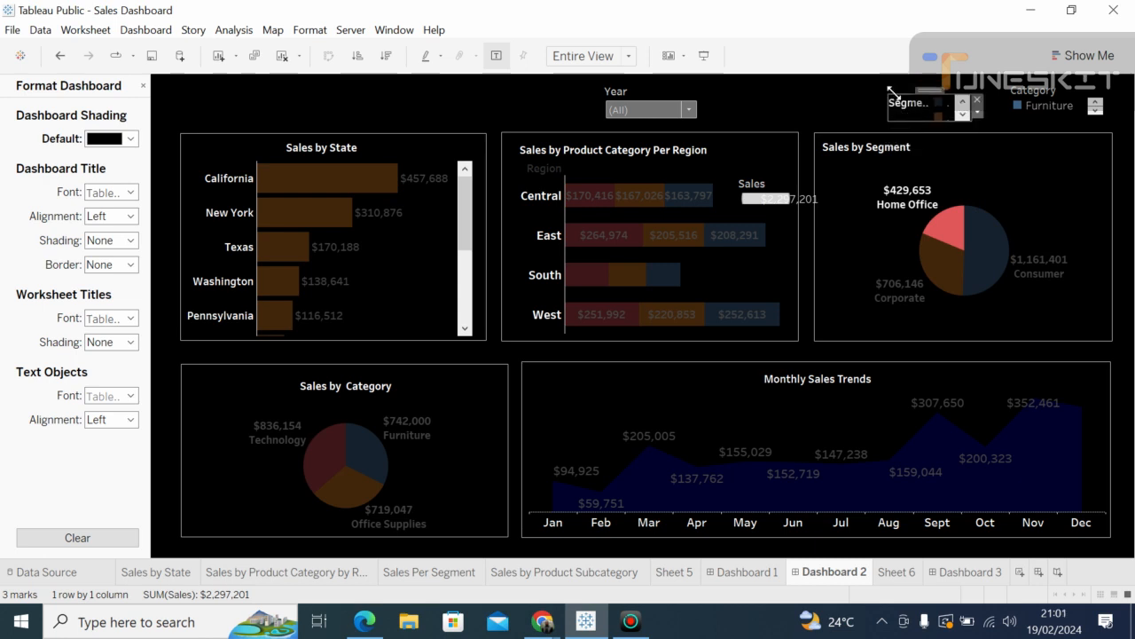
drag(895, 93, 895, 81)
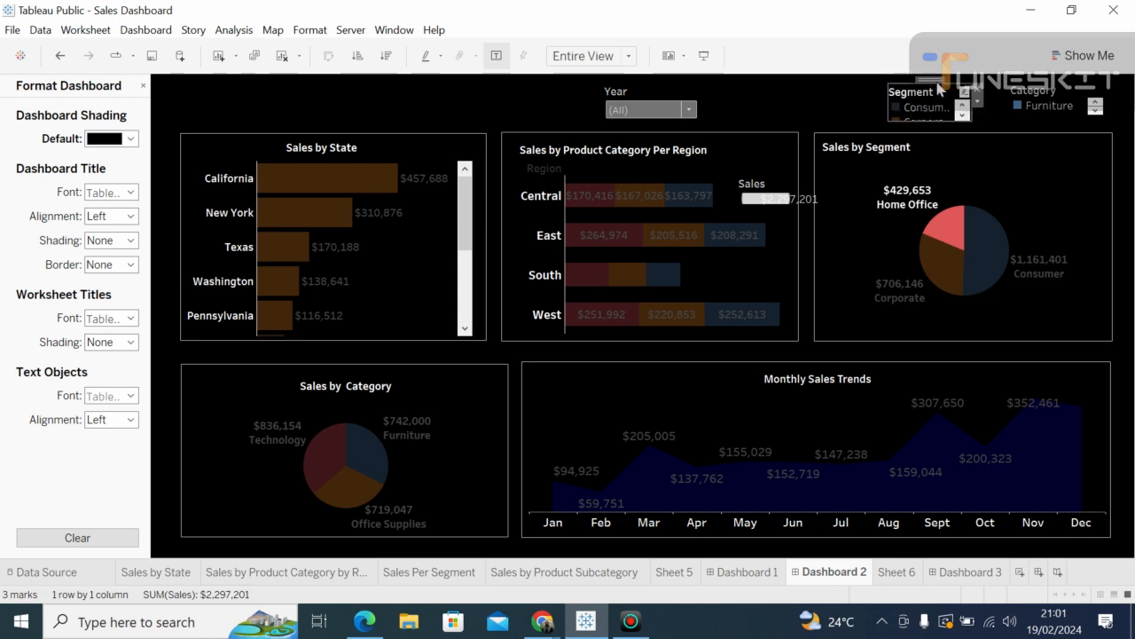
drag(936, 81, 966, 80)
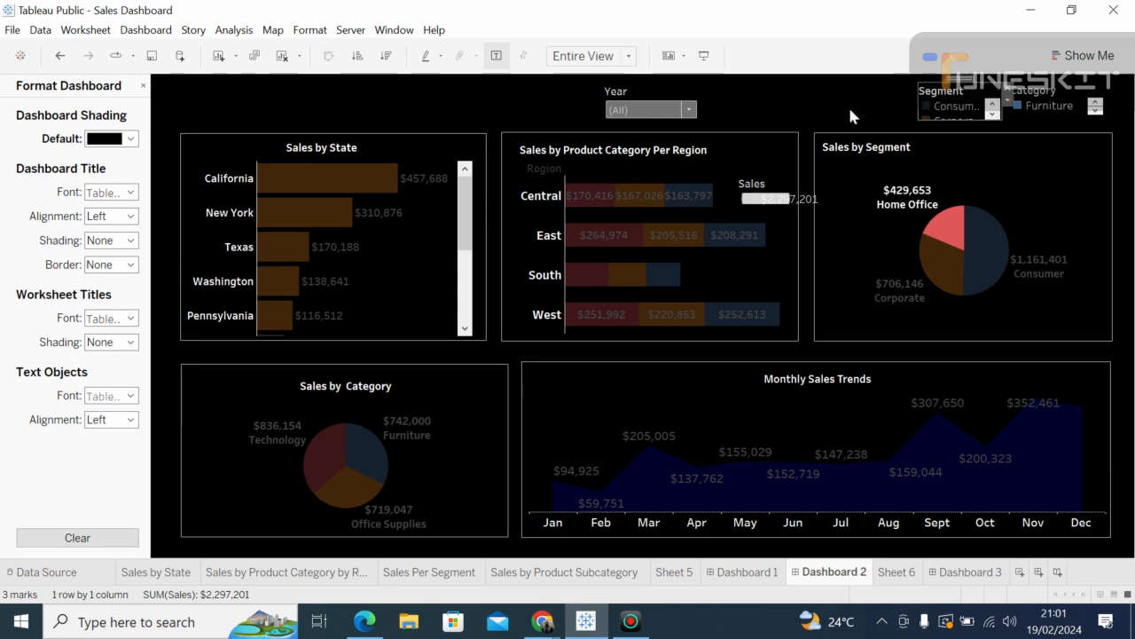
click(850, 116)
Step: Place the Year filter in the top right, just left of the Segment and Category legends
click(686, 112)
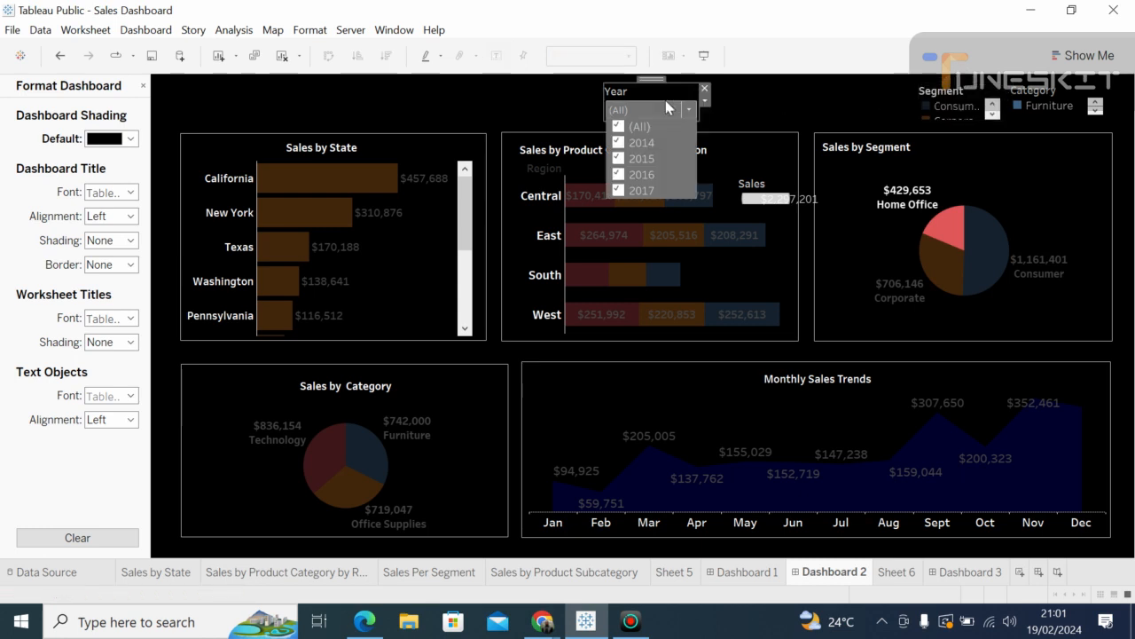
click(648, 83)
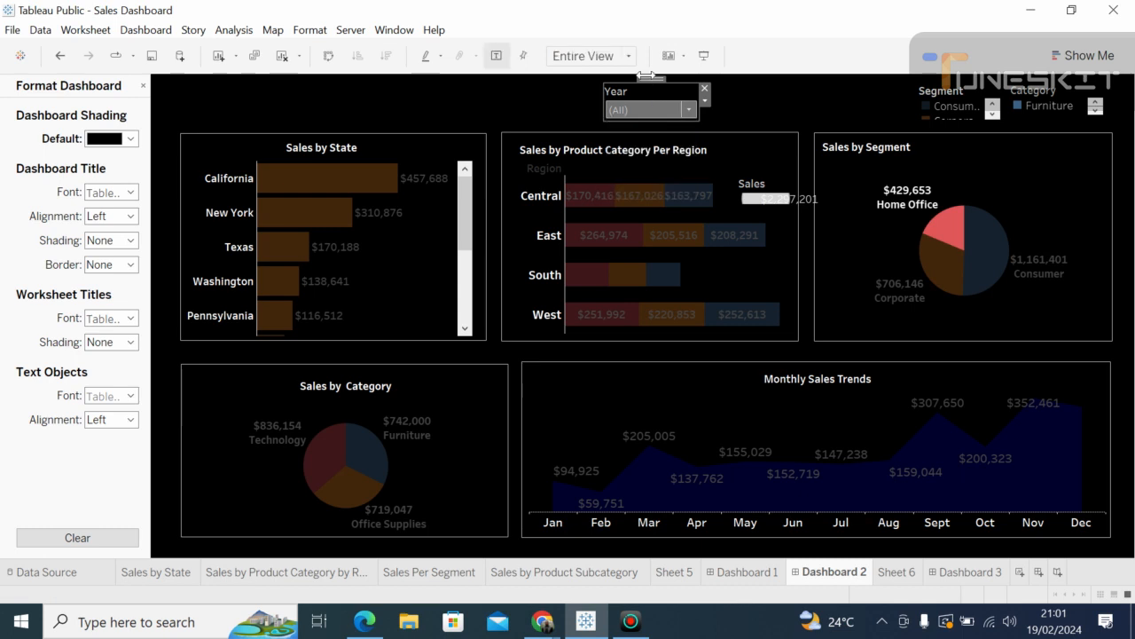
drag(651, 79, 851, 84)
click(728, 133)
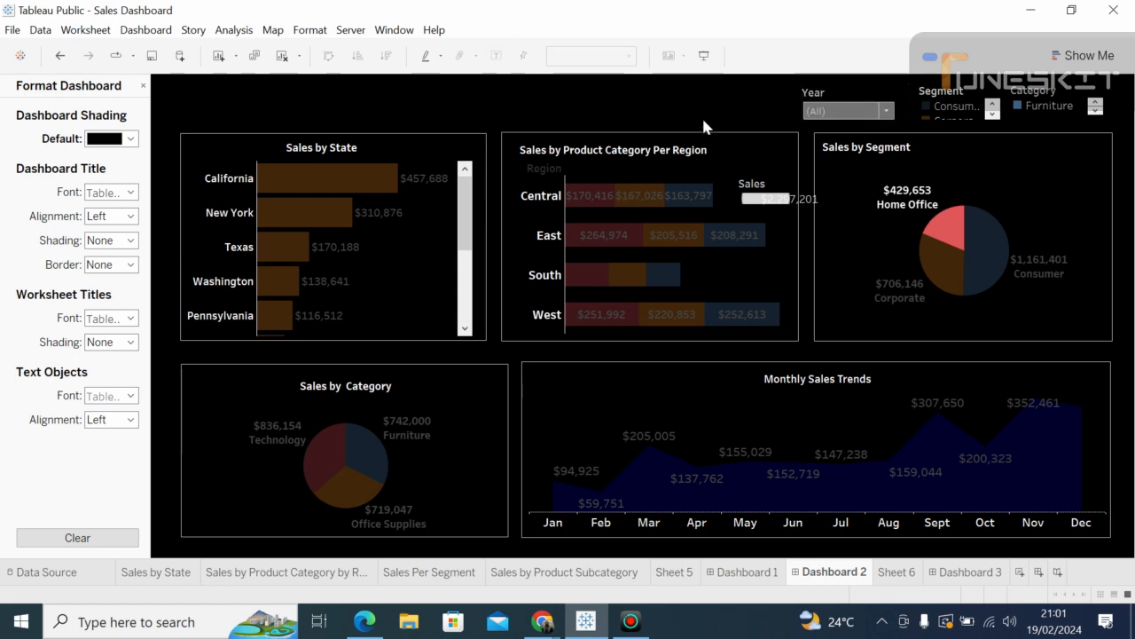
click(635, 202)
click(635, 203)
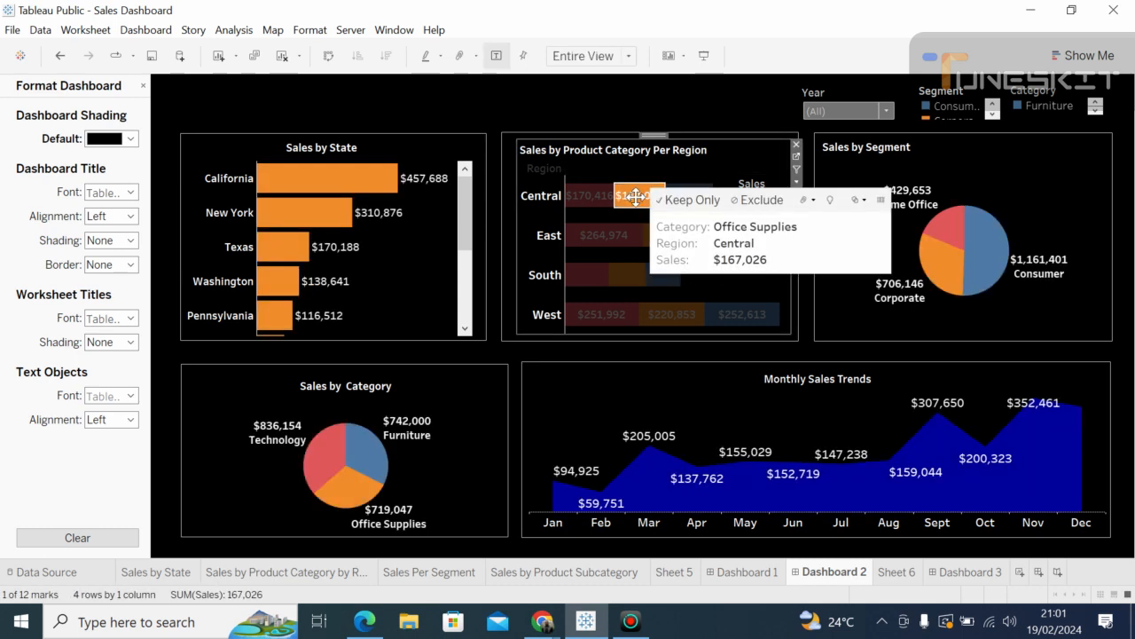
click(414, 114)
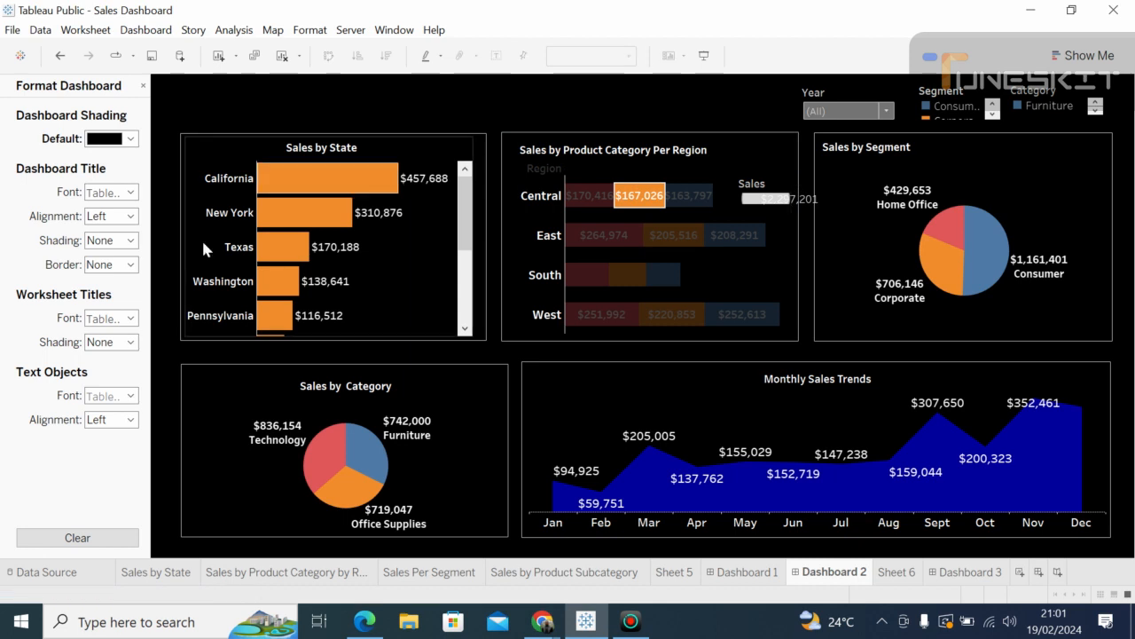
Step: Close the Format Dashboard pane and turn on the 'Dashboard 2' title at the top-left
click(143, 87)
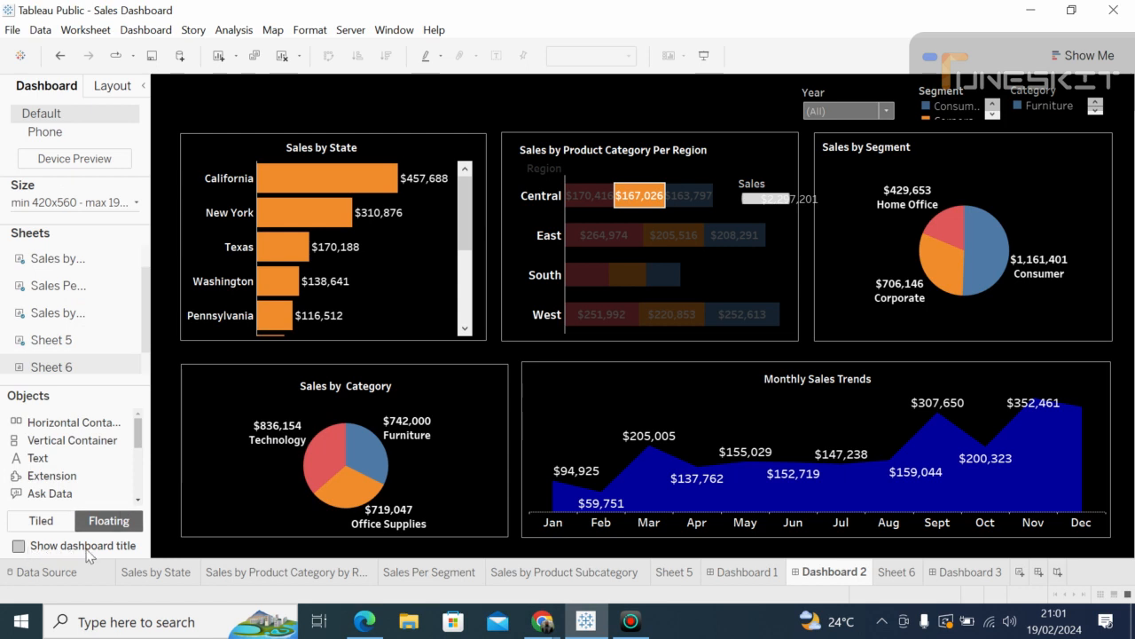
click(19, 545)
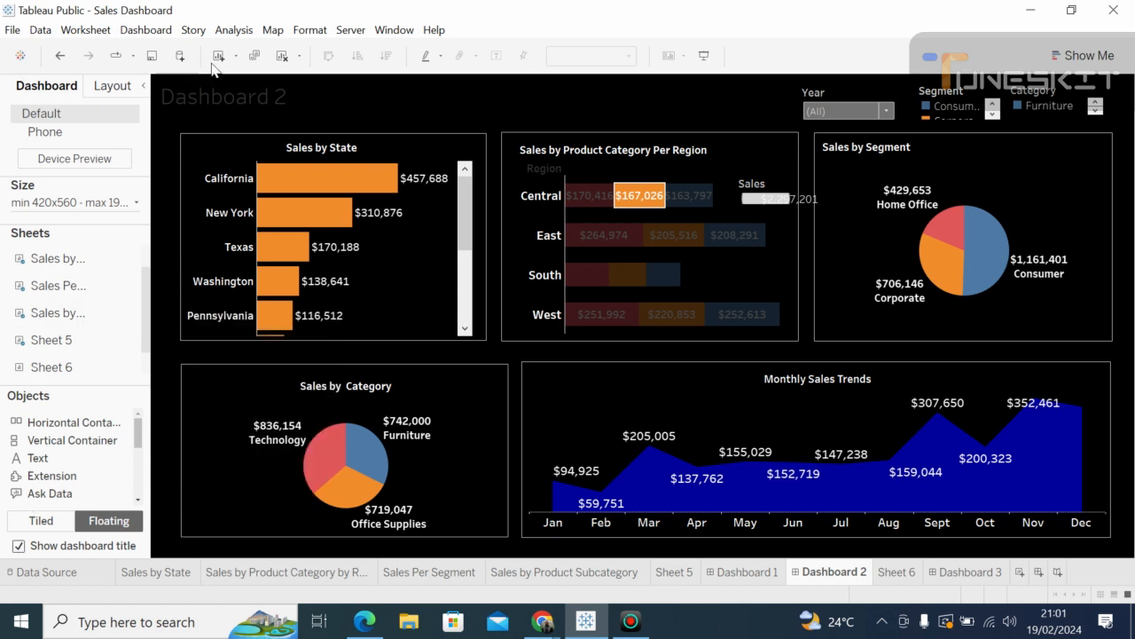
click(202, 99)
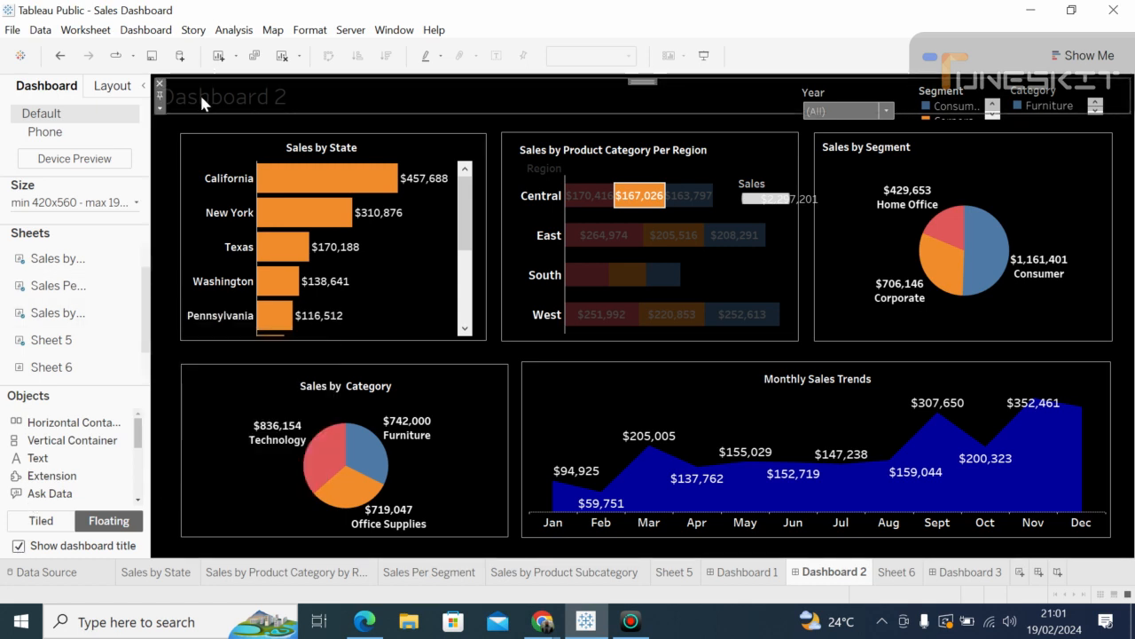
Step: Replace the placeholder title text with 'Sales Perfomance Dashboard'
double_click(201, 99)
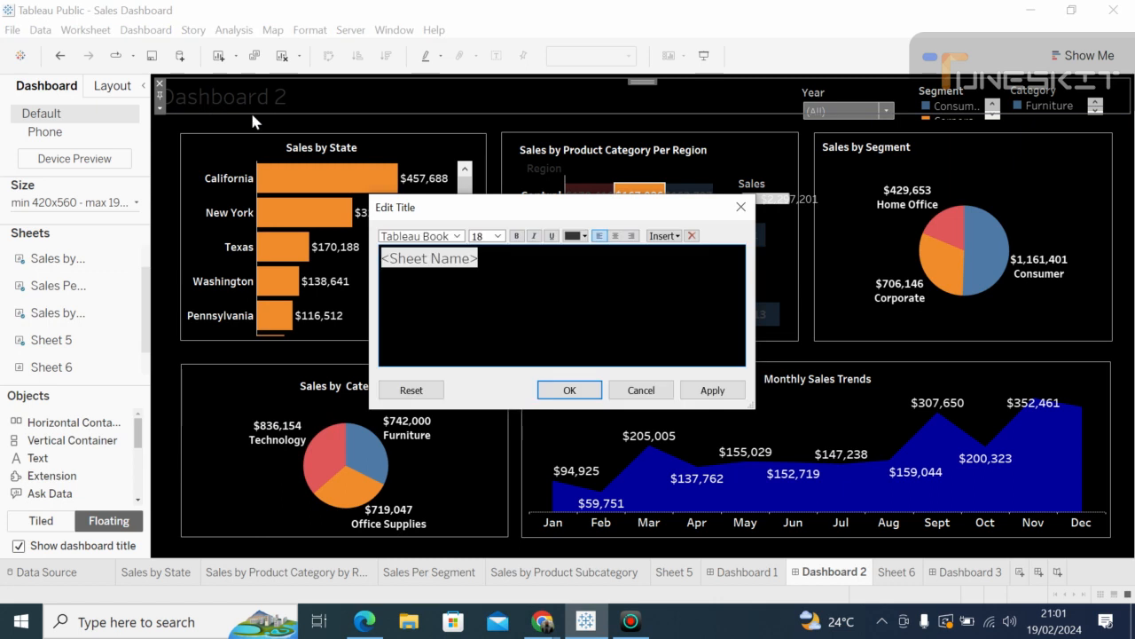
click(479, 262)
key(BackSpace)
key(BackSpace)
key(BackSpace)
key(BackSpace)
key(BackSpace)
key(BackSpace)
key(BackSpace)
key(BackSpace)
key(BackSpace)
key(BackSpace)
key(BackSpace)
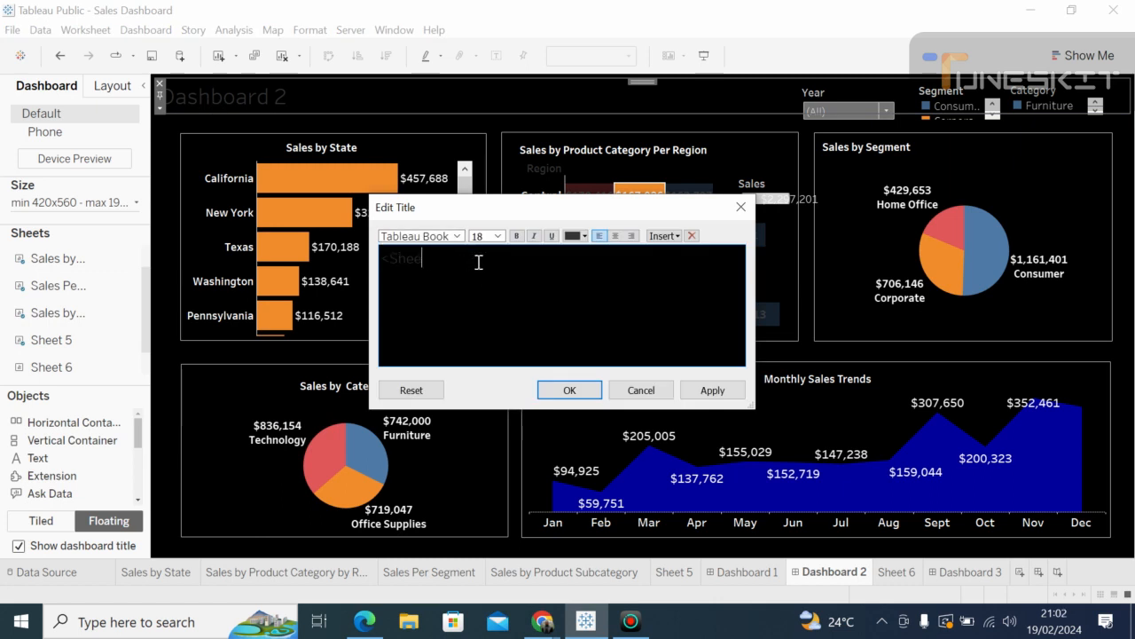
text(Sa)
text(les F)
text(er)
text(form)
text(an)
text(ce Dashb)
text(oard)
Step: Make the title bold, underlined, white Tableau Semibold text and confirm it
drag(583, 263, 378, 268)
click(517, 236)
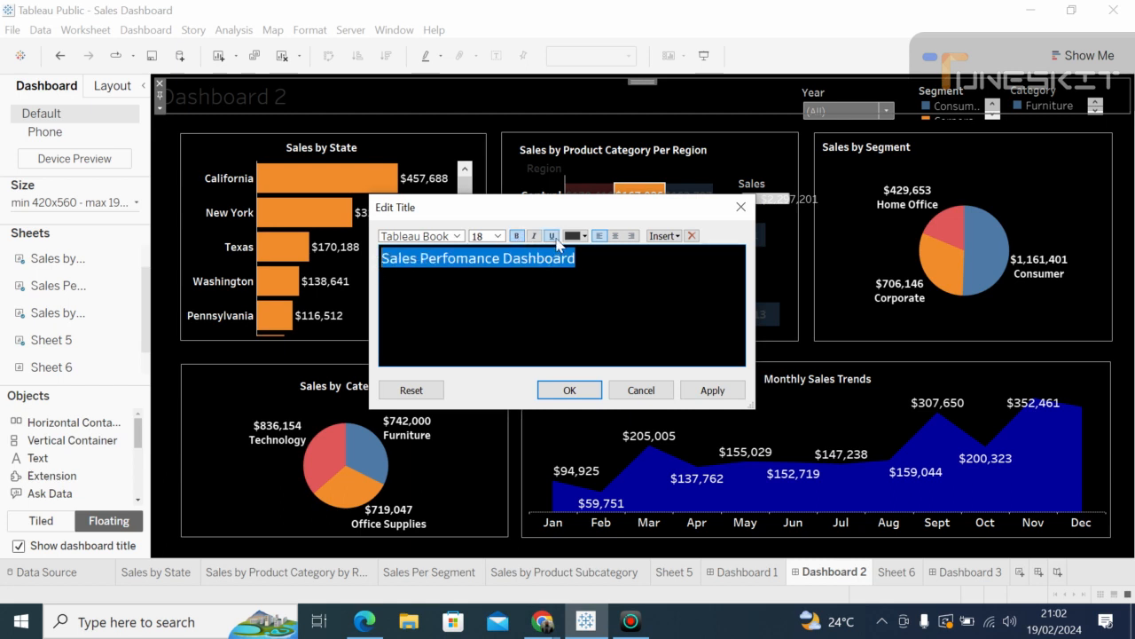
click(552, 236)
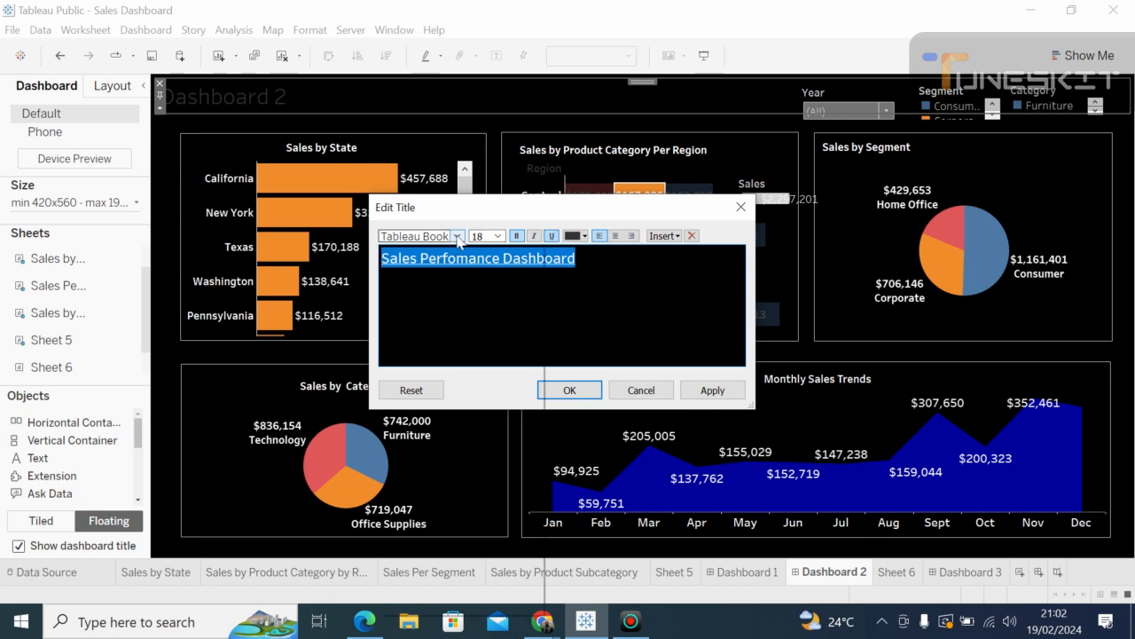
click(583, 236)
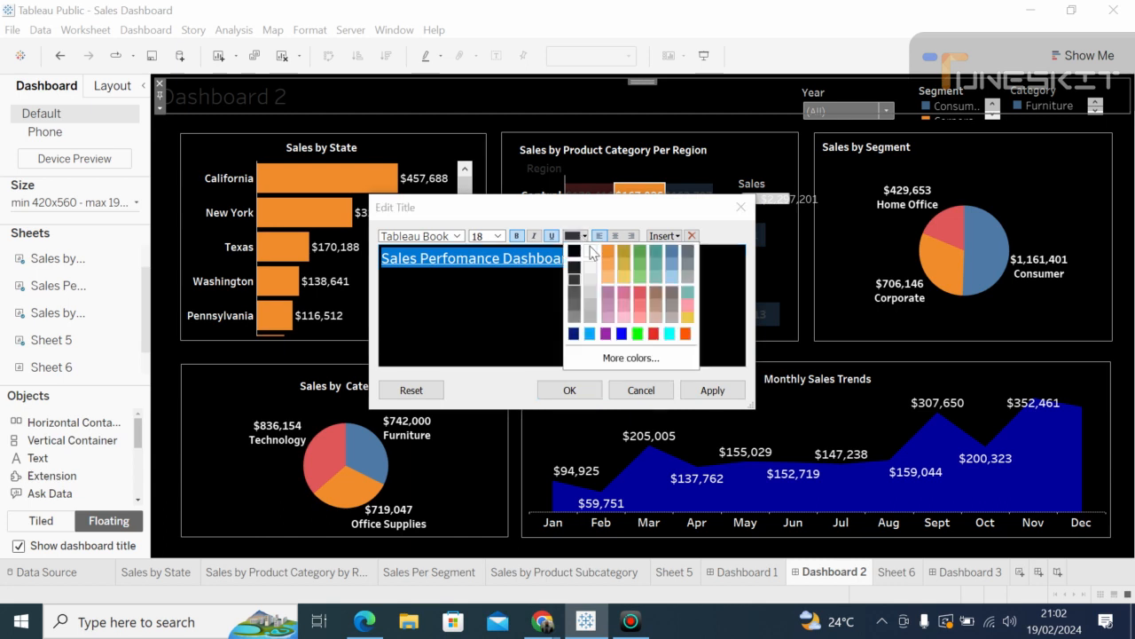
click(590, 251)
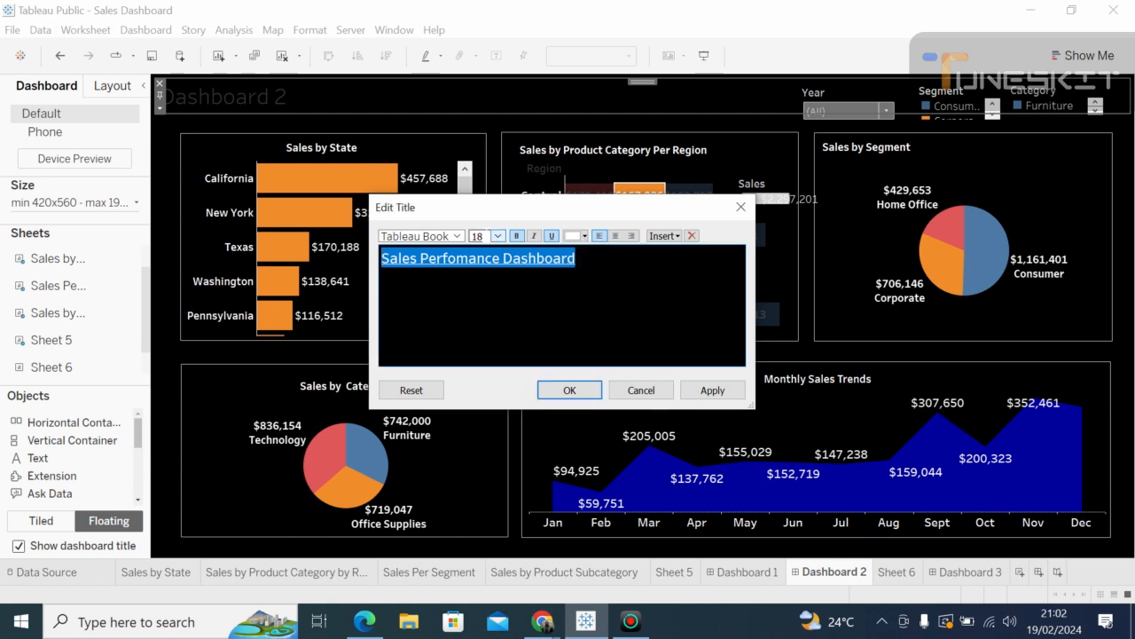
click(461, 236)
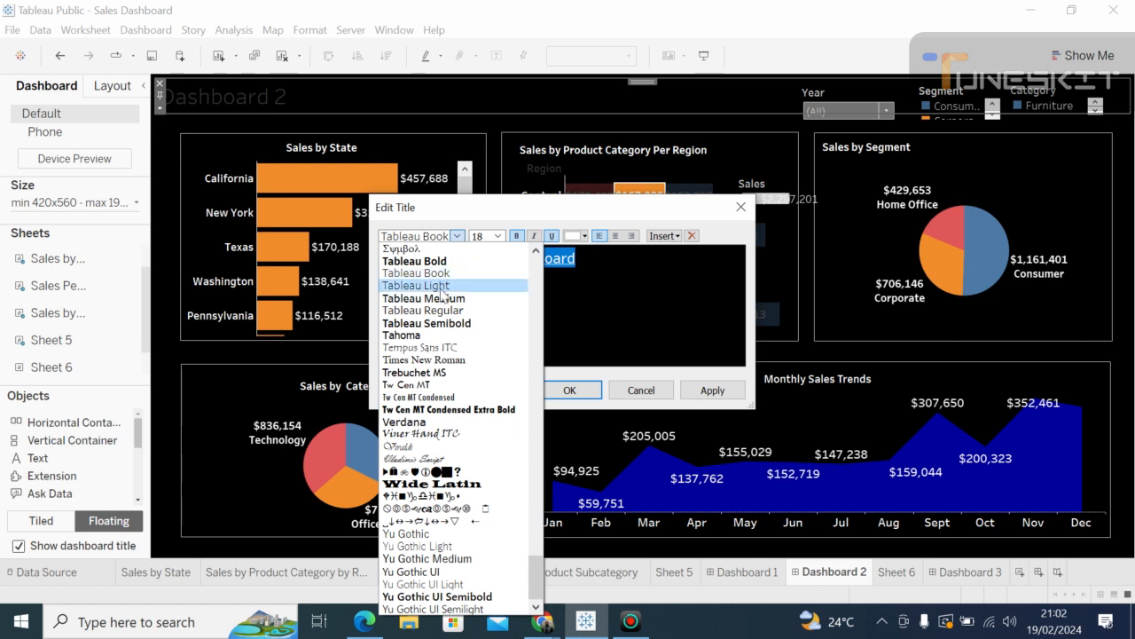
click(437, 324)
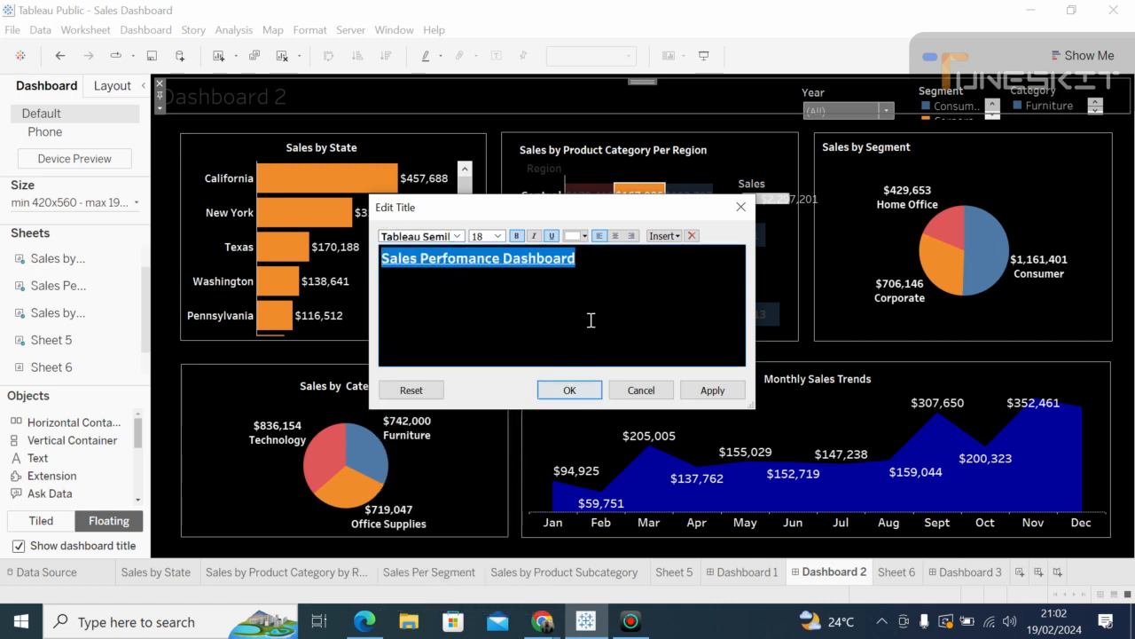
click(561, 390)
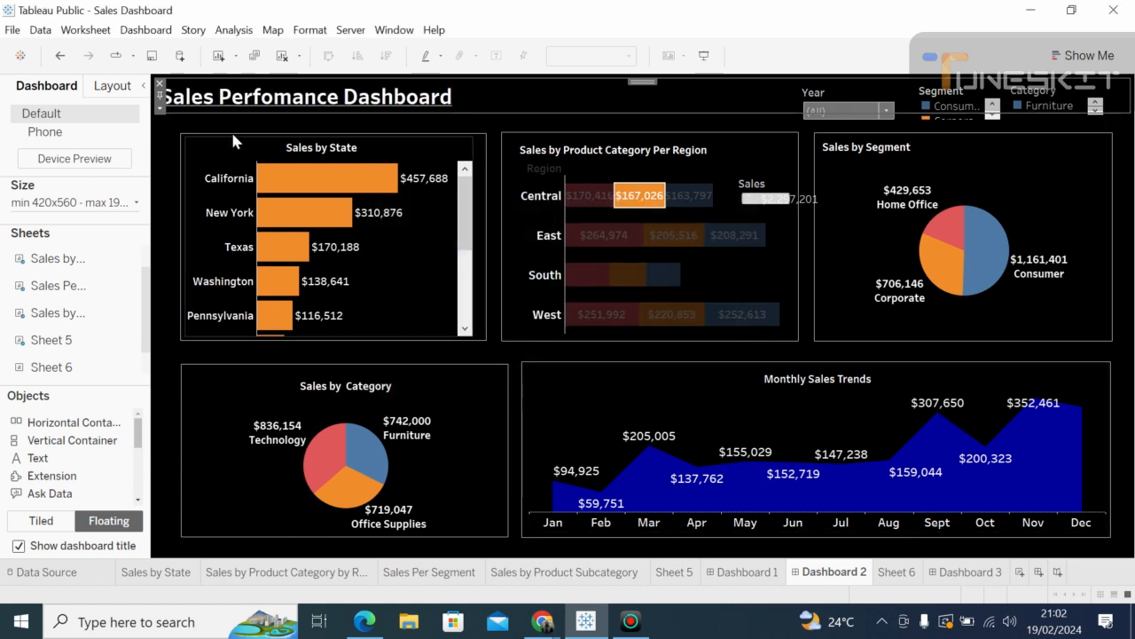
click(1125, 155)
click(768, 97)
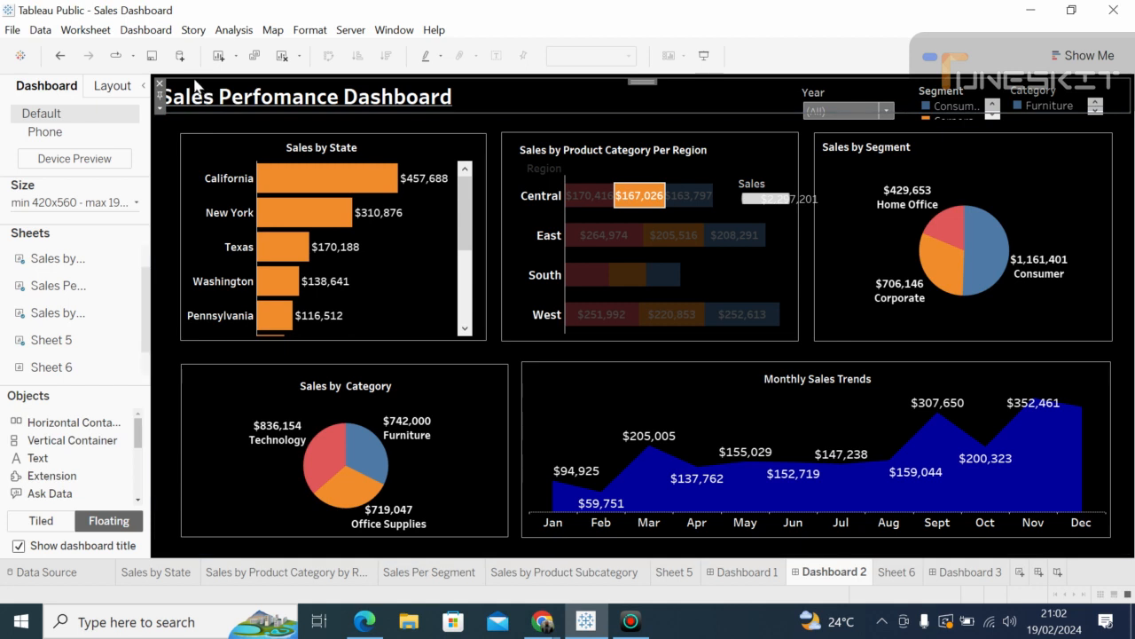
Step: Collapse the side pane to give the dashboard charts more room
click(145, 83)
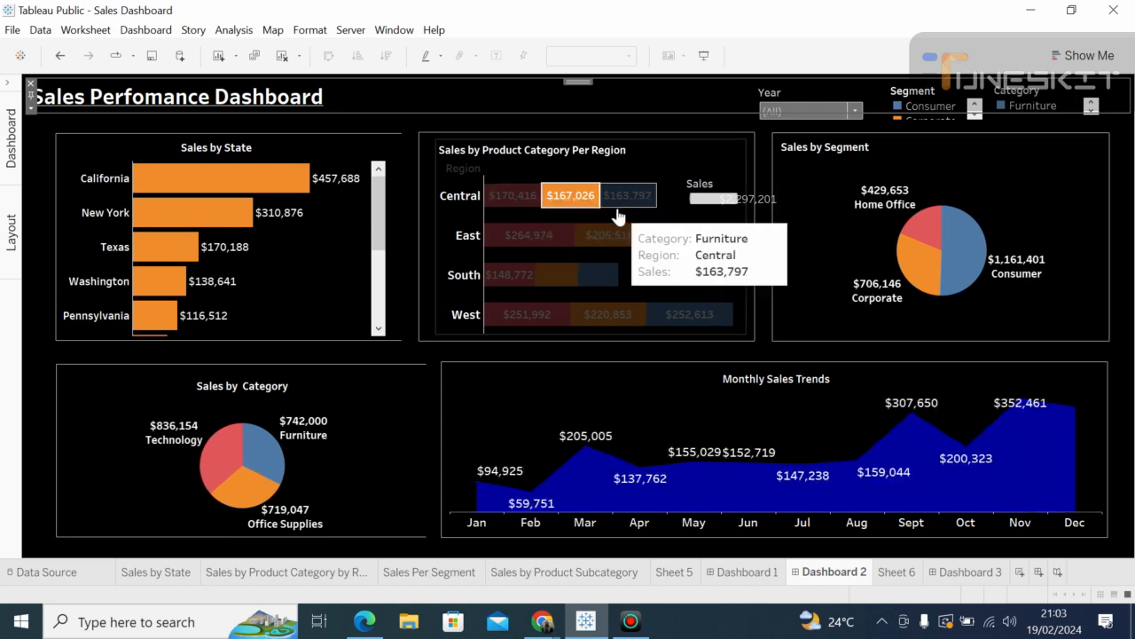
click(505, 196)
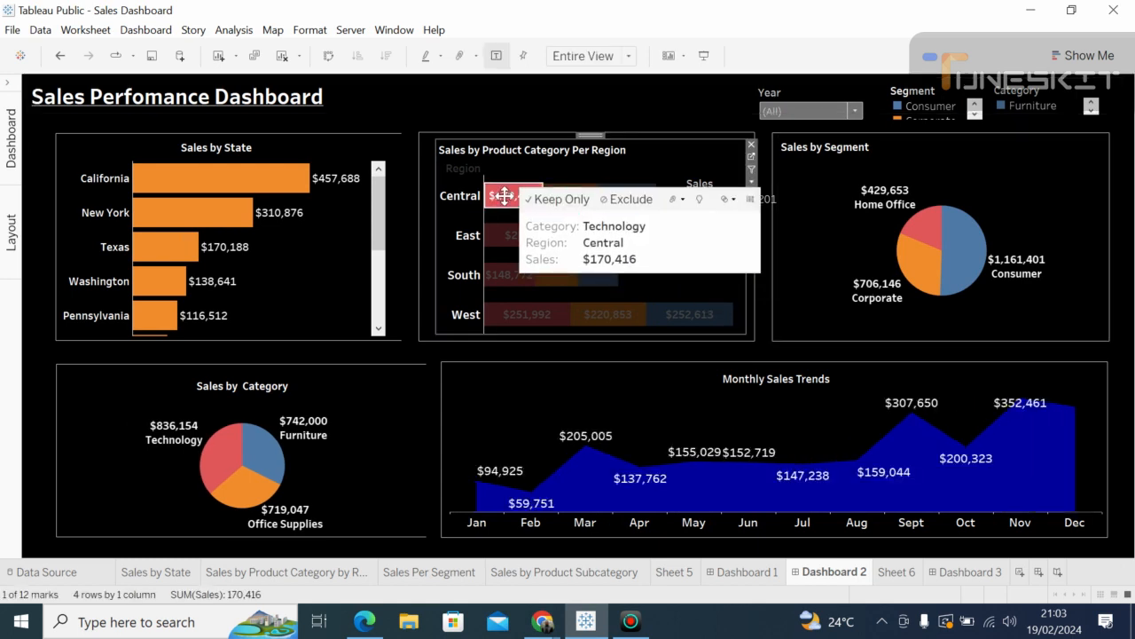
click(503, 238)
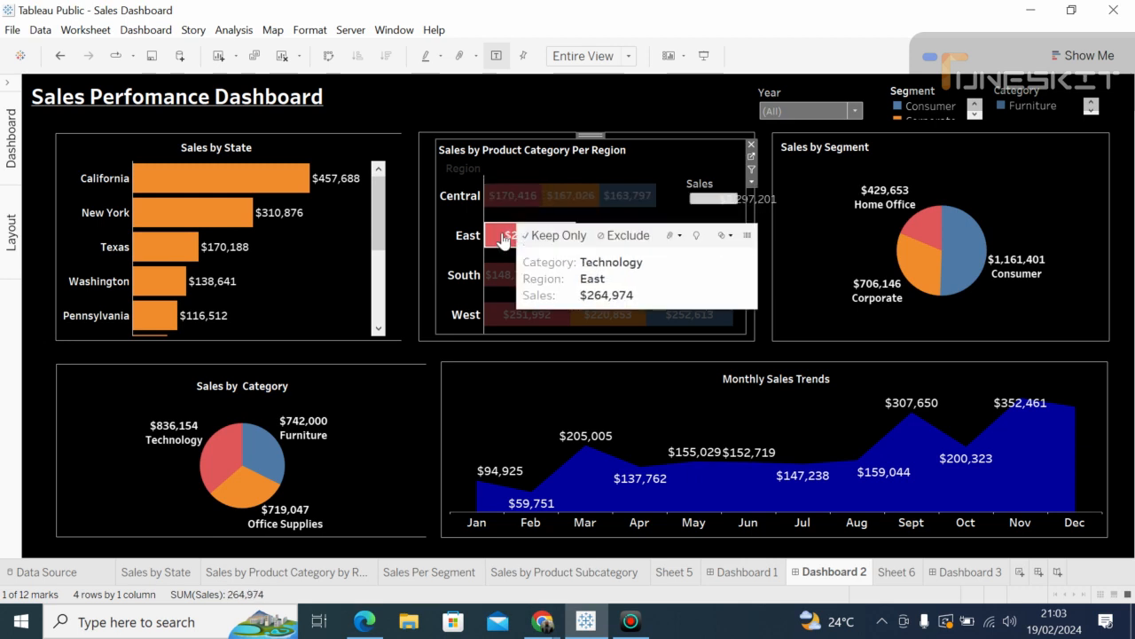
click(502, 238)
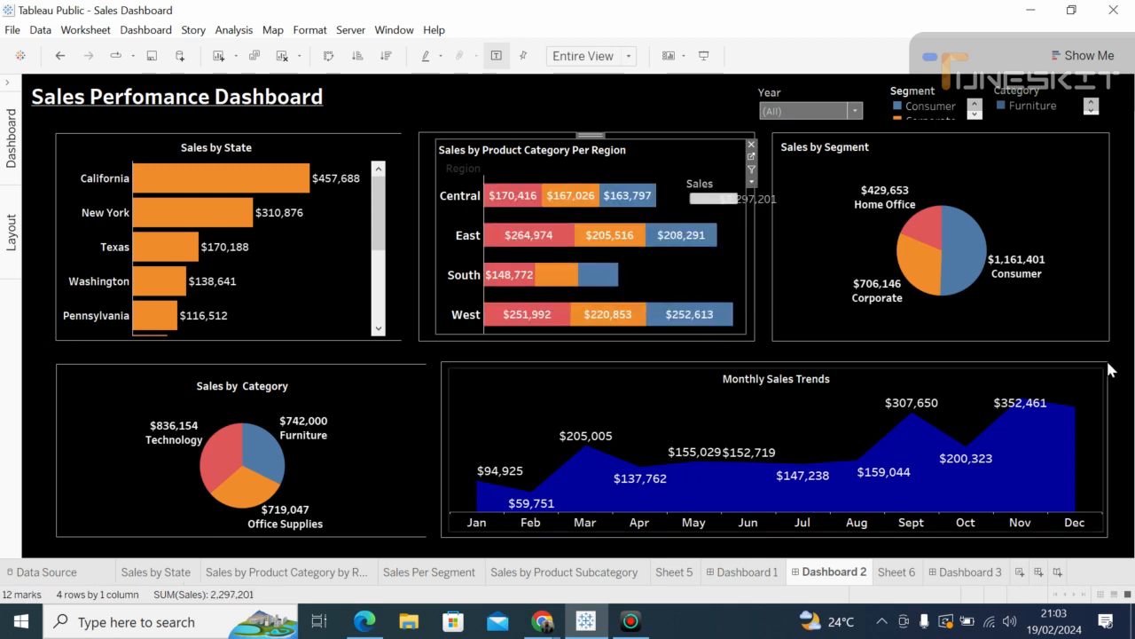
Step: Remove the Sales colour legend that overlapped the region chart
click(730, 199)
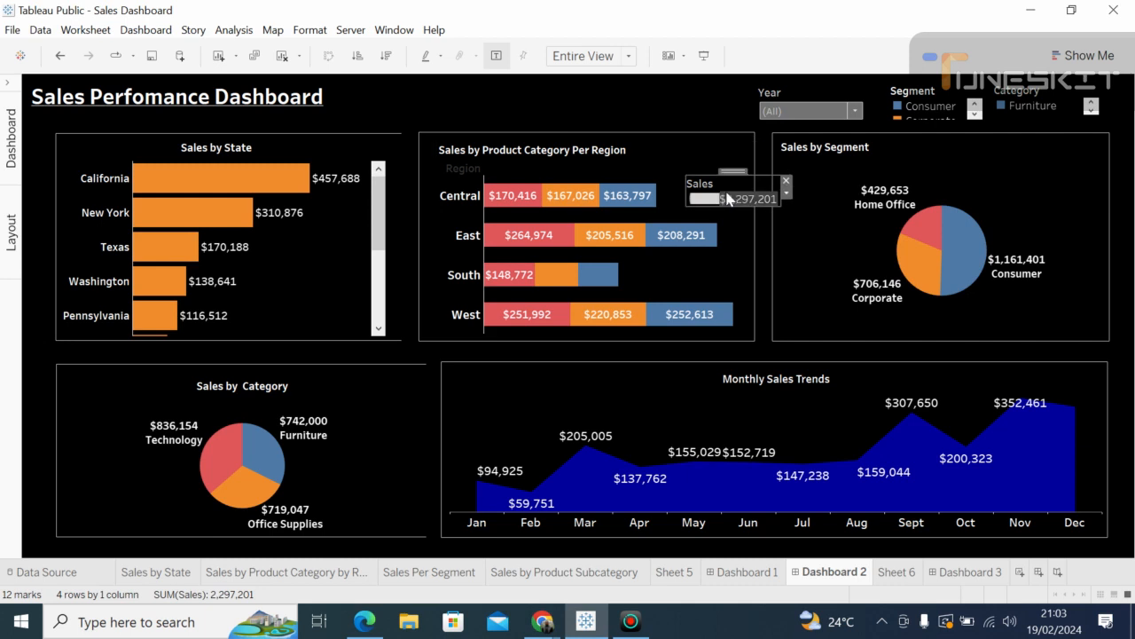
click(786, 181)
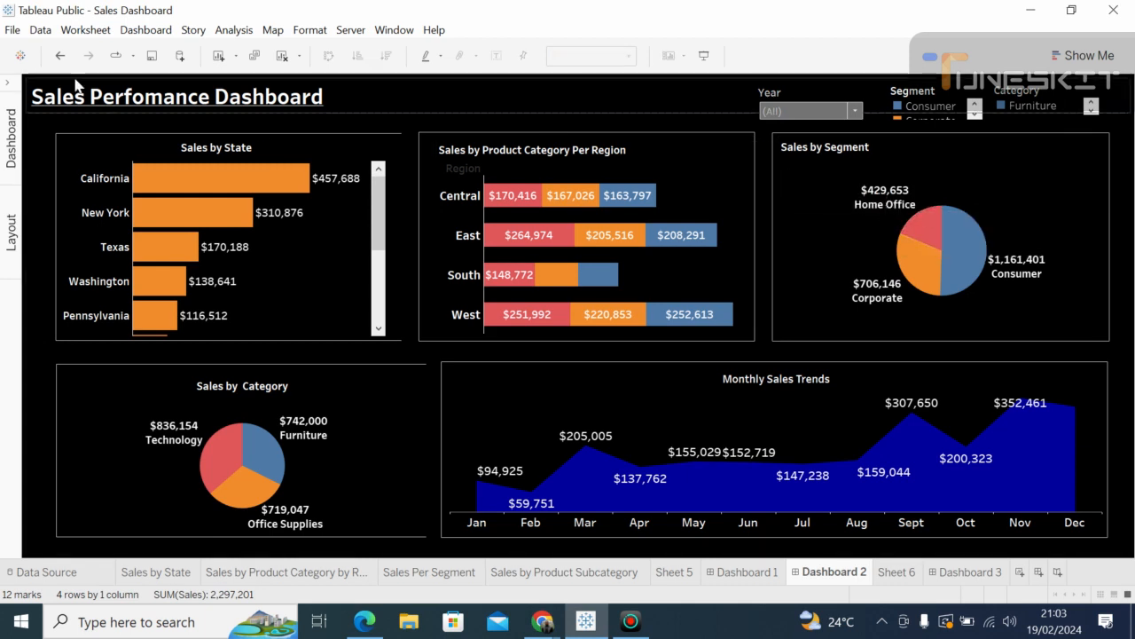
click(47, 102)
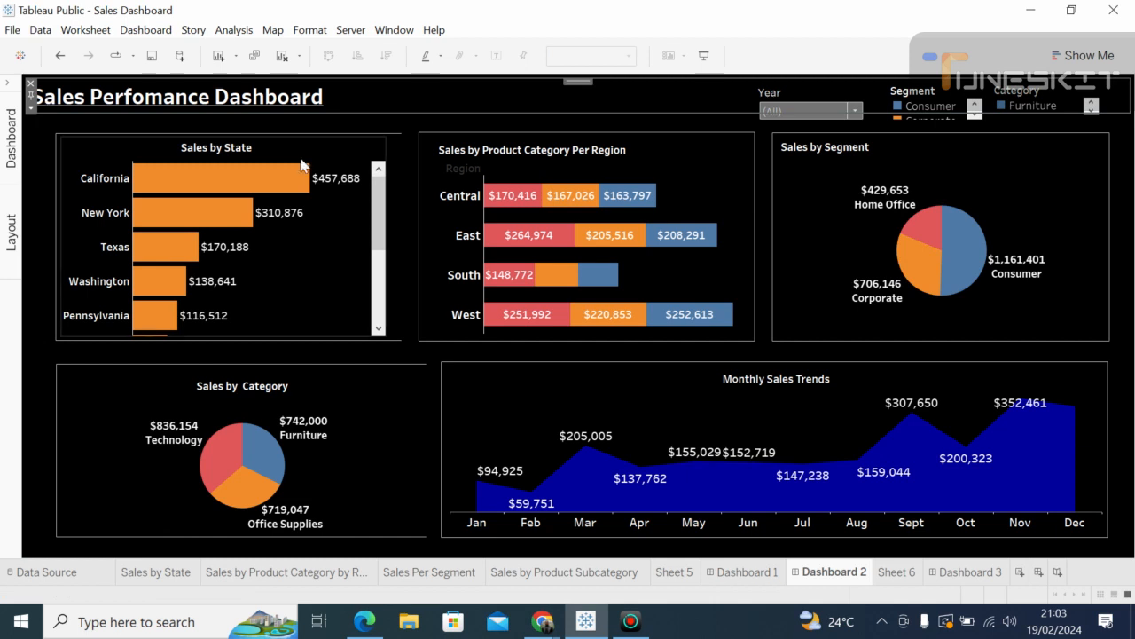
click(1130, 169)
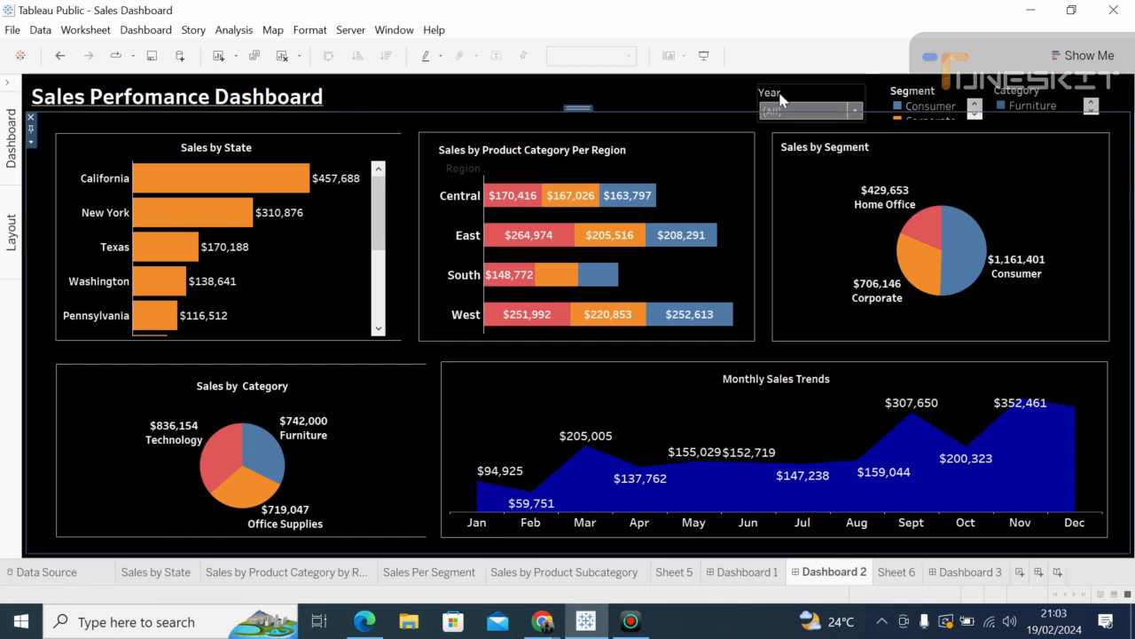
Step: Shift the Year filter left and arrange the Segment legend items in a single row
click(782, 92)
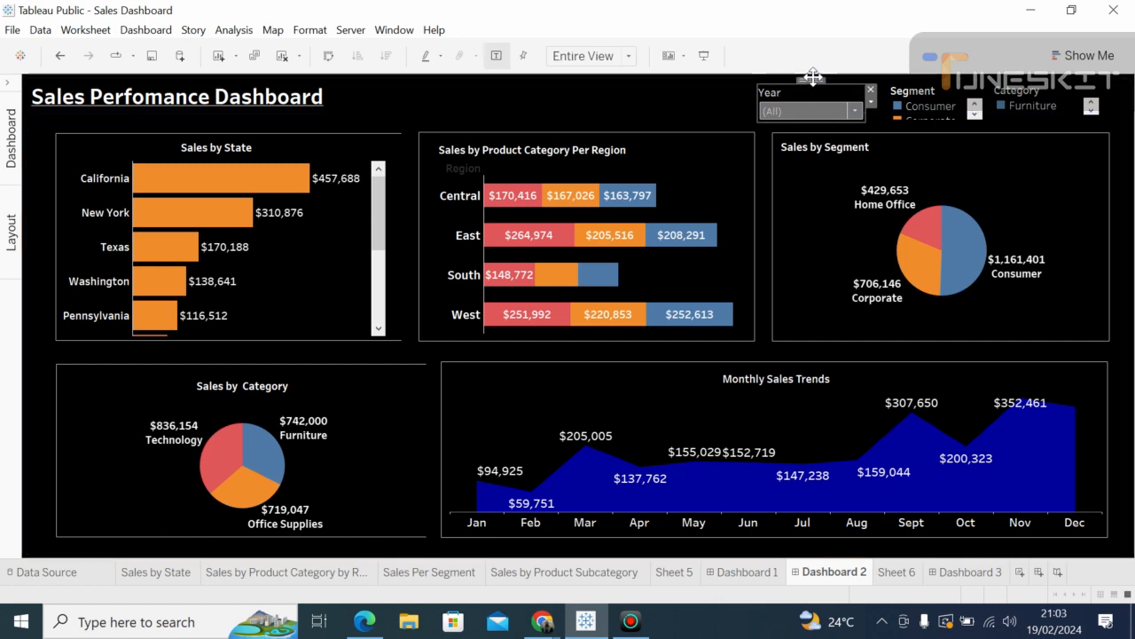
drag(792, 83, 659, 84)
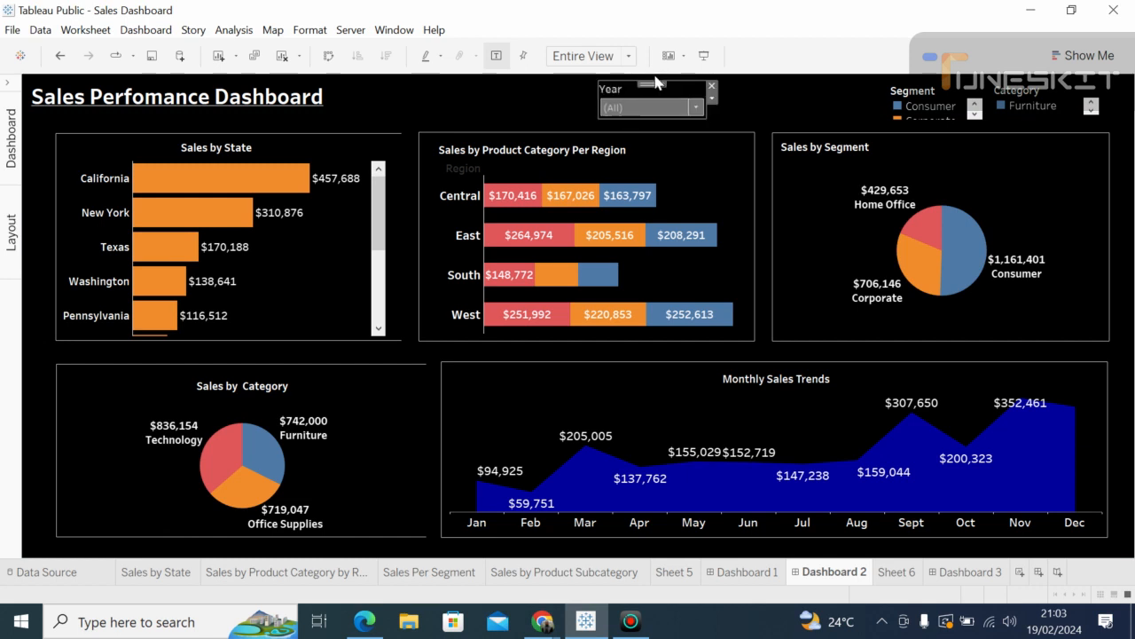
click(927, 93)
right_click(927, 93)
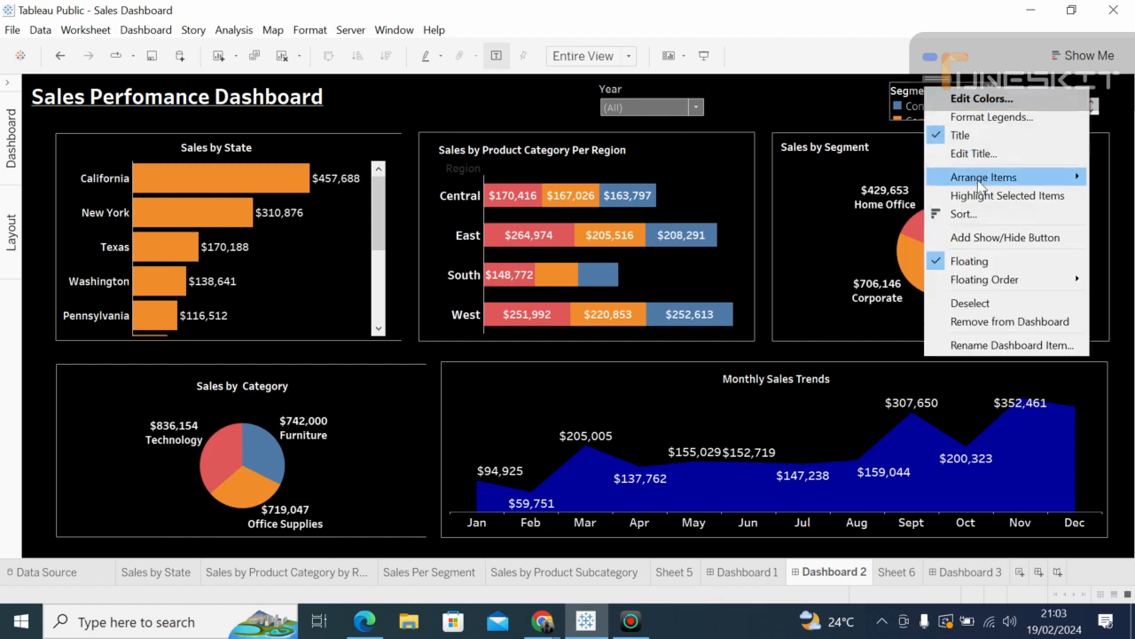
mouse_move(979, 182)
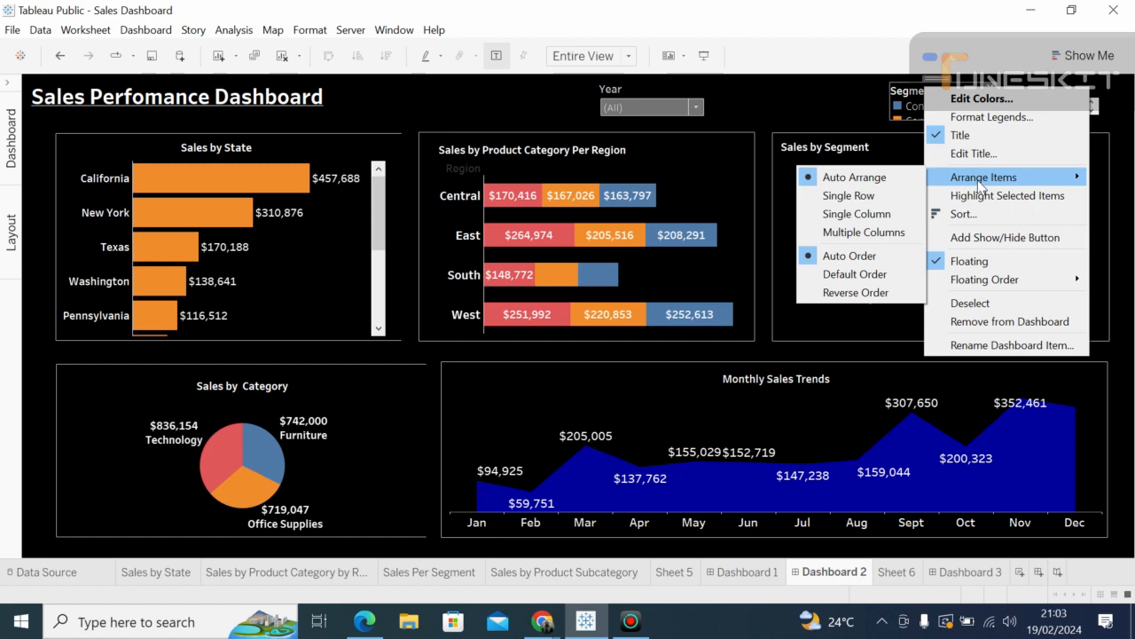
click(865, 196)
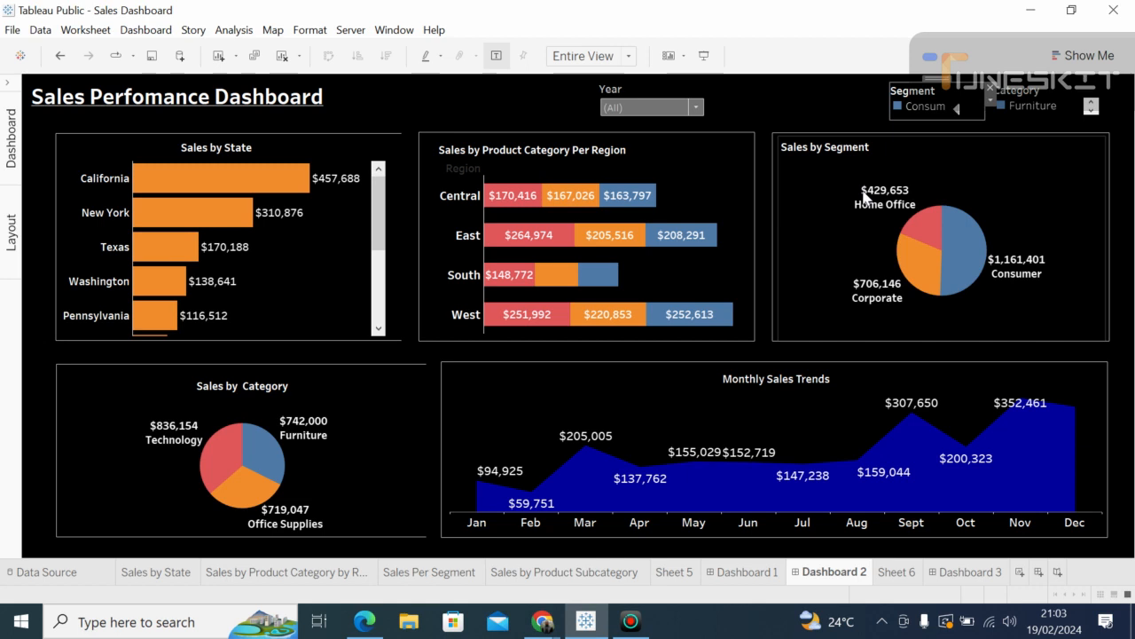
drag(881, 107, 732, 98)
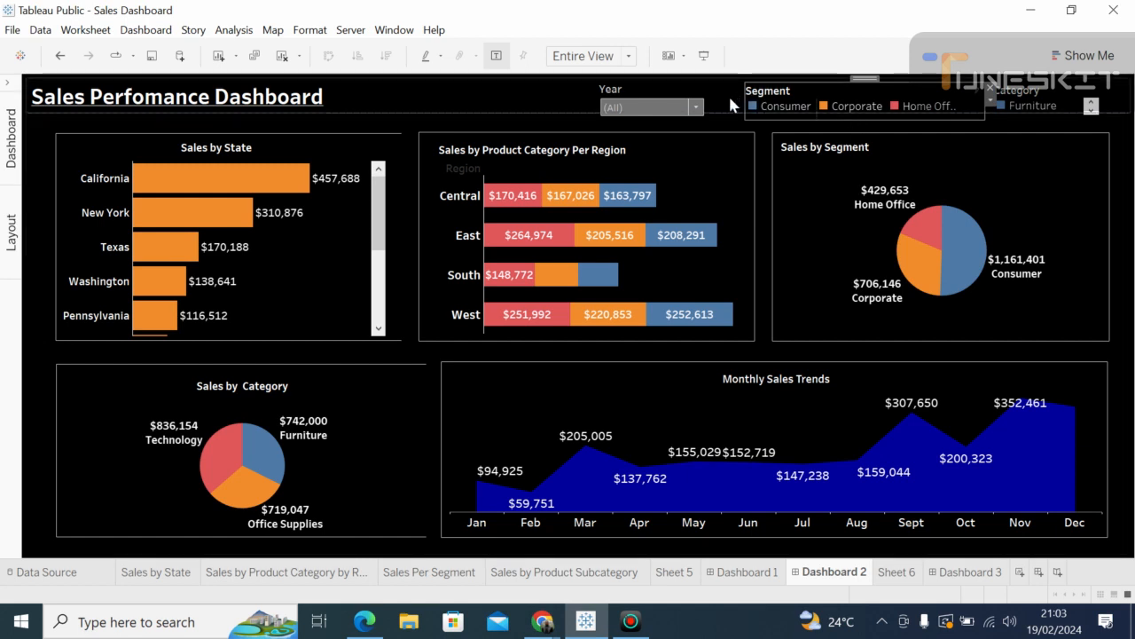
click(728, 94)
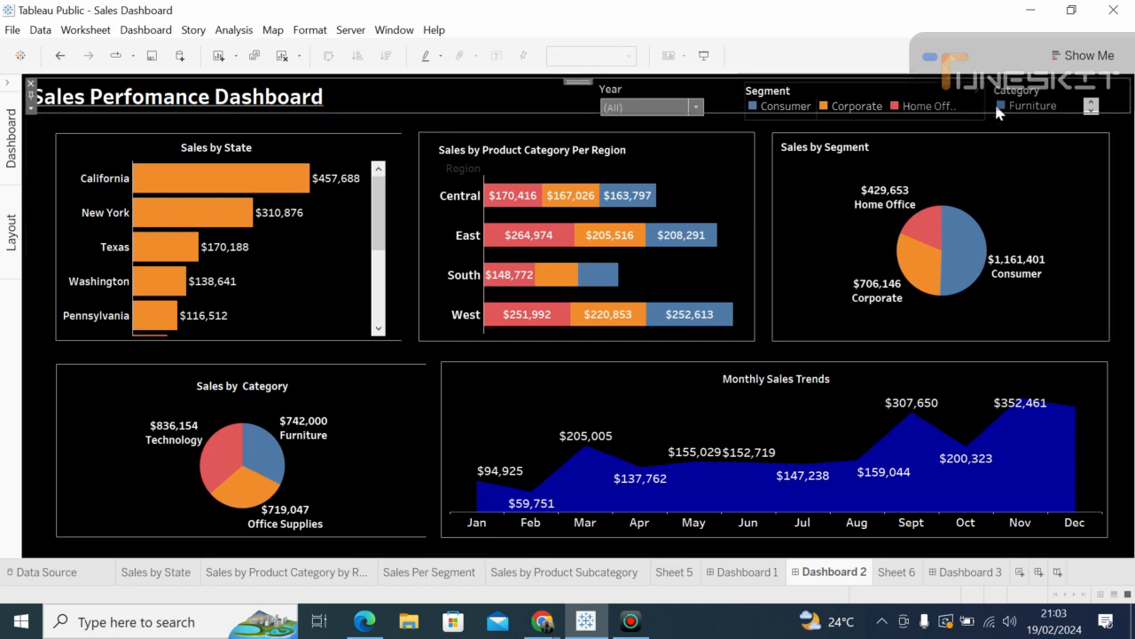
click(1035, 107)
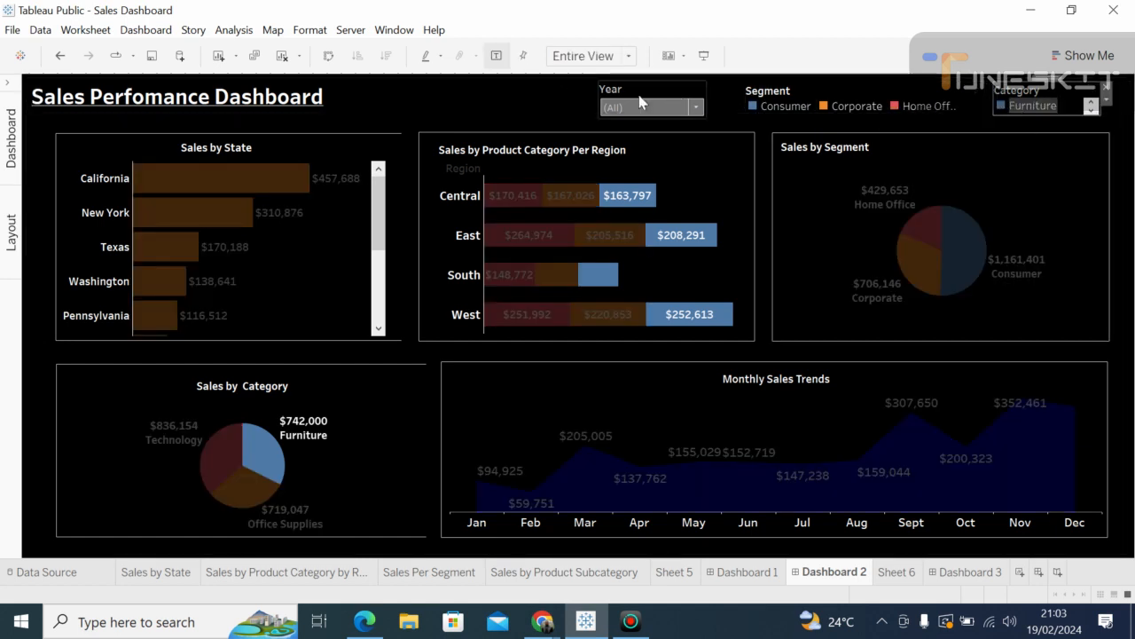
Step: Line up Year, a slightly shorter Segment legend, and Category side by side across the header
click(635, 94)
drag(652, 84, 592, 83)
click(801, 86)
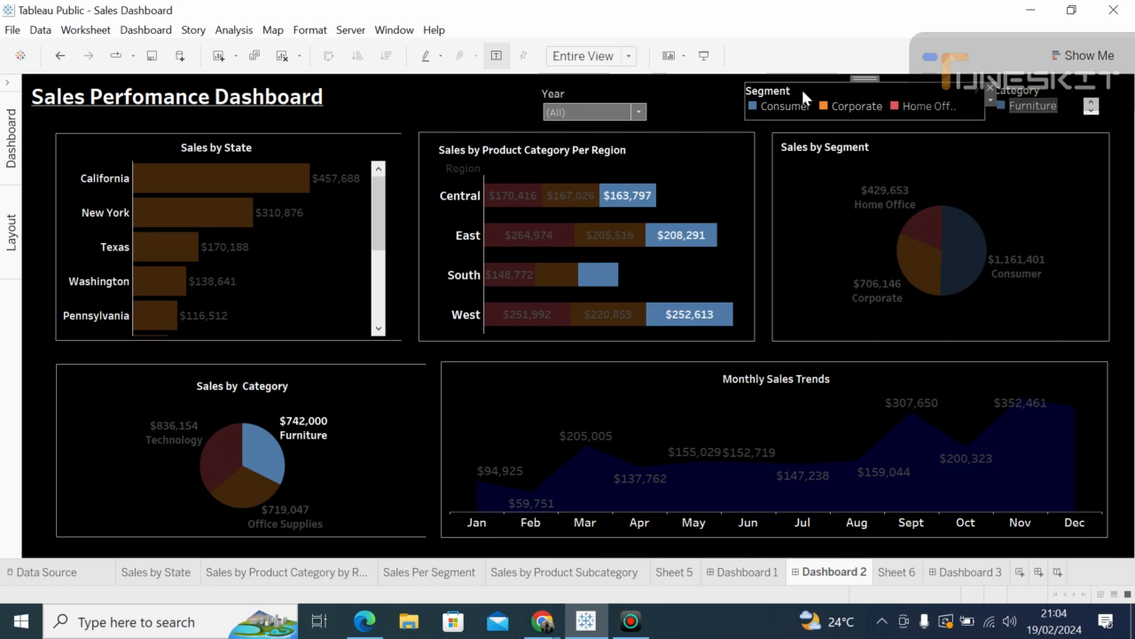
drag(867, 78, 781, 82)
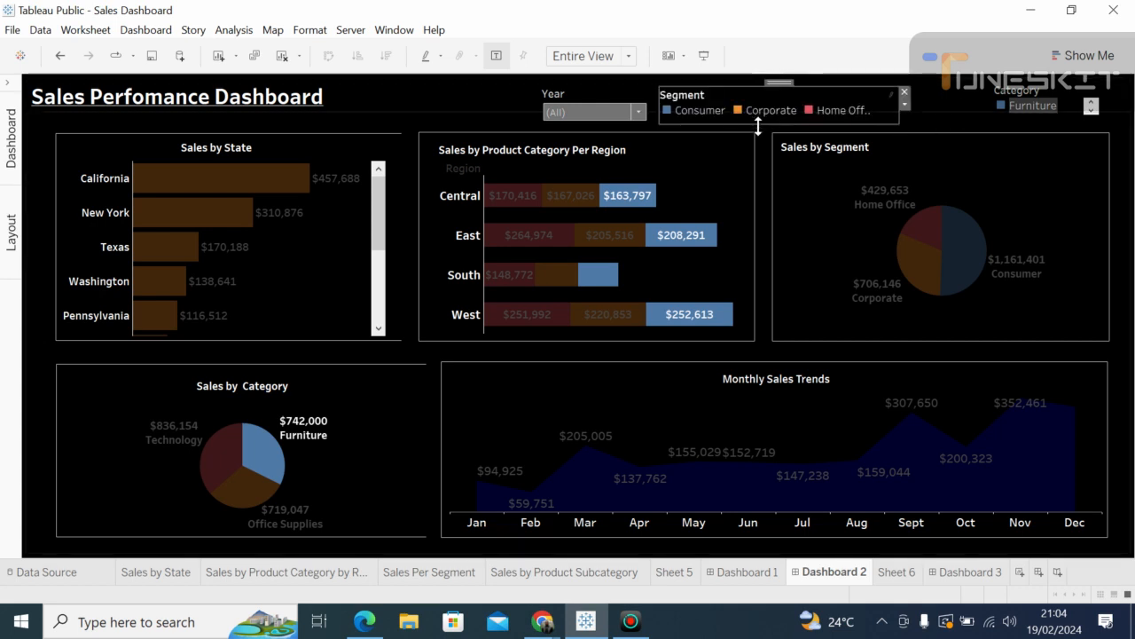
drag(754, 124, 753, 123)
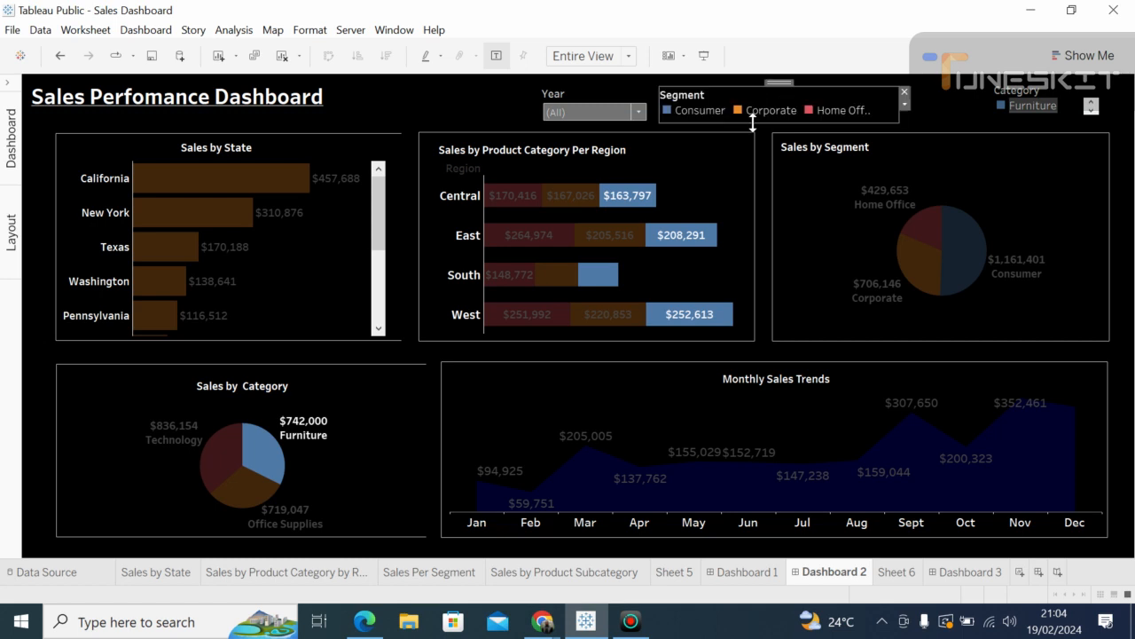
click(1032, 103)
drag(1053, 75, 973, 93)
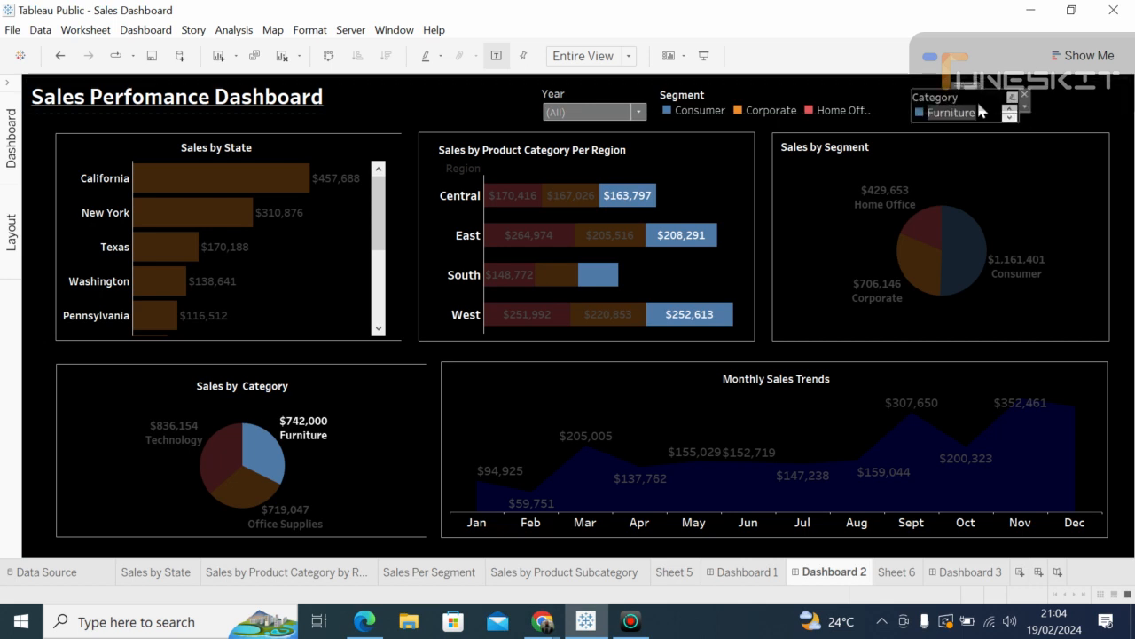
Step: Arrange the Category legend in a single row, widen it and move it to the top-right corner
right_click(978, 104)
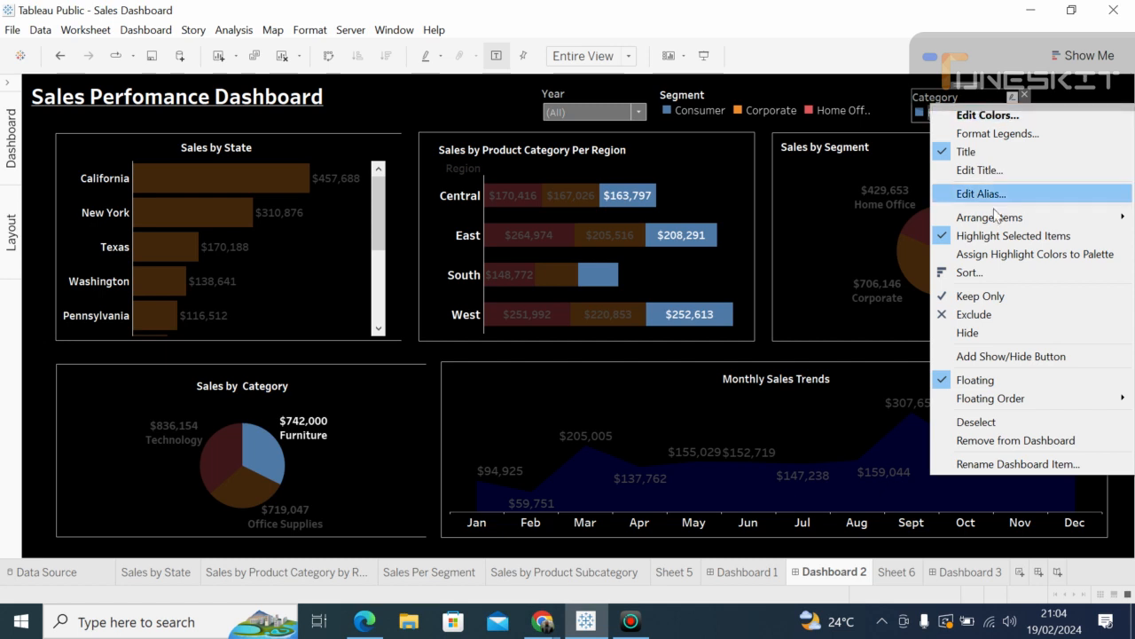
mouse_move(996, 221)
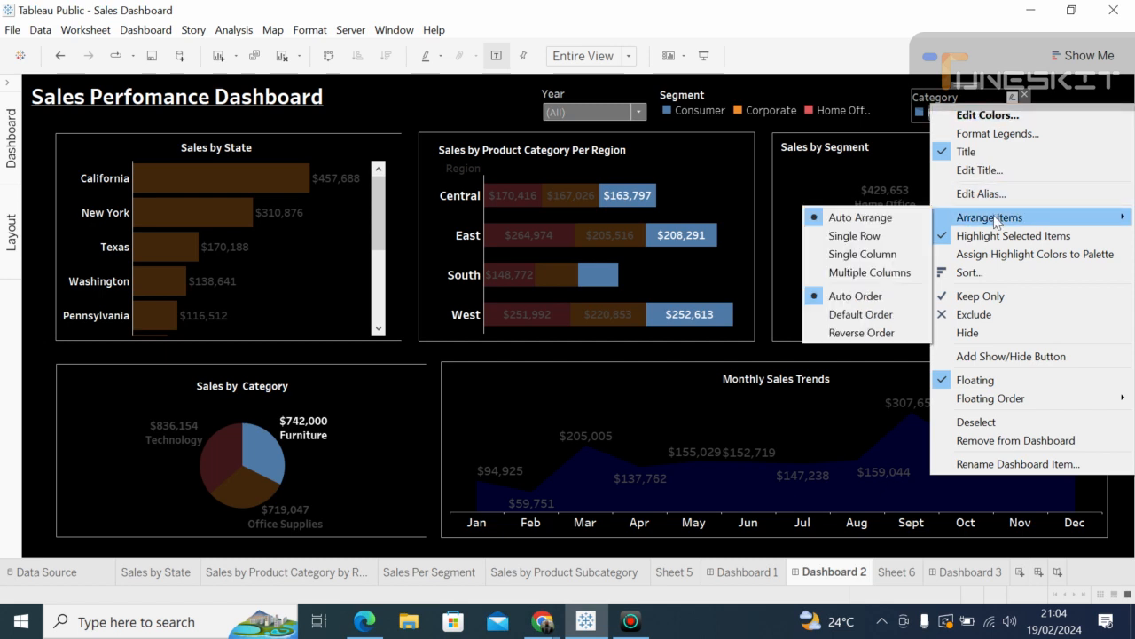
click(857, 236)
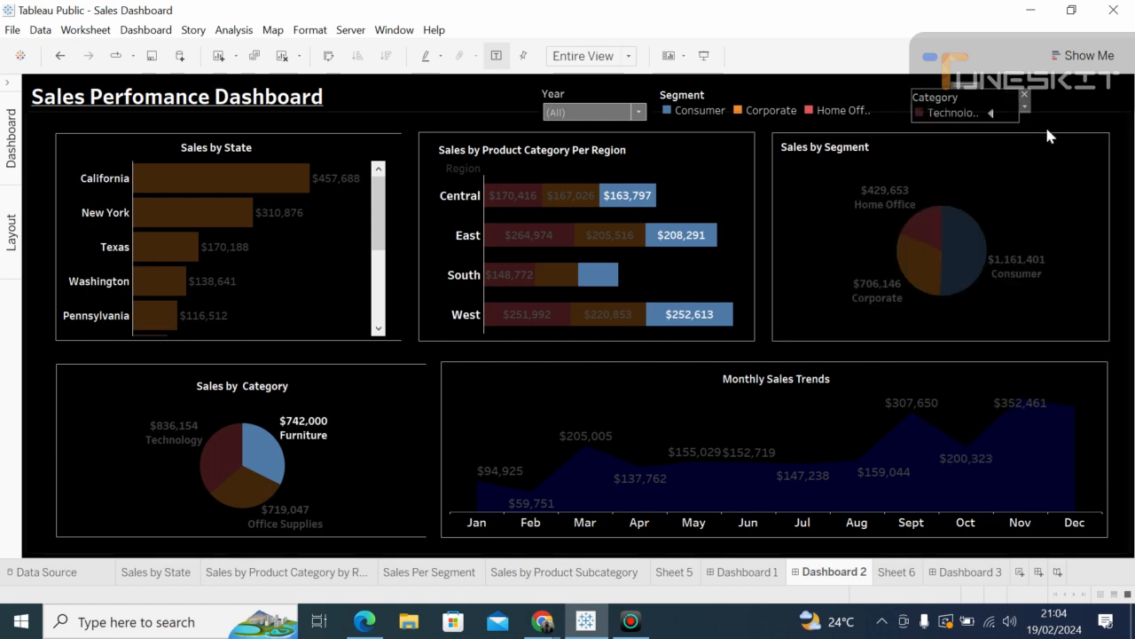
drag(911, 100, 882, 104)
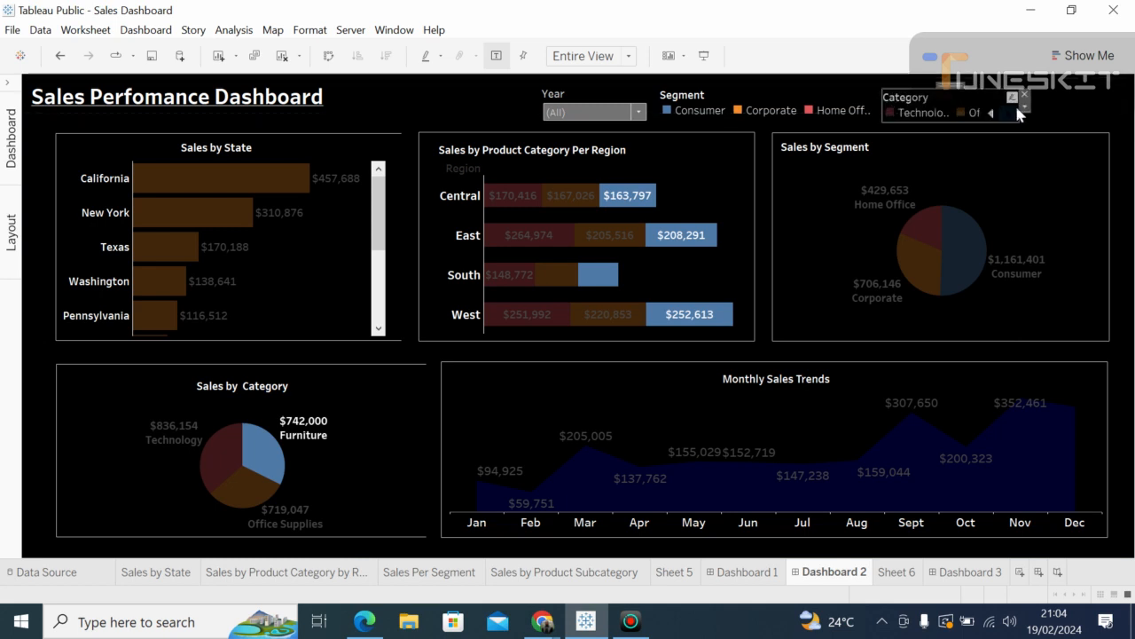
drag(1022, 111, 1102, 122)
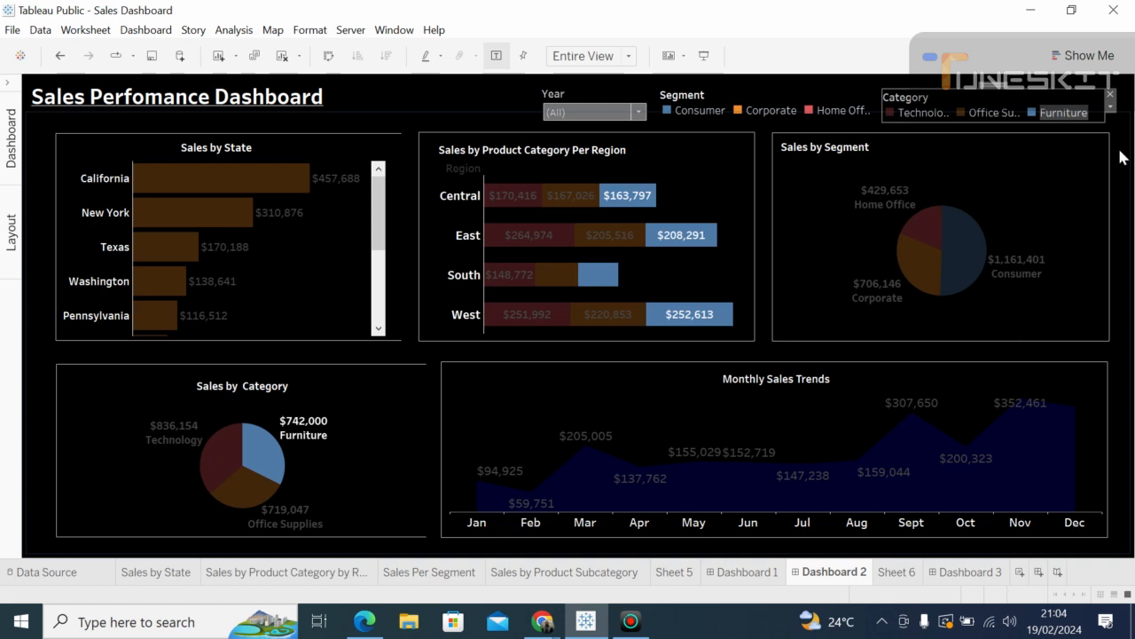
click(1119, 157)
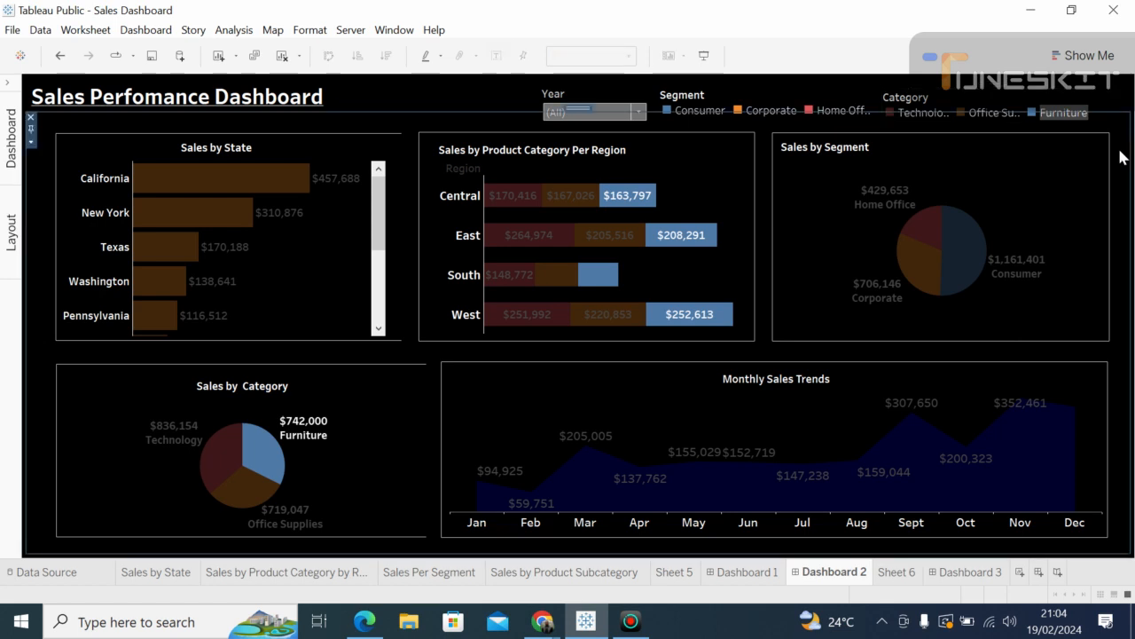
Step: Hide the Category legend's title
click(909, 100)
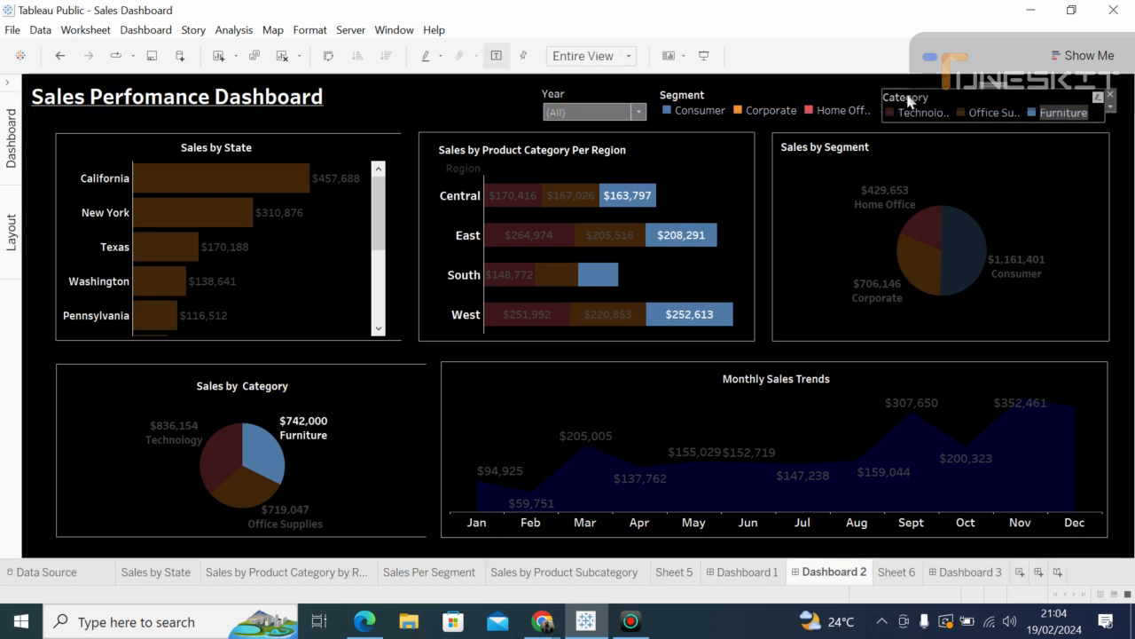
right_click(908, 100)
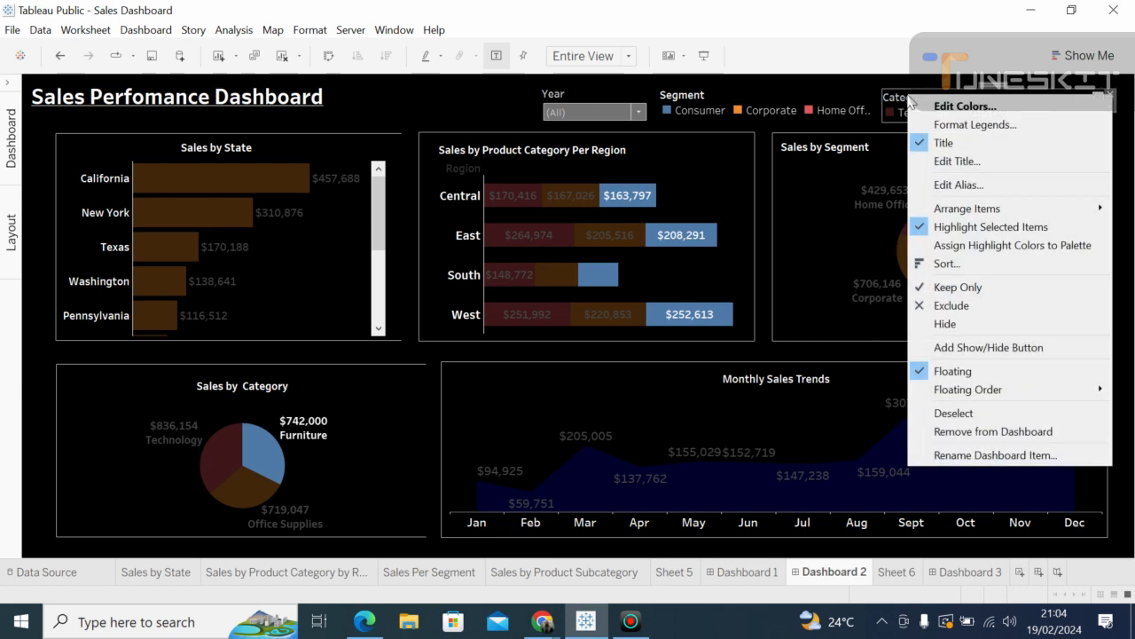
click(923, 143)
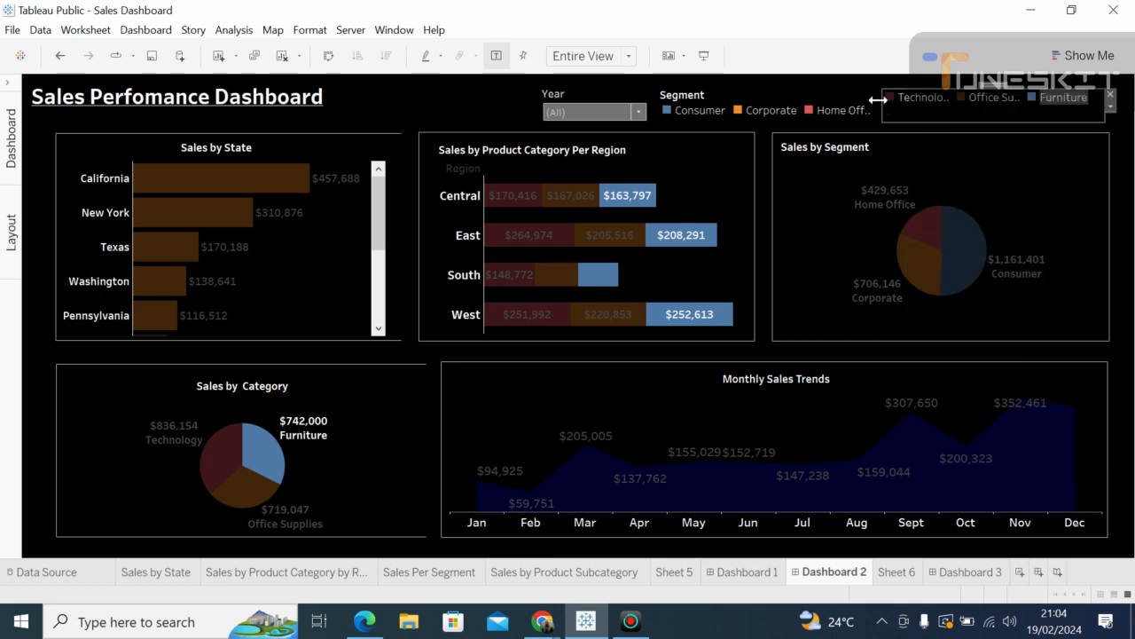
Step: Hide the Segment legend's title so its items line up with Category, then review the Year filter's years
click(796, 104)
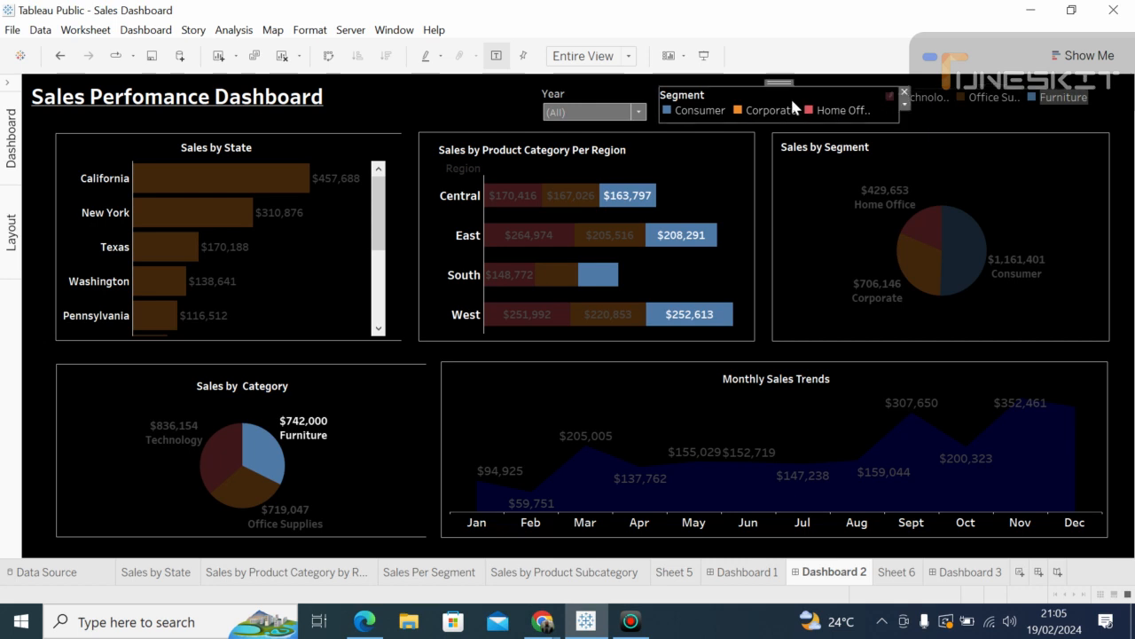
right_click(746, 101)
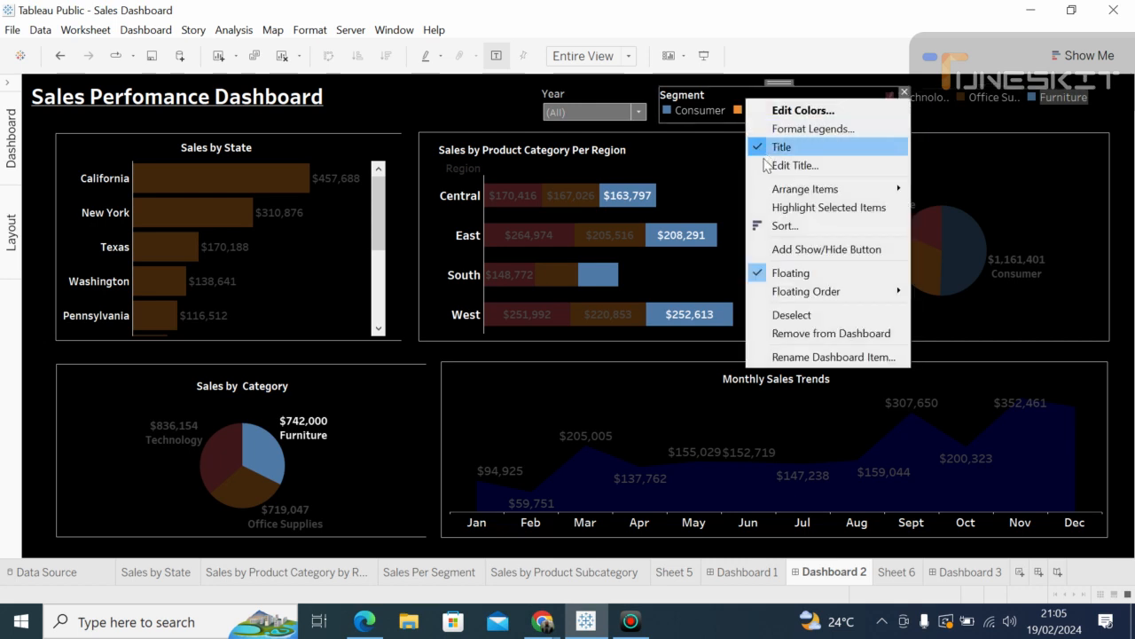
click(781, 147)
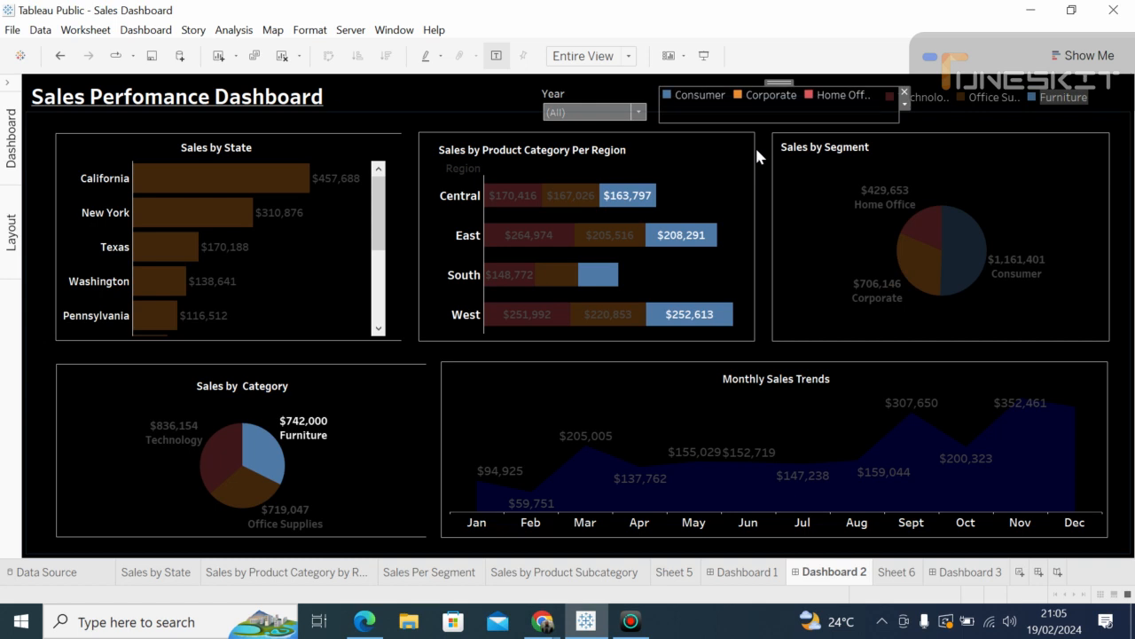
click(584, 101)
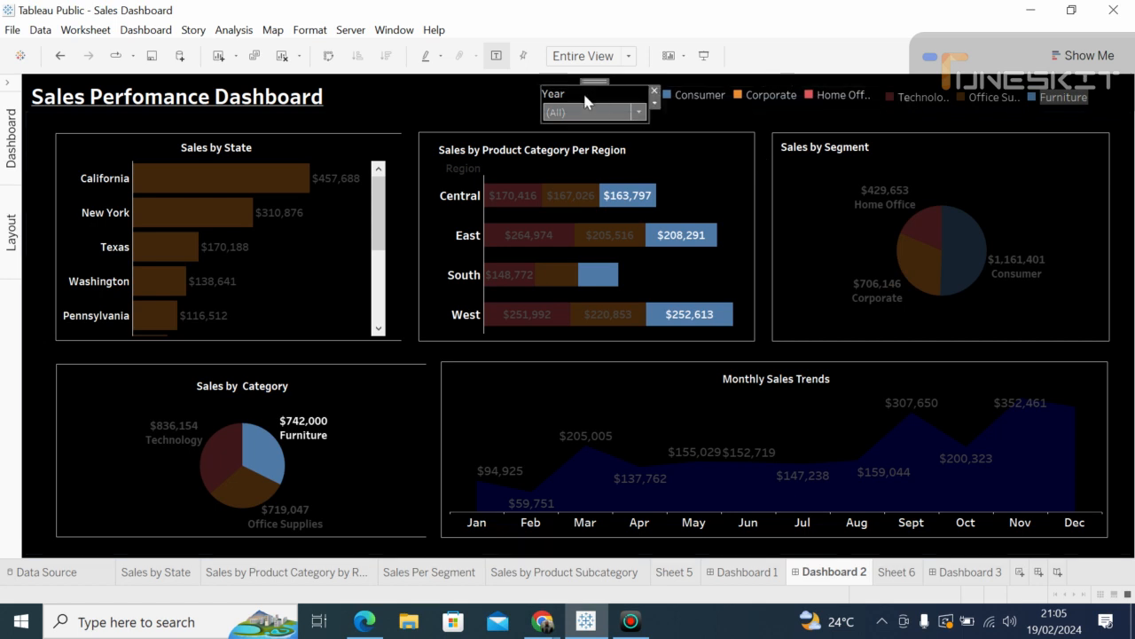
click(571, 113)
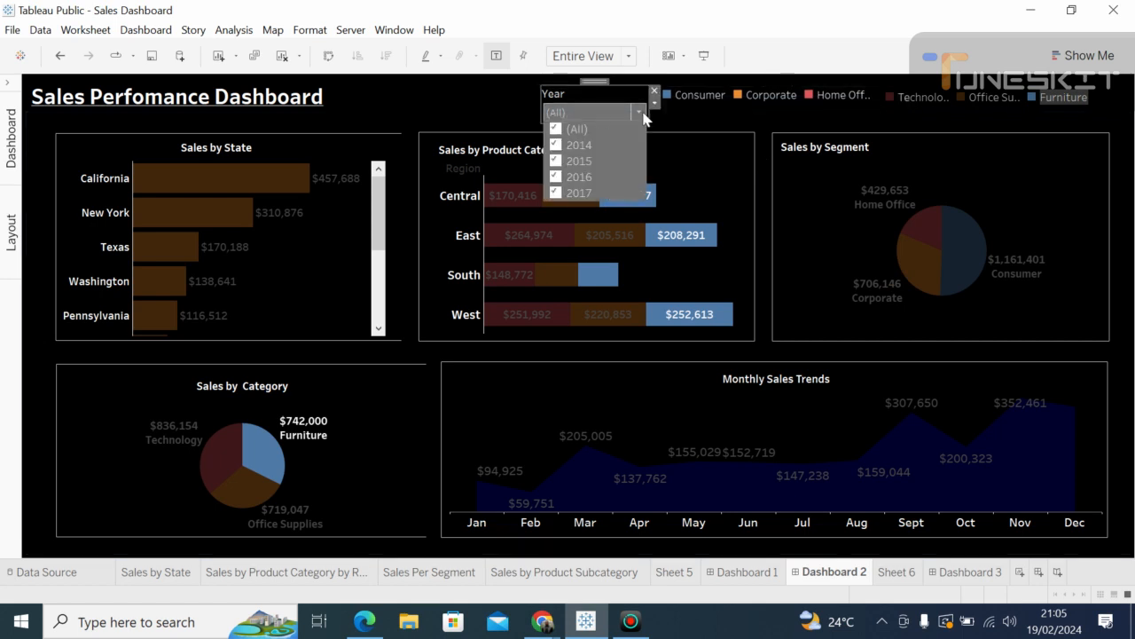
click(685, 103)
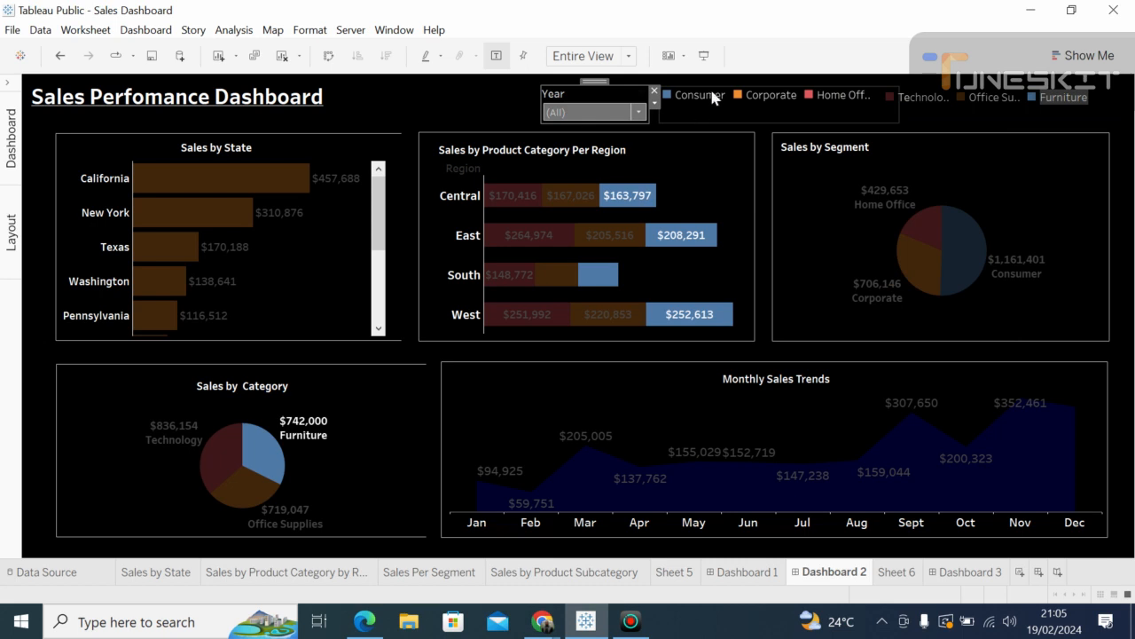
Step: Bring up the Format Dashboard settings for the whole dashboard
mouse_move(713, 96)
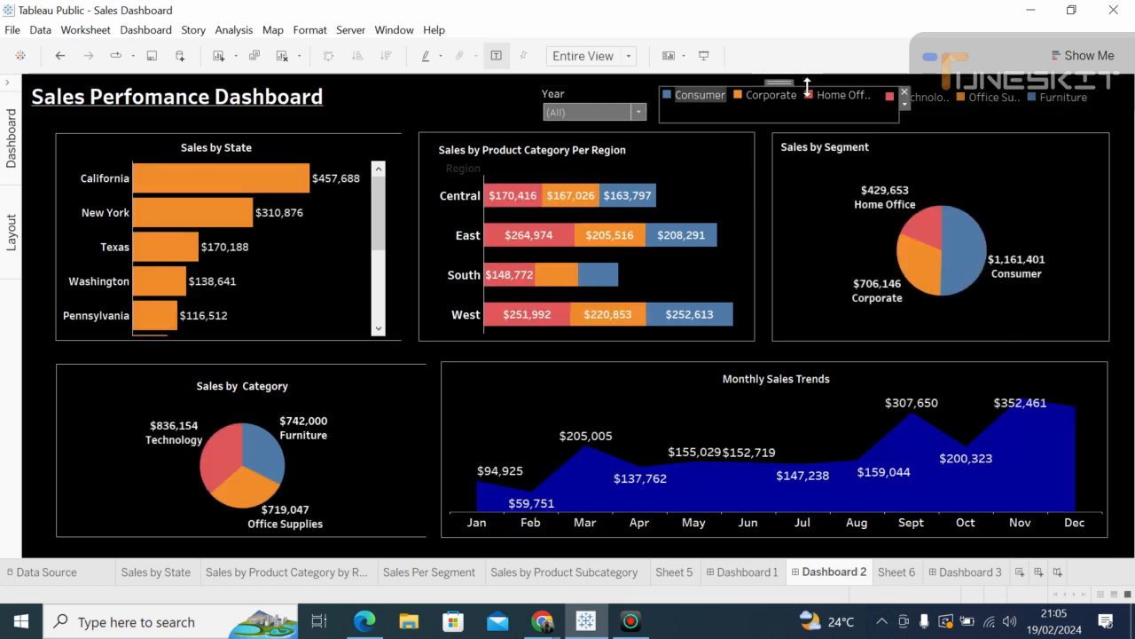
click(1130, 172)
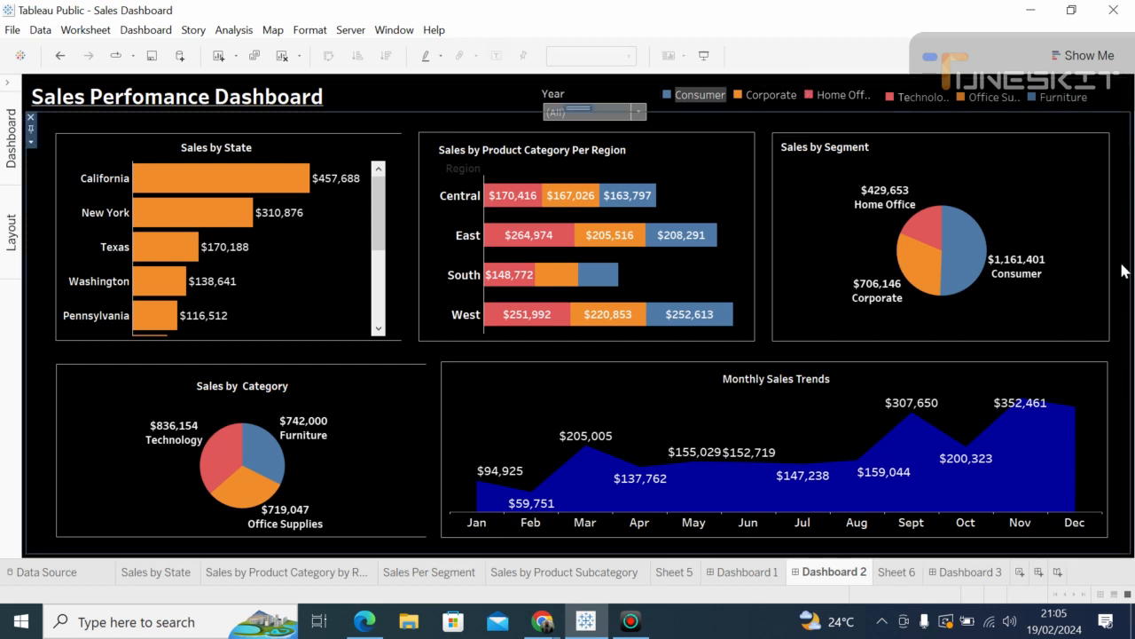
click(438, 103)
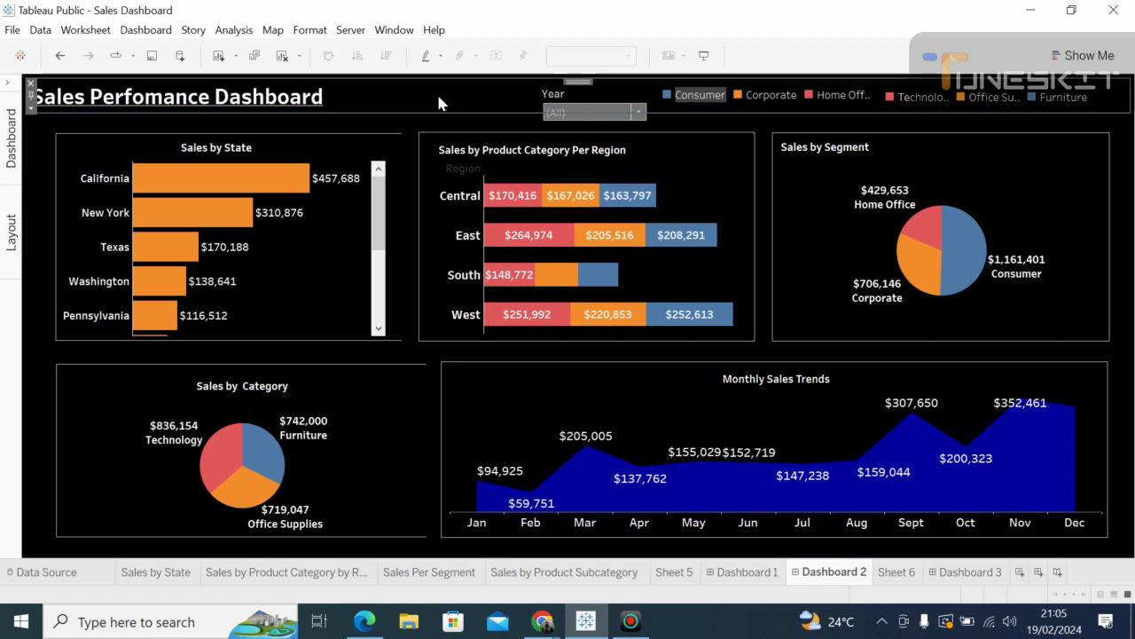
click(1120, 342)
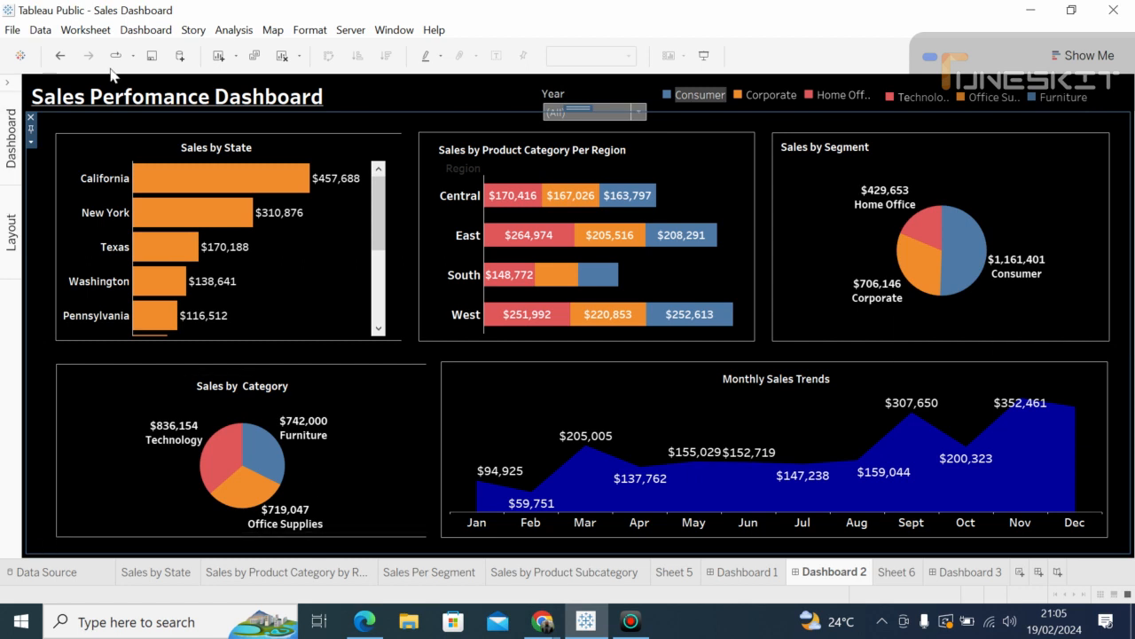
click(310, 32)
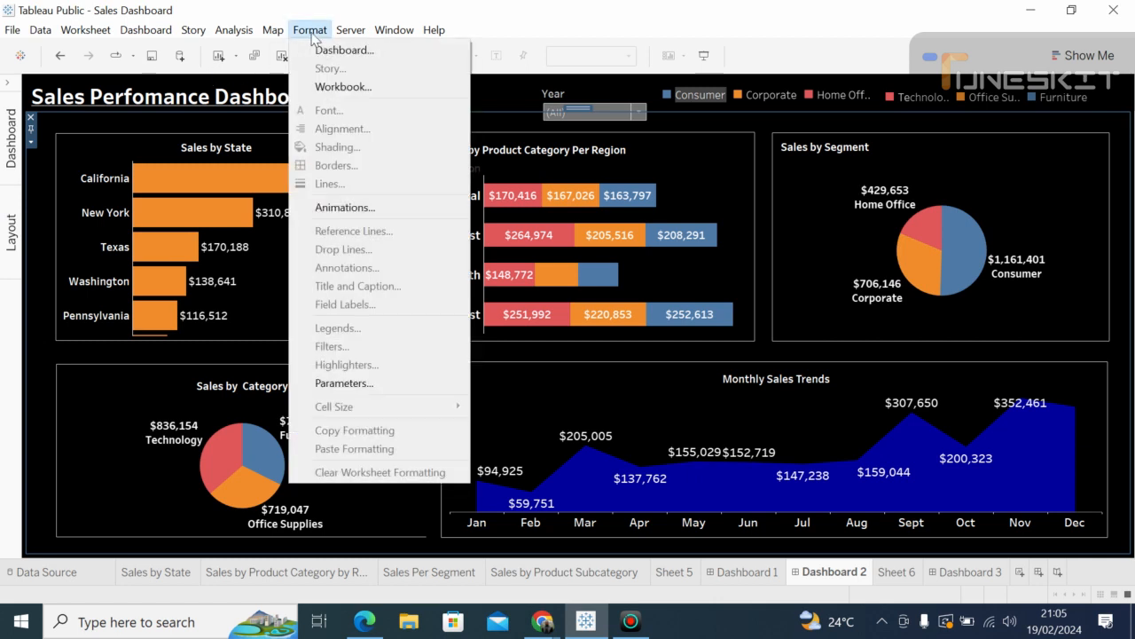
click(322, 49)
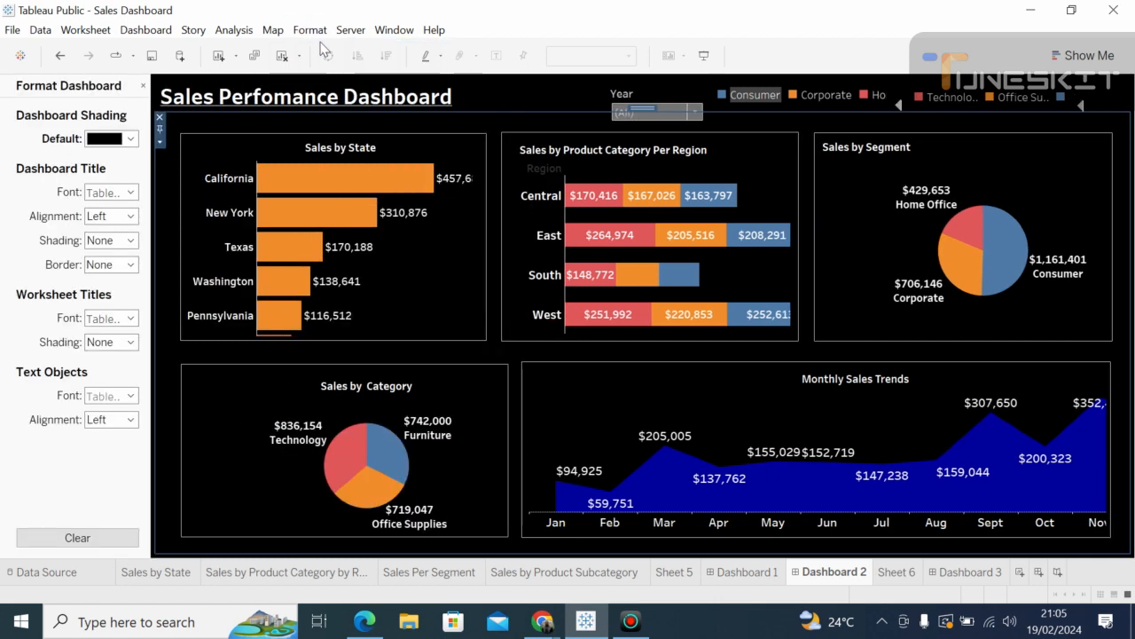
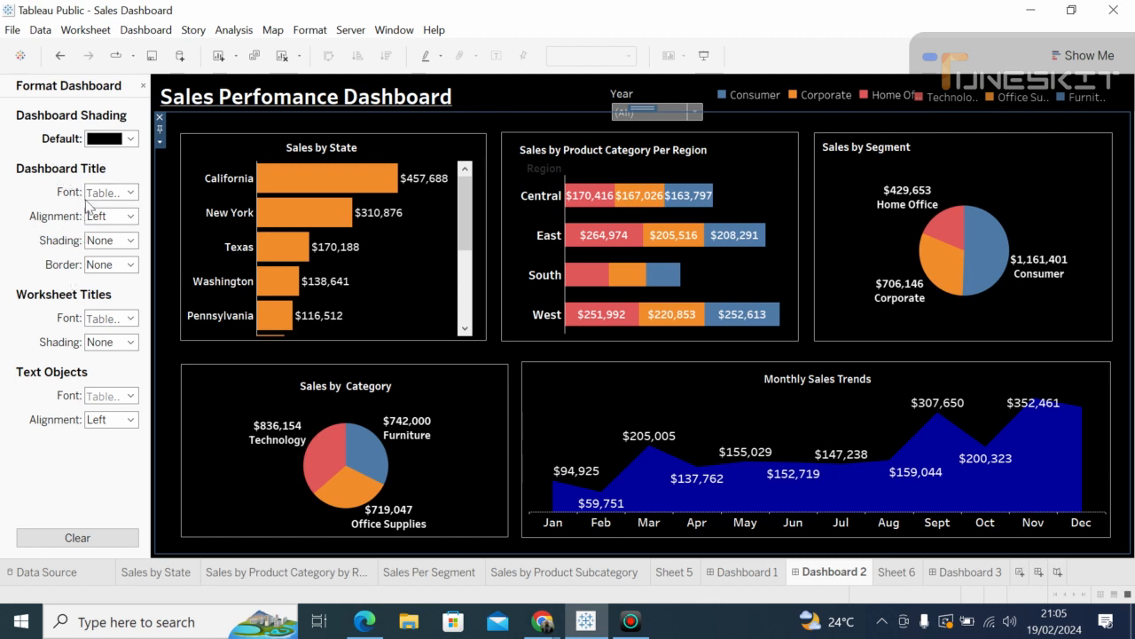
Step: Set the dashboard Title Border to a solid line in white
click(131, 266)
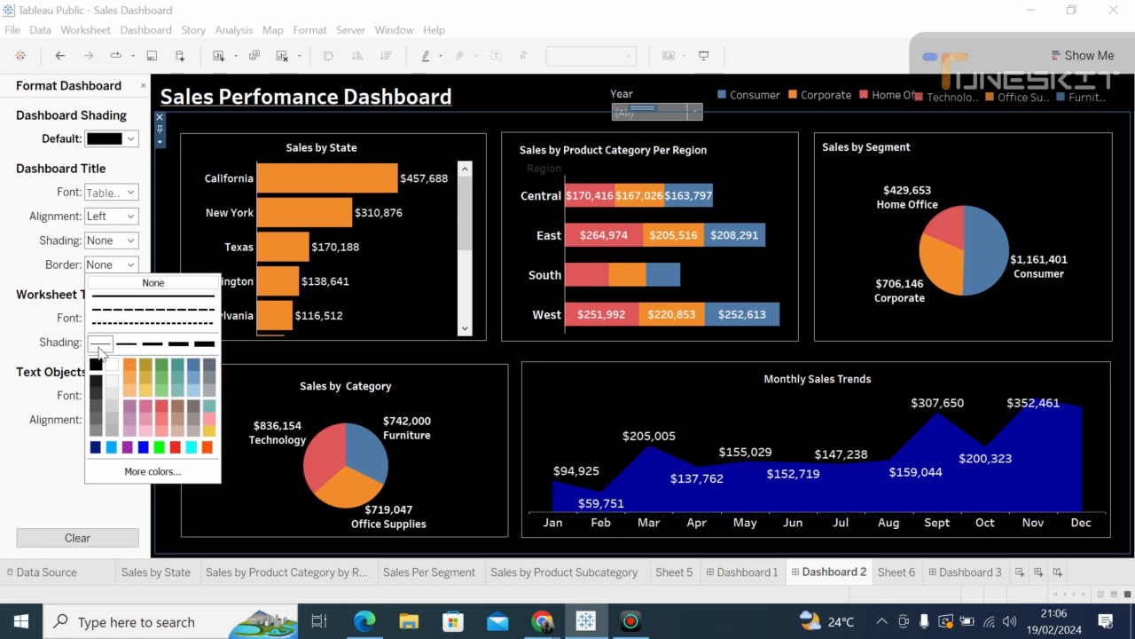
click(150, 346)
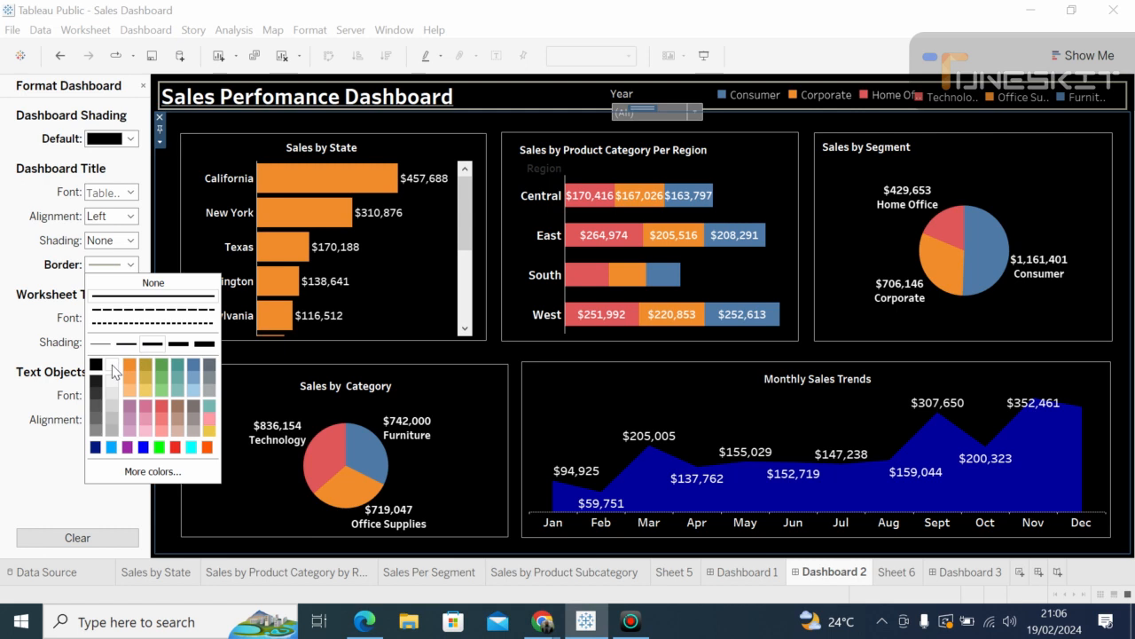
click(113, 368)
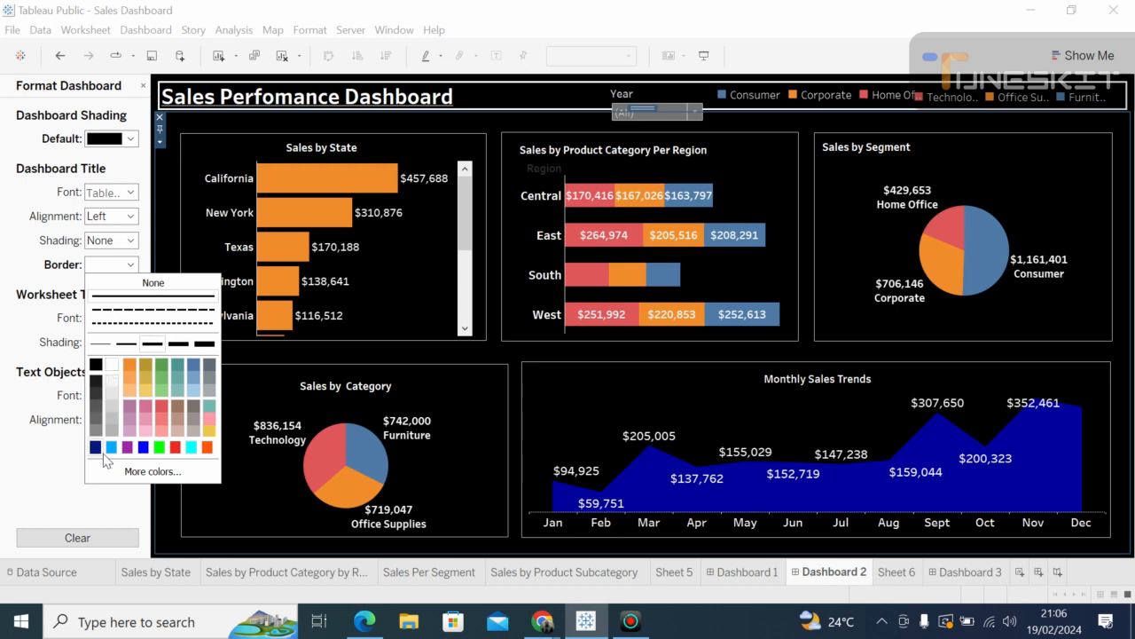
click(90, 495)
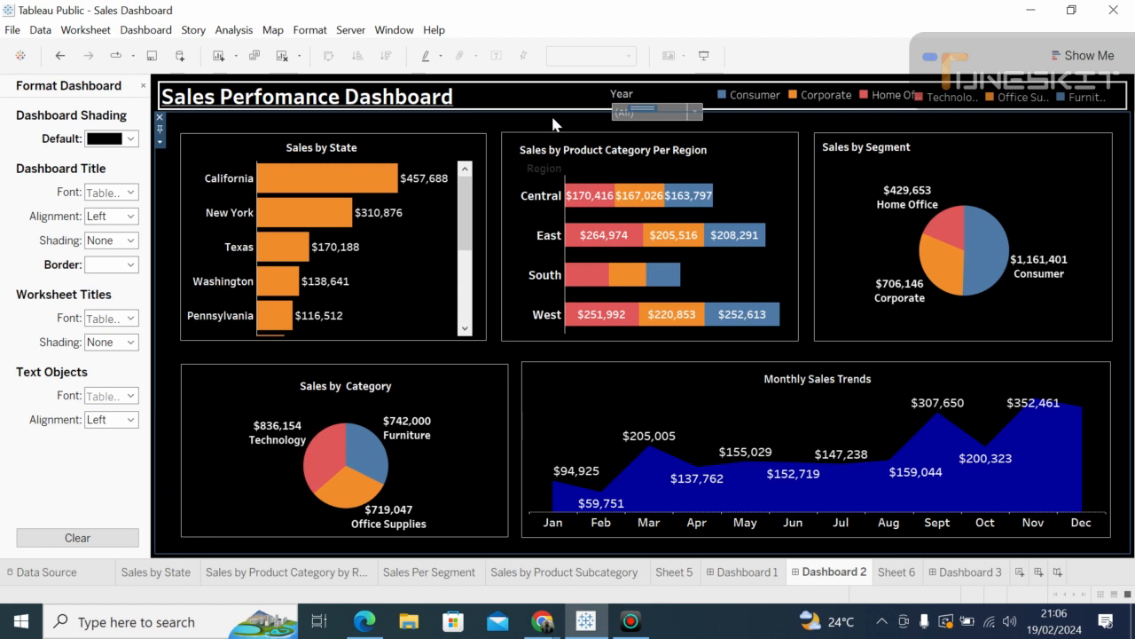
mouse_move(1042, 290)
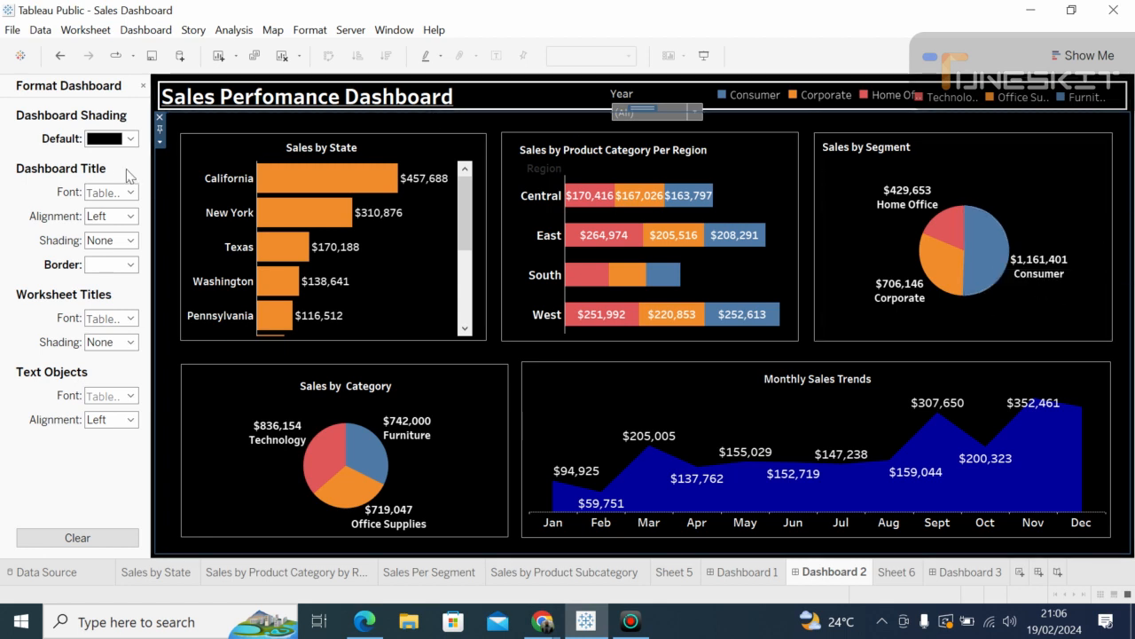
Step: Close the Format pane, collapse the side panel, and resize the Monthly Sales Trends zone
click(143, 86)
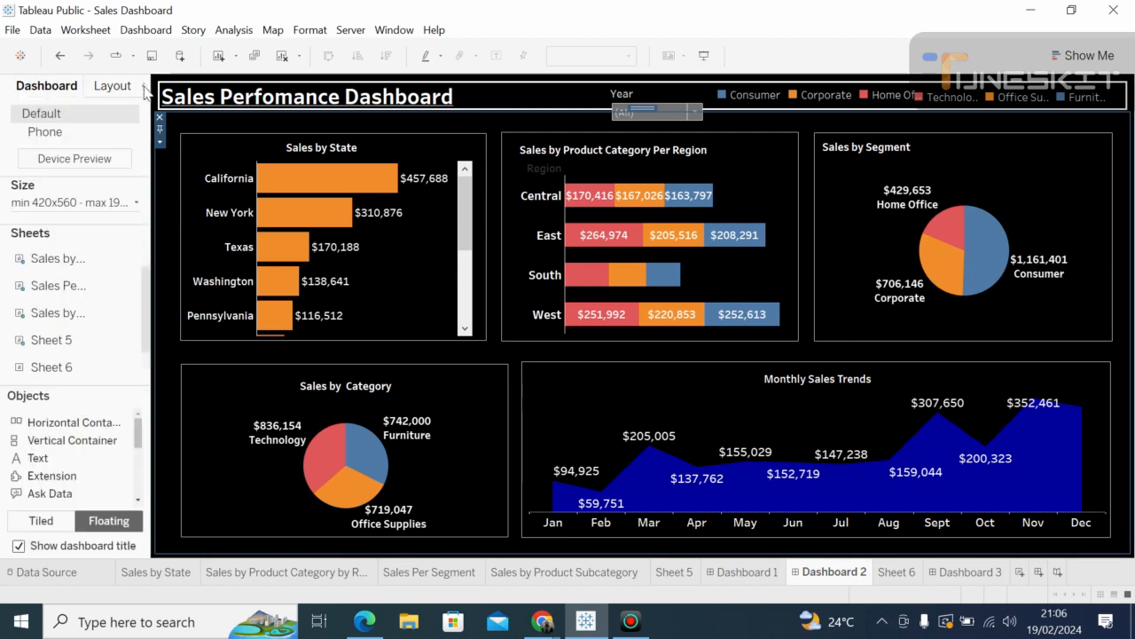
click(143, 86)
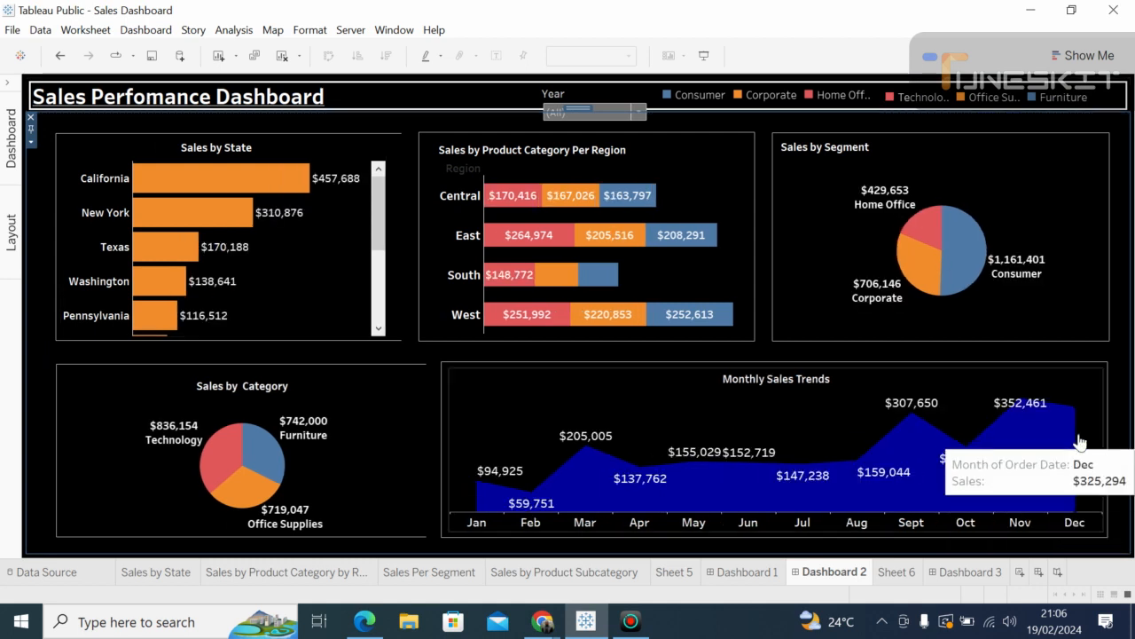
click(1091, 415)
key(Delete)
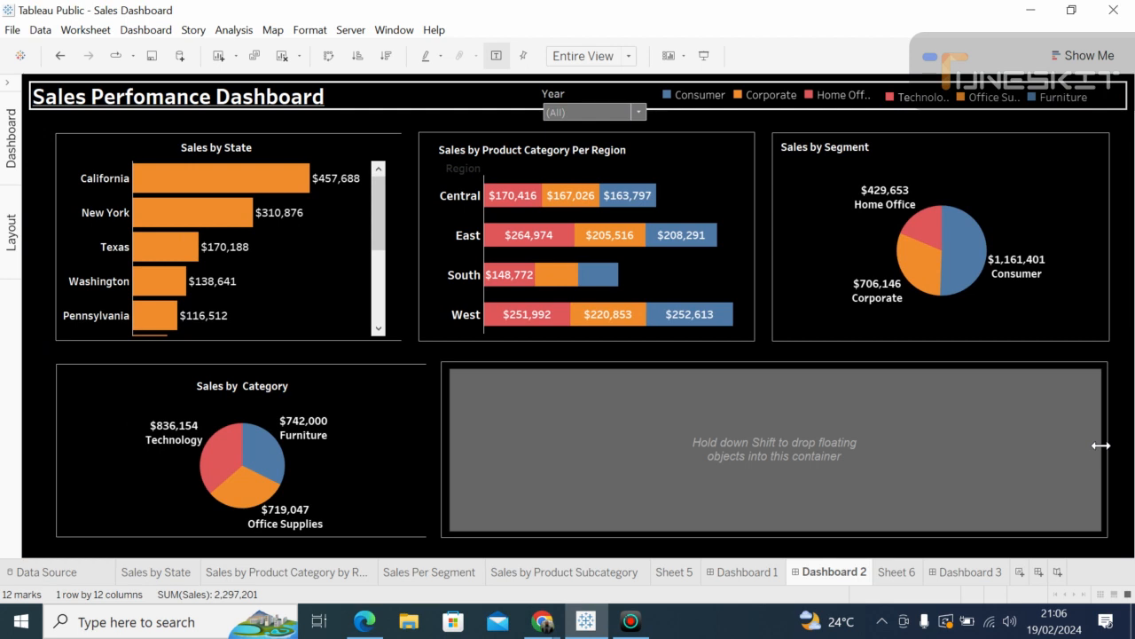
key(ctrl+z)
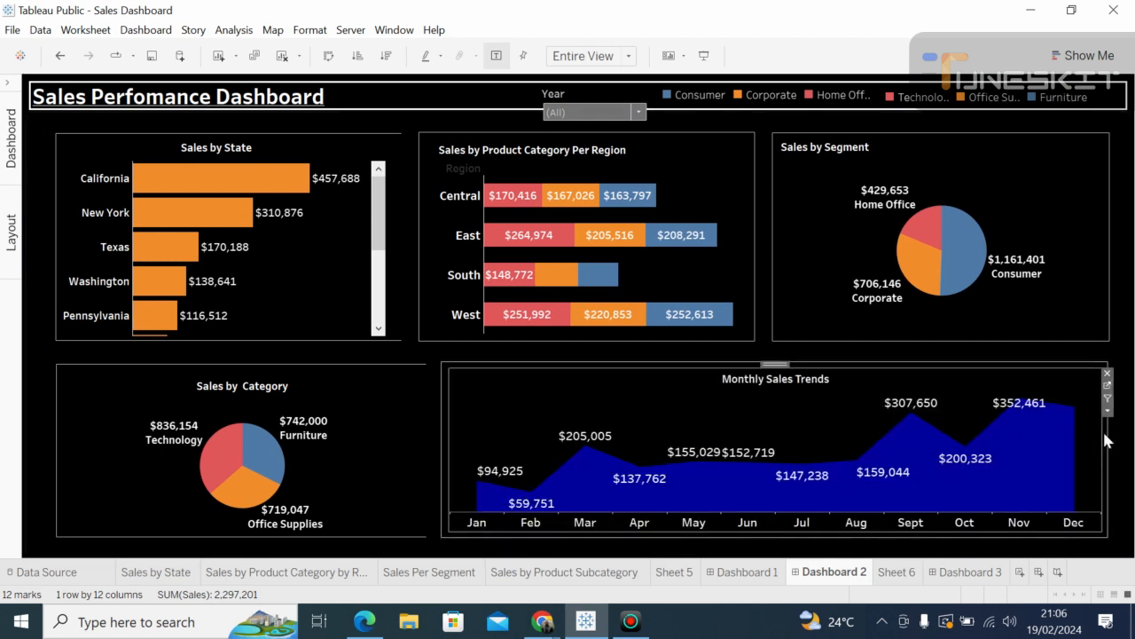
click(1105, 436)
drag(1109, 430, 1114, 424)
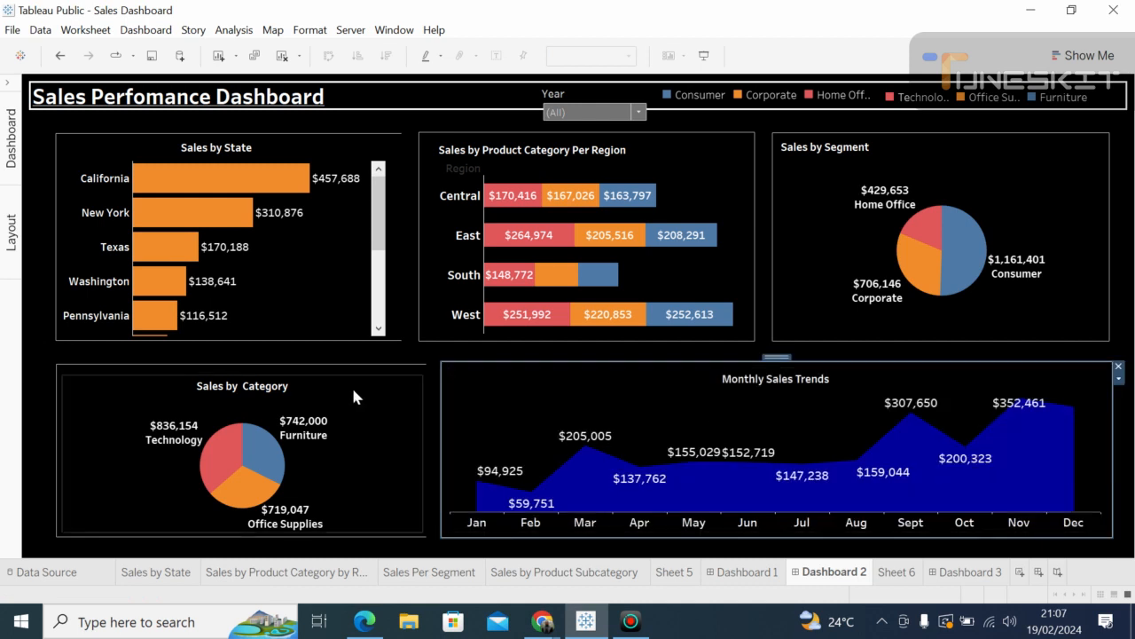
Step: Extend the Sales by Category and Sales by State zones left to the dashboard margin
click(394, 403)
drag(423, 435, 410, 419)
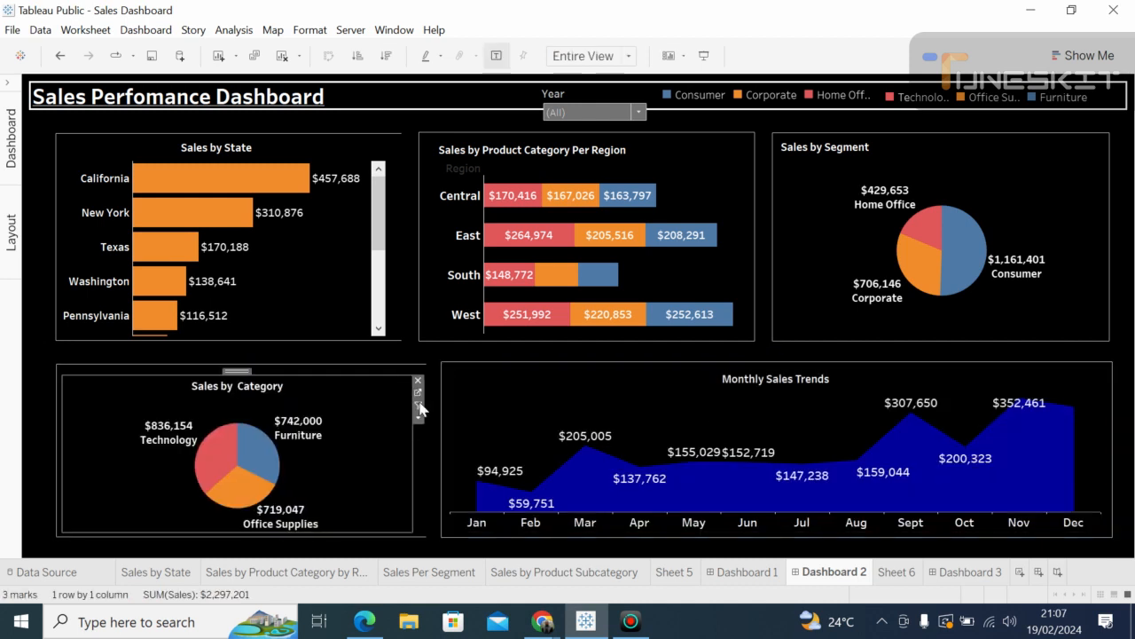
drag(413, 464, 385, 444)
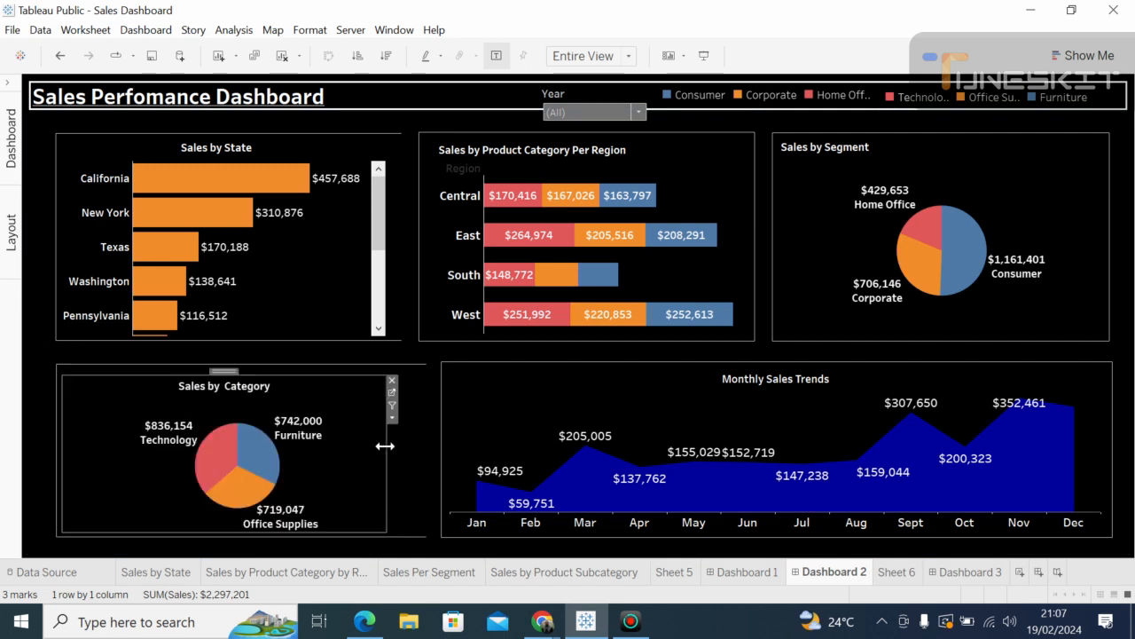
click(426, 388)
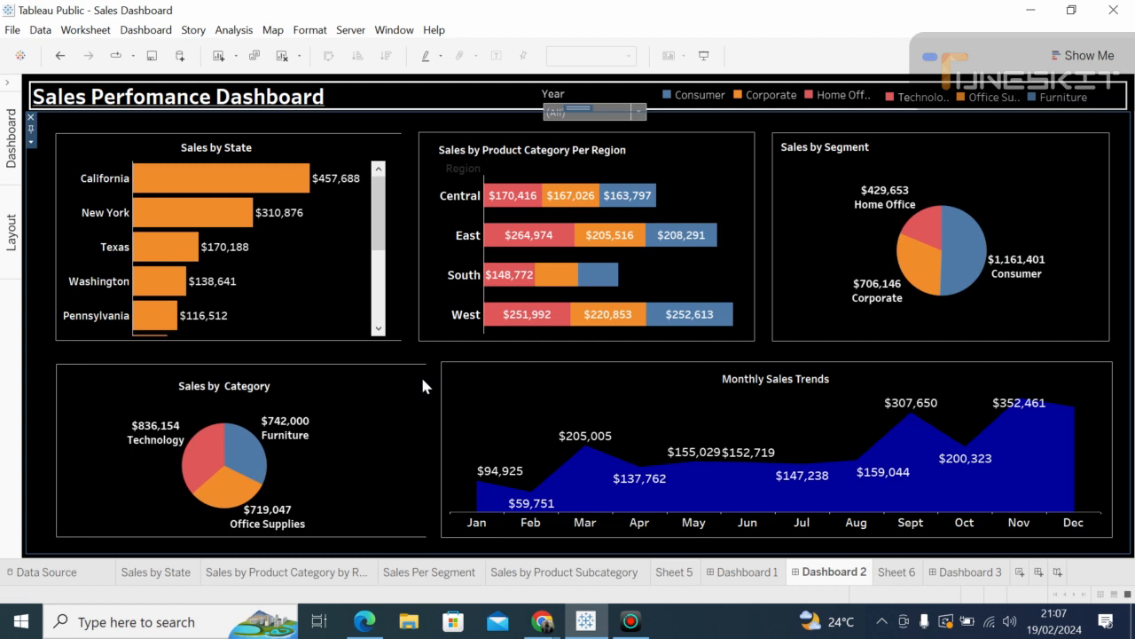
click(414, 362)
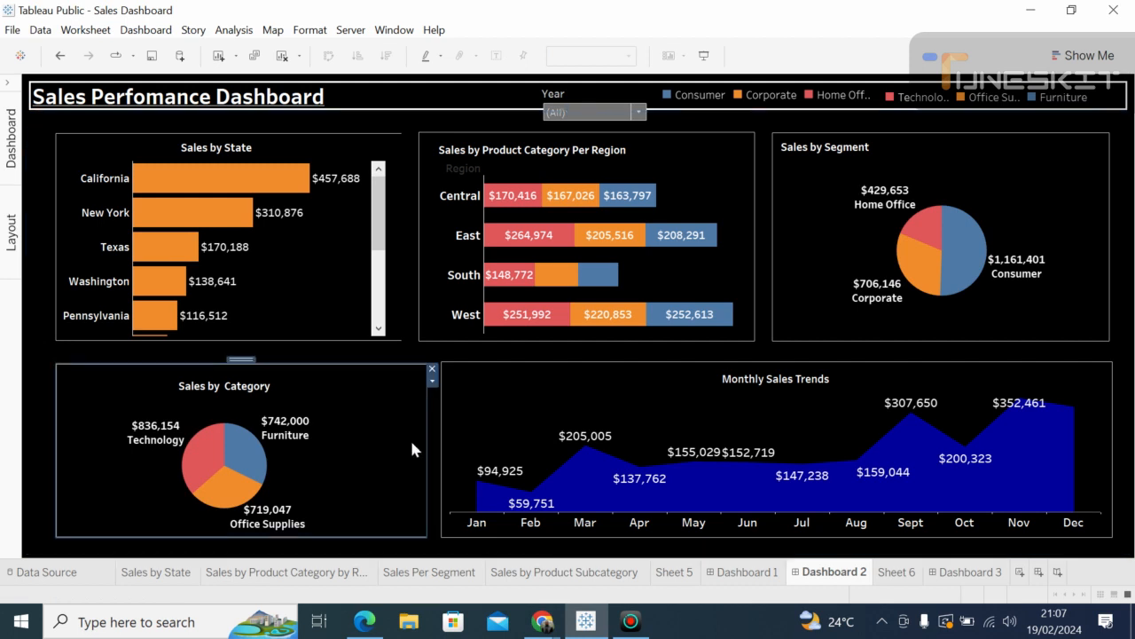
click(48, 361)
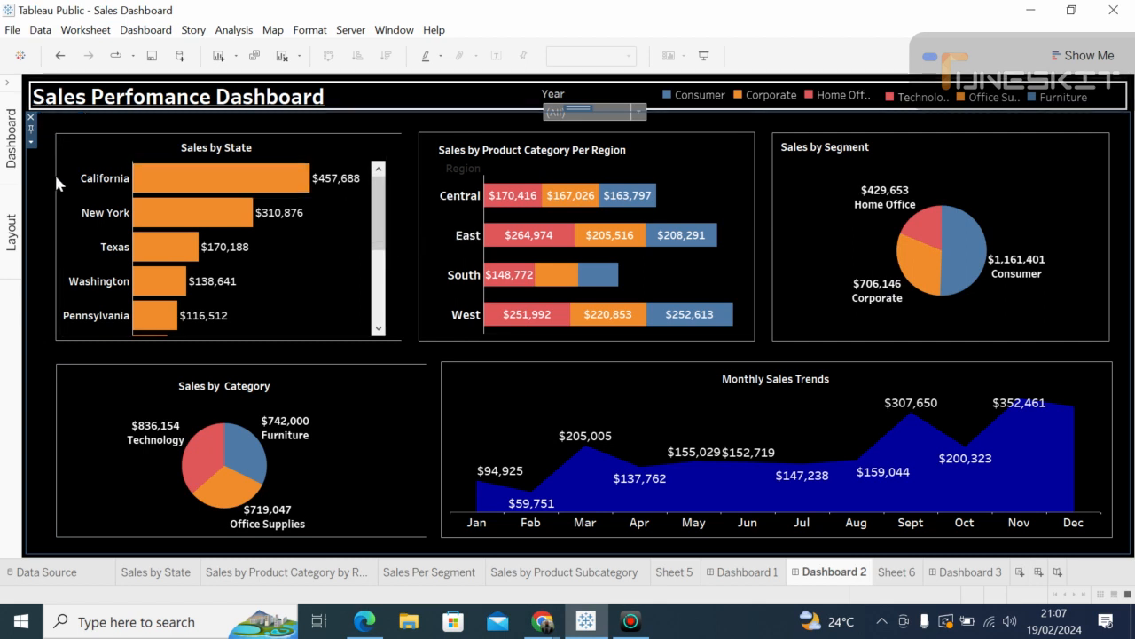
click(57, 391)
drag(56, 380, 36, 374)
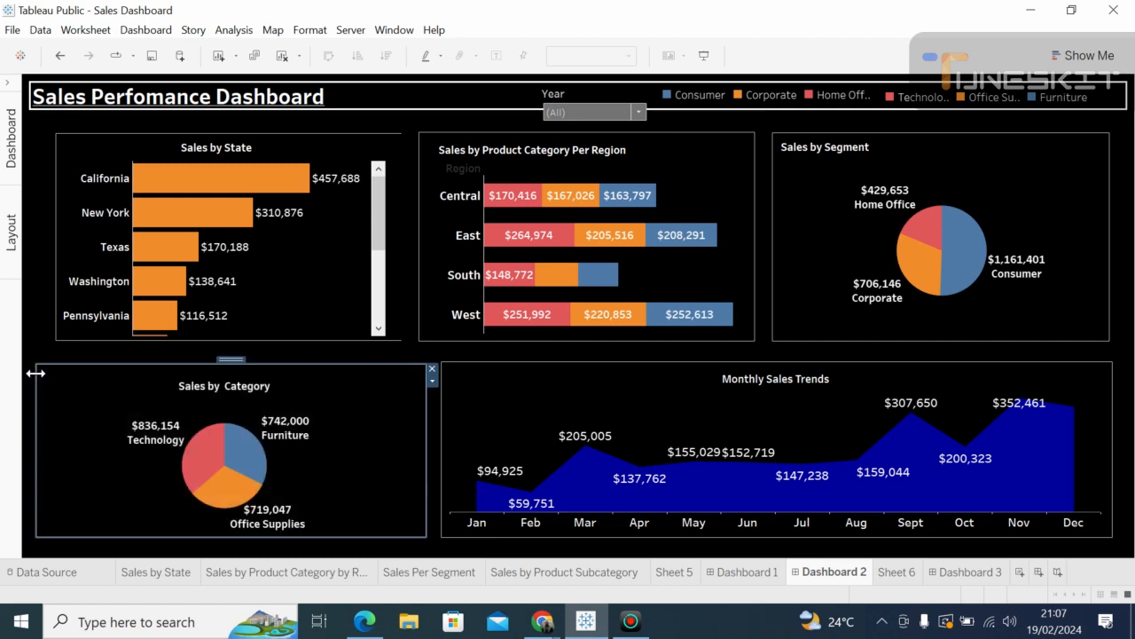
click(56, 192)
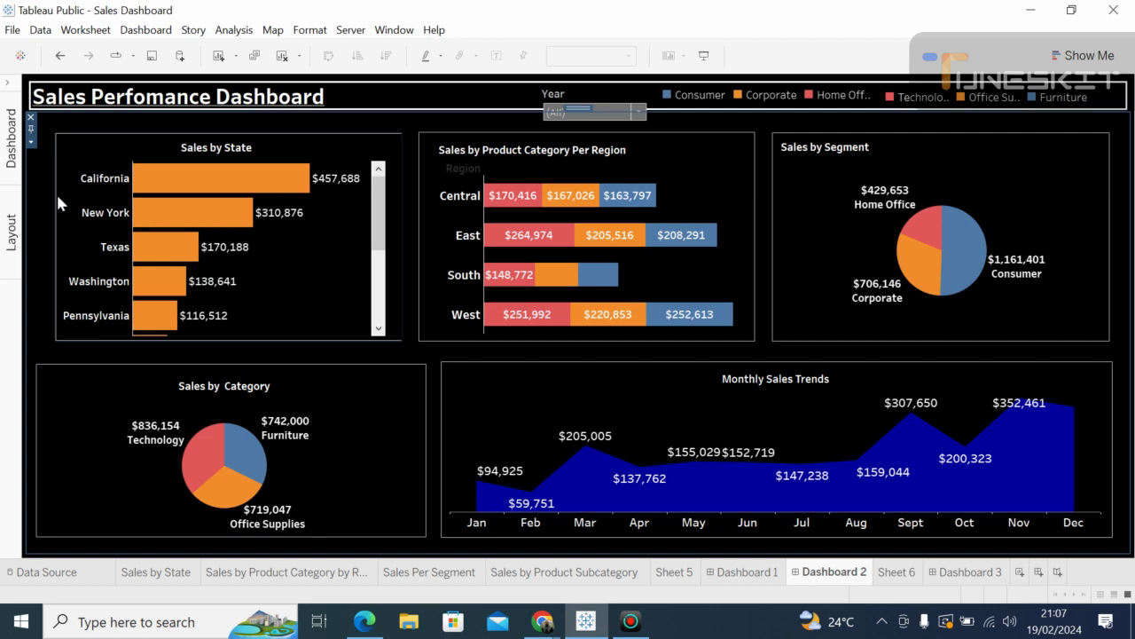
drag(54, 189, 32, 186)
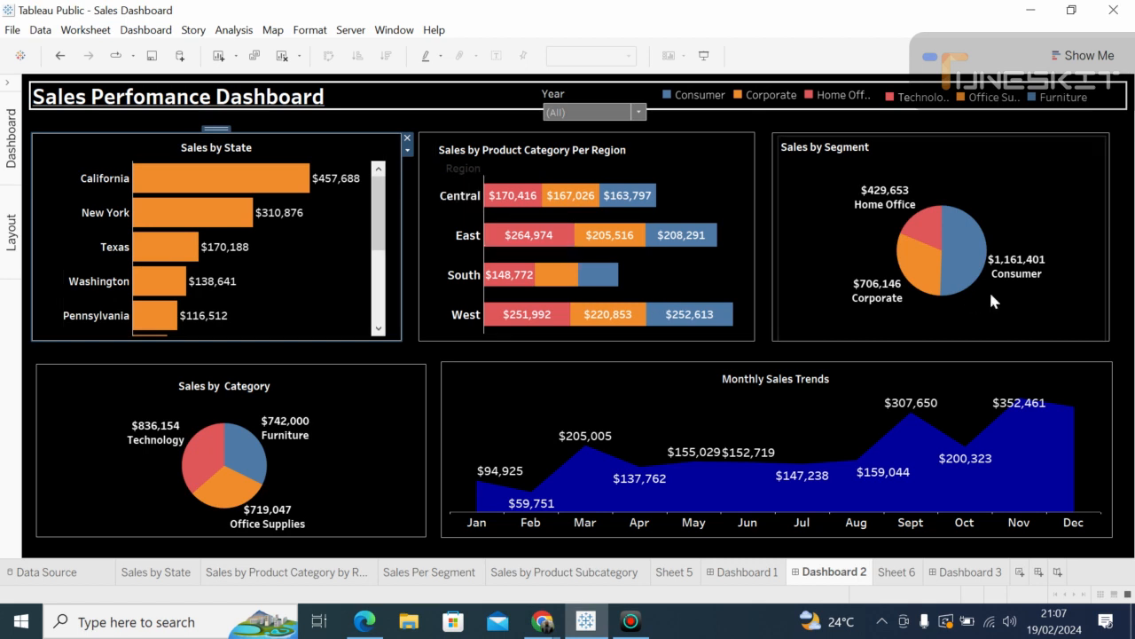
Step: Widen Sales by Segment so its right edge matches the Monthly Sales Trends chart
click(1104, 405)
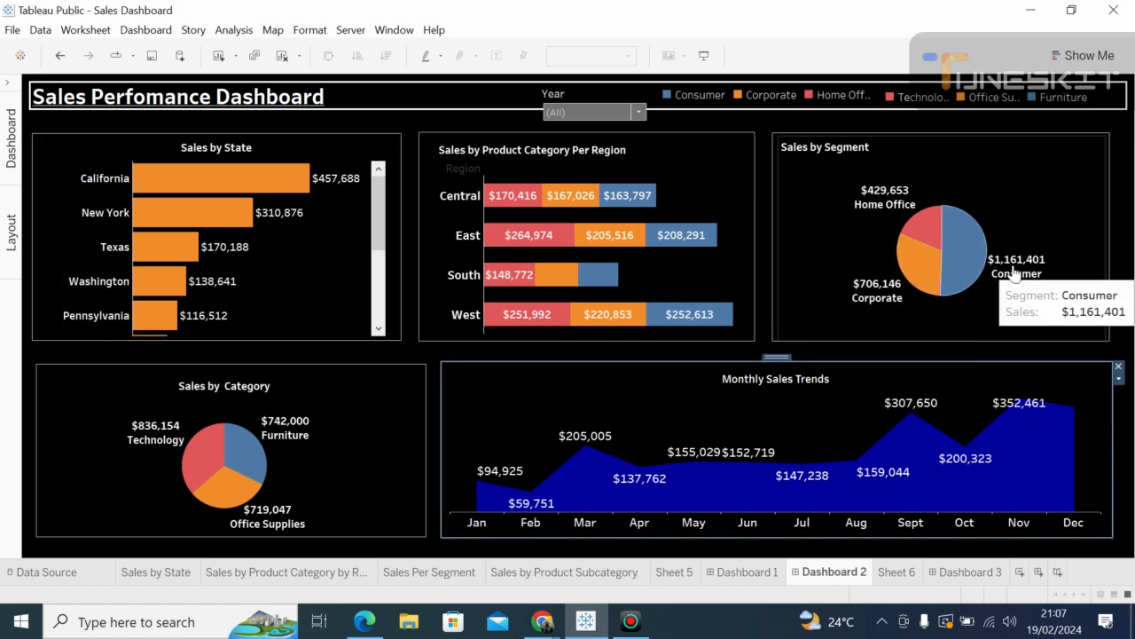
click(1105, 180)
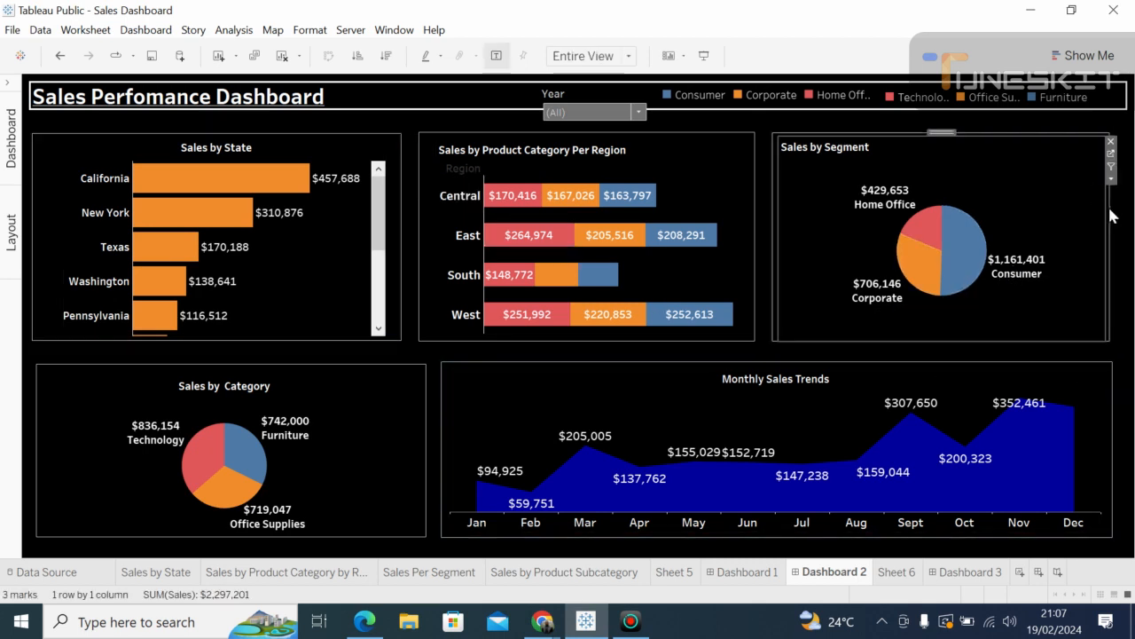
drag(1110, 209, 1107, 188)
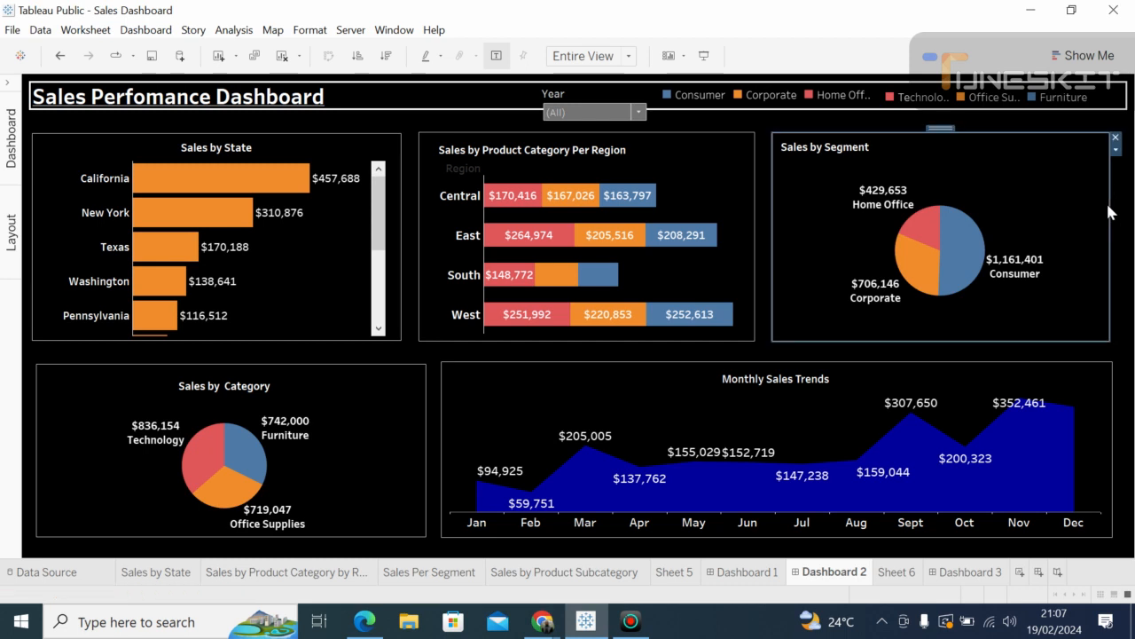
drag(1108, 211, 1116, 205)
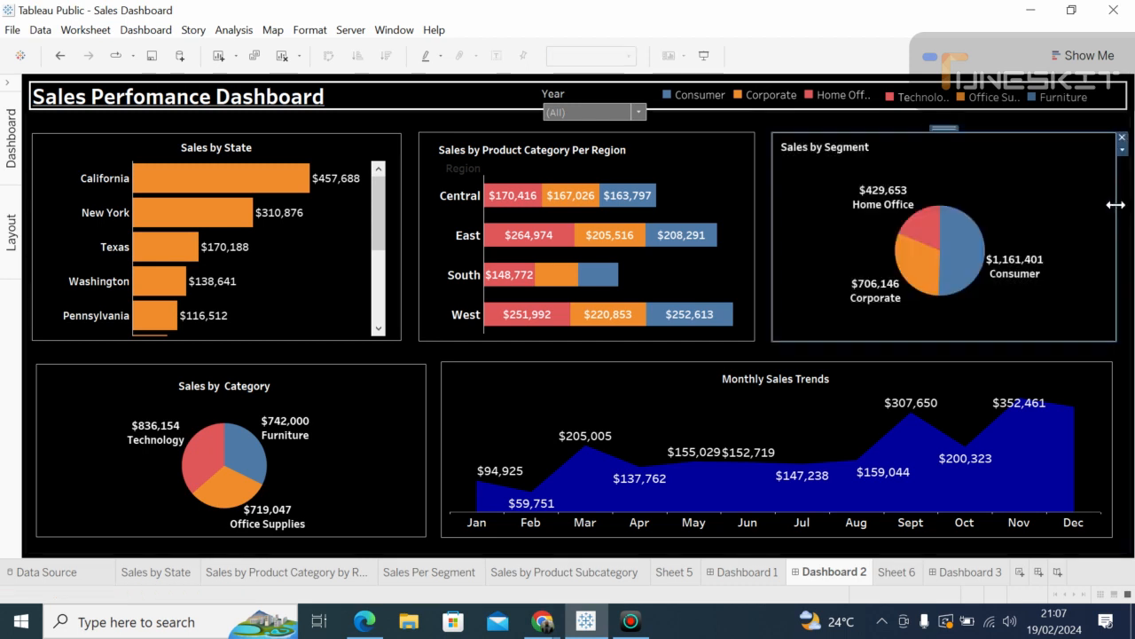
click(856, 359)
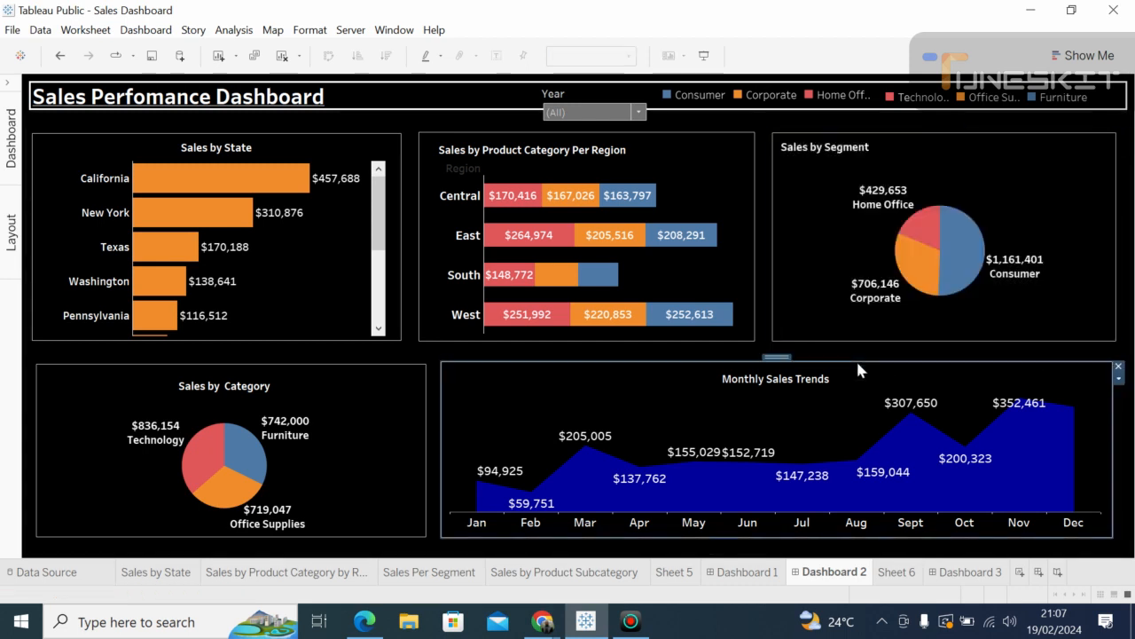
click(431, 511)
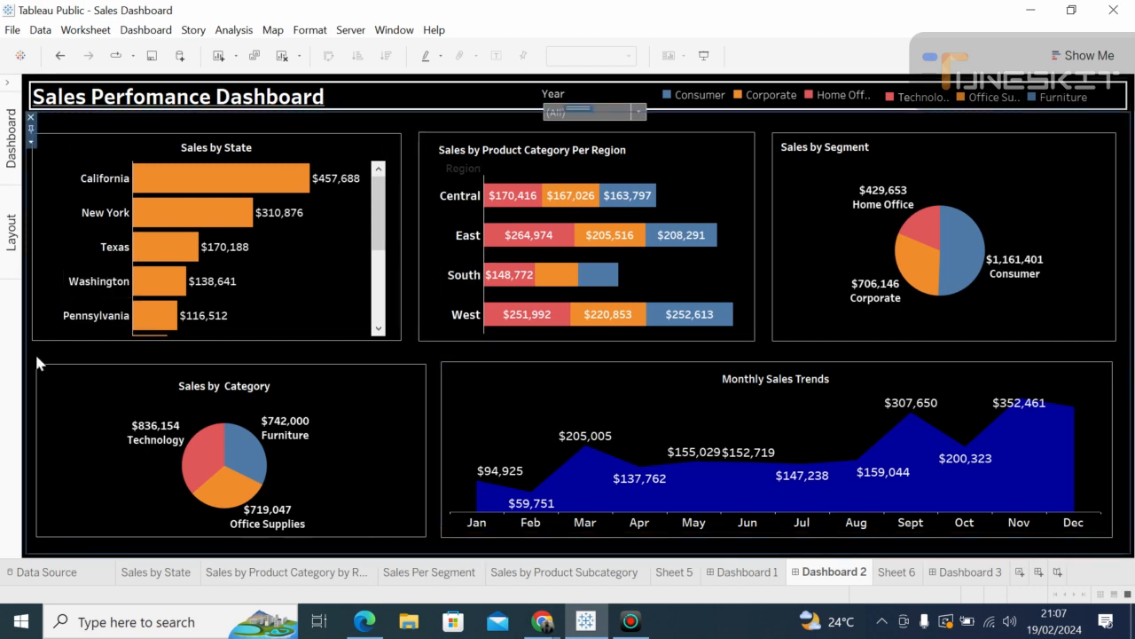
Step: Open Format > Dashboard, preview the dashboard in Presentation Mode, then exit with Esc
click(308, 32)
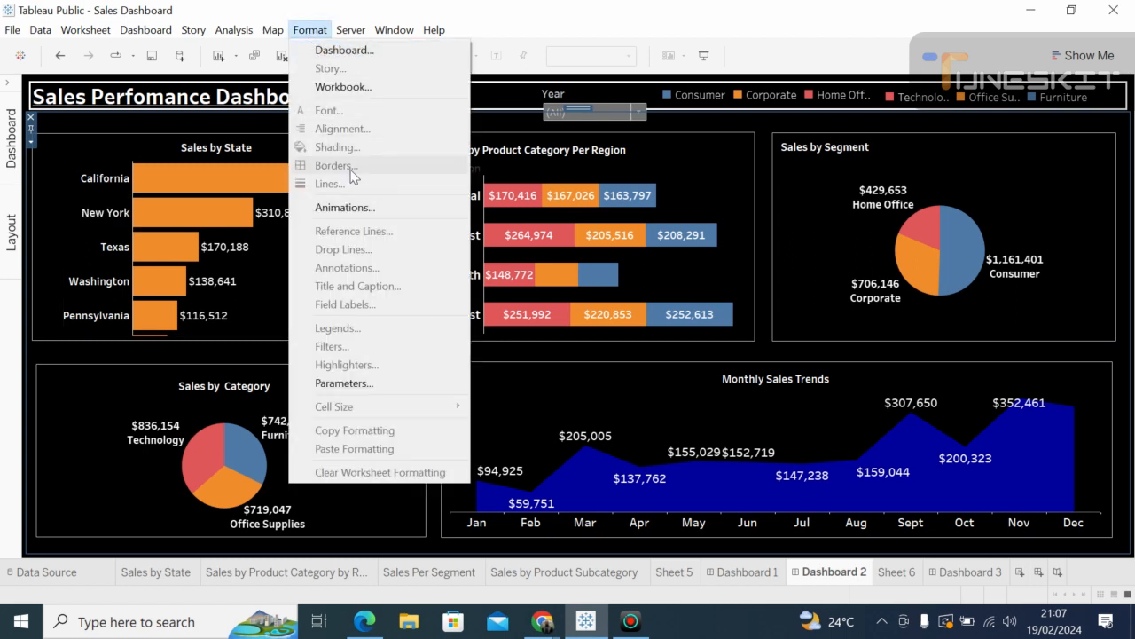
click(358, 53)
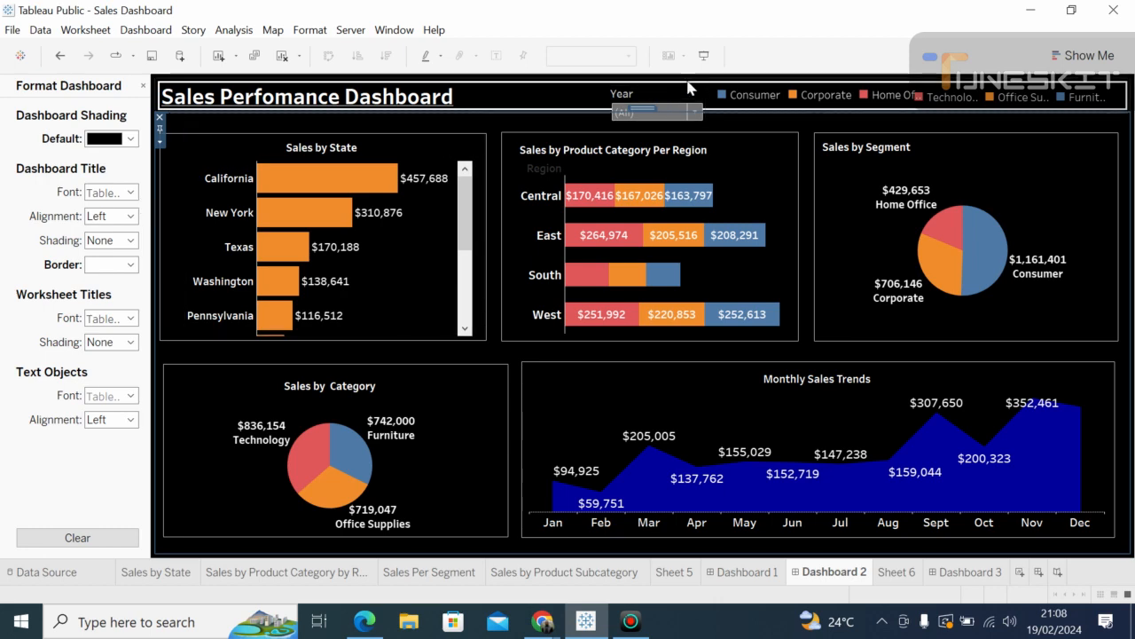
click(703, 55)
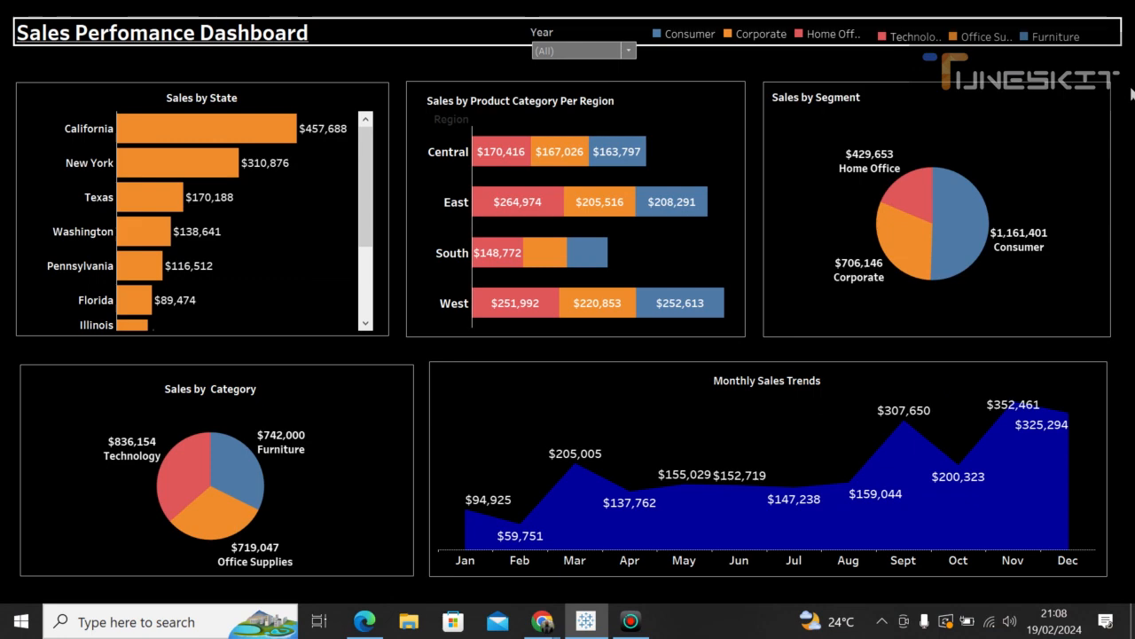
key(Escape)
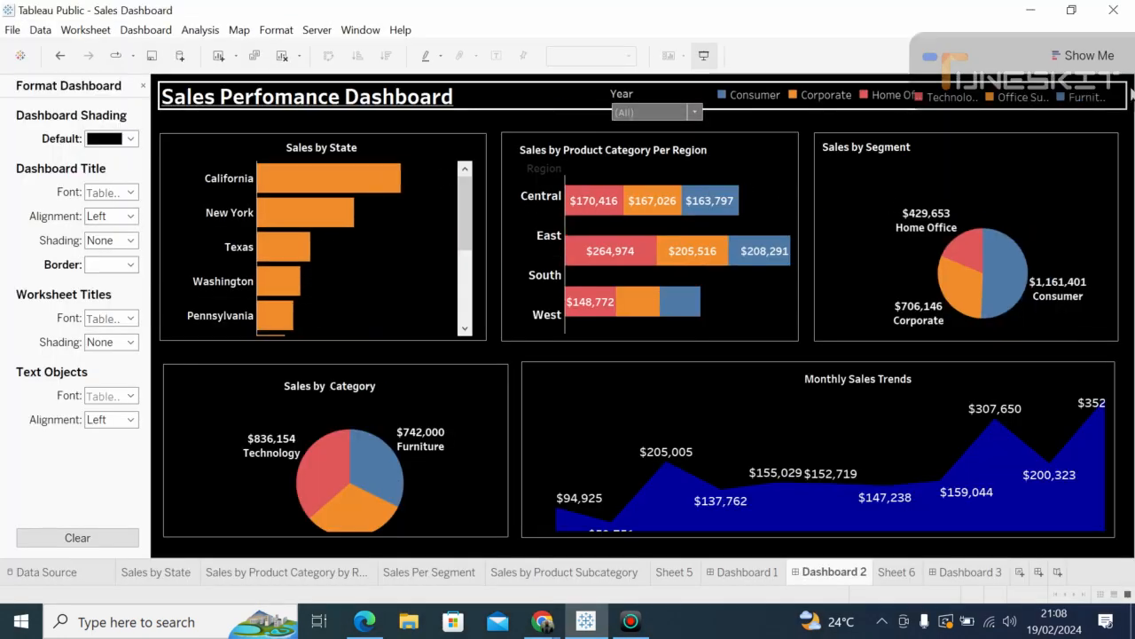
click(695, 112)
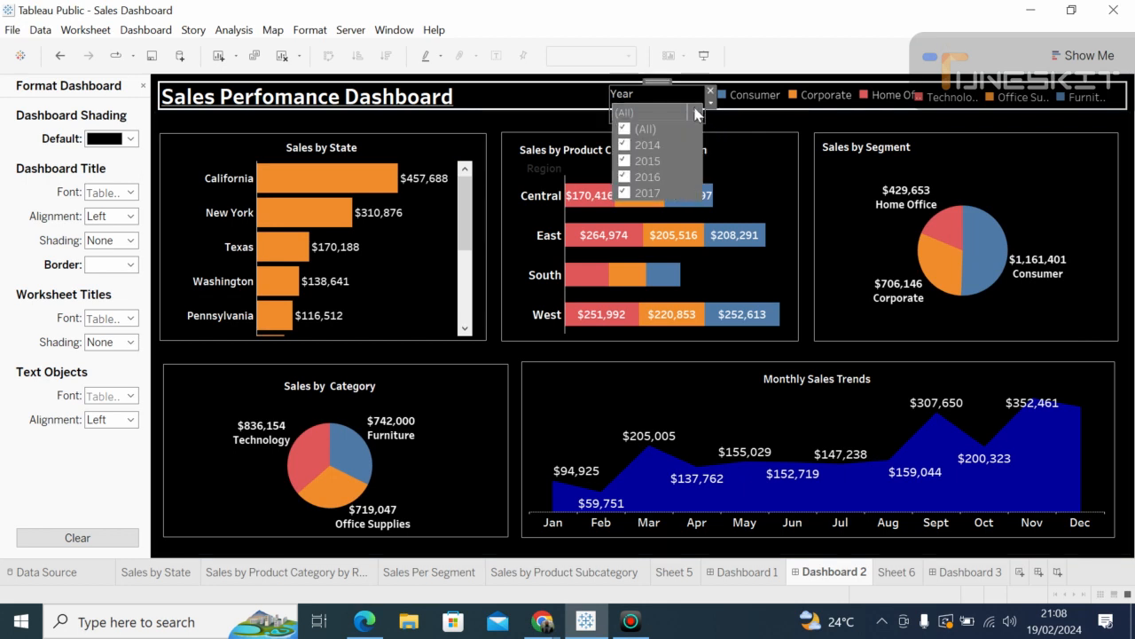
click(624, 161)
click(625, 177)
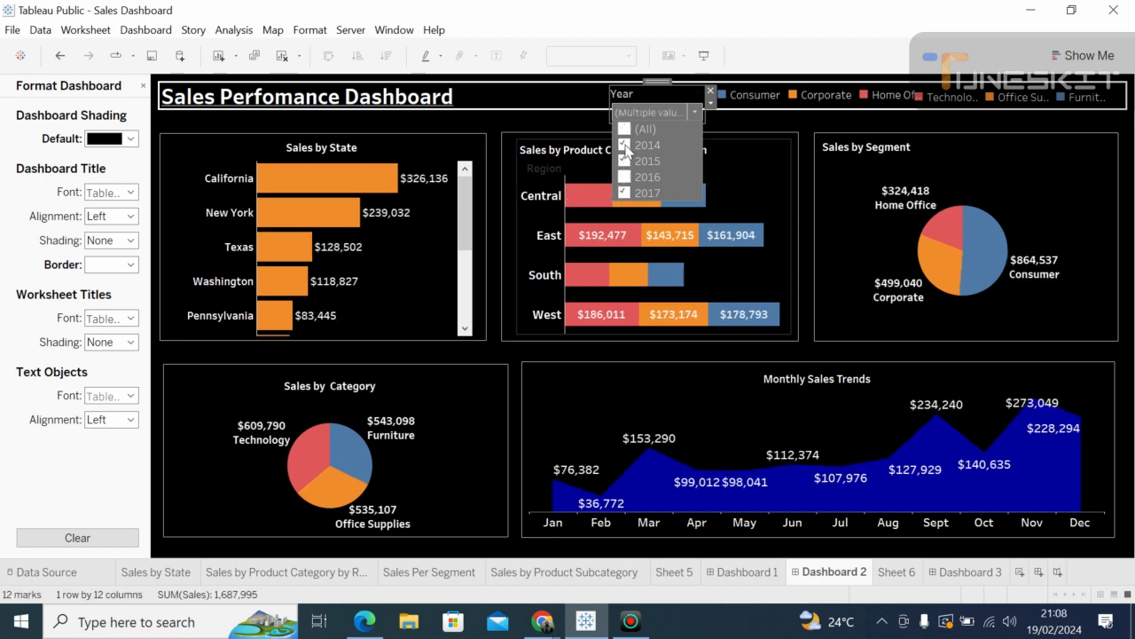
click(624, 145)
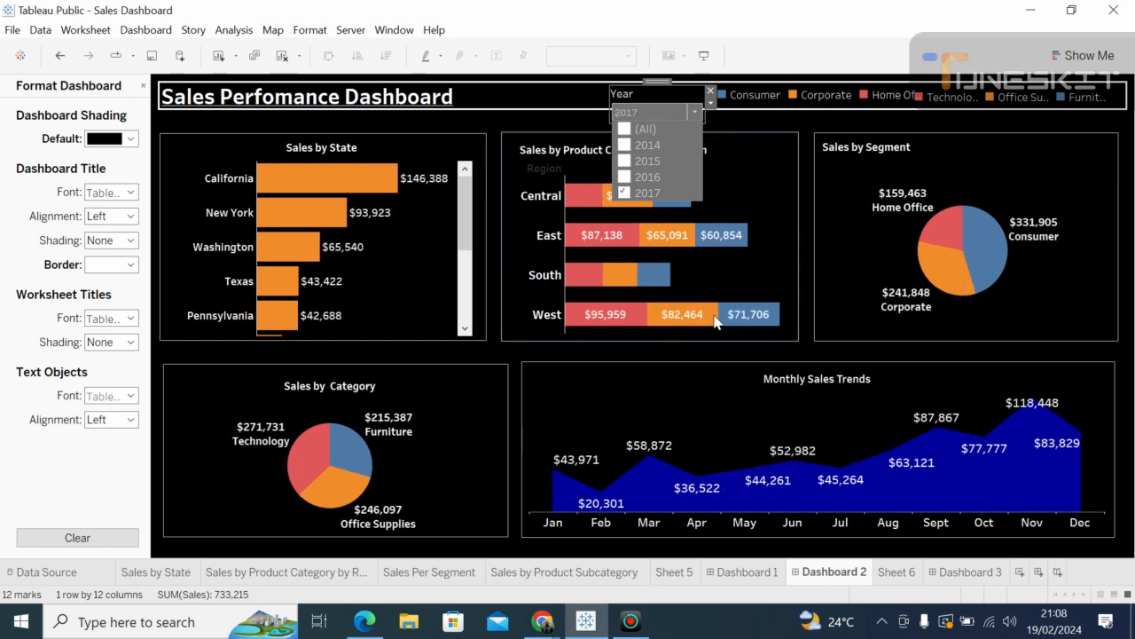
click(626, 131)
click(627, 132)
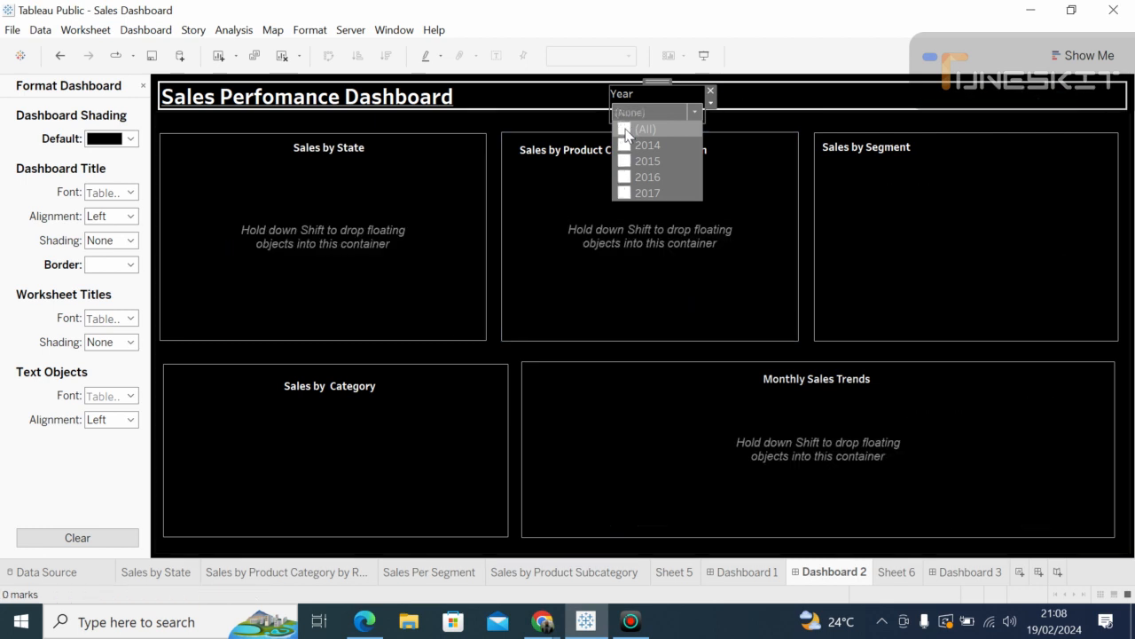
click(626, 132)
click(626, 131)
click(626, 132)
click(626, 131)
click(626, 131)
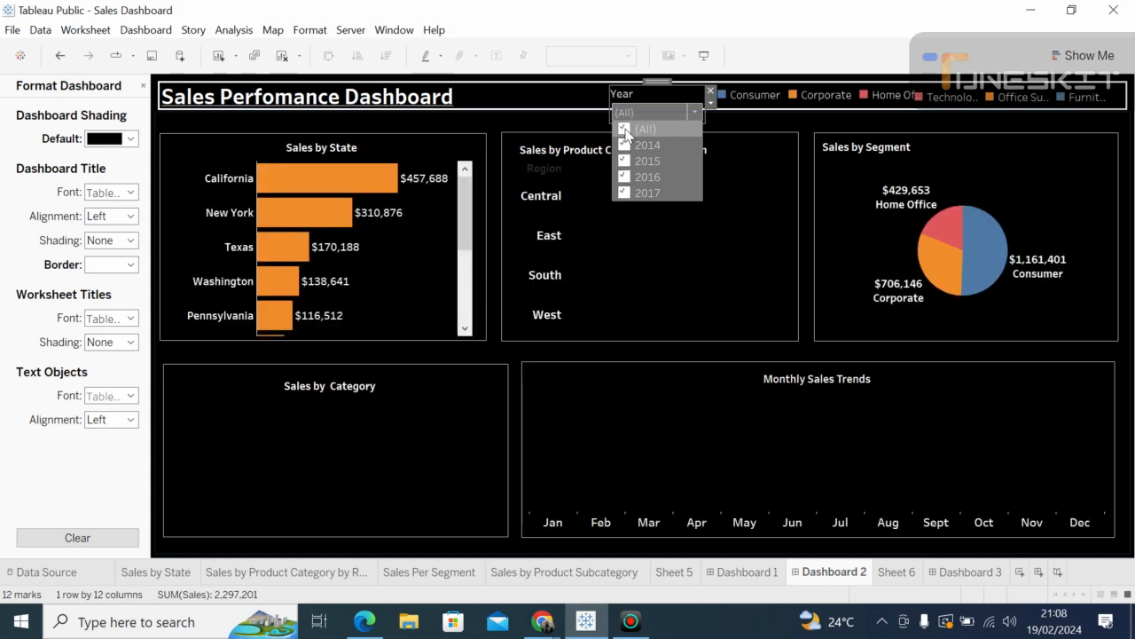
click(755, 144)
Step: Check Segment and Category legend colours without changes, then narrow the Segment legend's width
click(738, 97)
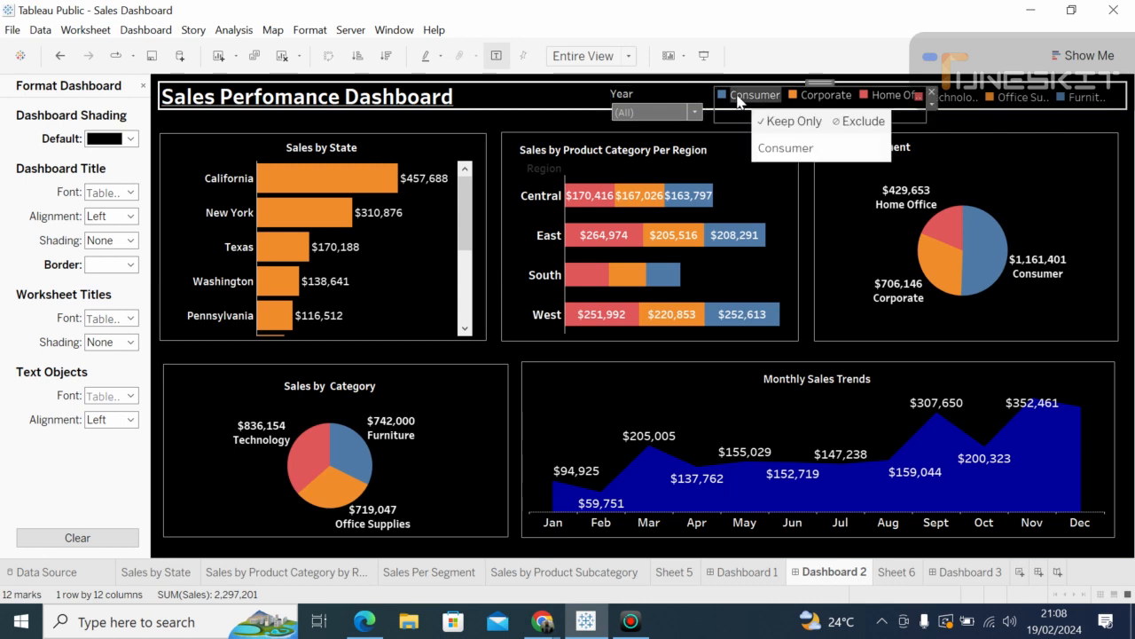
click(727, 98)
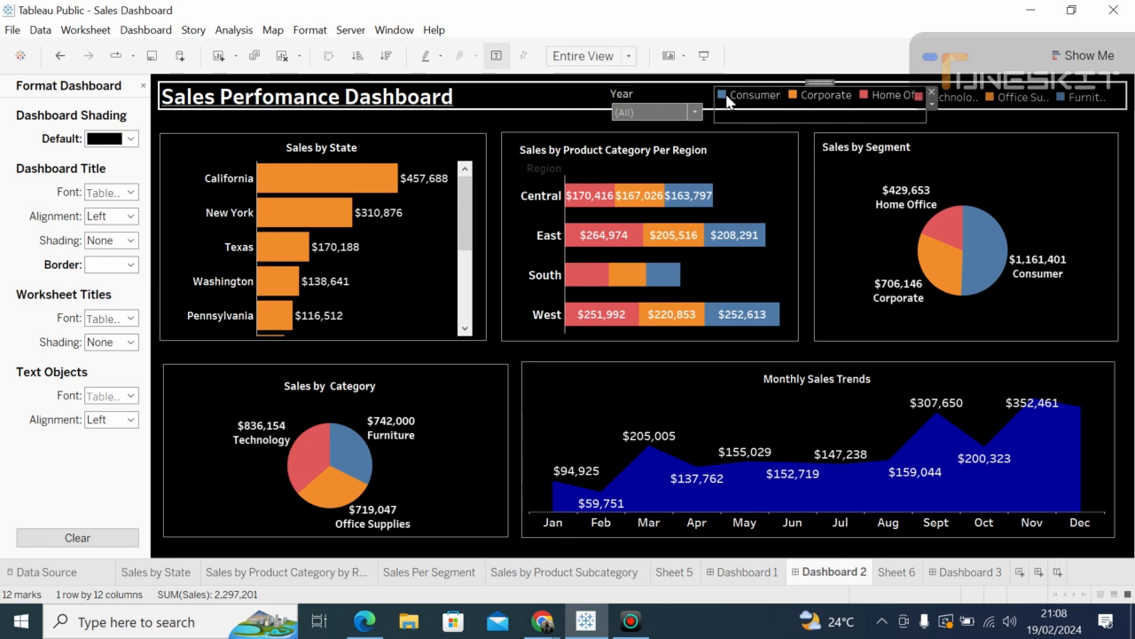
double_click(727, 98)
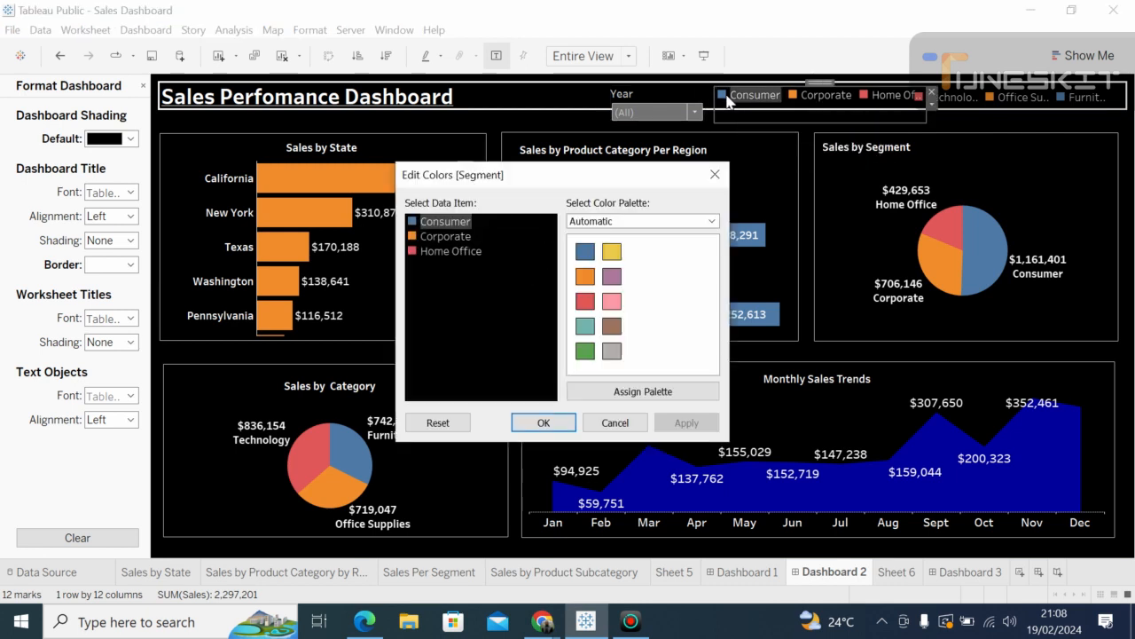
click(715, 175)
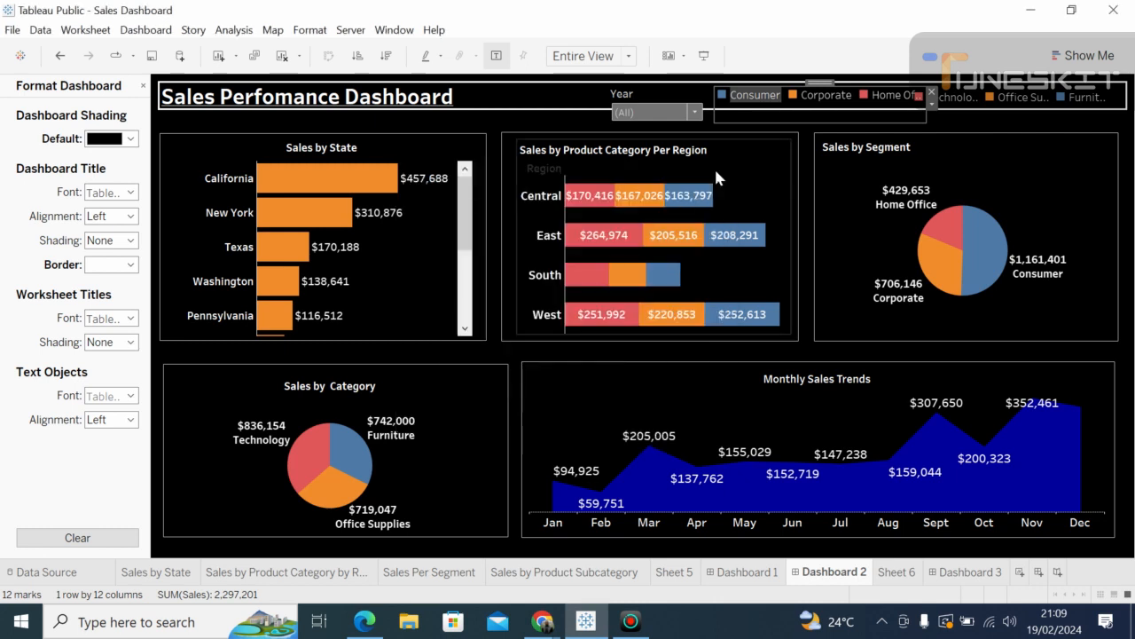
click(931, 108)
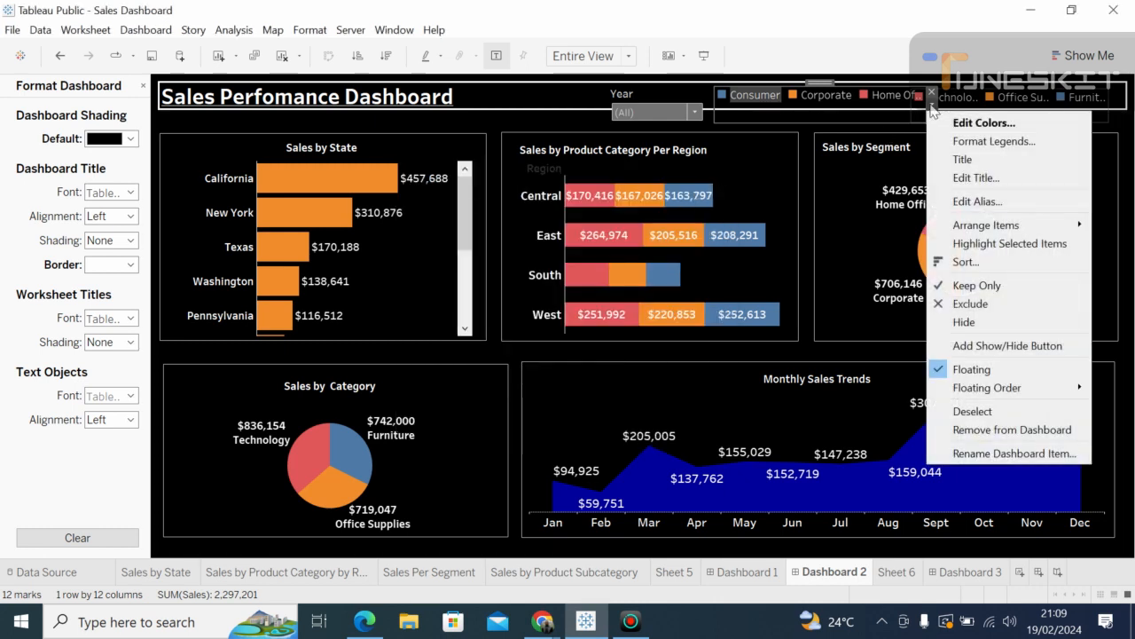
click(868, 96)
click(864, 97)
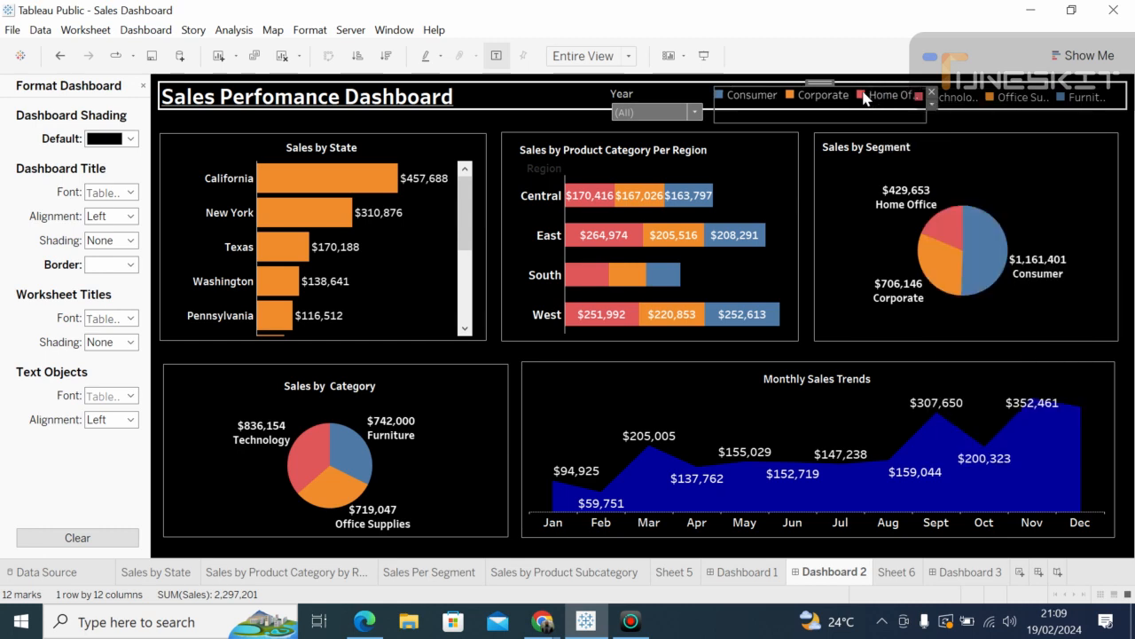
click(991, 98)
double_click(990, 98)
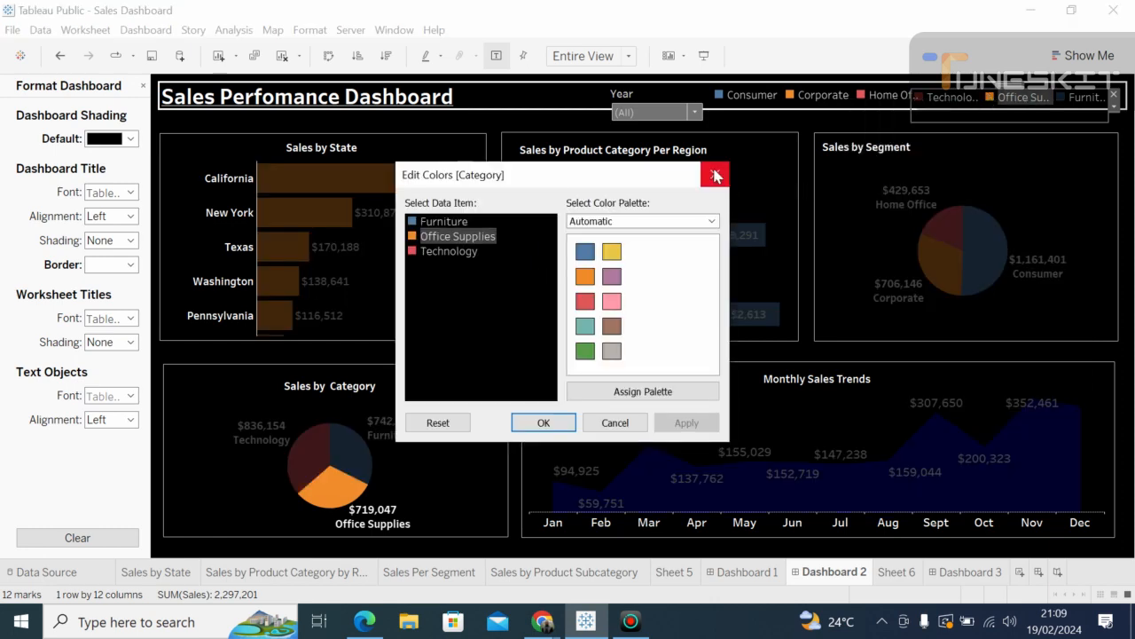
click(715, 174)
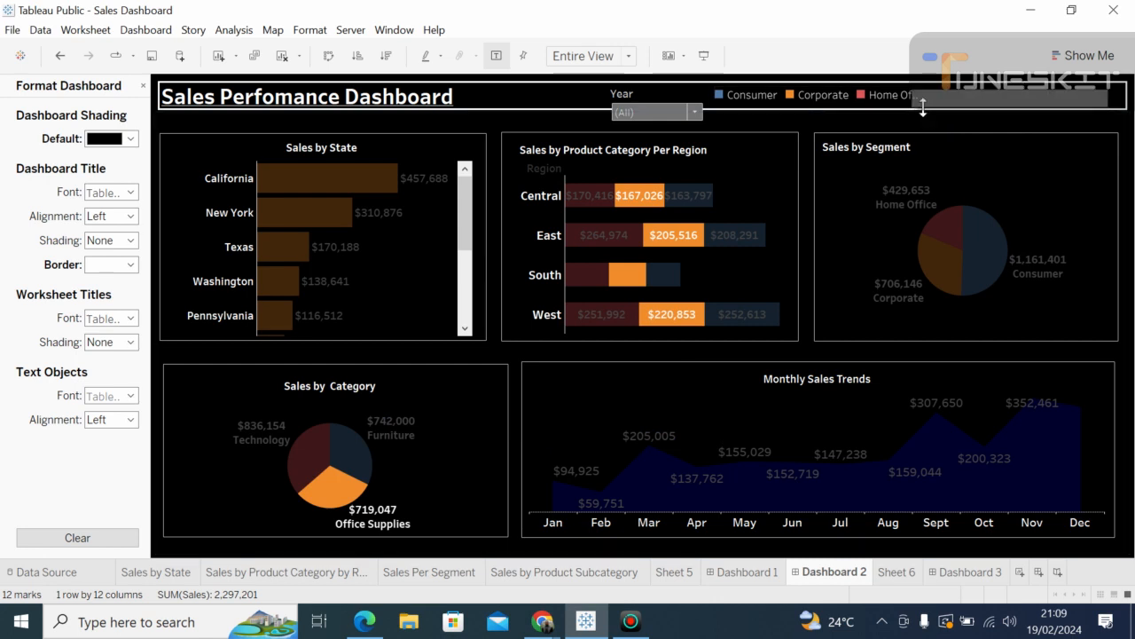
drag(923, 109, 881, 113)
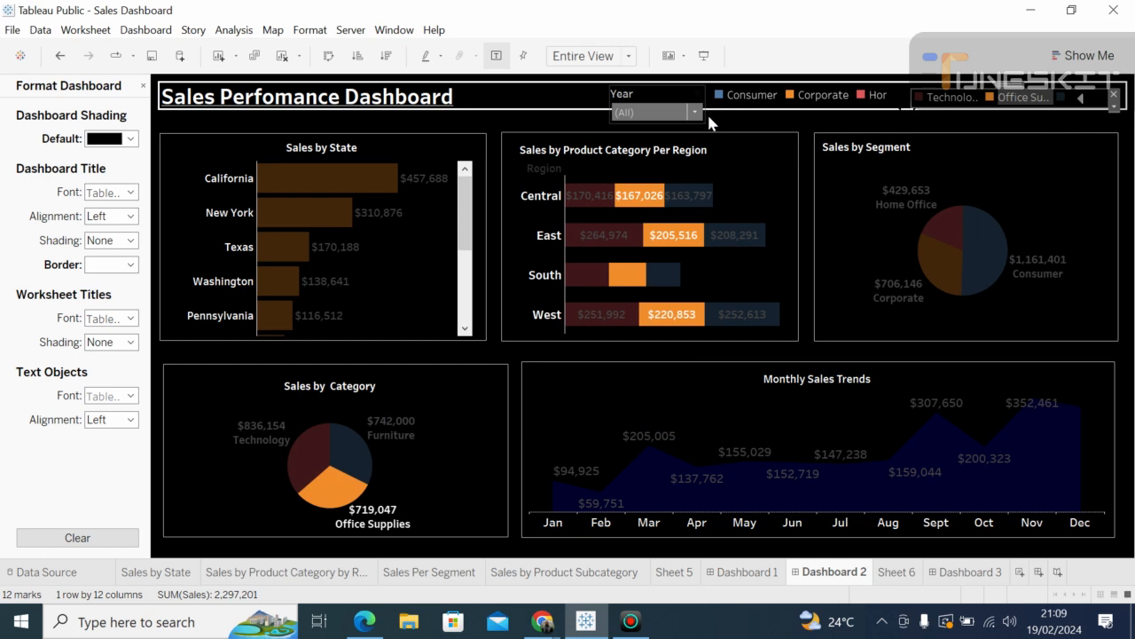
Step: Clear the Office Supplies highlight by selecting then deselecting the Central Technology bar
click(588, 110)
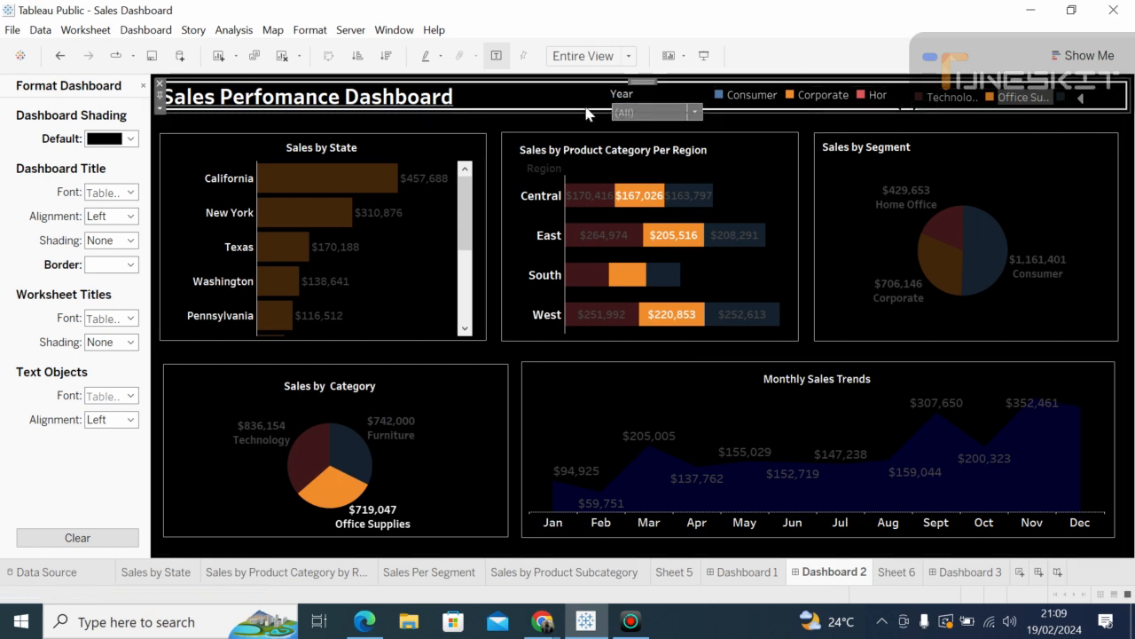
click(1127, 163)
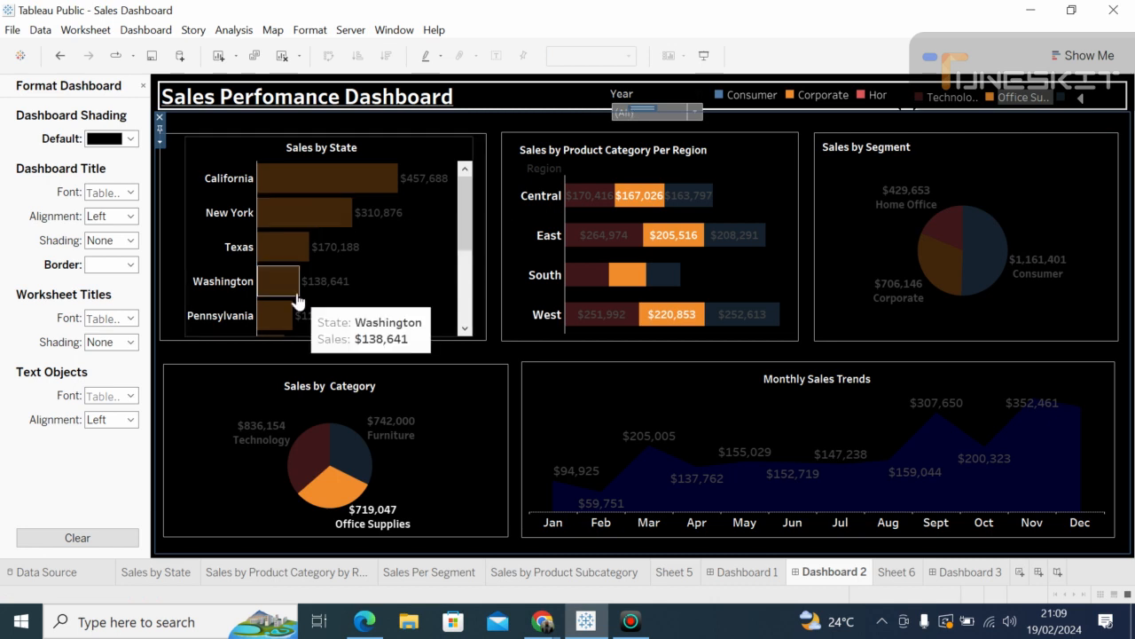
click(546, 234)
click(590, 195)
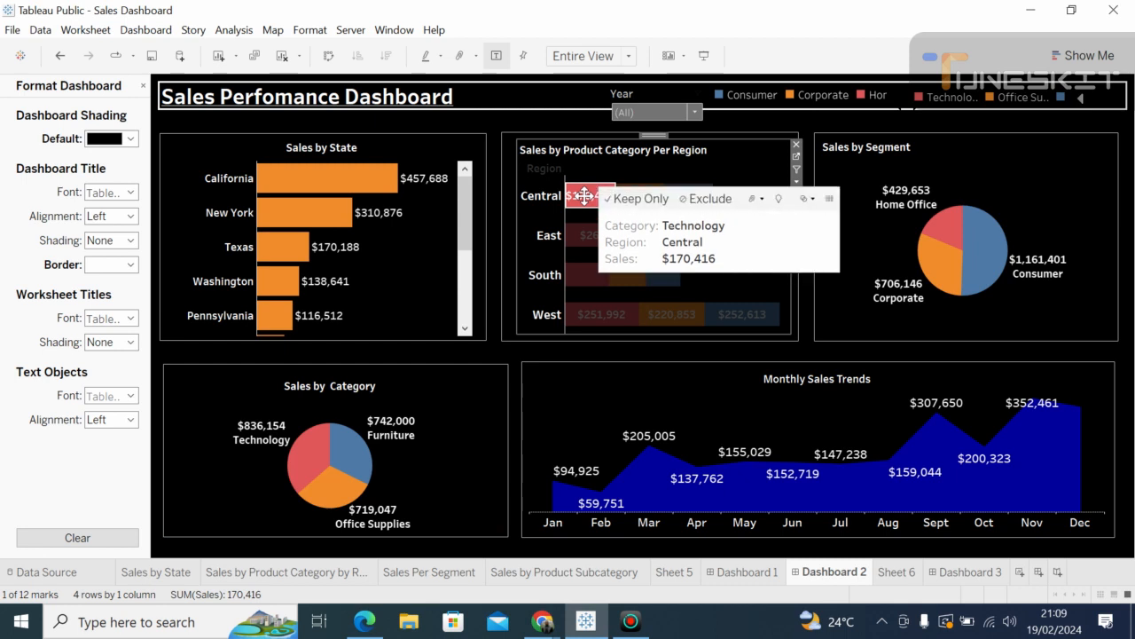
click(577, 207)
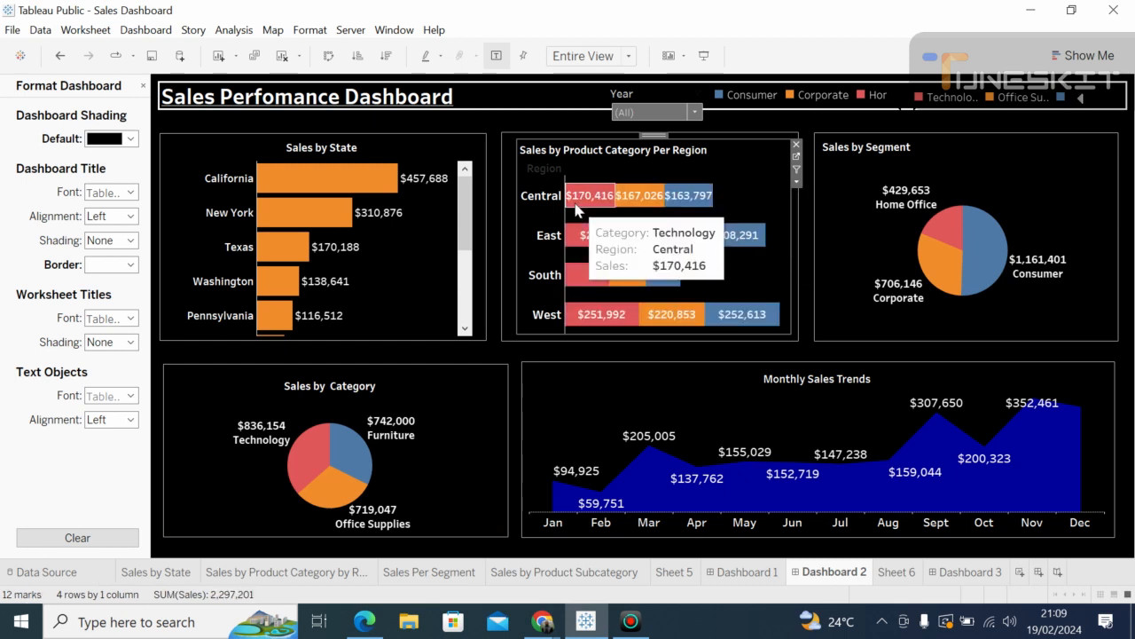
click(512, 497)
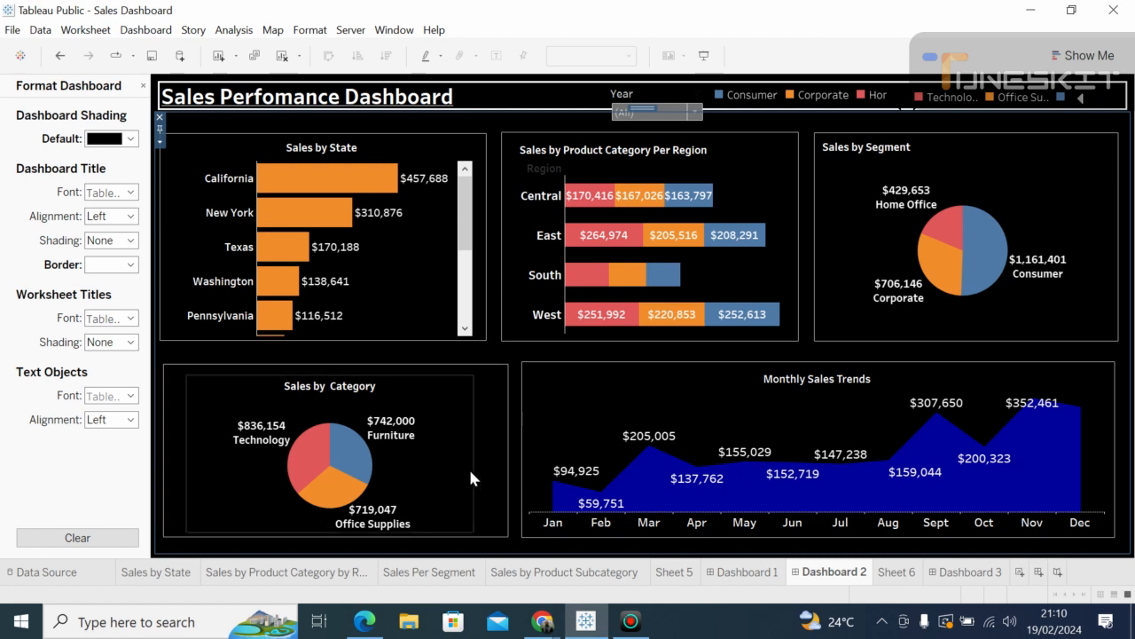
Step: View Sheet 5's Monthly Sales Trends, then switch to Dashboard 1
click(495, 479)
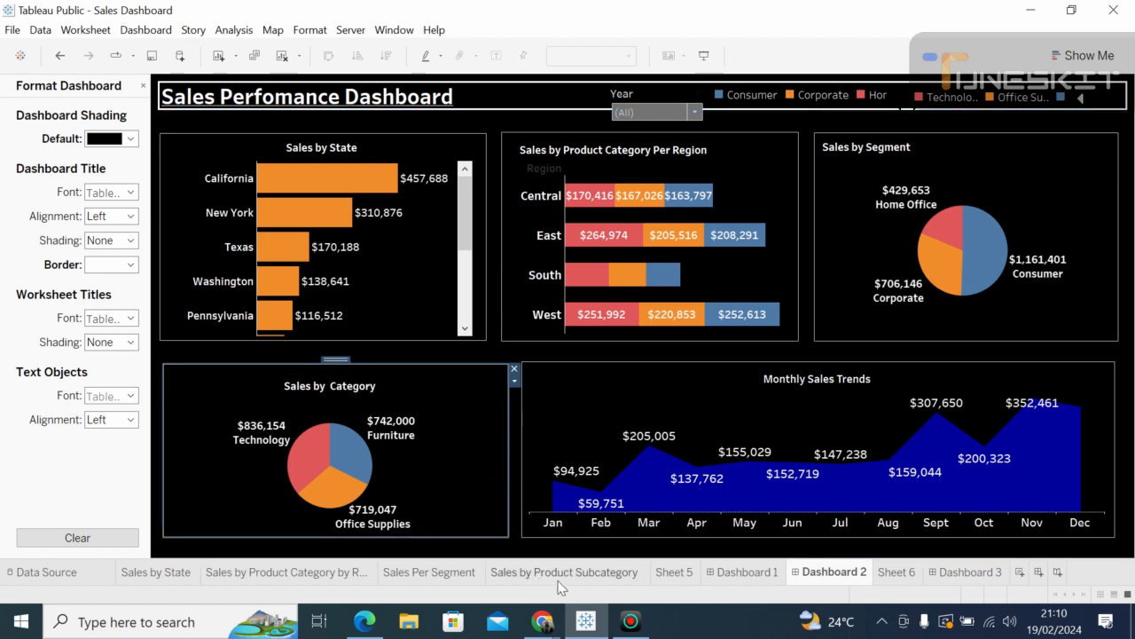
mouse_move(585, 585)
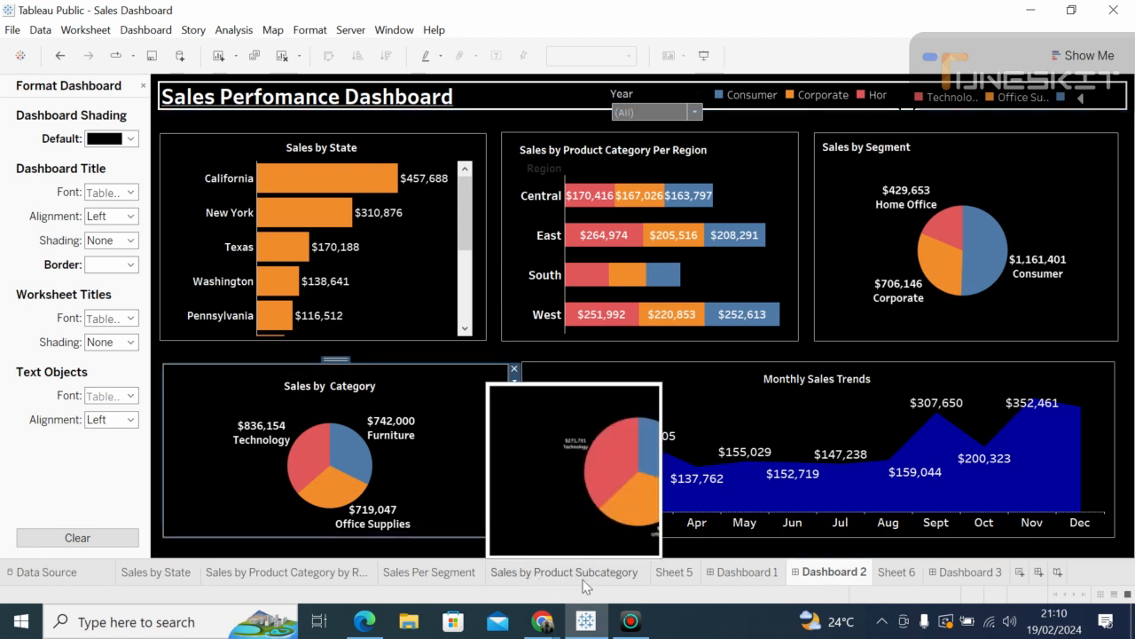
click(675, 572)
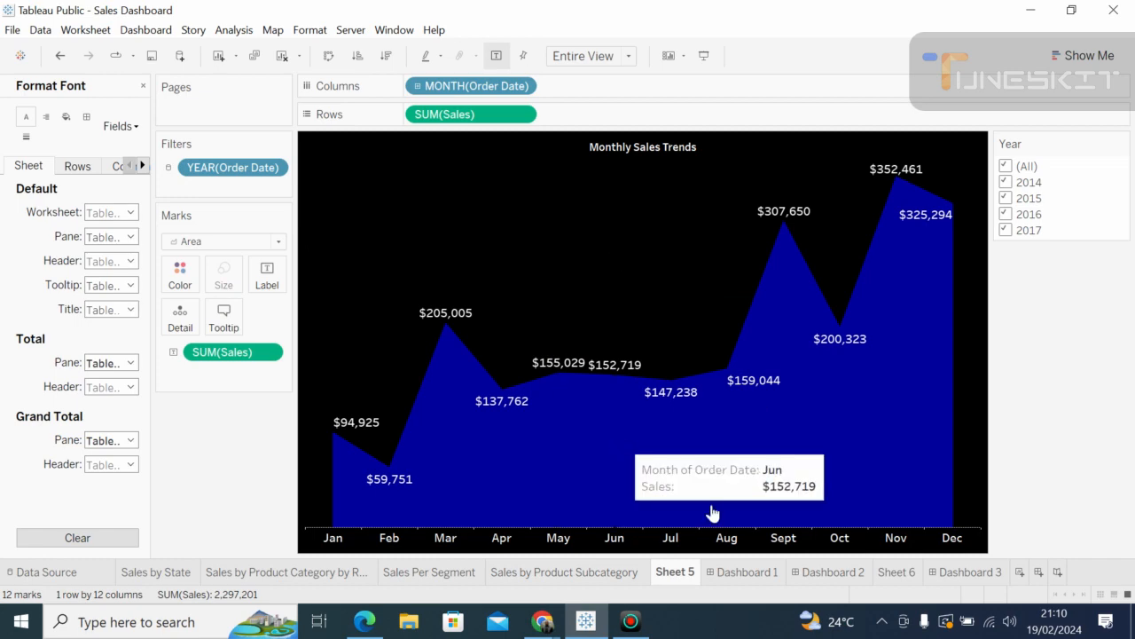
click(748, 572)
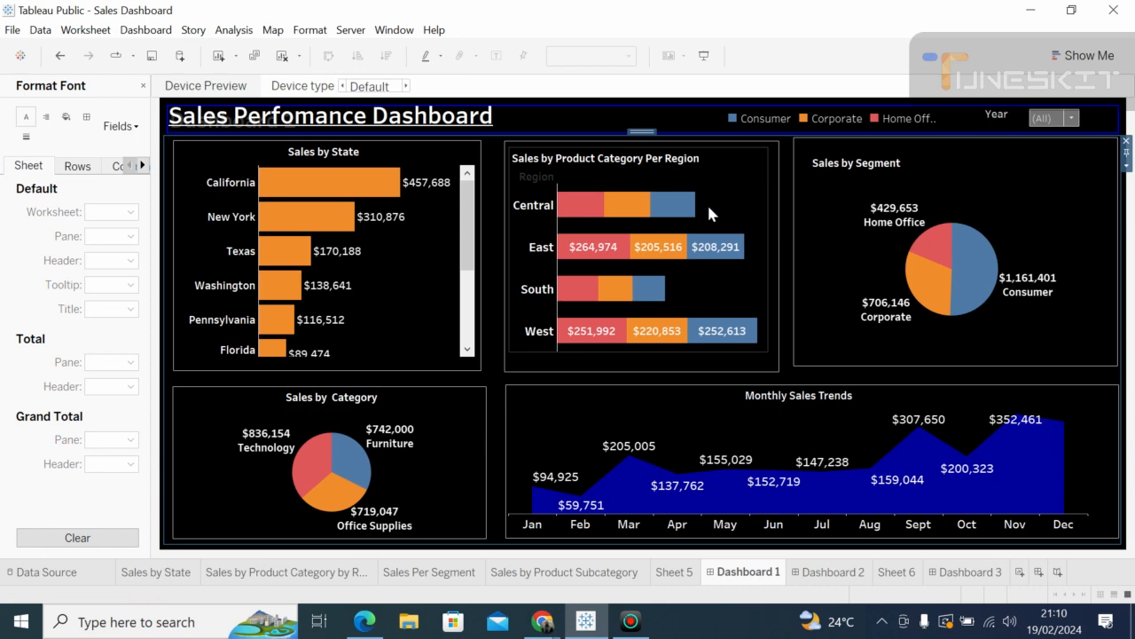
click(747, 178)
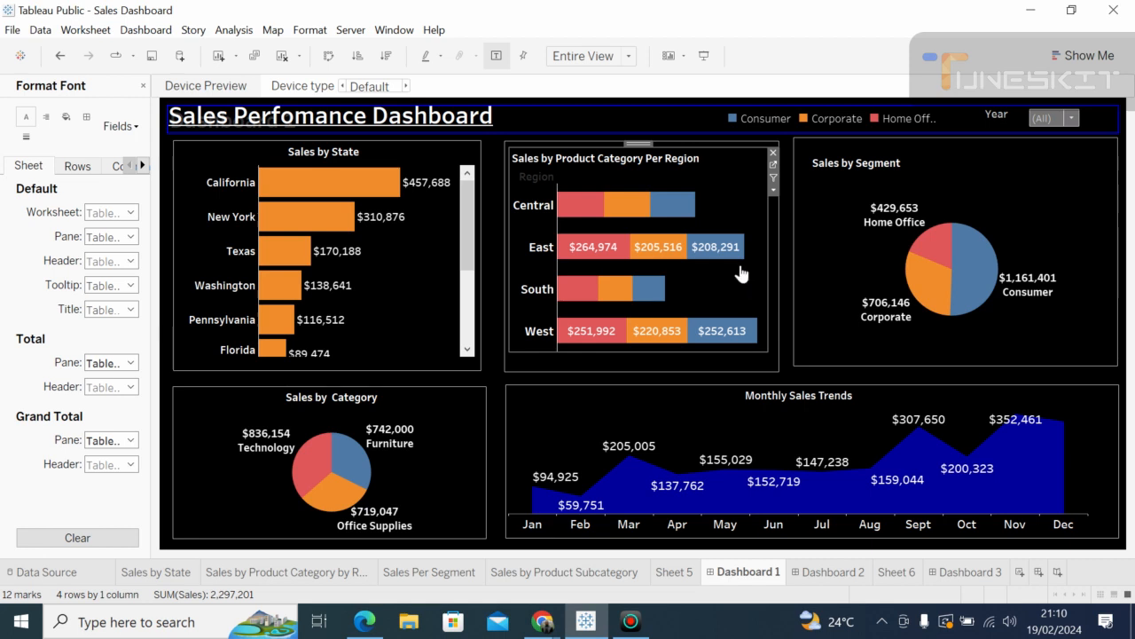
click(652, 379)
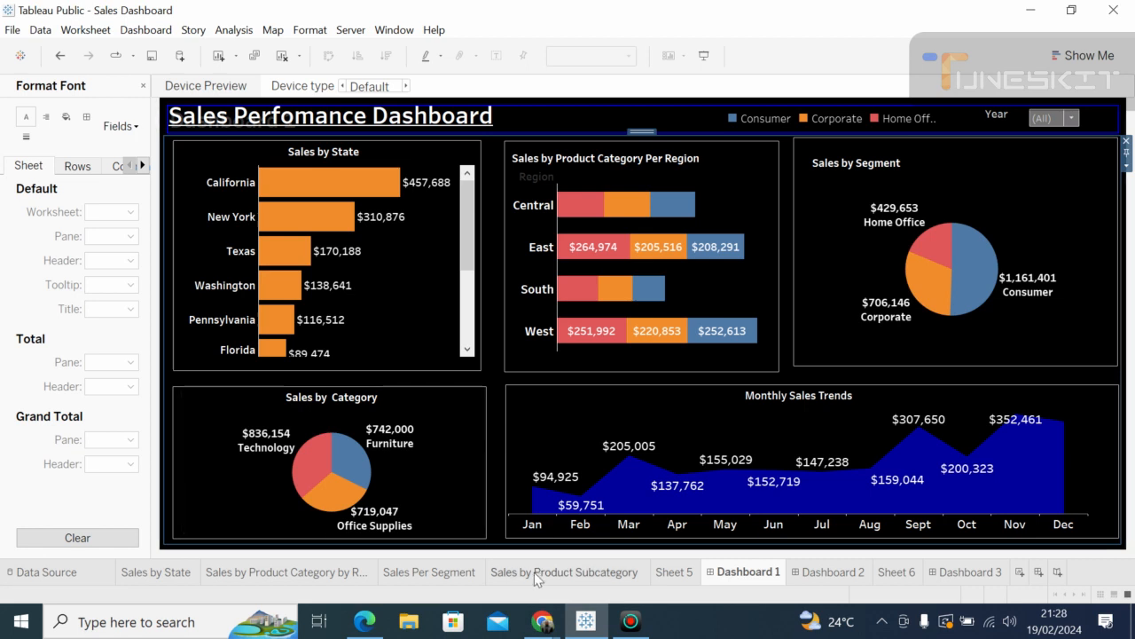
mouse_move(541, 624)
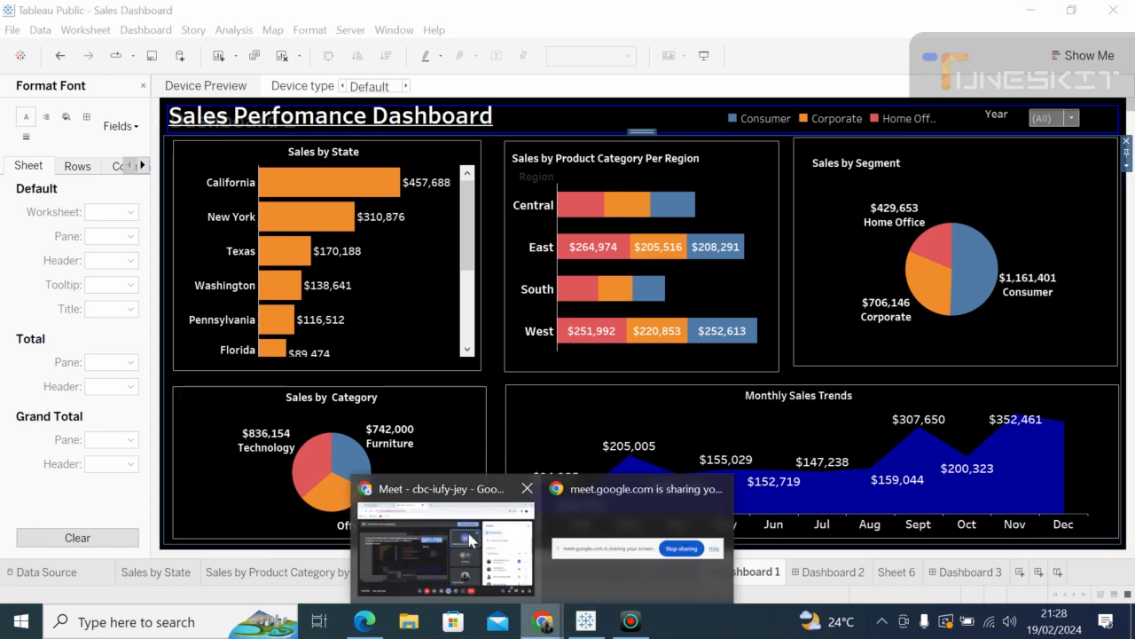
click(470, 538)
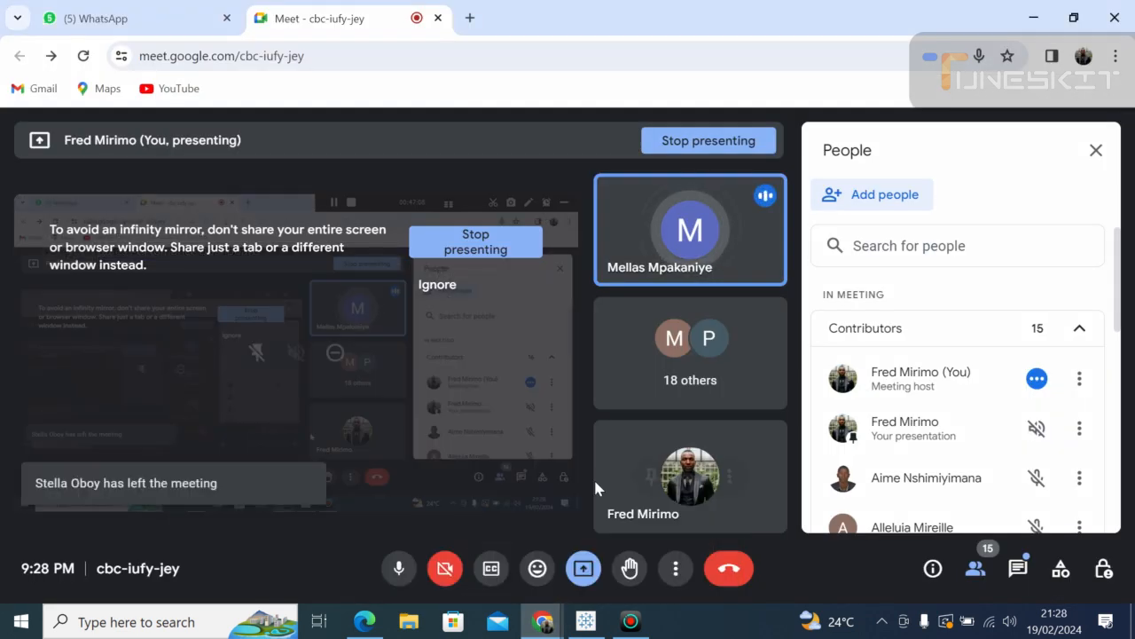
click(587, 620)
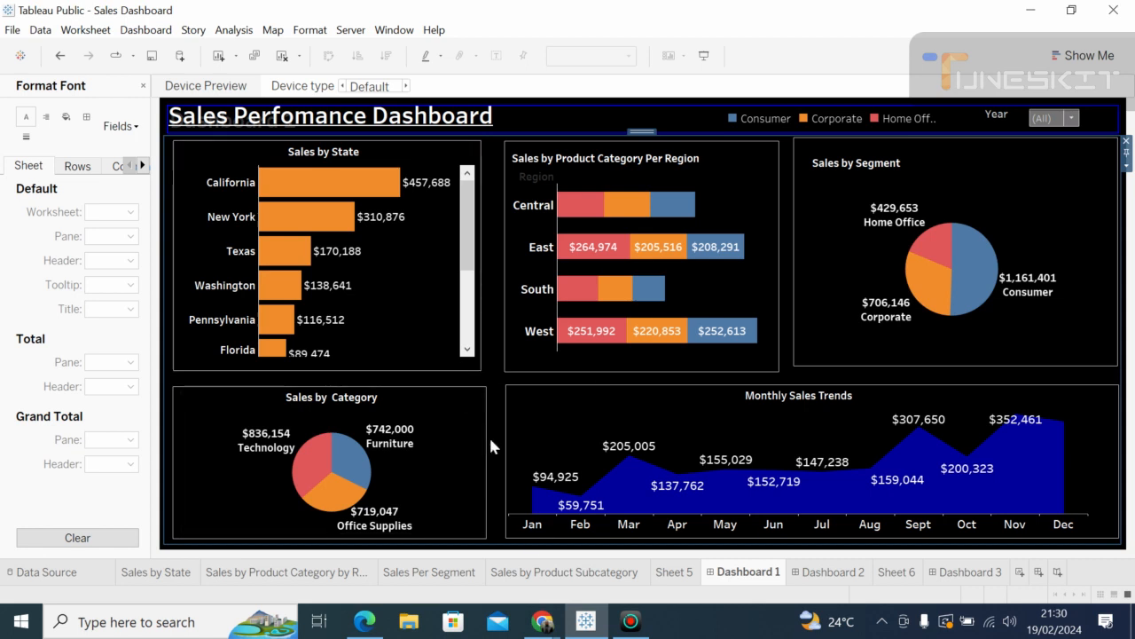
click(545, 621)
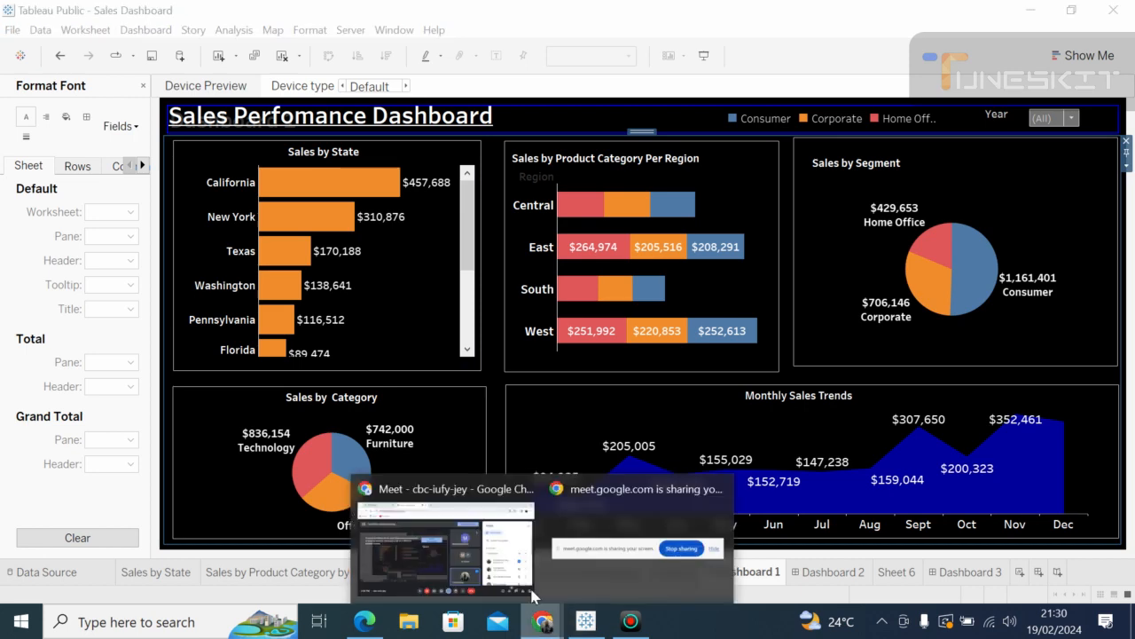
click(431, 542)
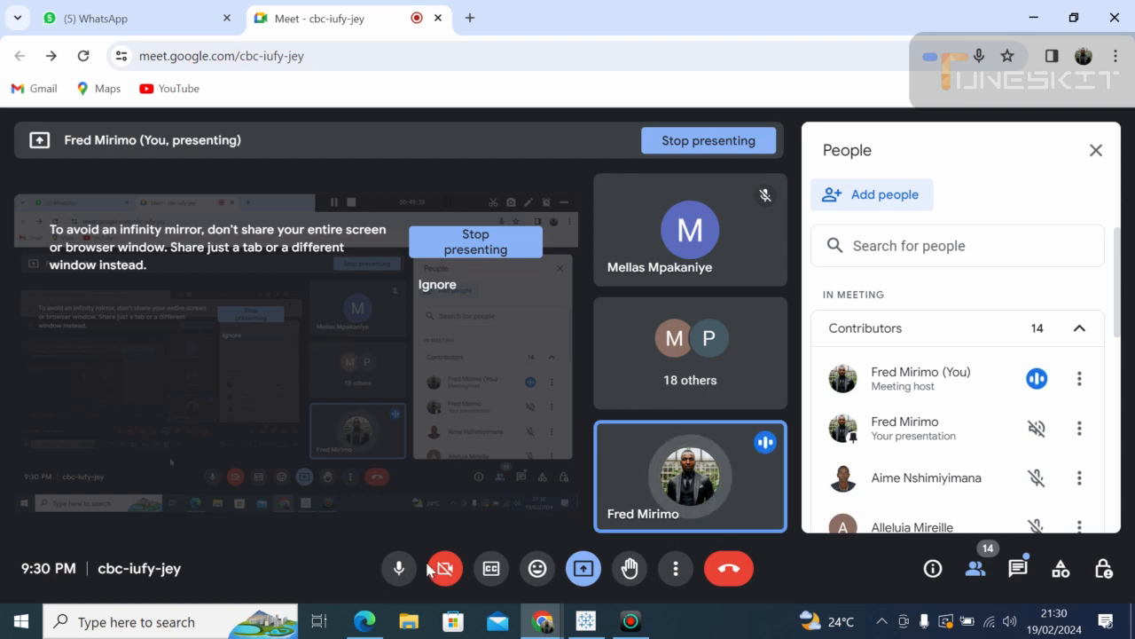
click(585, 621)
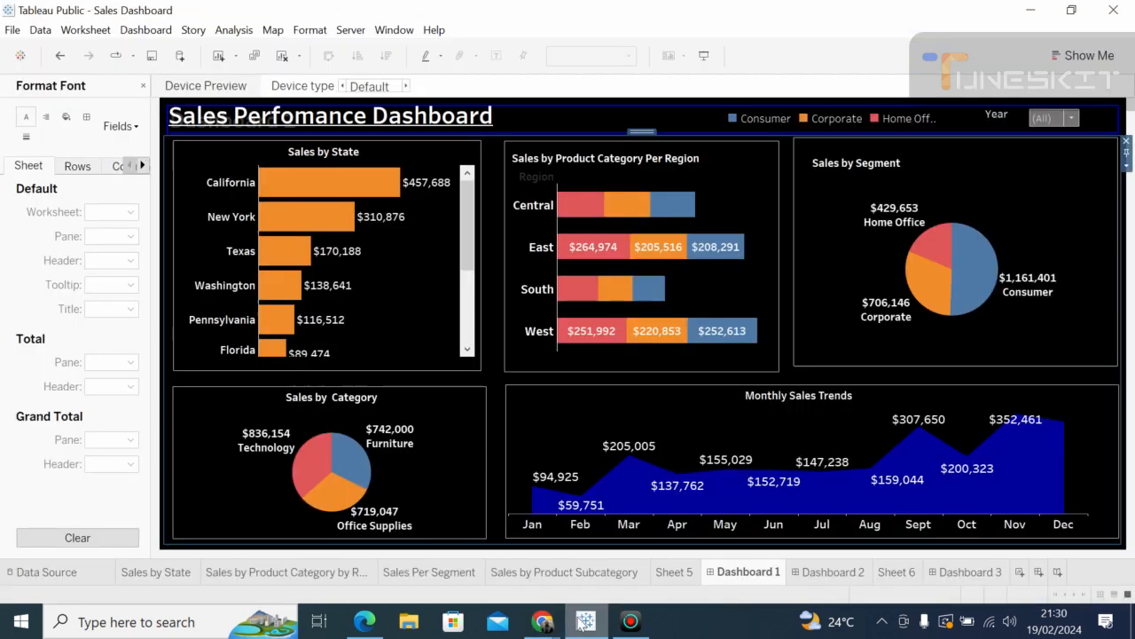
Step: Select the Monthly Sales Trends chart and its containers, nudging its container's right edge
click(548, 391)
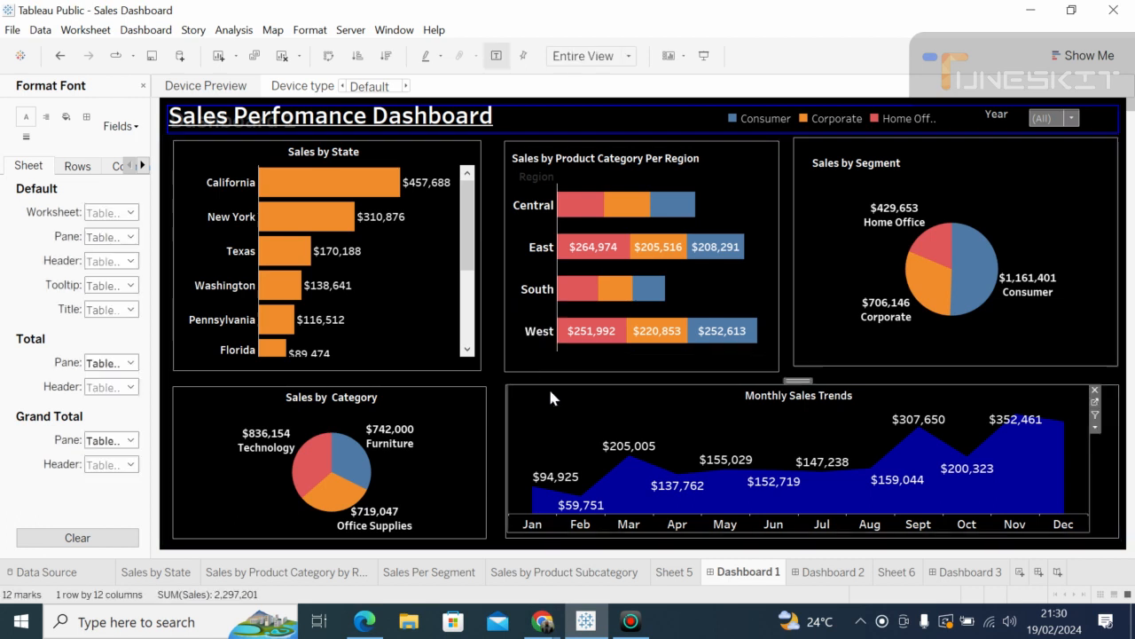
click(1116, 457)
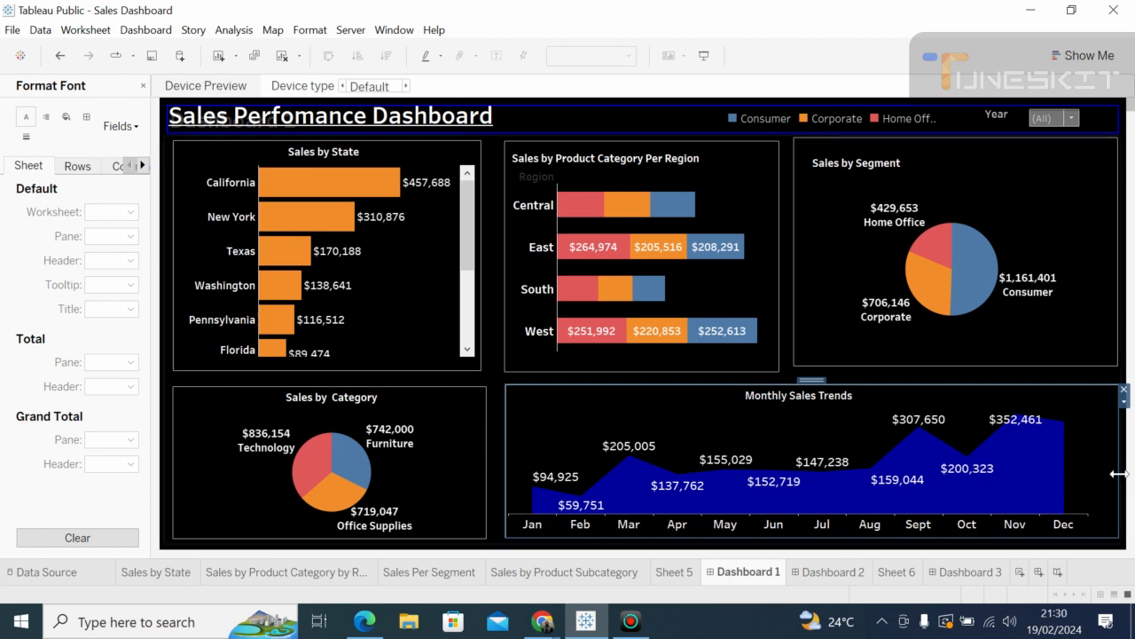
mouse_move(1116, 472)
mouse_down()
mouse_move(1127, 475)
mouse_move(1117, 471)
mouse_up()
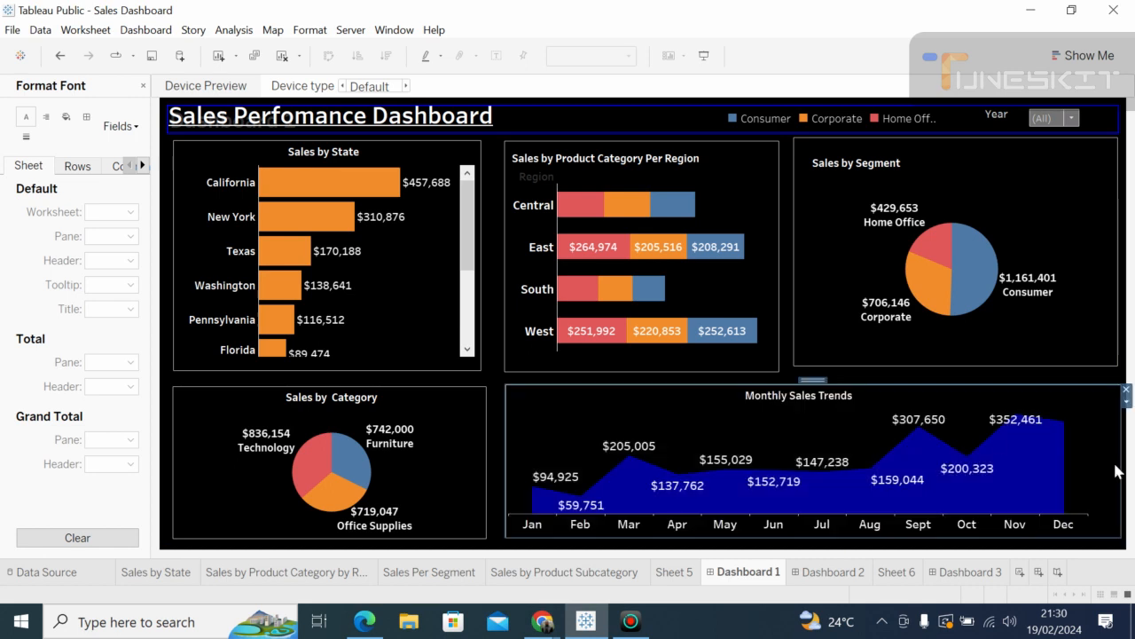
click(499, 412)
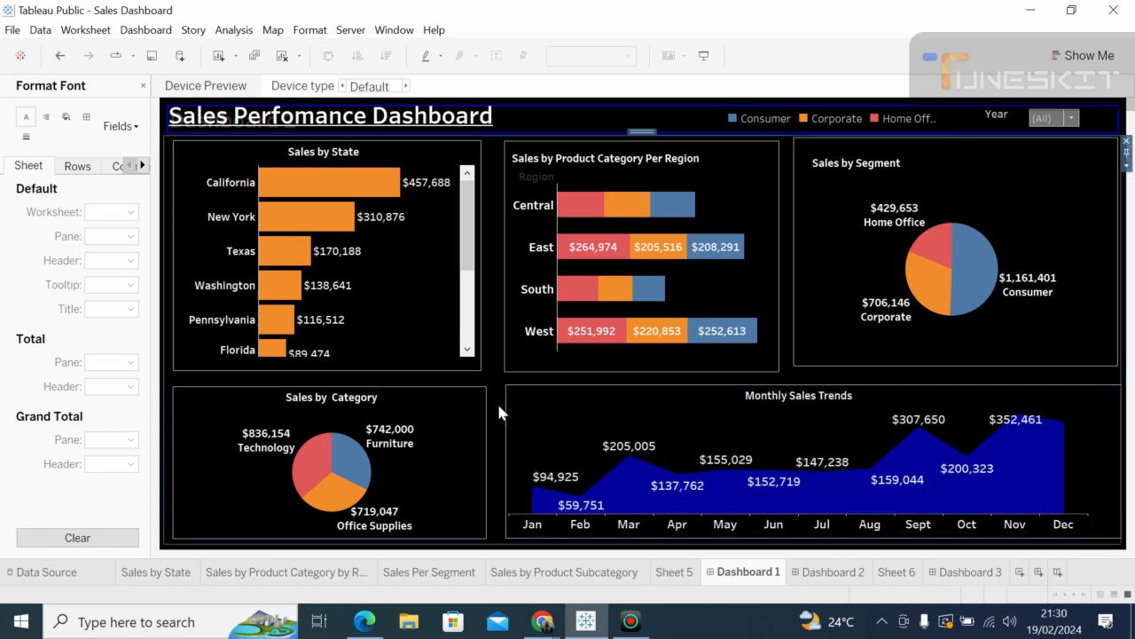
click(1127, 237)
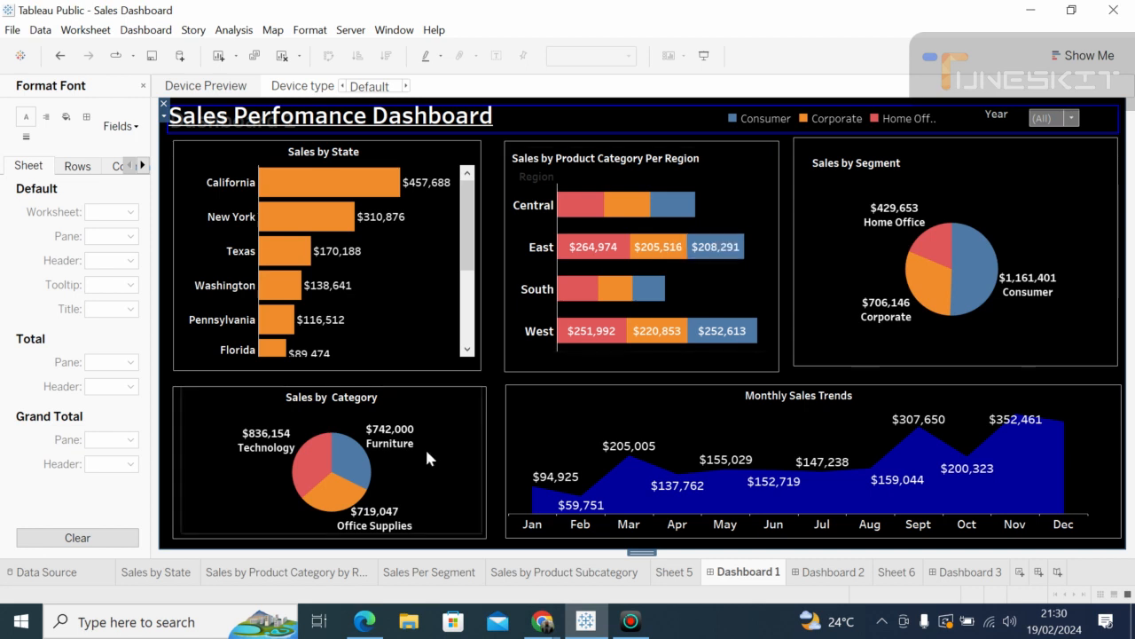
click(495, 426)
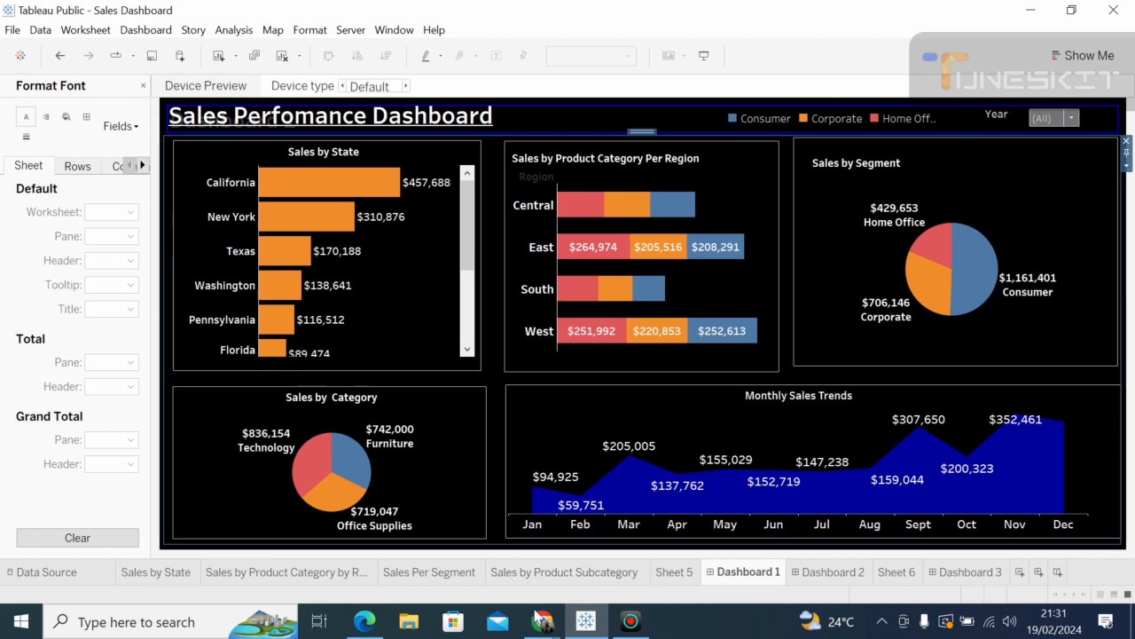
Step: Switch to the WhatsApp Web window in Chrome
mouse_move(539, 619)
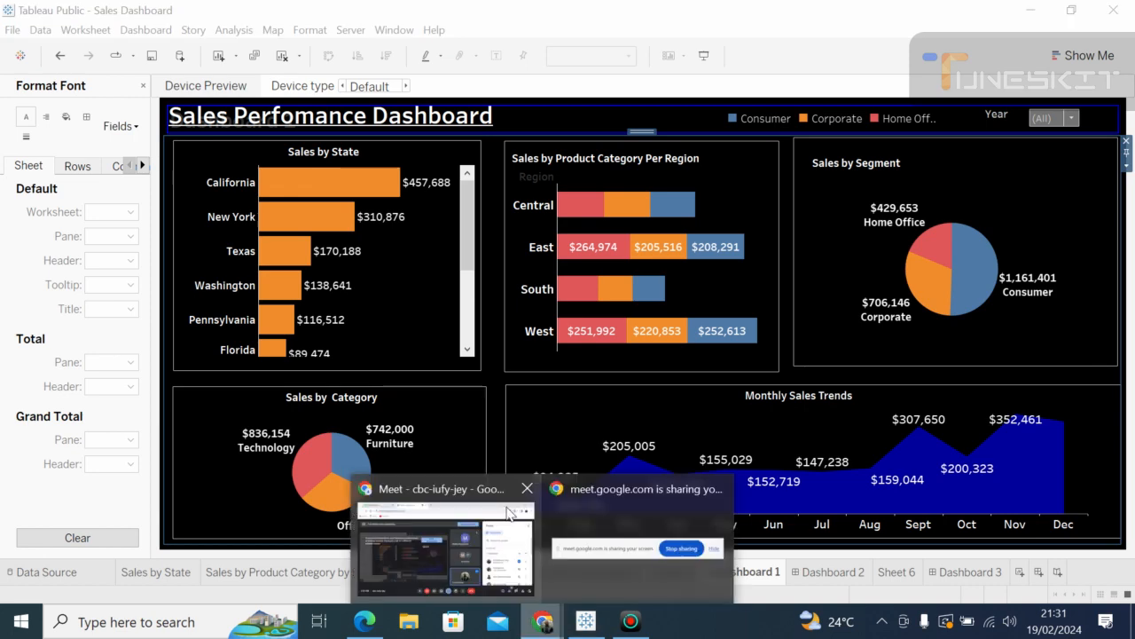
mouse_move(522, 547)
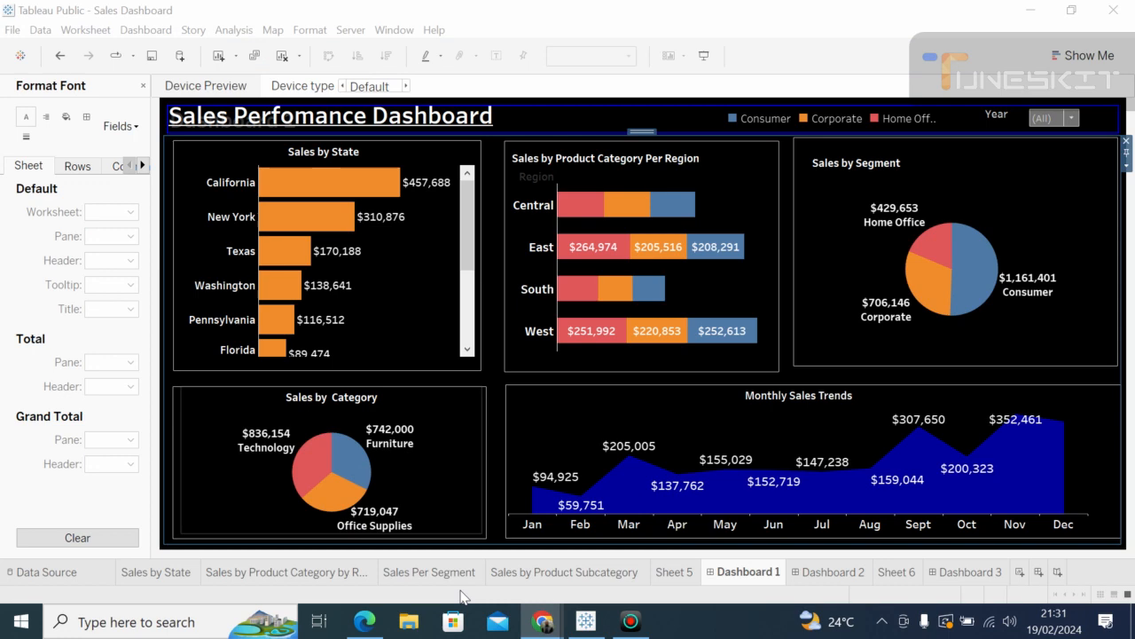
key(alt+Tab)
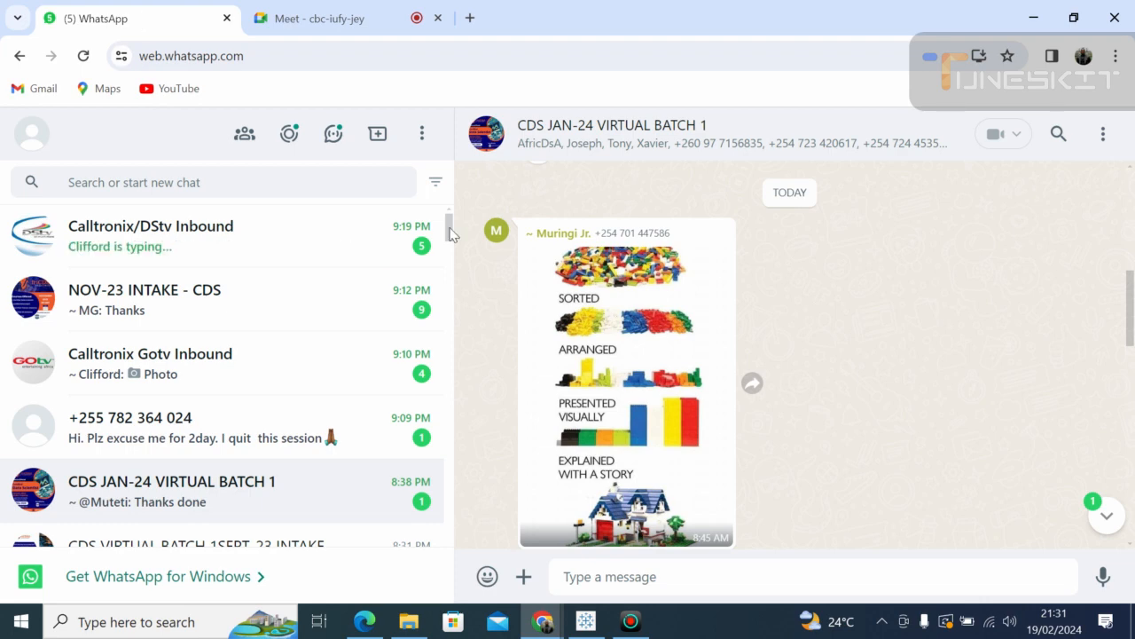
Step: Open the CDS VIRTUAL BATCH 1SEPT-23 INTAKE chat and choose to attach a document
drag(450, 233, 450, 244)
scroll(450, 244, down, 1)
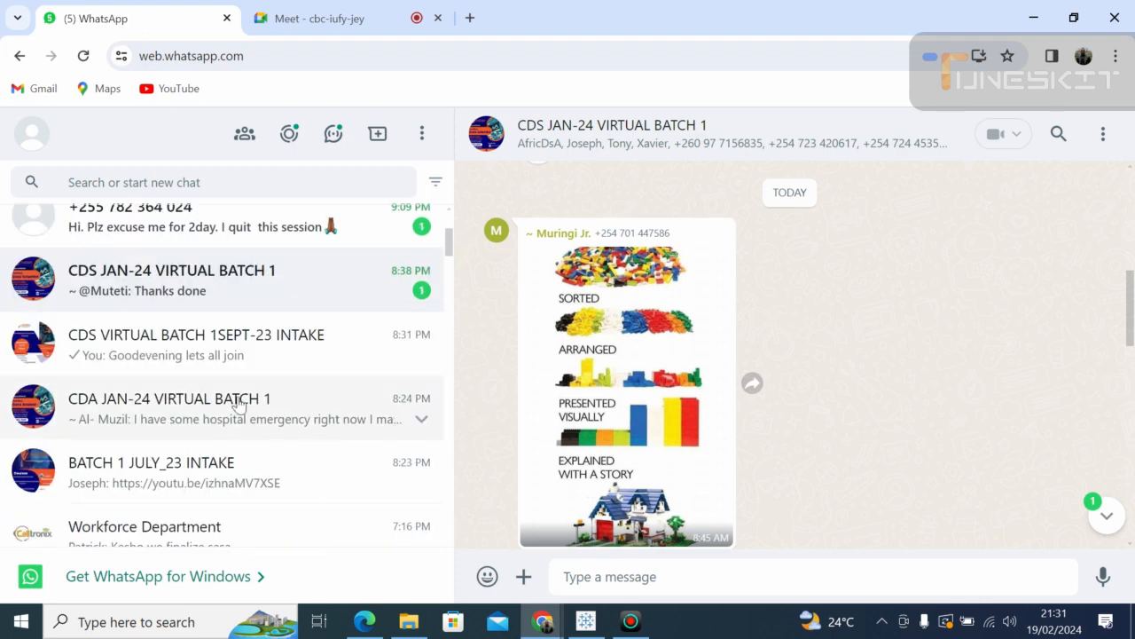
click(219, 355)
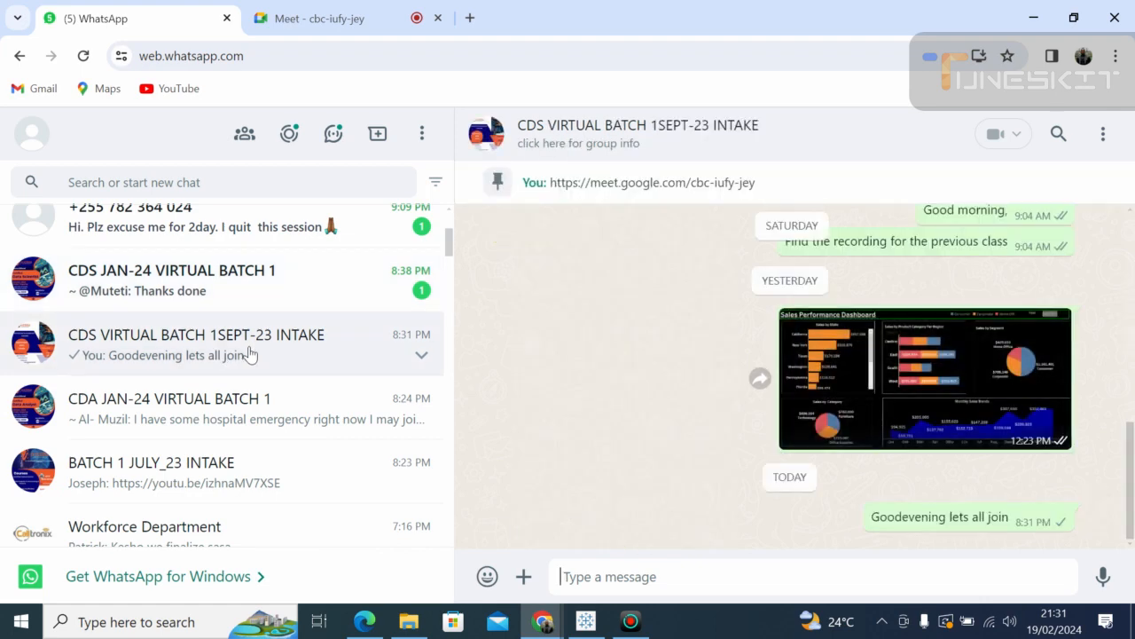
click(525, 574)
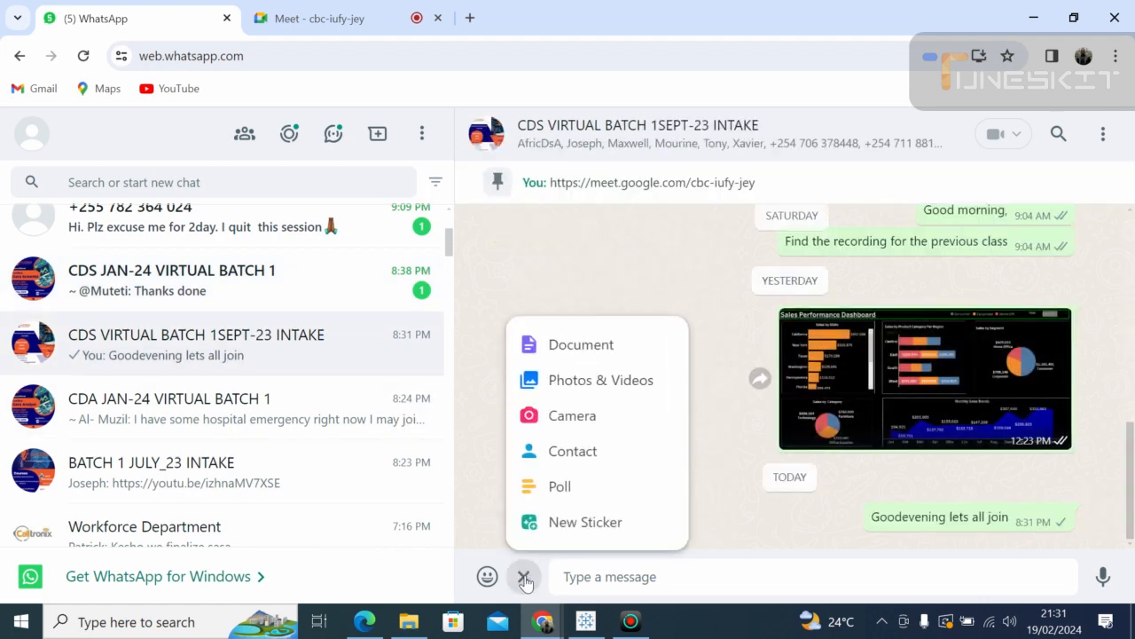
click(596, 349)
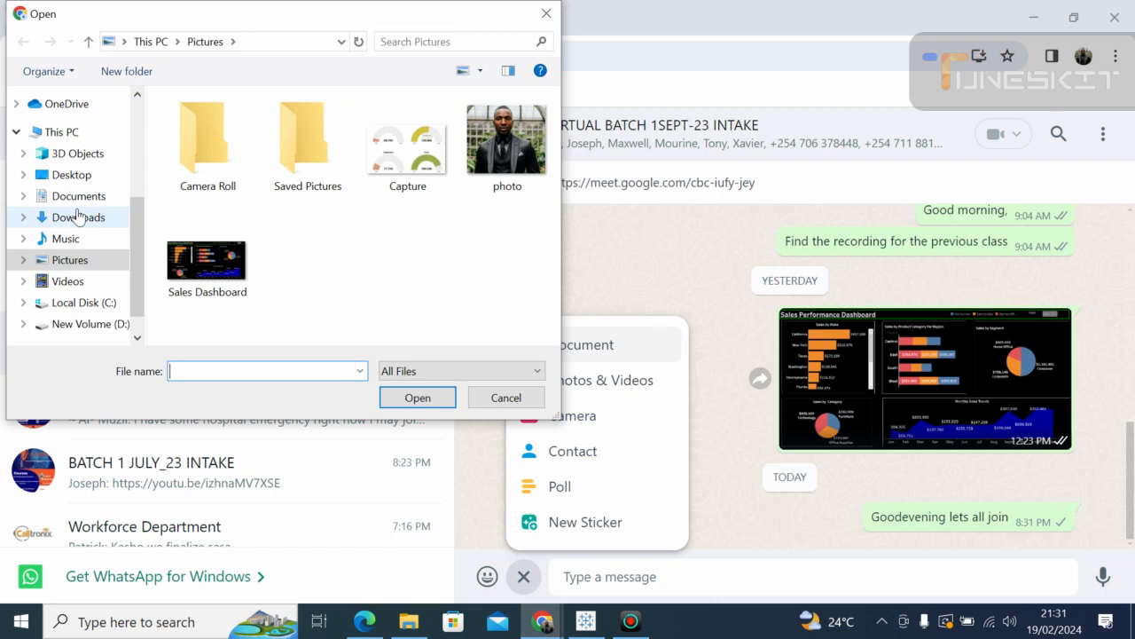
Step: Attach HR Data.xlsx from C:\AfriCDSA\Tableau and send it to the group
click(93, 304)
click(92, 298)
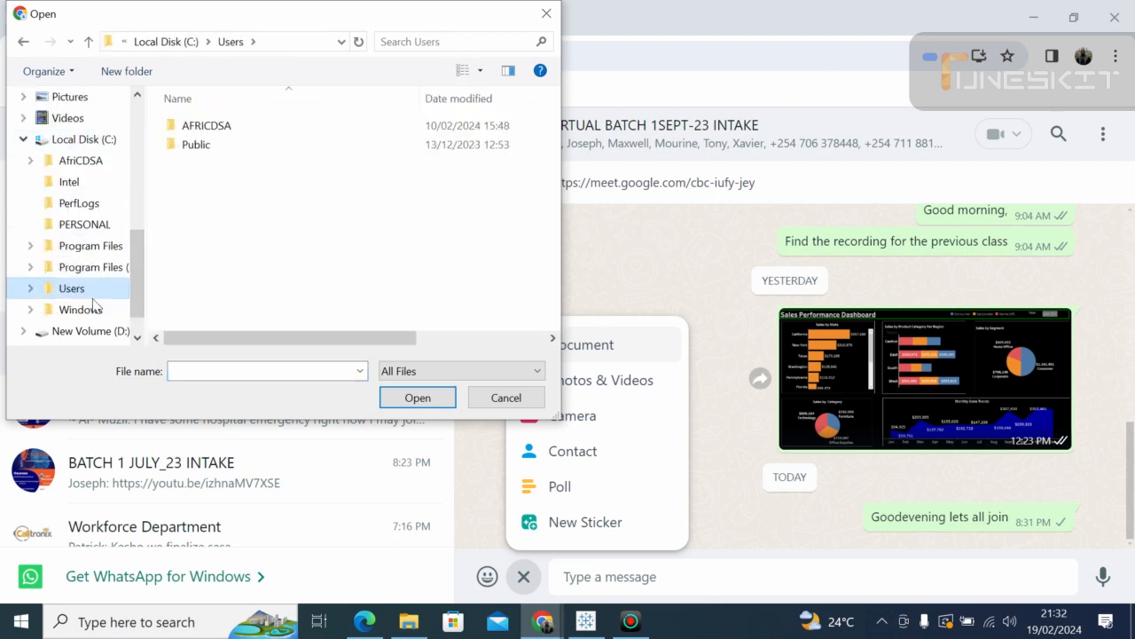
double_click(226, 125)
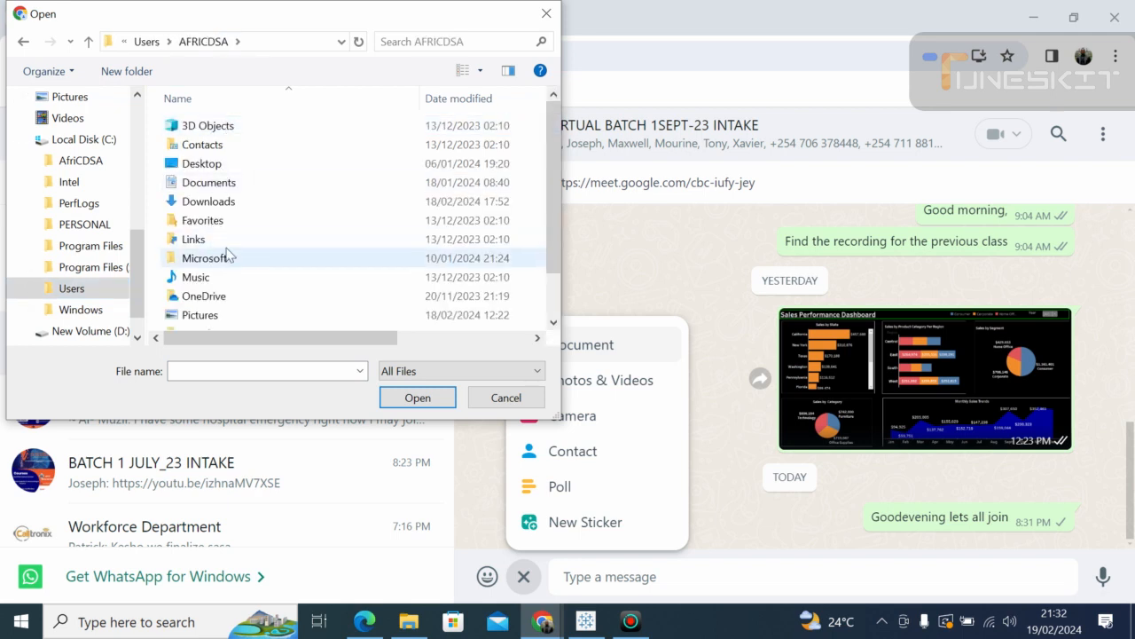
click(553, 310)
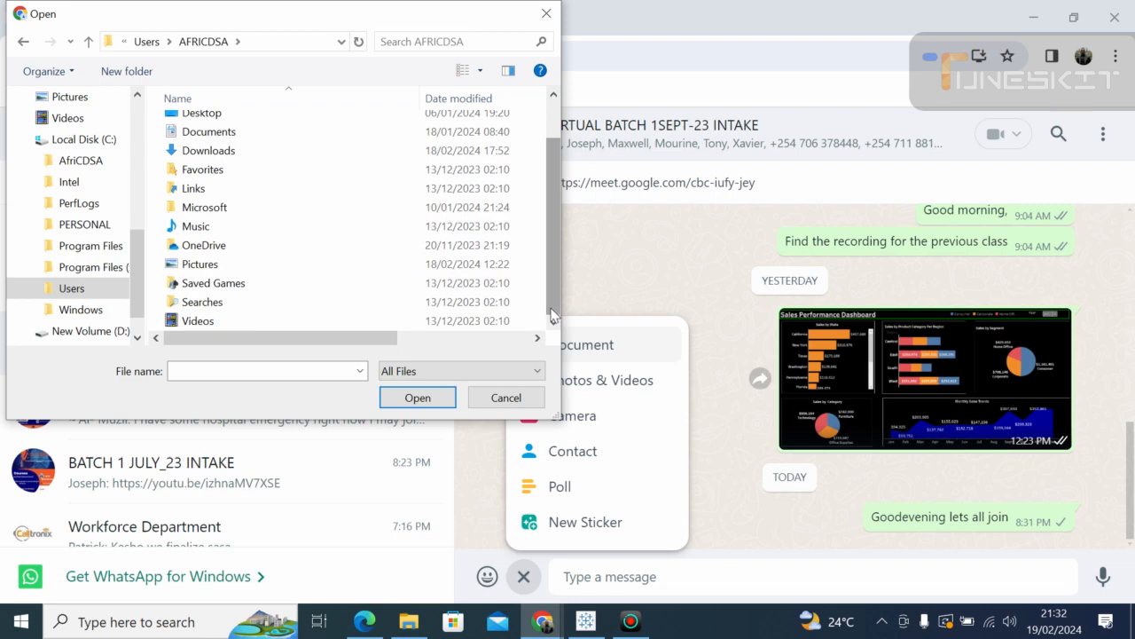
click(554, 130)
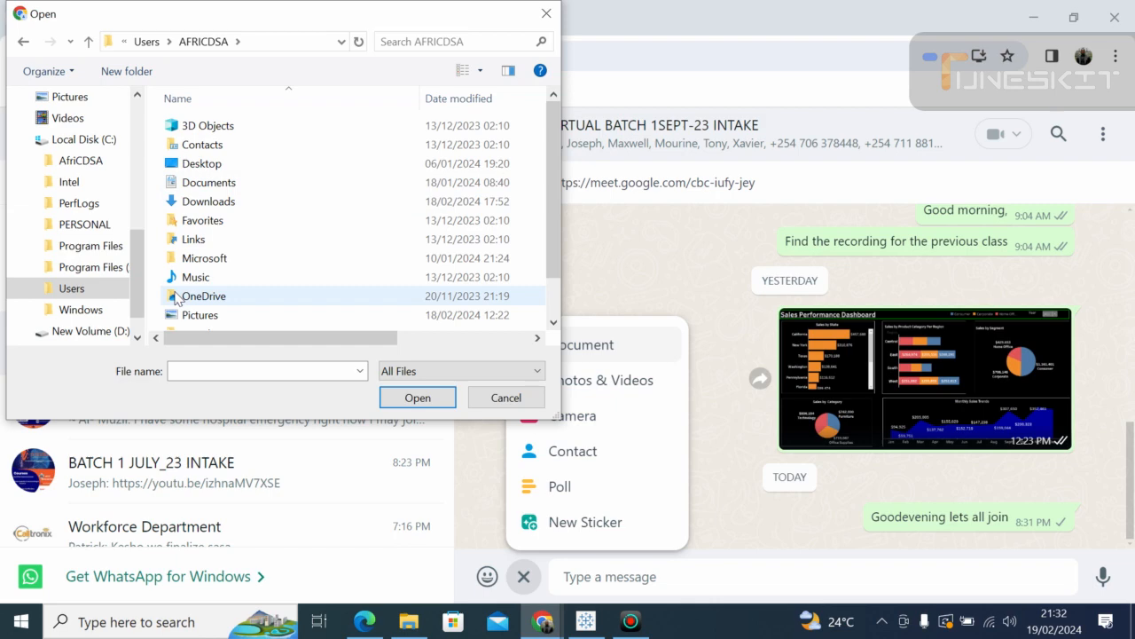
click(92, 162)
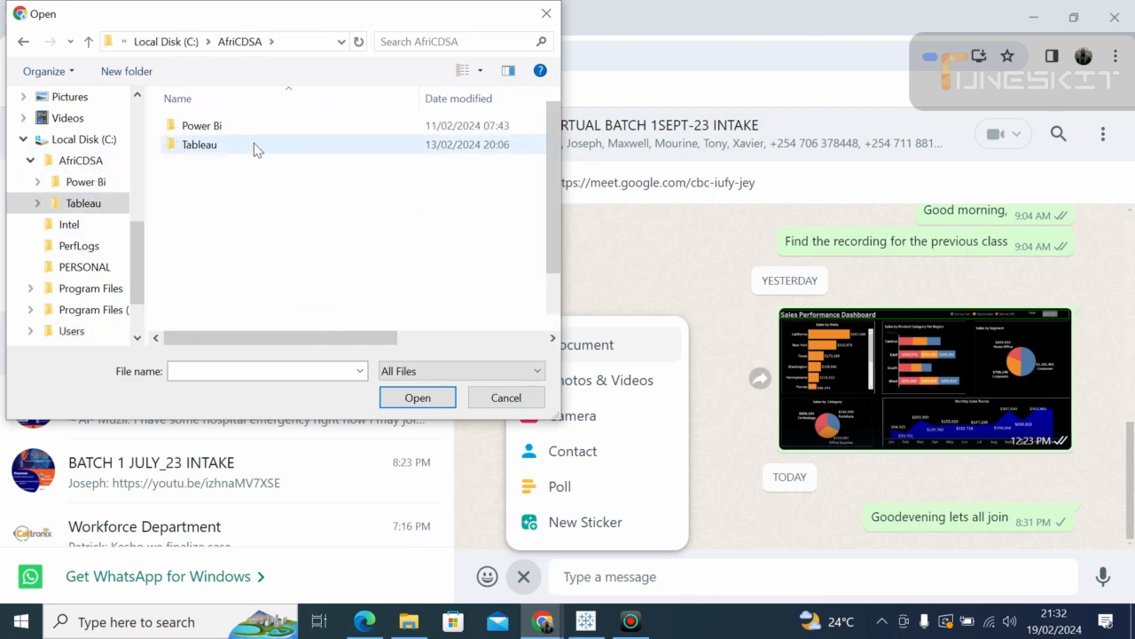
double_click(253, 147)
click(201, 241)
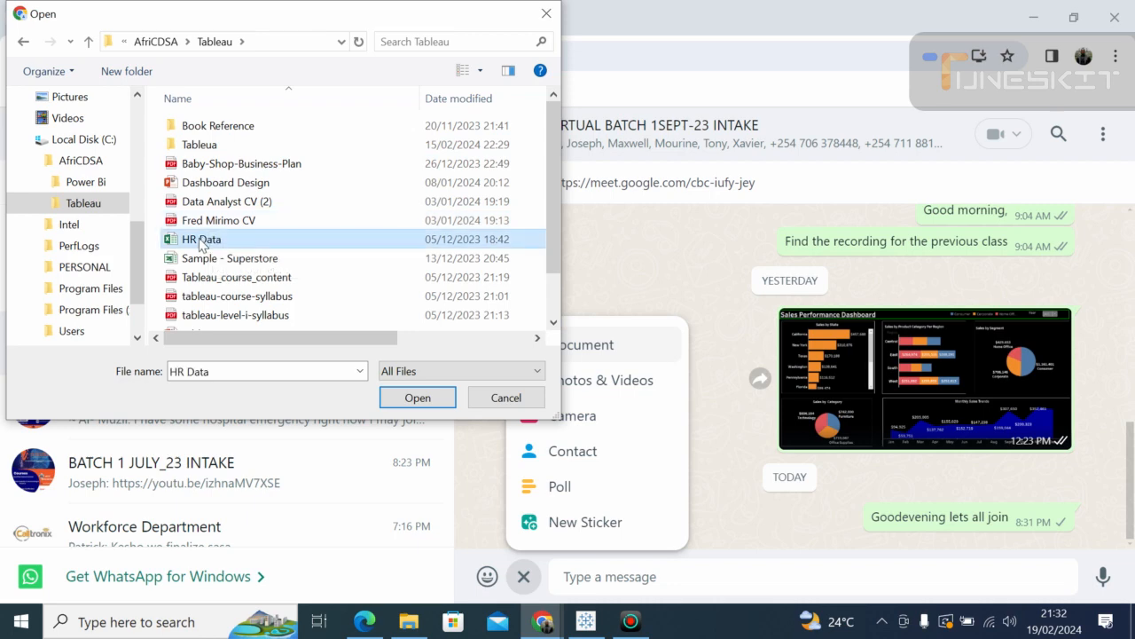
click(408, 399)
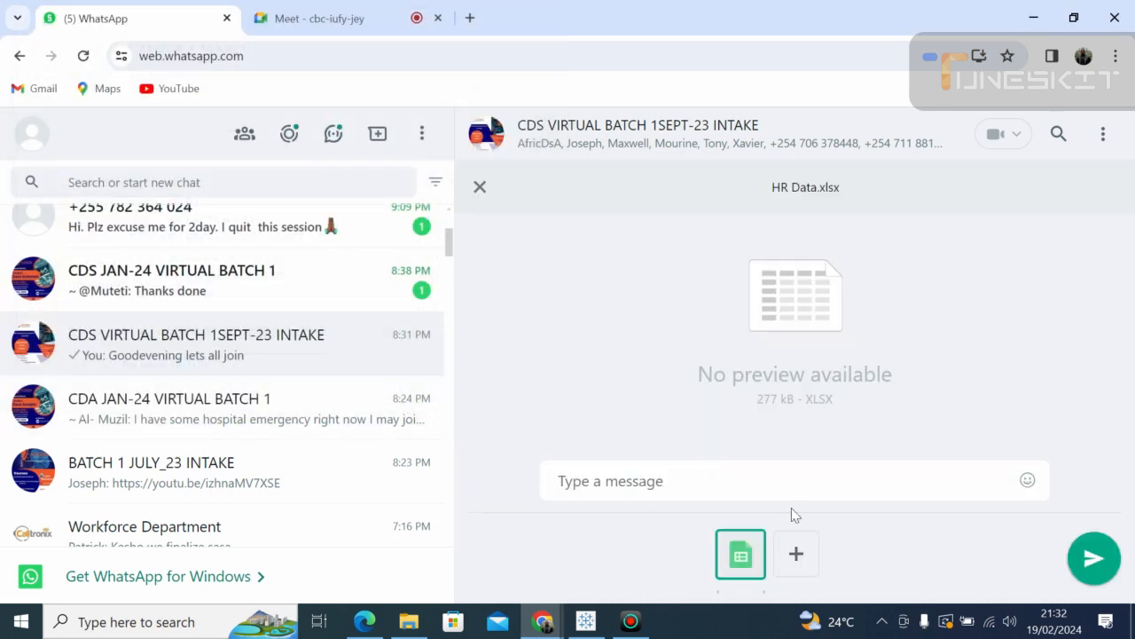
click(1094, 558)
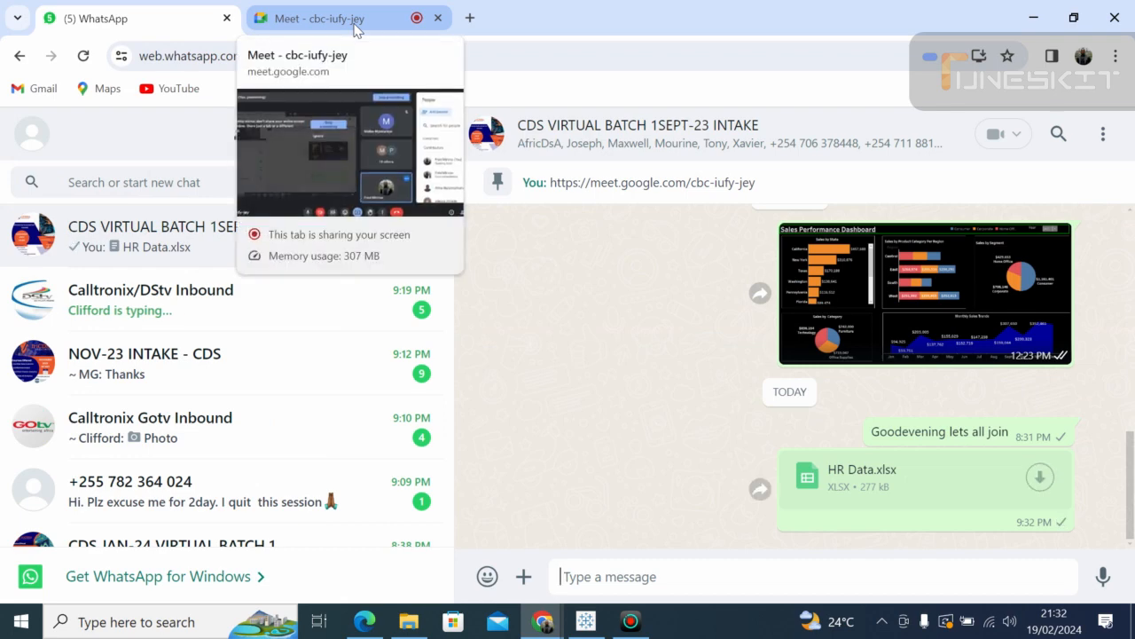
Step: In the Google Meet call, mute the microphone and stop presenting the screen
click(356, 29)
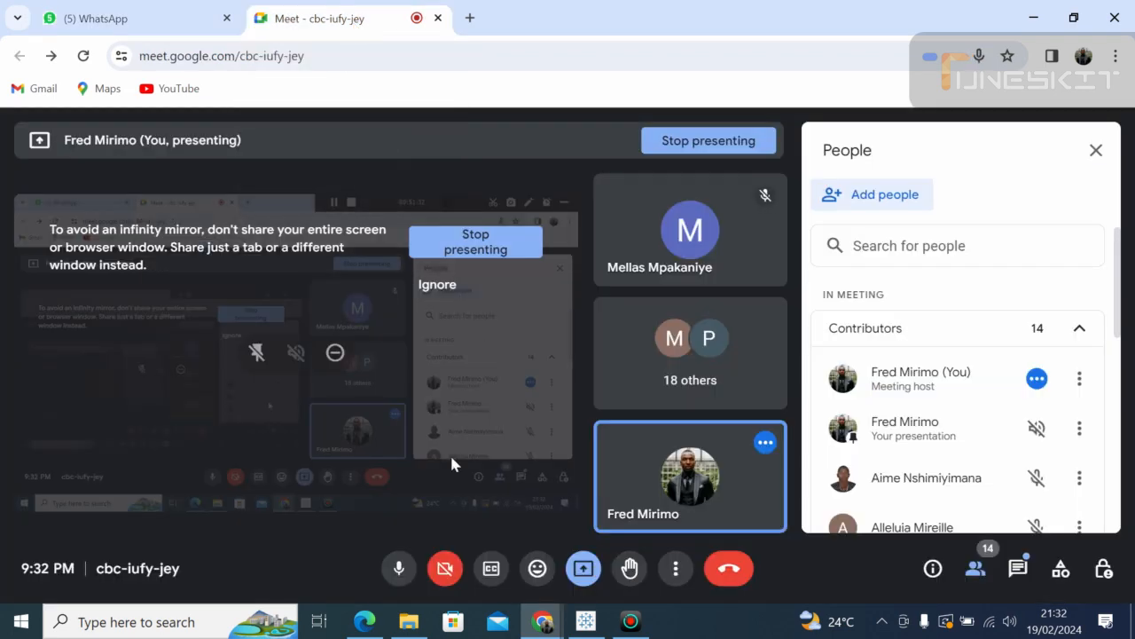
click(397, 573)
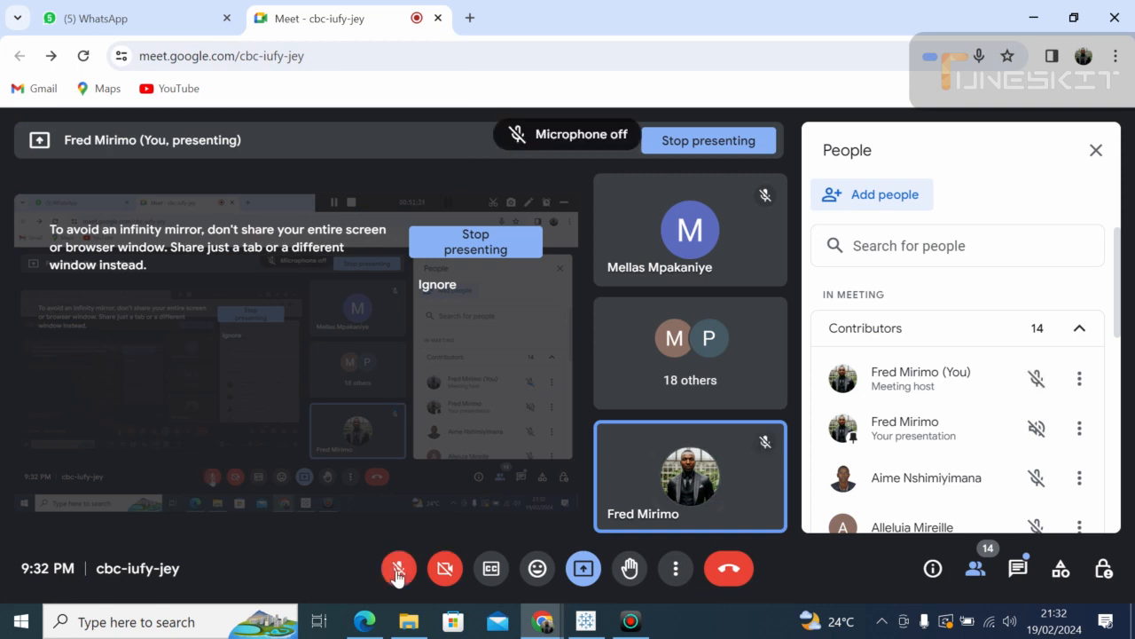
click(582, 575)
click(628, 511)
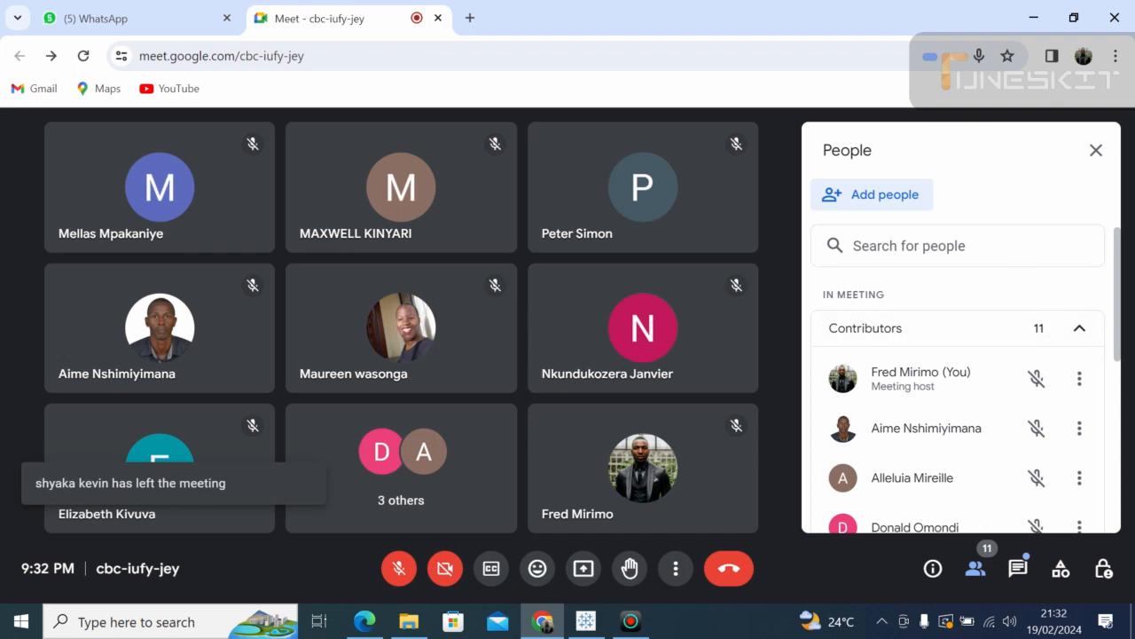
Step: Close the participants list, unmute the microphone, and bring Tableau back to the front
click(1095, 150)
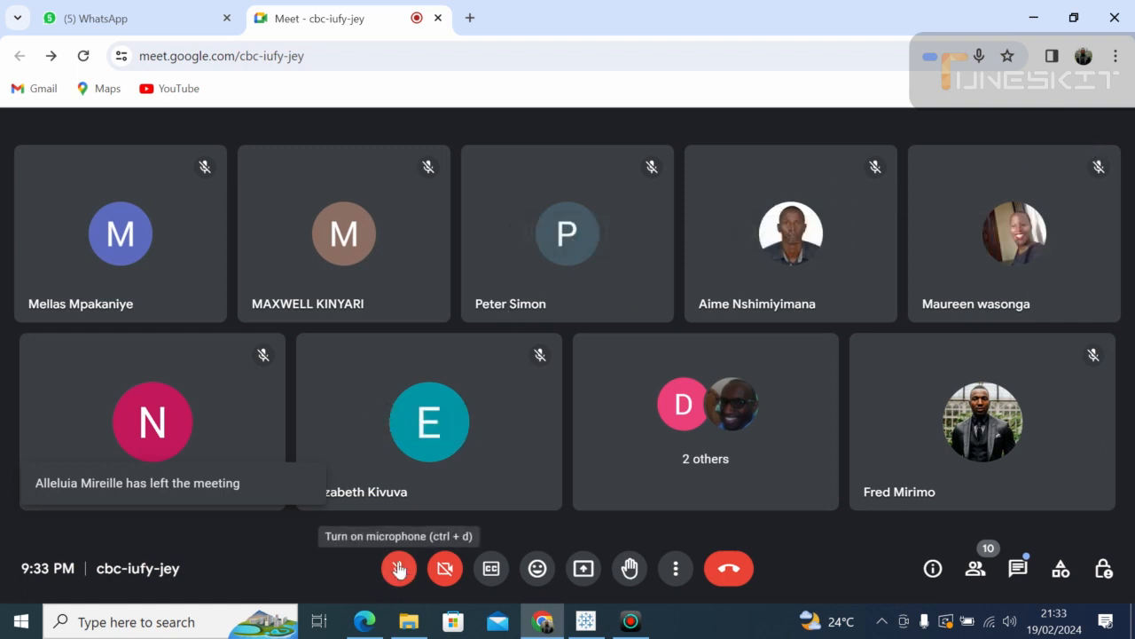
click(399, 568)
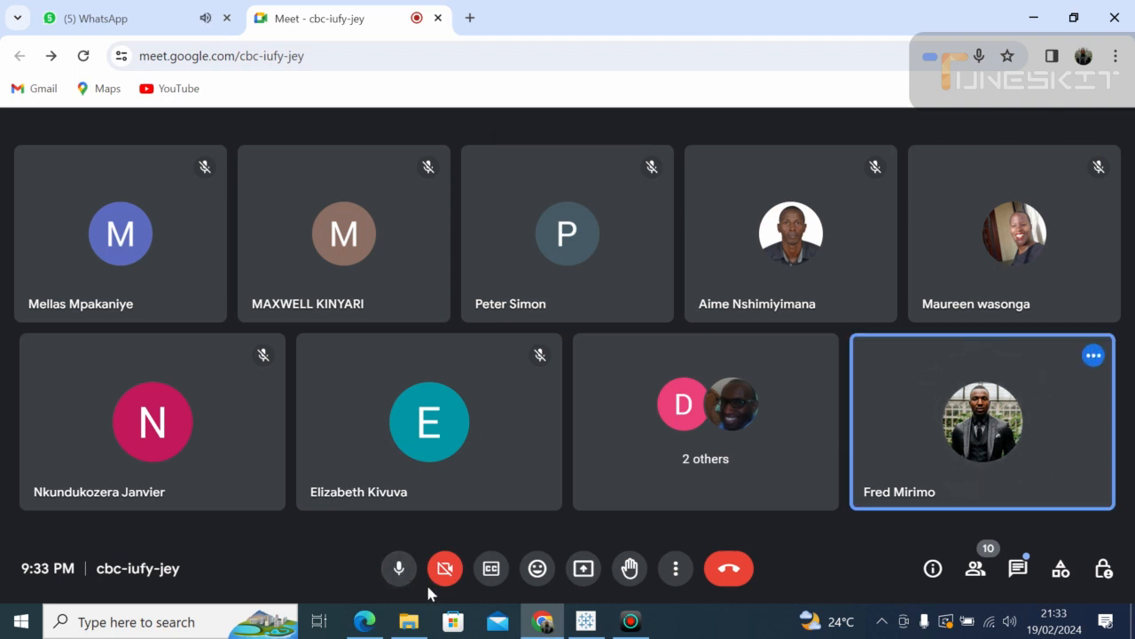
click(585, 621)
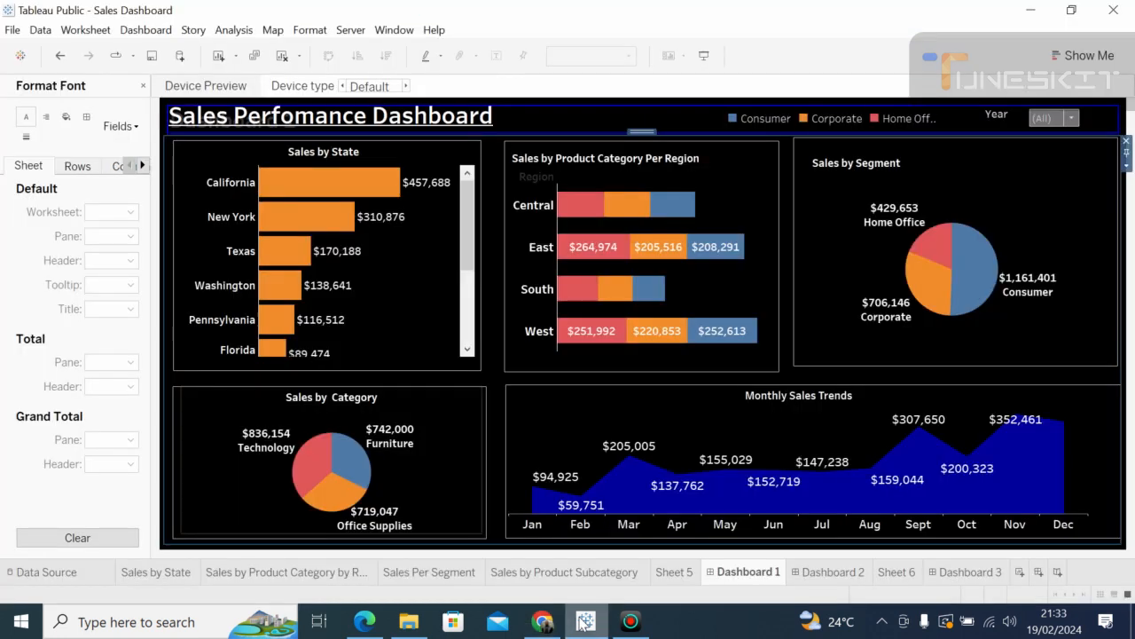
Step: Select the Monthly Sales Trends chart, then open File Explorer's Quick access view
click(552, 418)
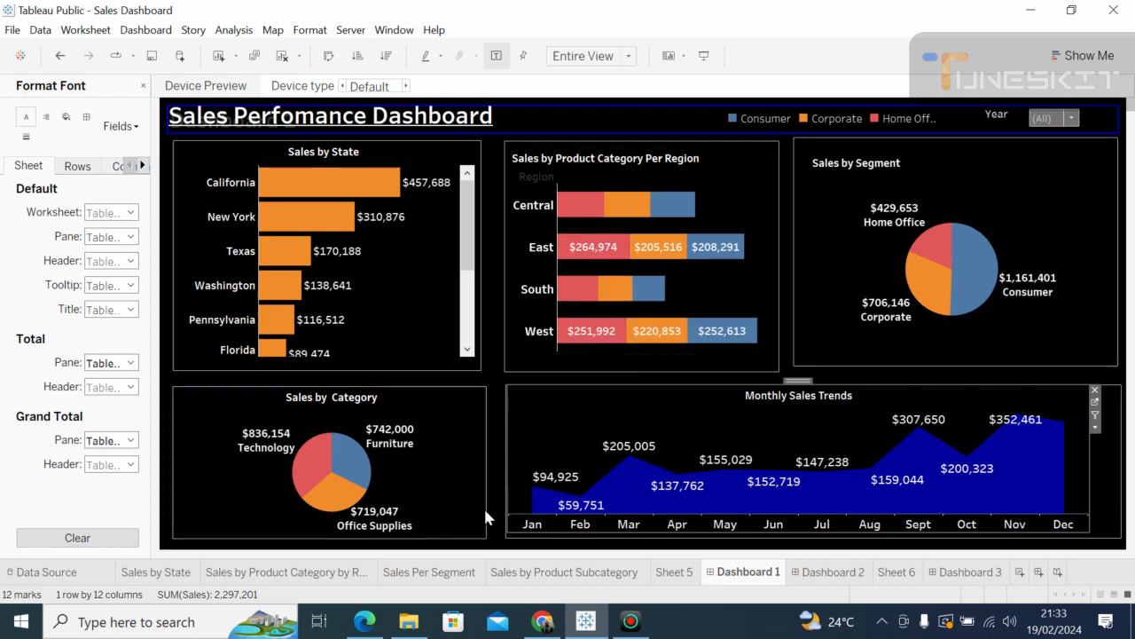
click(409, 621)
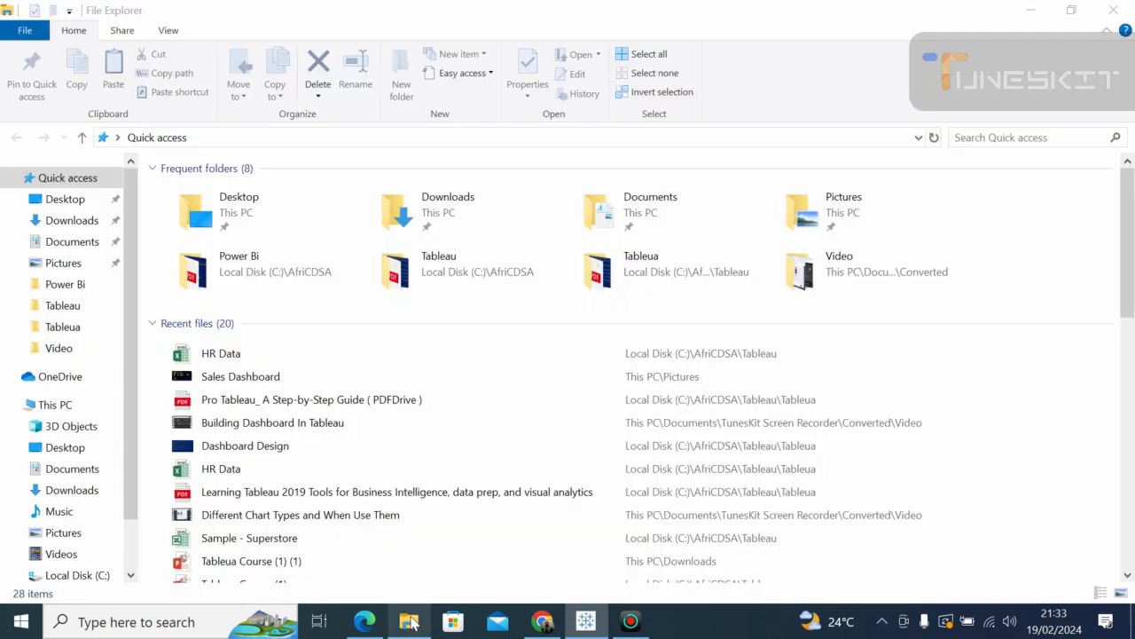
Step: Launch HR Data from Recent files in Excel, then bring the Meet call back to the front
double_click(266, 353)
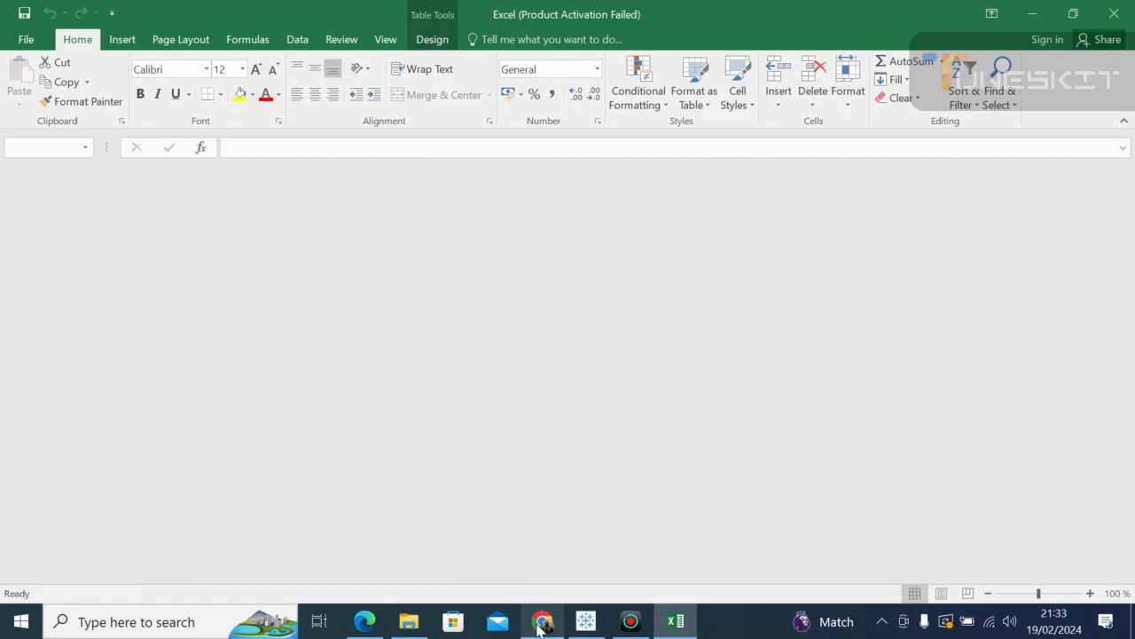
click(541, 623)
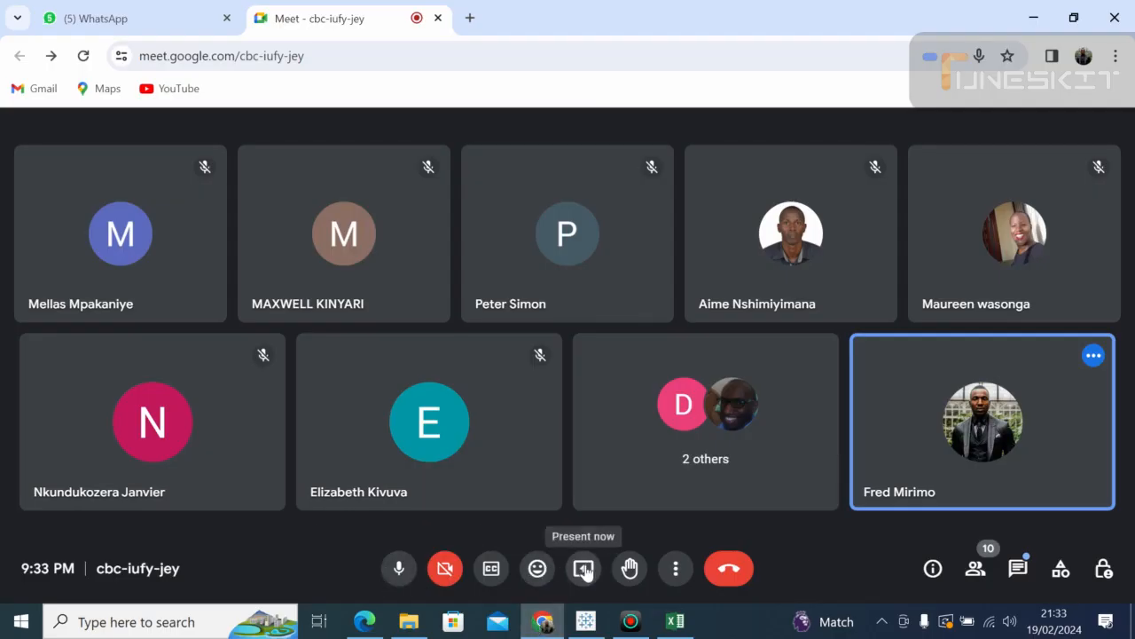
Step: Share the entire screen in Google Meet and bring Excel's HR Data workbook to the front
click(584, 569)
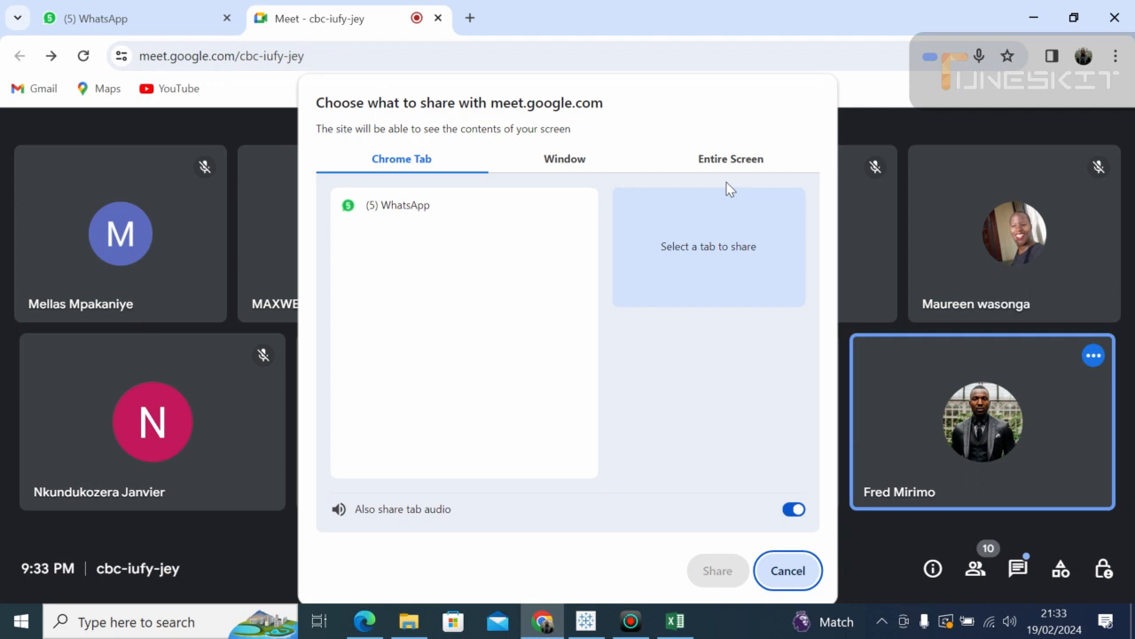
click(729, 161)
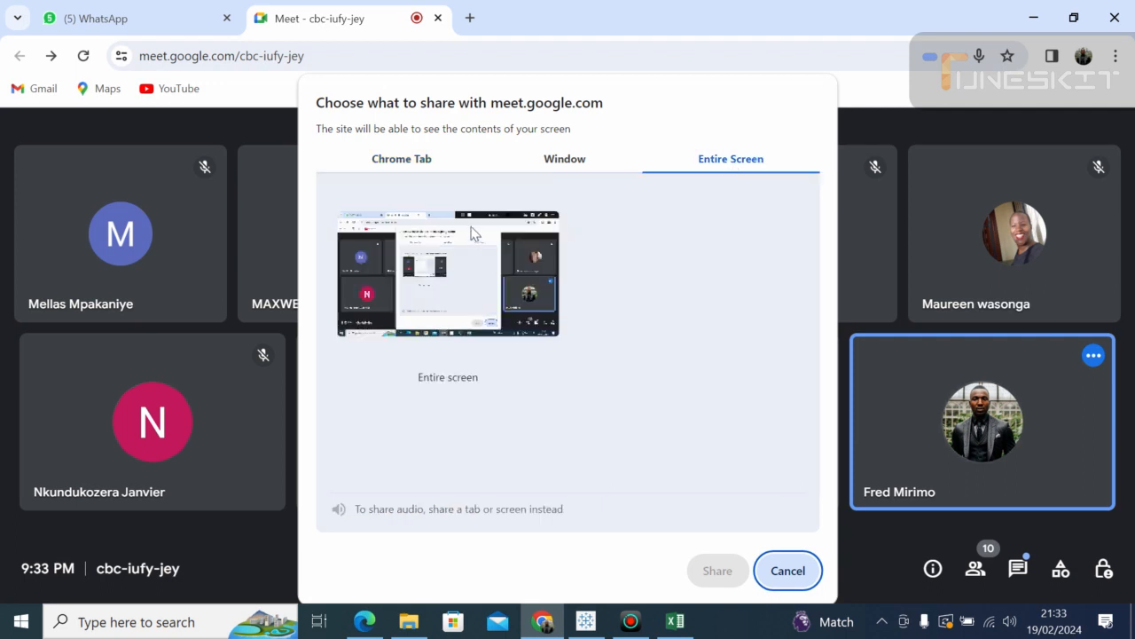
click(472, 230)
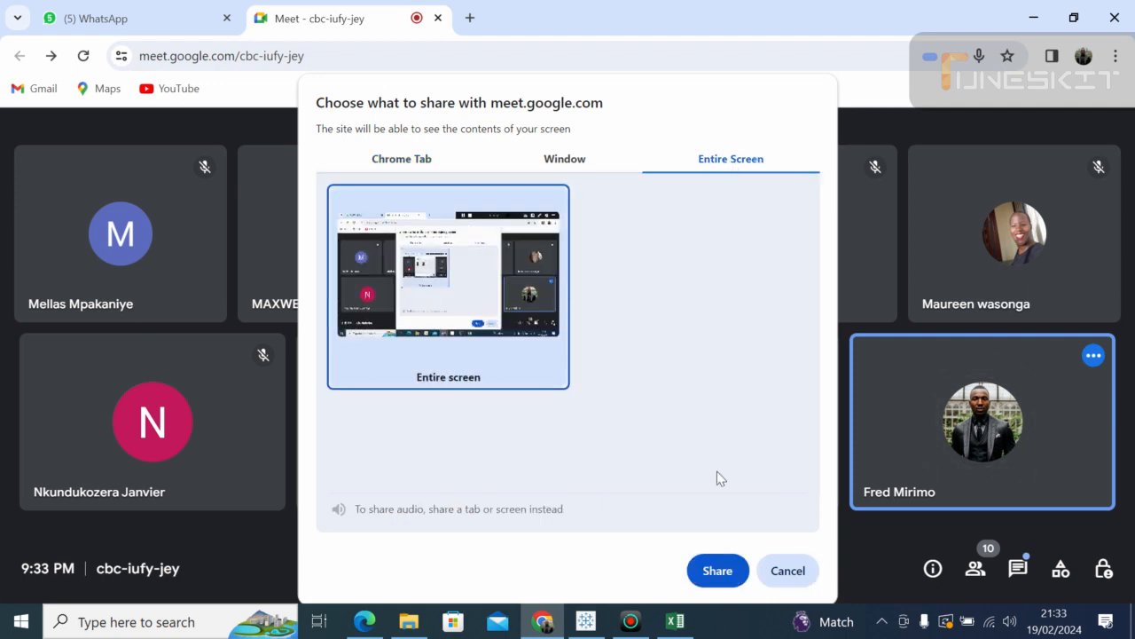
click(718, 572)
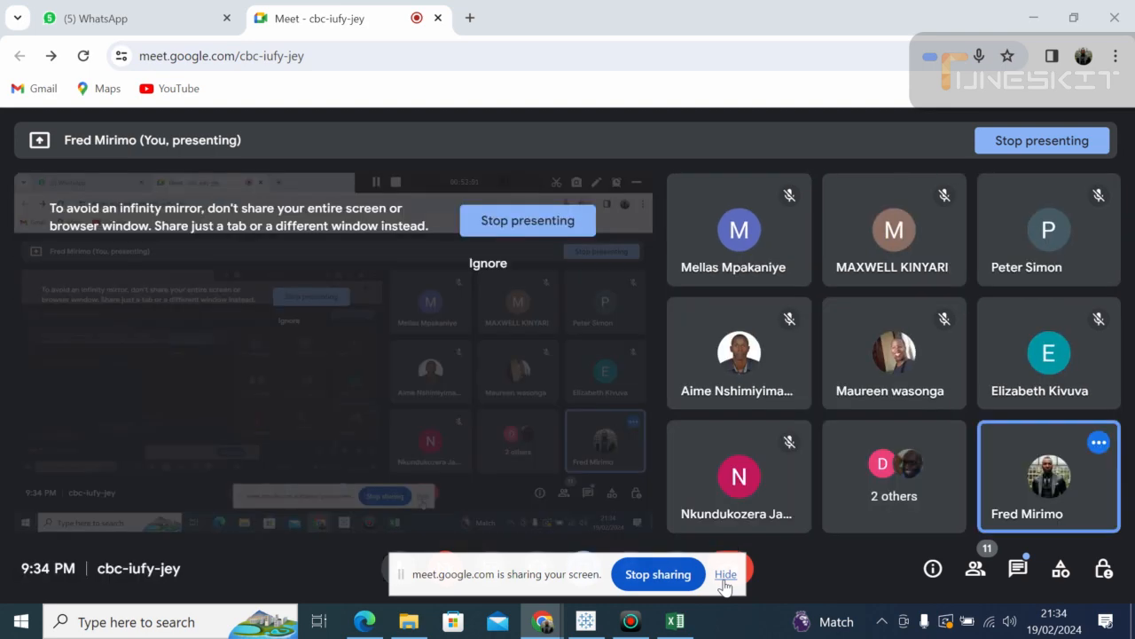
click(676, 623)
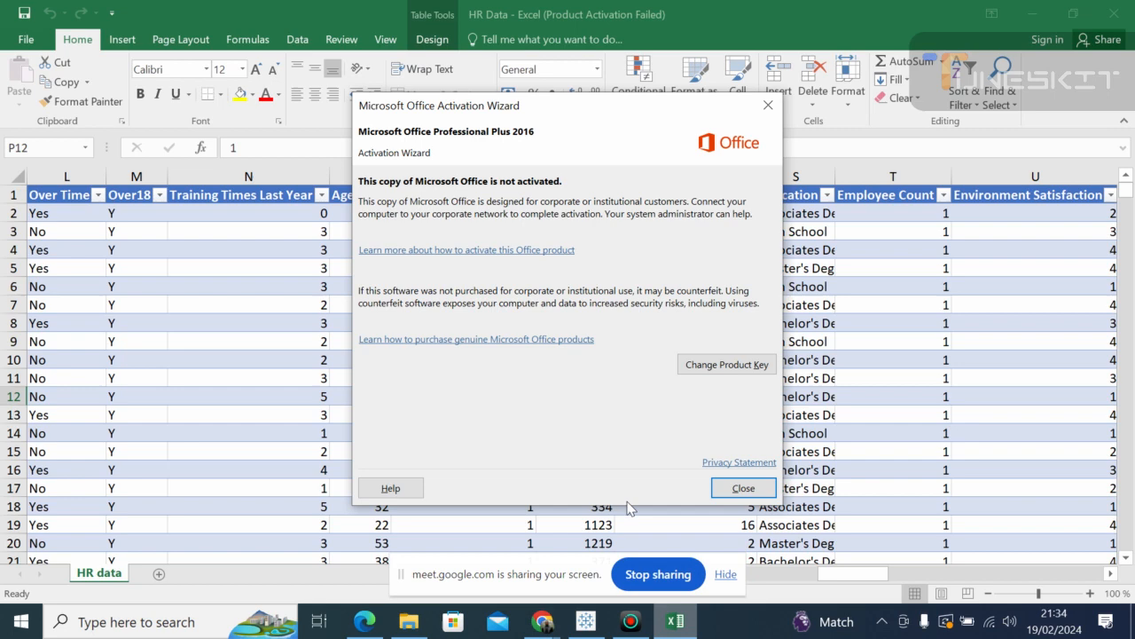
Step: Dismiss the Office activation notice and hide the screen-sharing banner
click(769, 109)
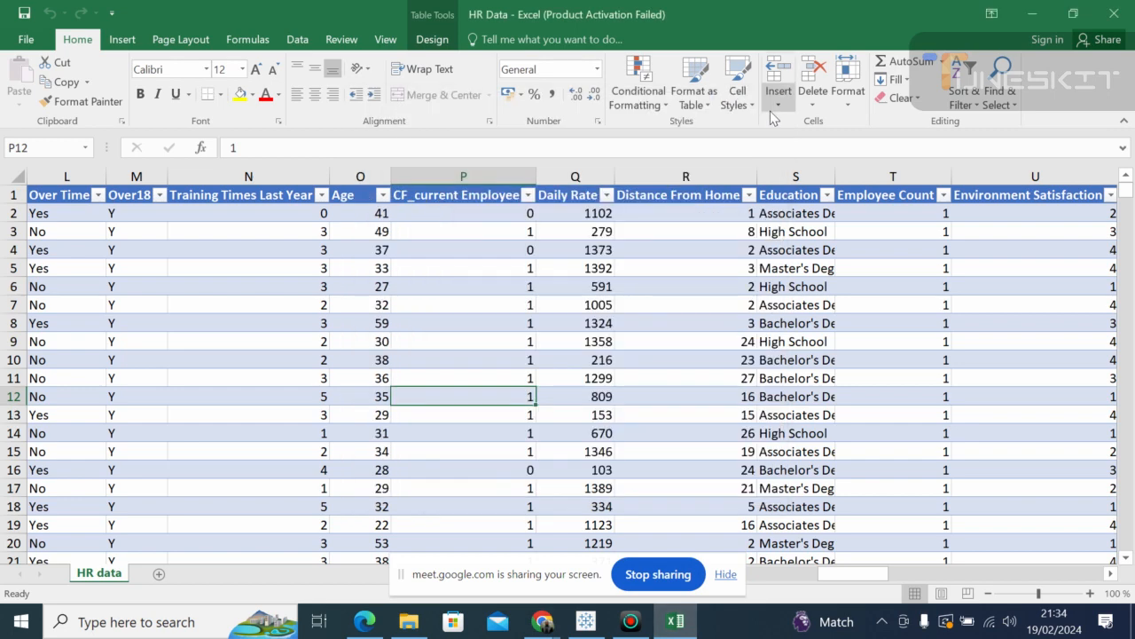
click(709, 317)
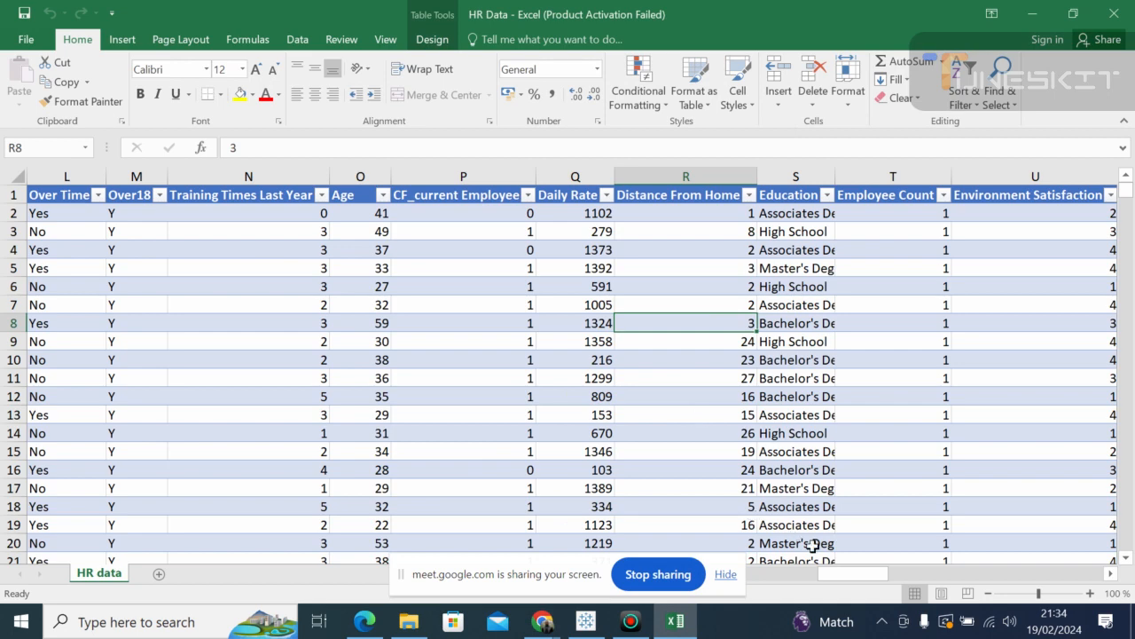
drag(832, 579, 700, 577)
click(726, 578)
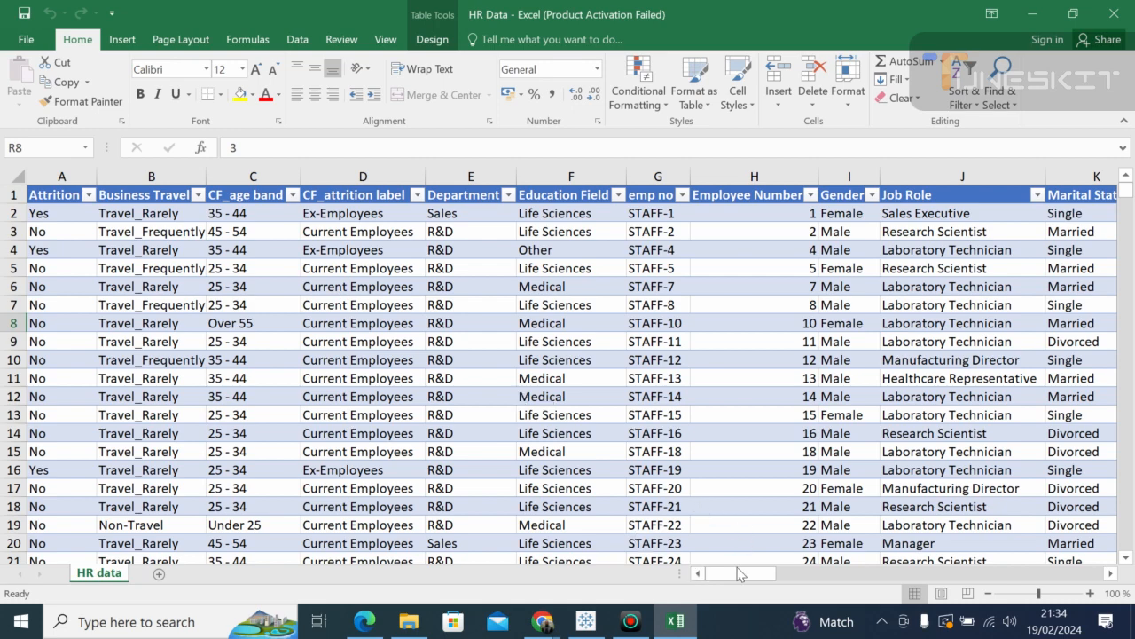
Step: Browse the HR table cells and show the Department filter's HR, R&D and Sales options
drag(729, 579, 962, 598)
drag(1038, 601, 647, 575)
click(151, 252)
click(57, 218)
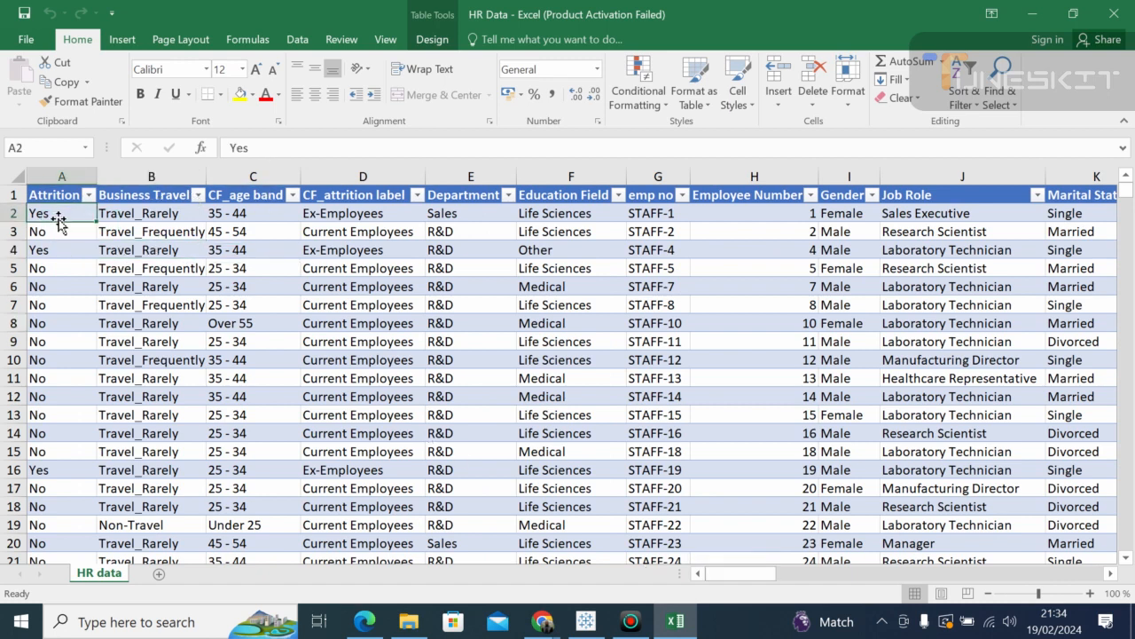
click(58, 302)
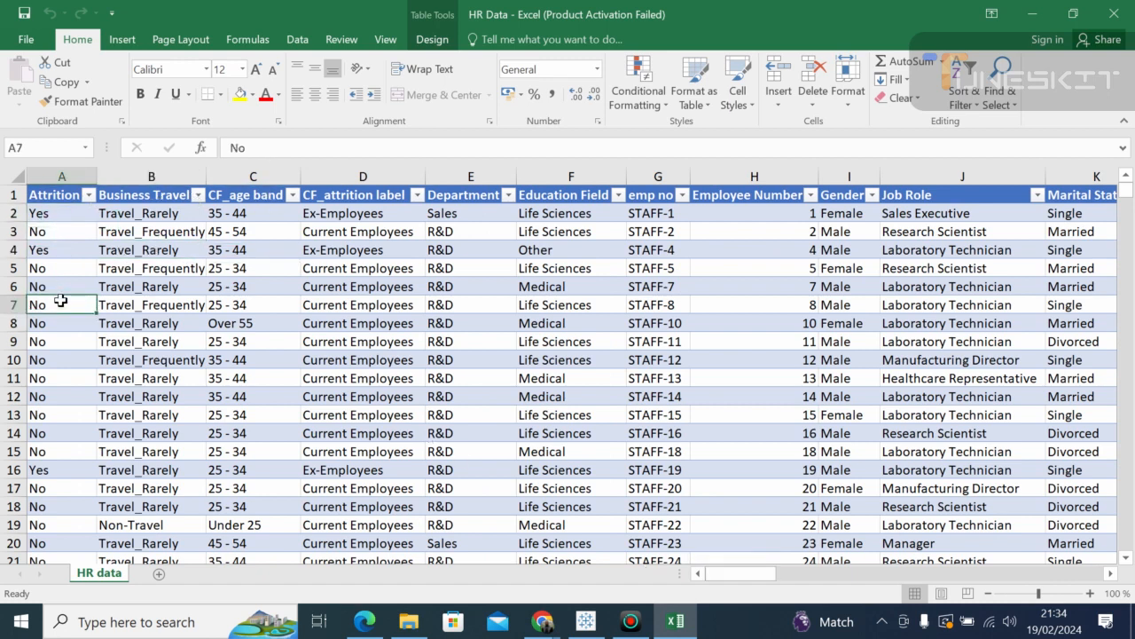
click(417, 361)
drag(753, 575, 674, 572)
click(585, 321)
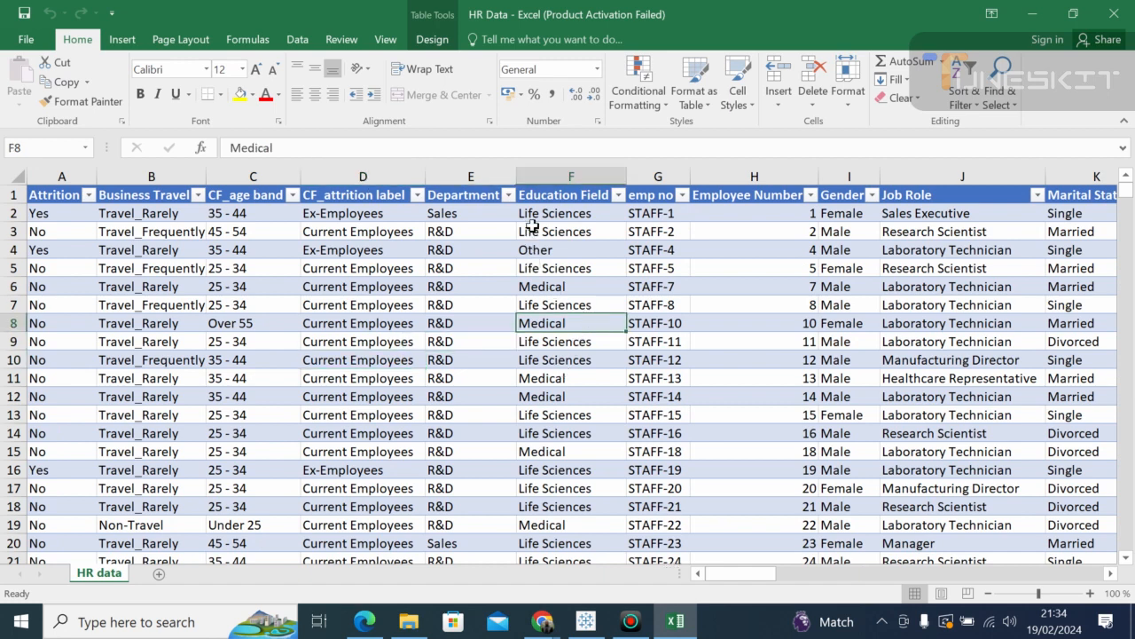
click(507, 194)
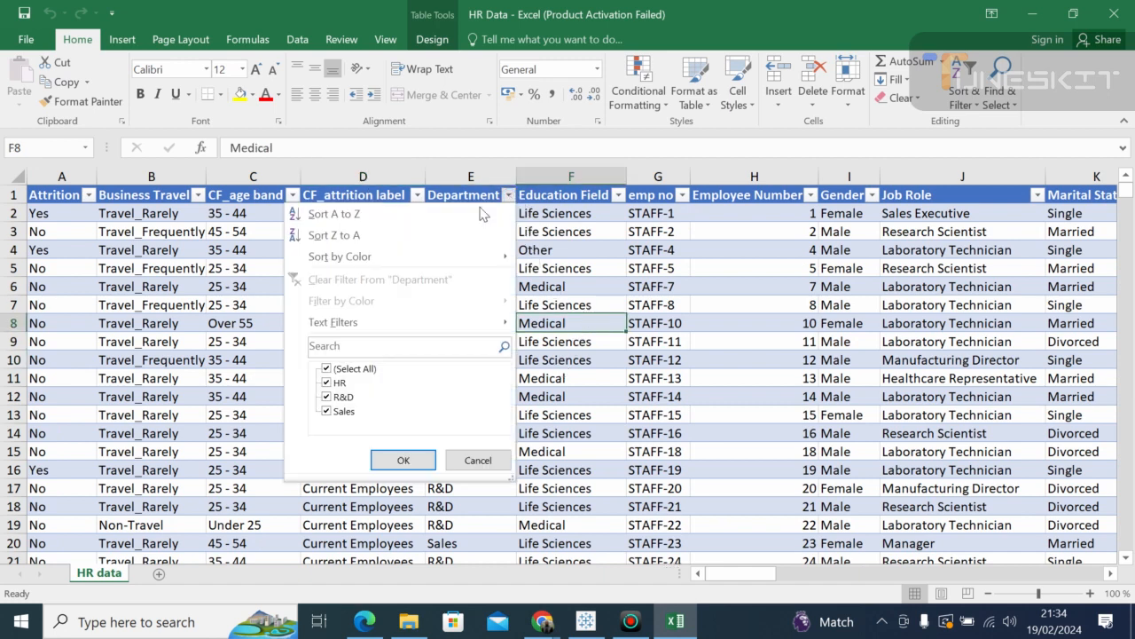
Step: Dismiss the Department filter unchanged and scan the headers from Attrition across to column AM
click(403, 459)
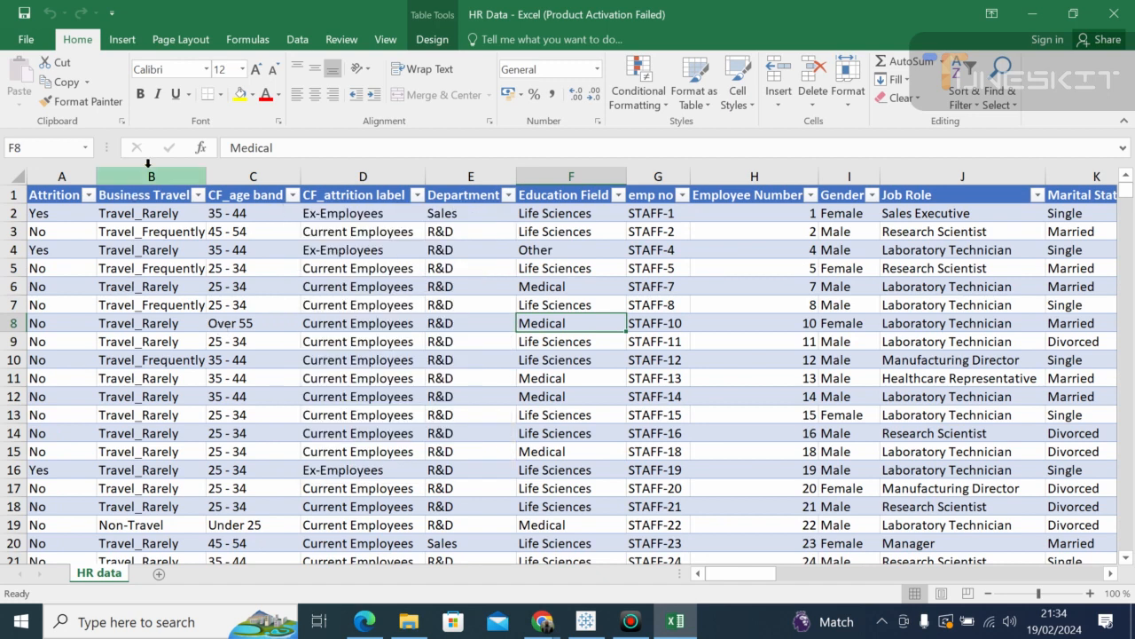
click(44, 192)
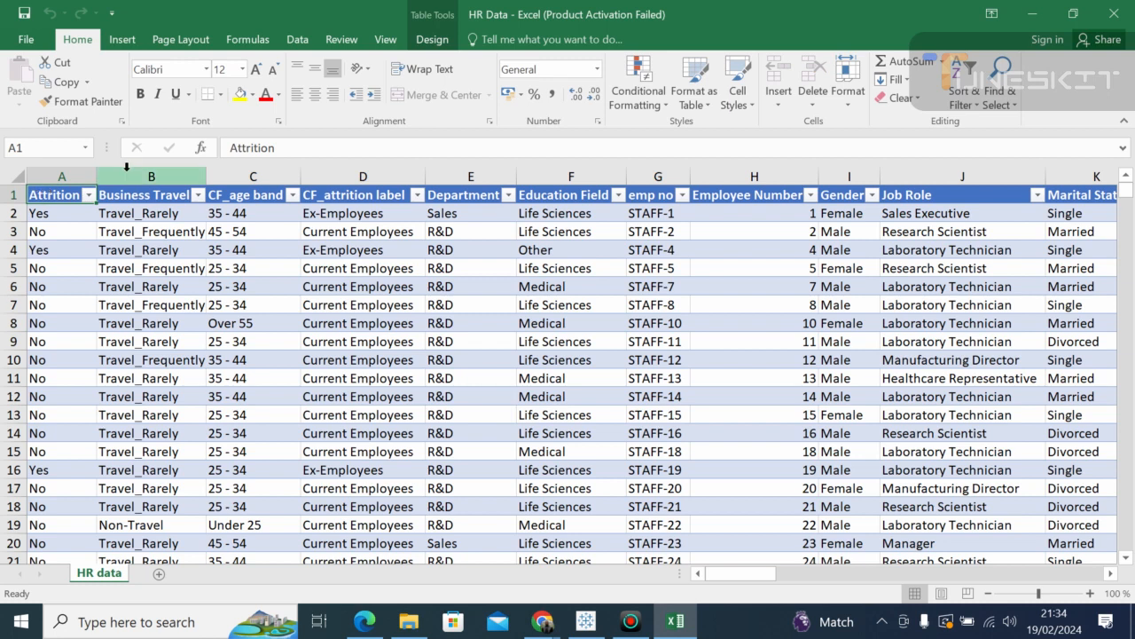
click(169, 197)
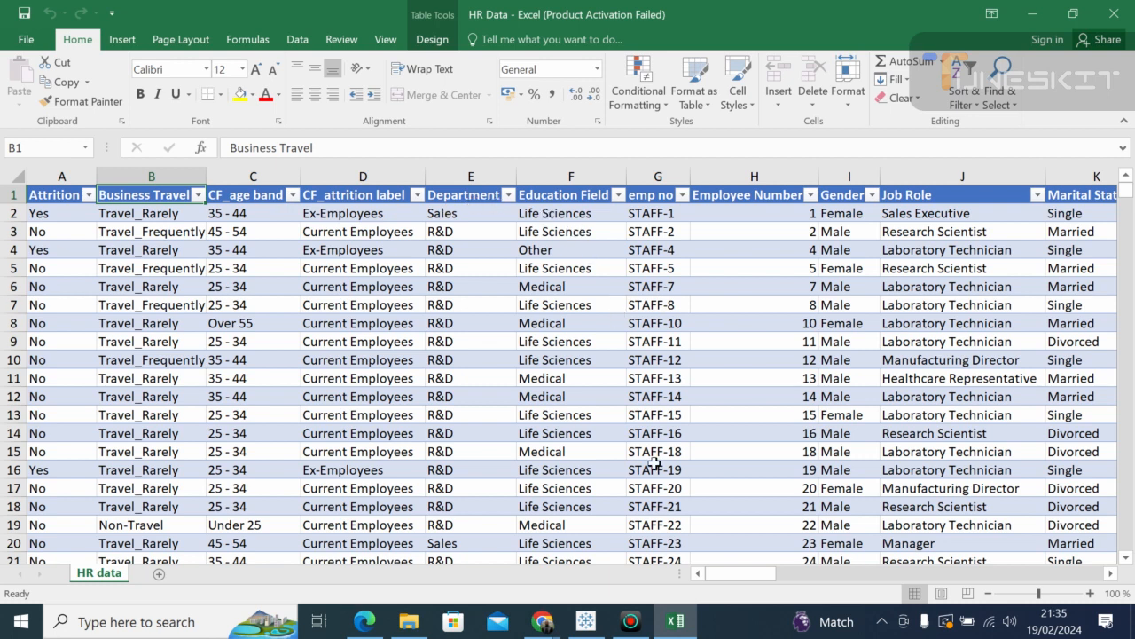
drag(718, 580, 737, 581)
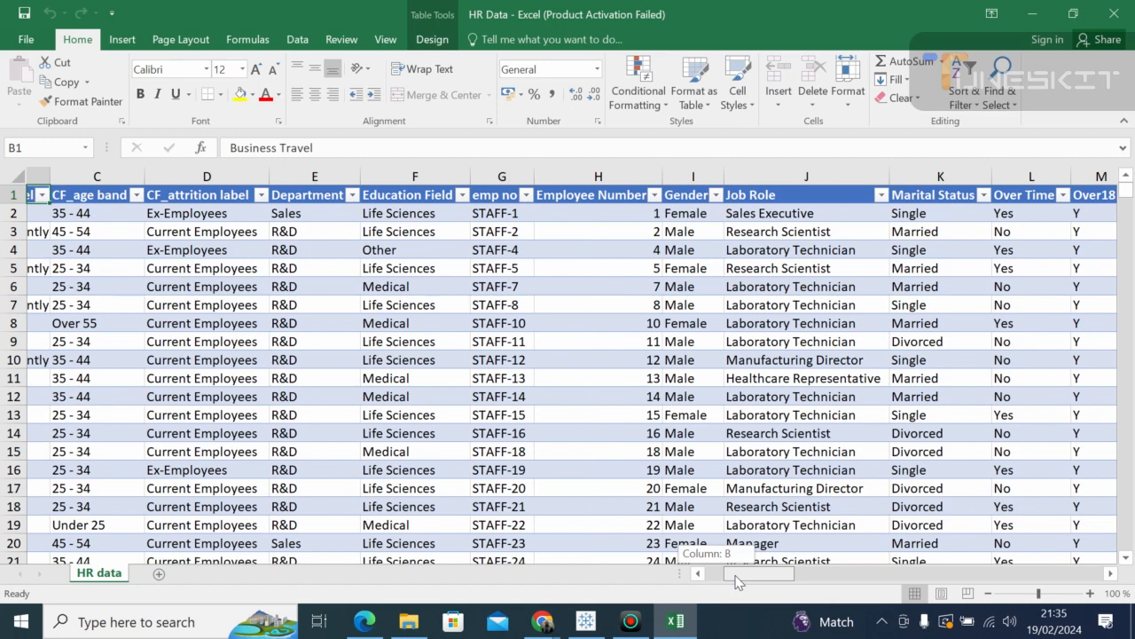
drag(736, 581, 1054, 623)
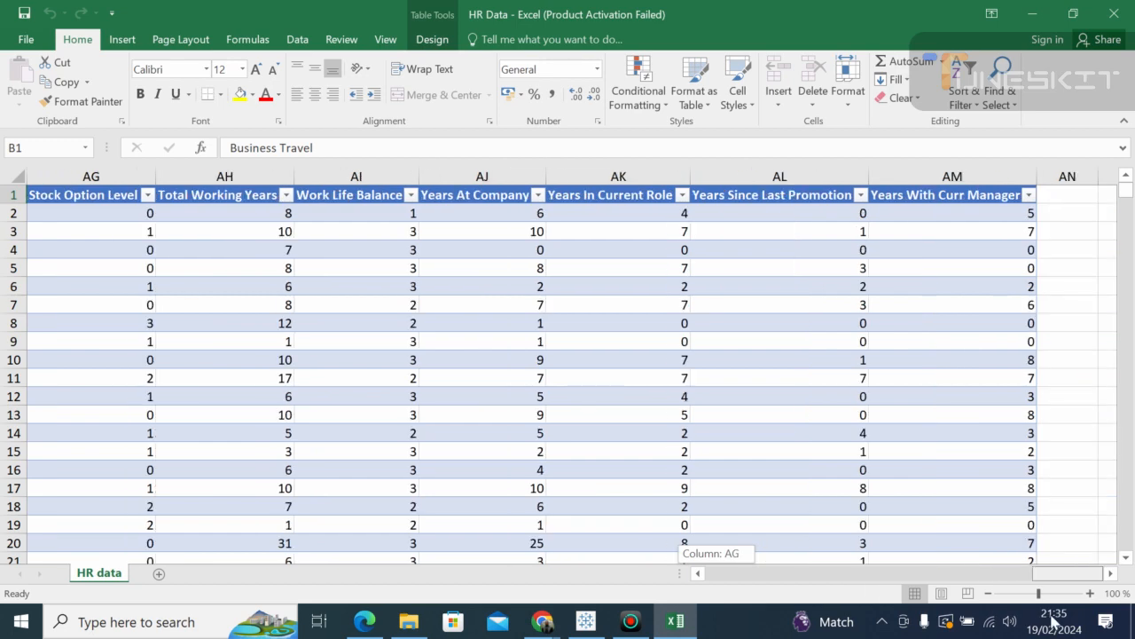
drag(1054, 623, 499, 581)
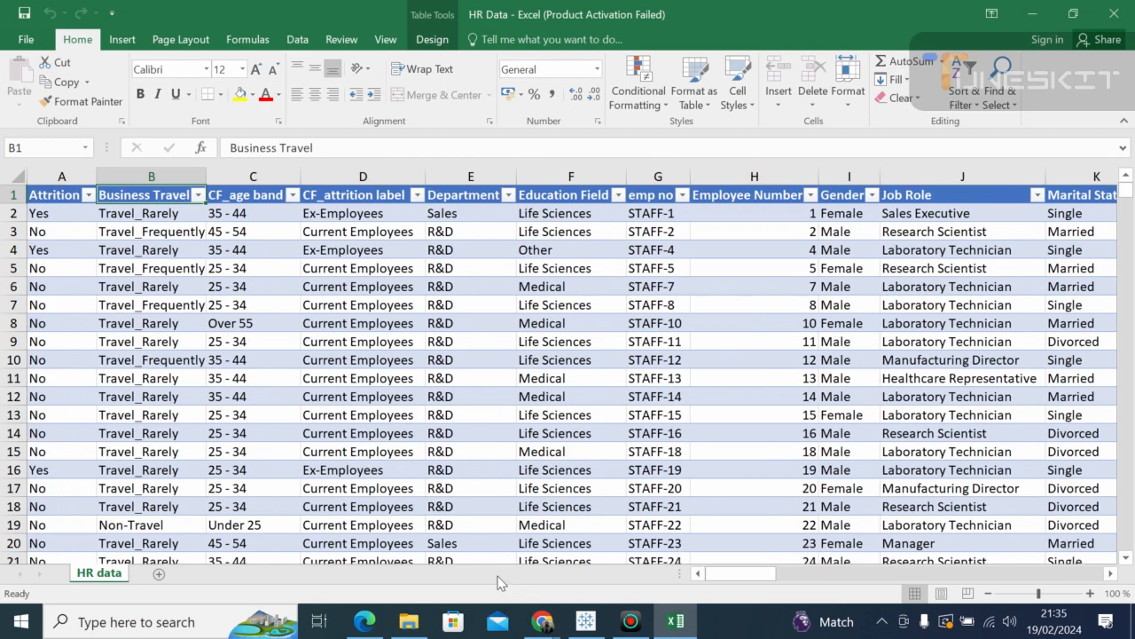
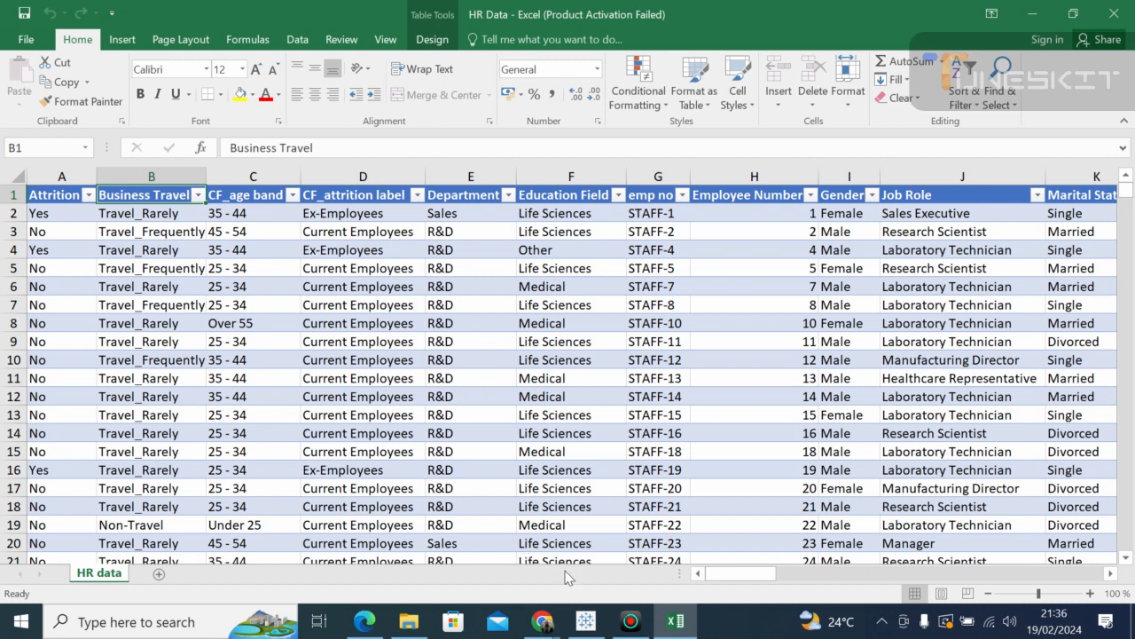
Step: Scroll across the HR table, checking Department, Employee Number, Gender and Job Role values
drag(719, 574, 1077, 586)
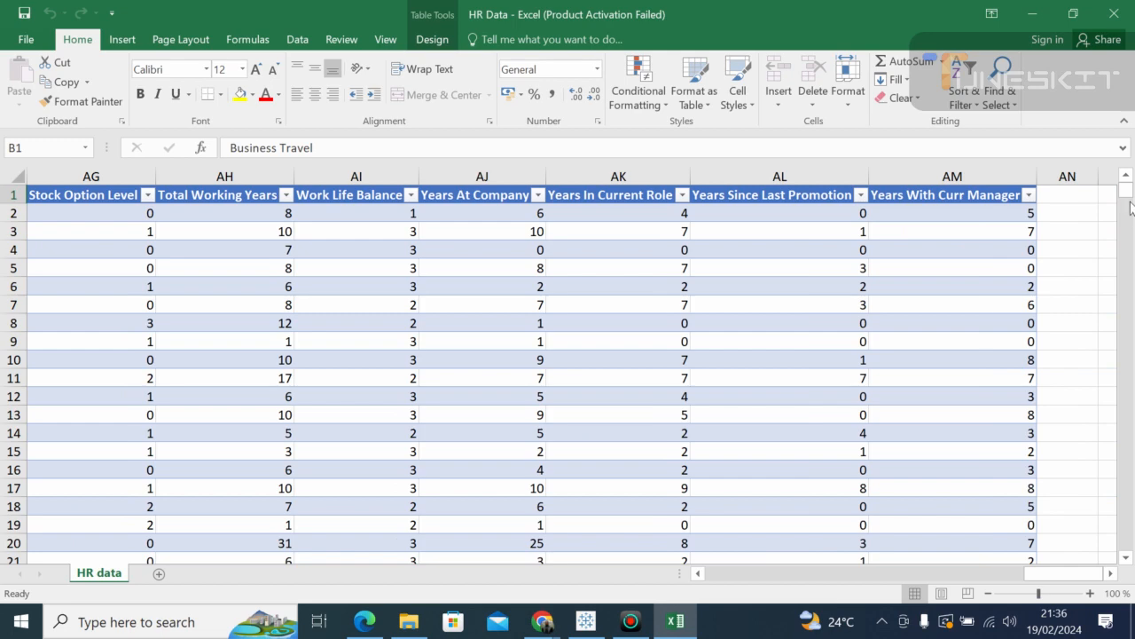
mouse_move(1127, 189)
mouse_down()
mouse_move(1127, 198)
mouse_move(1128, 185)
mouse_up()
drag(1053, 581, 696, 576)
click(502, 403)
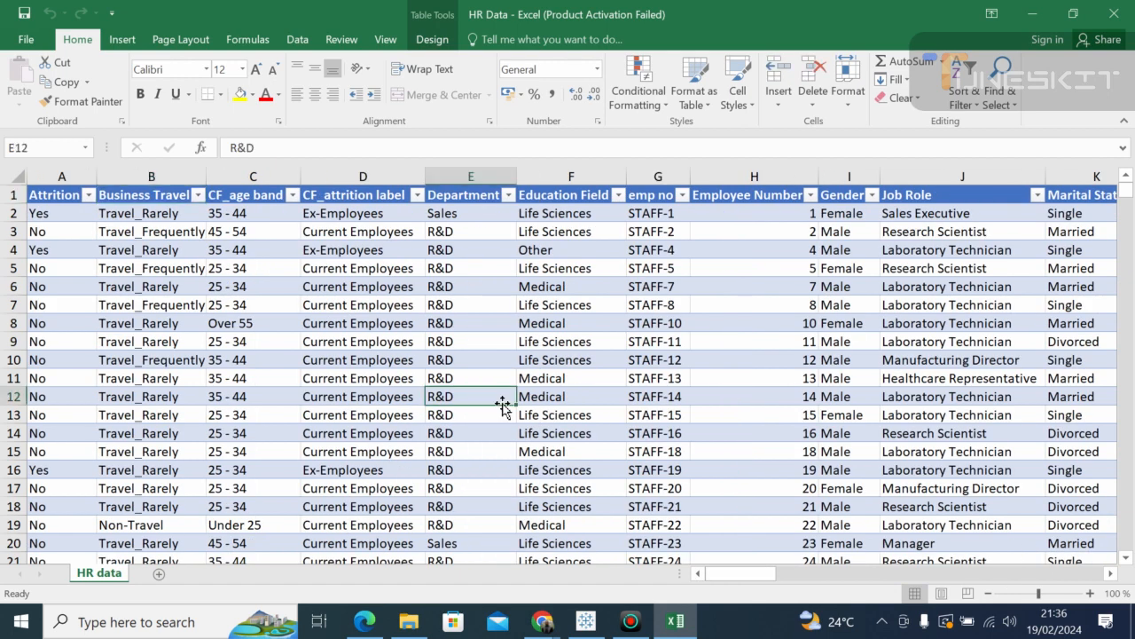
click(435, 275)
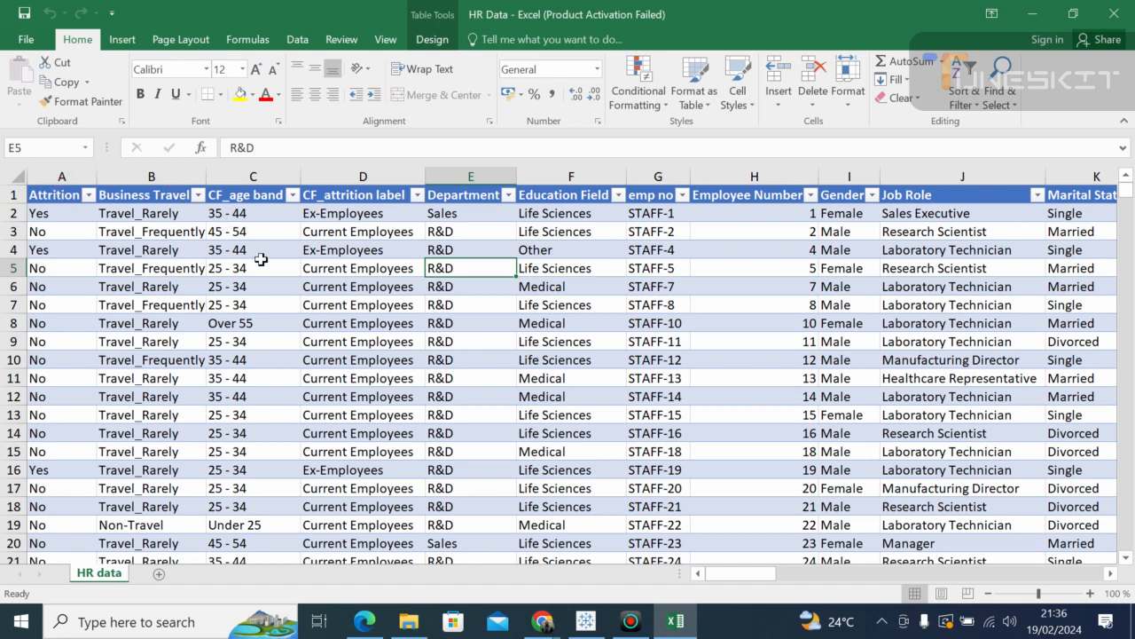
click(720, 391)
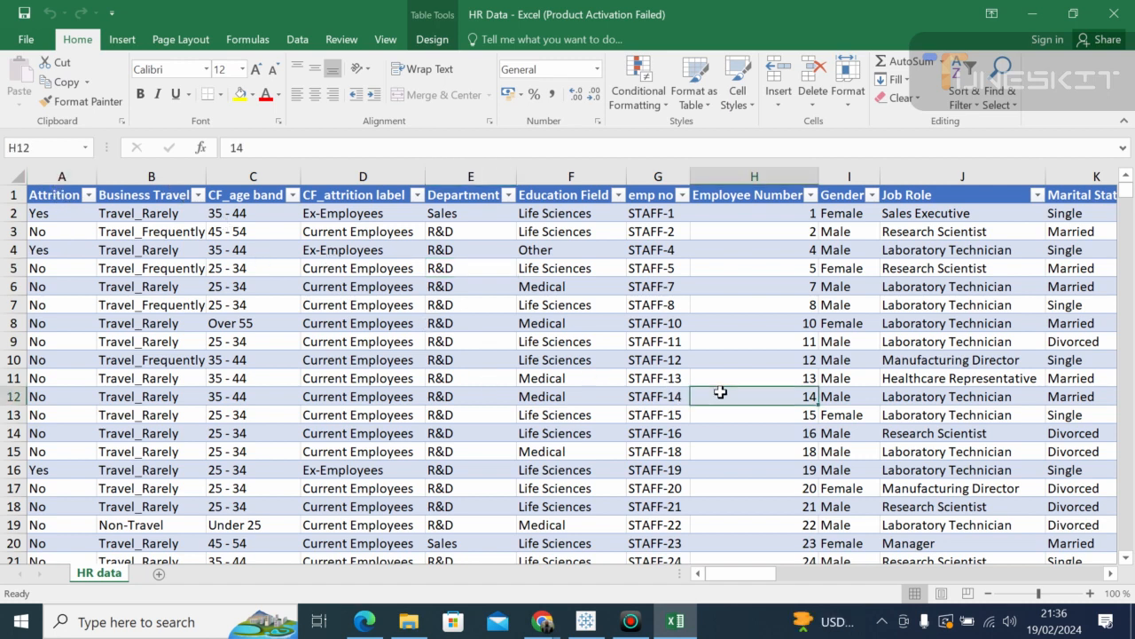
click(875, 354)
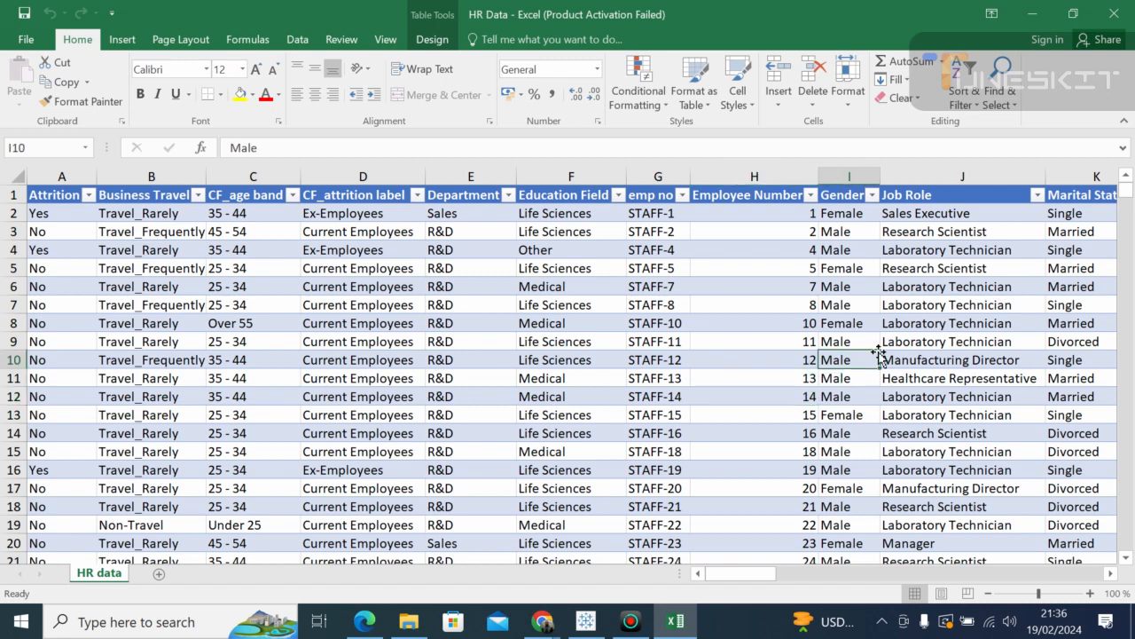
click(951, 325)
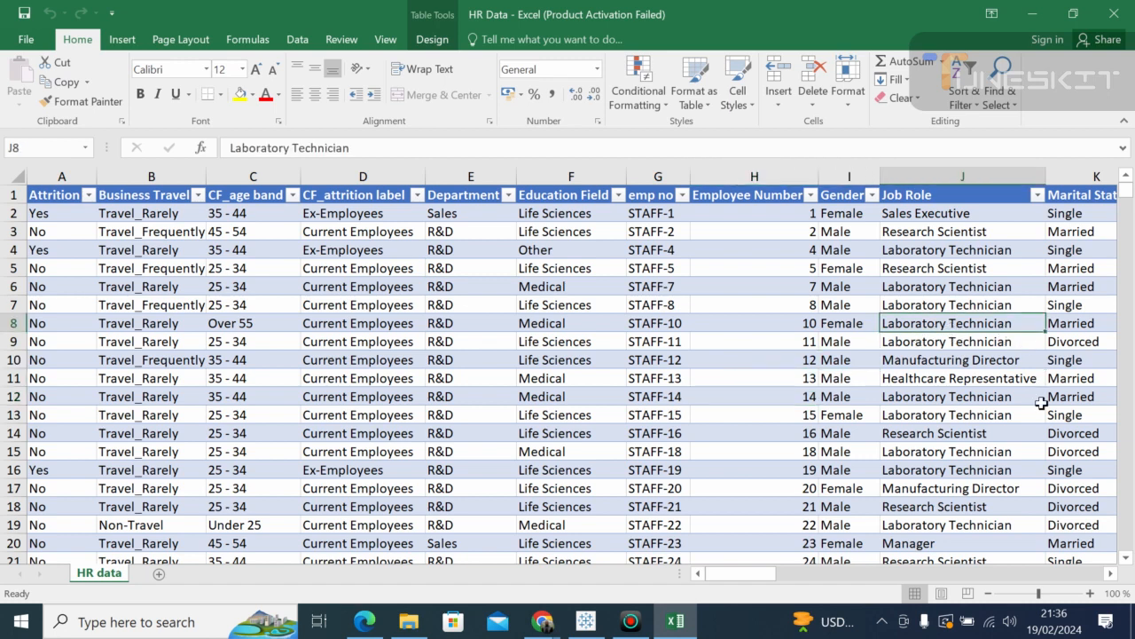
drag(735, 574, 1086, 594)
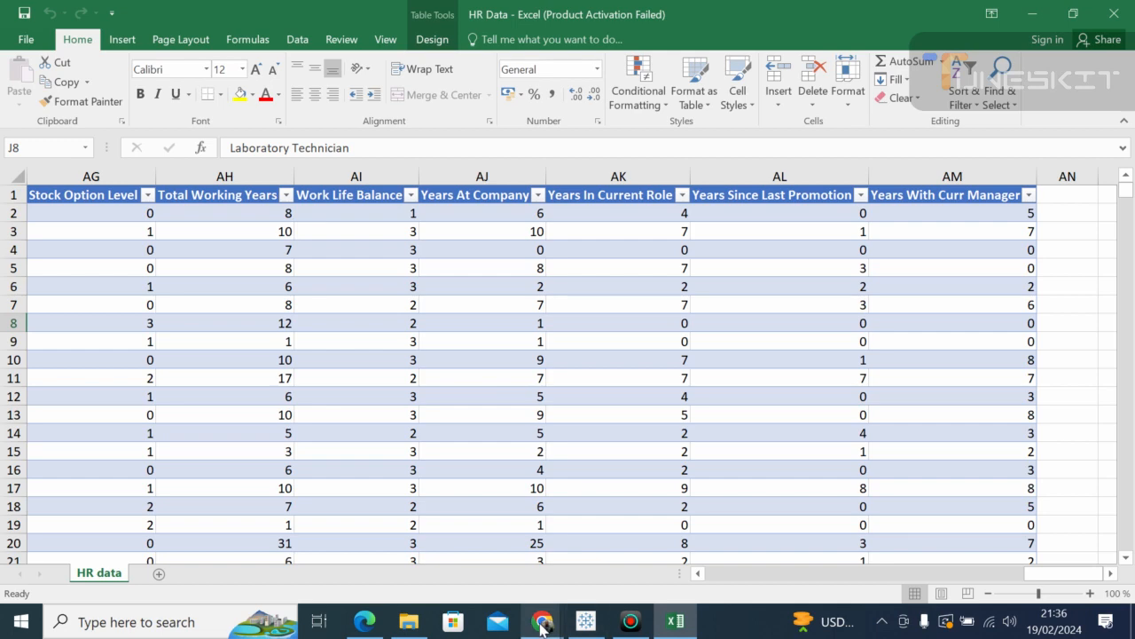
Step: From the Sales Dashboard, start a new blank workbook, Book2, and maximize it
click(586, 625)
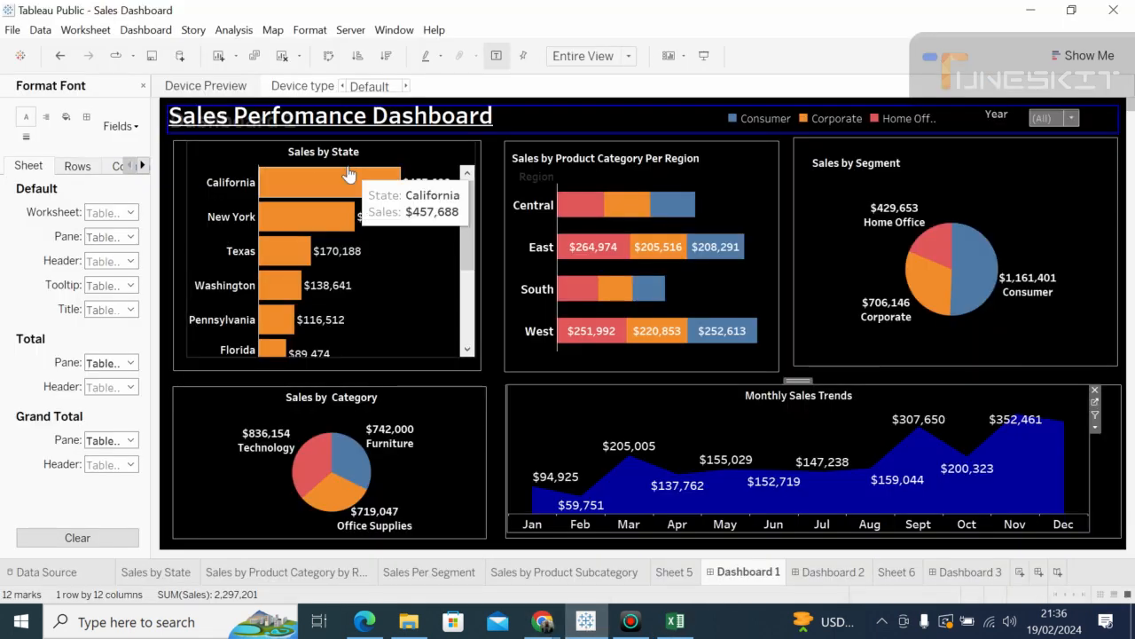
click(14, 32)
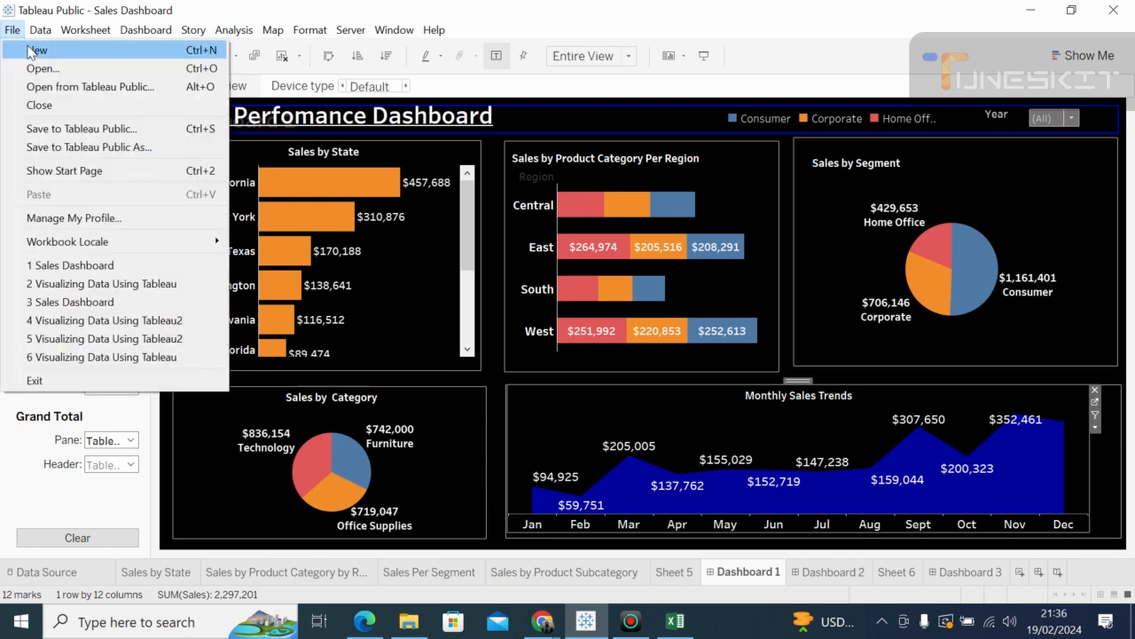
click(29, 51)
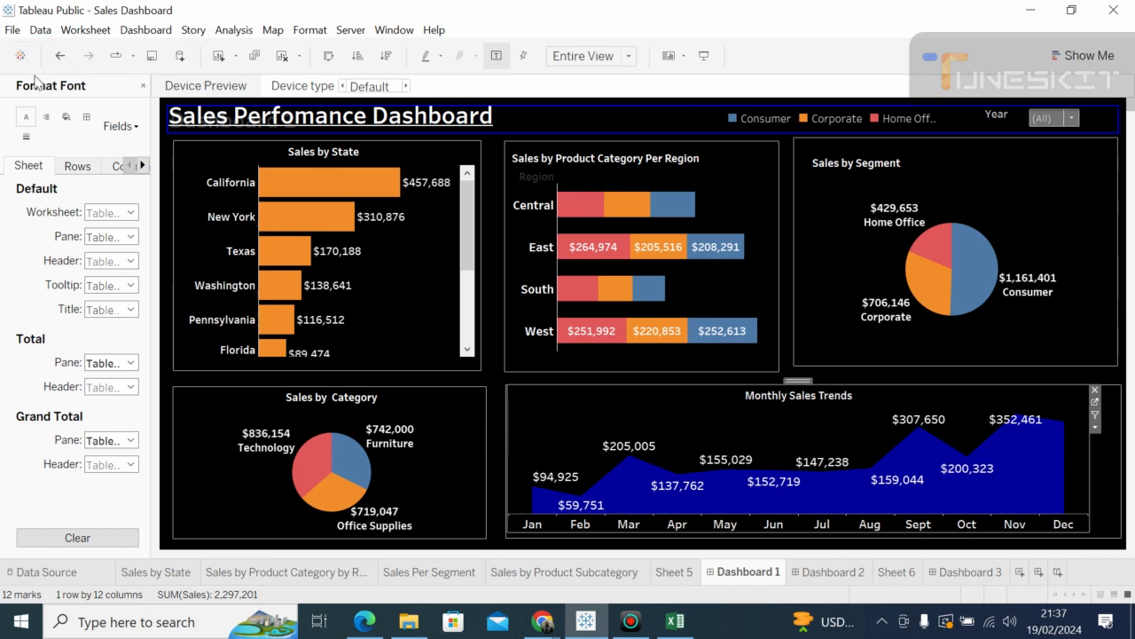
click(12, 30)
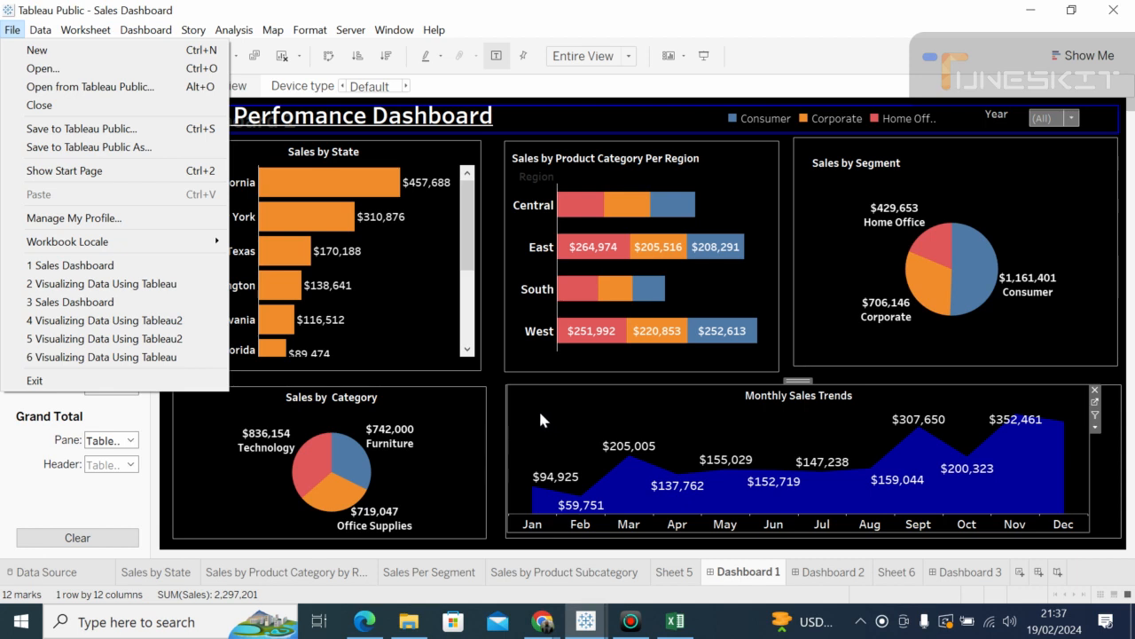
mouse_move(585, 621)
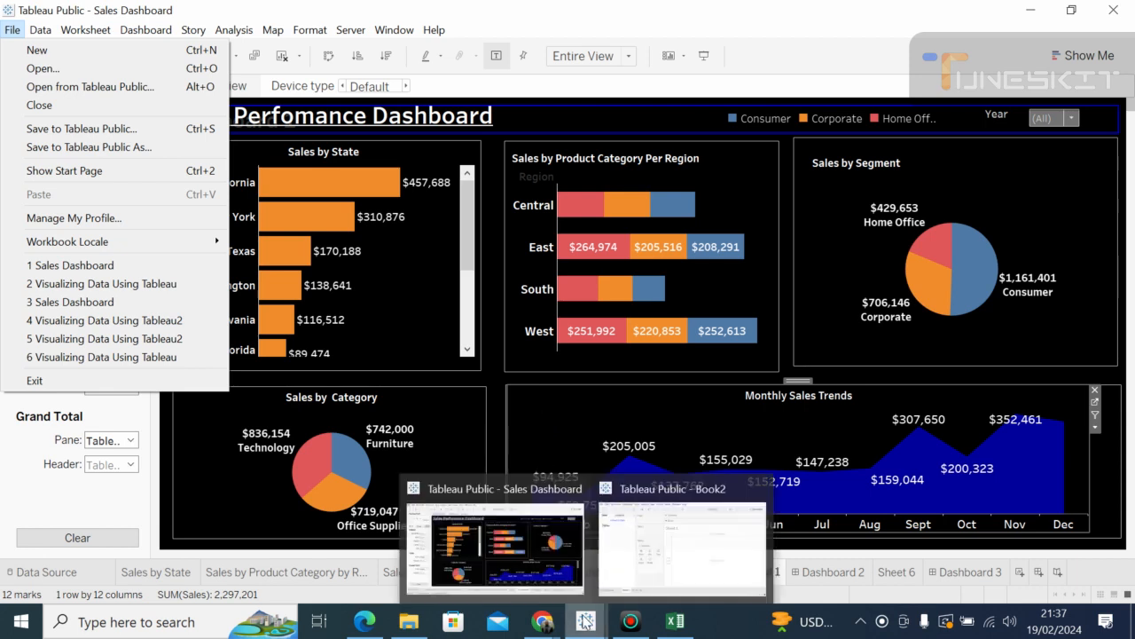
mouse_move(634, 538)
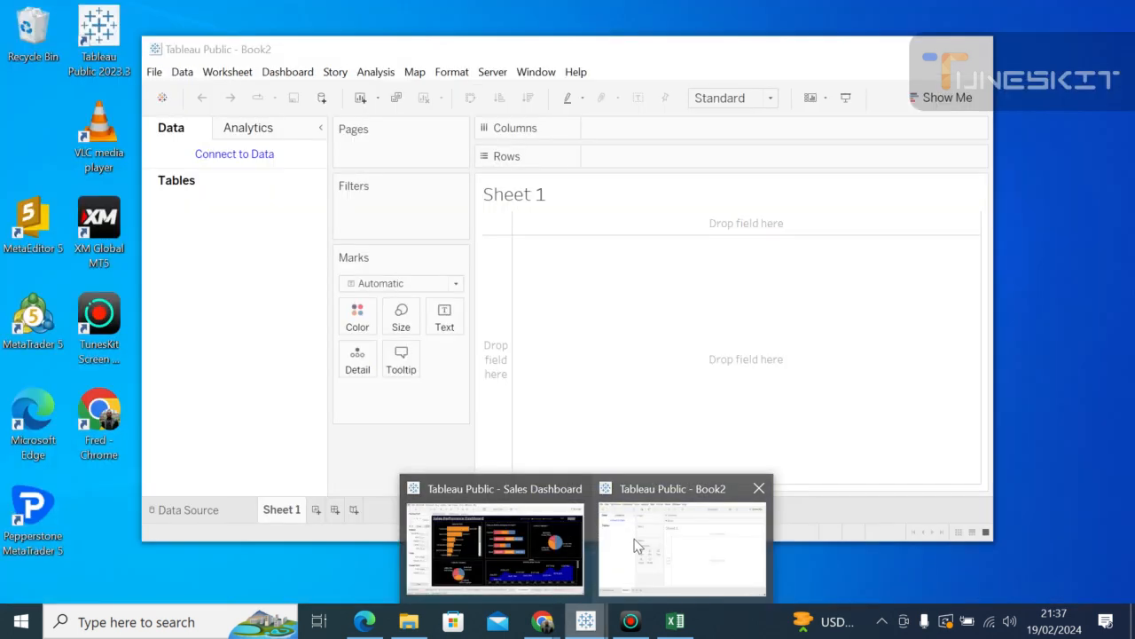
click(637, 545)
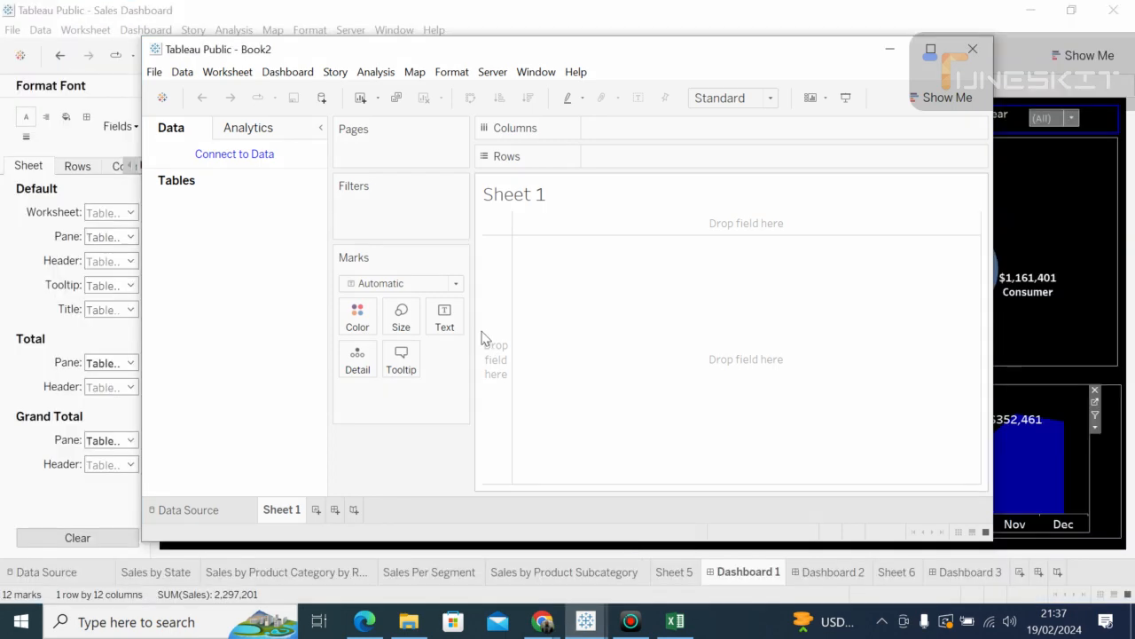
click(930, 48)
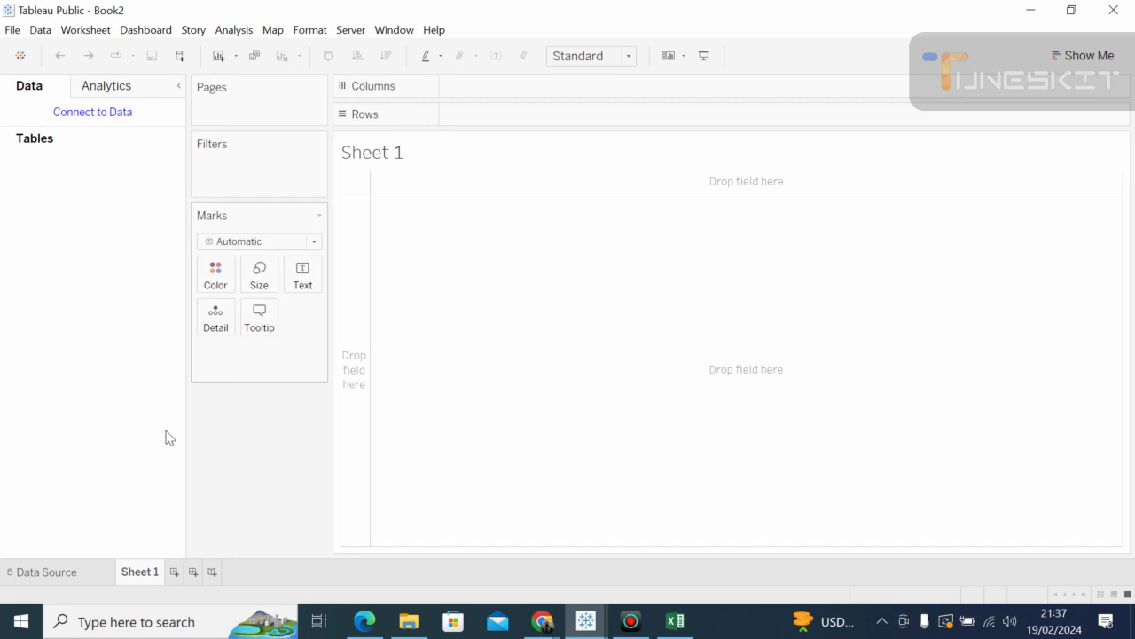
Step: Connect Book2 to the HR Data Excel file through Data Source > Microsoft Excel
click(71, 573)
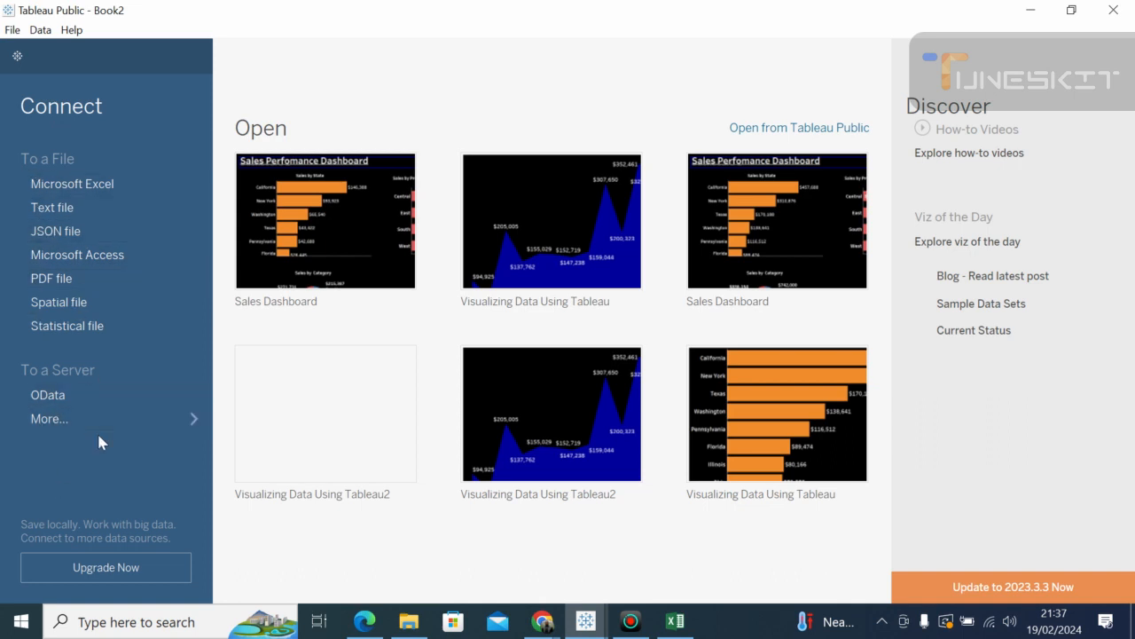
click(60, 192)
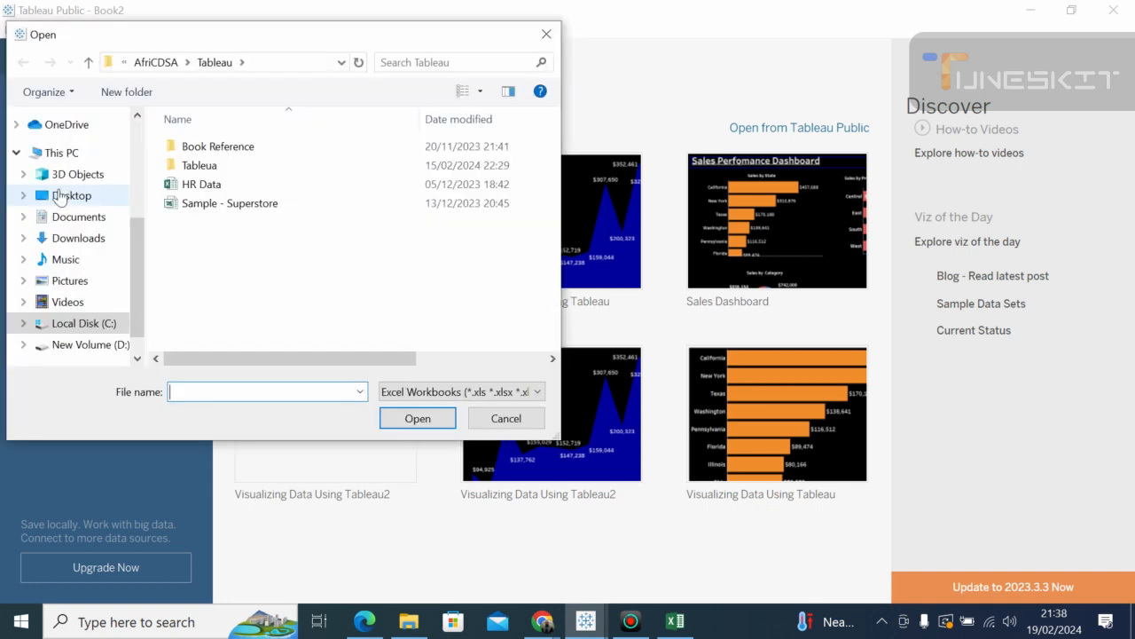
click(197, 188)
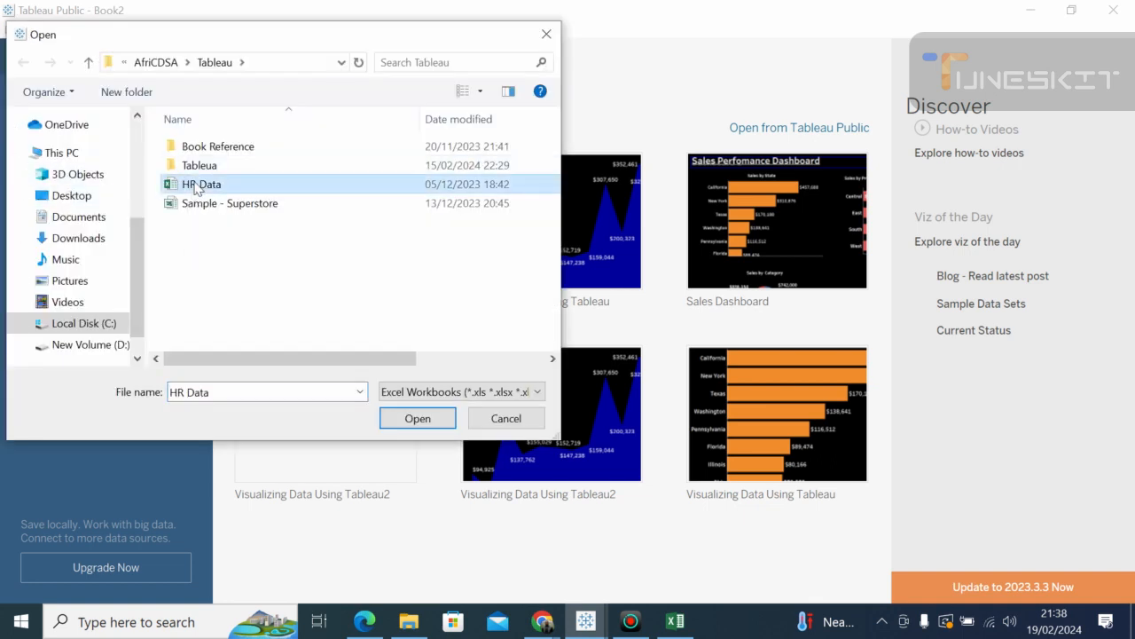
click(415, 418)
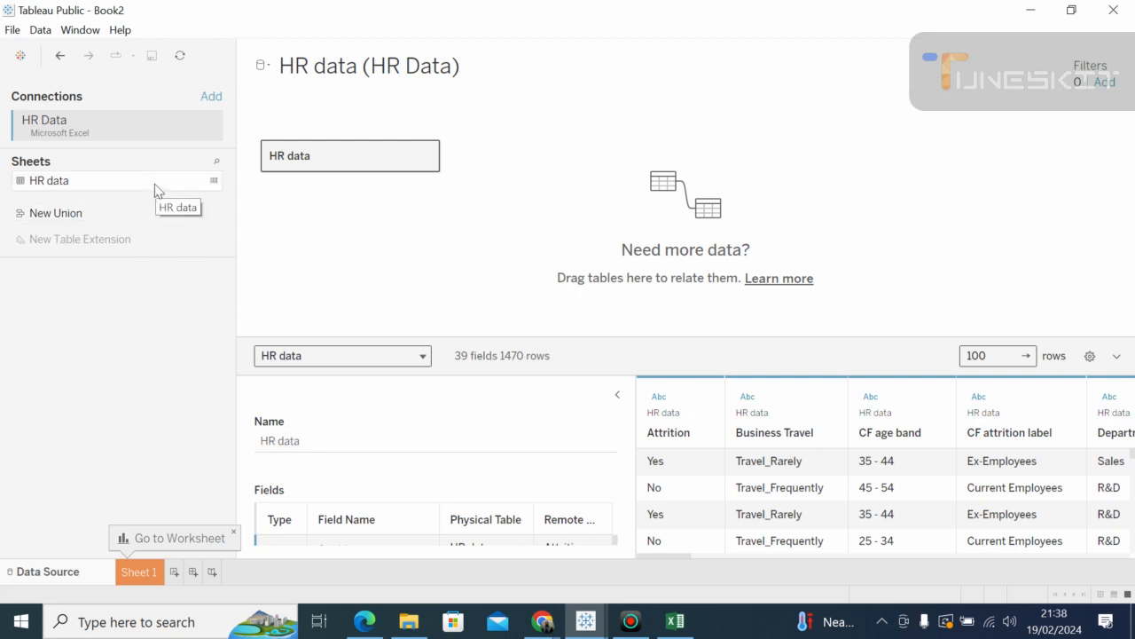
Step: Collapse Table Details and scroll the HR preview grid to the CF age band column
click(616, 394)
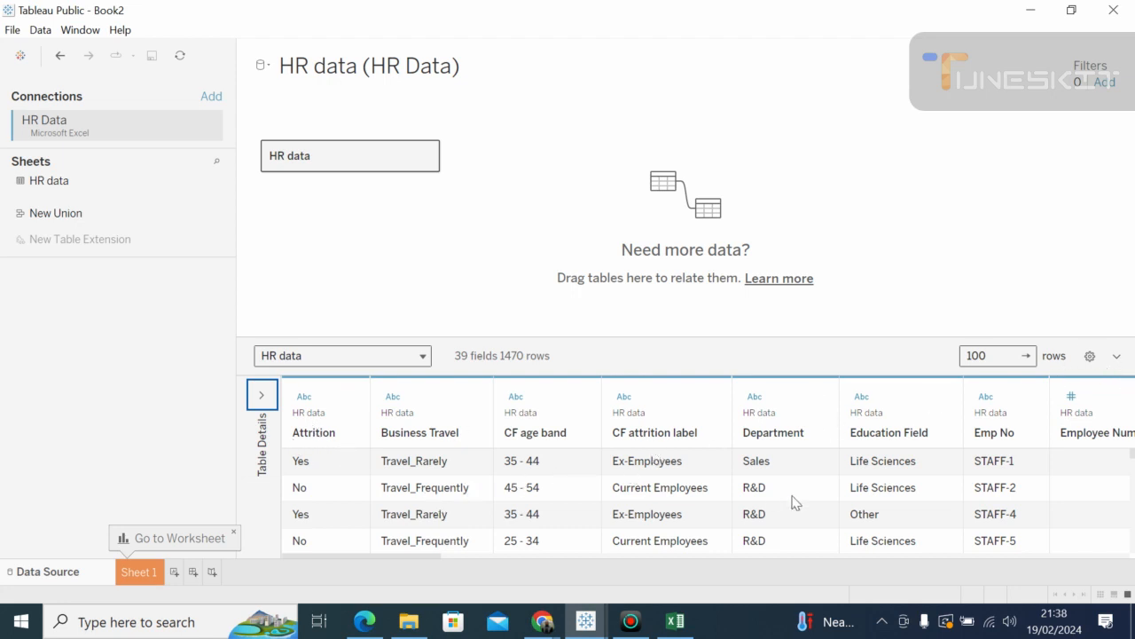
drag(419, 560, 263, 580)
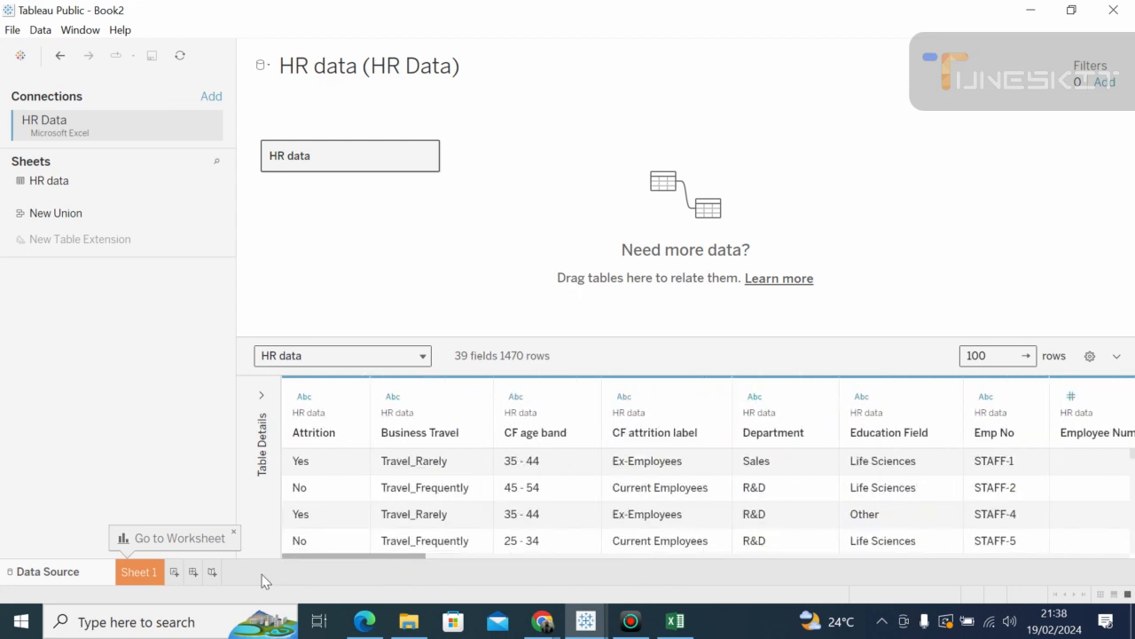
click(561, 465)
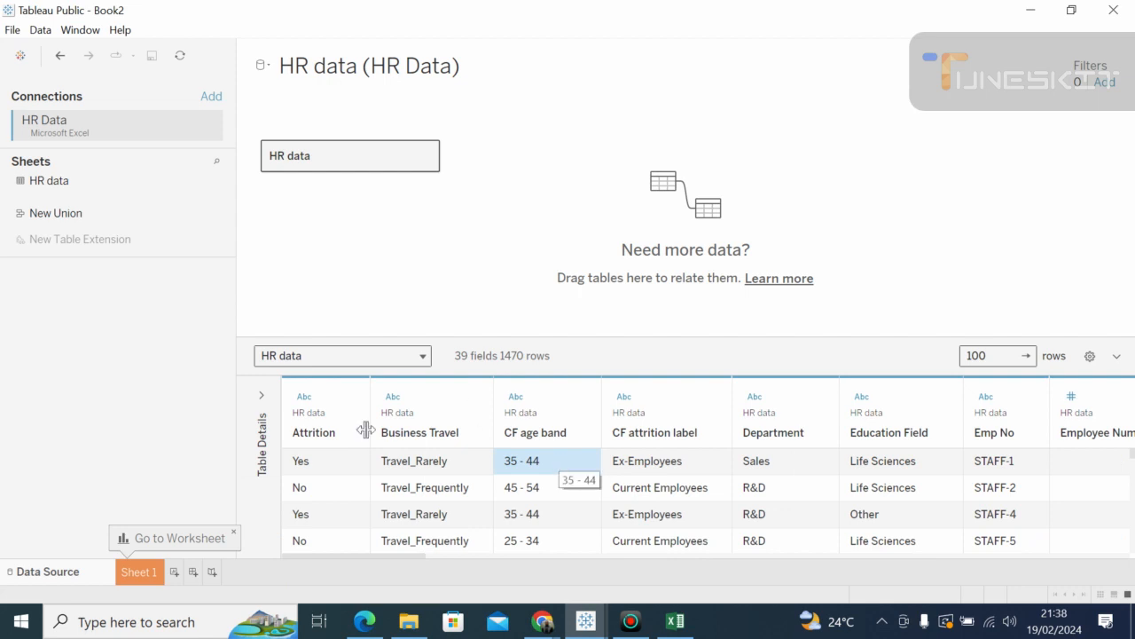
click(142, 573)
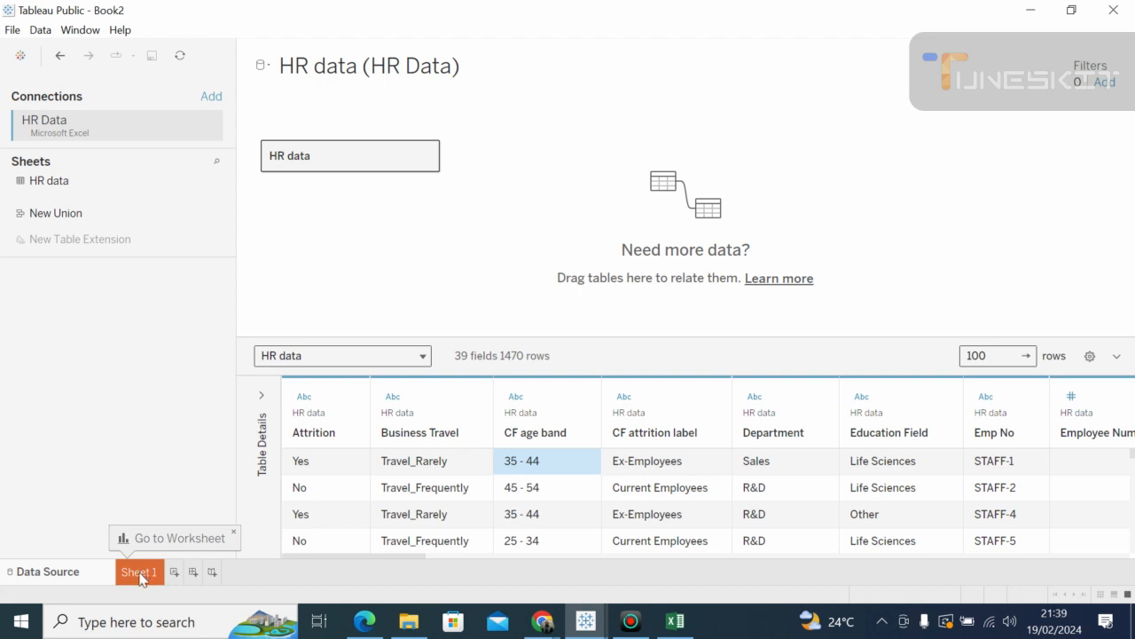
Step: Open Sheet 1 and scroll the Data pane through the HR data fields
click(139, 572)
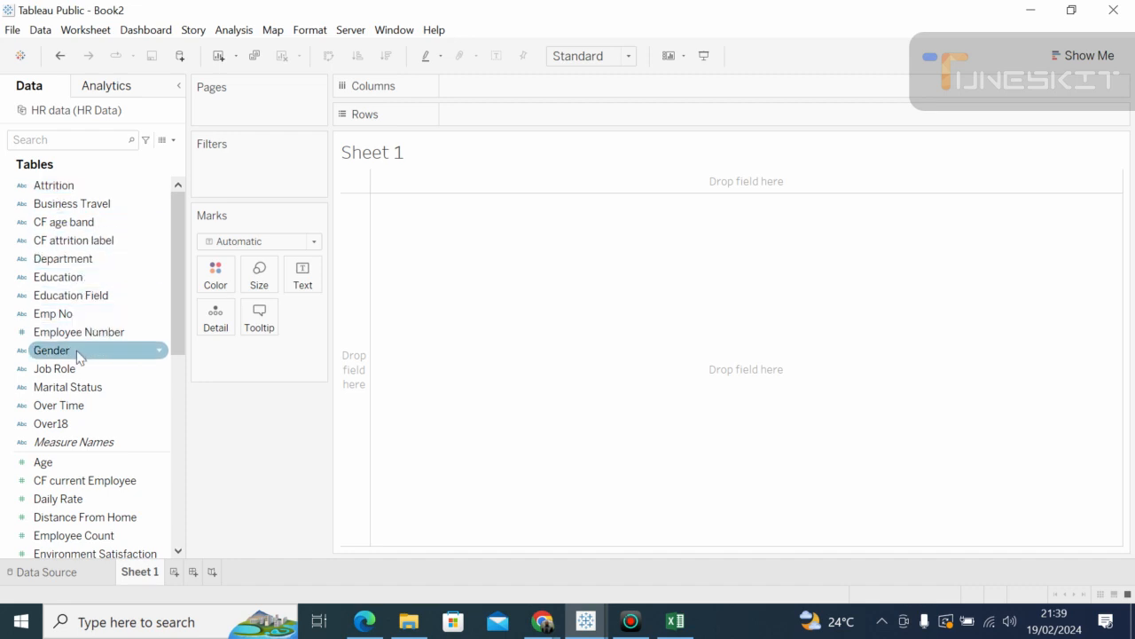
scroll(180, 345, down, 2)
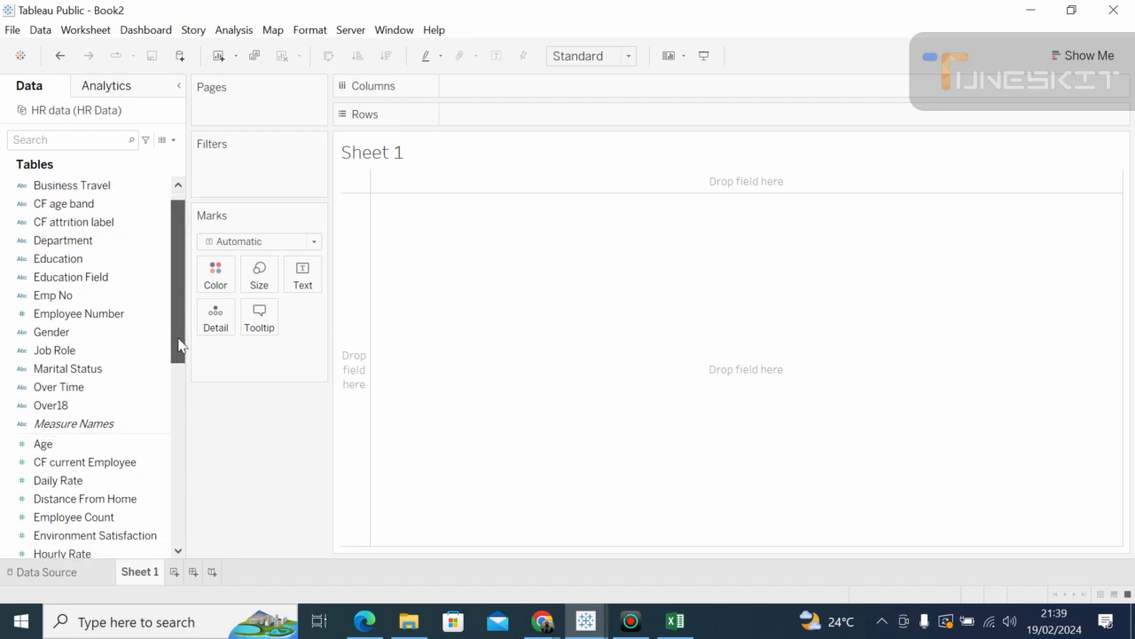
drag(178, 358, 142, 246)
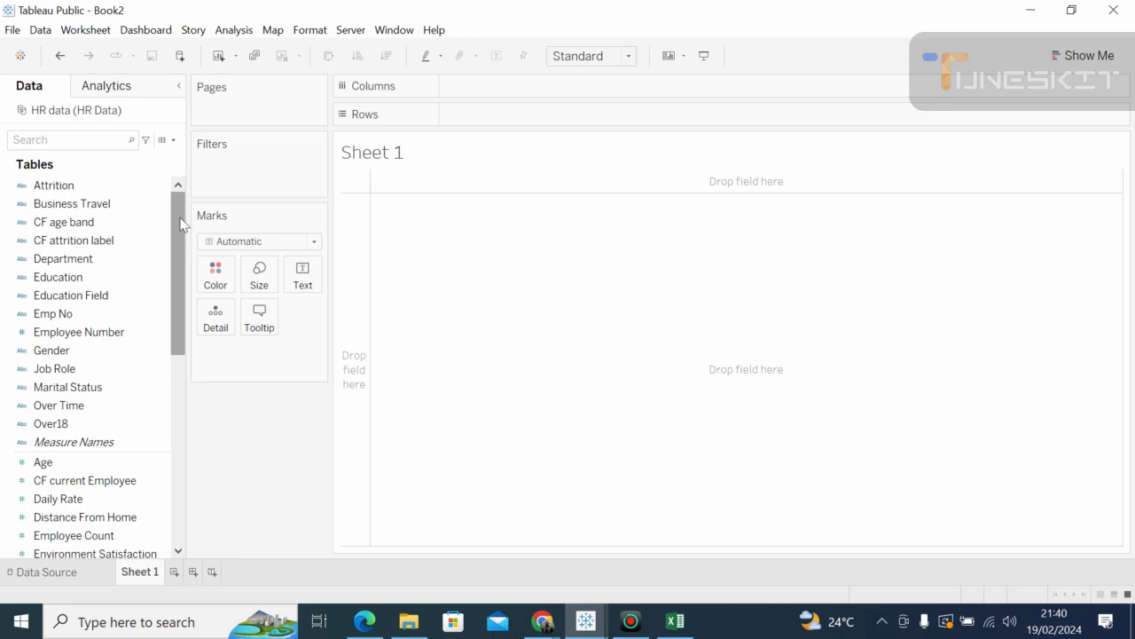
drag(181, 222, 156, 213)
click(61, 355)
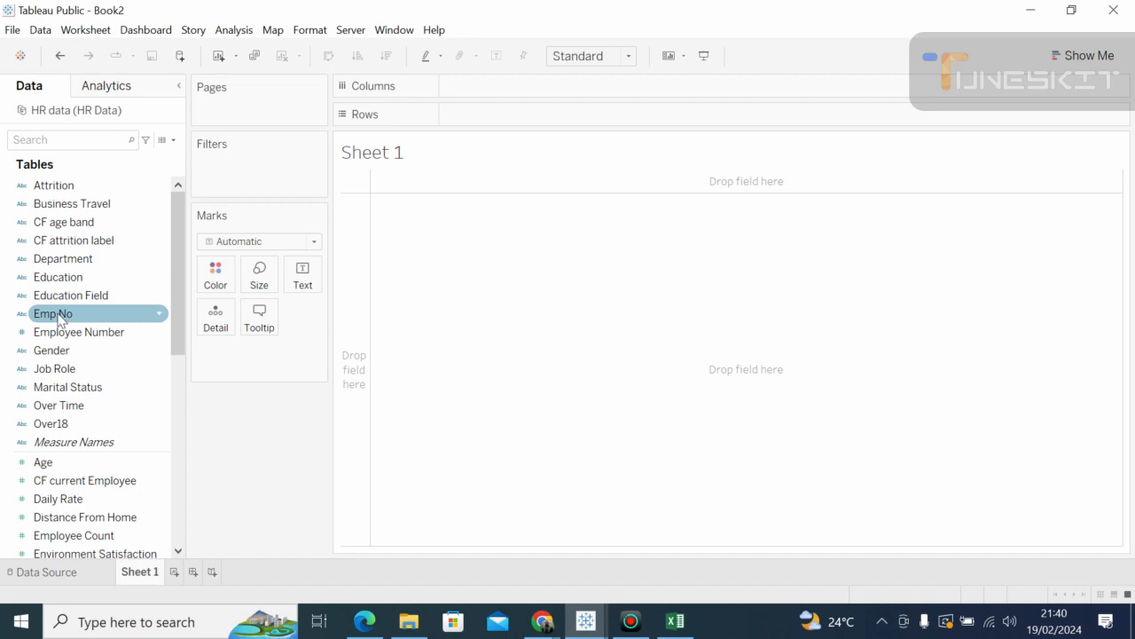
drag(59, 318, 476, 116)
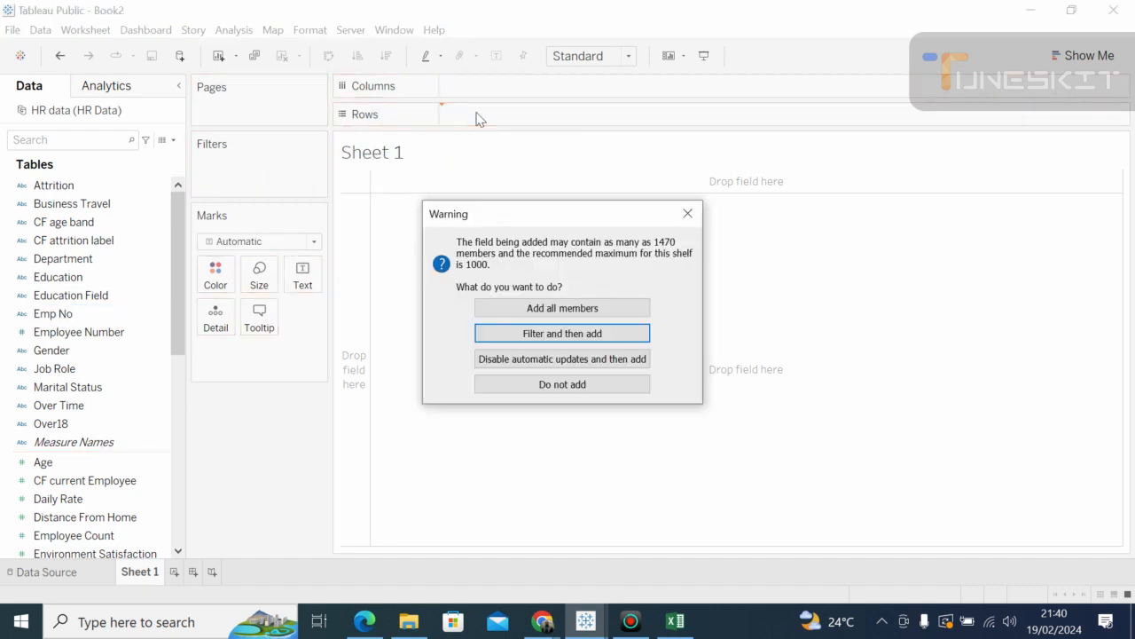
click(688, 211)
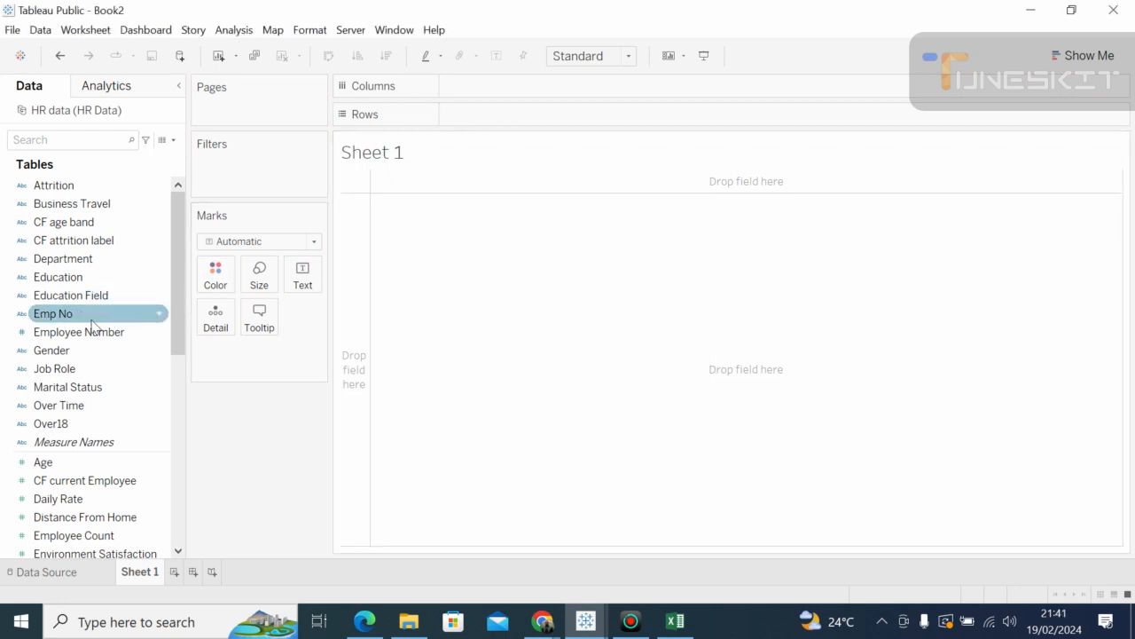
drag(91, 322, 340, 282)
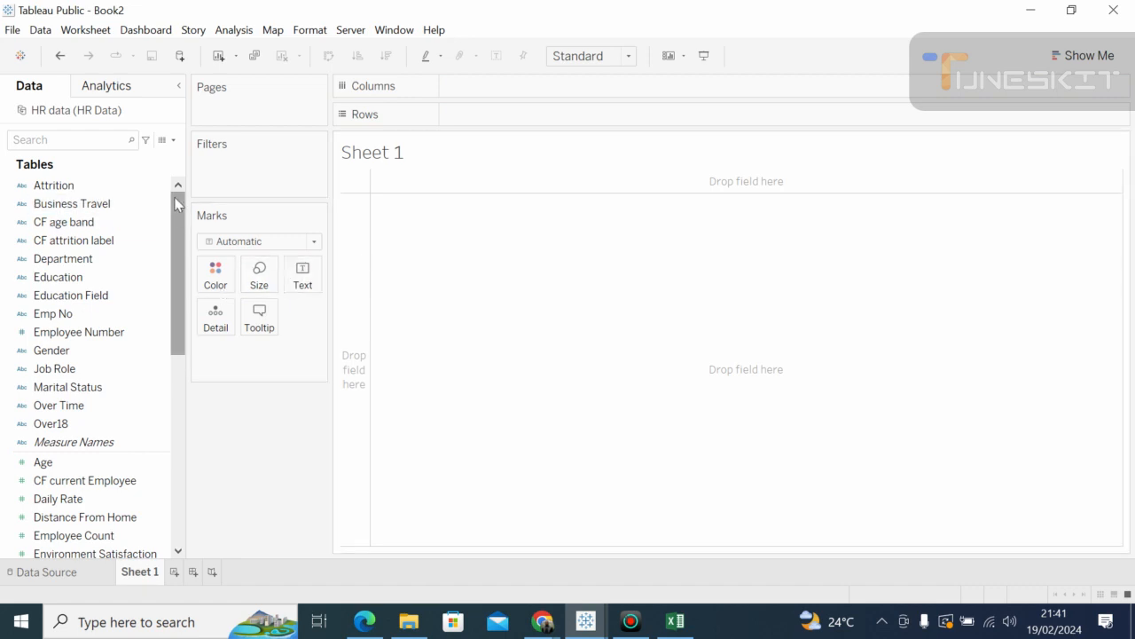
scroll(182, 210, down, 1)
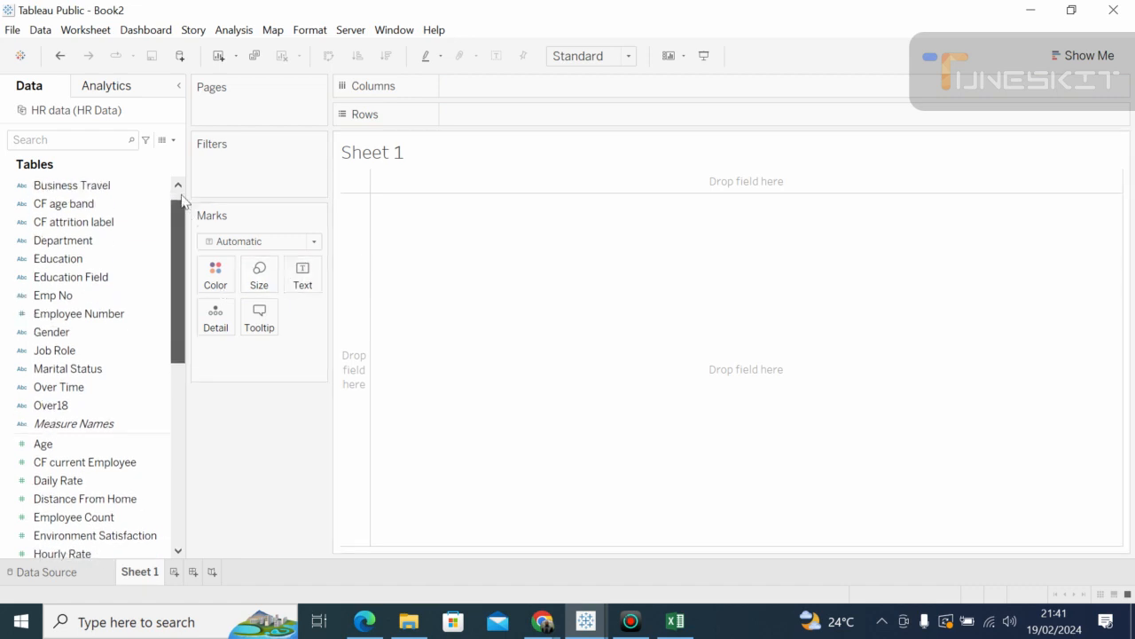
click(178, 184)
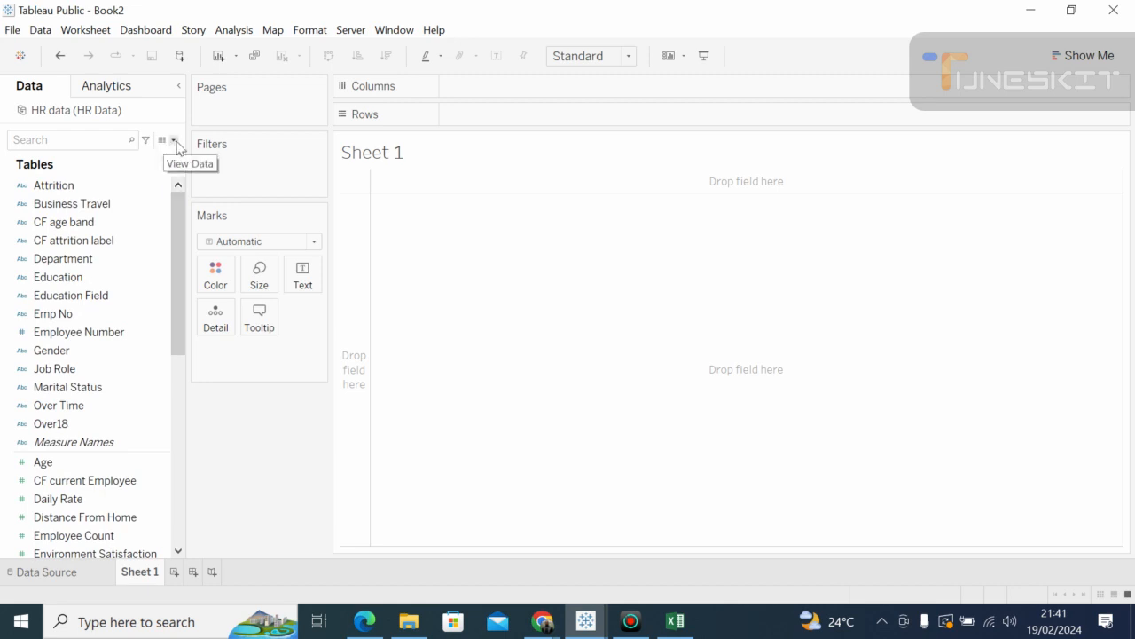
Step: Create a new calculated field and name it 'Employee Count'
click(174, 140)
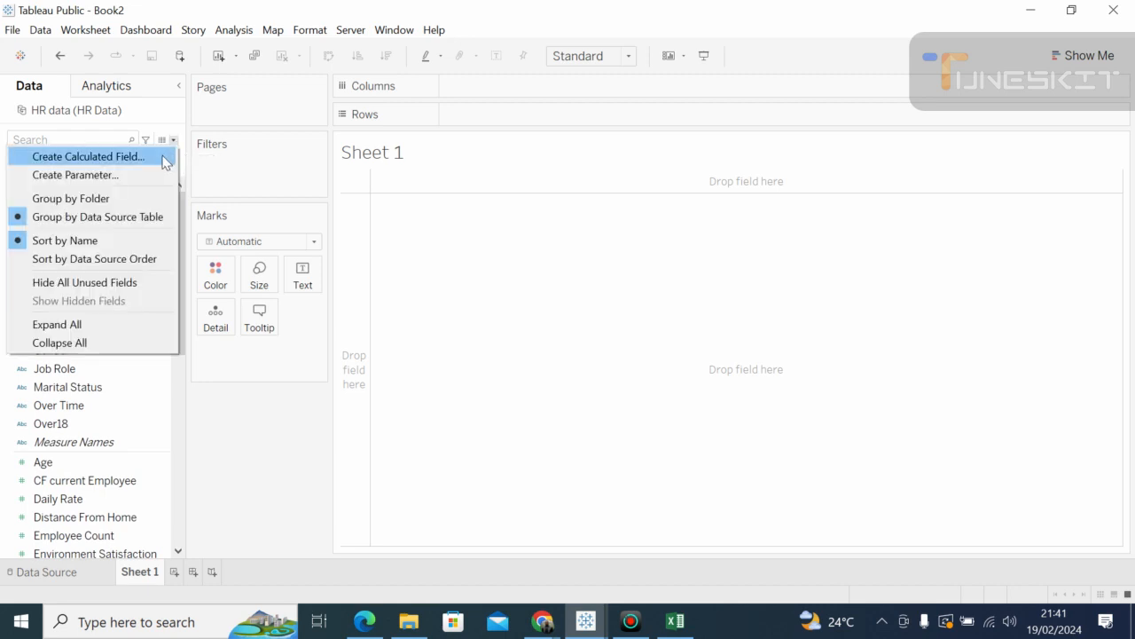
click(164, 159)
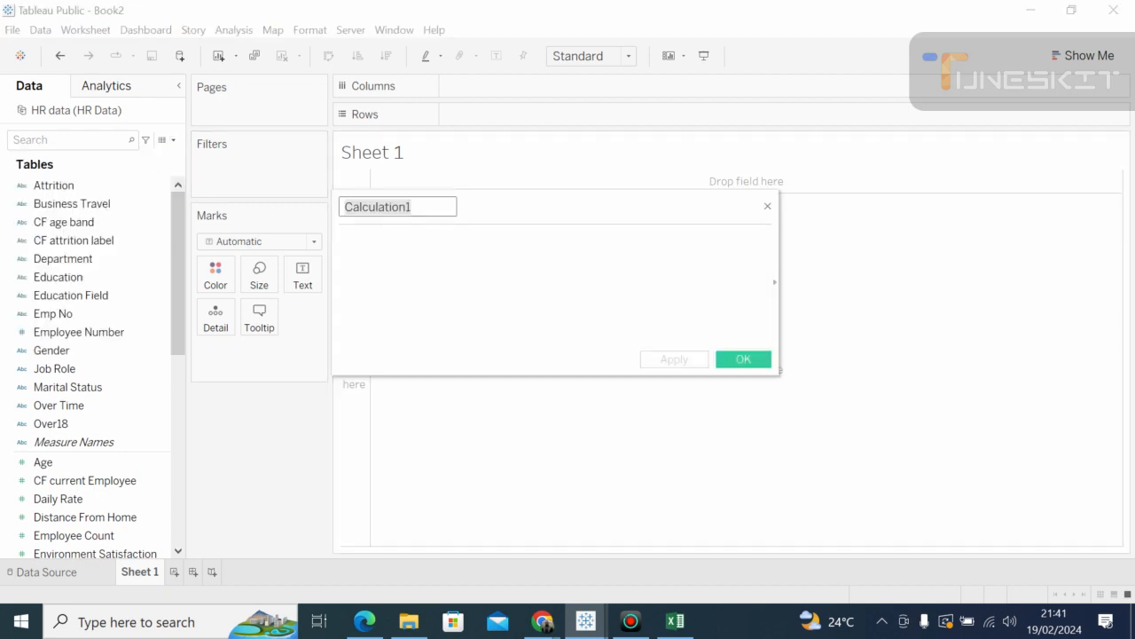
click(419, 206)
key(BackSpace)
key(BackSpace)
key(BackSpace)
key(BackSpace)
key(BackSpace)
key(BackSpace)
key(BackSpace)
key(BackSpace)
key(BackSpace)
key(BackSpace)
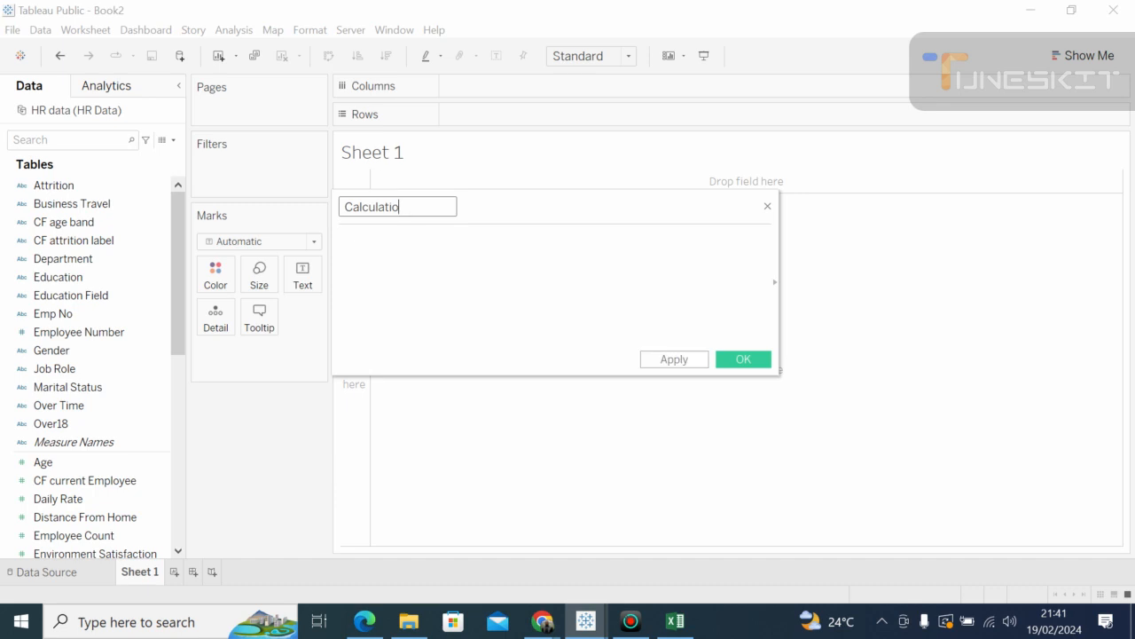
key(BackSpace)
key(BackSpace)
text(Employee Count)
click(341, 238)
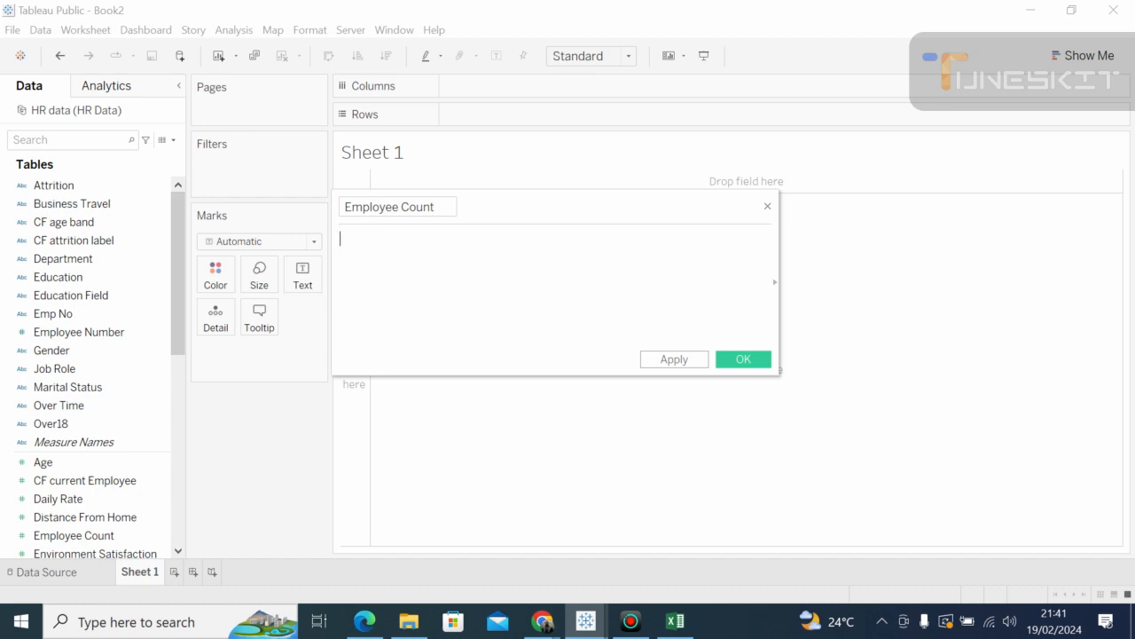
Step: Draft a SUM formula, then drop SUM( and rename the field Emply_Count
text(s)
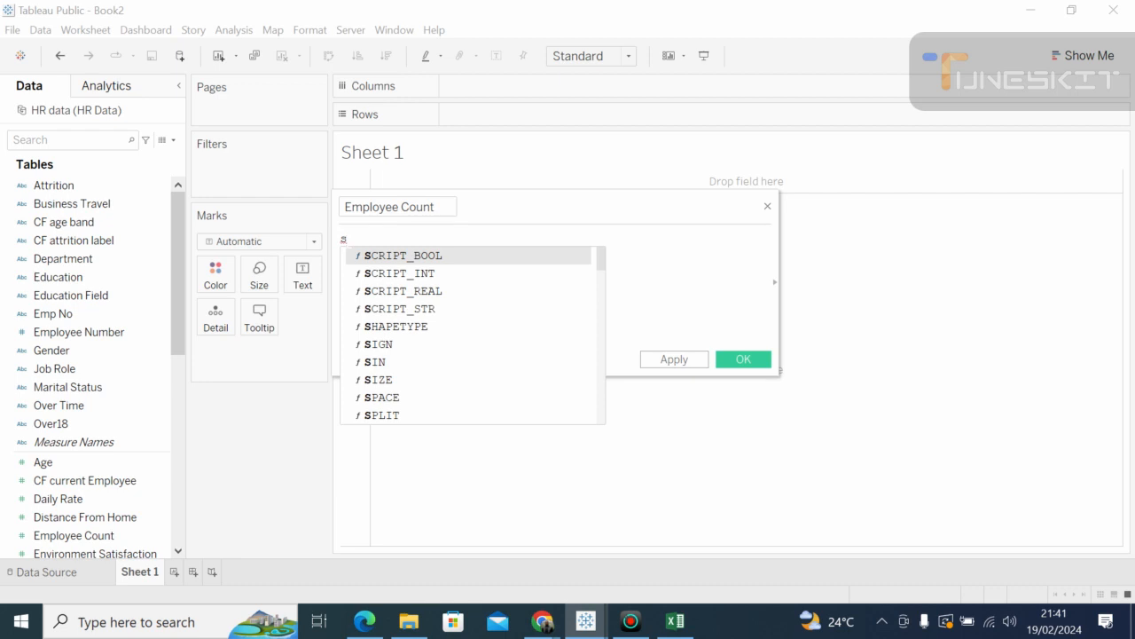
text(um)
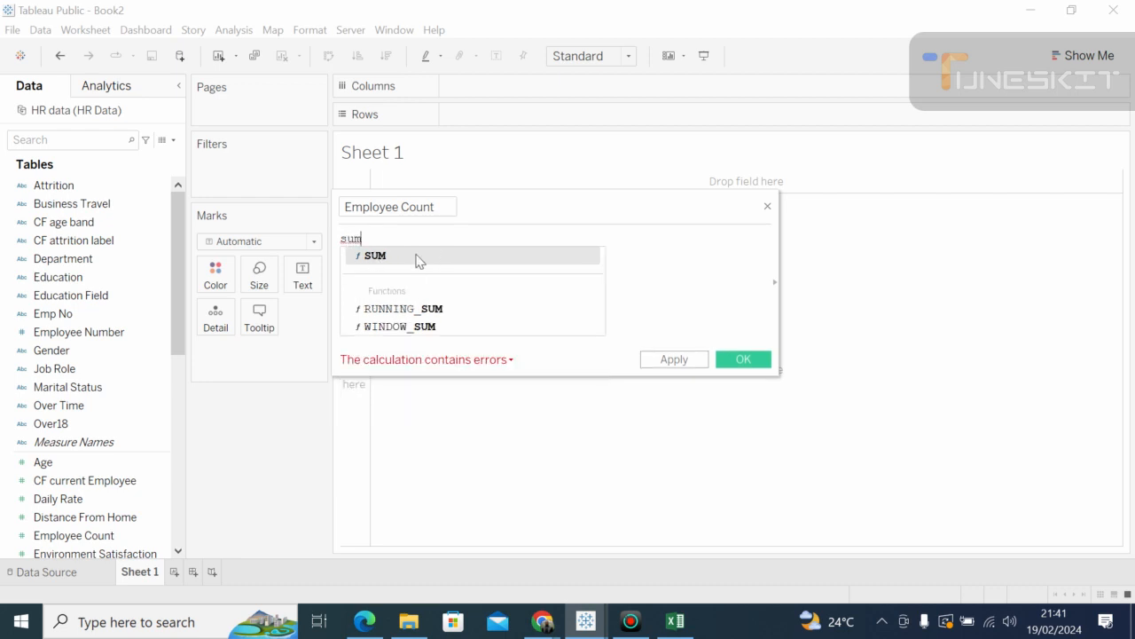
double_click(398, 257)
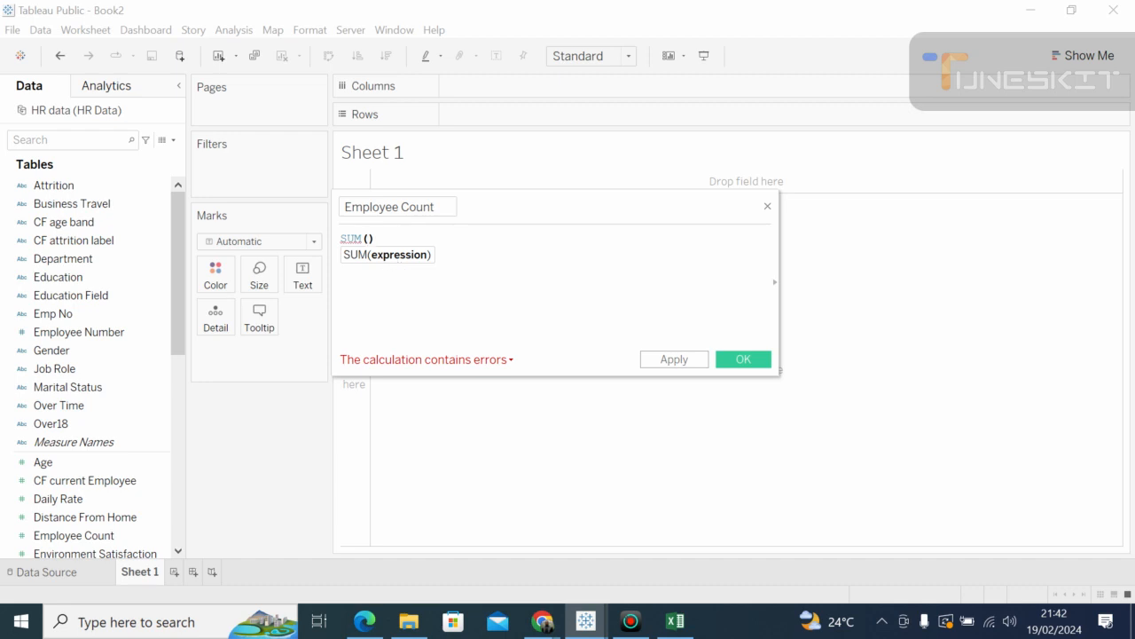
click(368, 238)
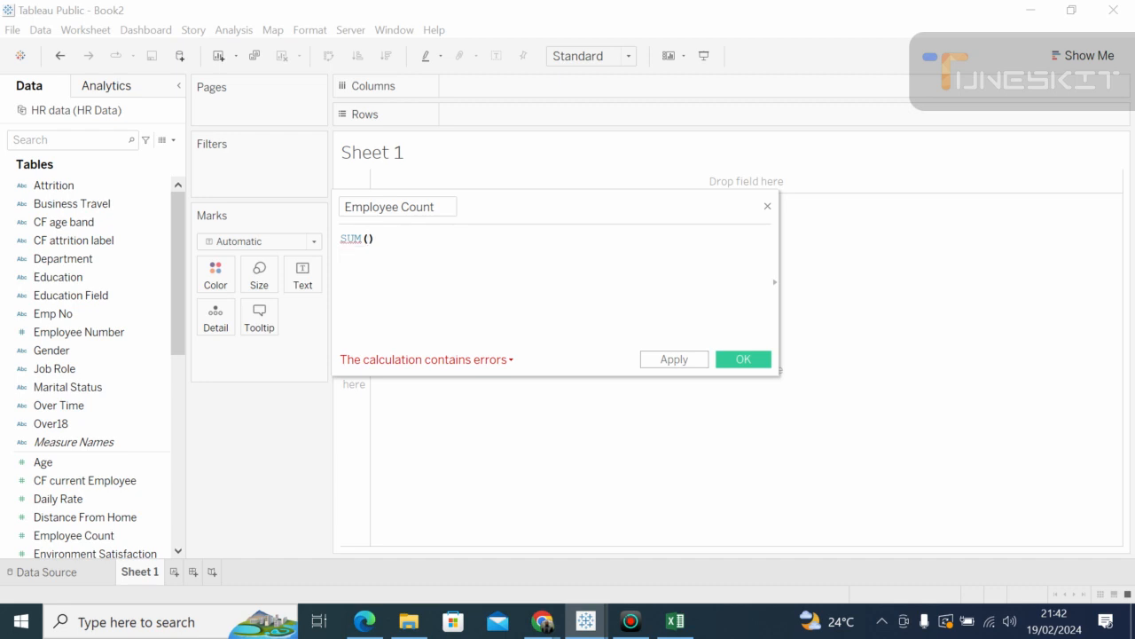
text(em)
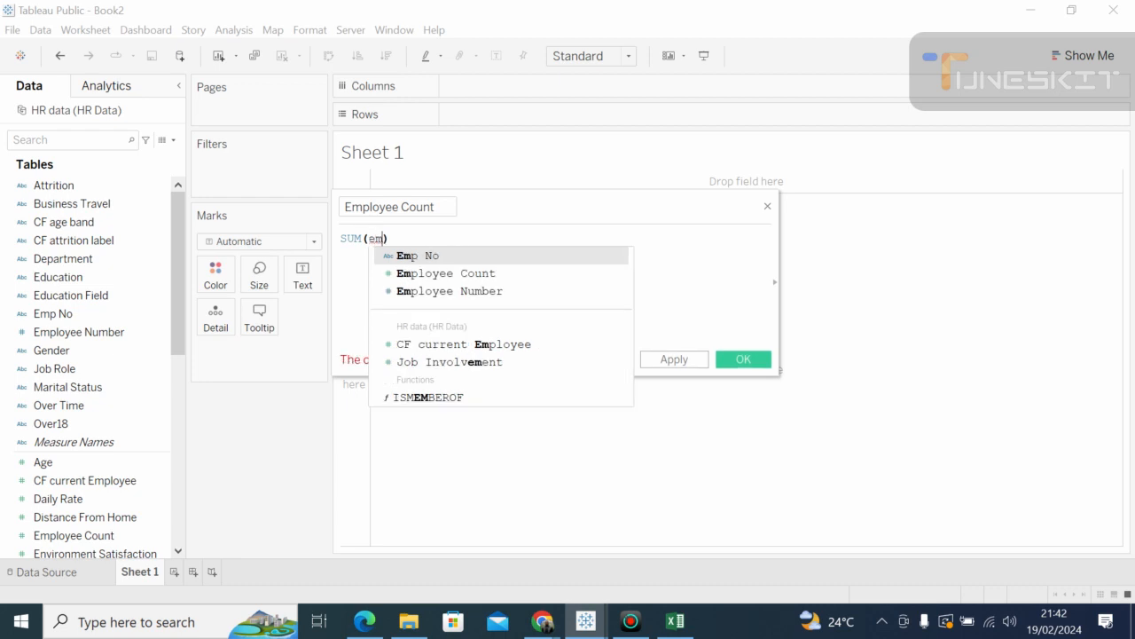
double_click(410, 273)
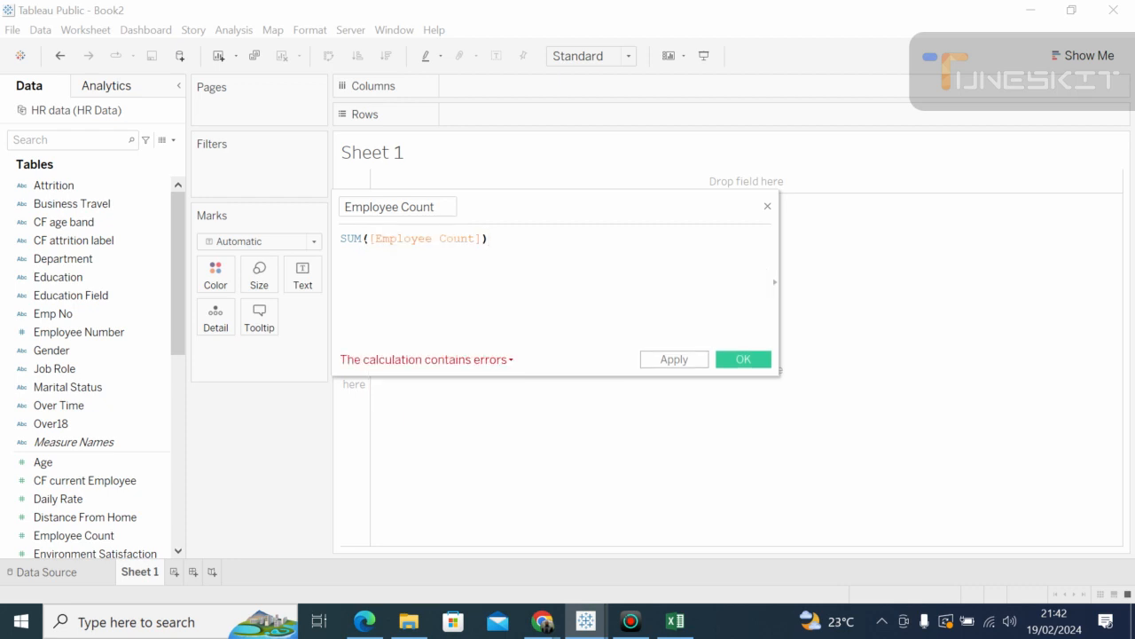
key(Right)
key(BackSpace)
key(BackSpace)
key(BackSpace)
key(BackSpace)
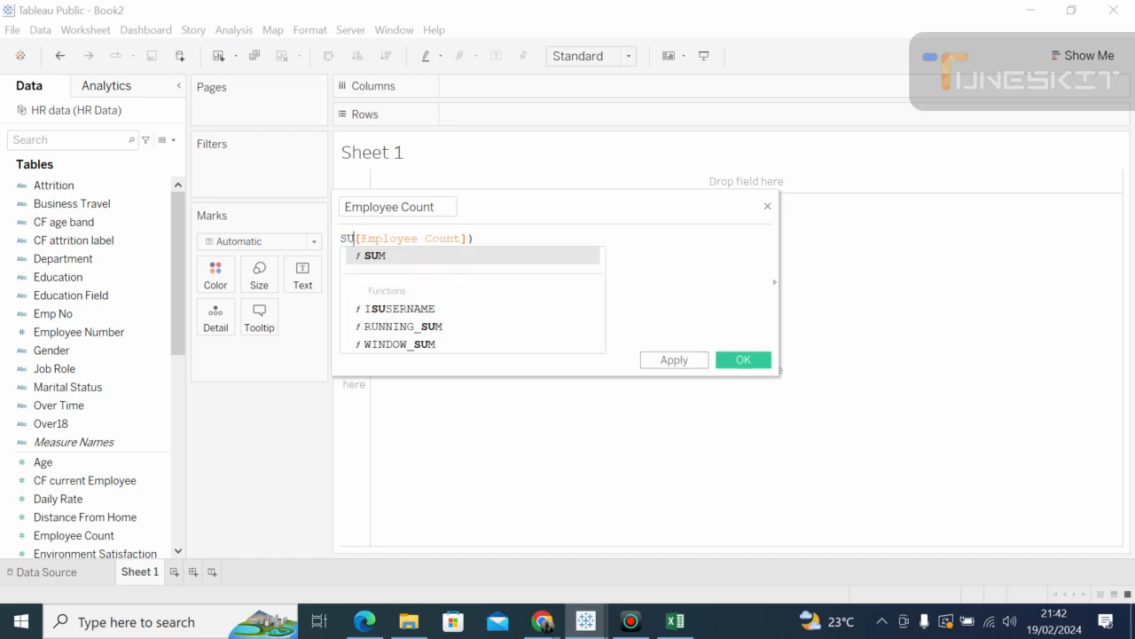
click(441, 206)
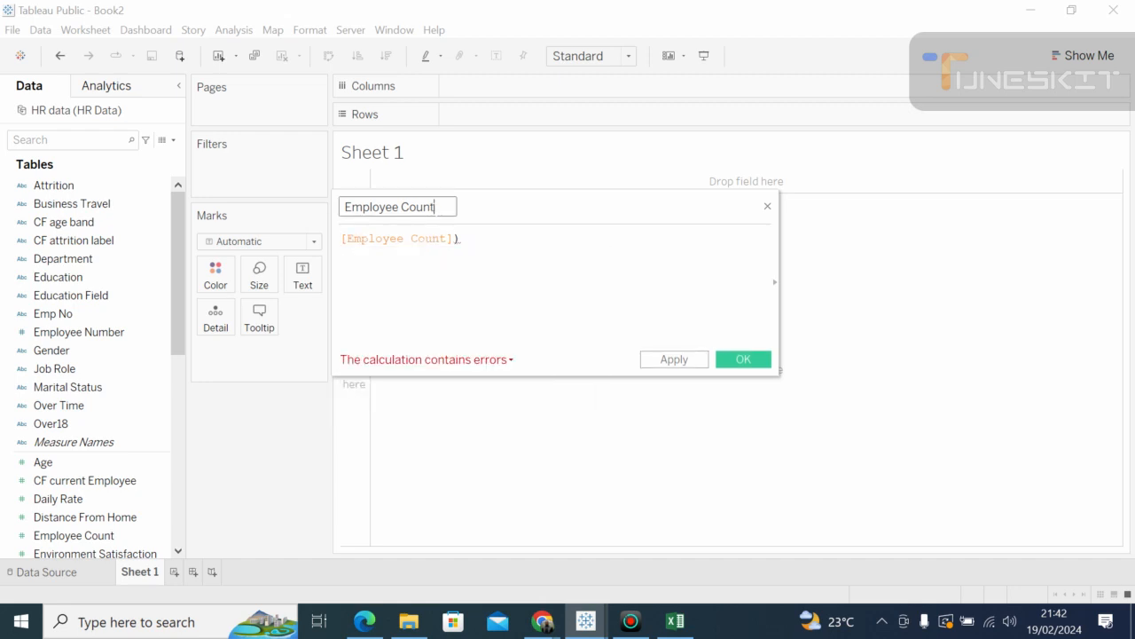
key(BackSpace)
key(BackSpace)
key(BackSpace)
key(BackSpace)
key(BackSpace)
key(BackSpace)
key(BackSpace)
key(BackSpace)
key(BackSpace)
key(BackSpace)
key(BackSpace)
text(ly_Count)
Step: Rewrite the formula as COUNT([Emp No]), then apply and save the calculation
click(342, 239)
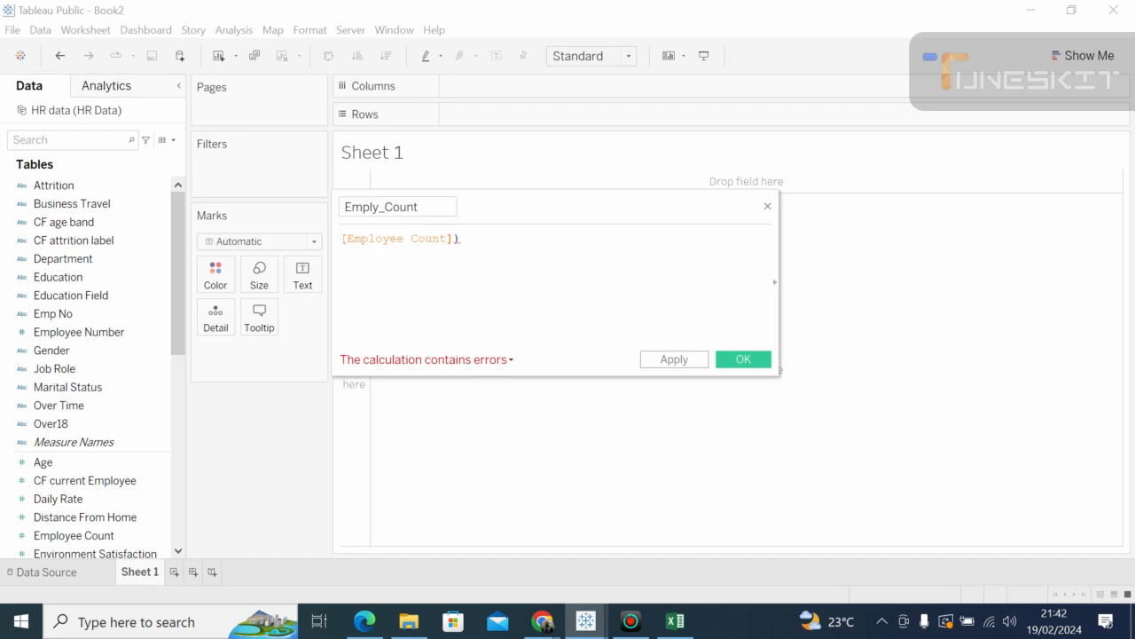
text(co)
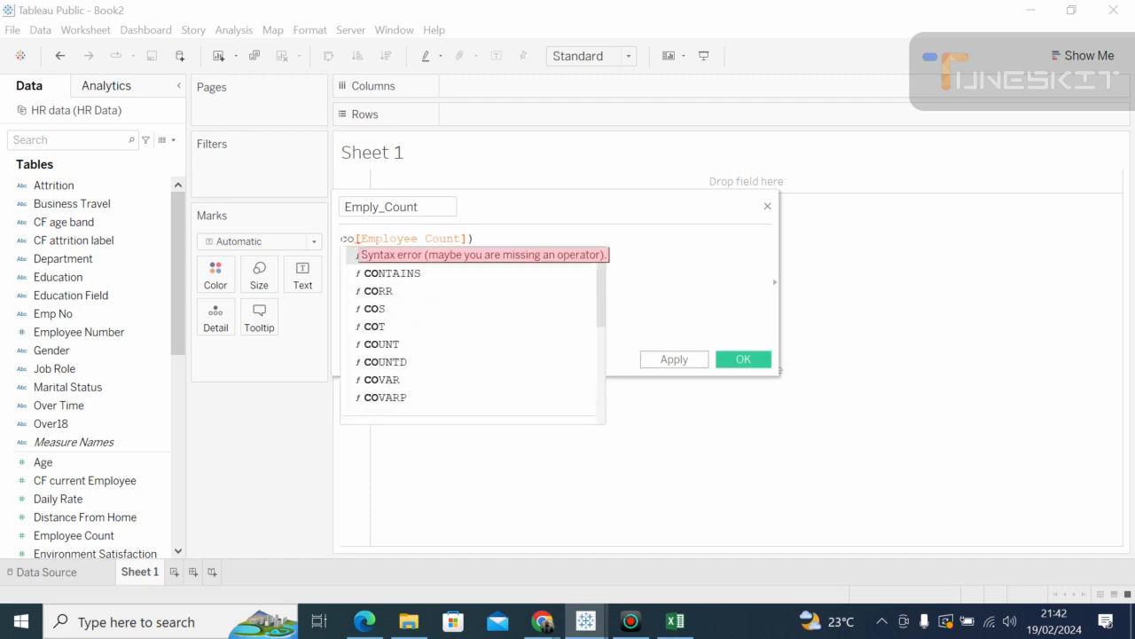
double_click(383, 345)
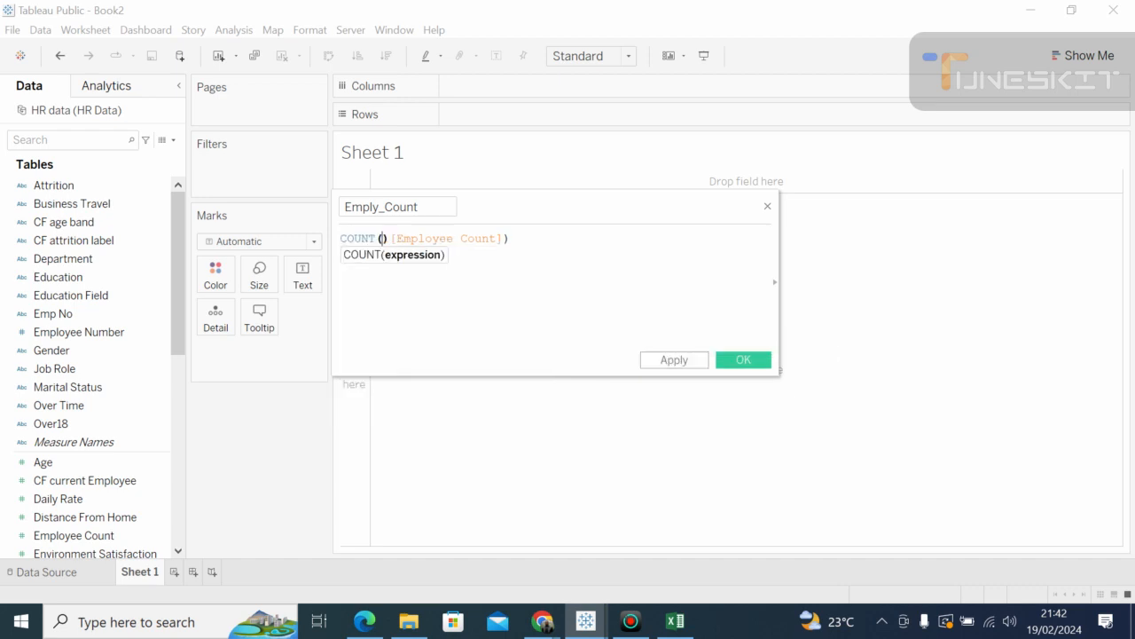
click(510, 239)
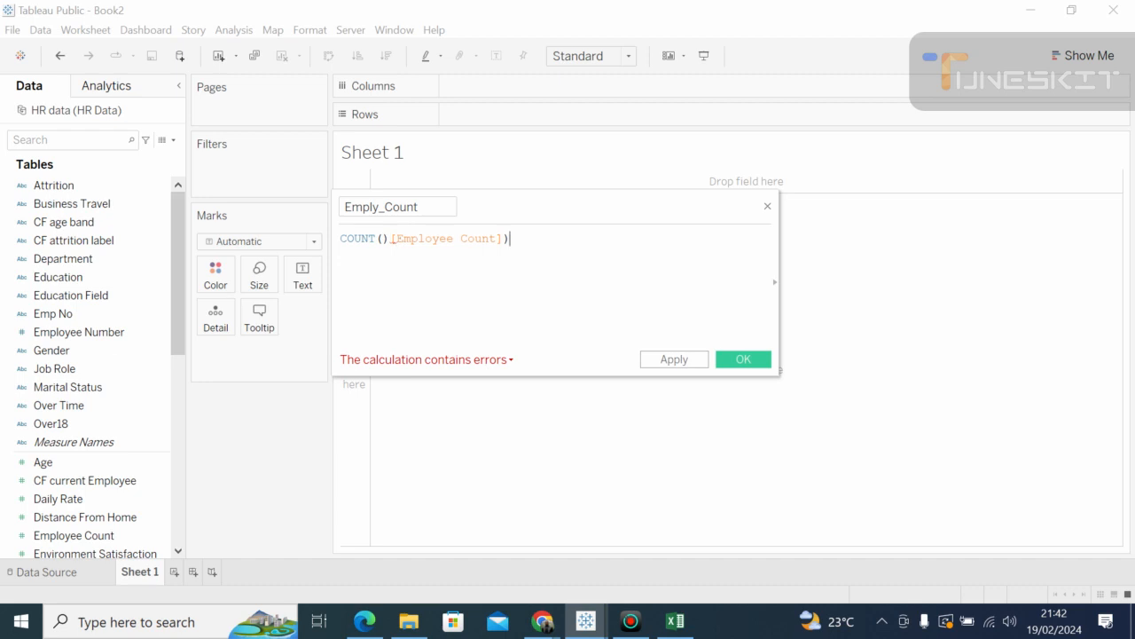
key(BackSpace)
key(BackSpace)
key(BackSpace)
key(BackSpace)
key(BackSpace)
key(BackSpace)
key(BackSpace)
key(BackSpace)
key(BackSpace)
key(BackSpace)
key(BackSpace)
key(BackSpace)
key(BackSpace)
key(BackSpace)
key(BackSpace)
key(BackSpace)
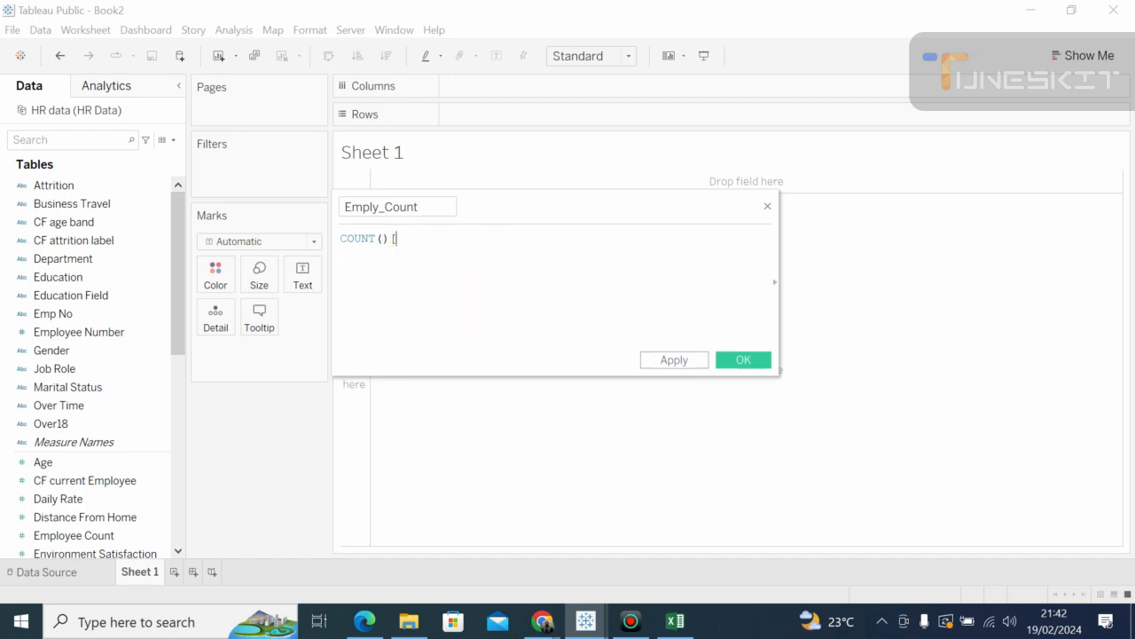
key(BackSpace)
key(BackSpace)
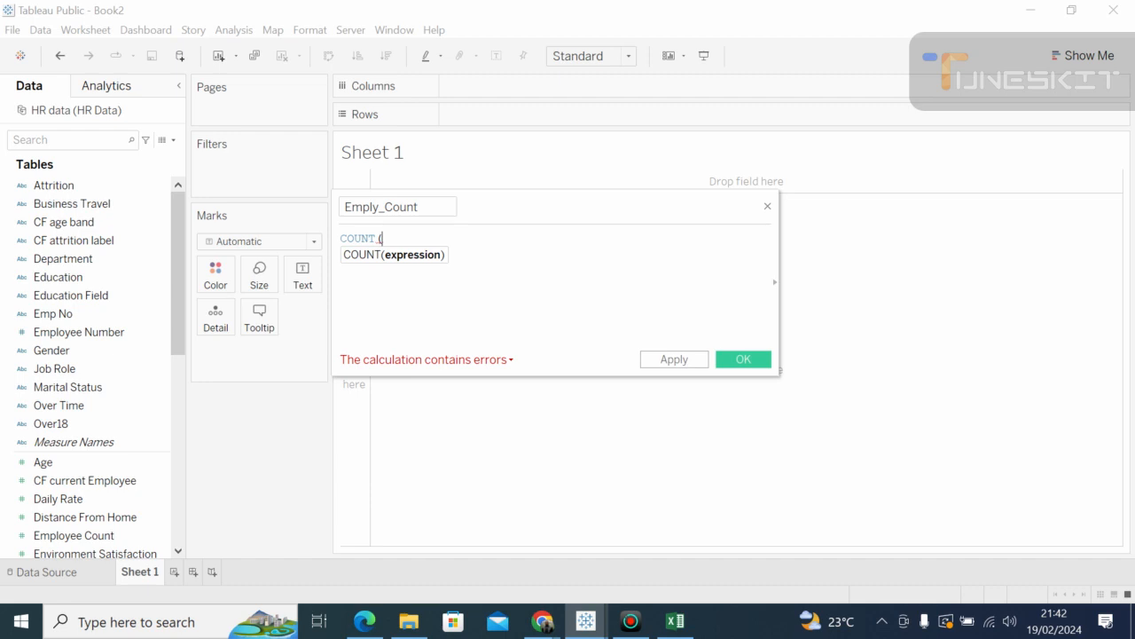
text(em)
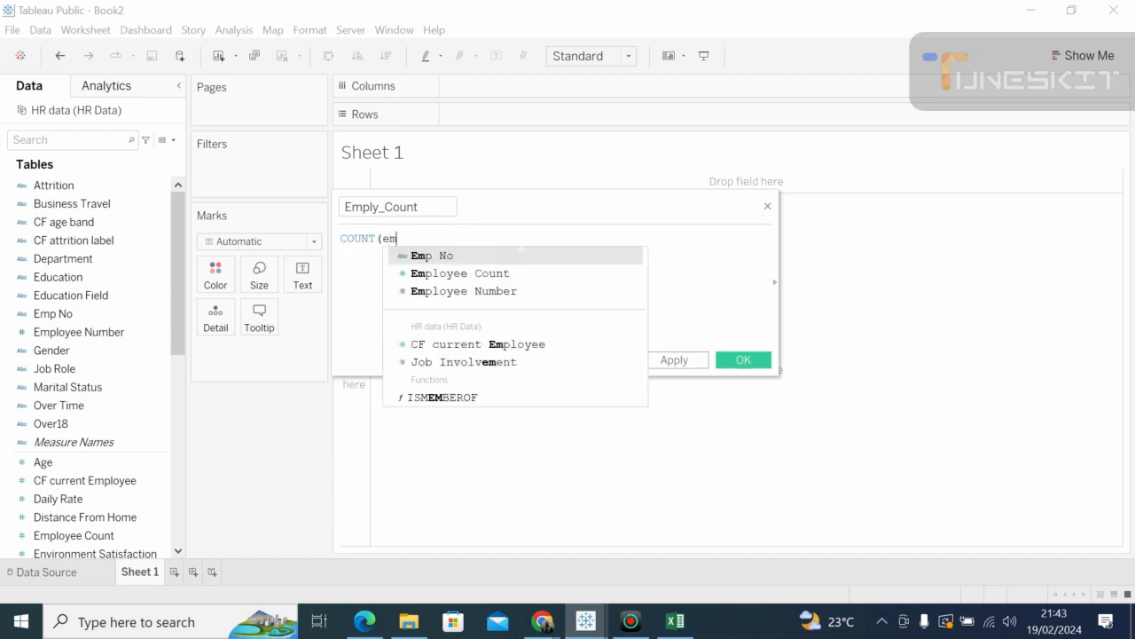
click(445, 256)
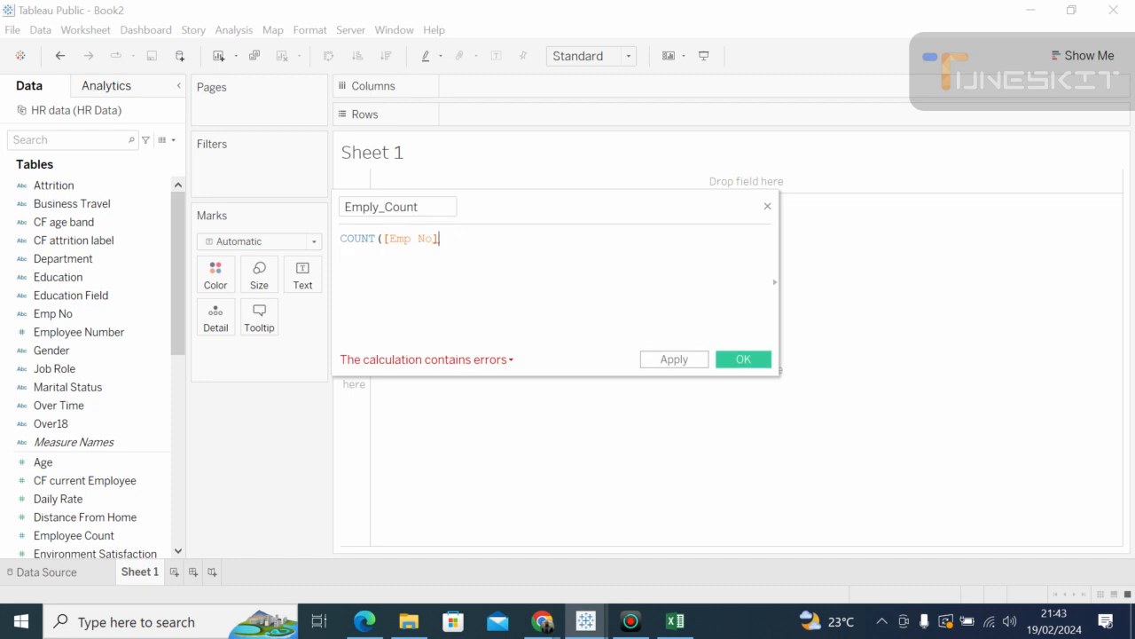
key(BackSpace)
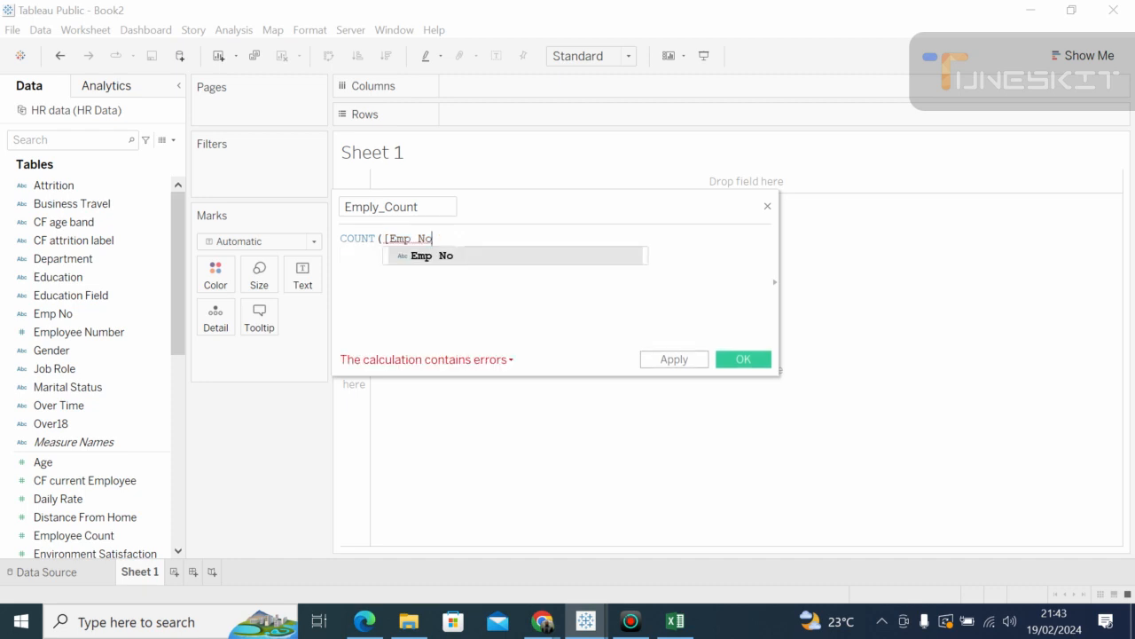
click(440, 257)
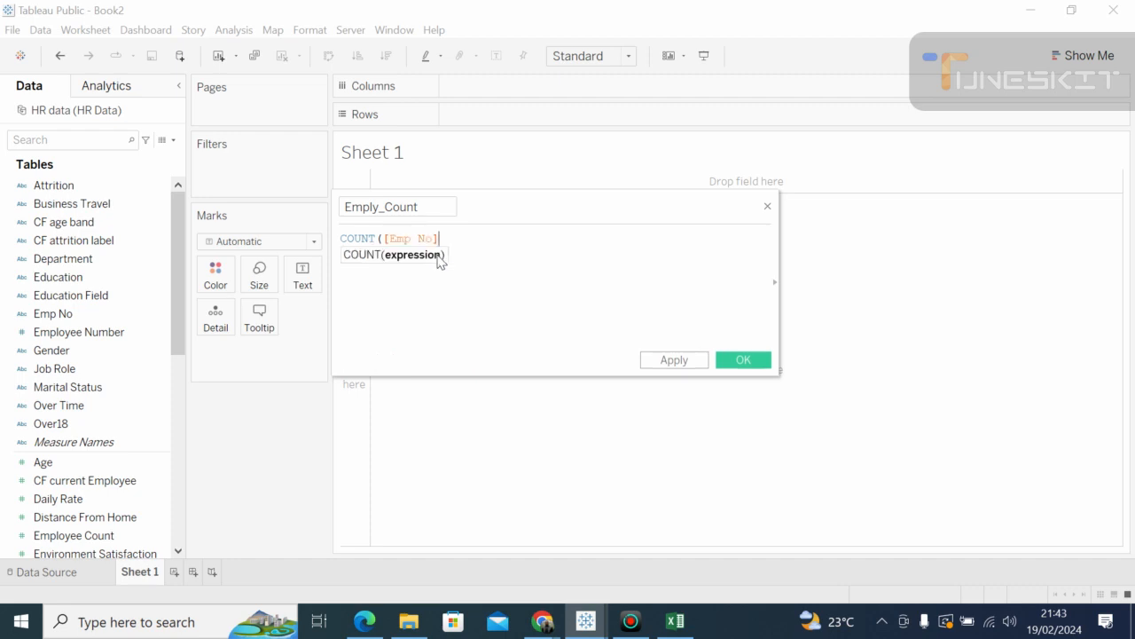
text())
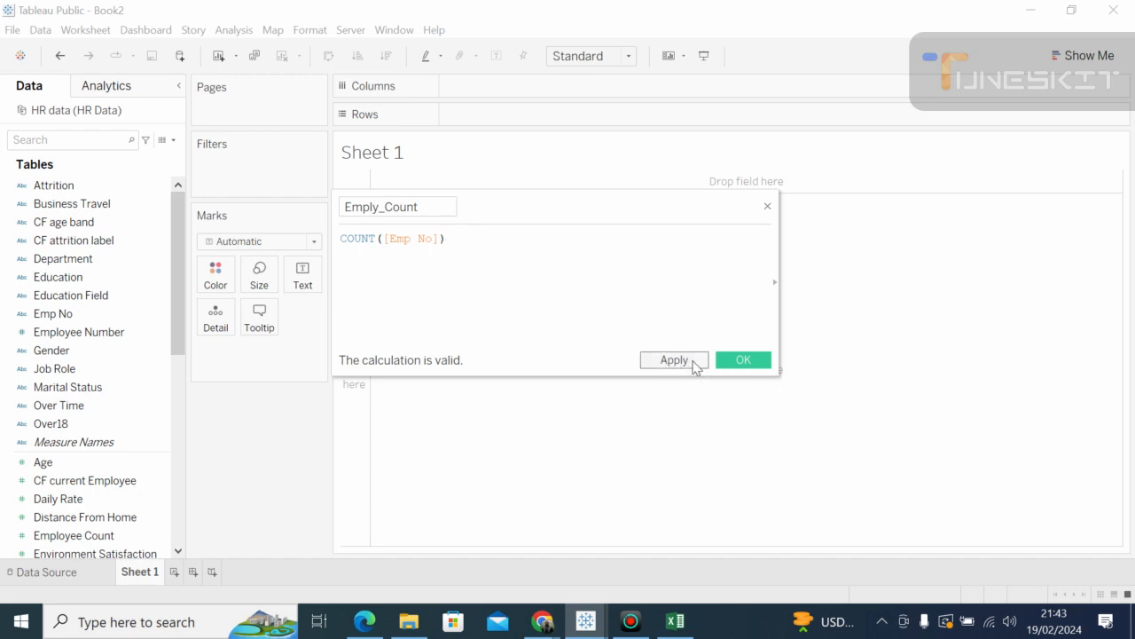
click(694, 364)
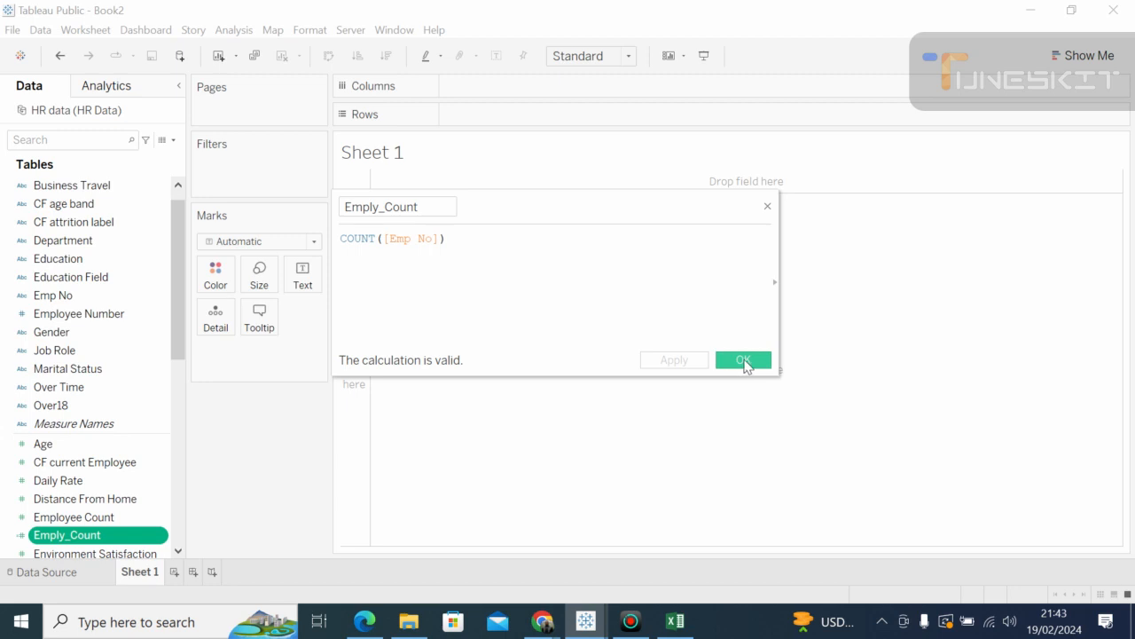
click(744, 360)
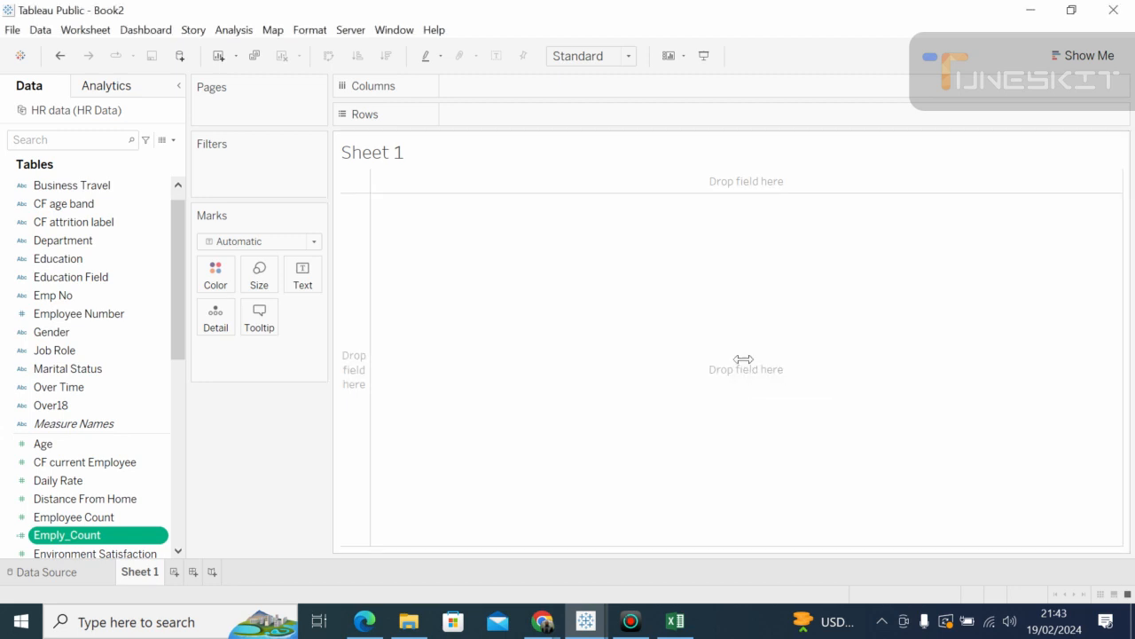
click(132, 209)
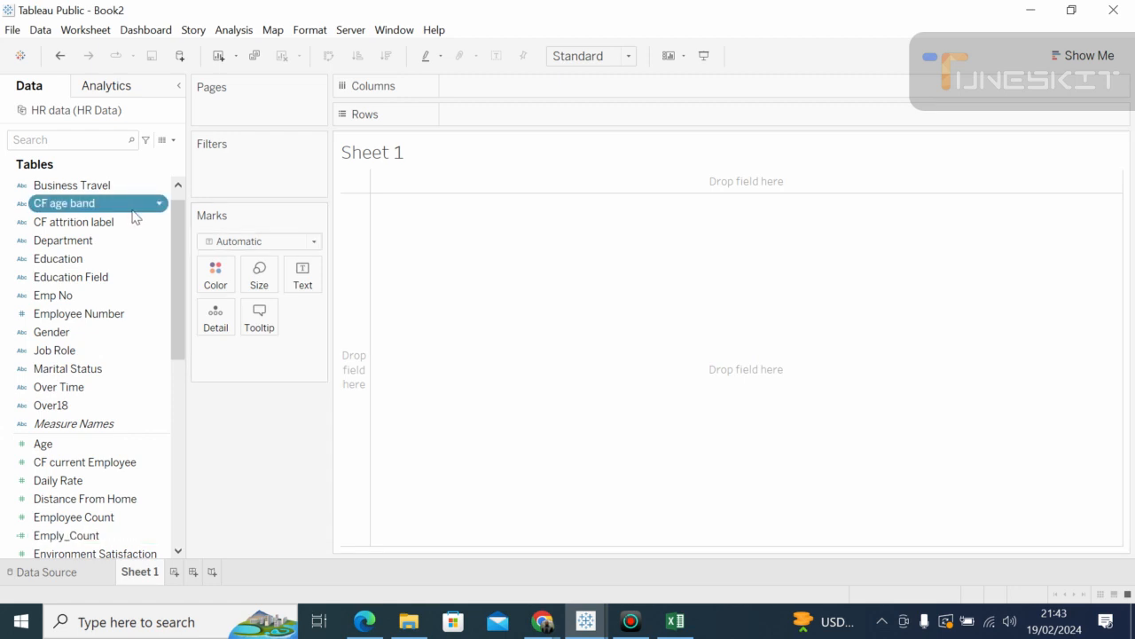
click(178, 187)
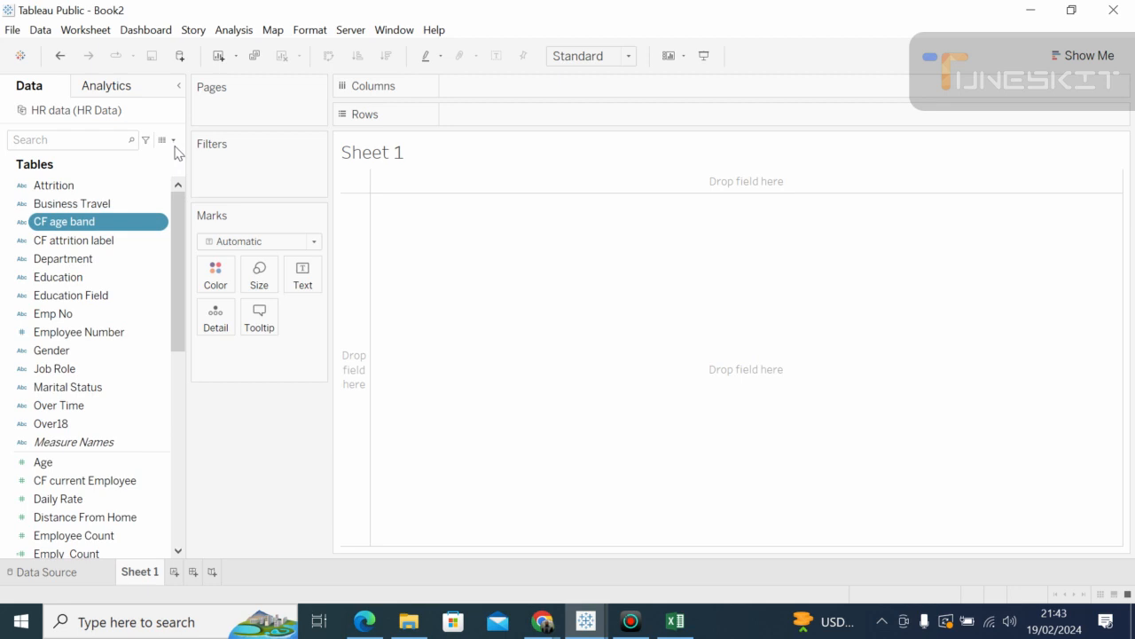
click(174, 141)
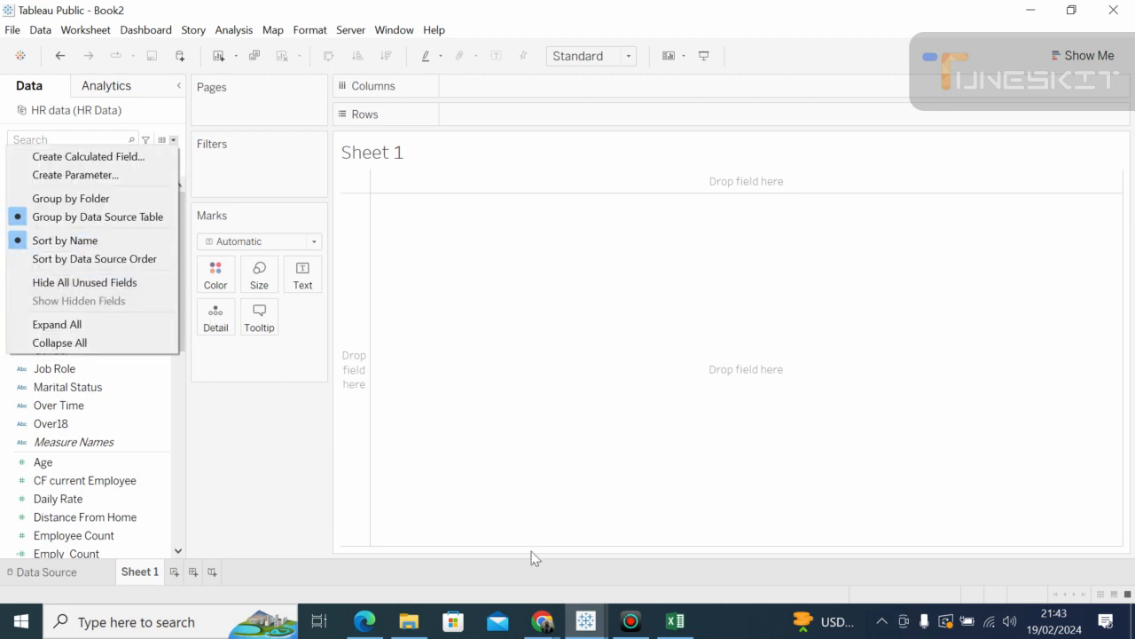
click(550, 628)
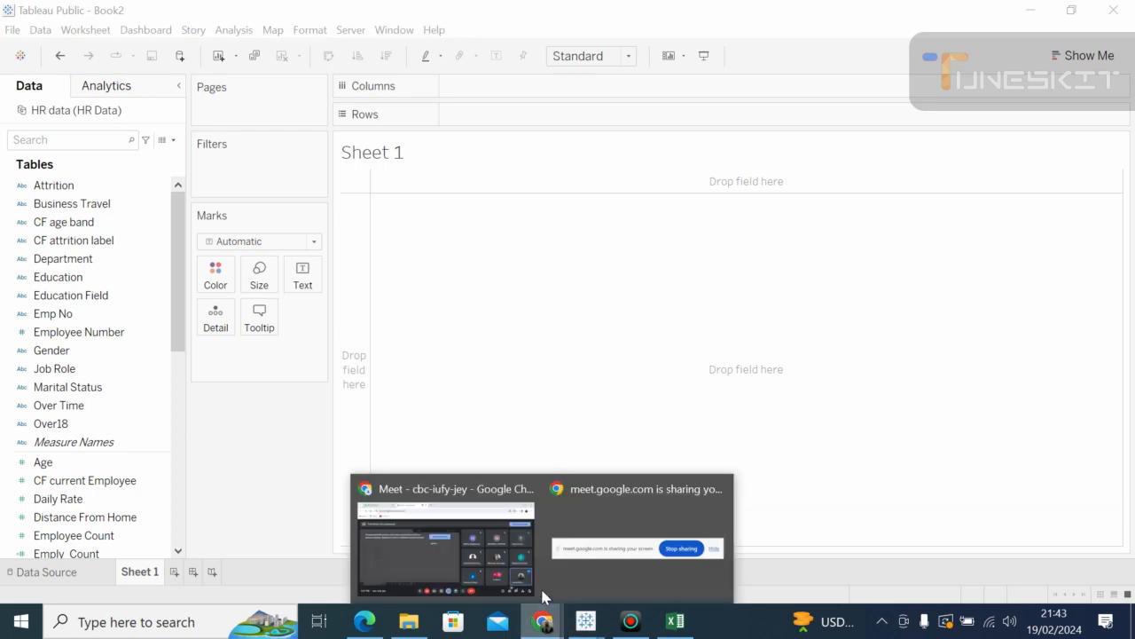
click(494, 550)
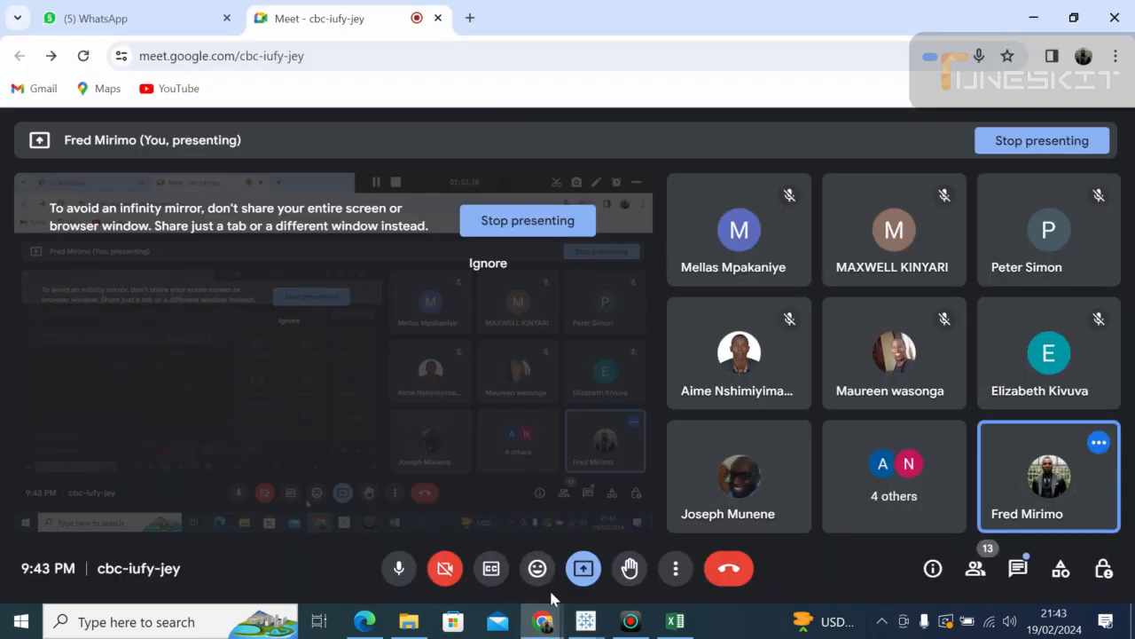
click(581, 627)
click(622, 556)
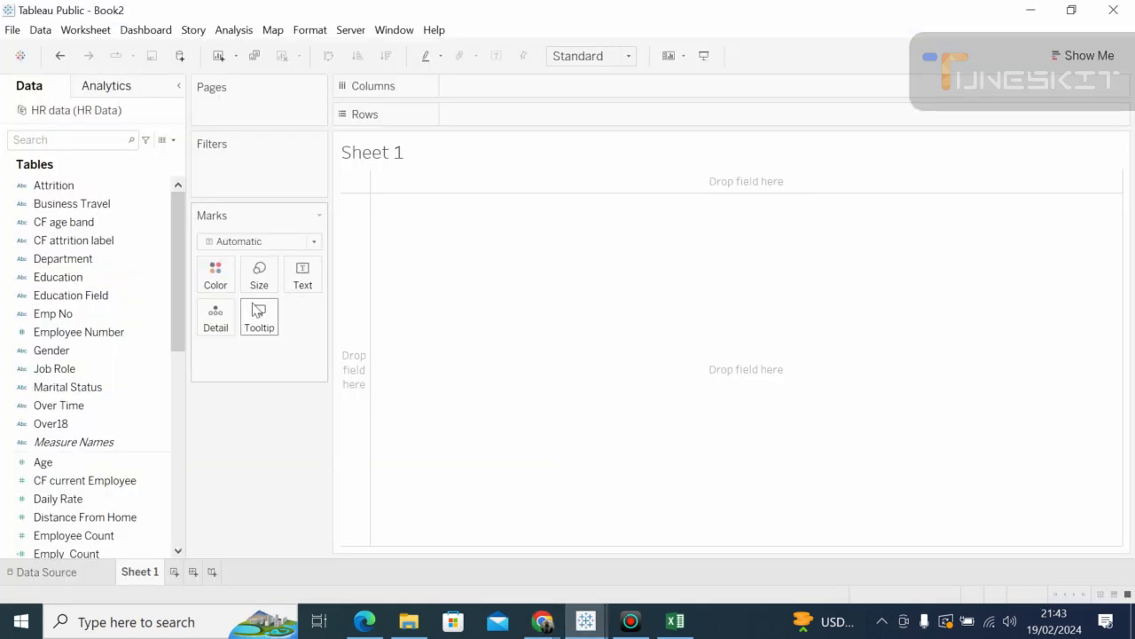
click(257, 310)
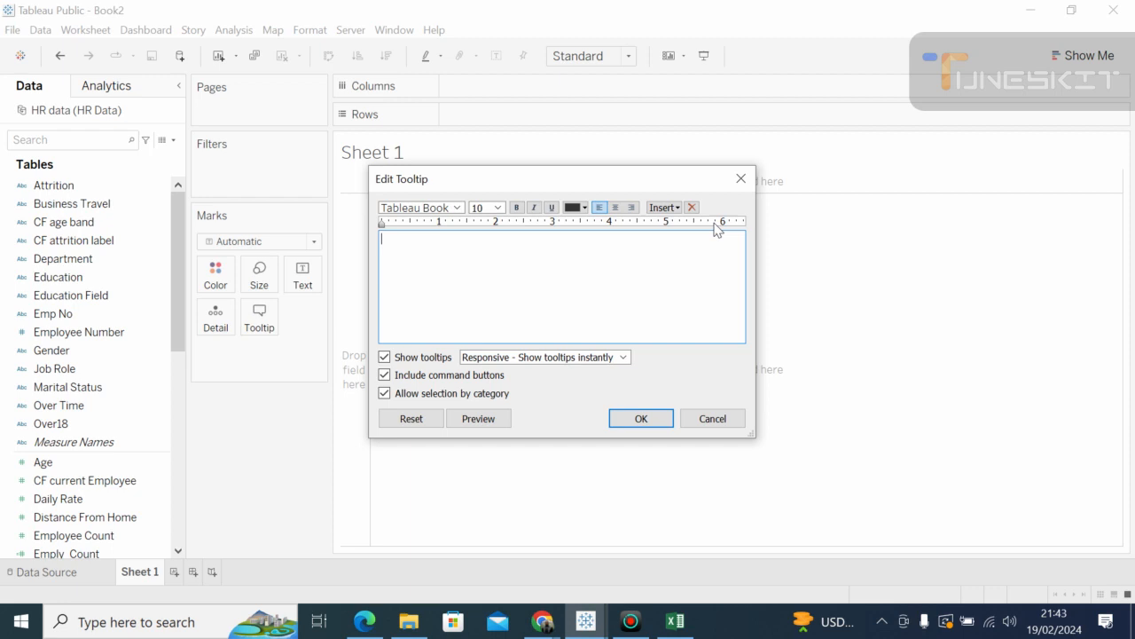
click(741, 178)
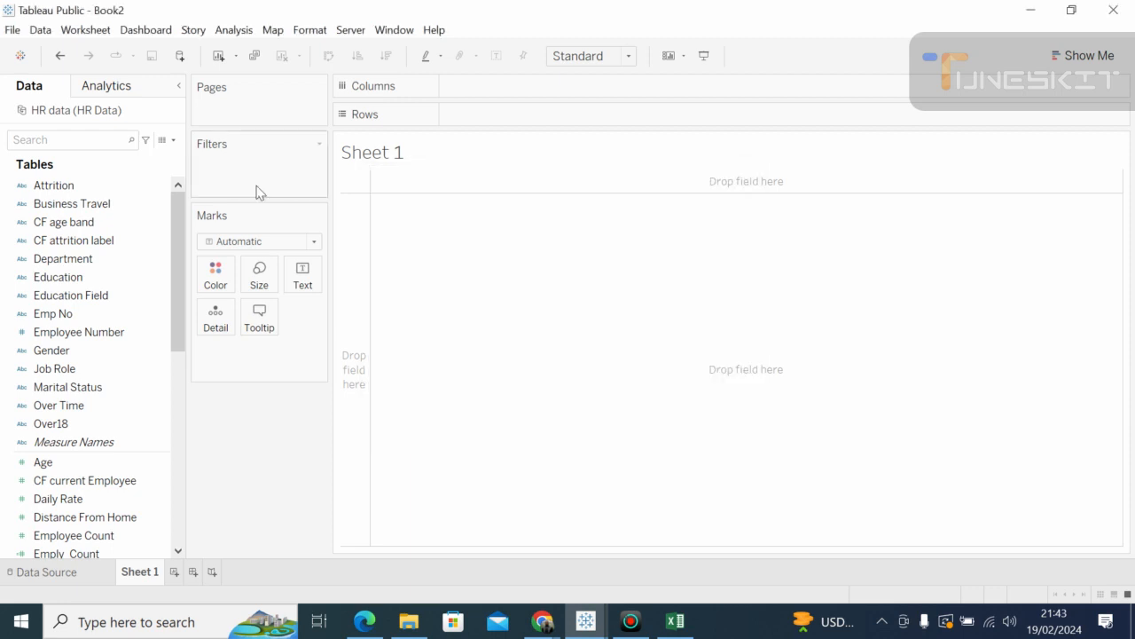
click(173, 140)
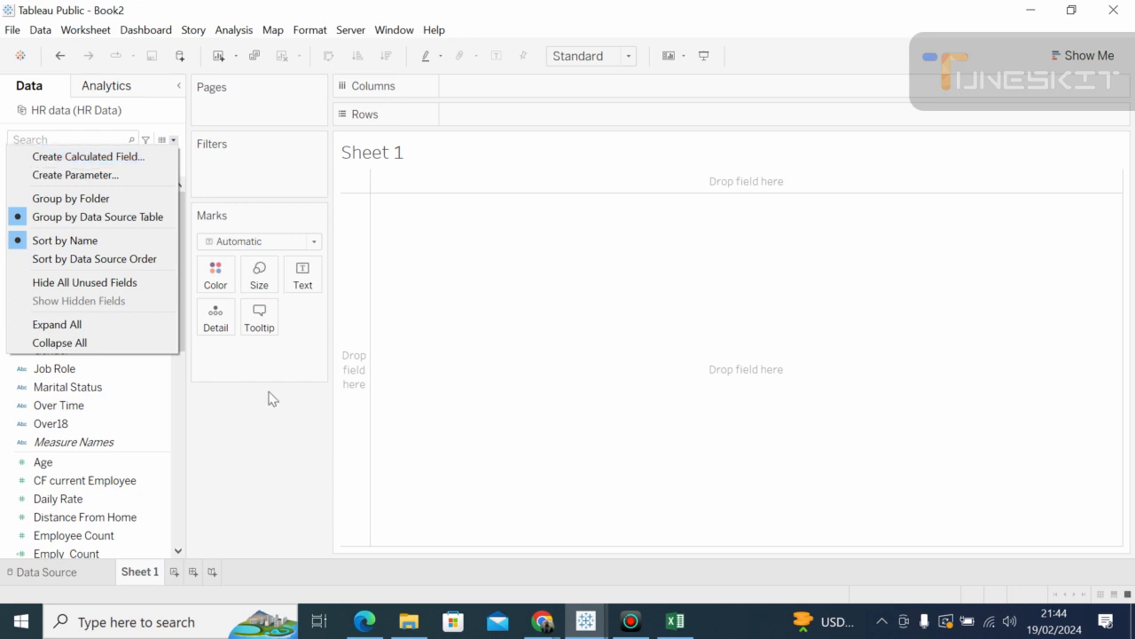
click(269, 428)
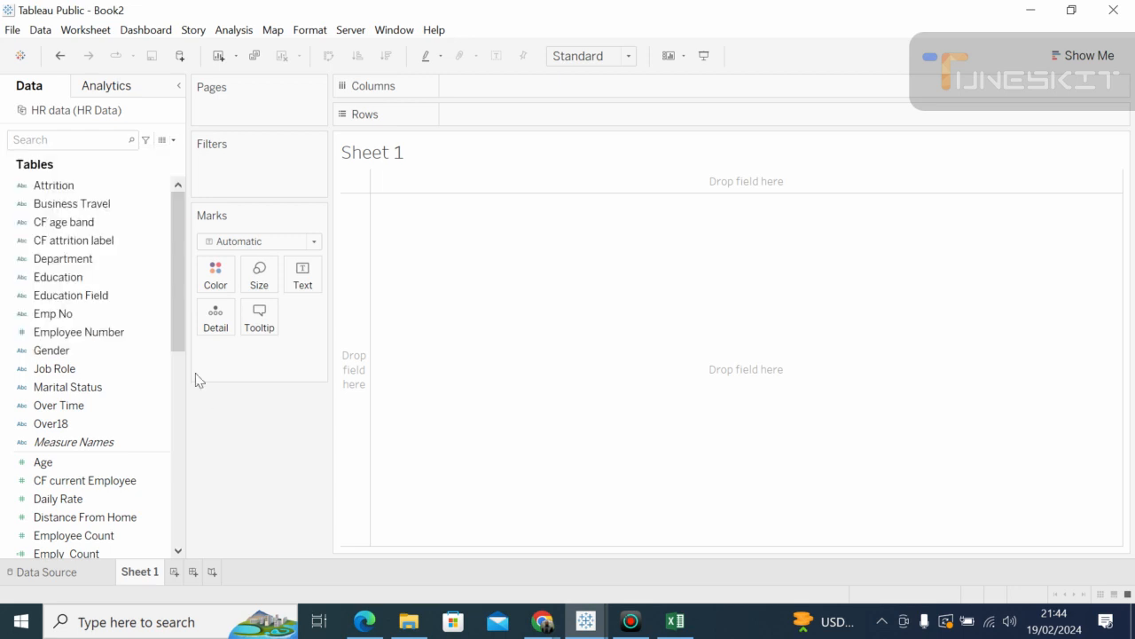
drag(177, 328, 164, 556)
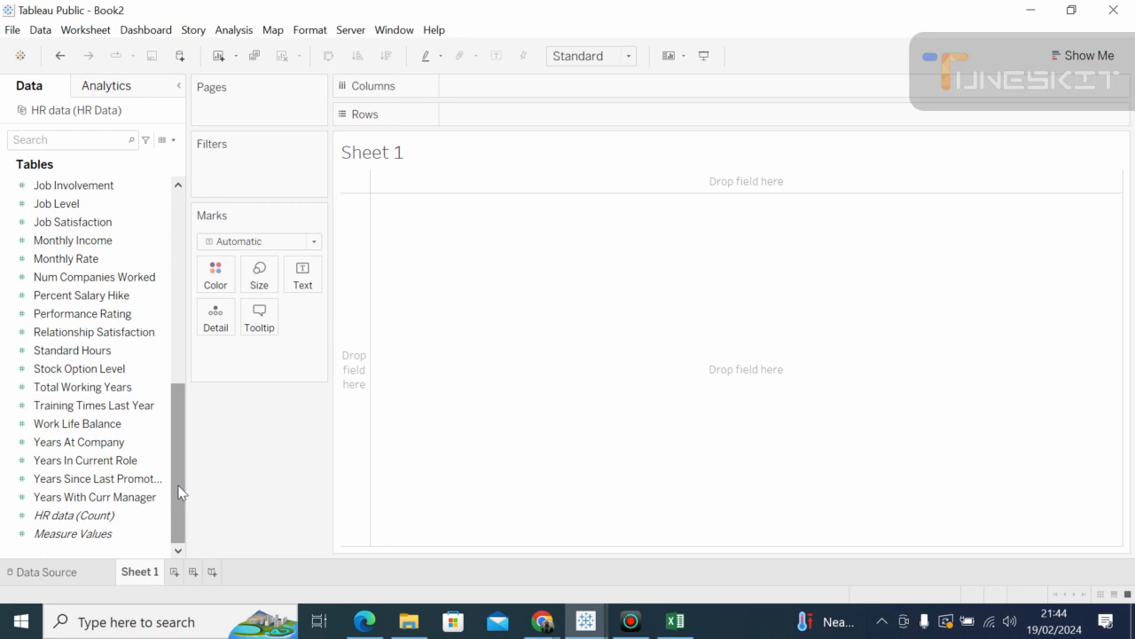
drag(172, 458, 179, 436)
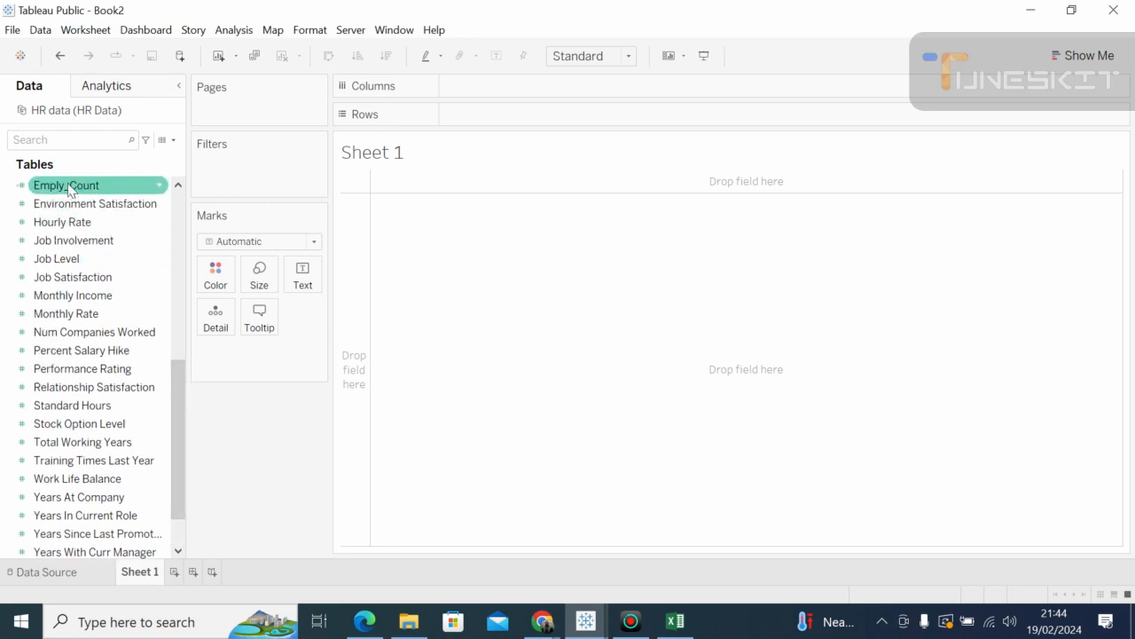
click(69, 187)
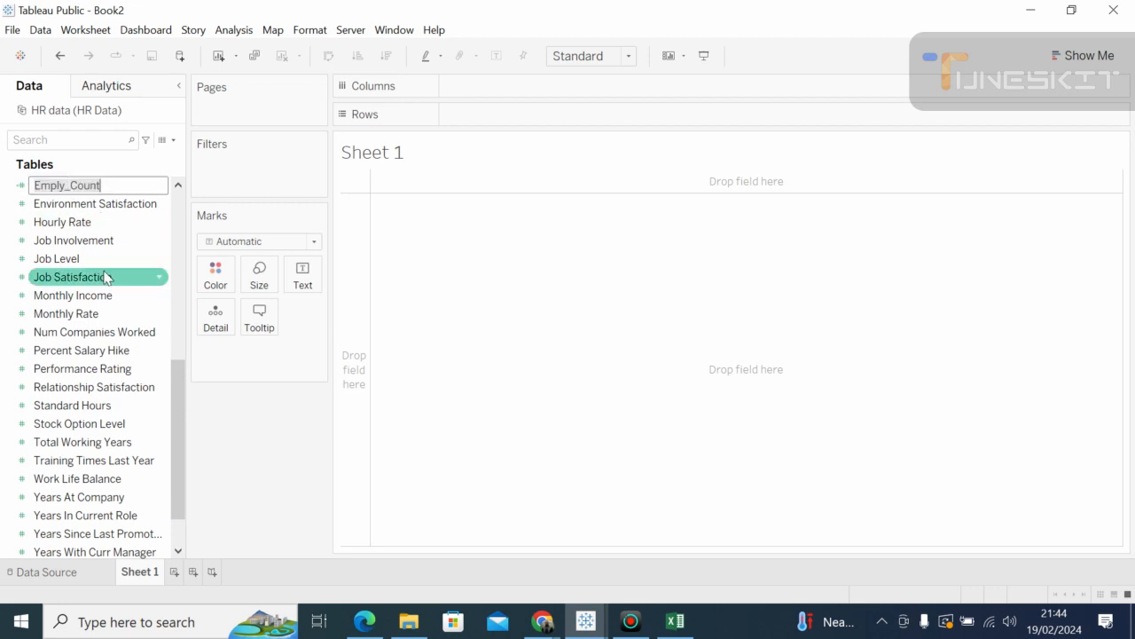
key(Return)
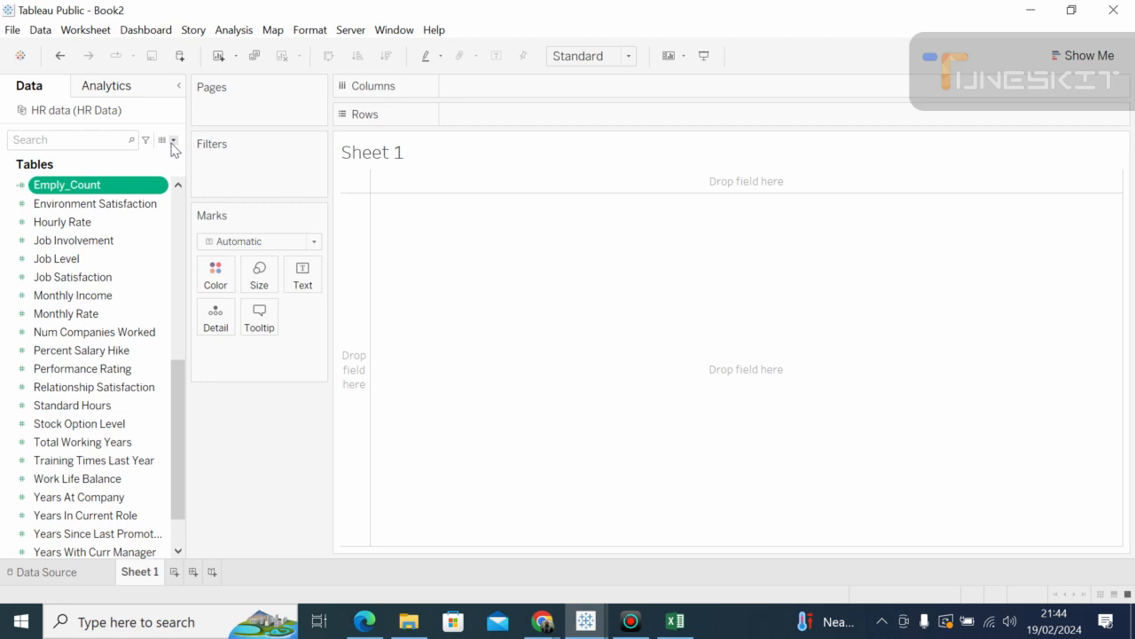
click(176, 211)
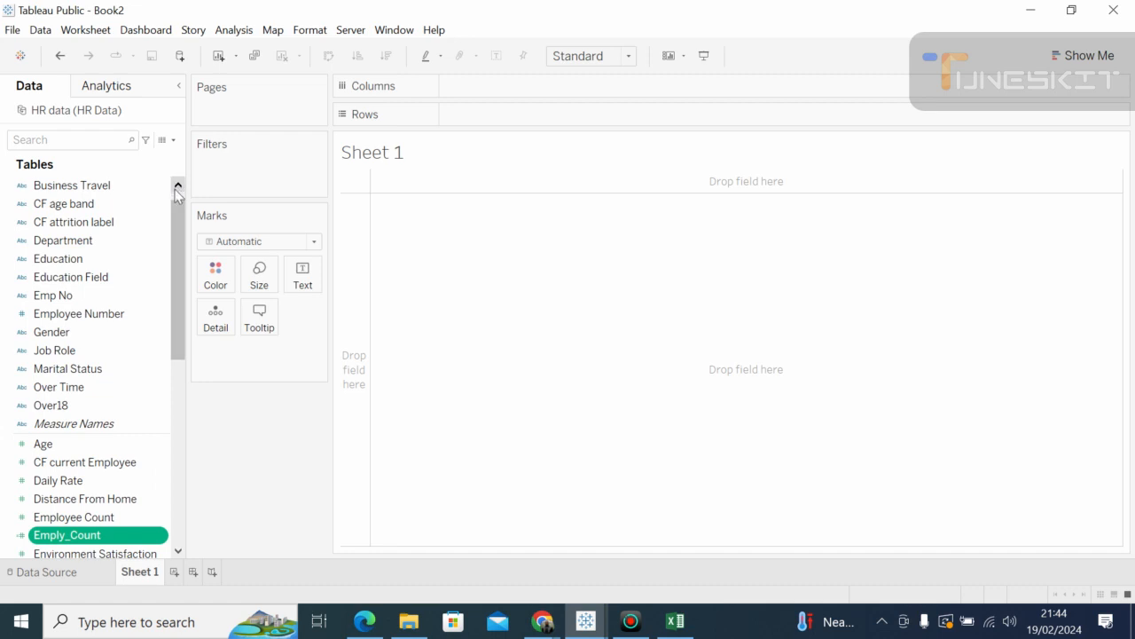
click(178, 184)
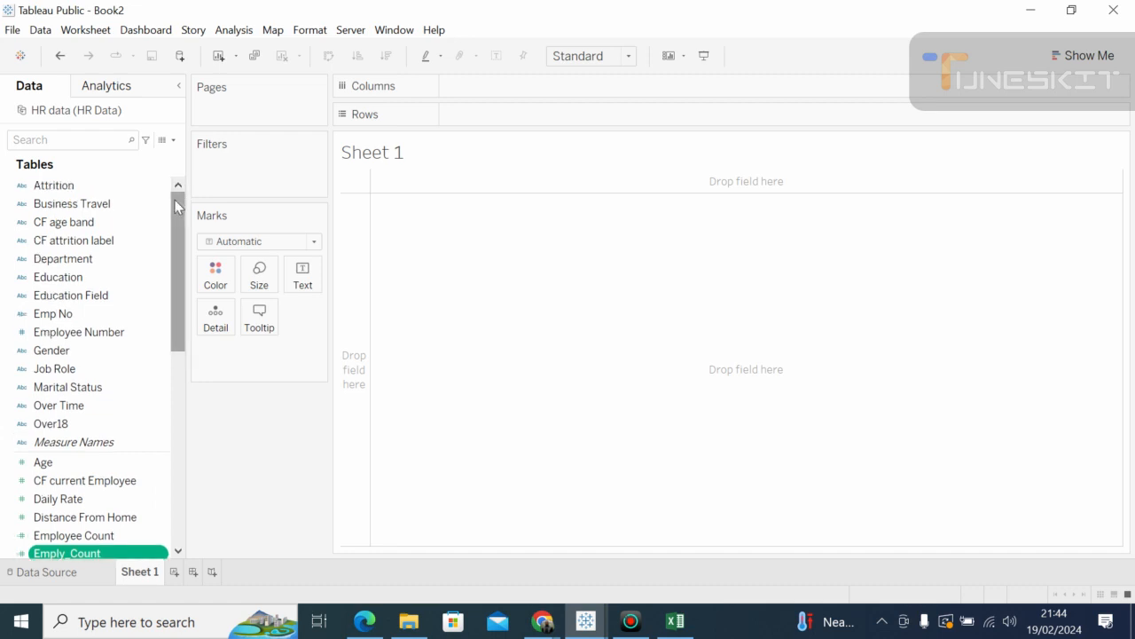
click(46, 572)
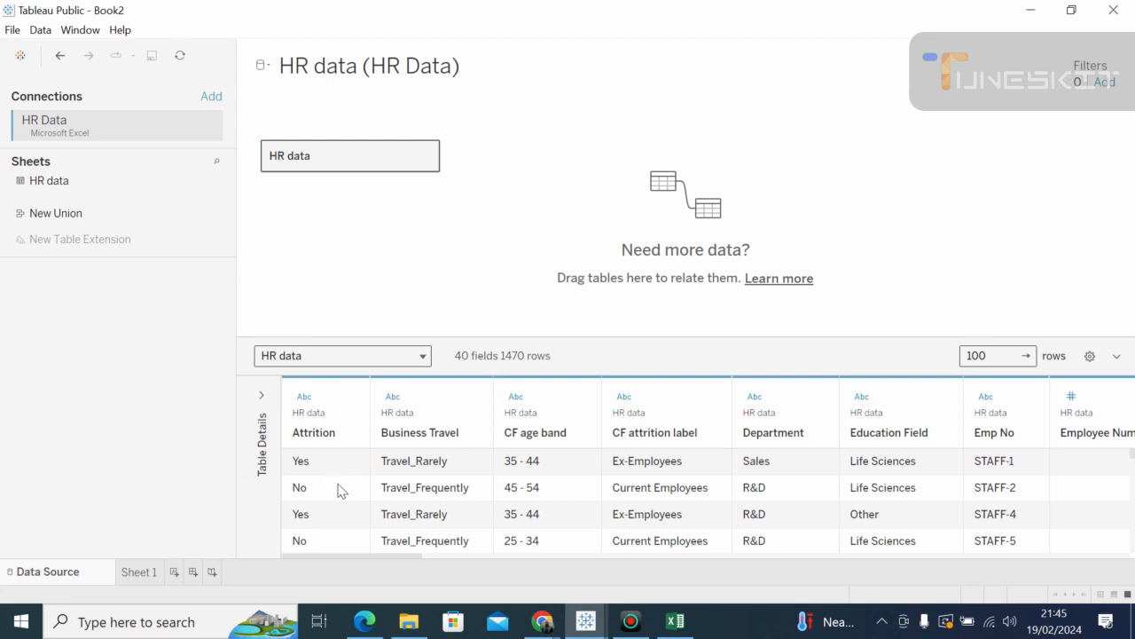
click(336, 495)
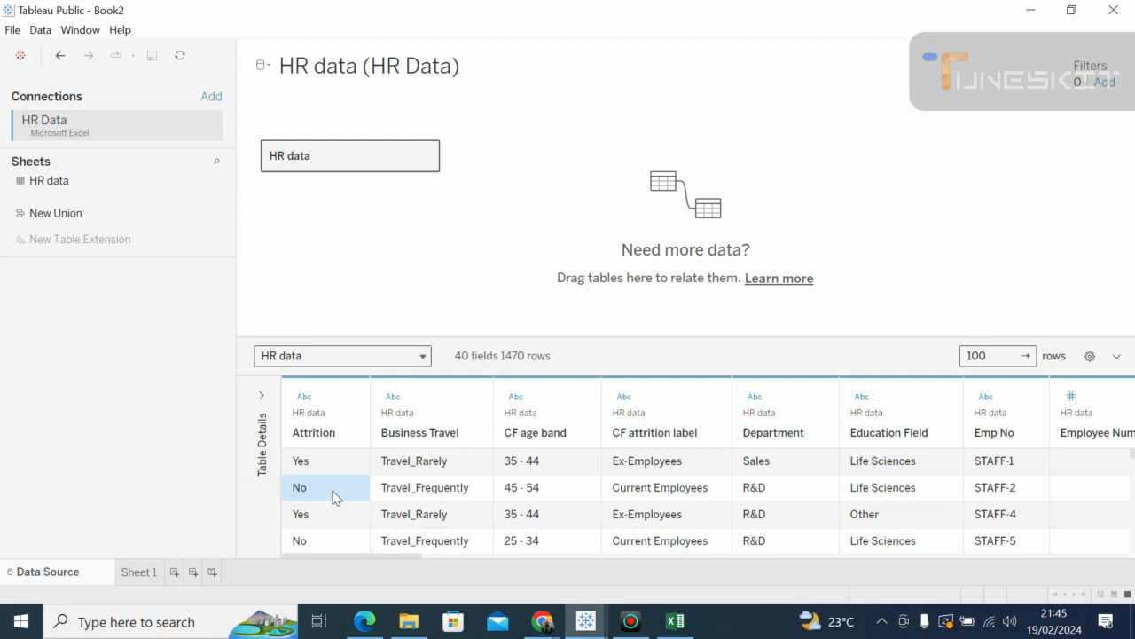
click(137, 572)
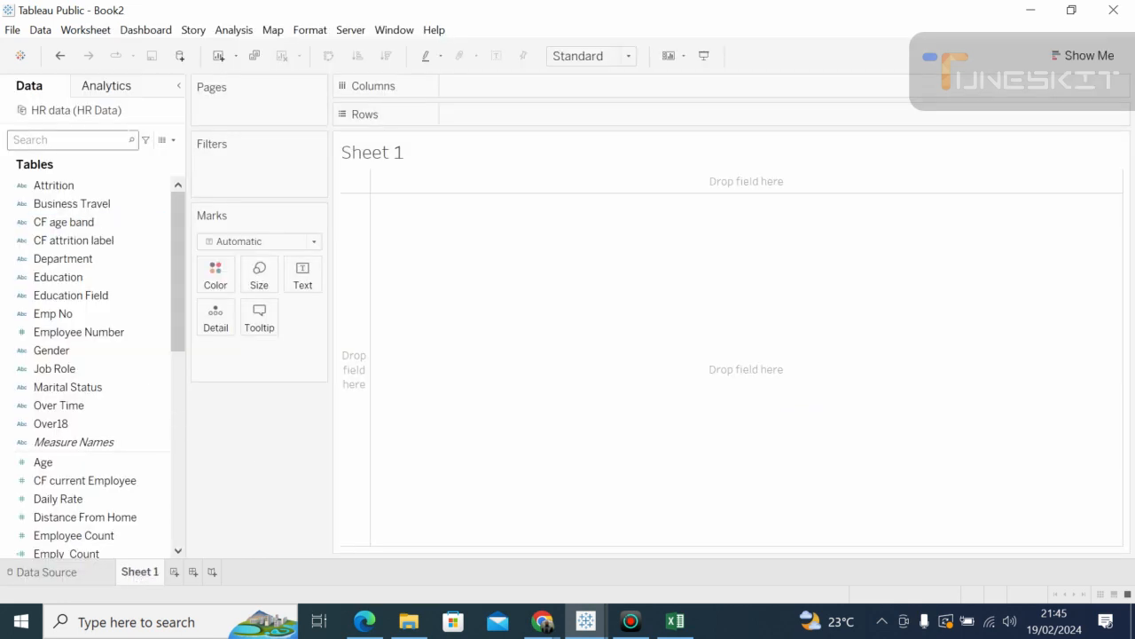
Step: Create a new calculated field named Attrition_Count
click(173, 140)
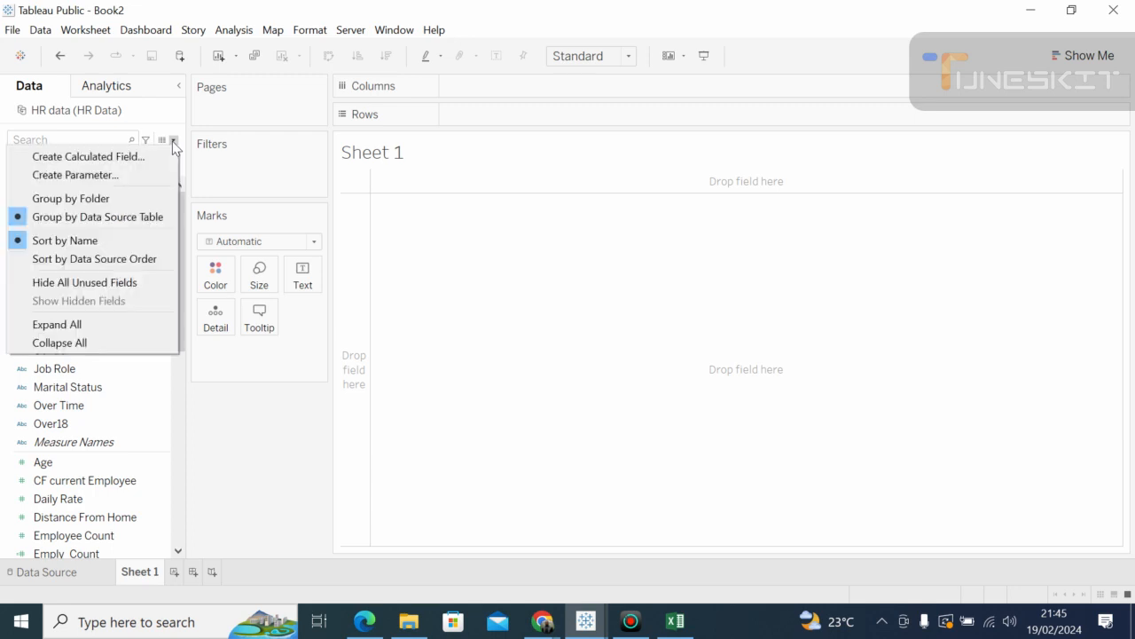
click(151, 158)
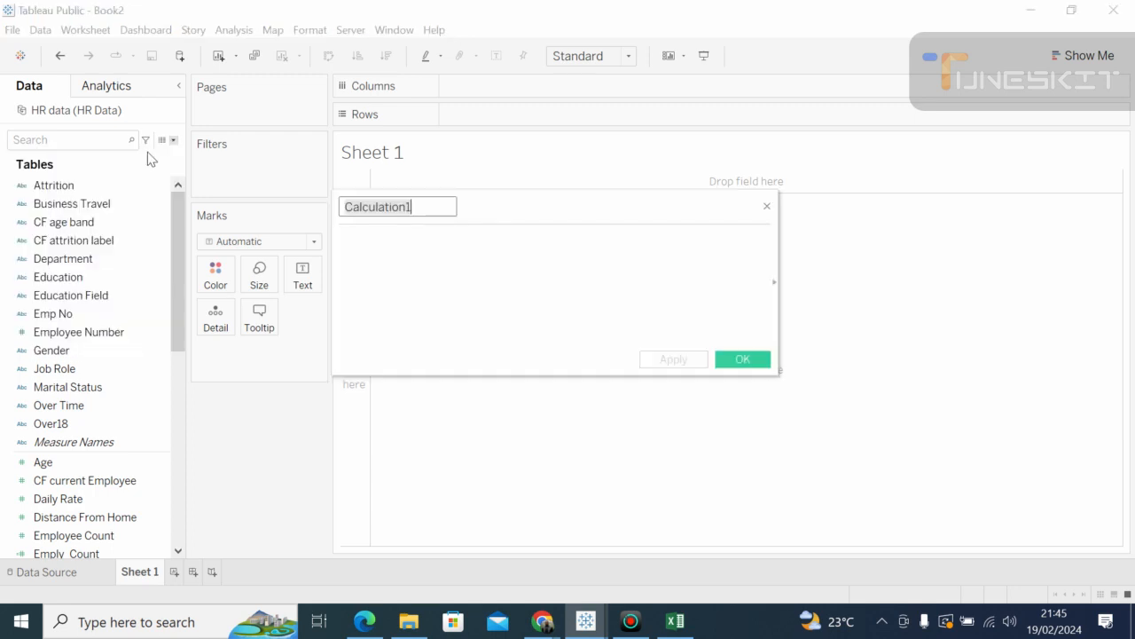
key(Right)
key(BackSpace)
key(BackSpace)
key(BackSpace)
key(BackSpace)
key(BackSpace)
key(BackSpace)
key(BackSpace)
key(BackSpace)
key(BackSpace)
key(BackSpace)
key(BackSpace)
key(BackSpace)
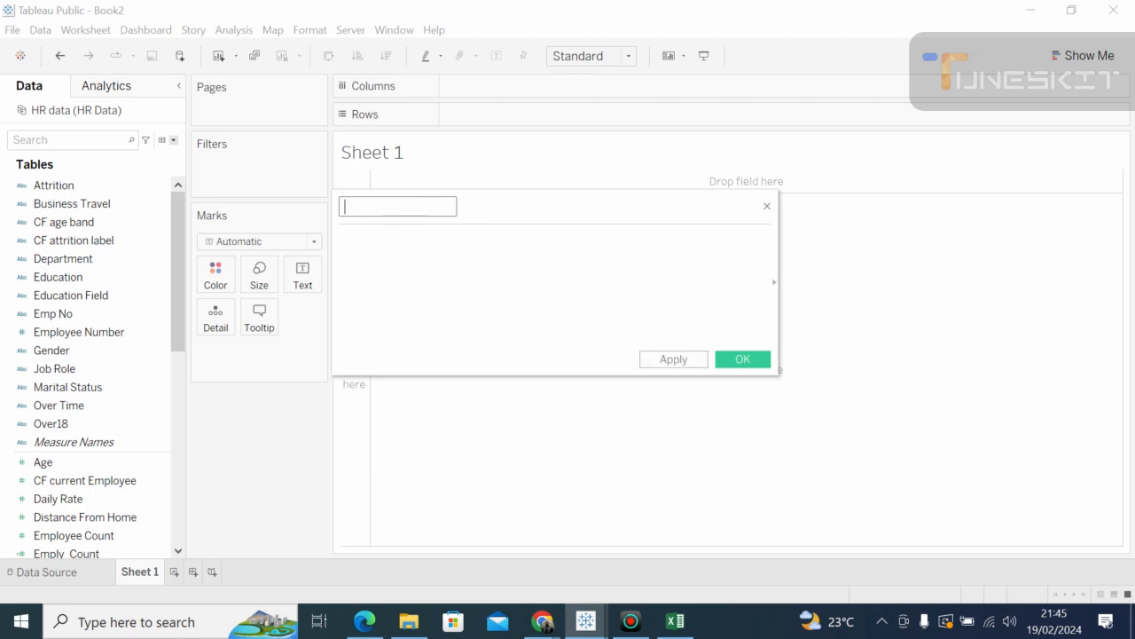
text(A)
text(tter)
key(BackSpace)
key(BackSpace)
text(rition_Count)
Step: Begin the formula as IF [Attrition] "Yes" using autocomplete for IF and Attrition
click(343, 239)
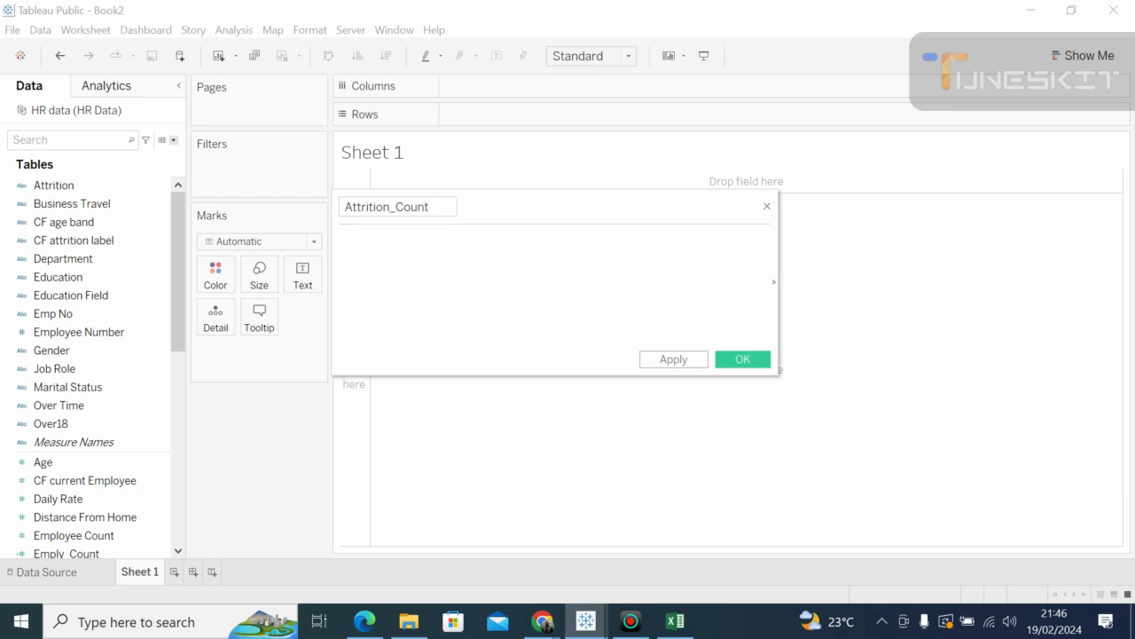
text(if)
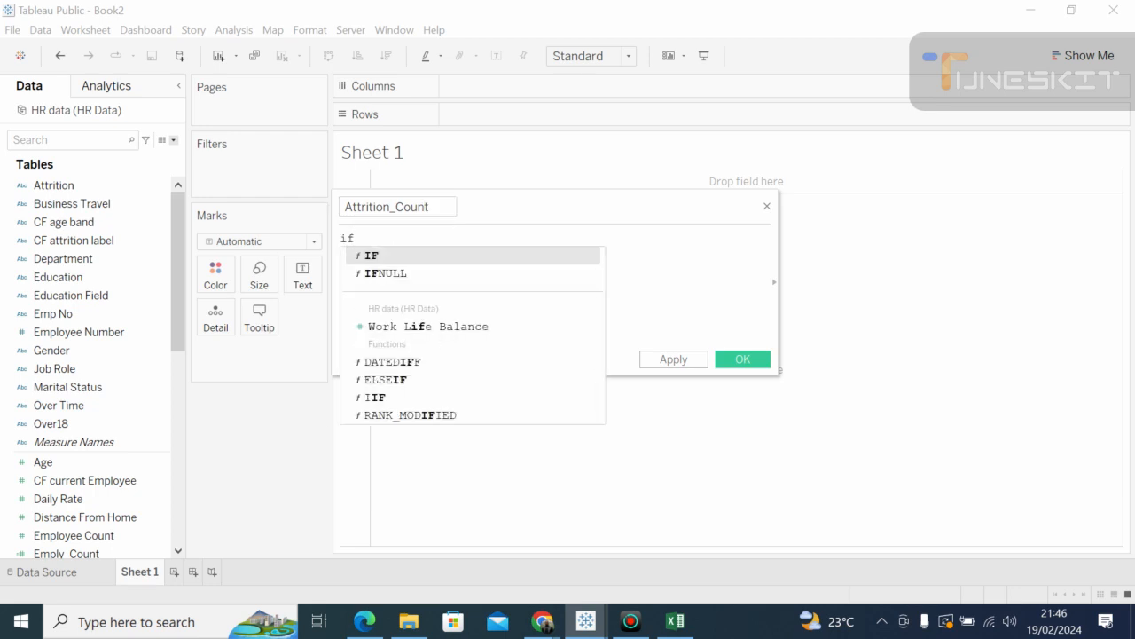
click(373, 259)
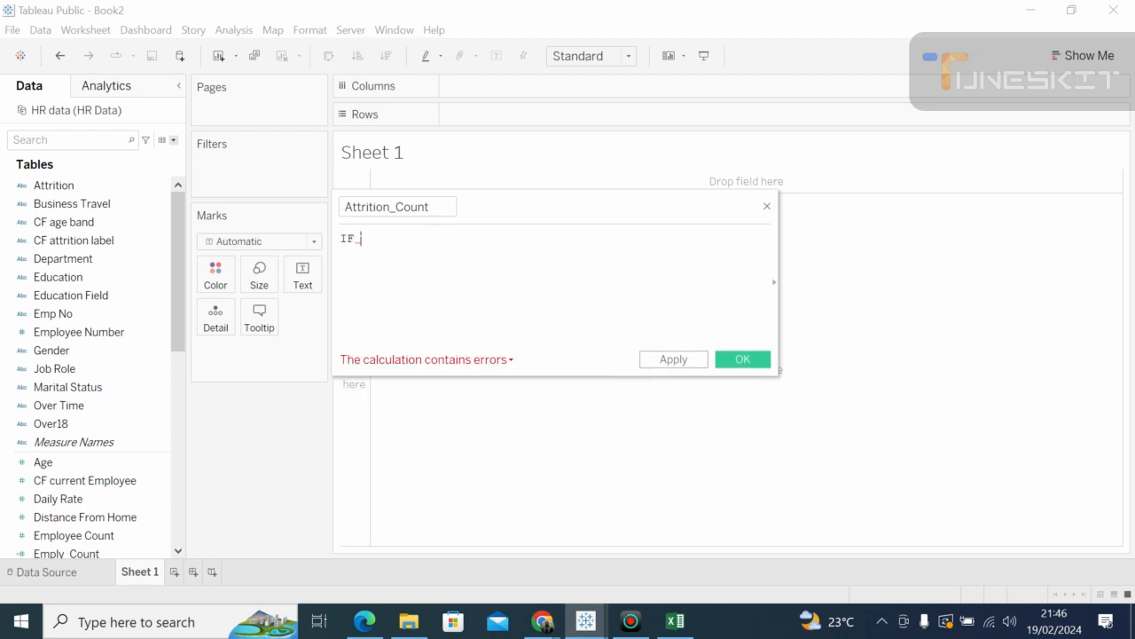
key(BackSpace)
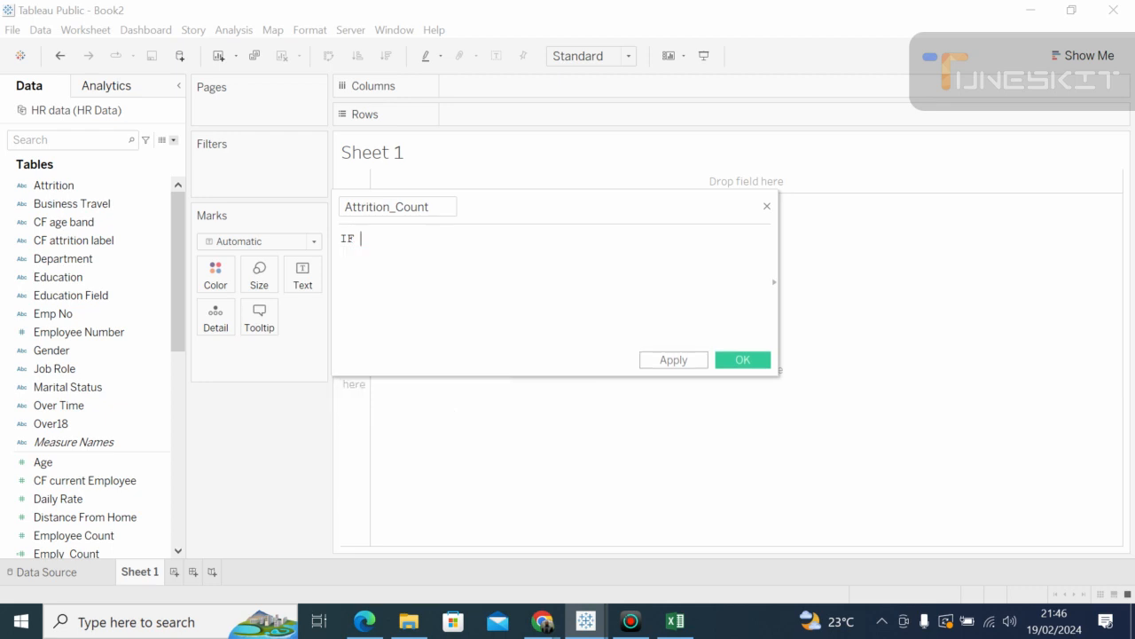
text(ATT)
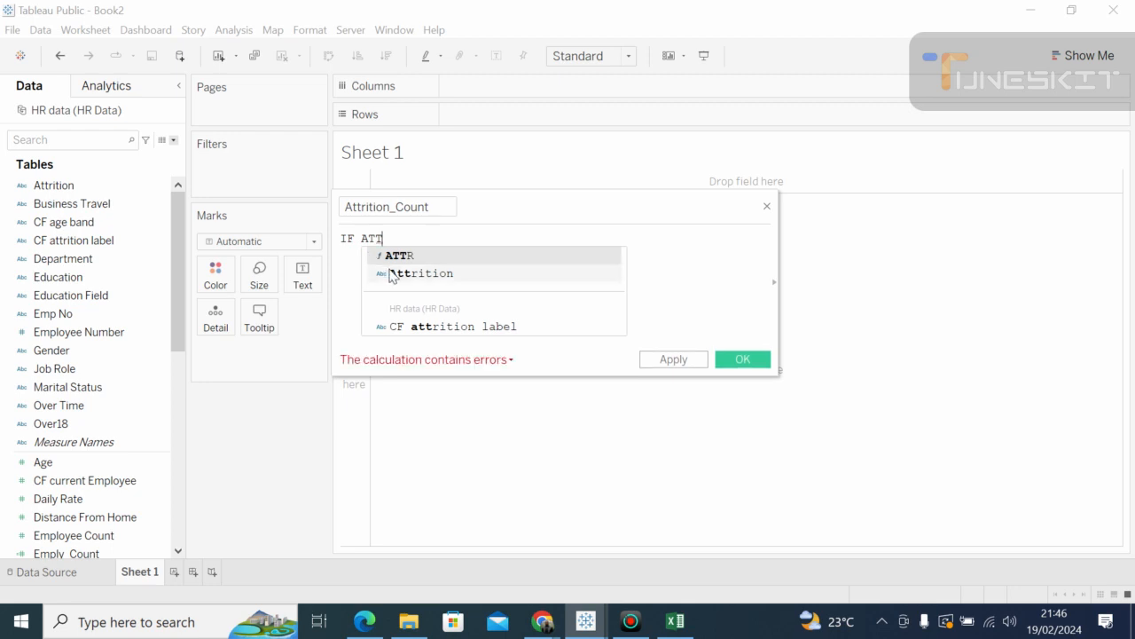
click(383, 272)
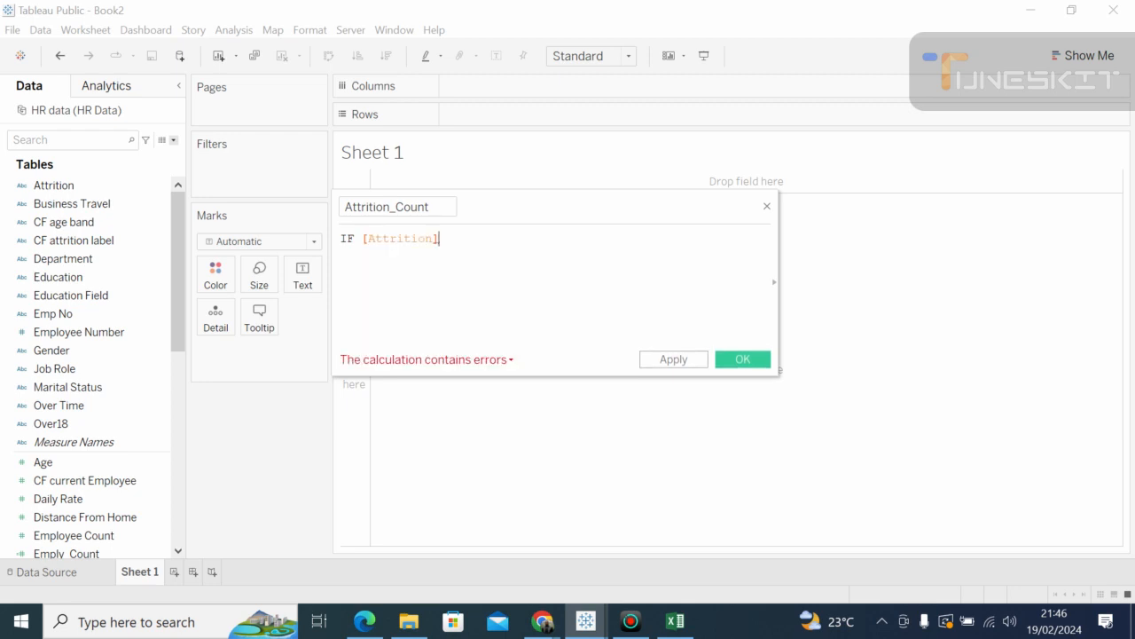
text(')
text(")
text(y)
key(BackSpace)
text(y)
key(BackSpace)
text(Yes" the)
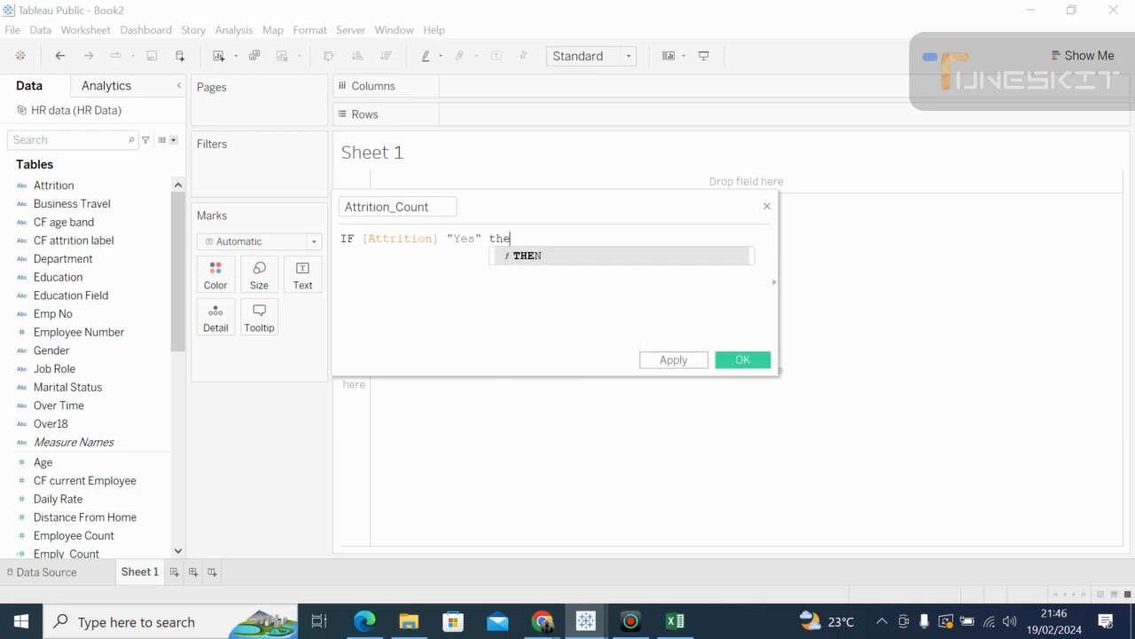
Step: Complete the formula with THEN 1 ELSE 0 END
click(532, 256)
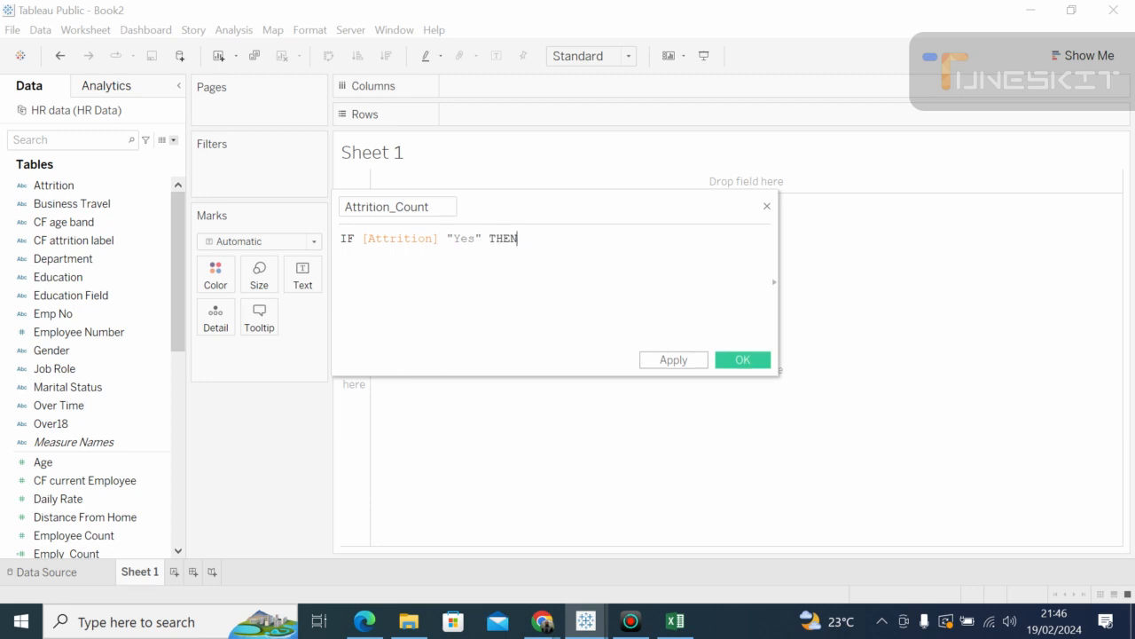
text(1 else)
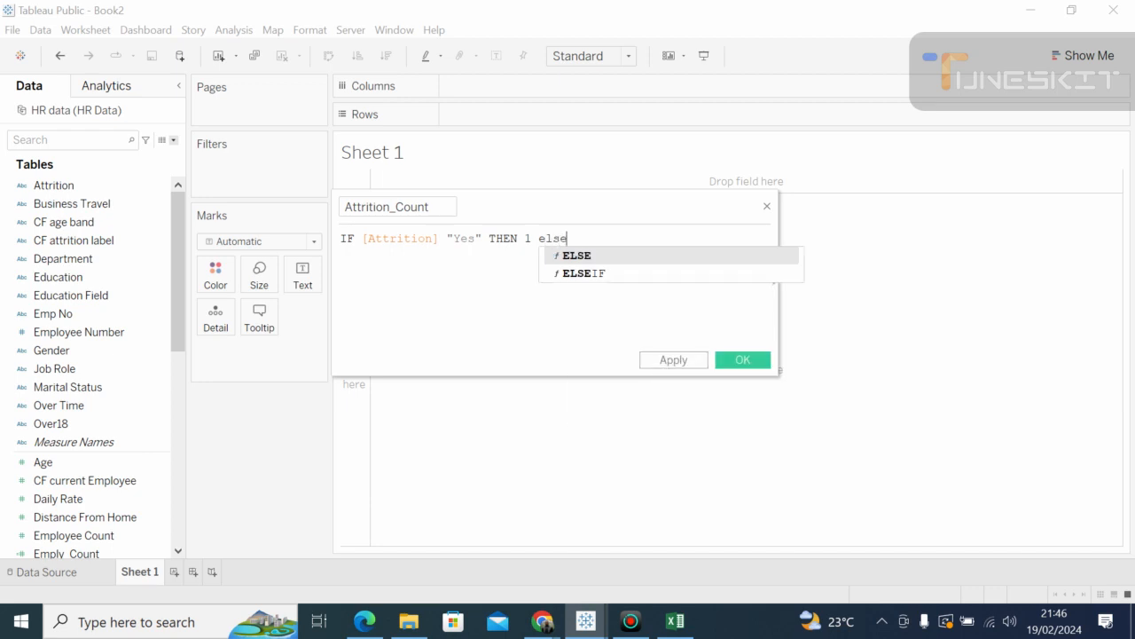
key(Return)
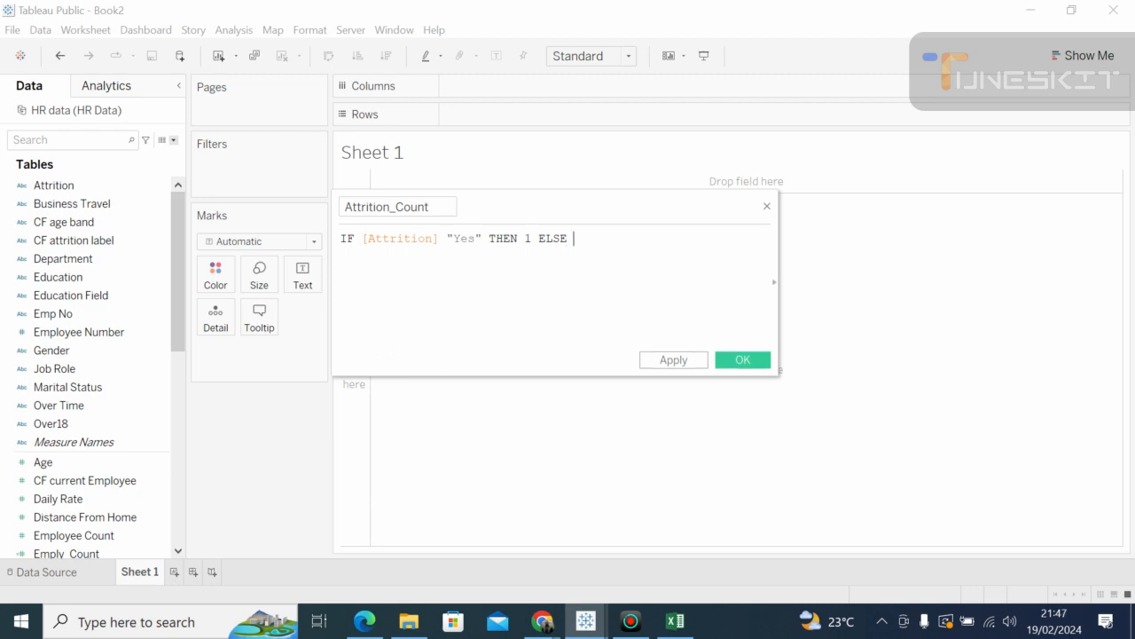
text(o)
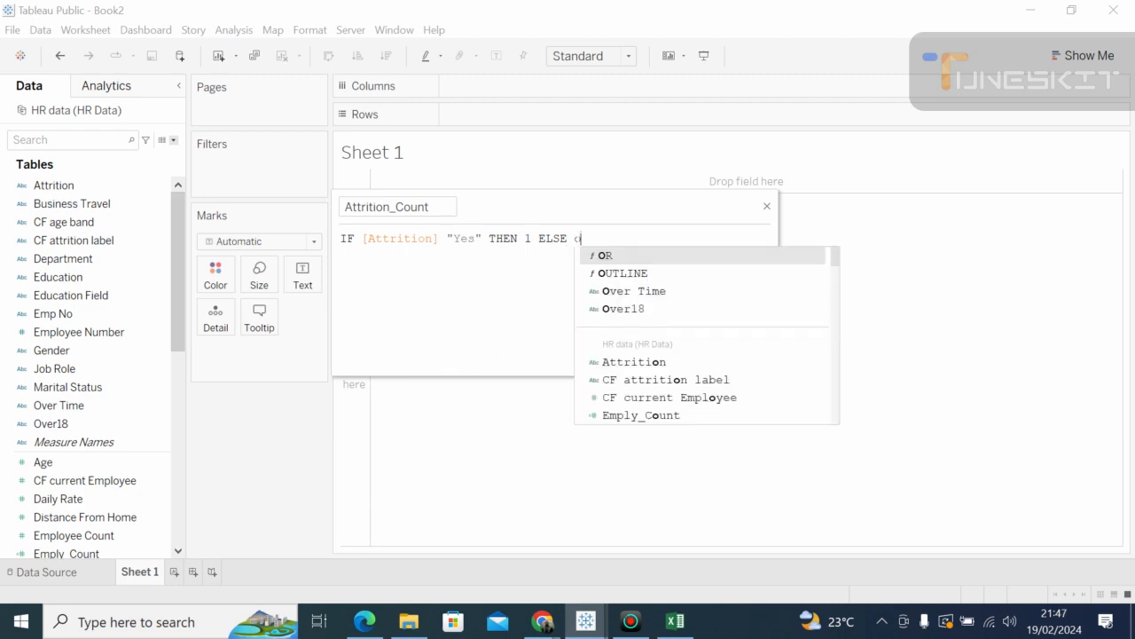
key(BackSpace)
text(0)
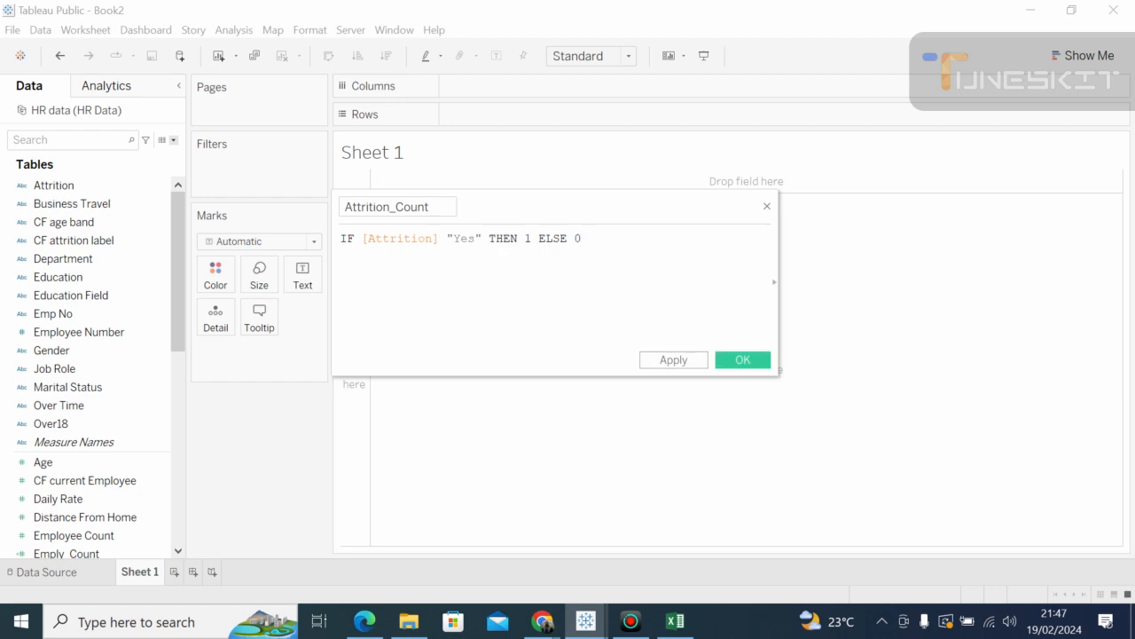
text( end)
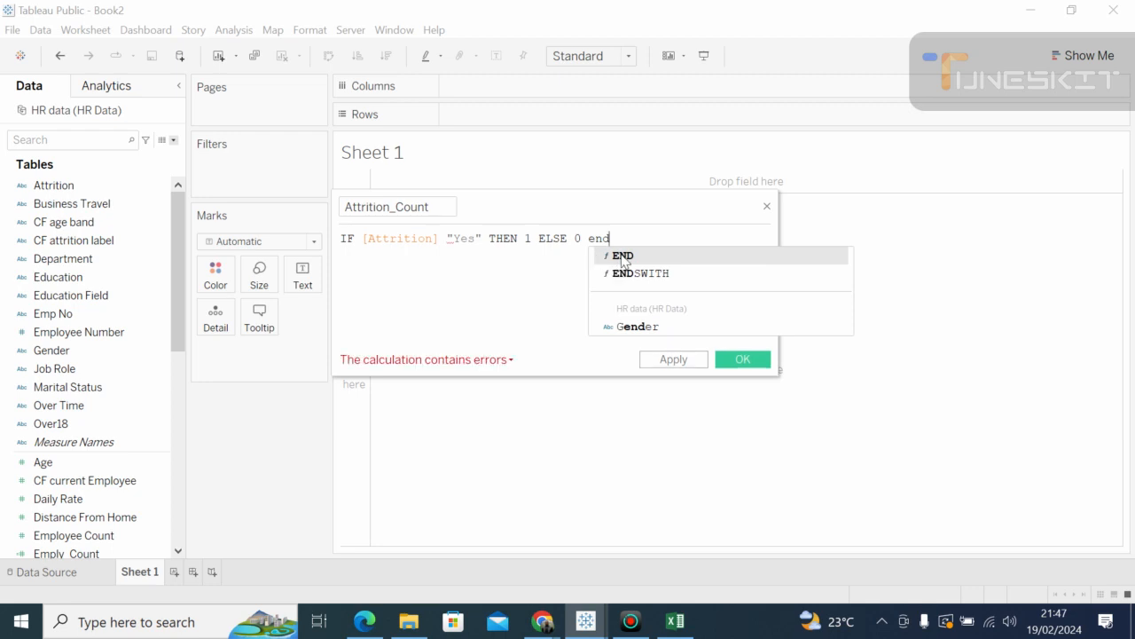
click(623, 257)
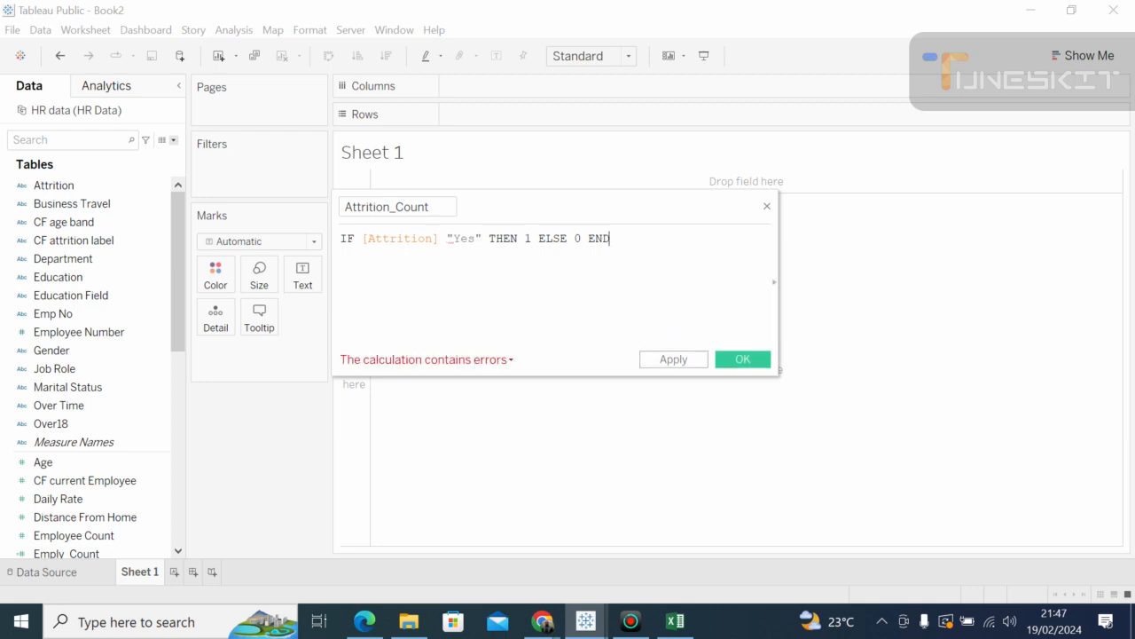
click(446, 239)
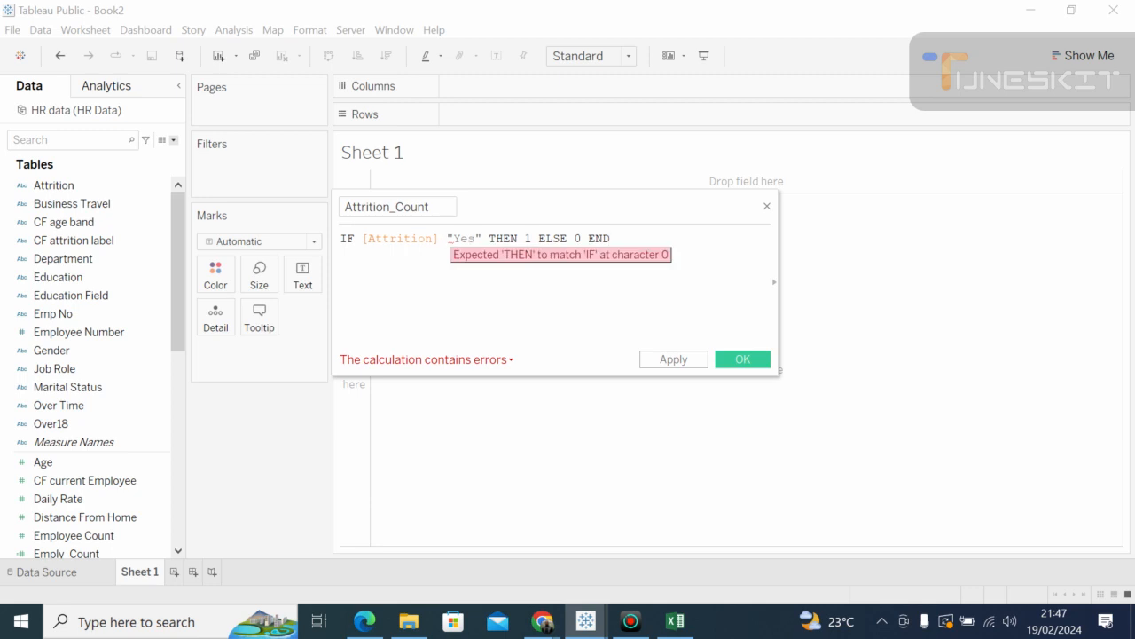
Step: Delete the "Yes", THEN, ELSE and END parts, leaving only IF [Attrition]
key(BackSpace)
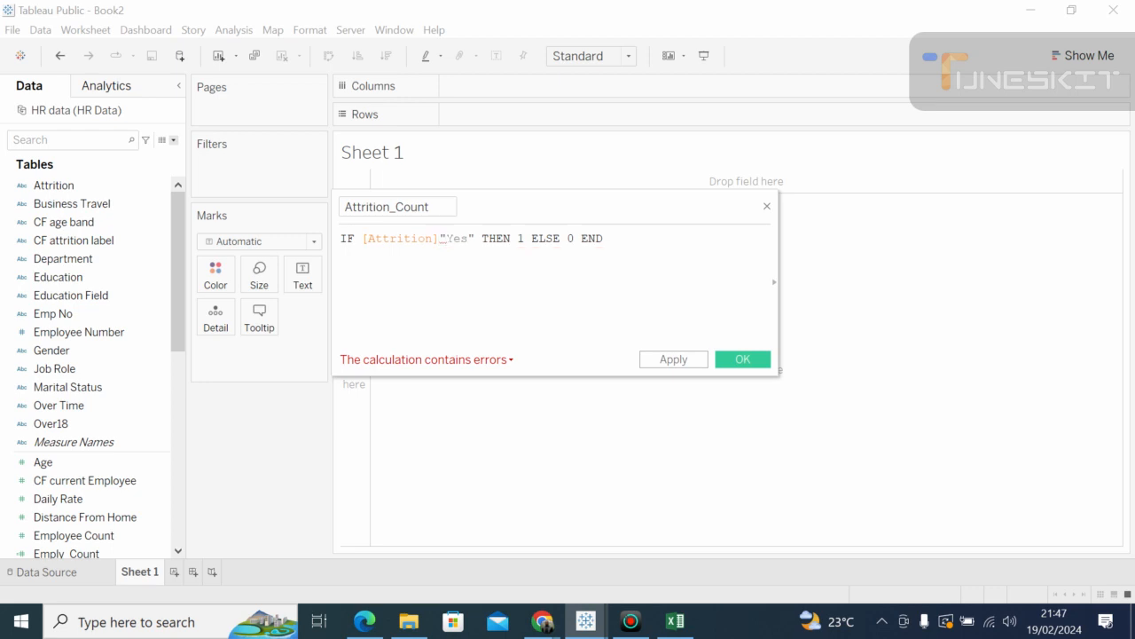
key(BackSpace)
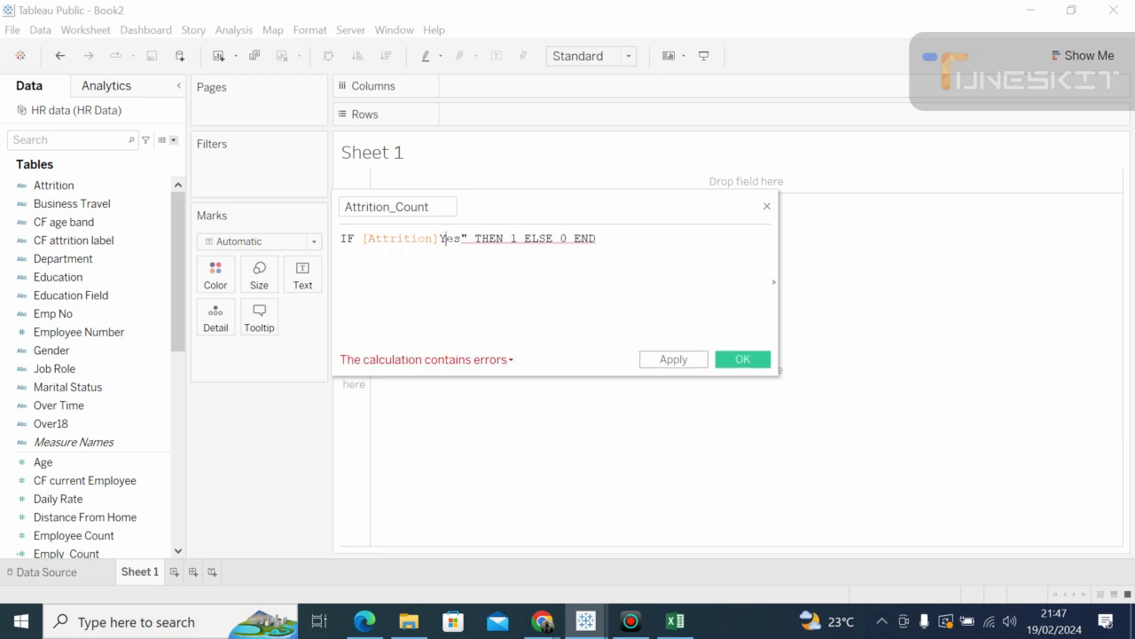
text(")
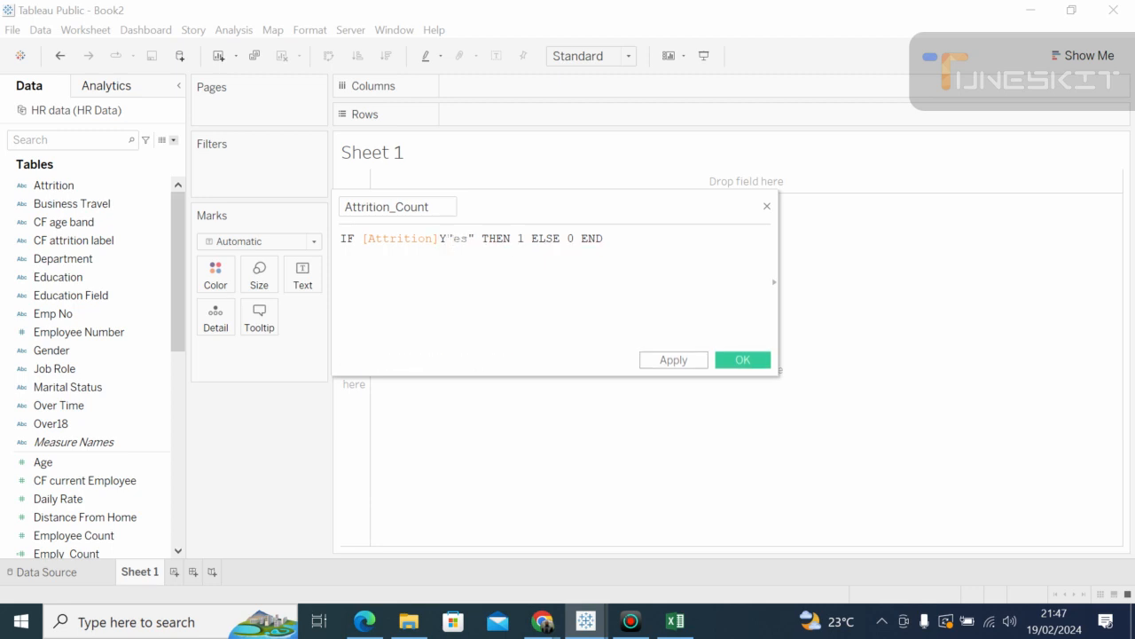
key(BackSpace)
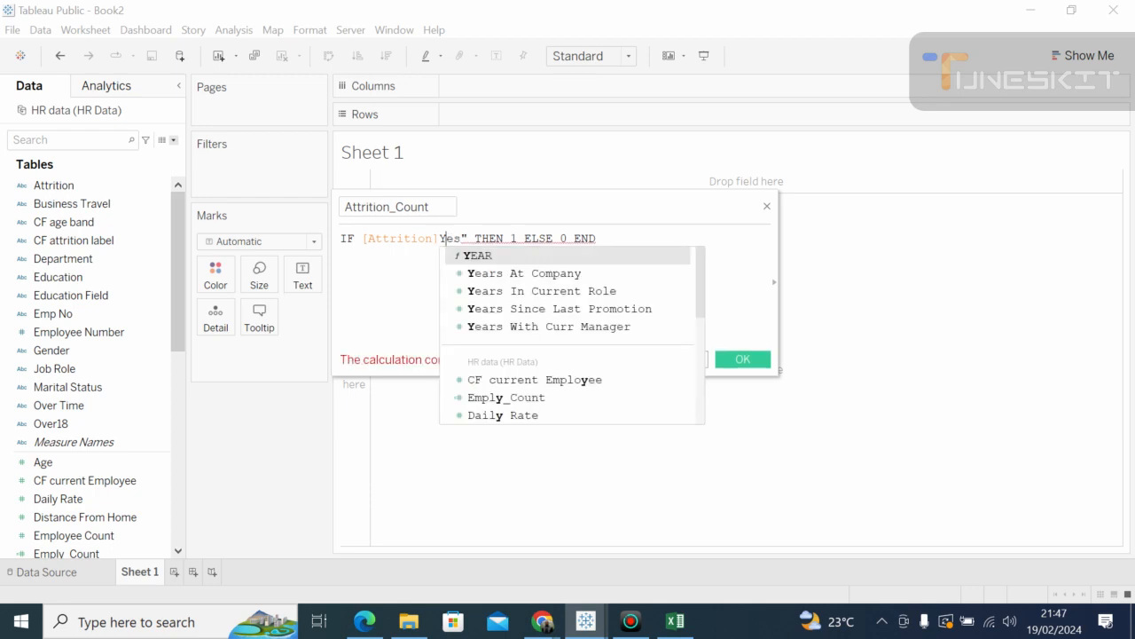
key(Escape)
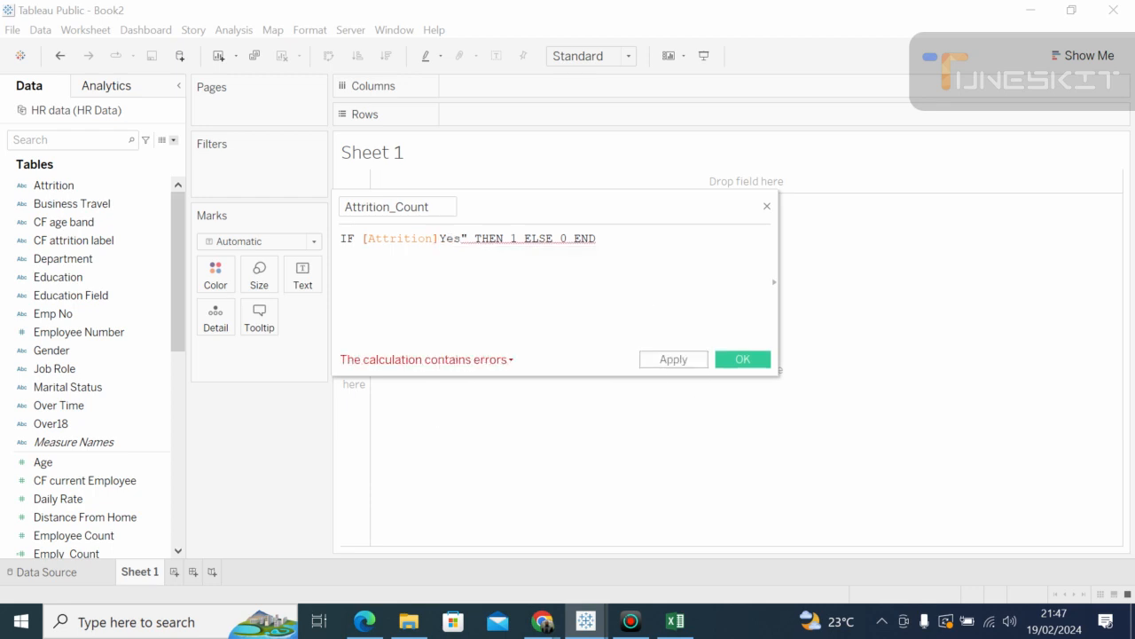
text(")
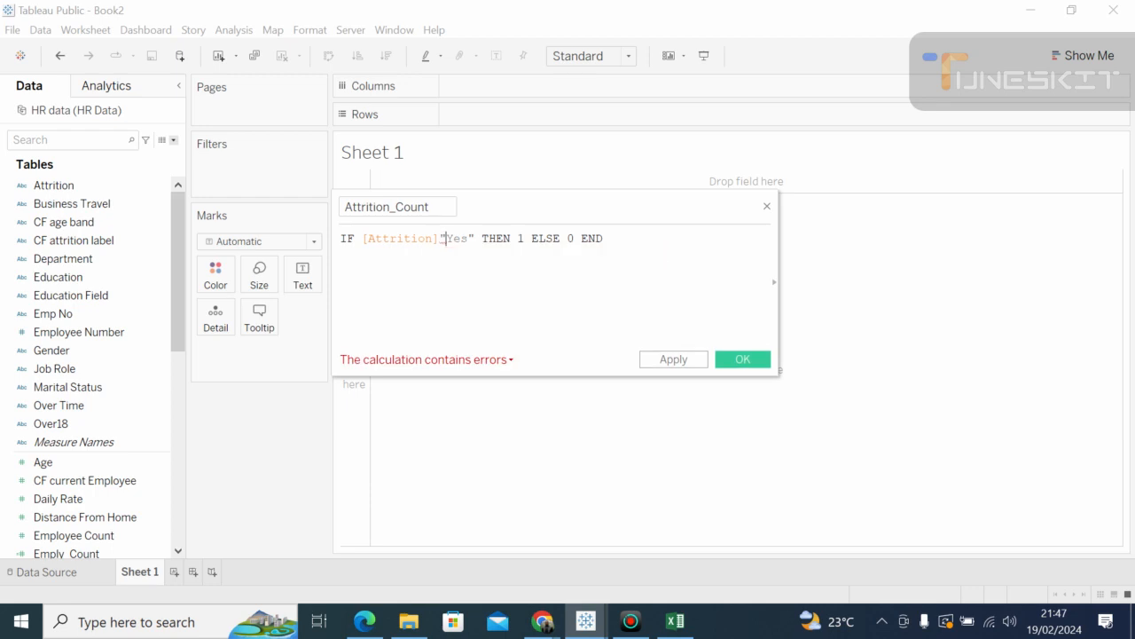
text(,)
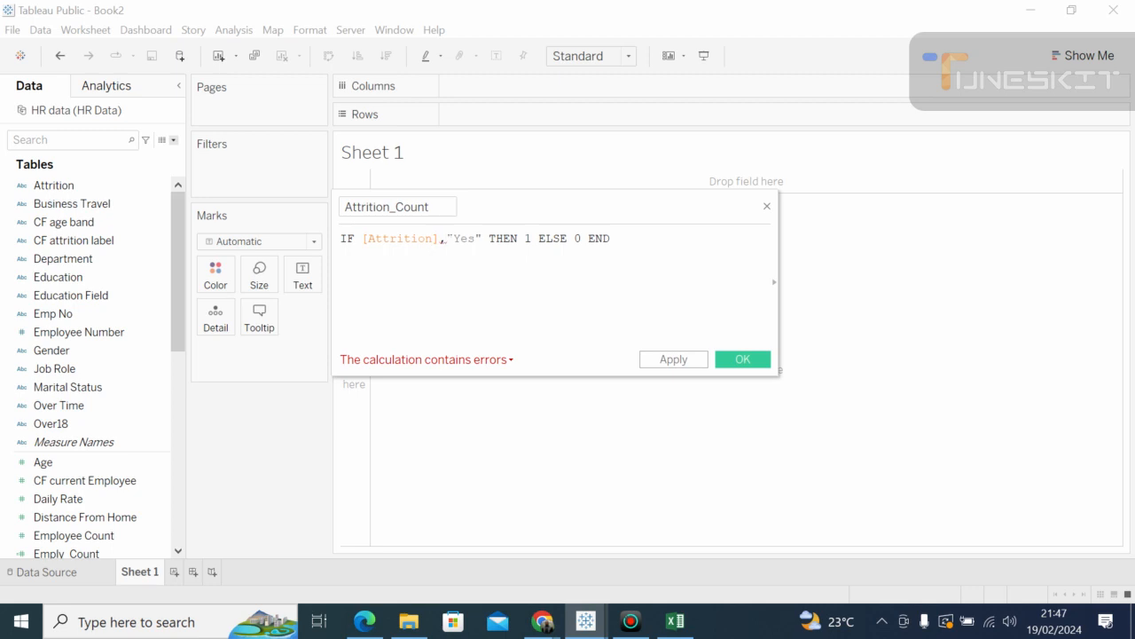
key(BackSpace)
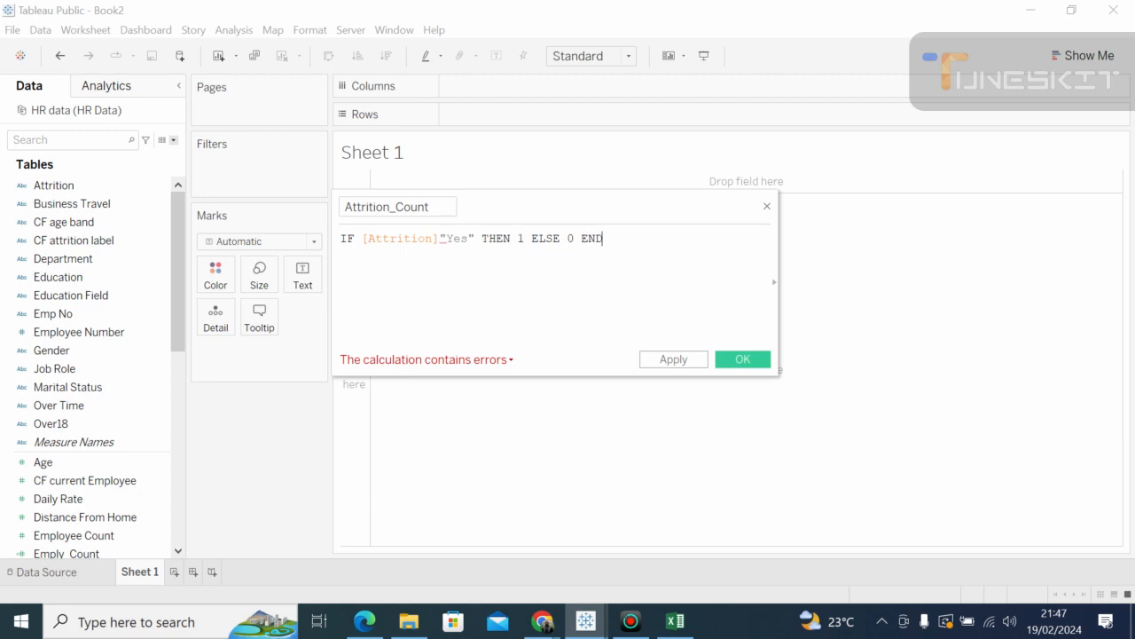
key(BackSpace)
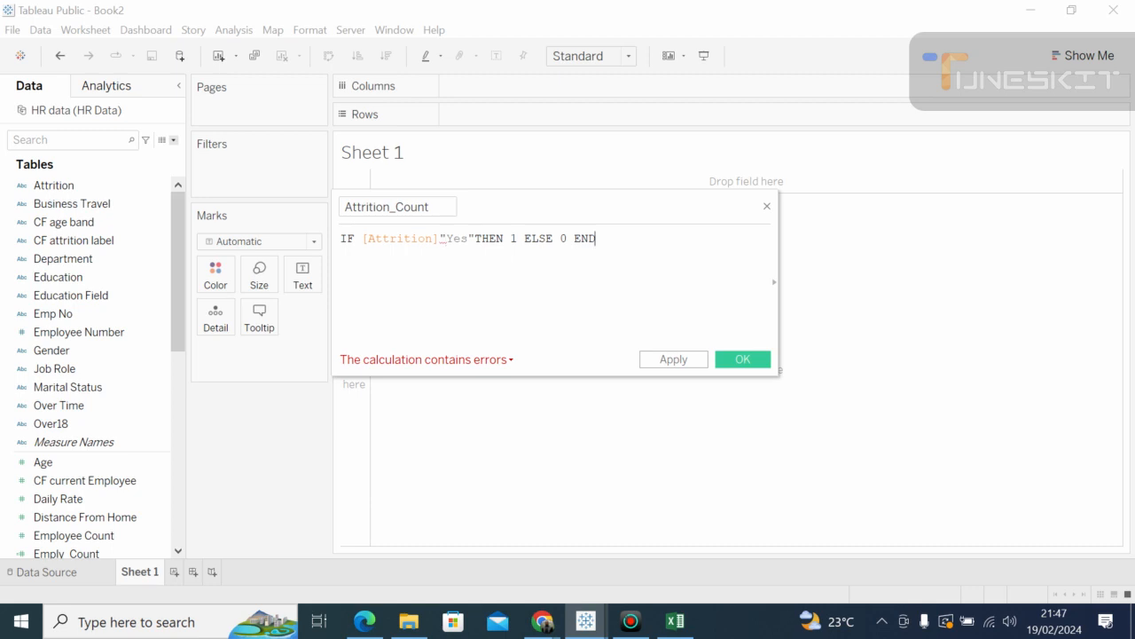
key(BackSpace)
key(BackSpace)
key(BackSpace)
key(BackSpace)
key(BackSpace)
key(BackSpace)
key(BackSpace)
key(BackSpace)
key(BackSpace)
key(BackSpace)
key(BackSpace)
key(BackSpace)
key(BackSpace)
key(BackSpace)
key(BackSpace)
key(BackSpace)
key(BackSpace)
key(BackSpace)
key(BackSpace)
key(BackSpace)
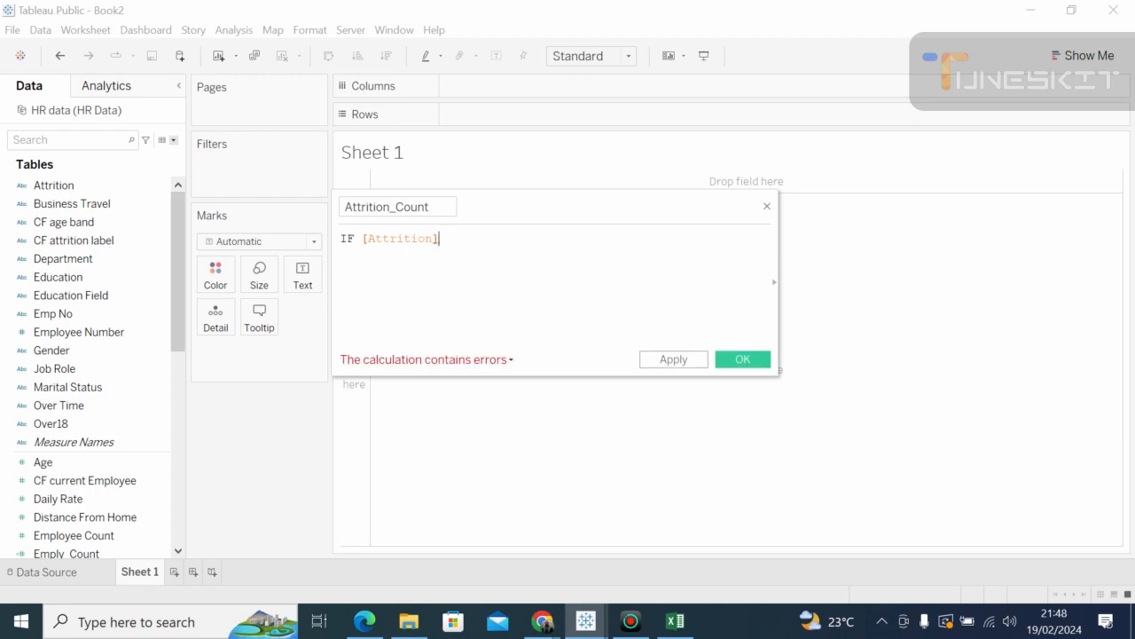
Step: Append "Yes" THEN 1 ELSE 0 END to IF [Attrition] and apply the calculation
text(")
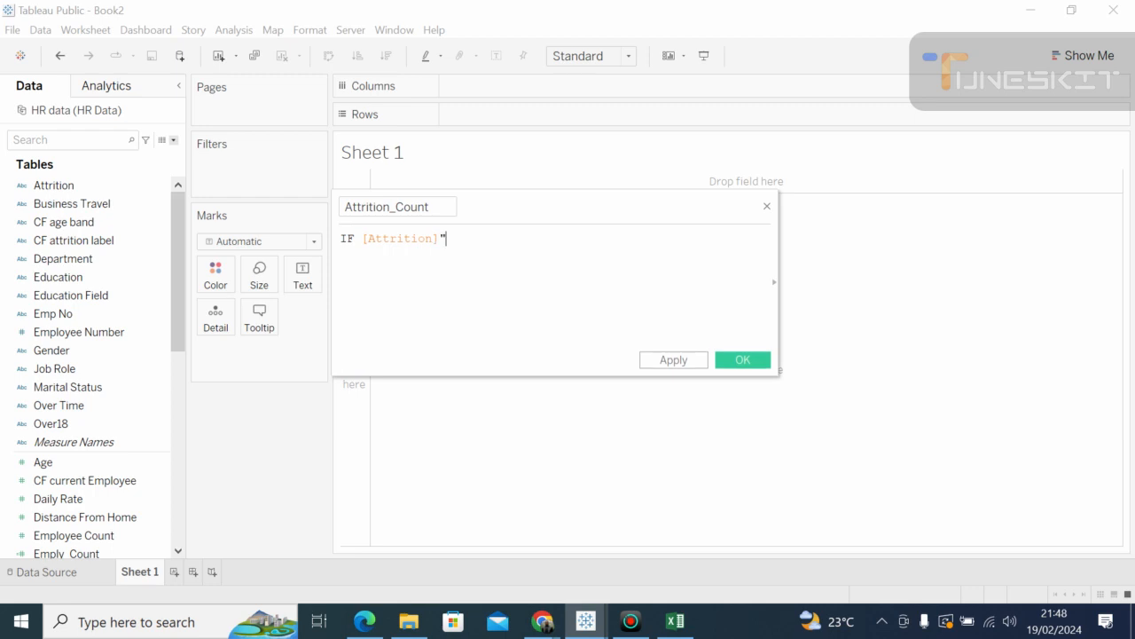
text(Yes)
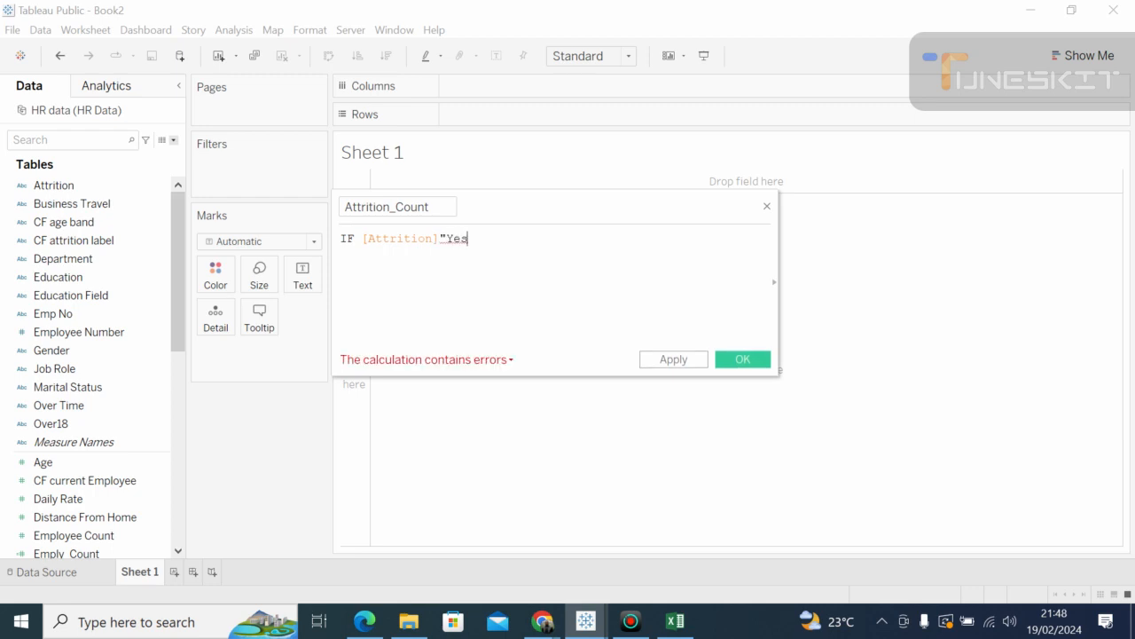
text("t)
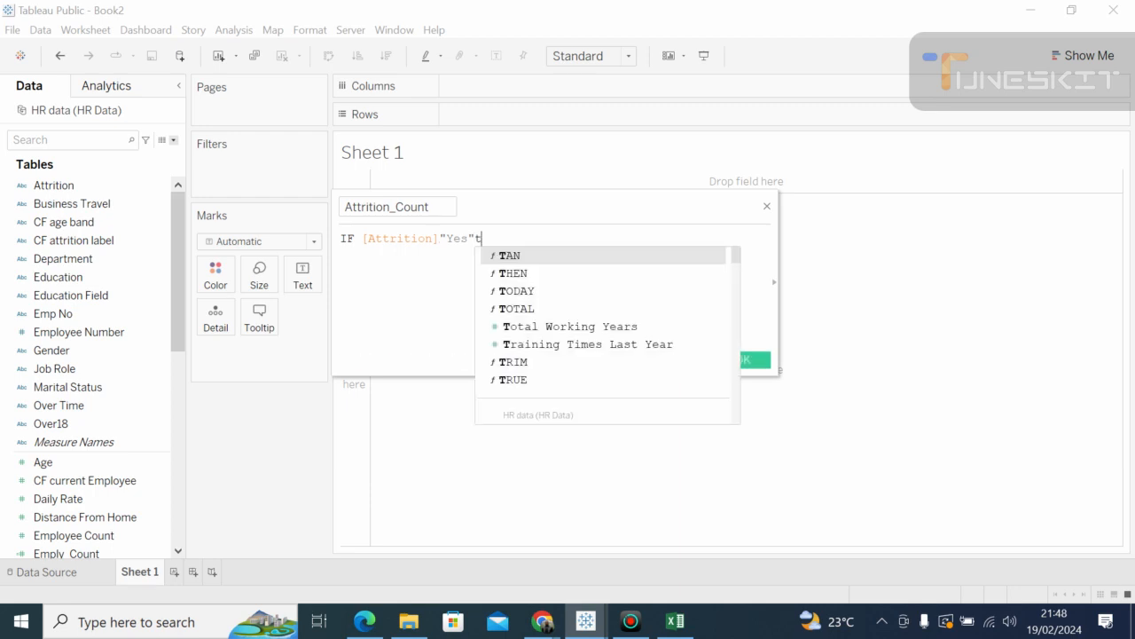
key(Escape)
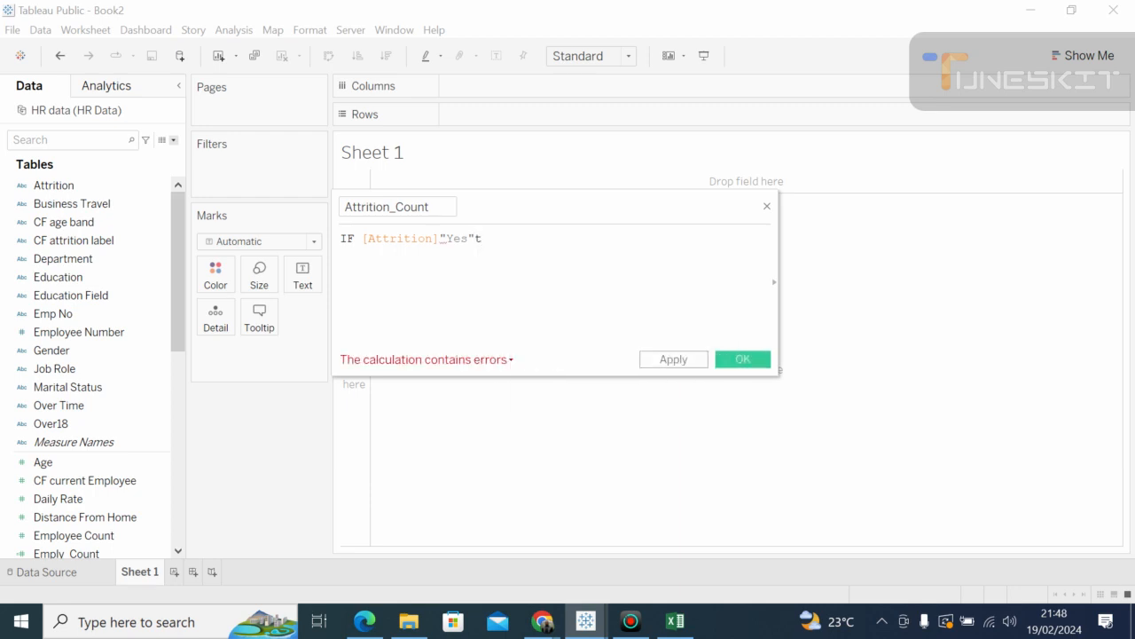
text(he)
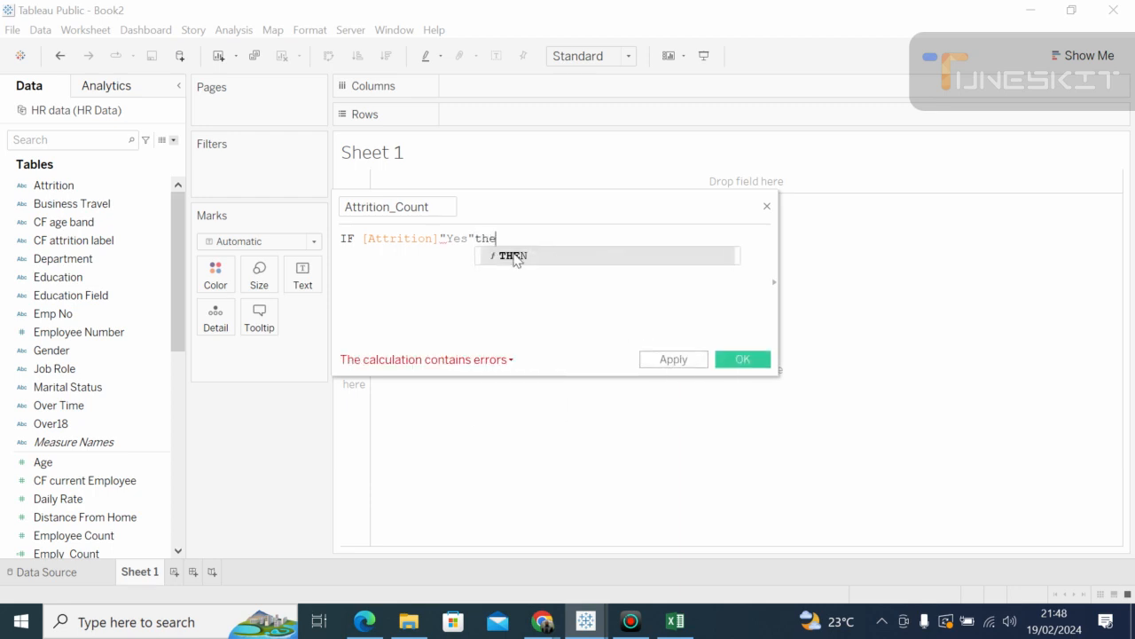
double_click(514, 255)
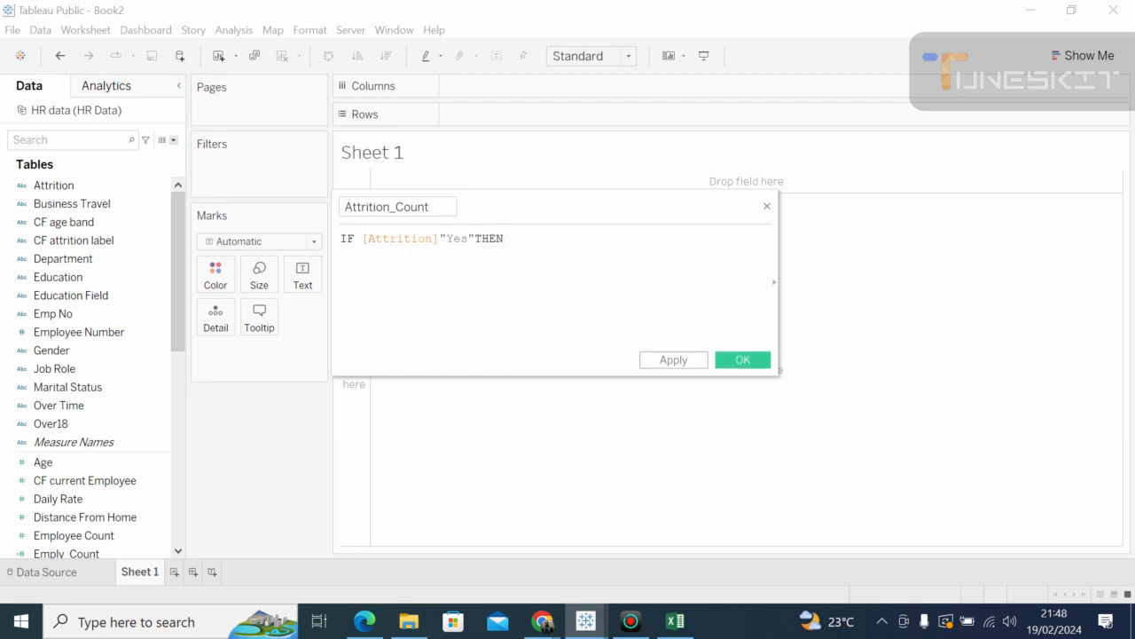
text(1)
key(BackSpace)
text(1 else)
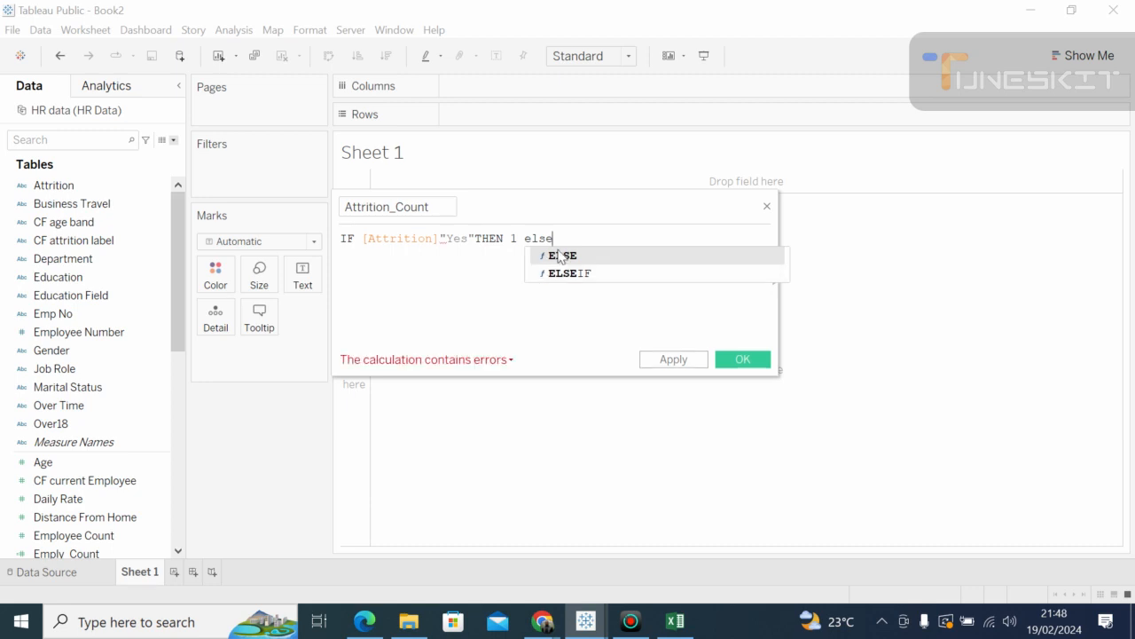
double_click(553, 256)
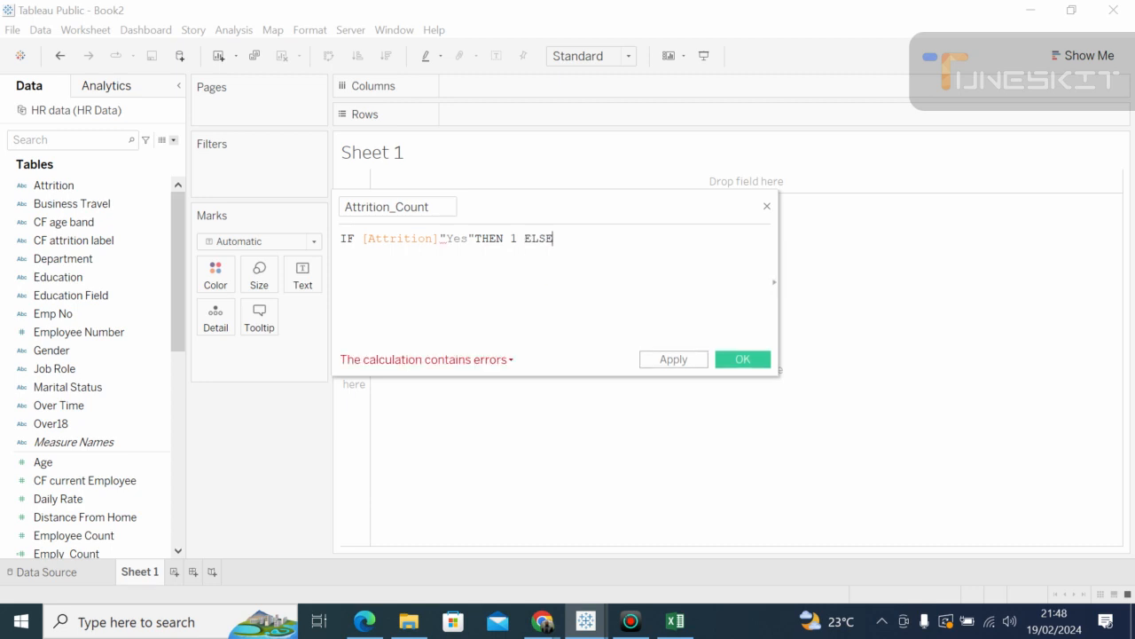
text(0)
text( e)
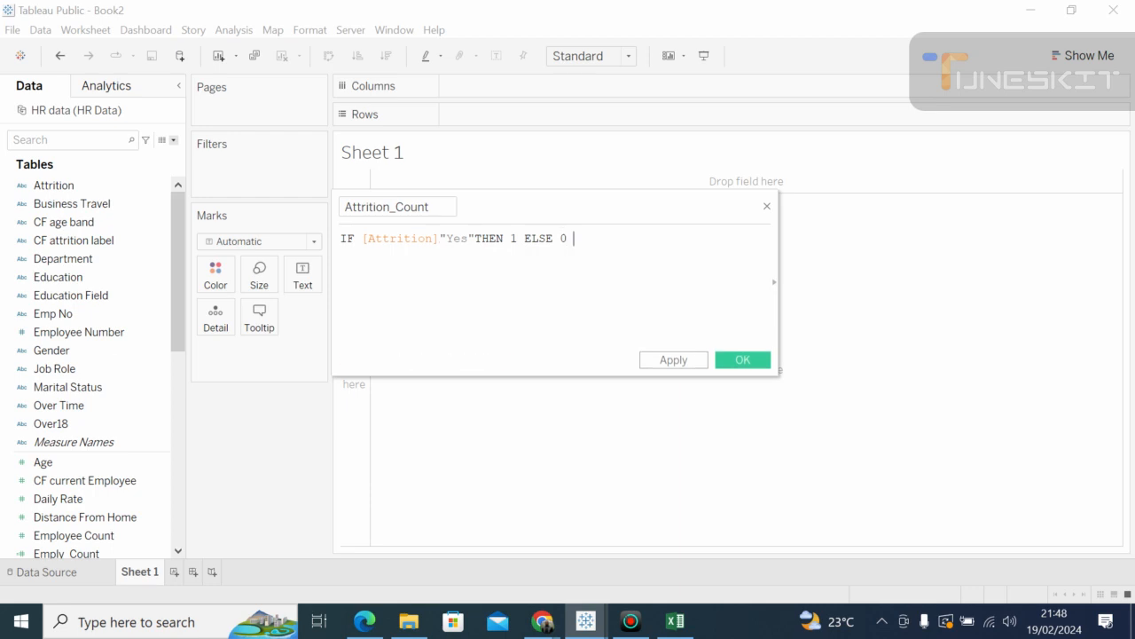
text(nd)
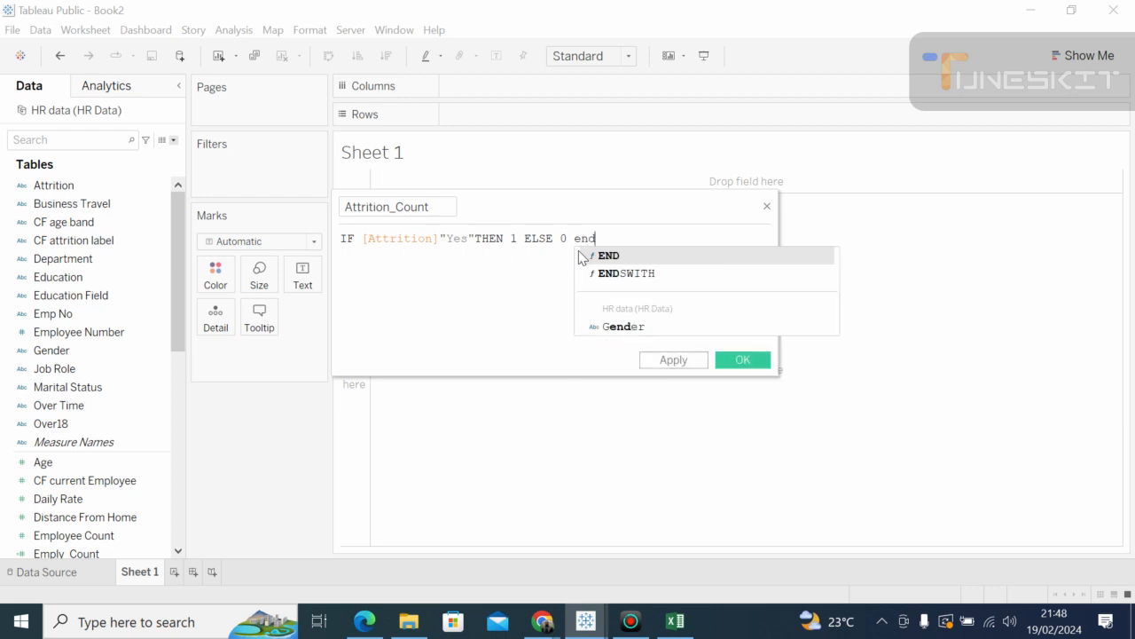
click(607, 257)
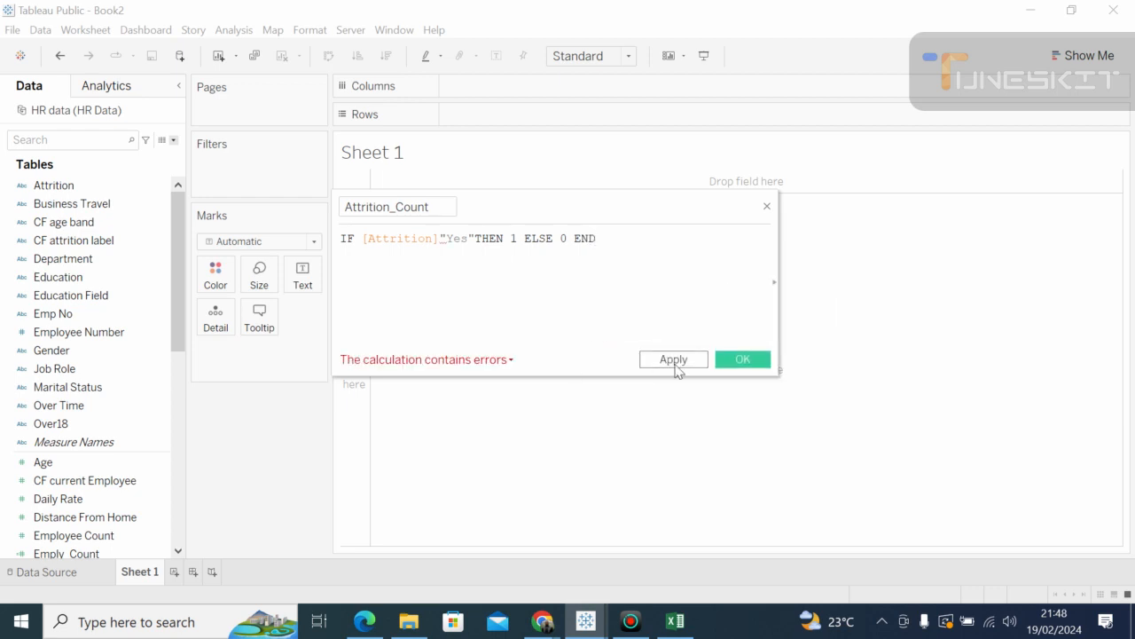
click(677, 364)
Step: Close the editor, find Attrition_Count in the Data pane and view its invalid-calculation warning
click(739, 358)
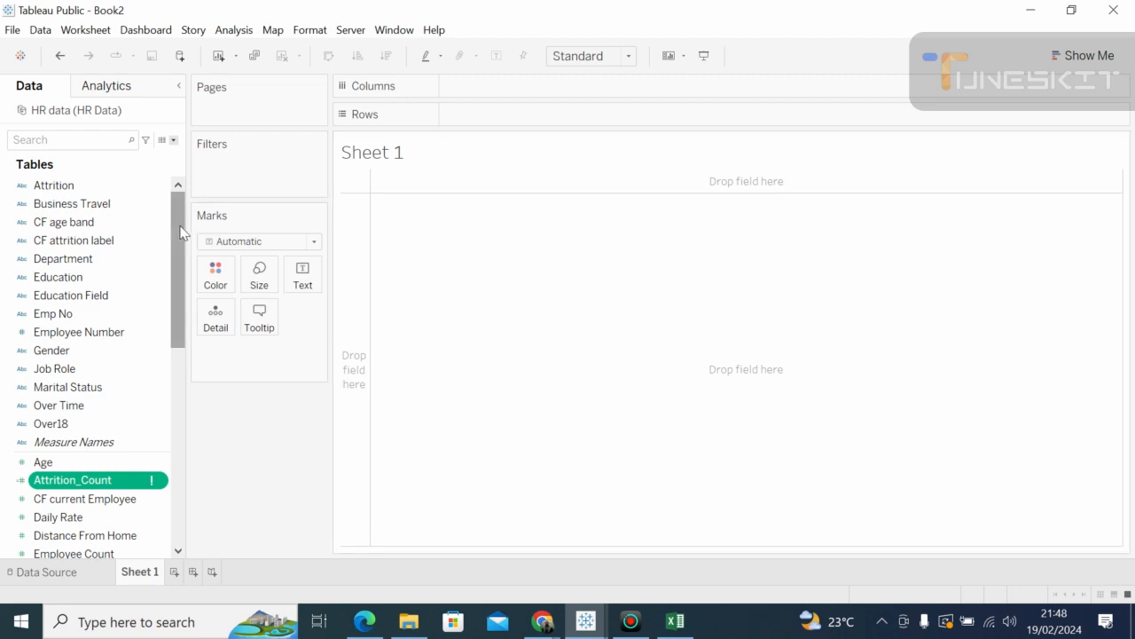
drag(180, 232, 151, 198)
scroll(177, 256, down, 2)
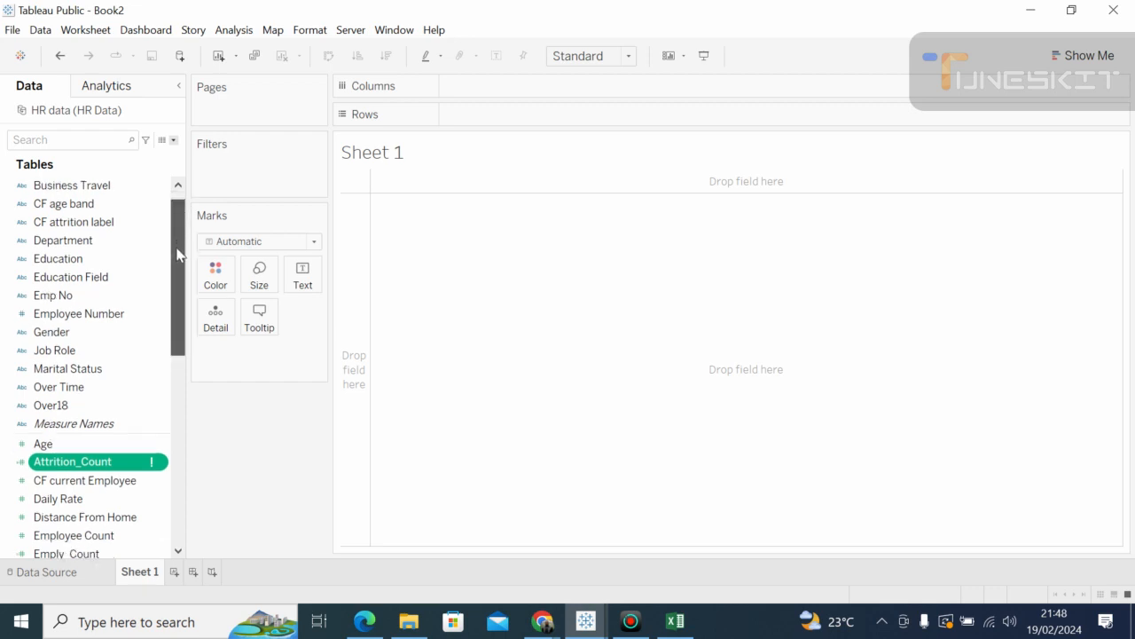
scroll(177, 254, down, 2)
scroll(175, 254, up, 2)
scroll(175, 254, up, 2)
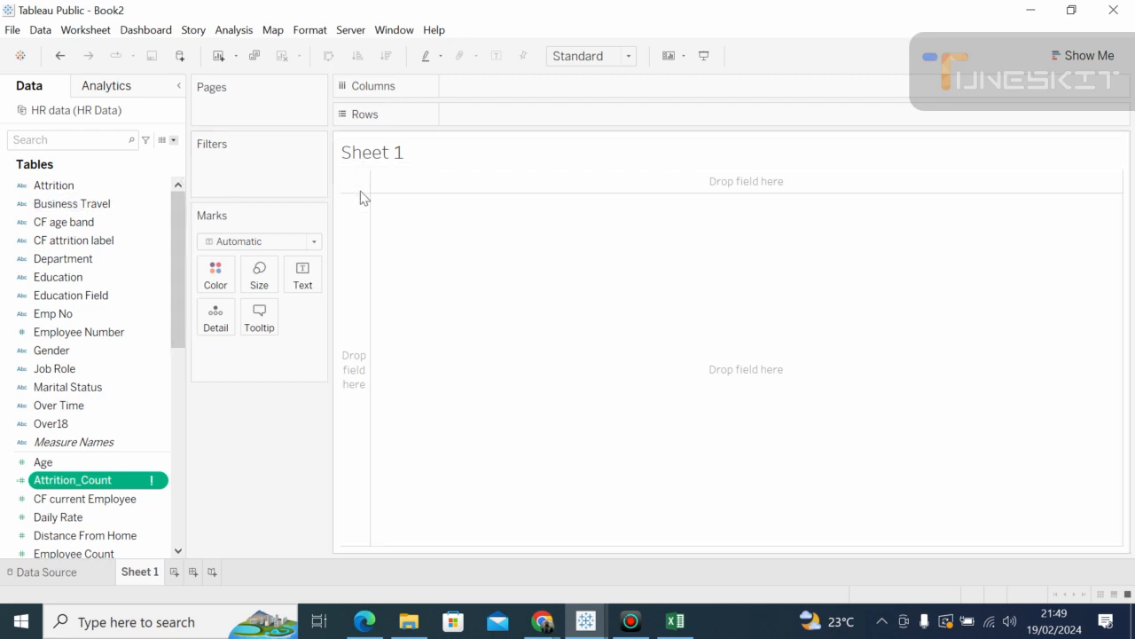
click(175, 142)
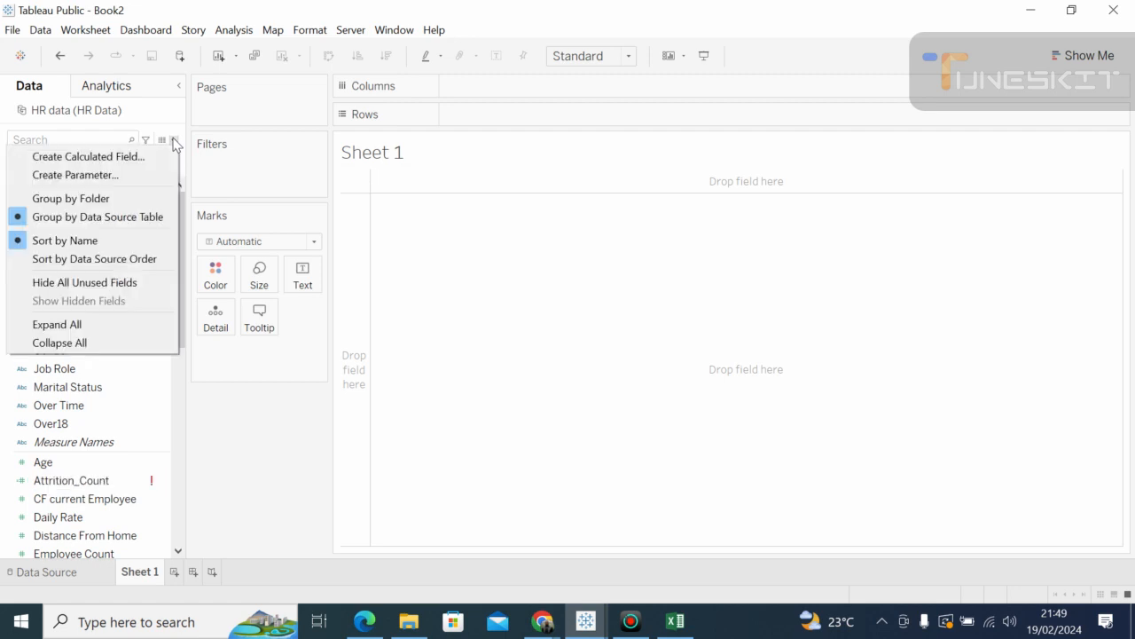
click(372, 210)
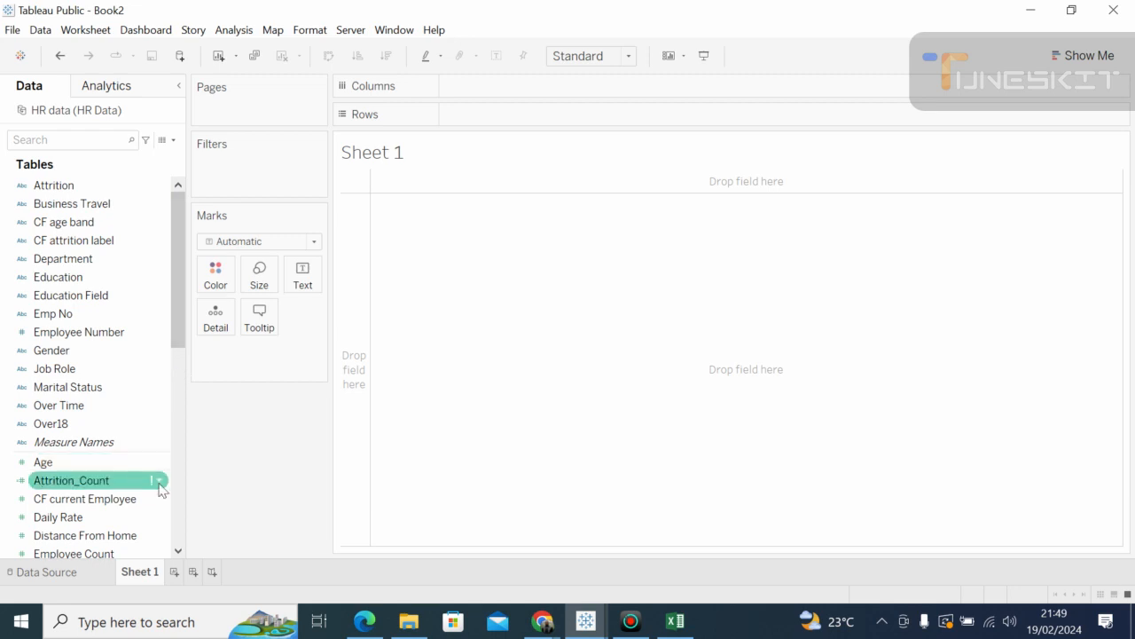
mouse_move(154, 489)
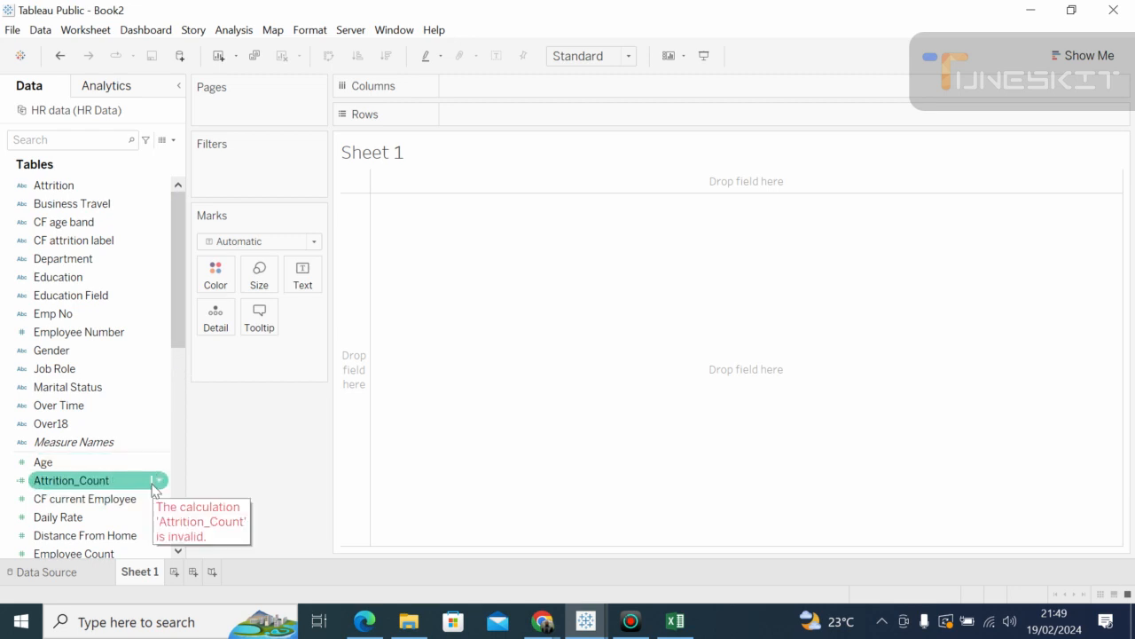
Step: Reopen Attrition_Count for editing and erase its formula back to just IF
right_click(154, 489)
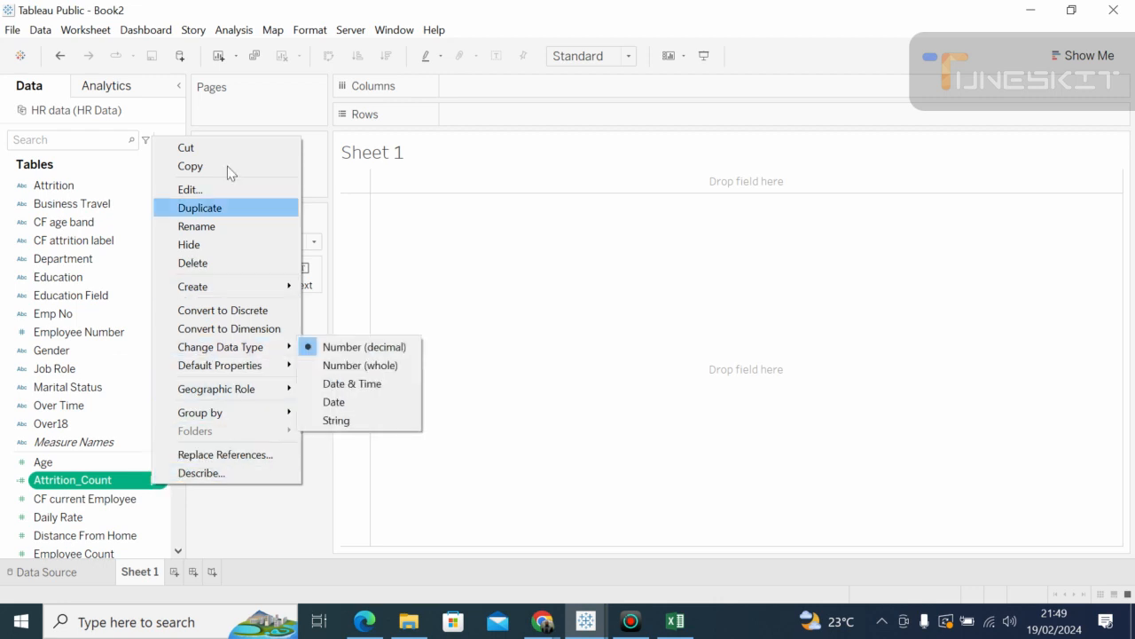
click(209, 190)
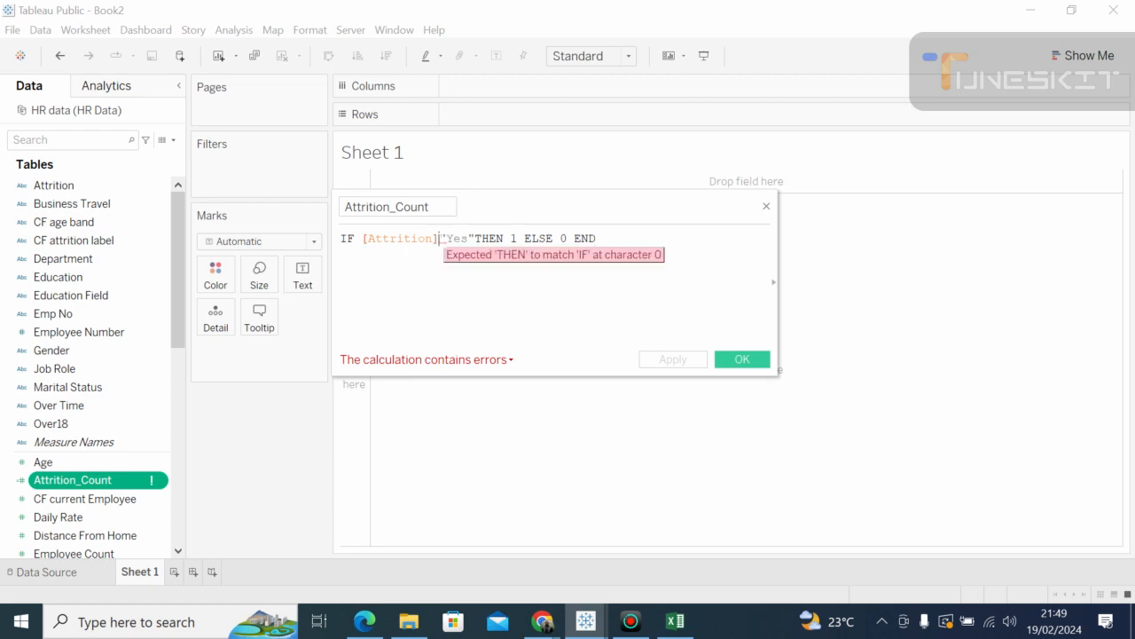
click(439, 238)
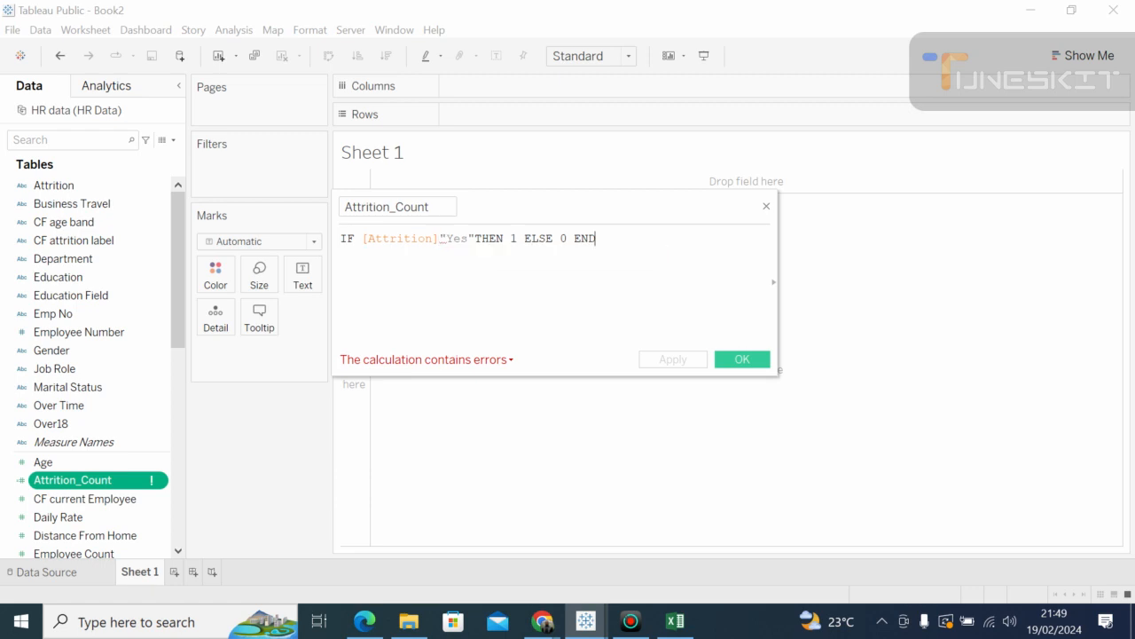
key(End)
key(BackSpace)
key(BackSpace)
key(BackSpace)
key(BackSpace)
key(BackSpace)
key(BackSpace)
key(BackSpace)
key(BackSpace)
key(BackSpace)
key(BackSpace)
key(BackSpace)
key(BackSpace)
key(BackSpace)
key(BackSpace)
key(BackSpace)
key(BackSpace)
key(BackSpace)
key(BackSpace)
key(BackSpace)
key(BackSpace)
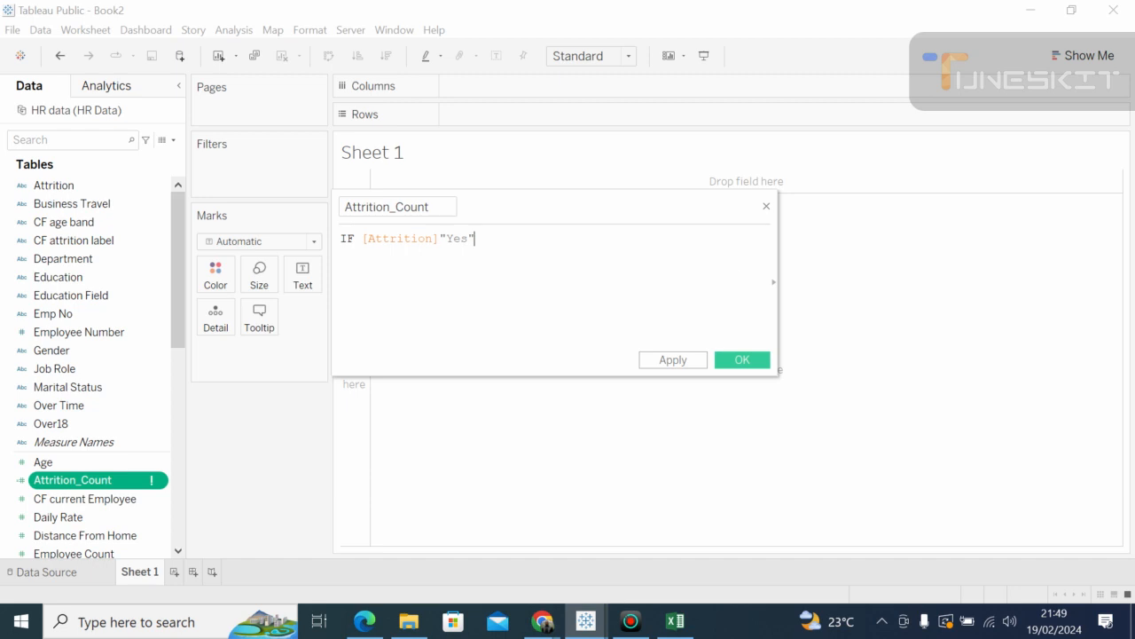
key(BackSpace)
key(BackSpace)
key(BackSpace)
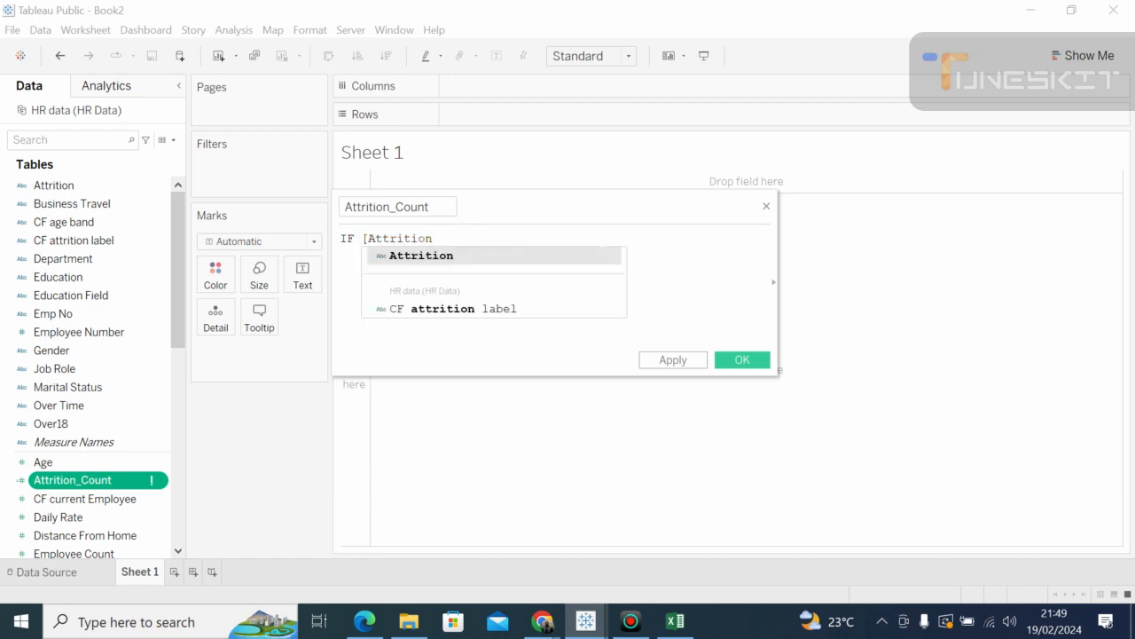
click(362, 239)
key(BackSpace)
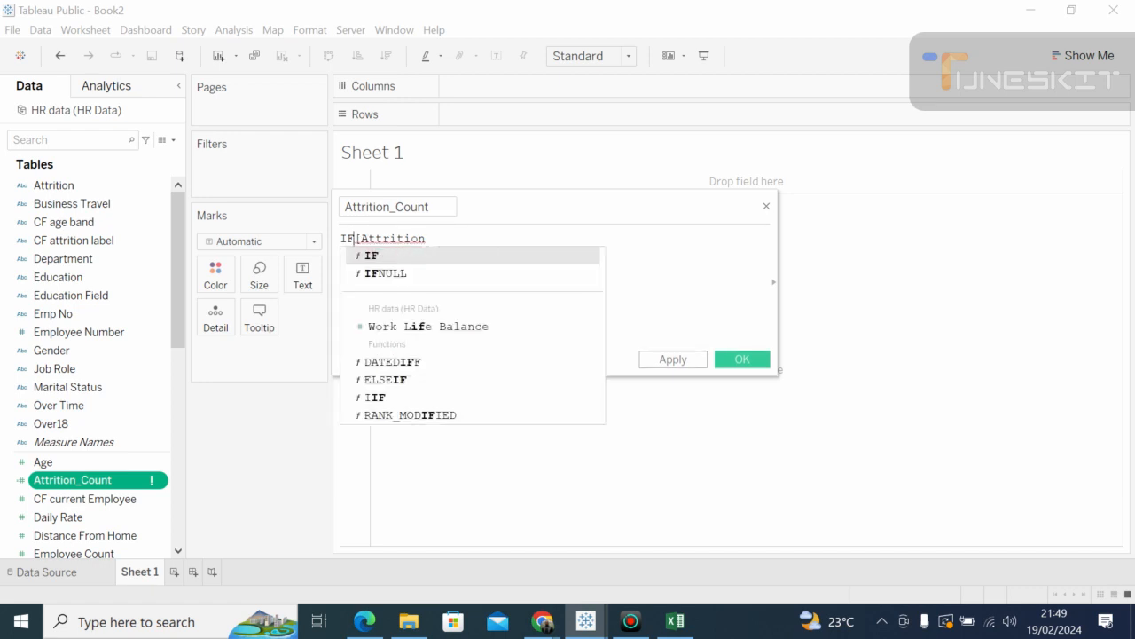
click(426, 238)
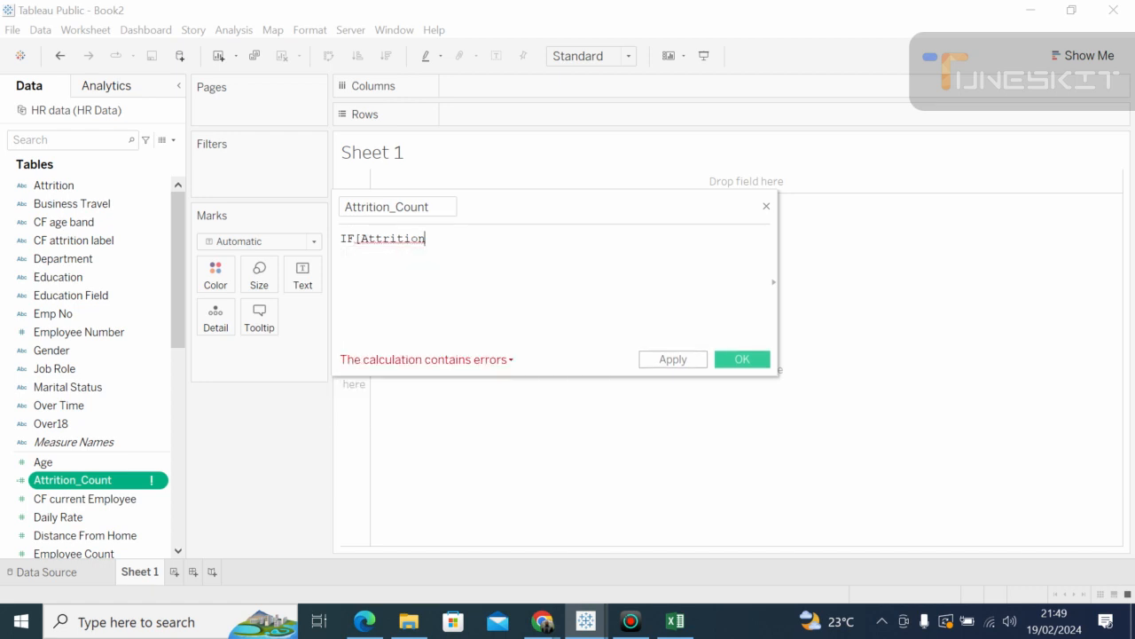
key(BackSpace)
key(BackSpace)
key(BackSpace)
key(BackSpace)
key(BackSpace)
key(BackSpace)
key(BackSpace)
key(BackSpace)
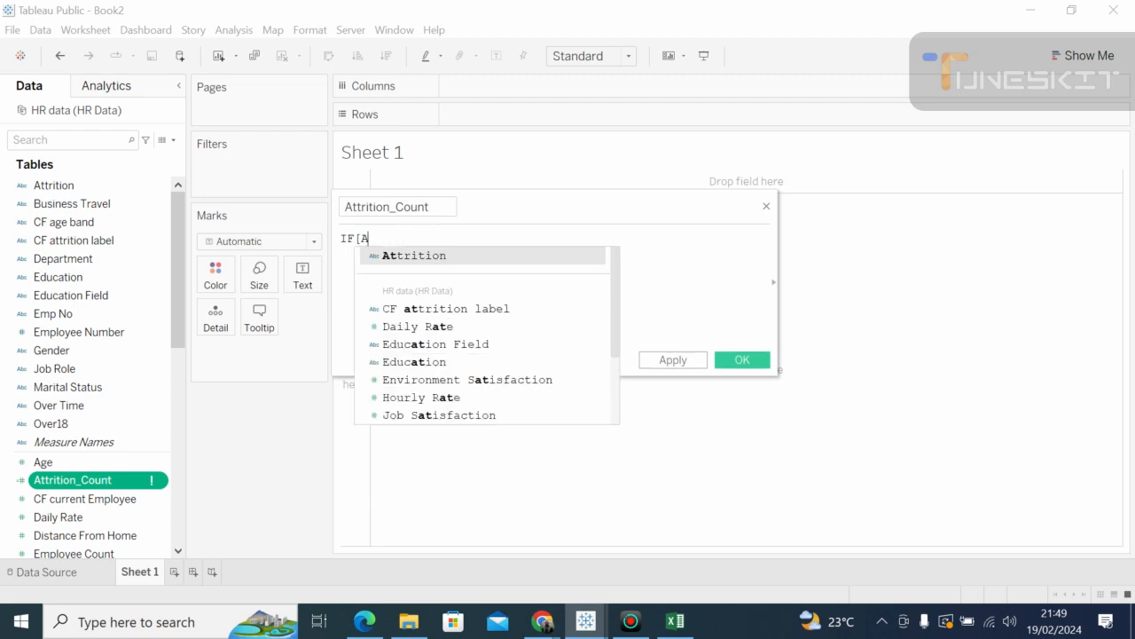
key(BackSpace)
key(BackSpace)
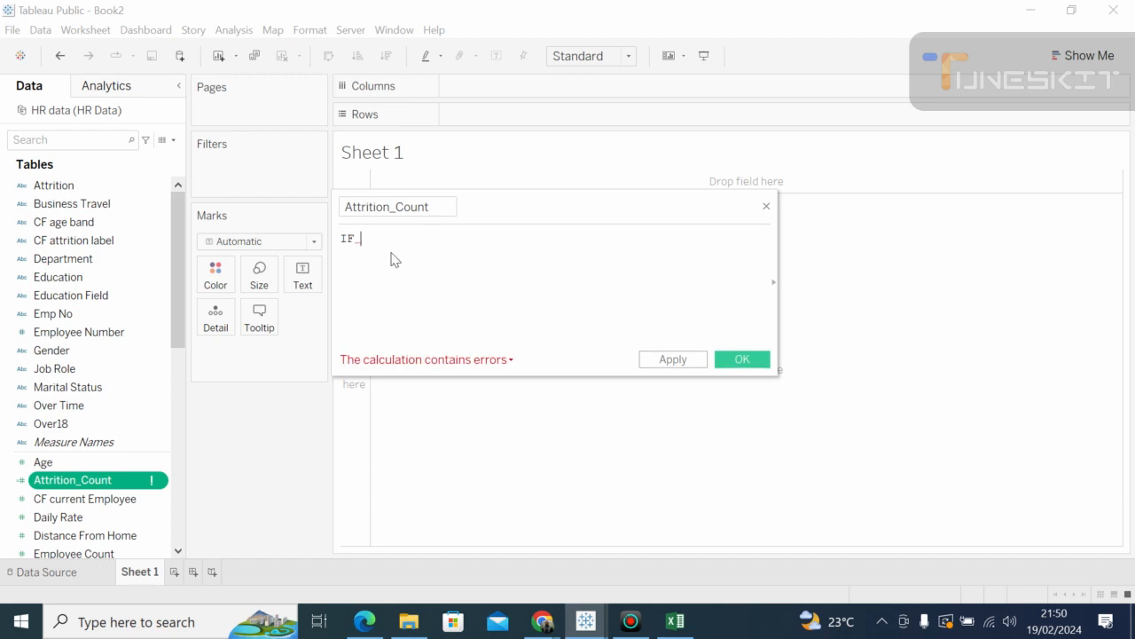
Step: Retype [Attrition]"Yes" THEN 1 ELSE 0 END, taking keywords from autocomplete
text(att)
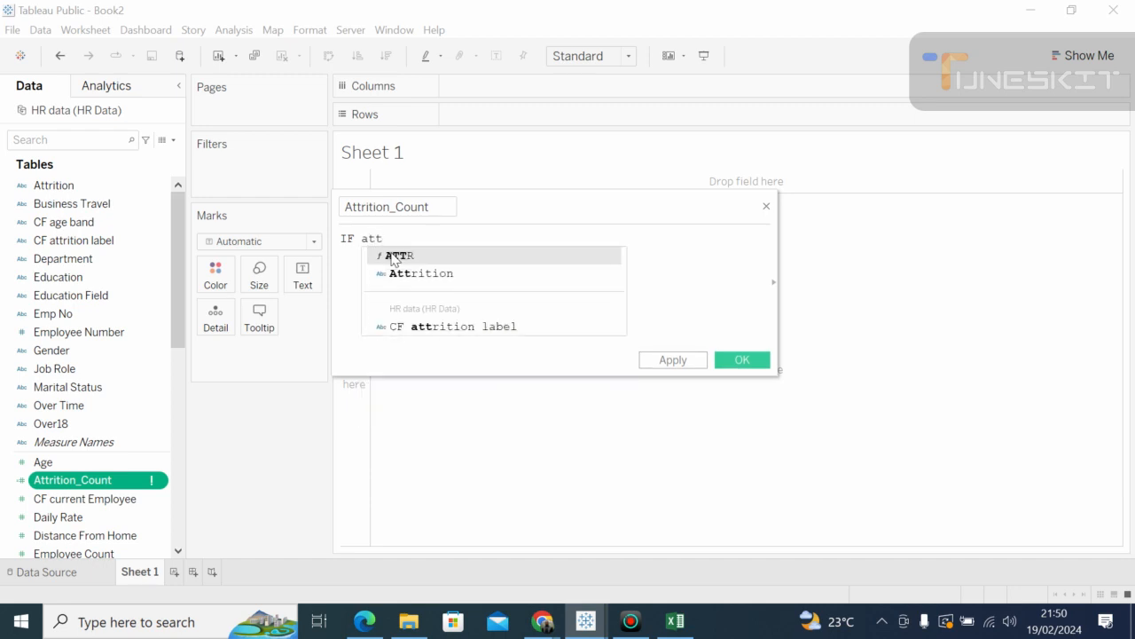
click(396, 275)
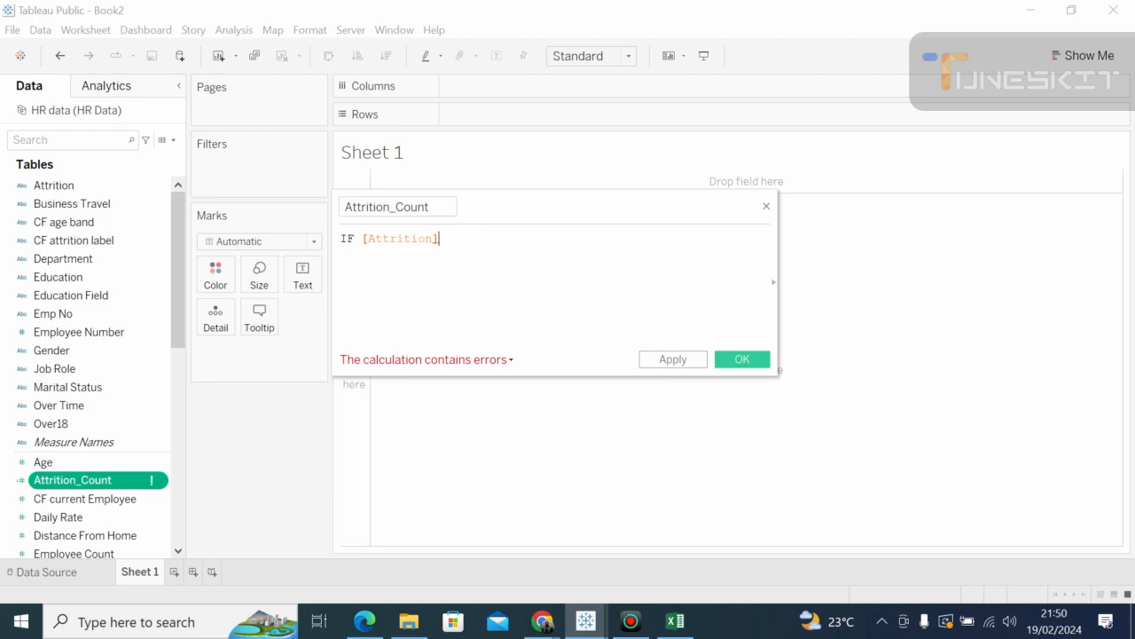
text("y)
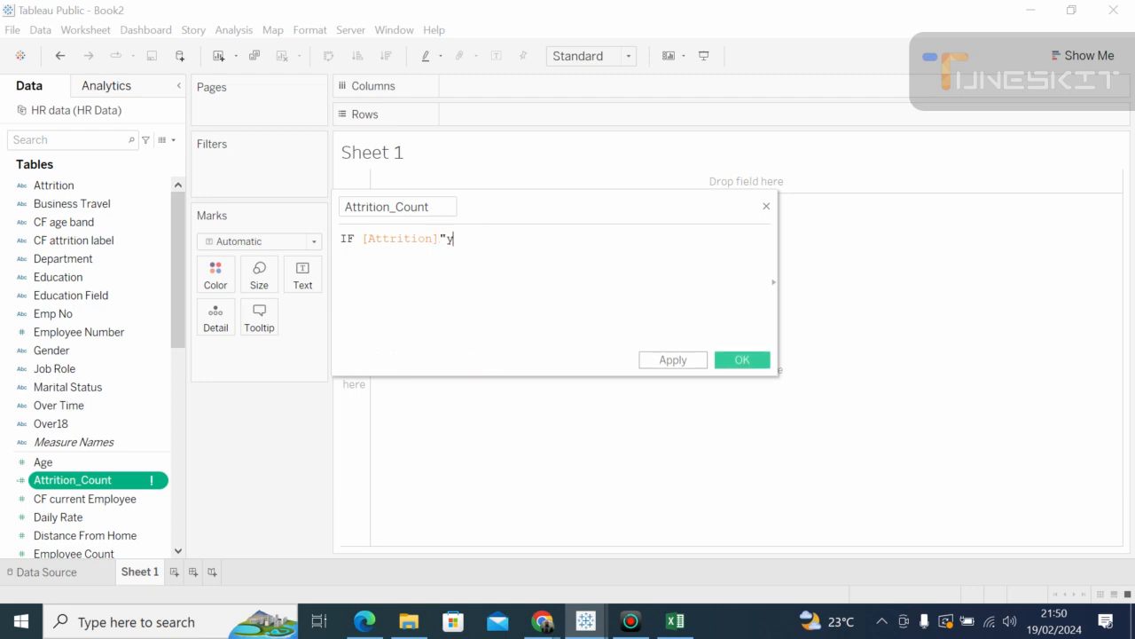
key(BackSpace)
text(Yes" t)
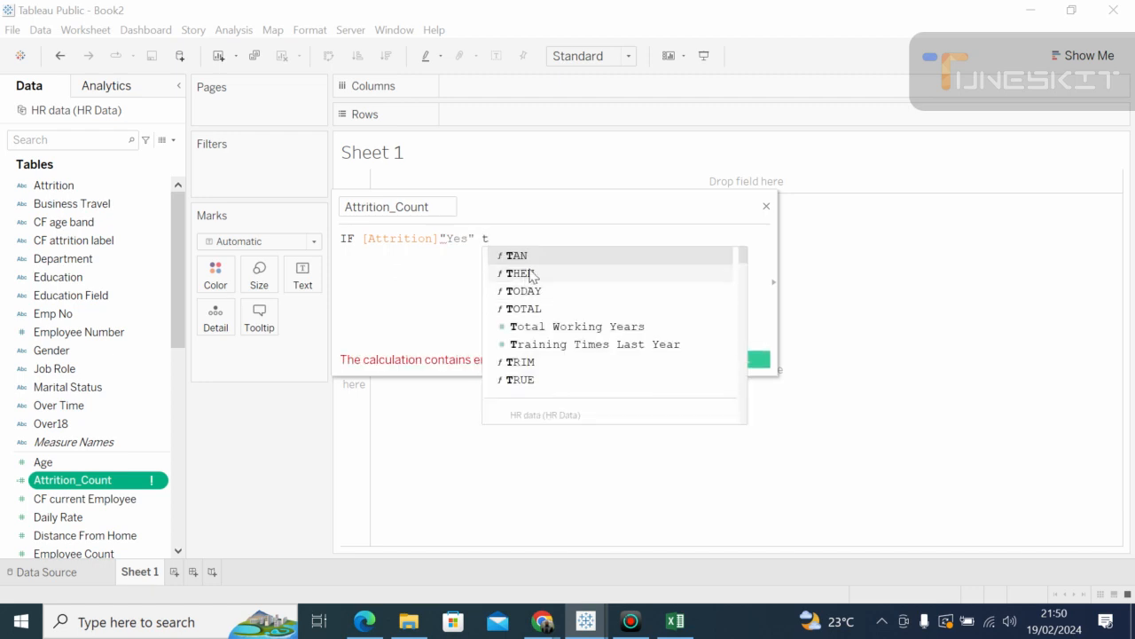
key(Return)
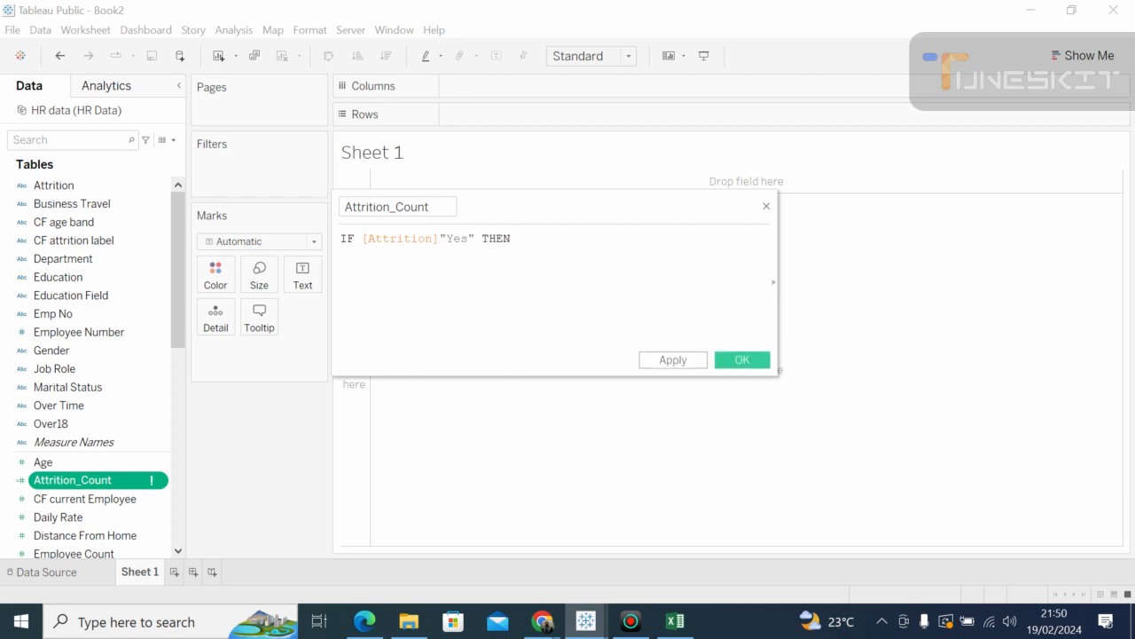
text(1)
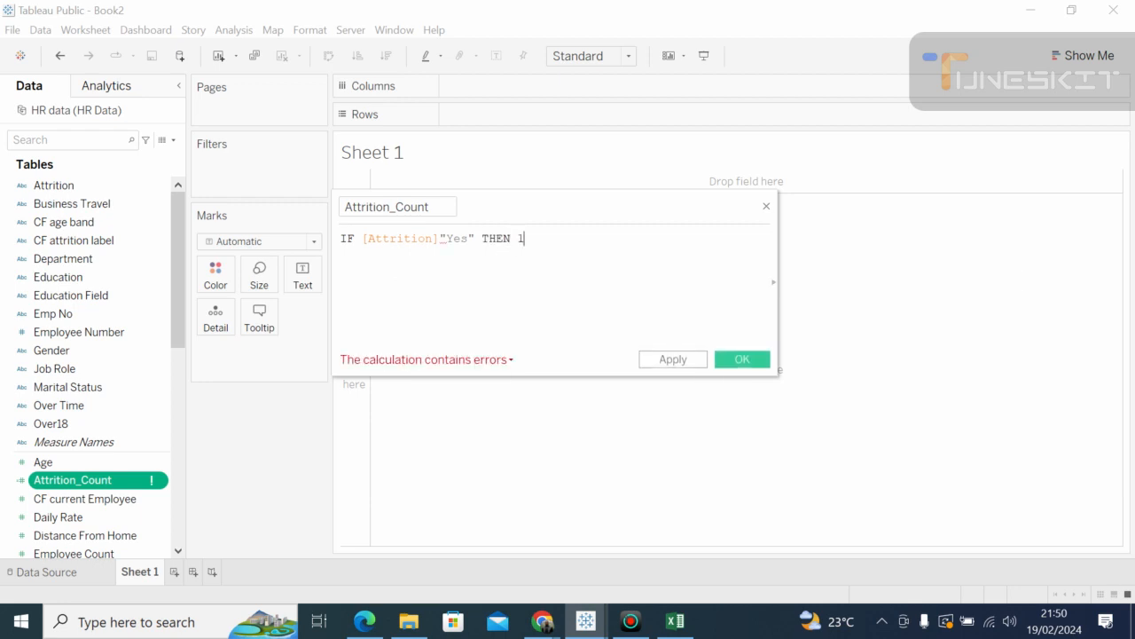
text( e)
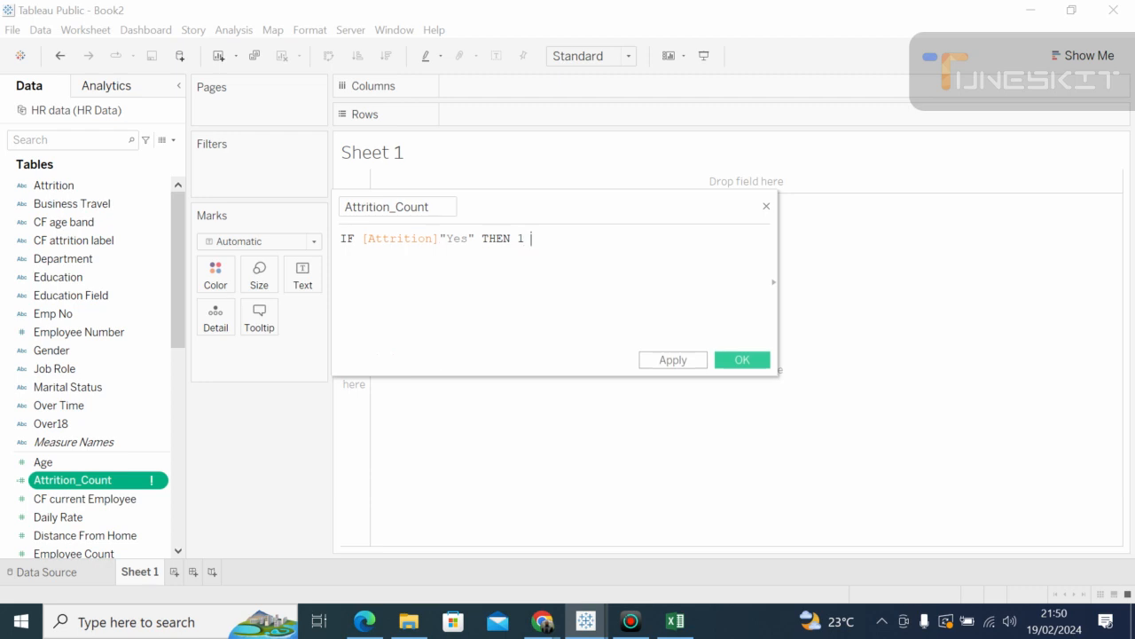
key(Down)
key(Down)
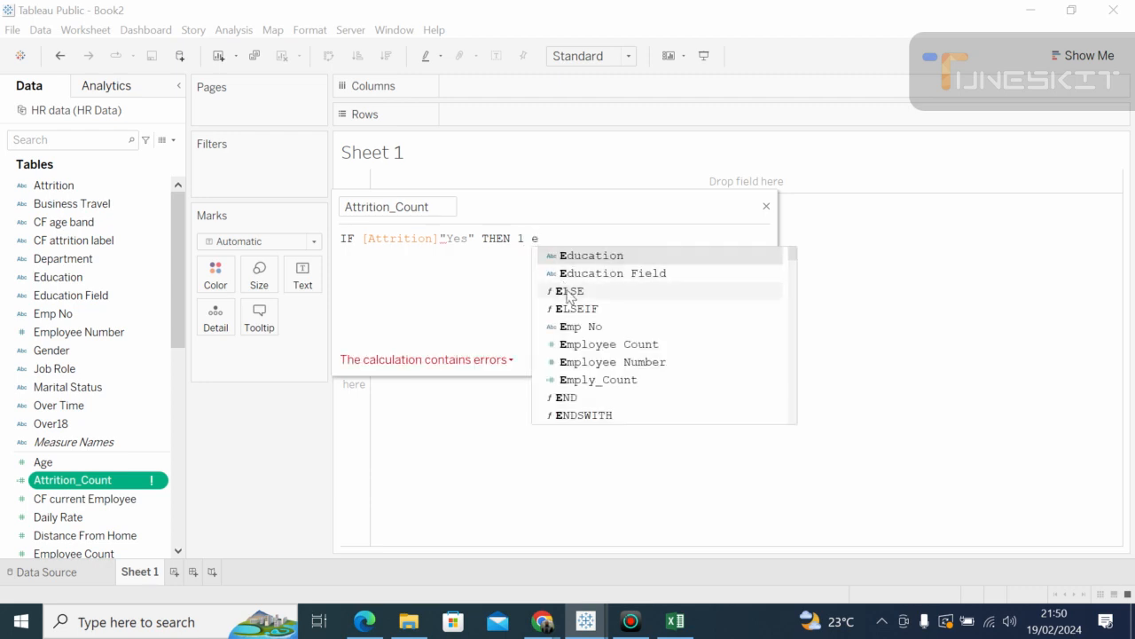
key(Return)
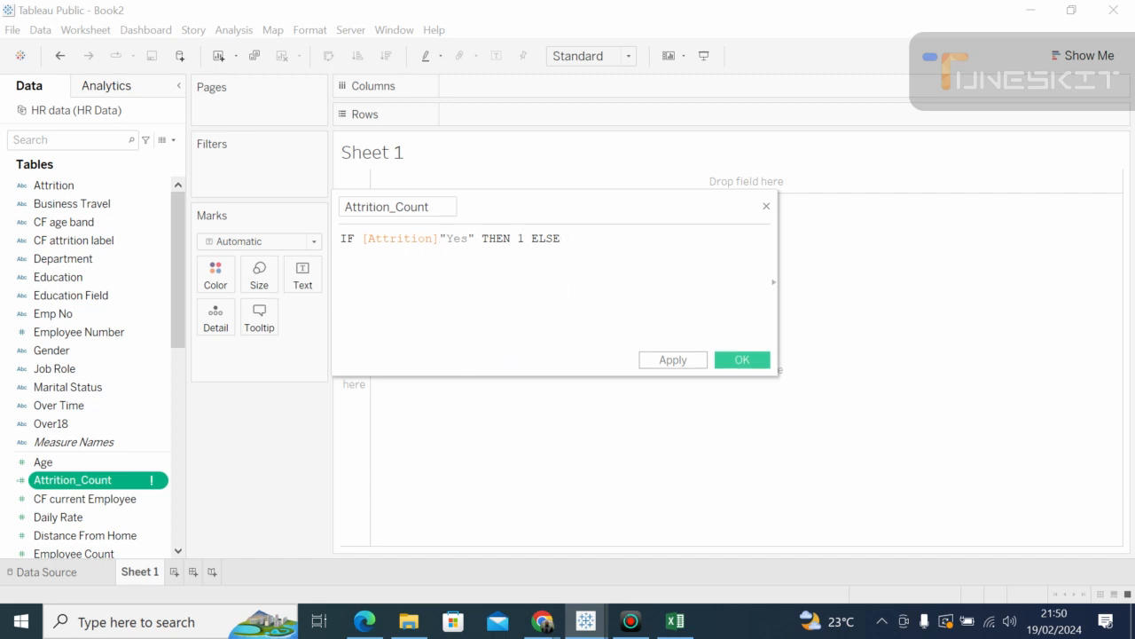
text(0 end)
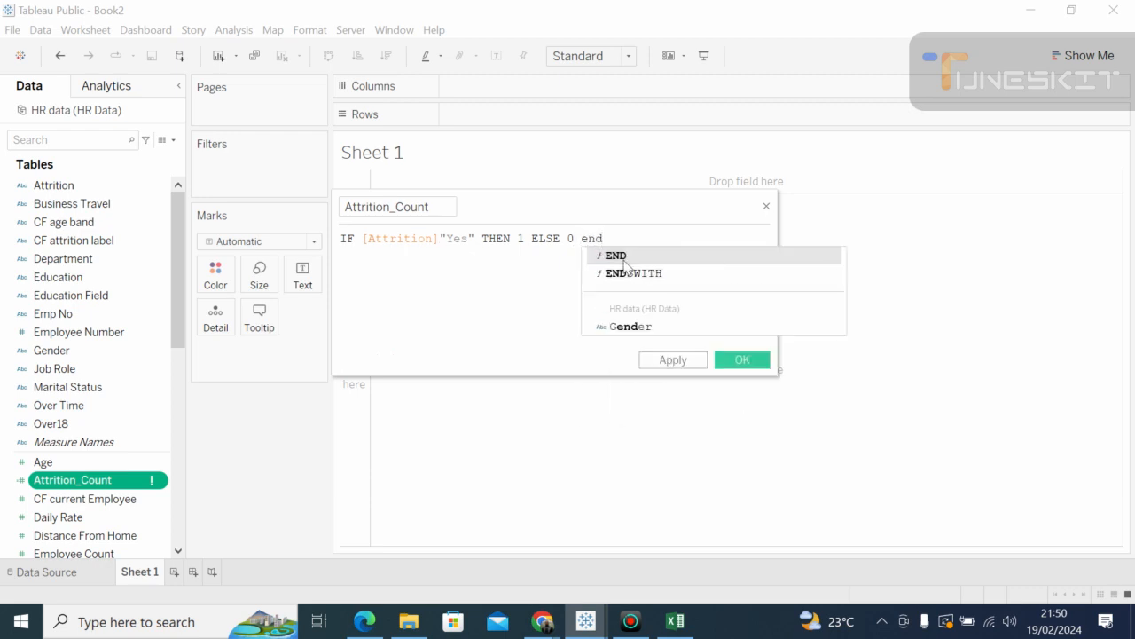
key(Return)
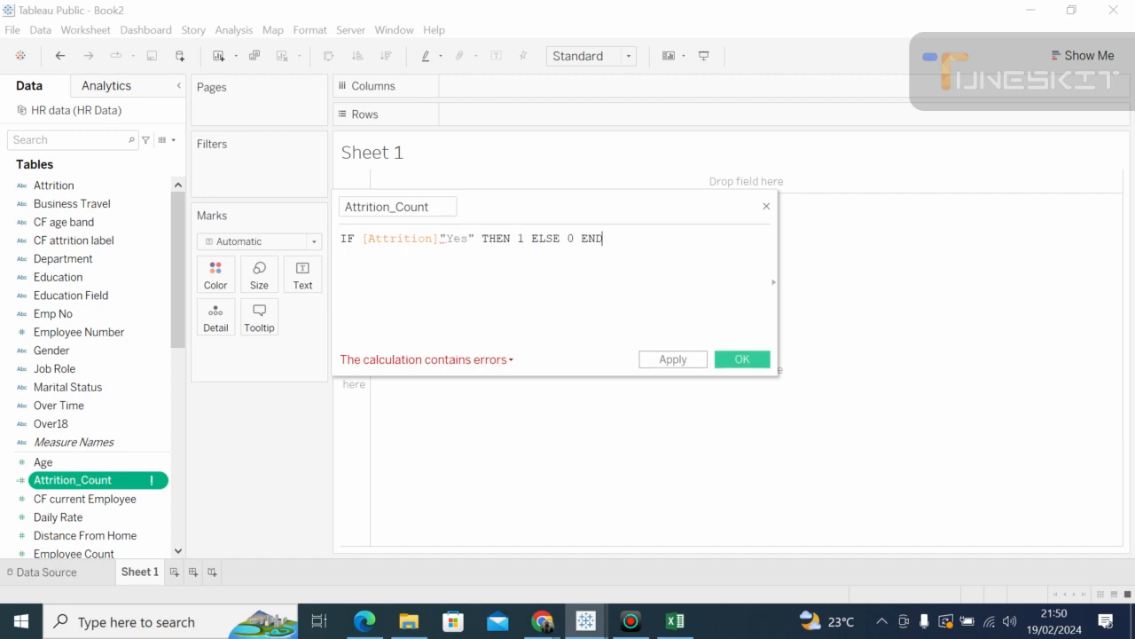
Step: Rework the quotation marks and comma around Yes in the Attrition_Count formula
click(446, 239)
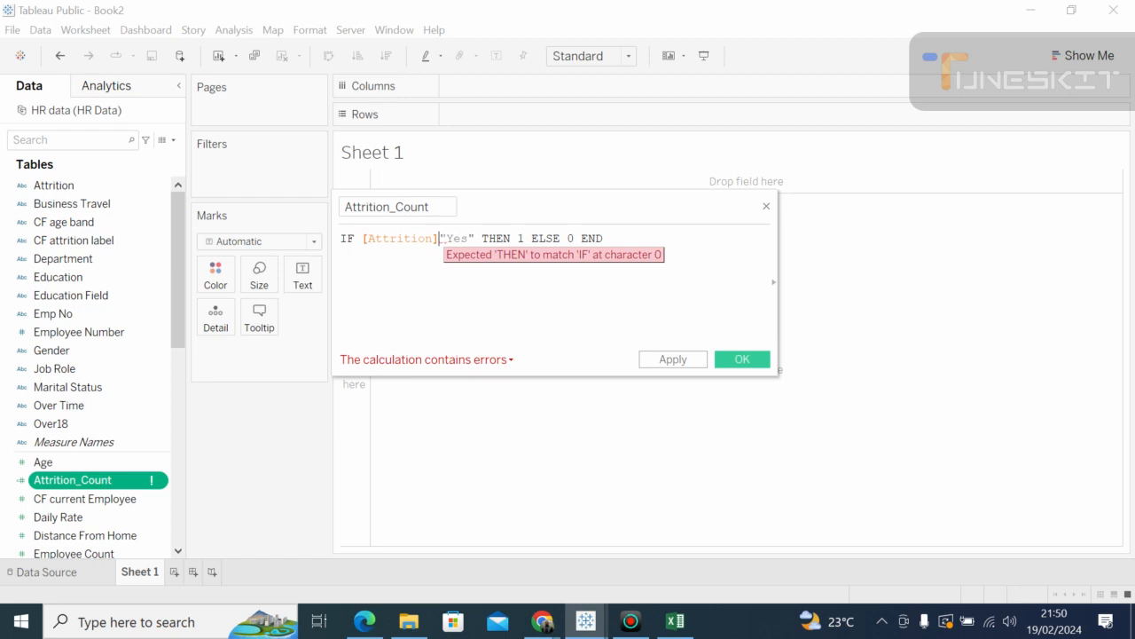
click(440, 238)
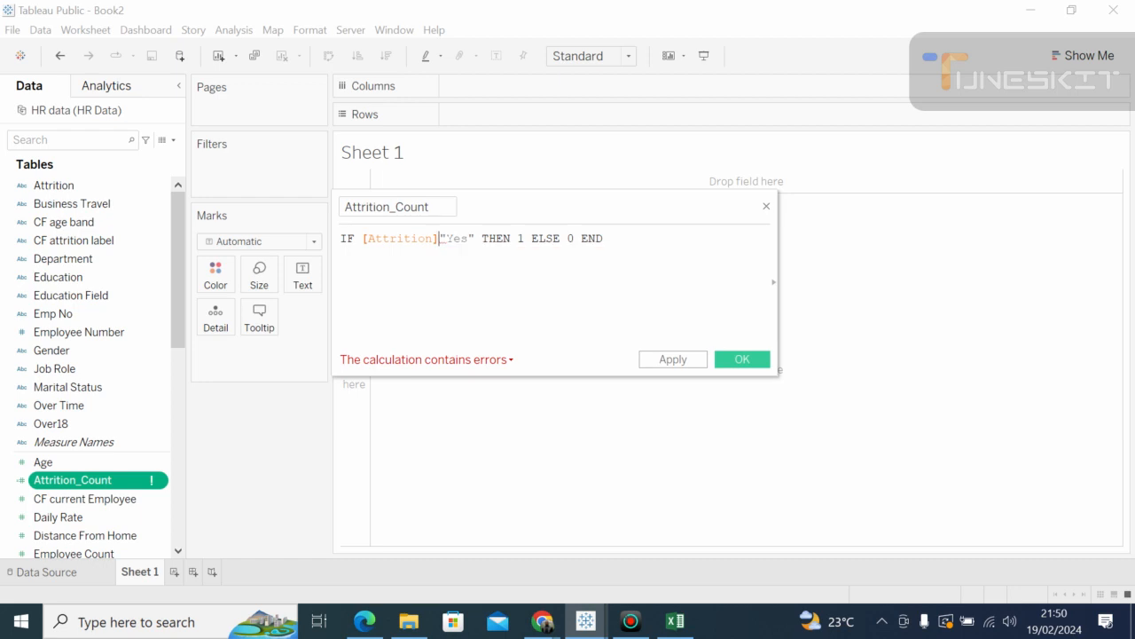
key(Delete)
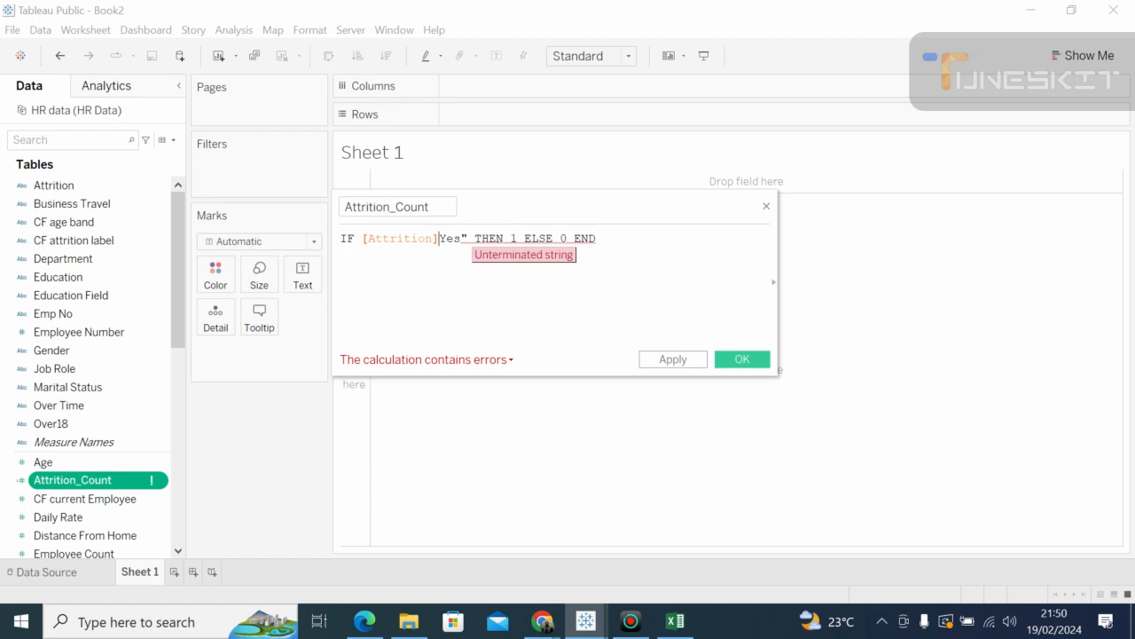
text(")
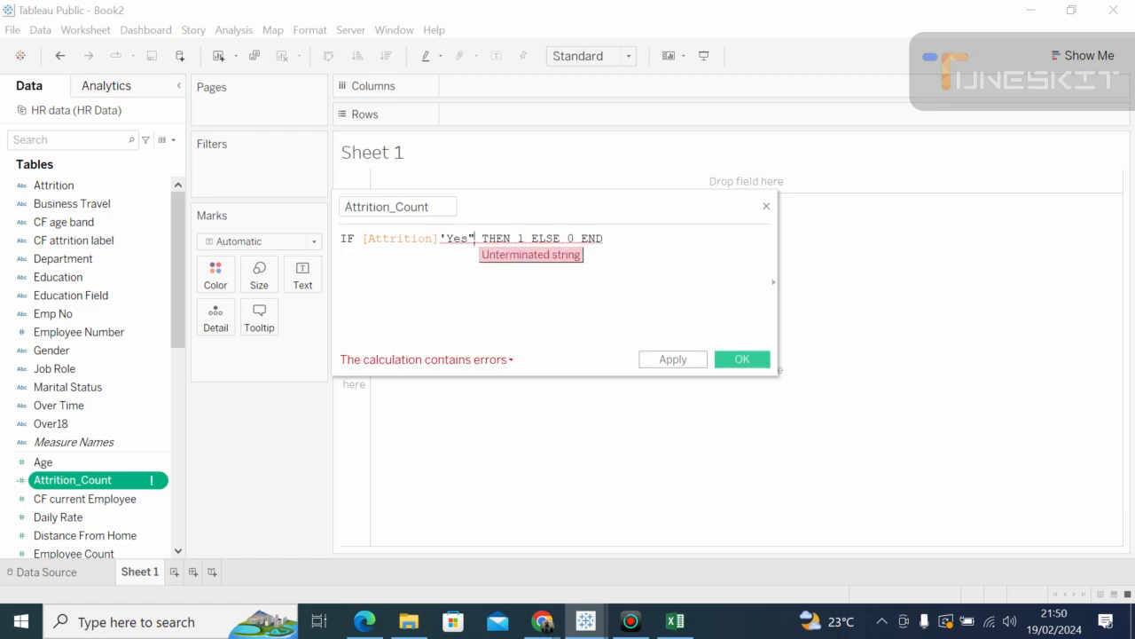
key(BackSpace)
text(')
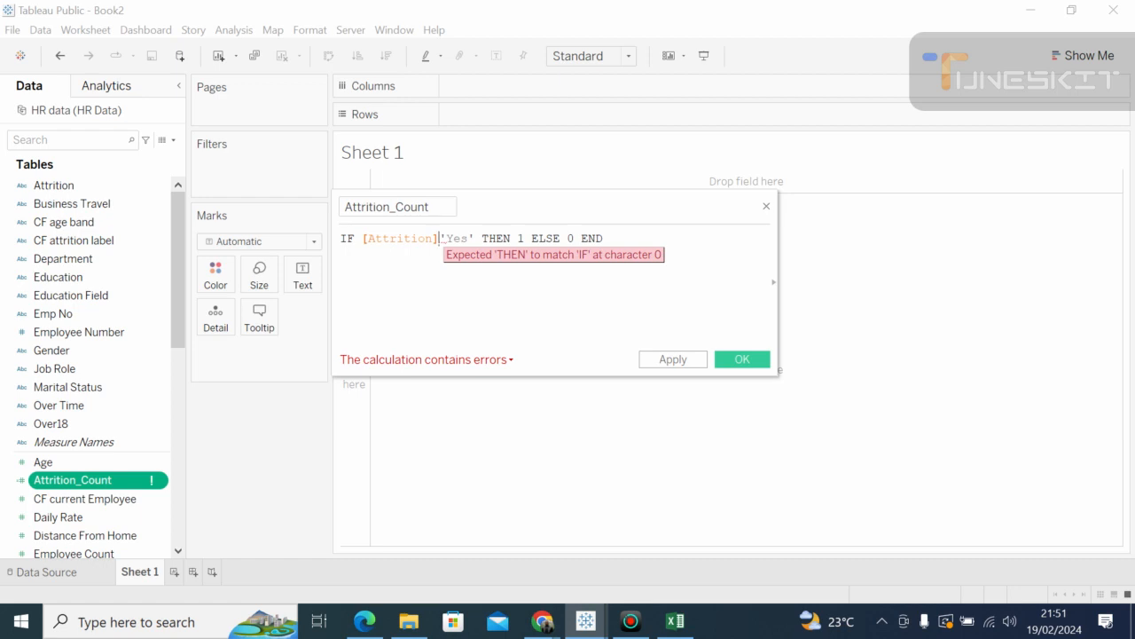
text(,)
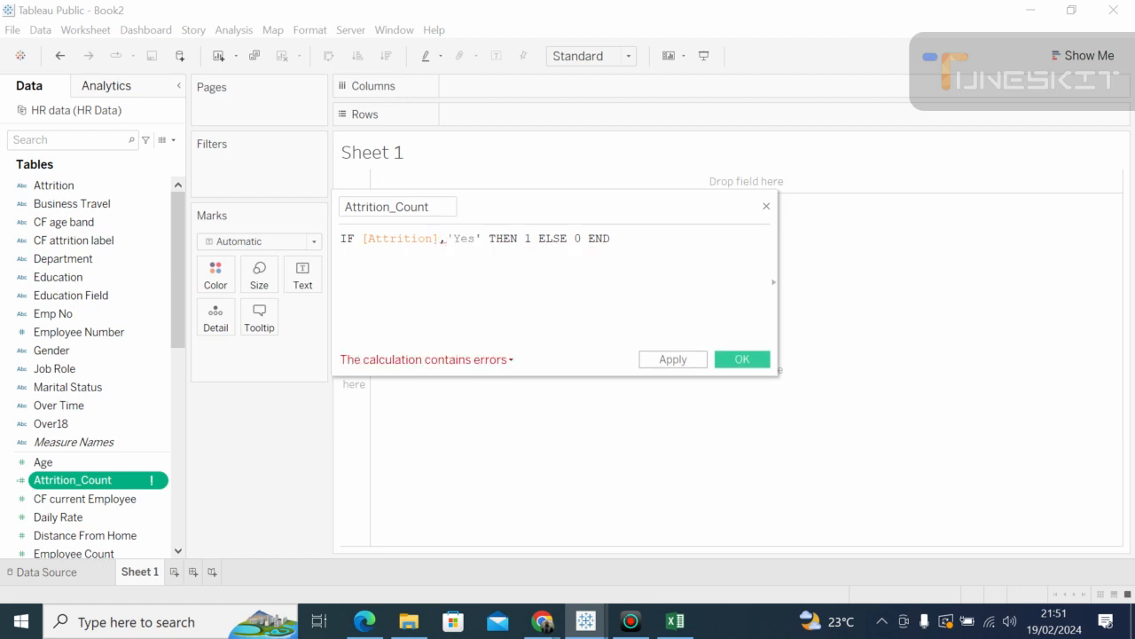
key(BackSpace)
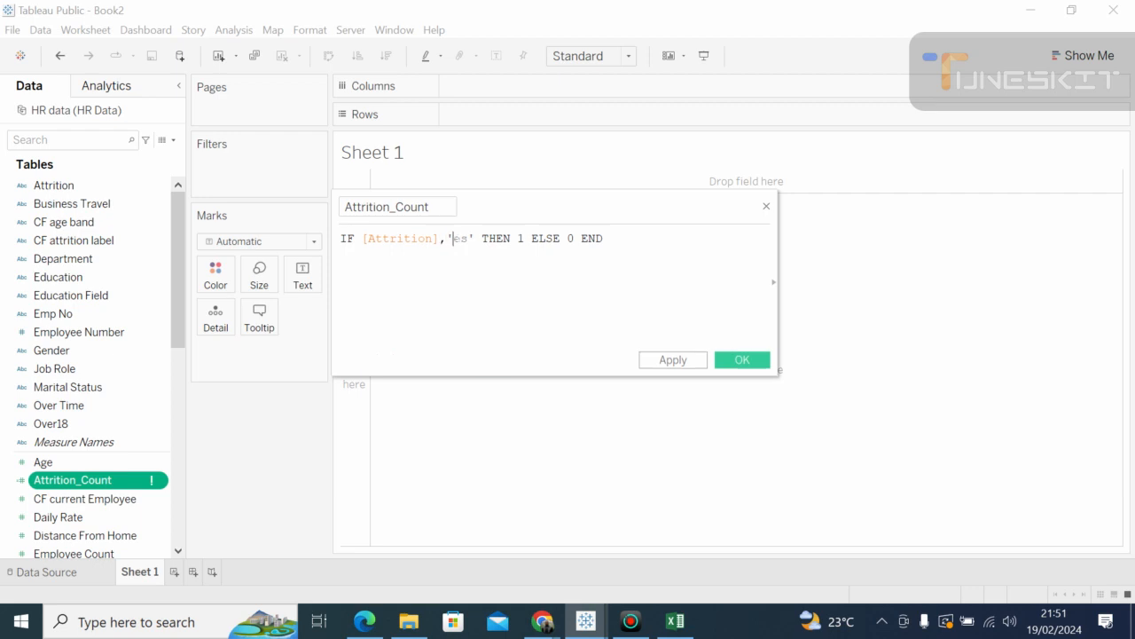
key(BackSpace)
key(BackSpace)
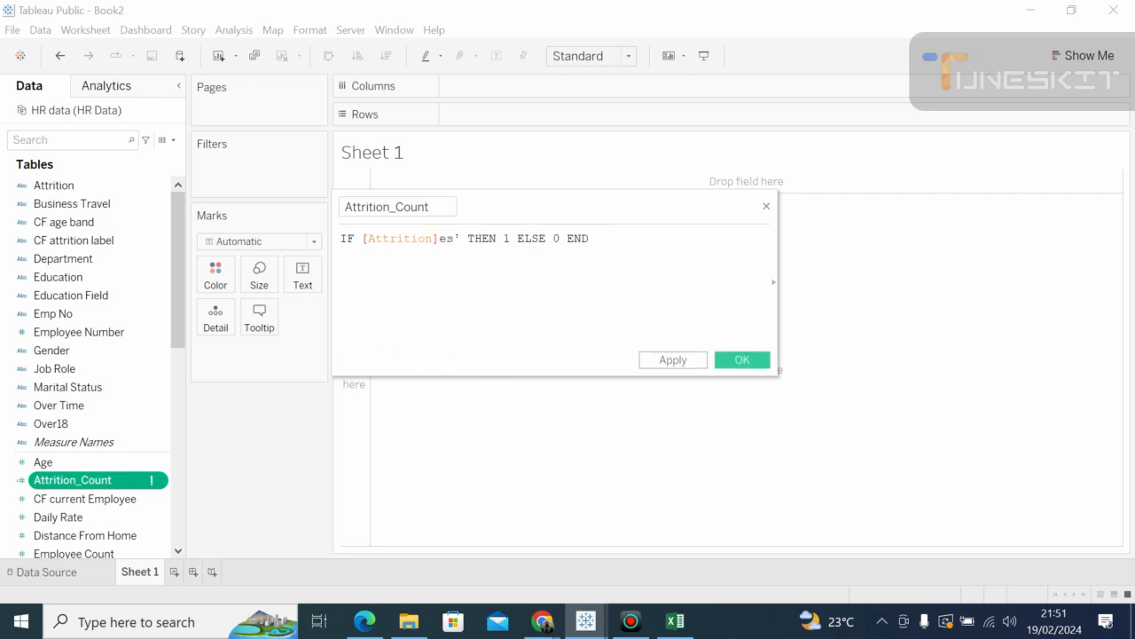
text(,)
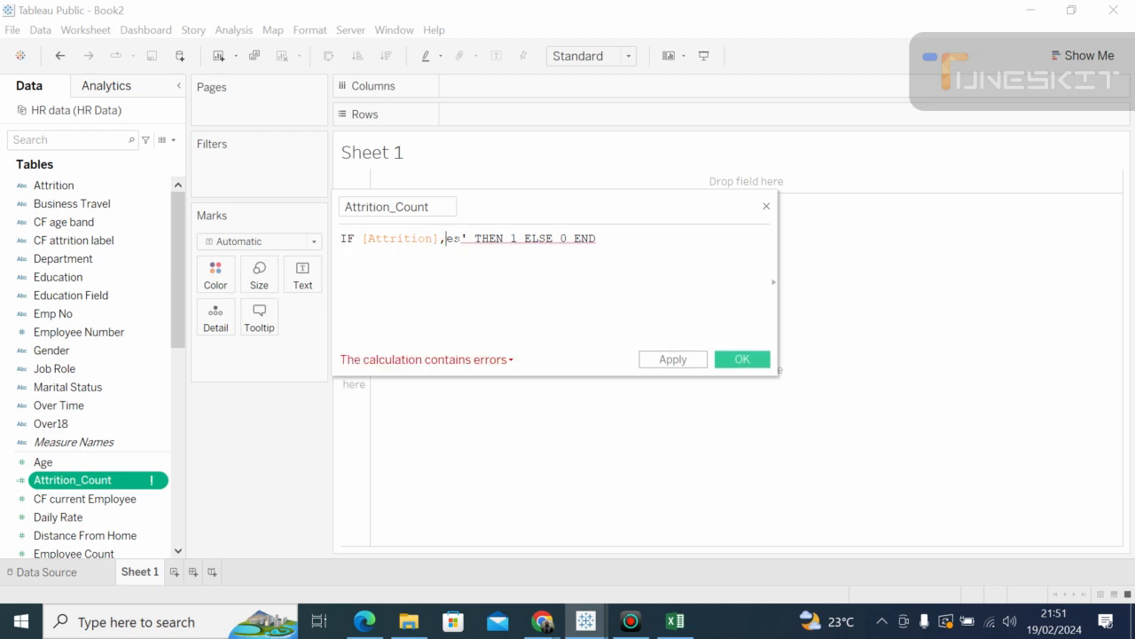
text(Y)
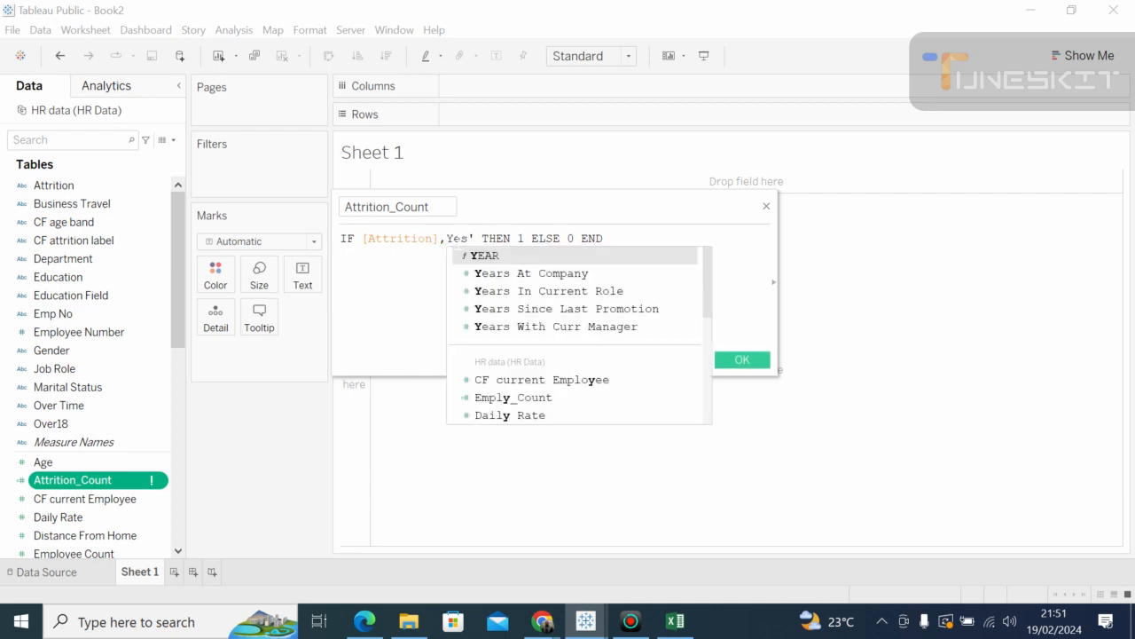
key(Escape)
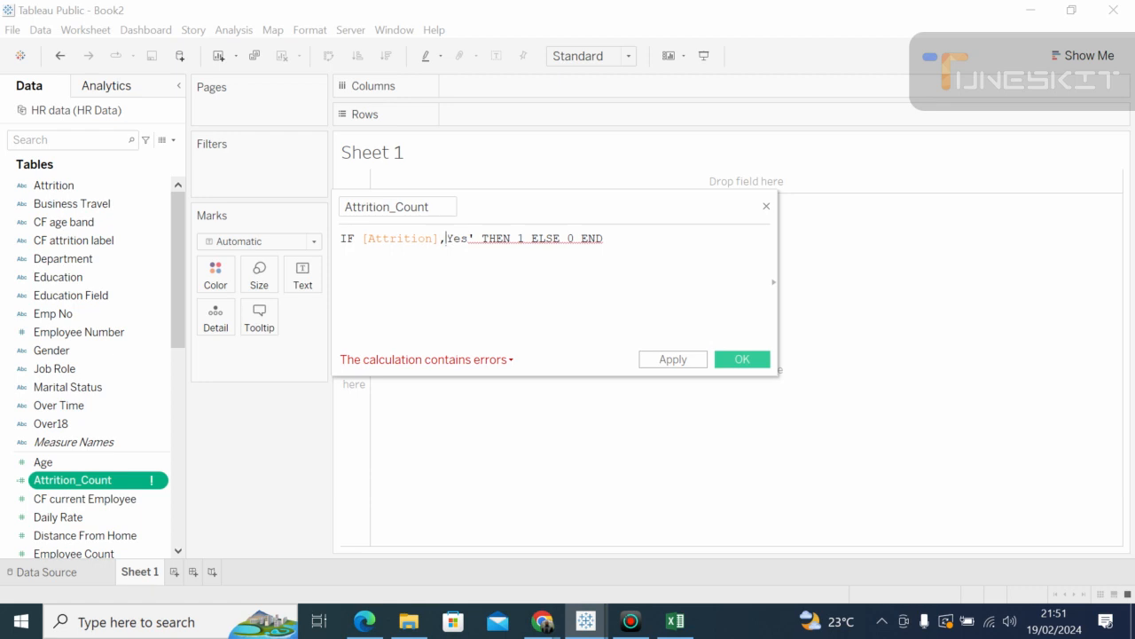
text(')
Step: Fix the stray apostrophe after Yes, then delete ,"Yes" to leave IF [Attrition] THEN 1 ELSE 0 END
click(482, 239)
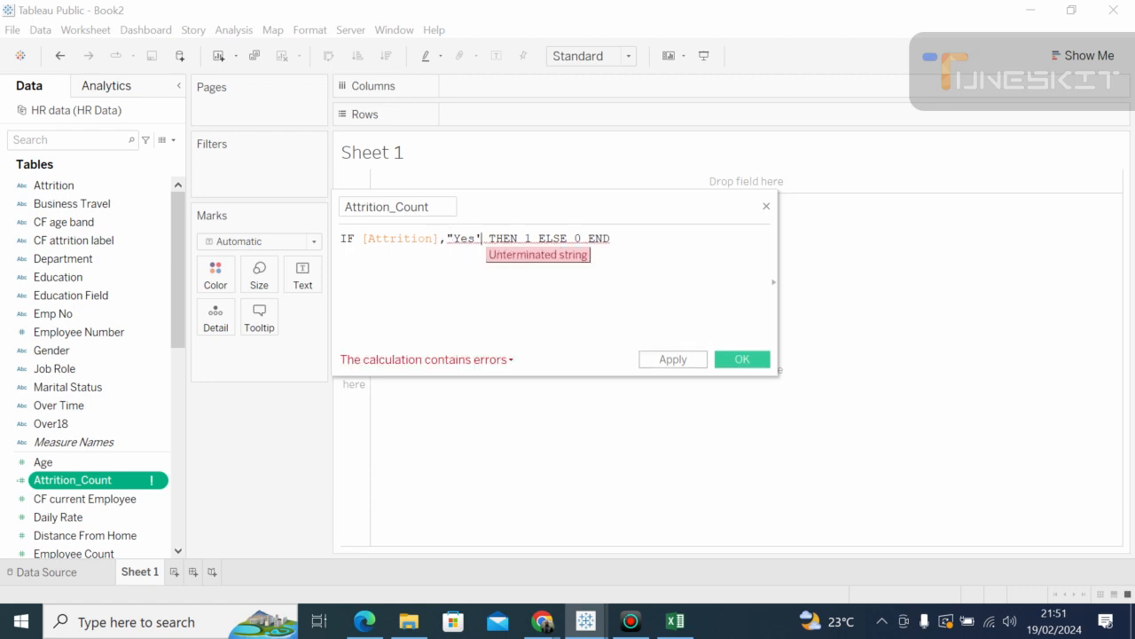
key(BackSpace)
text(")
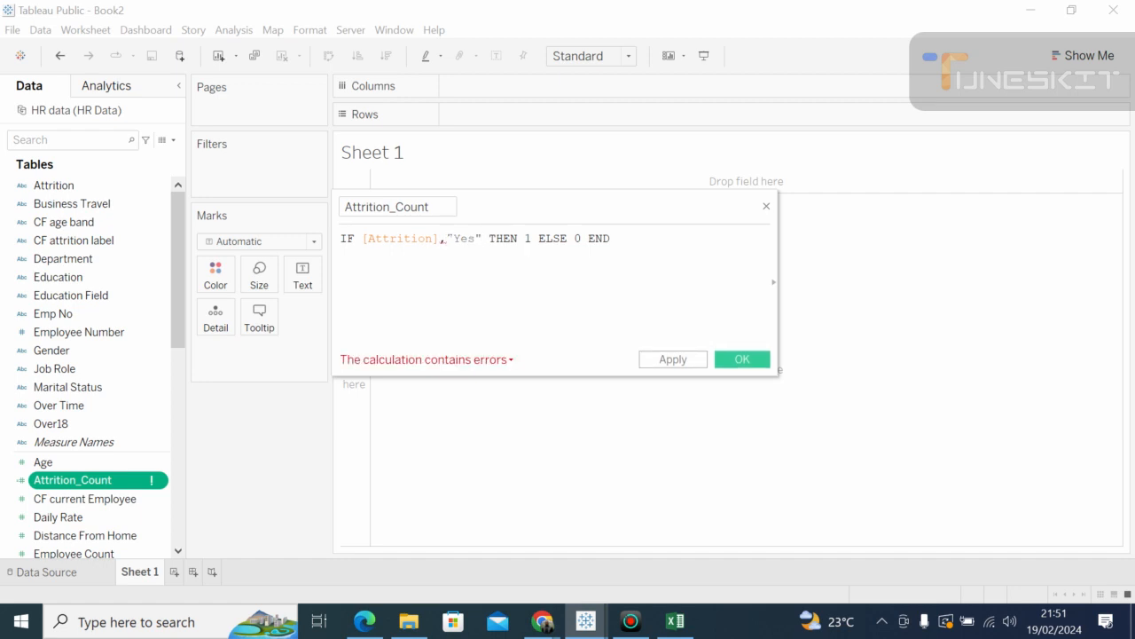
key(BackSpace)
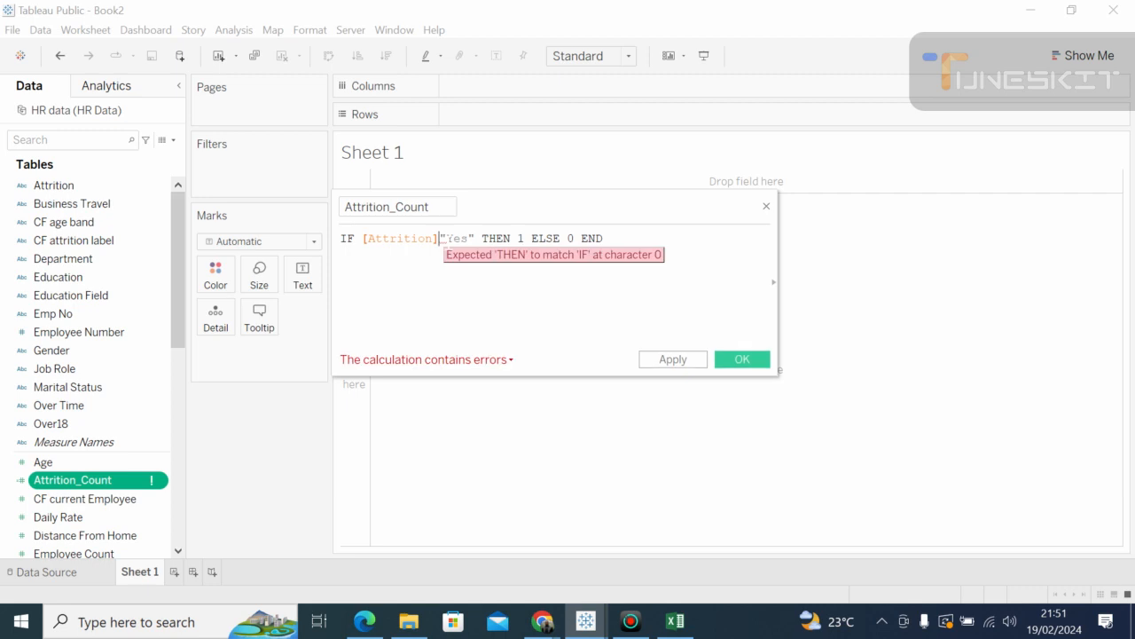
text(,)
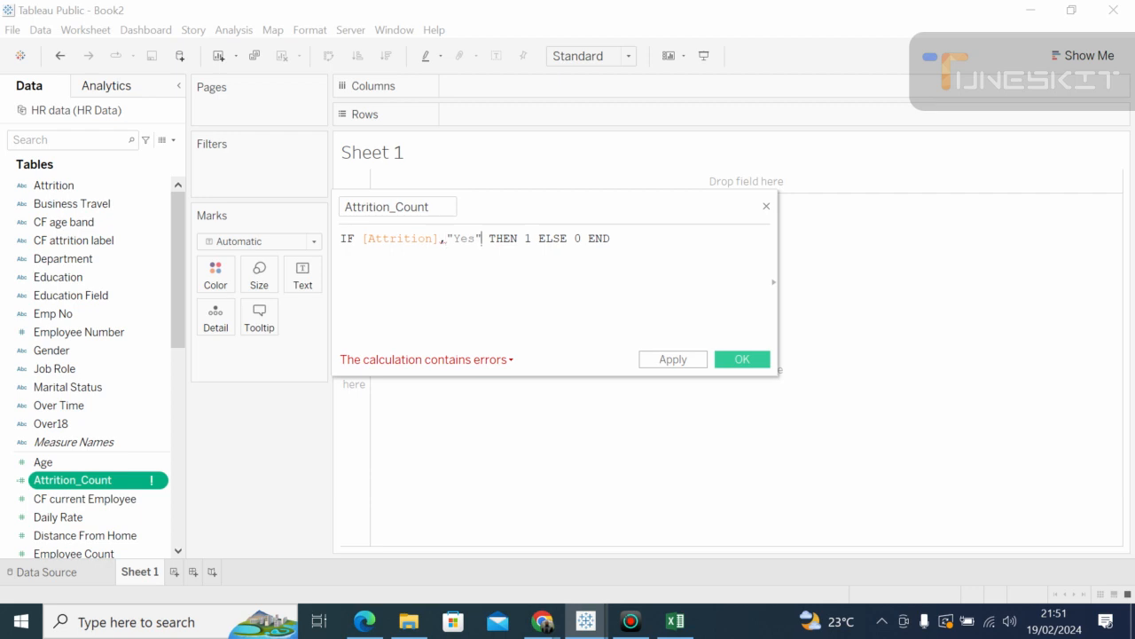
key(BackSpace)
key(BackSpace)
key(BackSpace)
key(BackSpace)
key(BackSpace)
key(BackSpace)
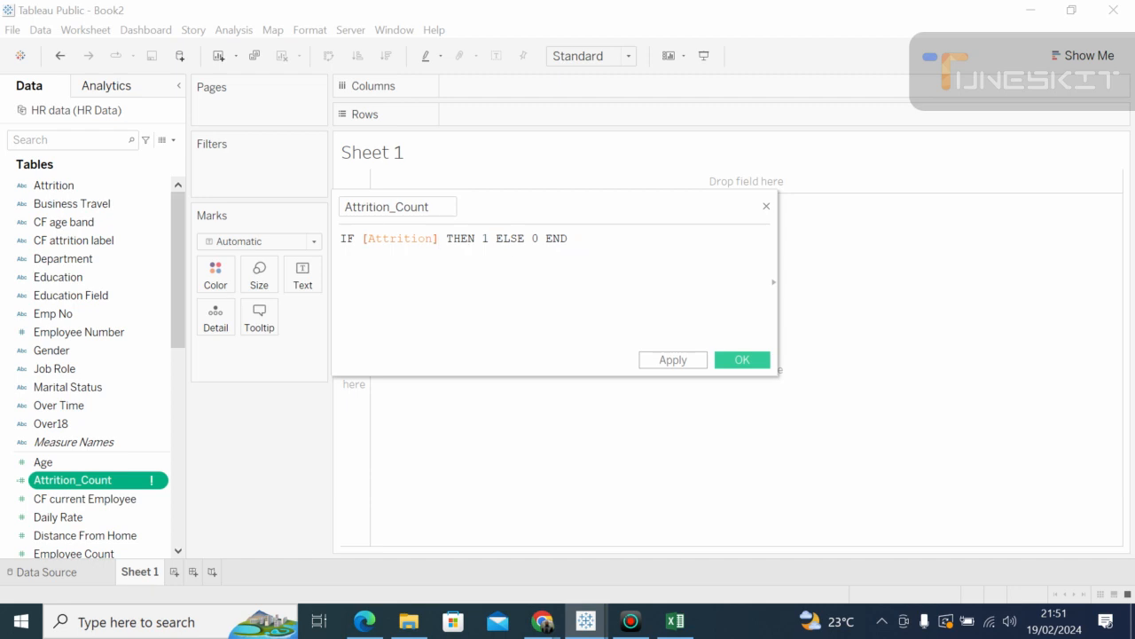
Step: Erase the comma and THEN 1 ELSE 0 END, leaving the formula as just IF [Attrition]
text(,)
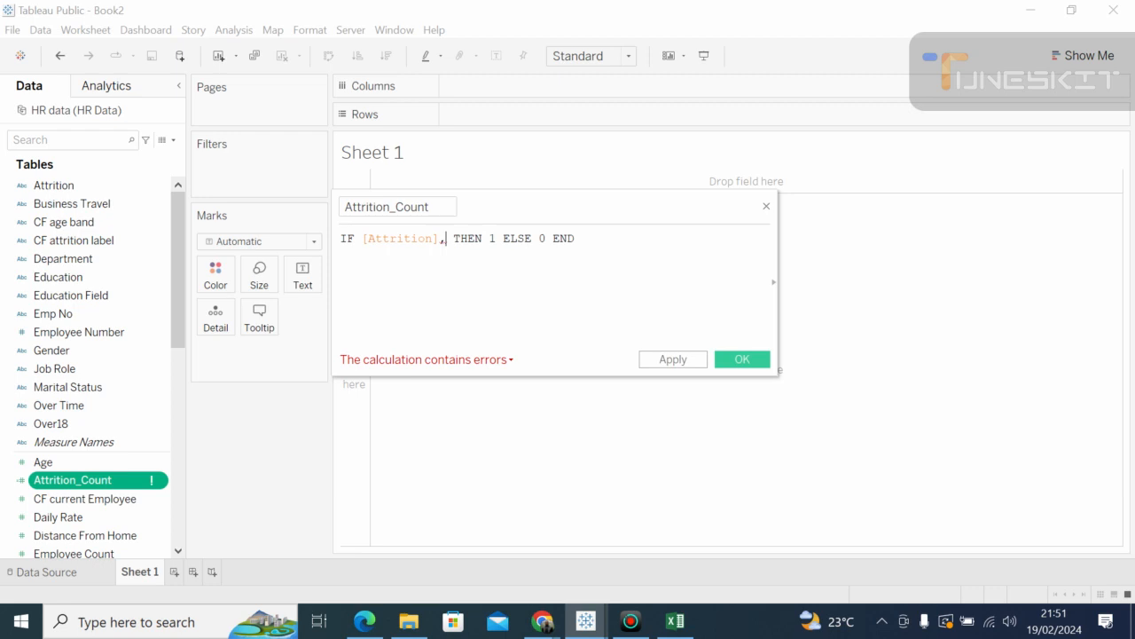
key(BackSpace)
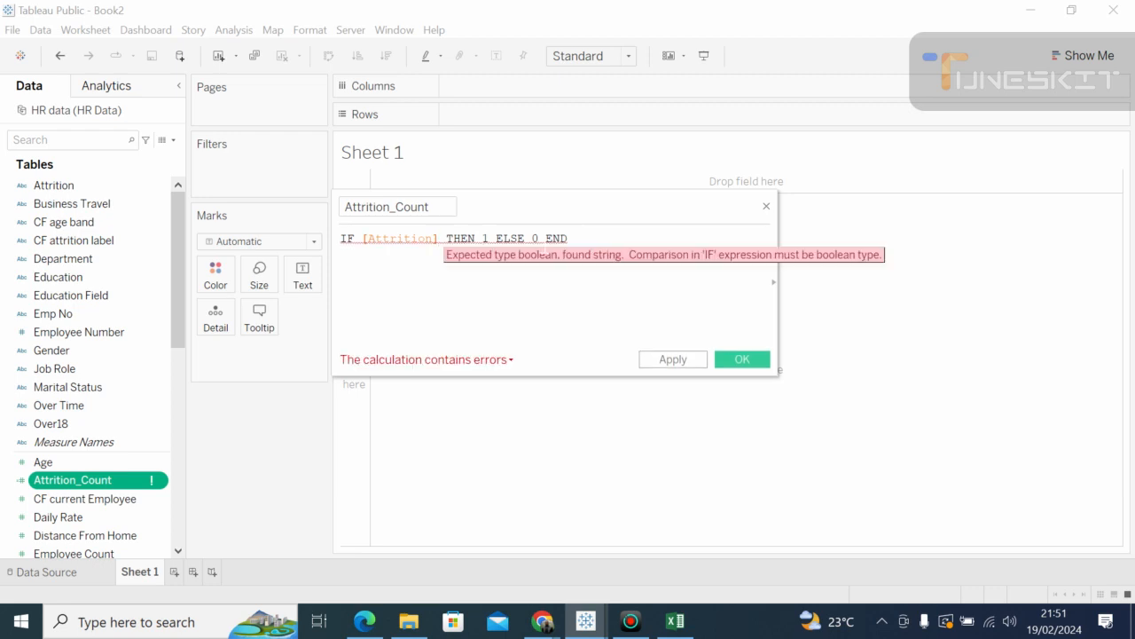
key(BackSpace)
key(BackSpace)
key(BackSpace)
key(BackSpace)
key(BackSpace)
key(BackSpace)
key(BackSpace)
key(BackSpace)
key(BackSpace)
key(BackSpace)
key(BackSpace)
key(BackSpace)
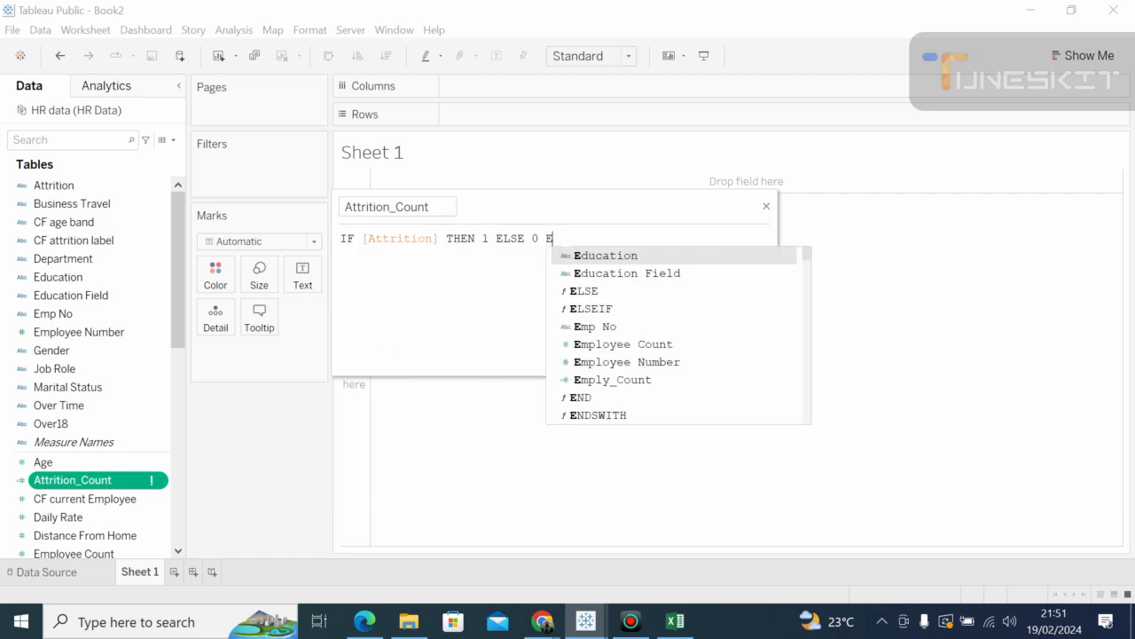
key(BackSpace)
key(BackSpace)
key(BackSpace)
key(BackSpace)
key(BackSpace)
key(BackSpace)
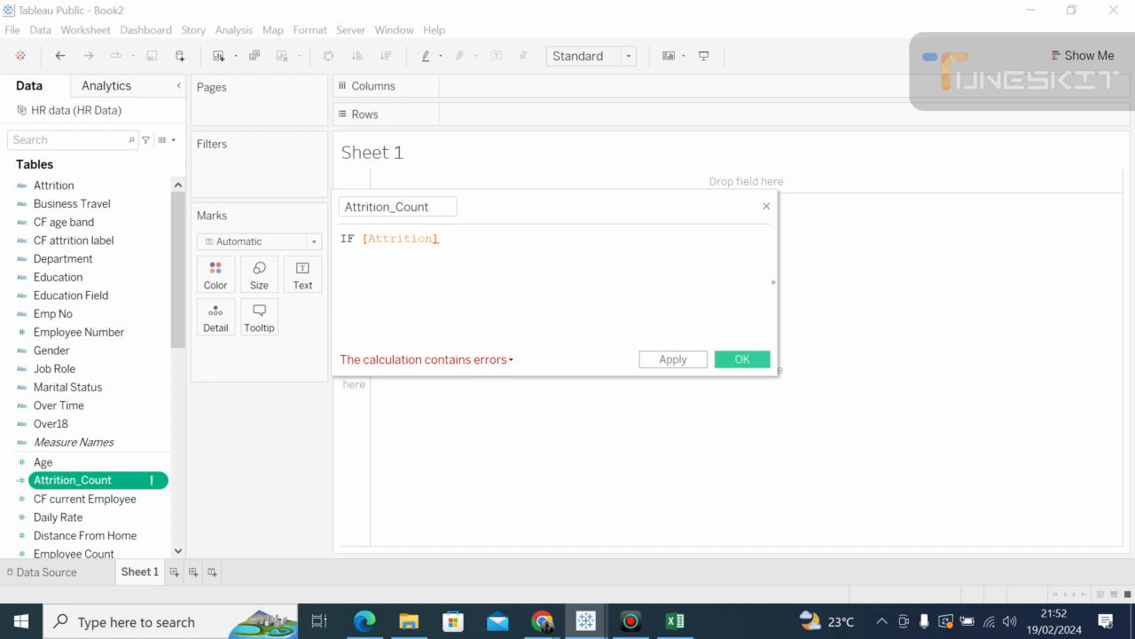
Step: Re-pick the Attrition field from autocomplete and add an equals sign after it
key(BackSpace)
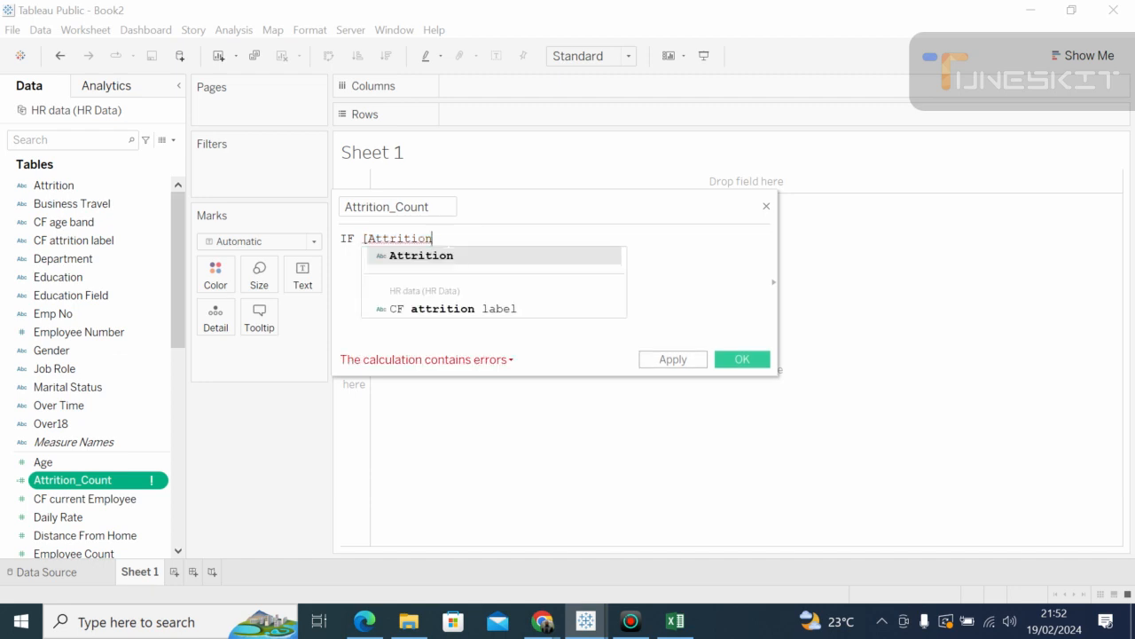
click(440, 258)
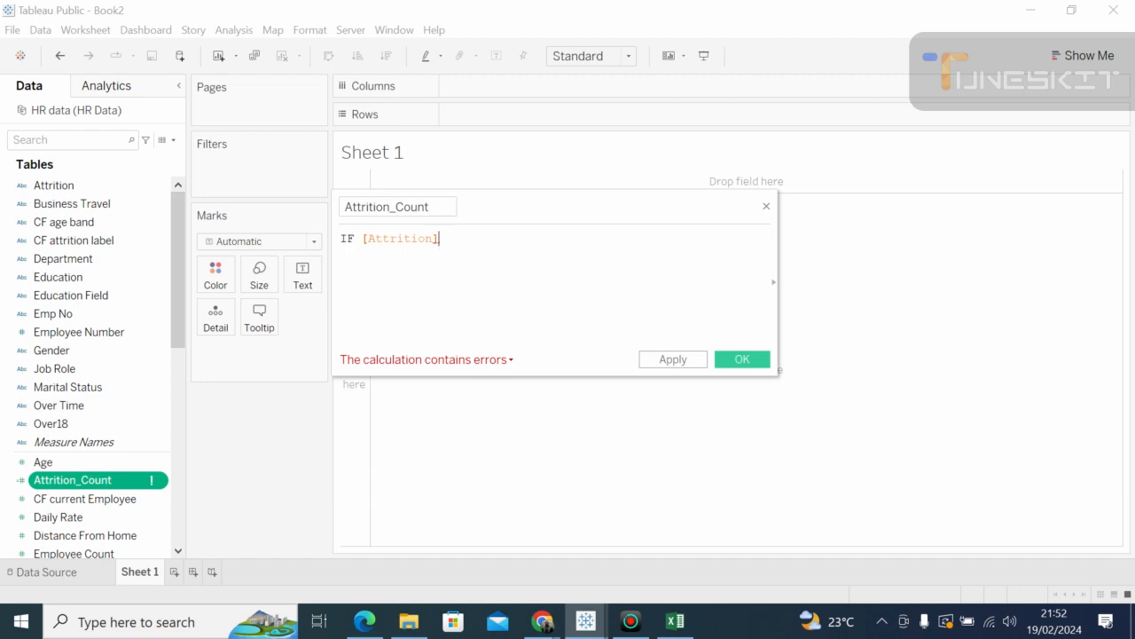
key(BackSpace)
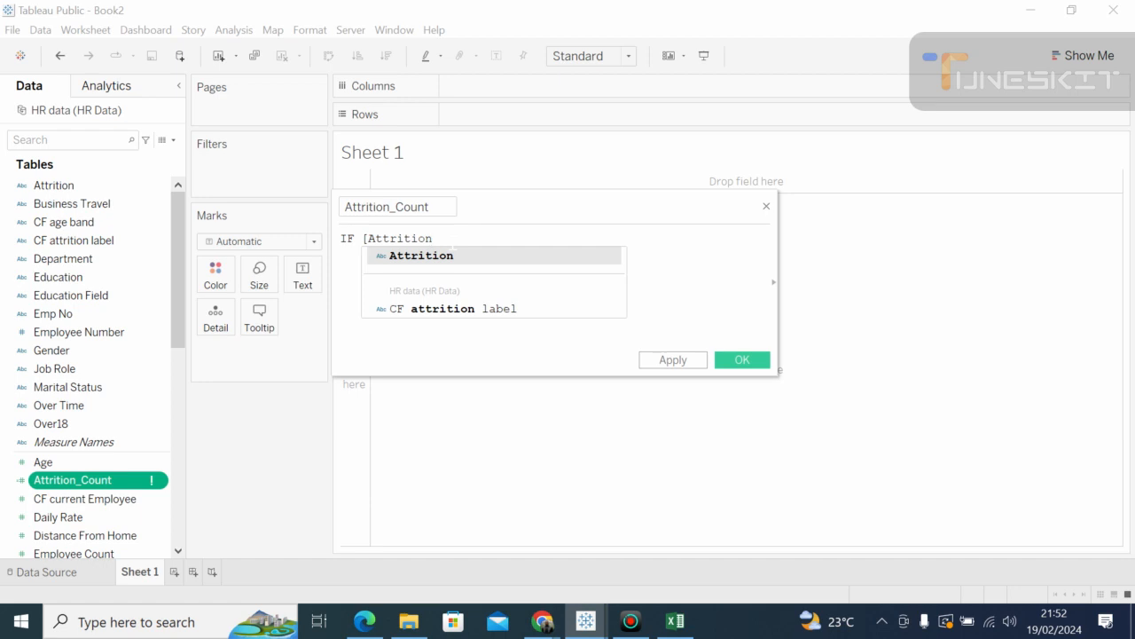
click(439, 257)
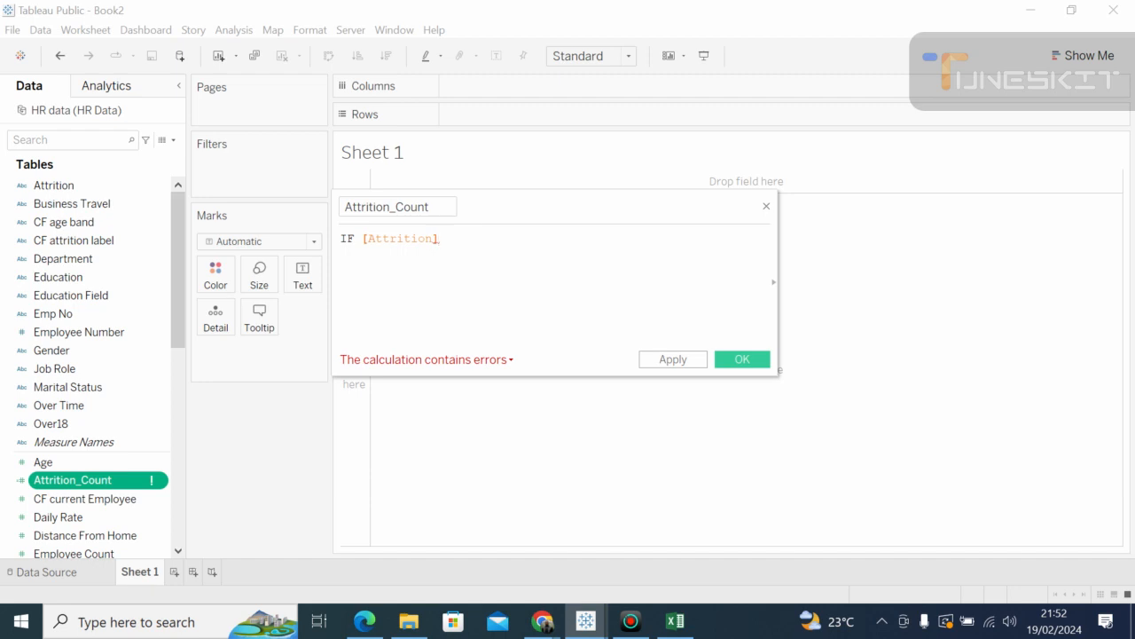
text(=')
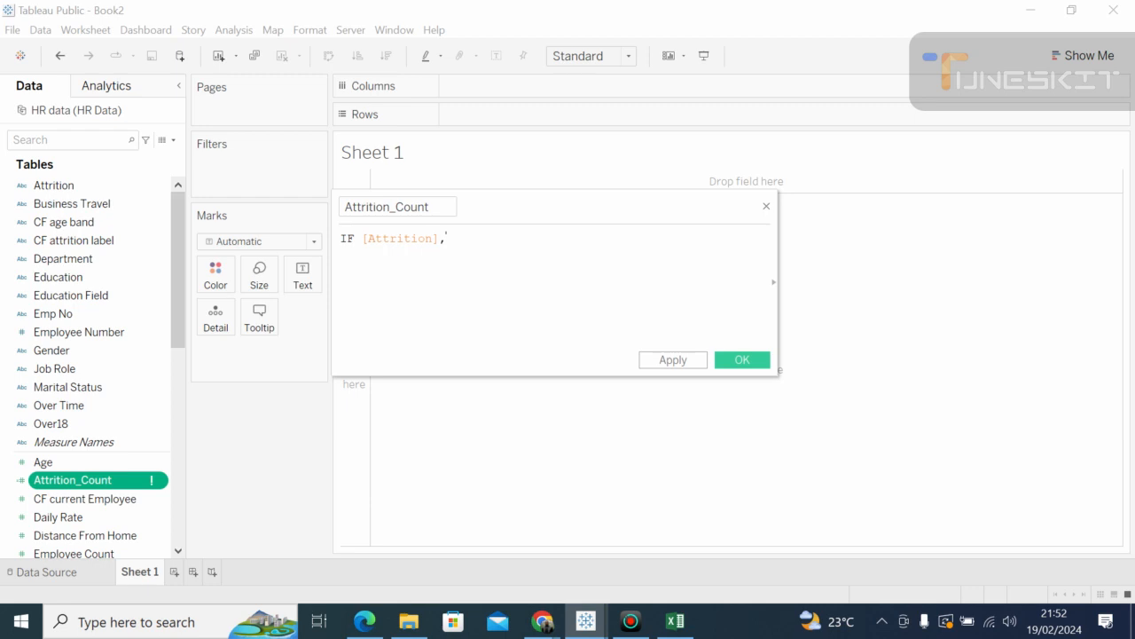
key(BackSpace)
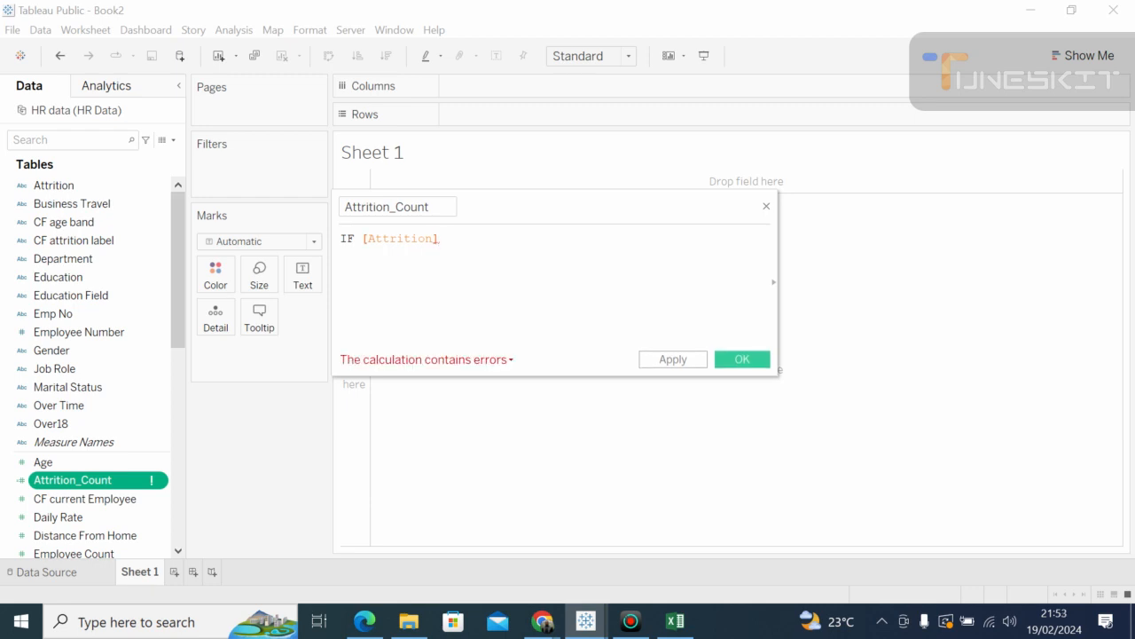
text(=')
Step: Complete the formula with ="Yes" THEN 1 ELSE 0 END, then apply and save the calculation
text(")
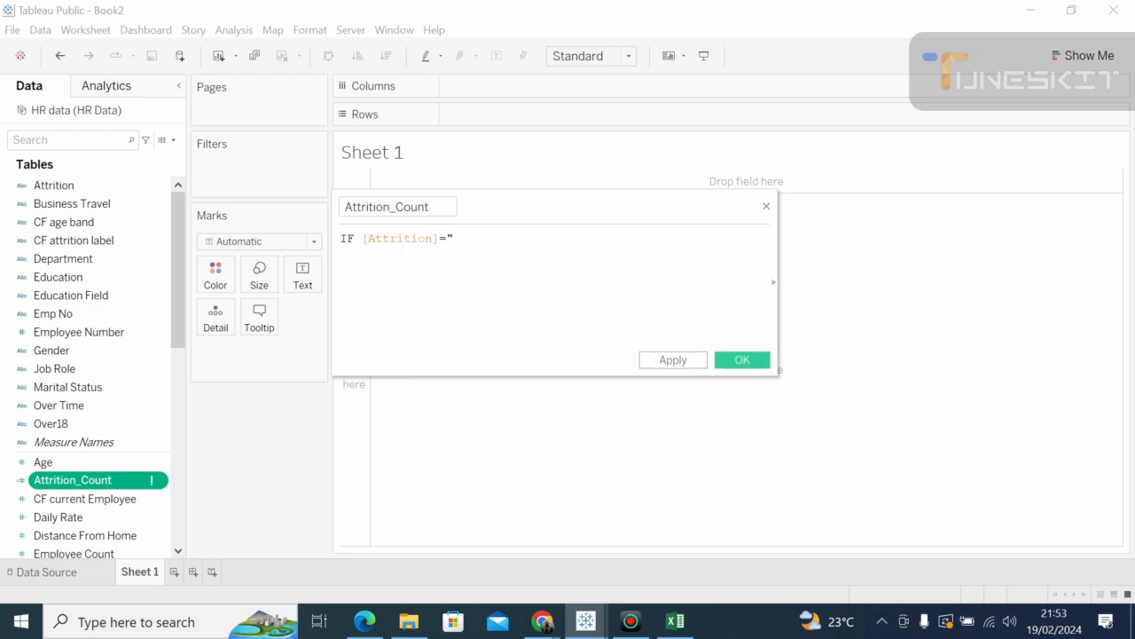
text(Yes" the)
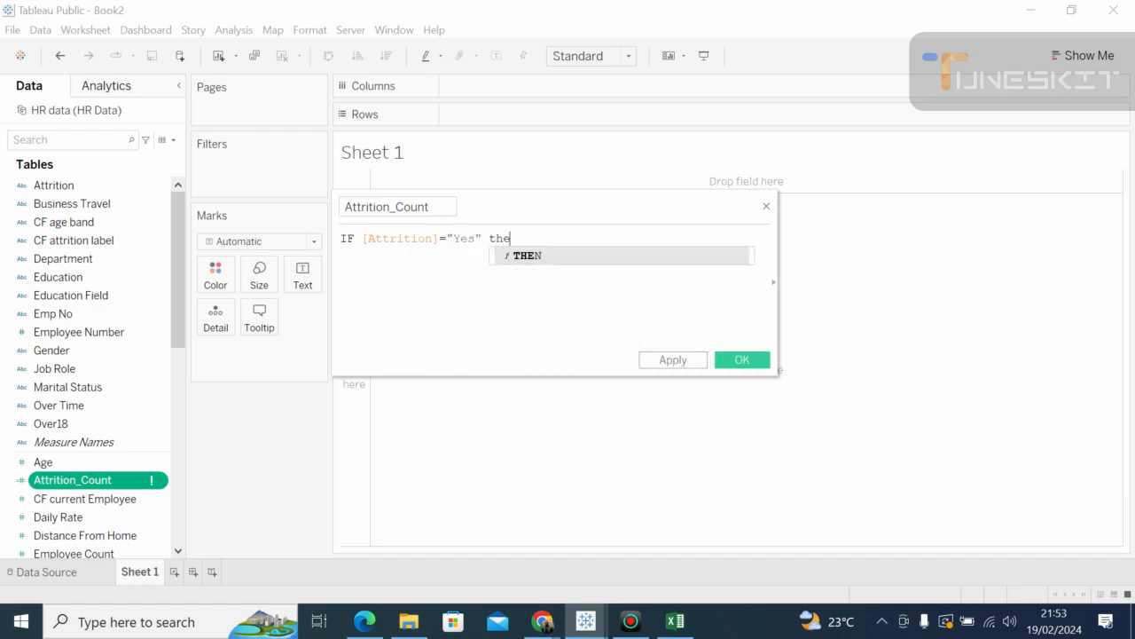
key(Return)
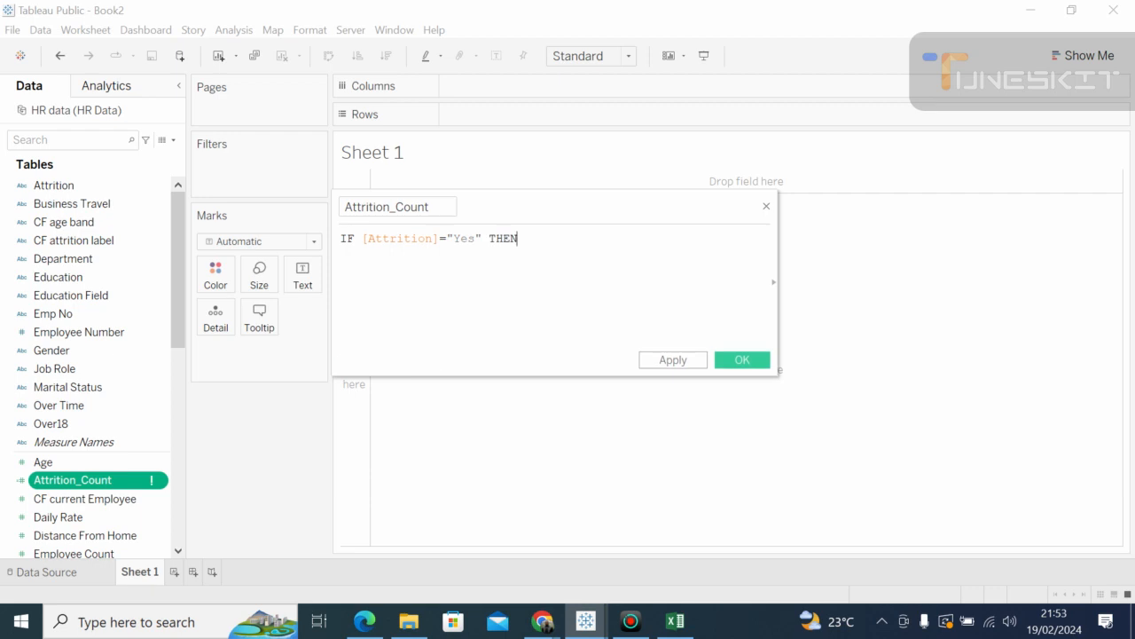
text(1 e)
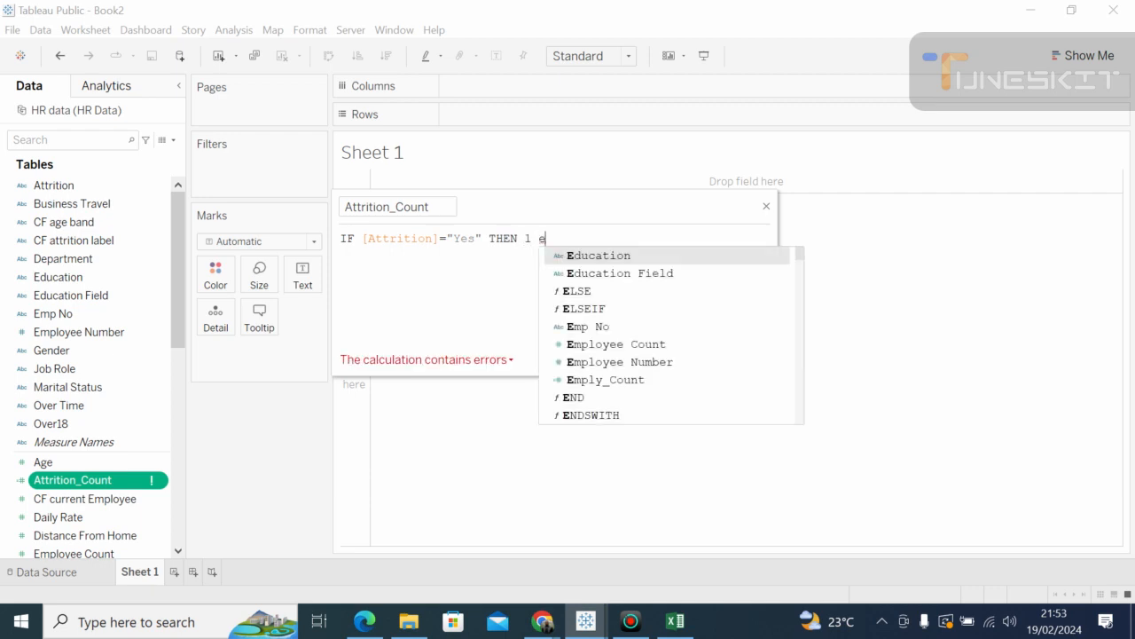
text(lse)
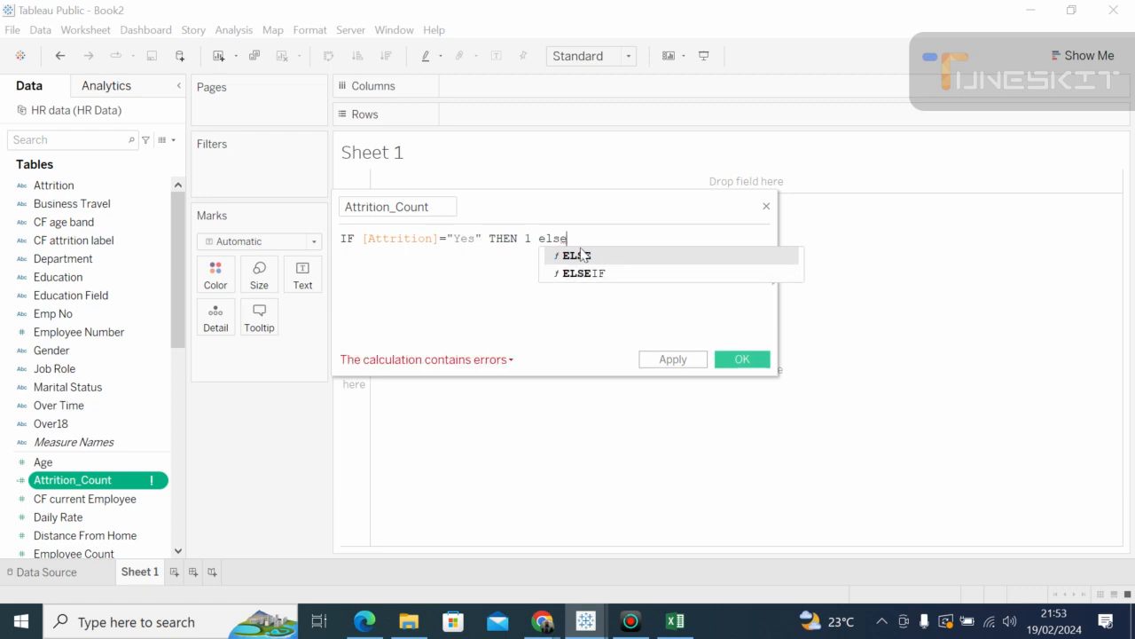
key(Return)
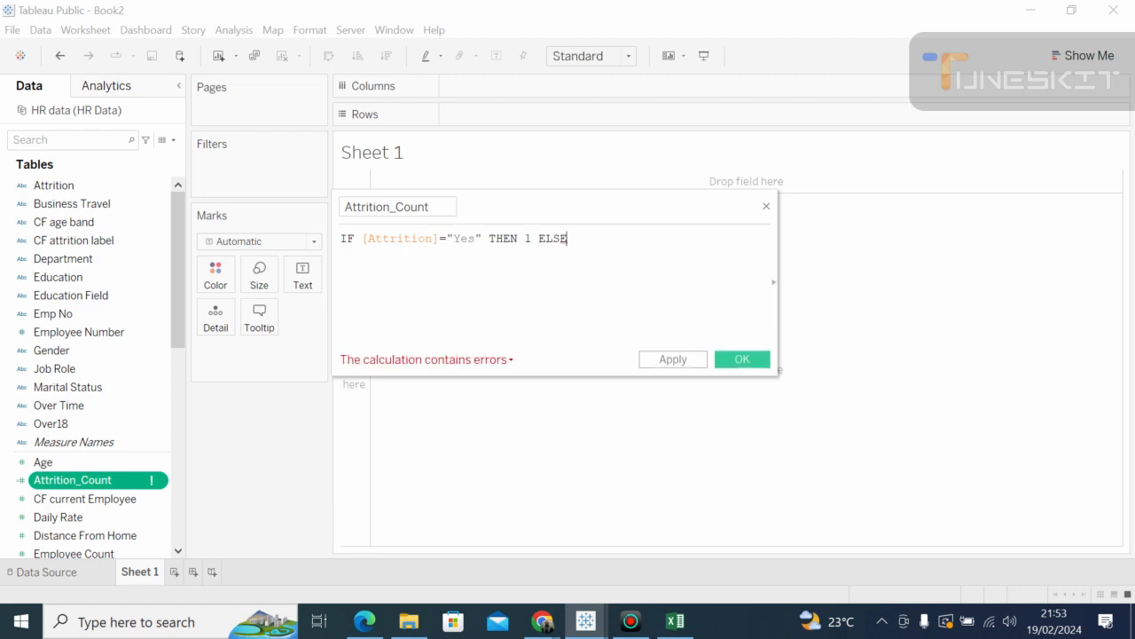
text(0)
text())
key(BackSpace)
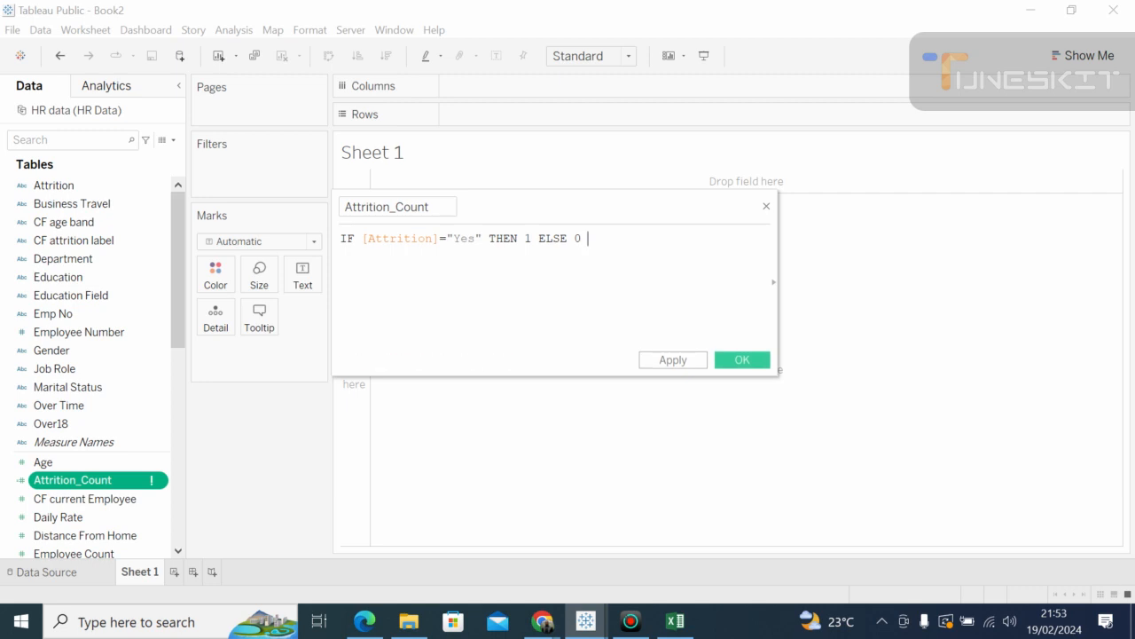
text(e)
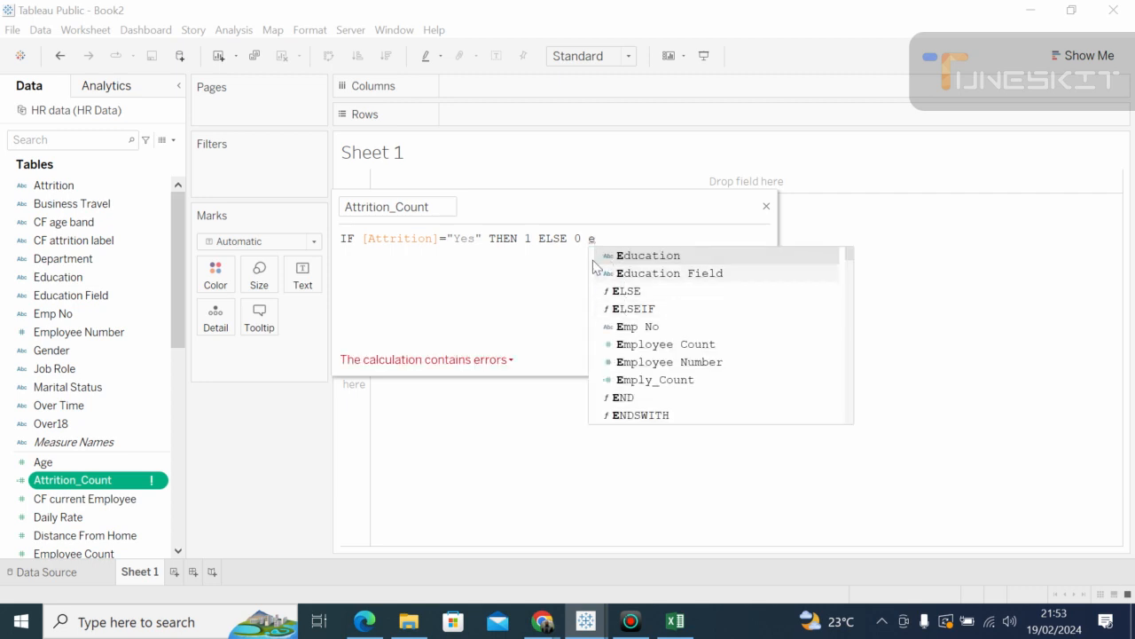
text(nd)
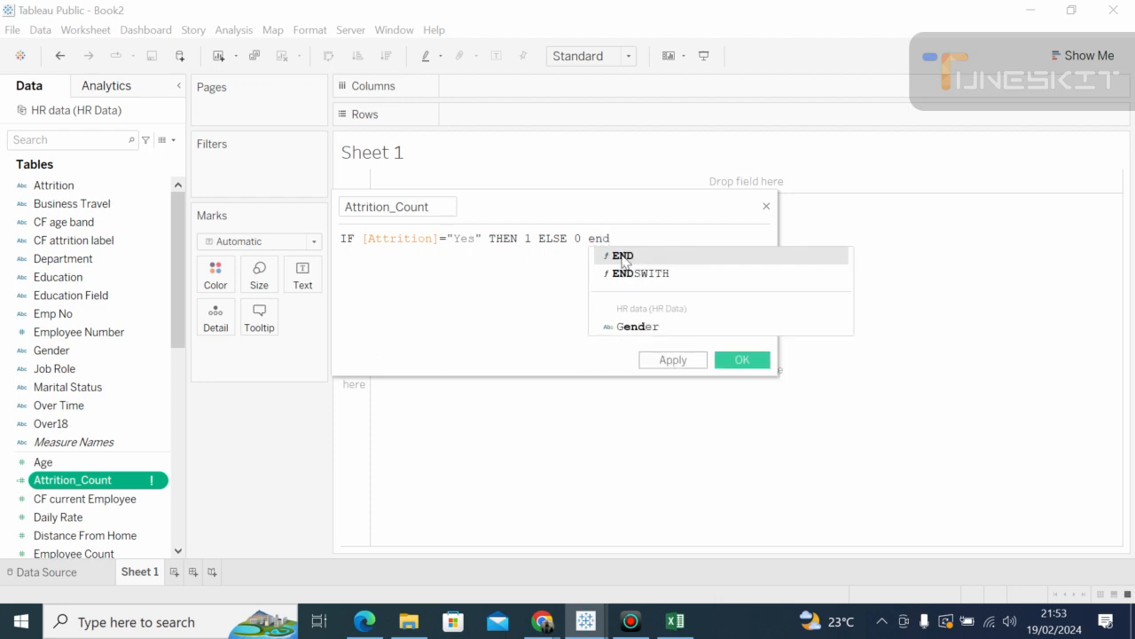
key(Return)
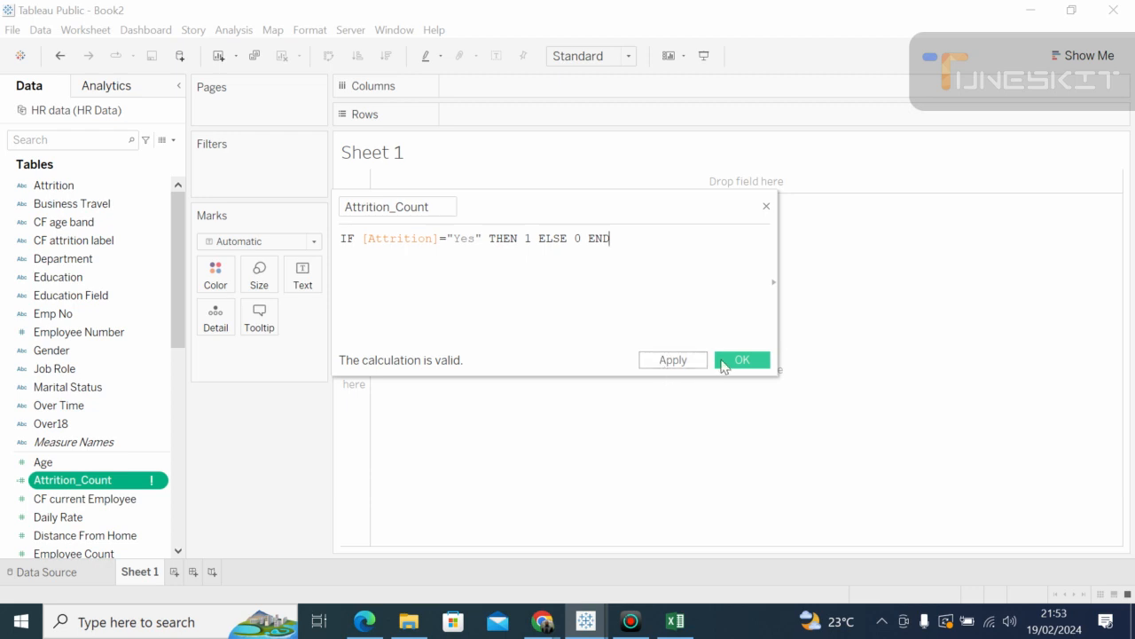
click(694, 361)
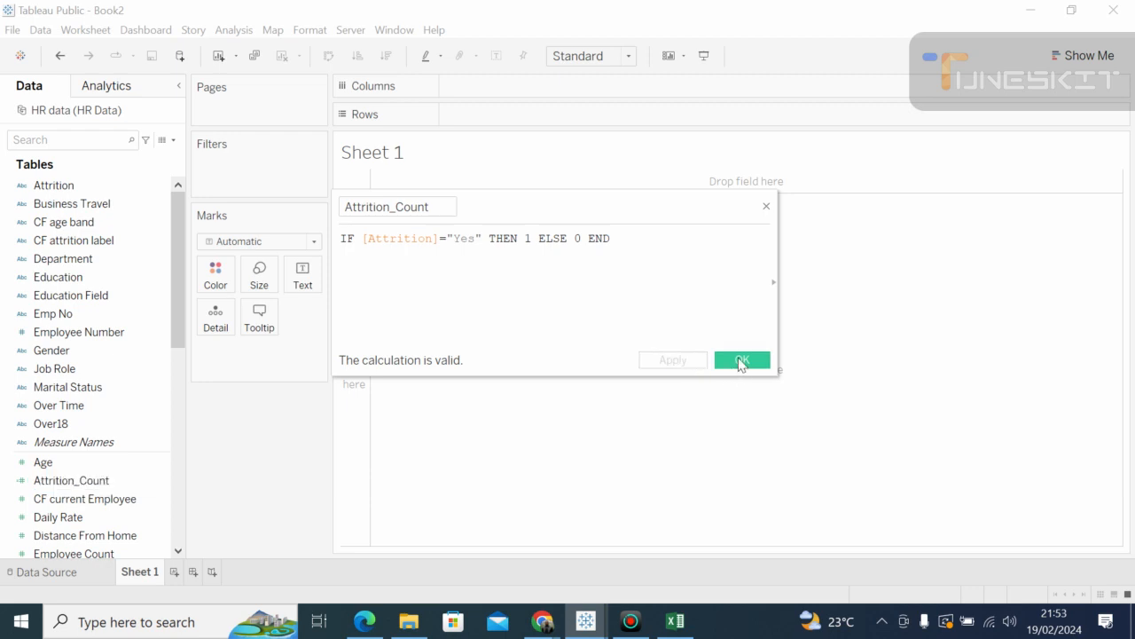
click(740, 360)
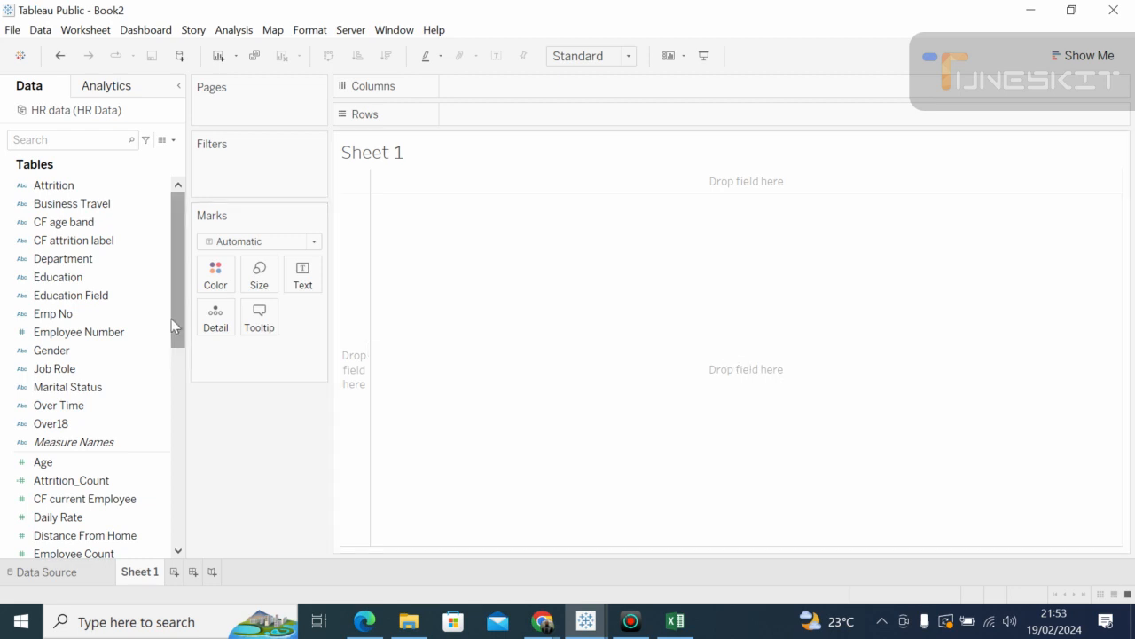
Step: Drag Attrition_Count onto the empty Sheet 1 view, which shows a total of 237
drag(171, 326, 168, 260)
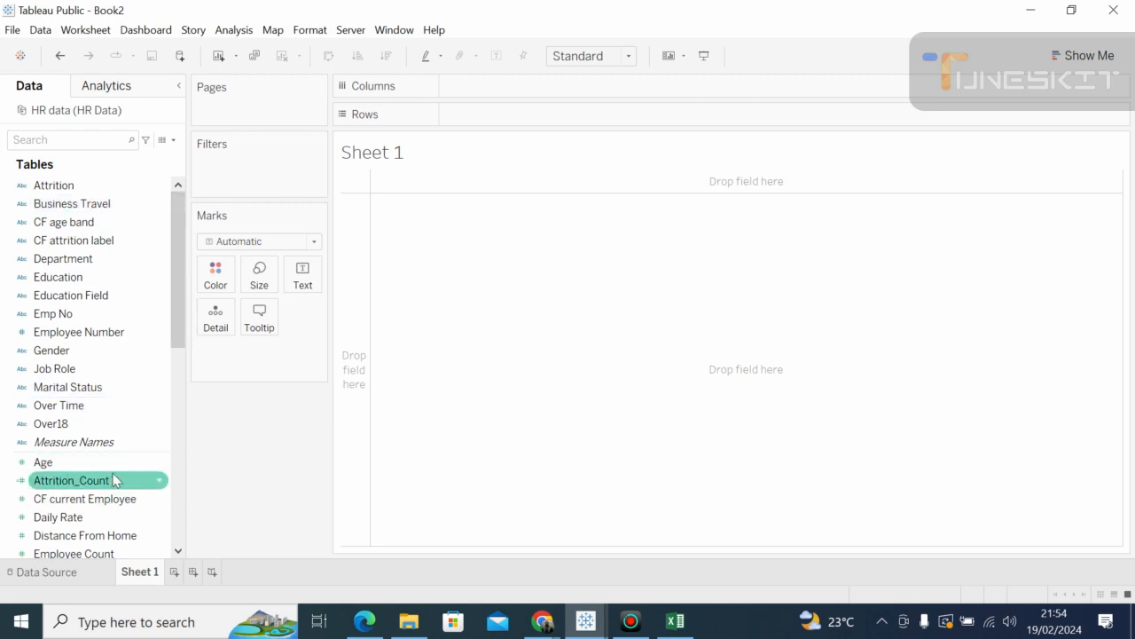
drag(113, 480, 513, 259)
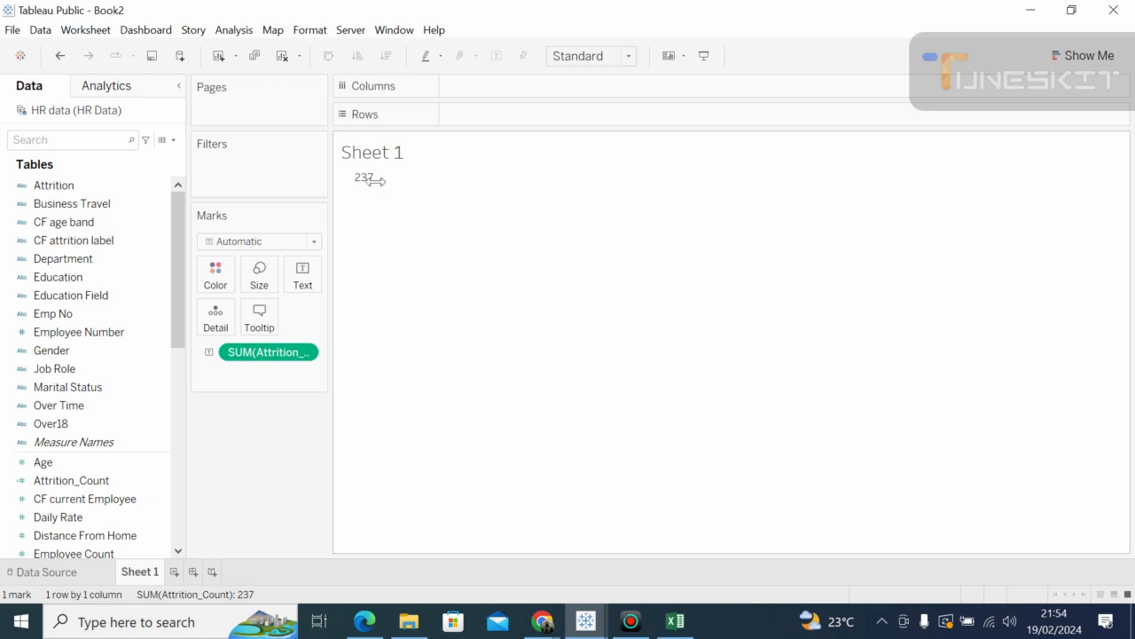
click(367, 183)
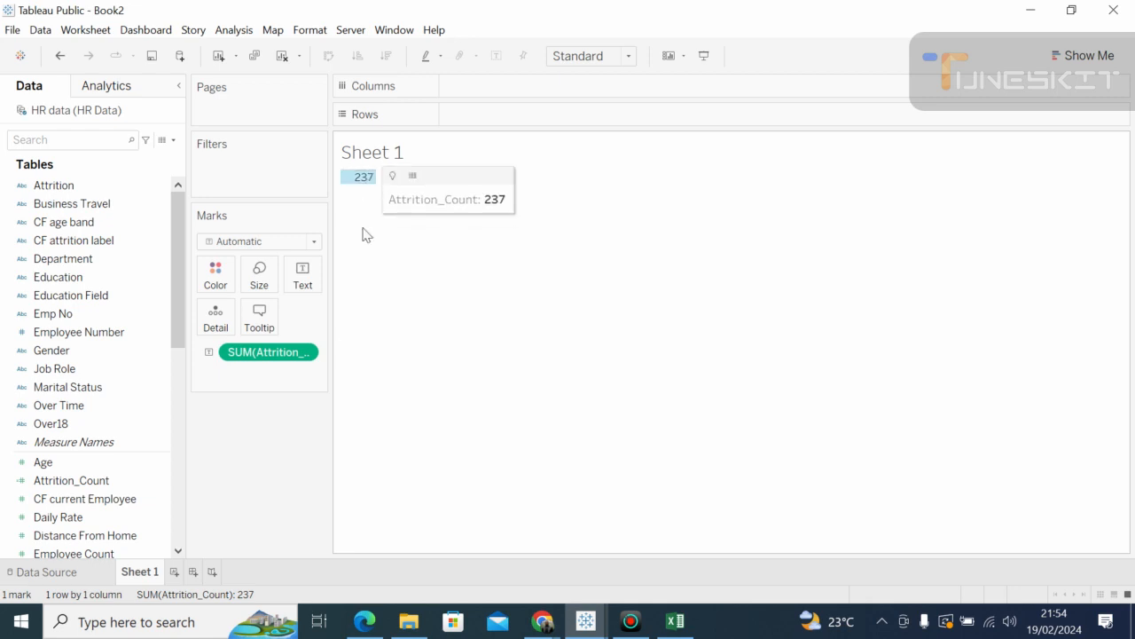
mouse_move(370, 186)
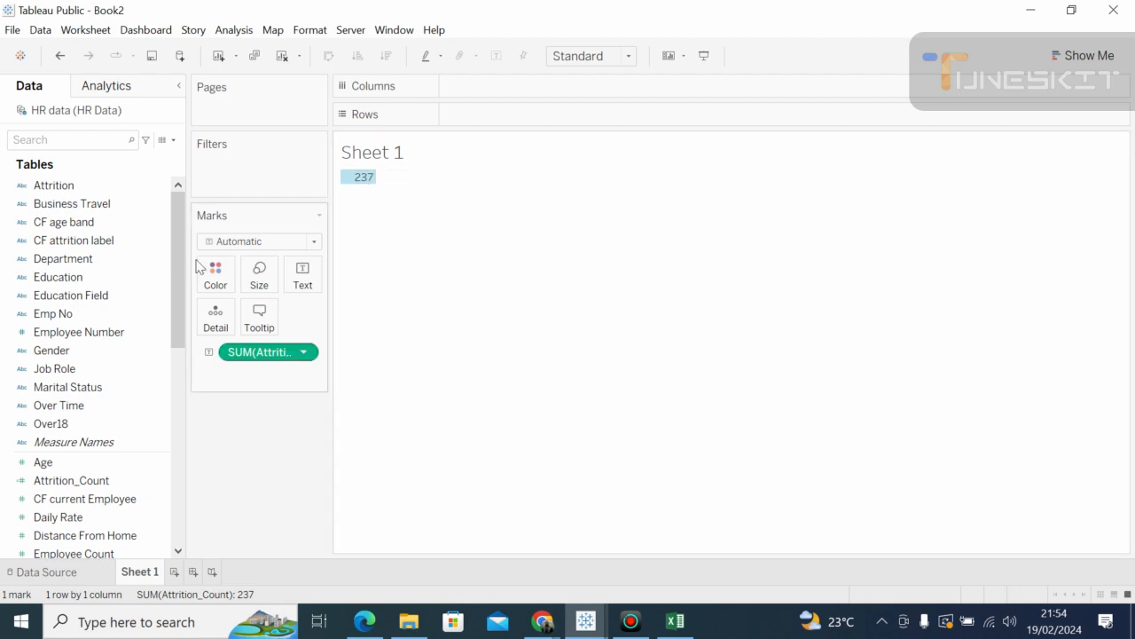
Step: Search the Data pane for 'employee', inspect Employee Count, then switch to the data source page
drag(180, 247, 163, 308)
scroll(165, 275, up, 10)
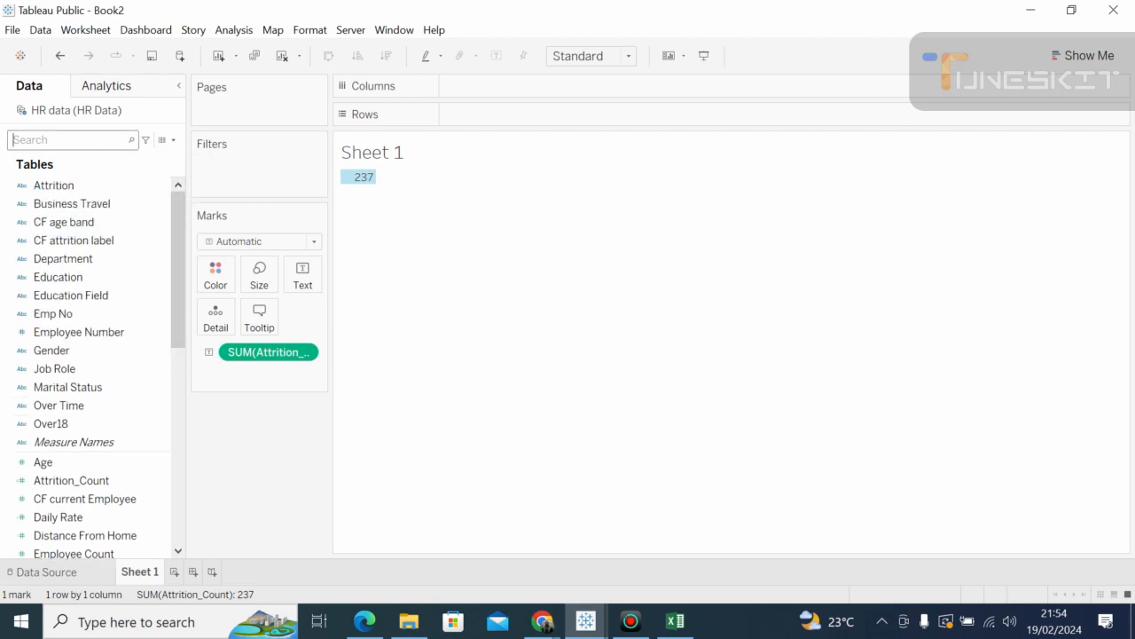
text(em)
text(ployee)
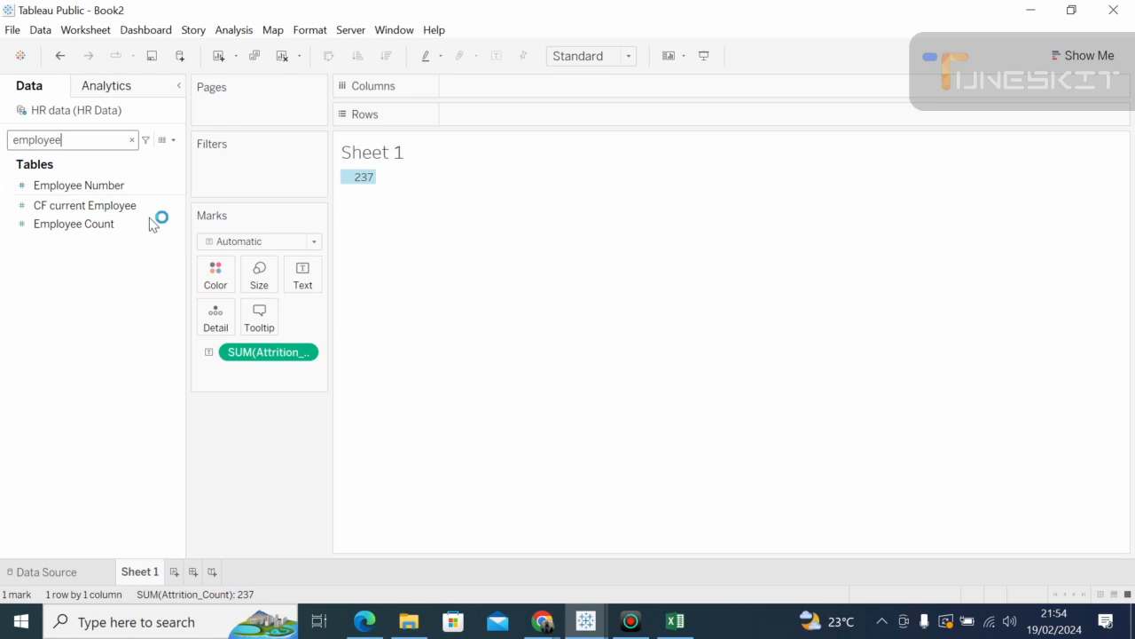
drag(122, 232, 498, 266)
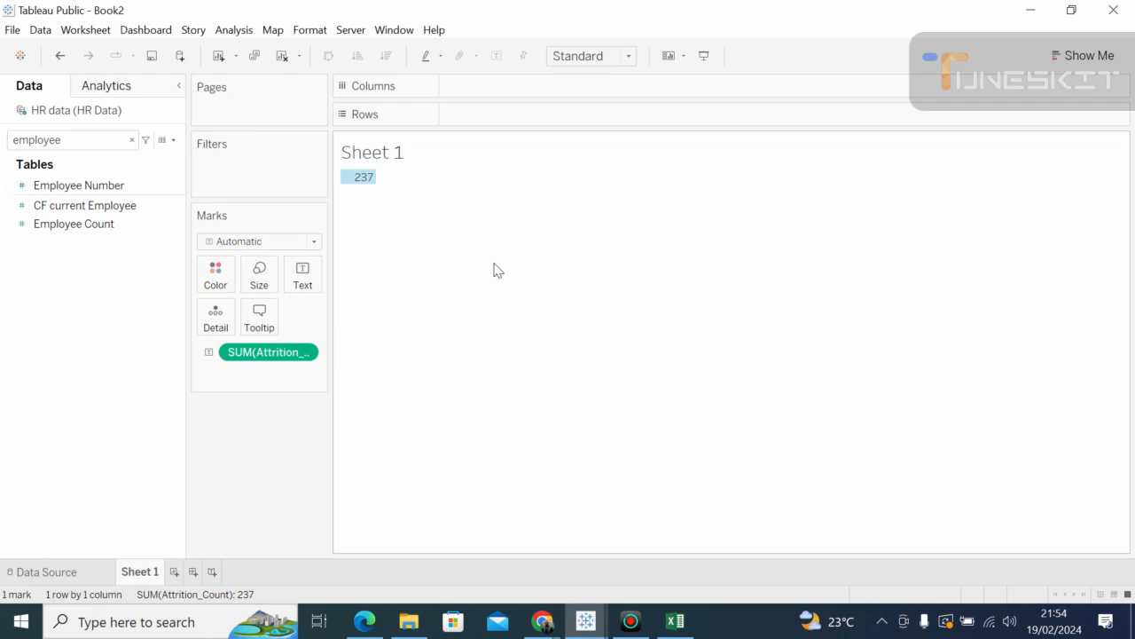
click(127, 206)
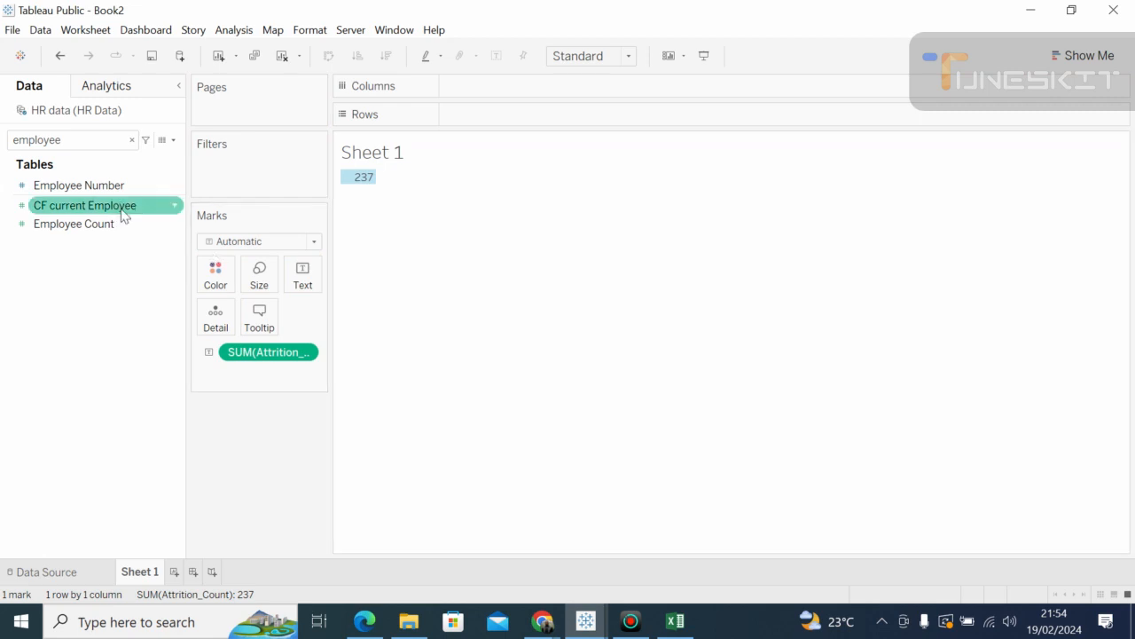
click(104, 188)
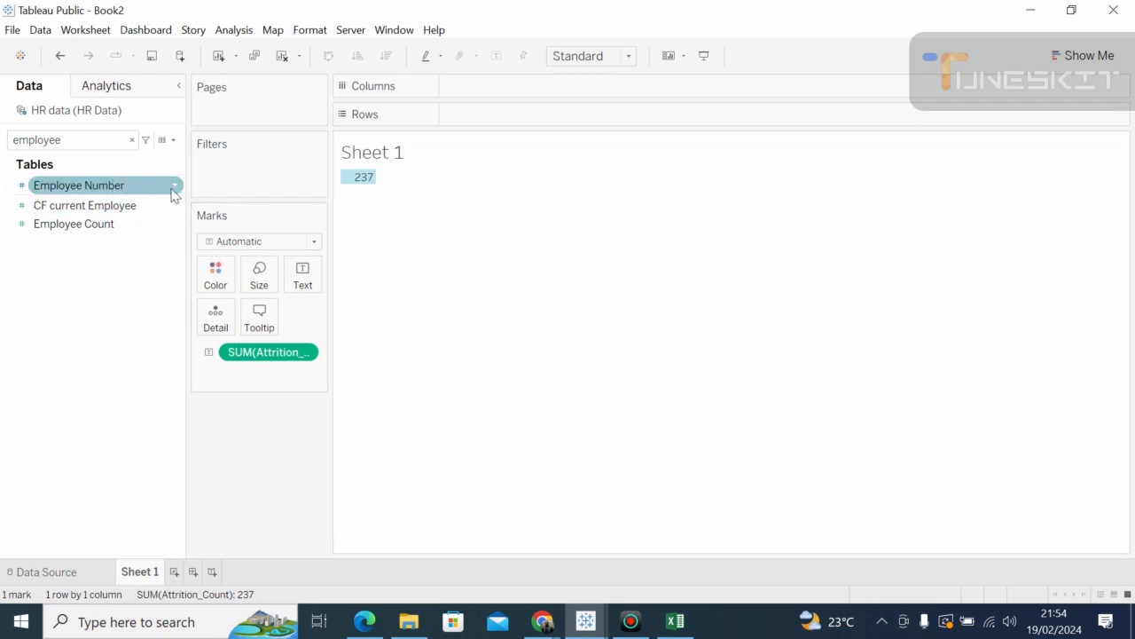
click(122, 224)
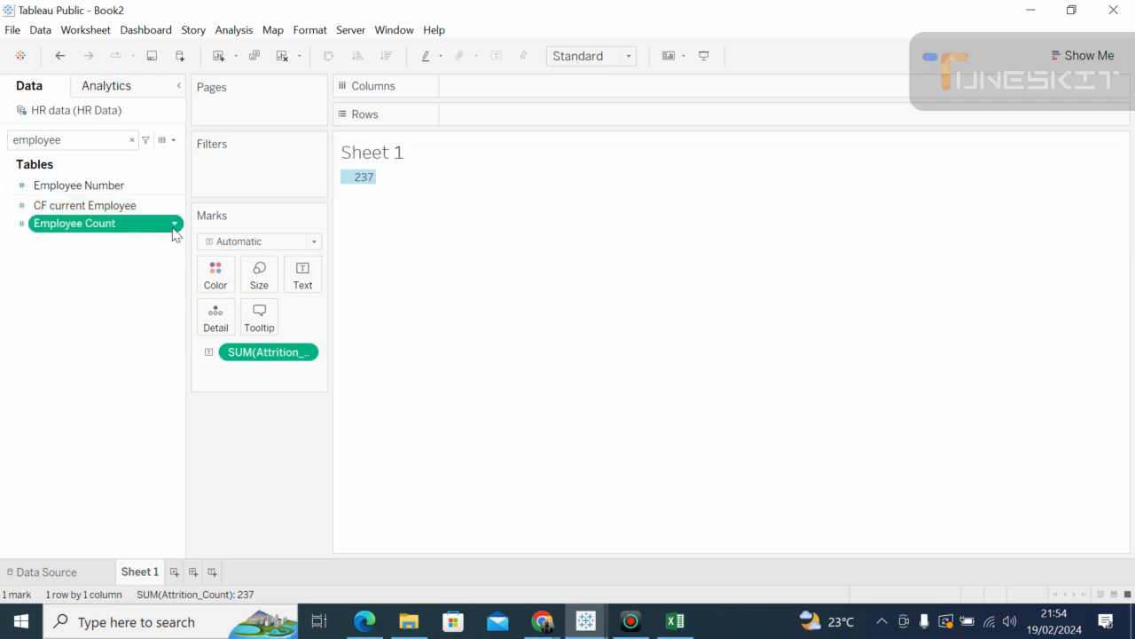
click(175, 225)
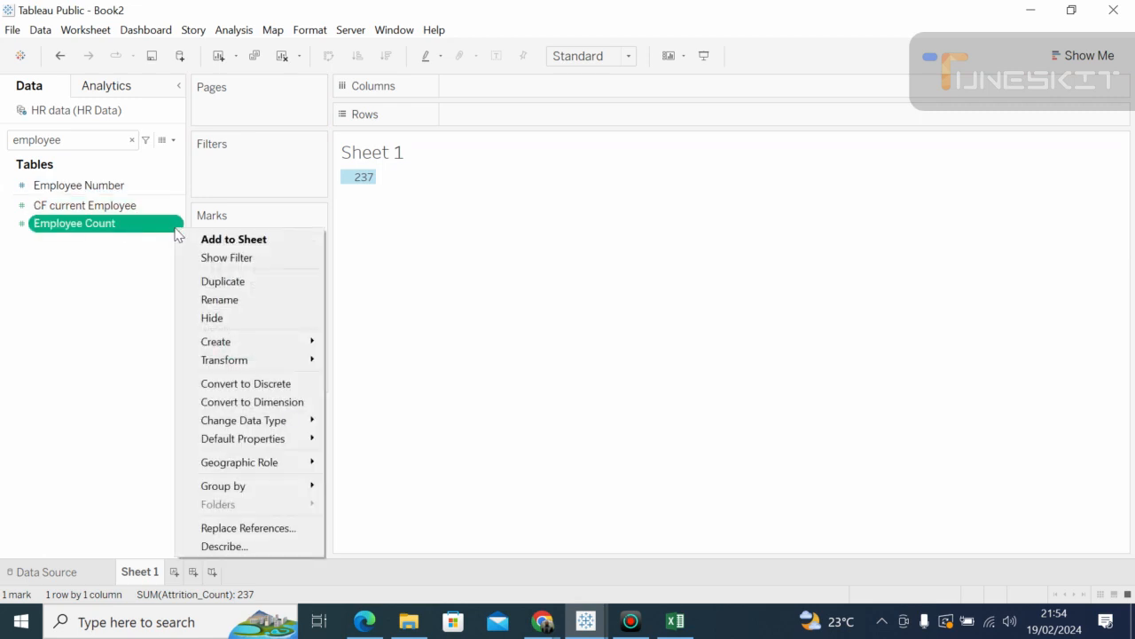
click(111, 293)
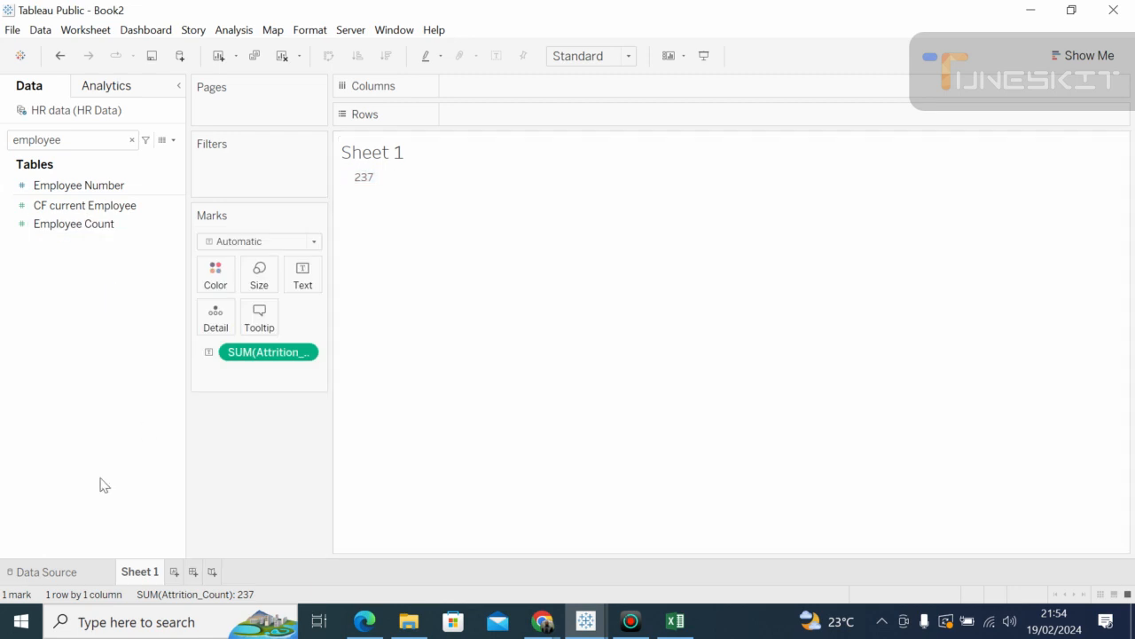
click(47, 572)
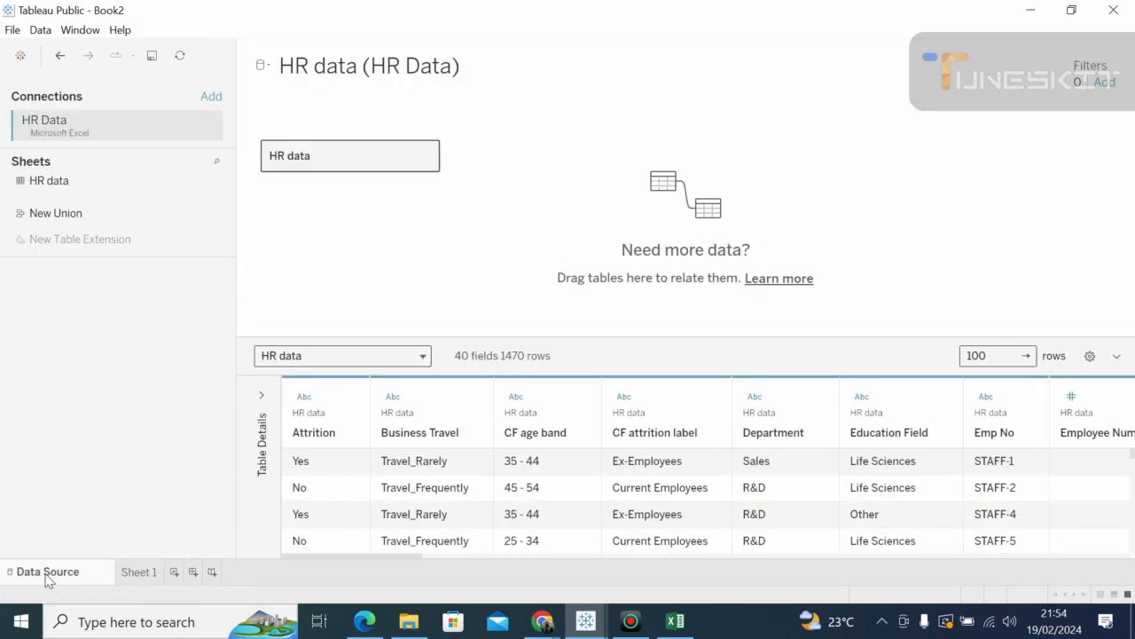
Step: Back on Sheet 1, clear the 'employee' search and browse the full field list
double_click(139, 573)
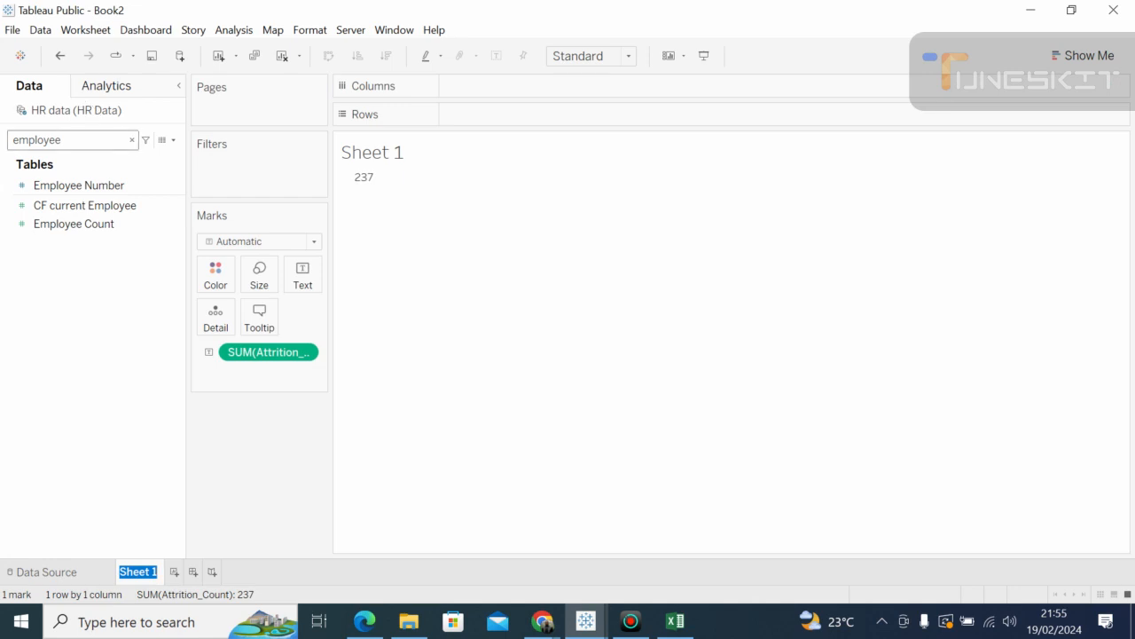
click(132, 140)
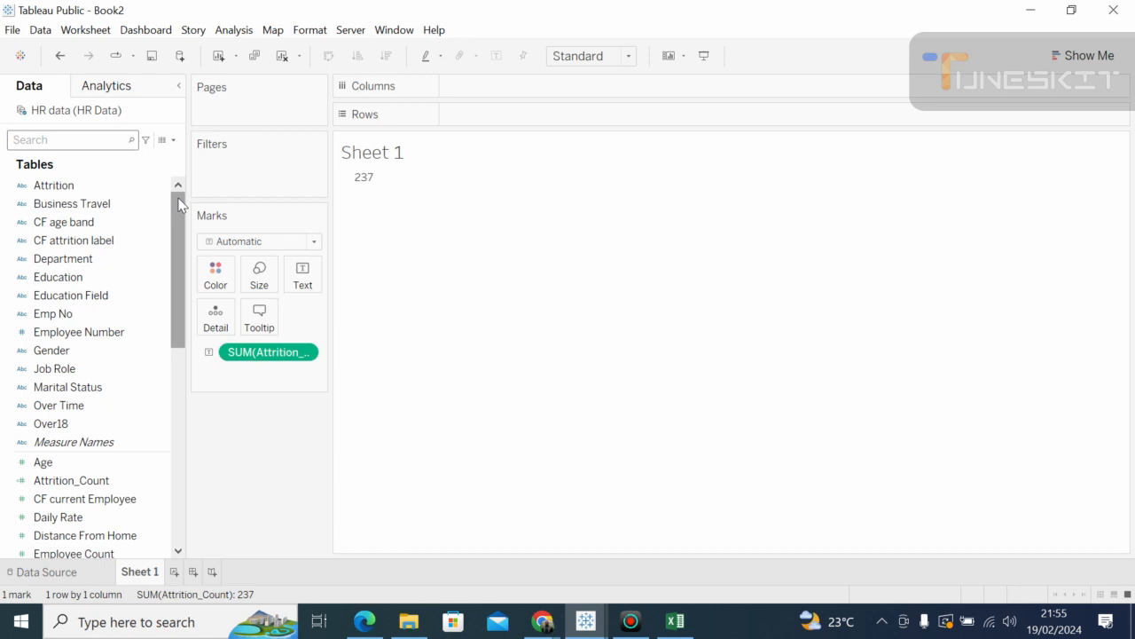
mouse_move(180, 203)
mouse_down()
mouse_move(177, 234)
mouse_move(174, 190)
mouse_up()
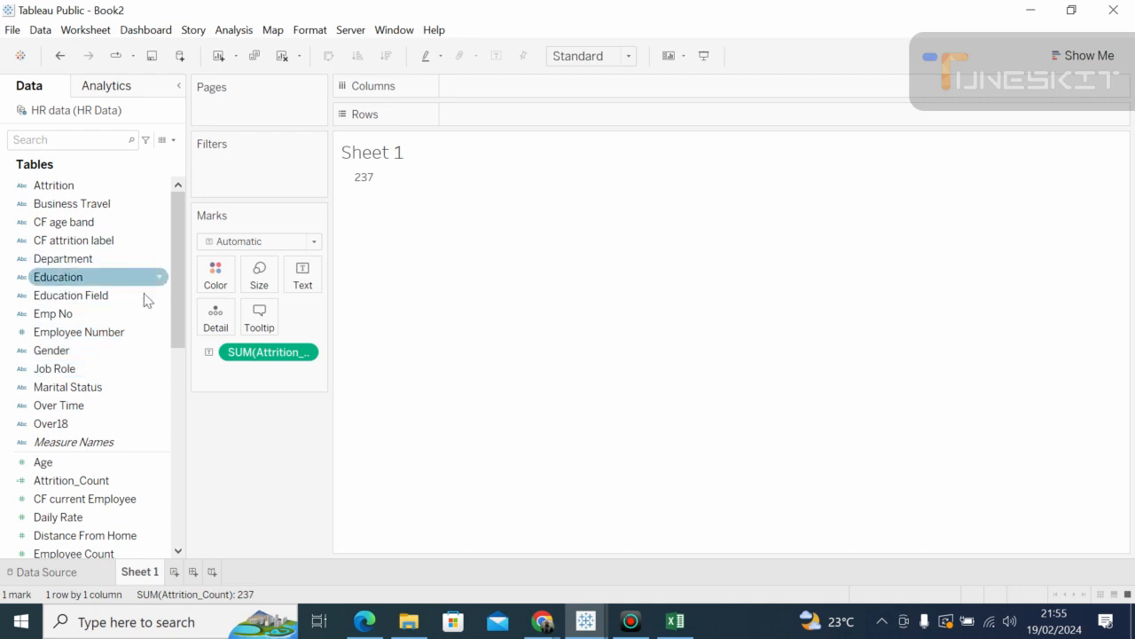
drag(182, 229, 164, 210)
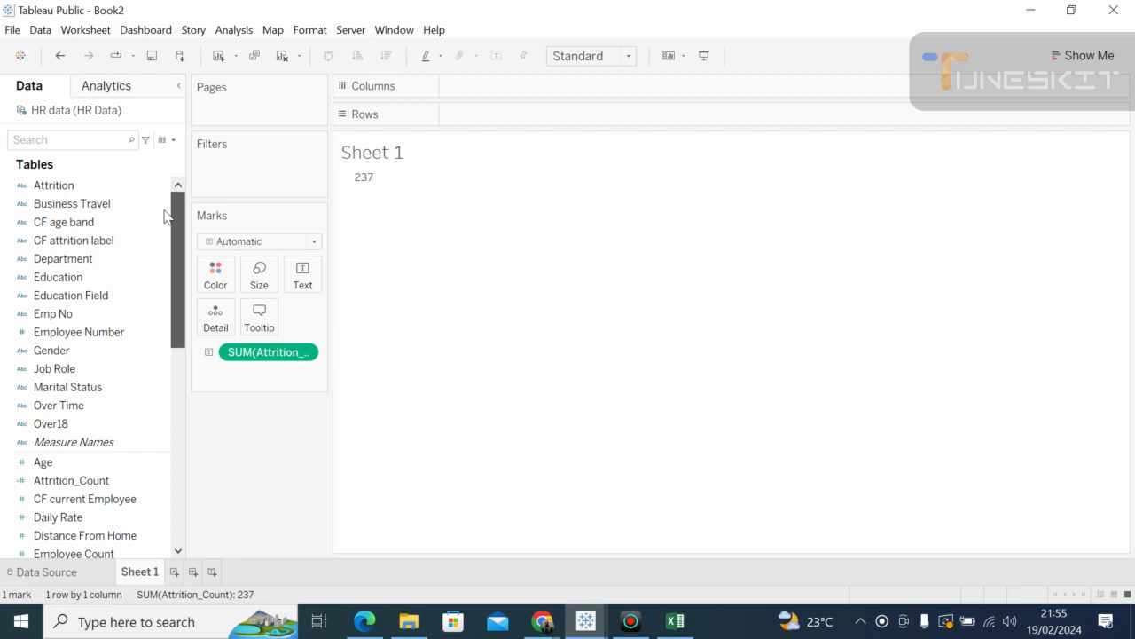
scroll(168, 263, down, 2)
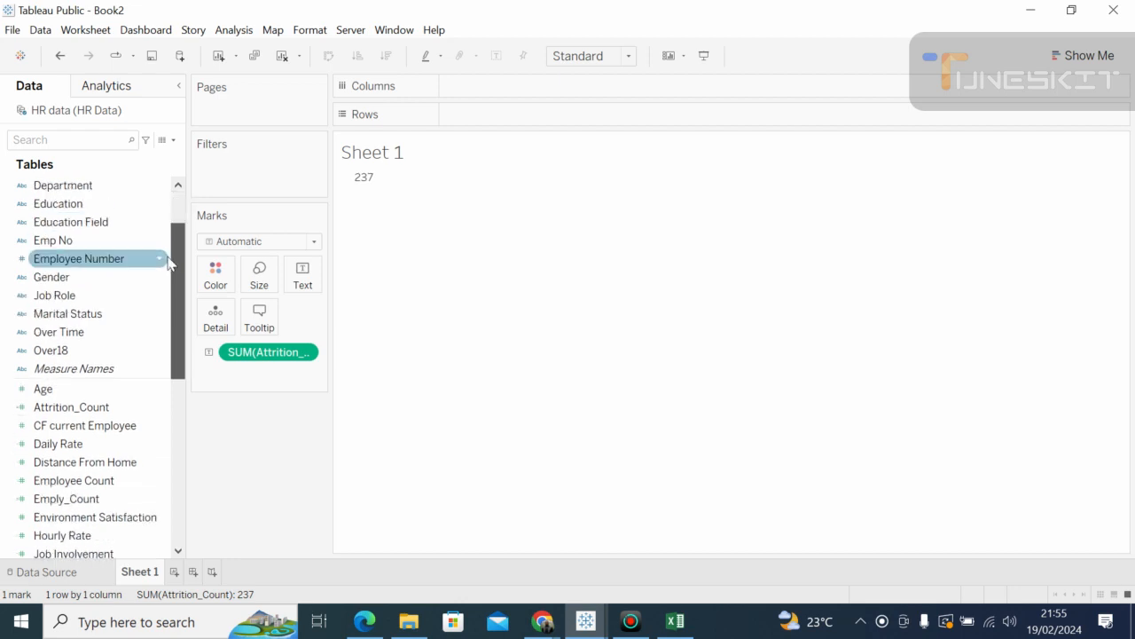
scroll(168, 257, up, 2)
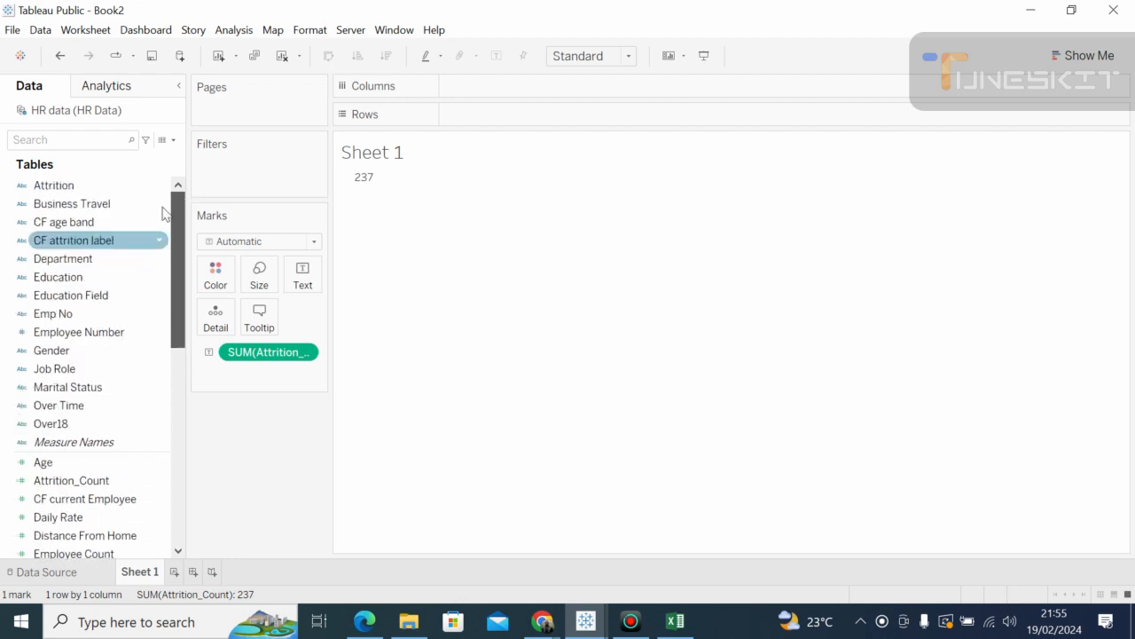
Step: Scroll the data source preview right to the Employee Count and Attrition_Count columns, then return to Sheet 1
click(58, 572)
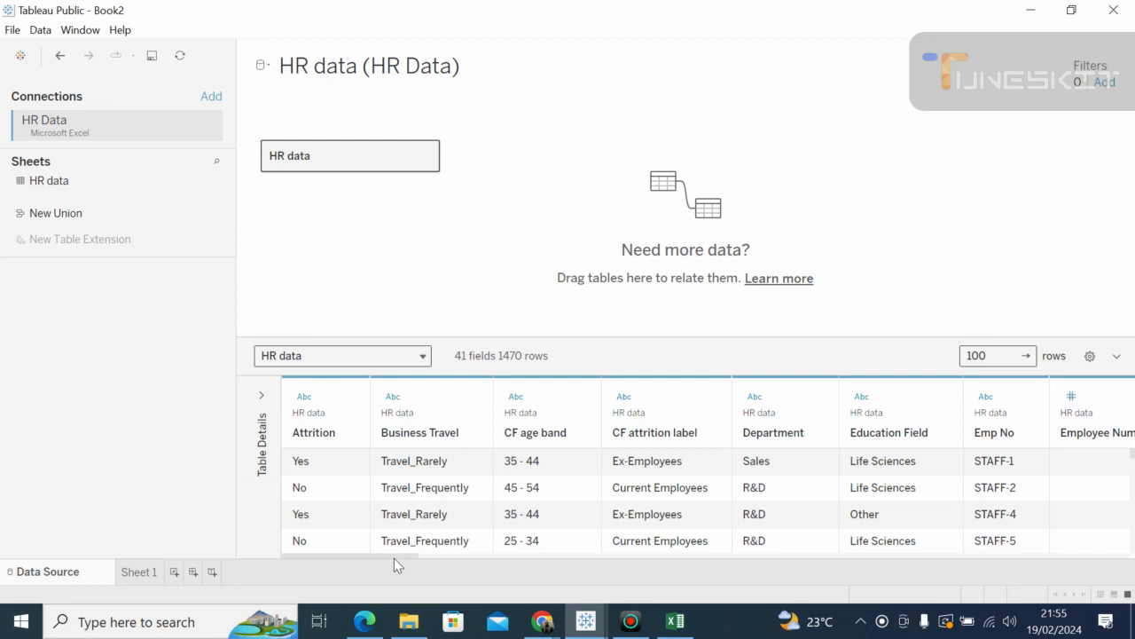
drag(394, 554, 330, 541)
drag(384, 557, 658, 563)
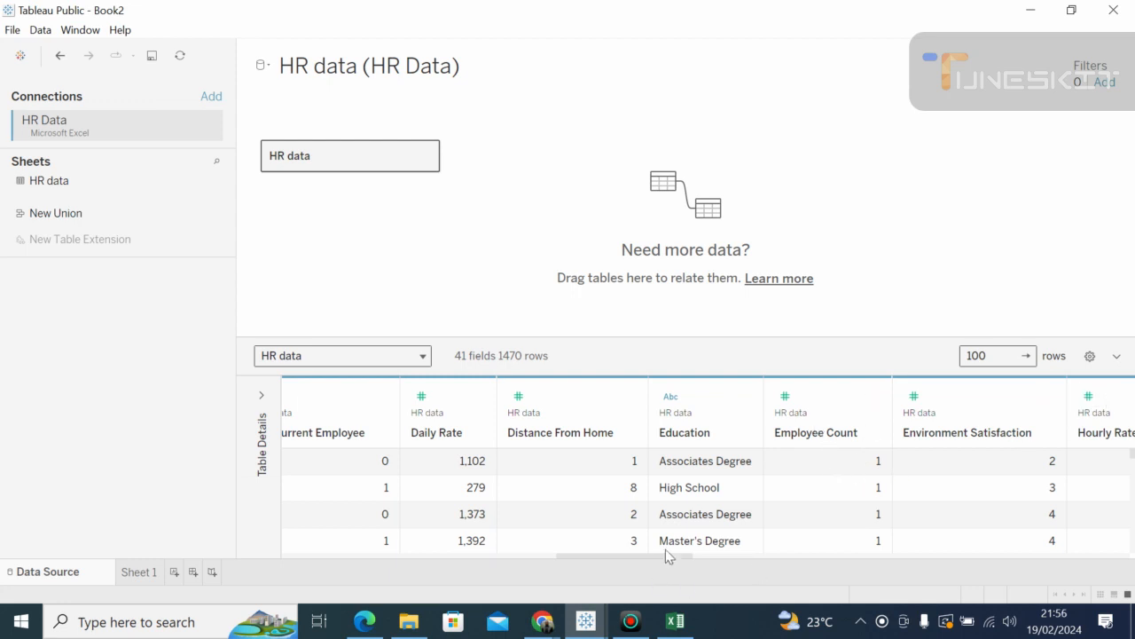
drag(674, 559, 1126, 593)
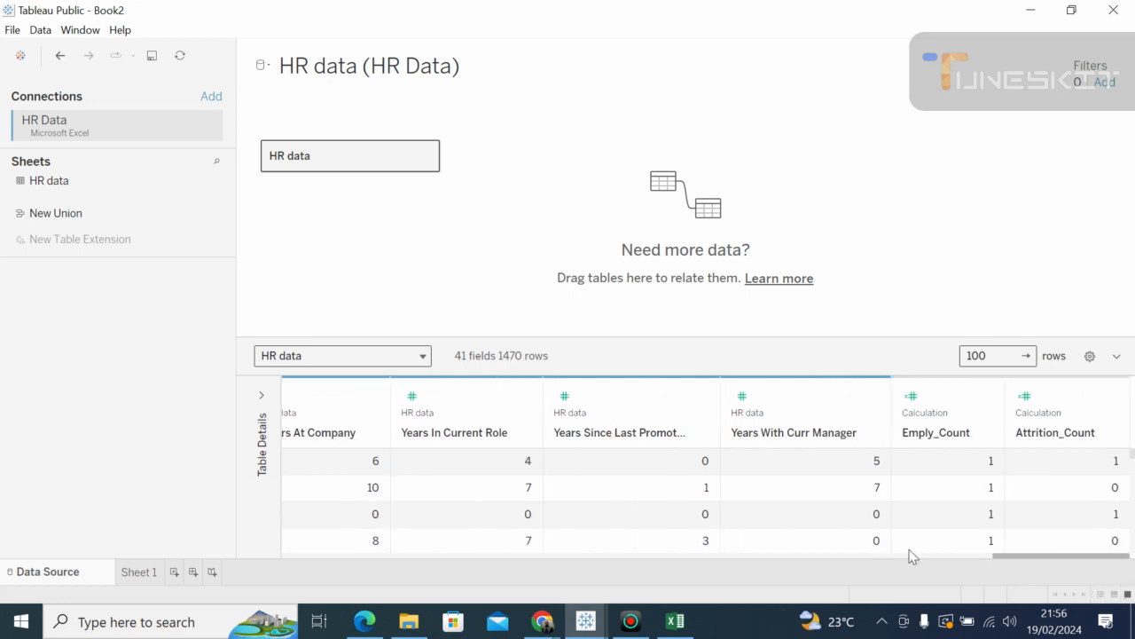
click(141, 572)
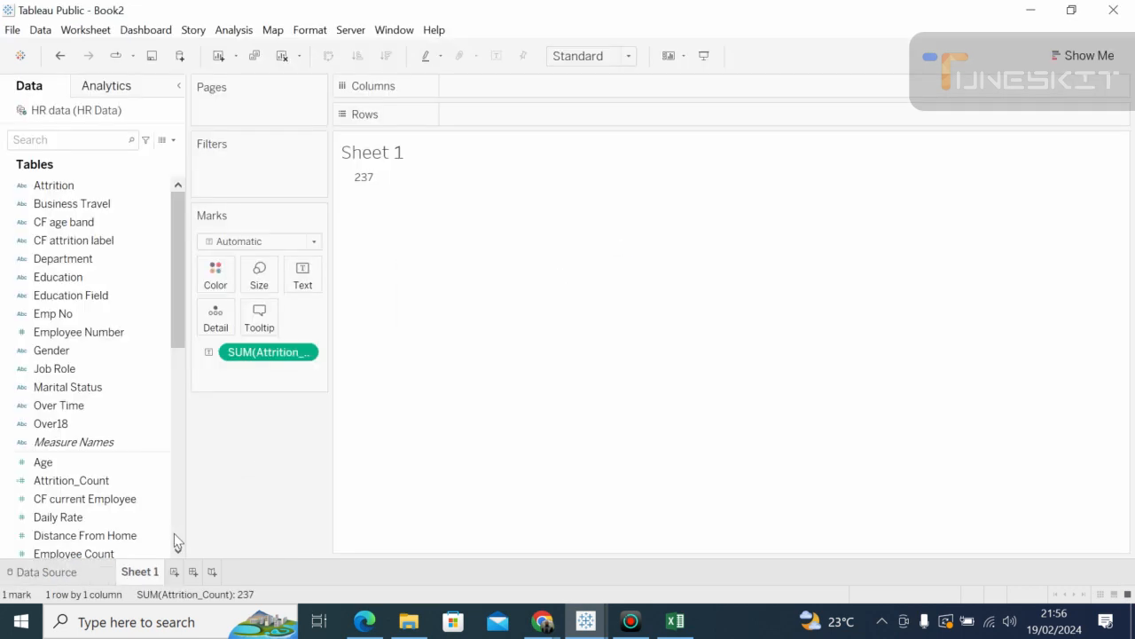
Step: Swap SUM(Attrition_Count) for Employee Count on Sheet 1, totaling 1,470, and clear the field search
drag(236, 352, 4, 504)
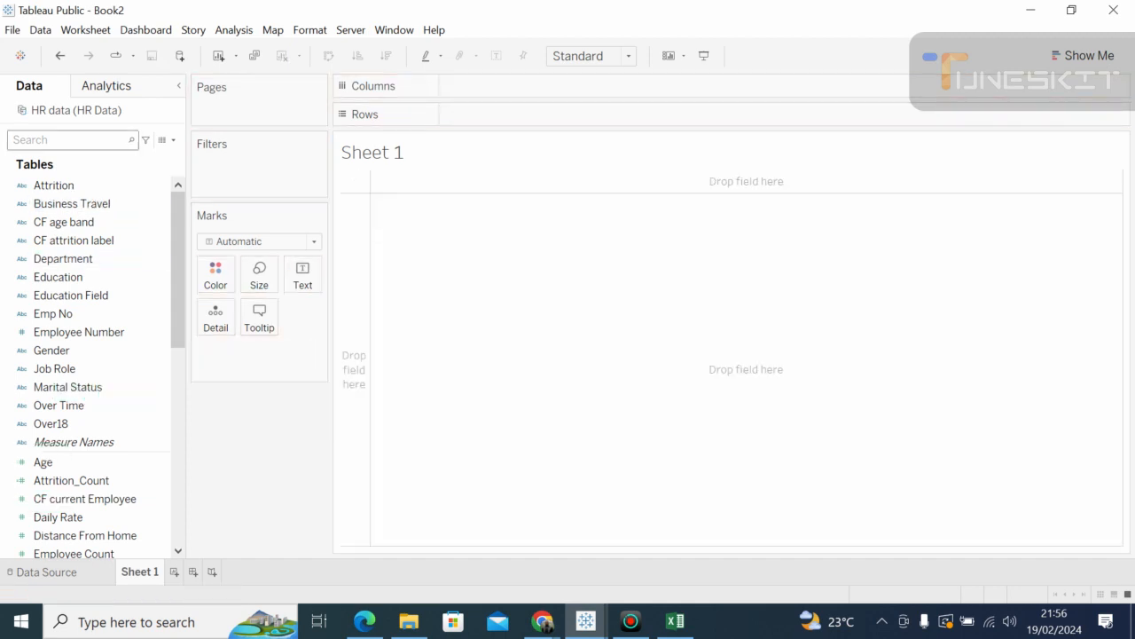
text(emp)
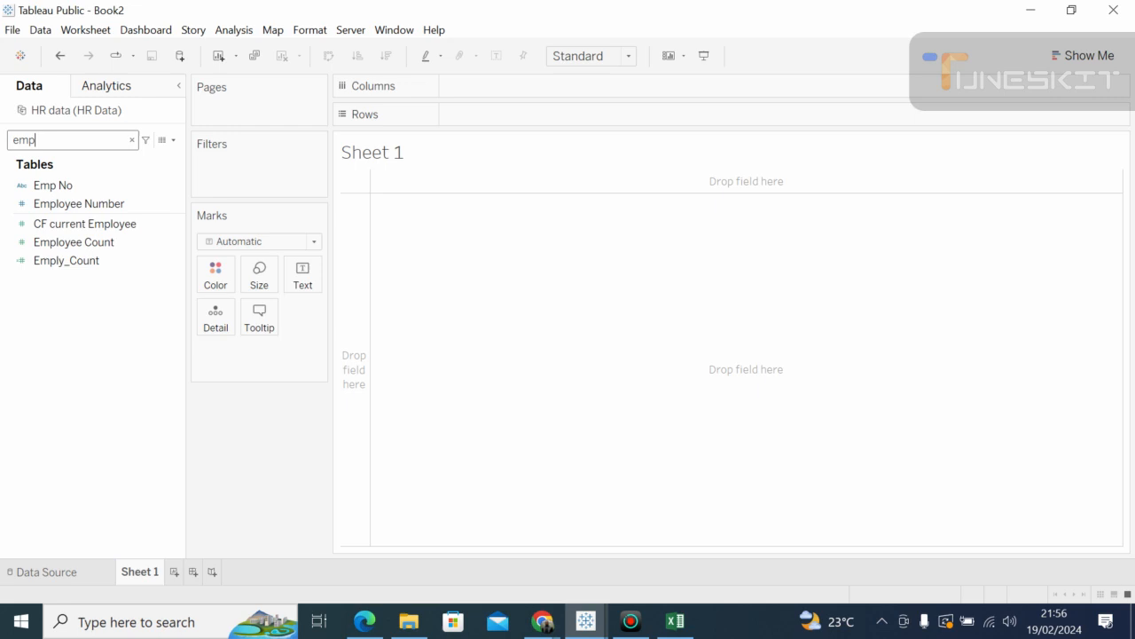
text(loyee)
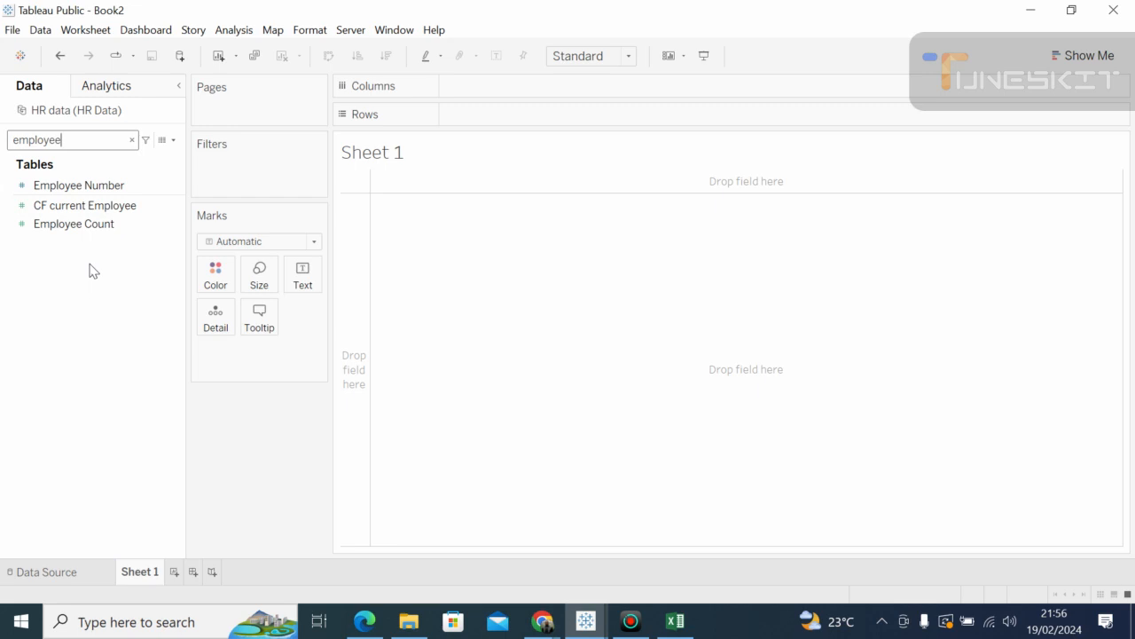
click(89, 231)
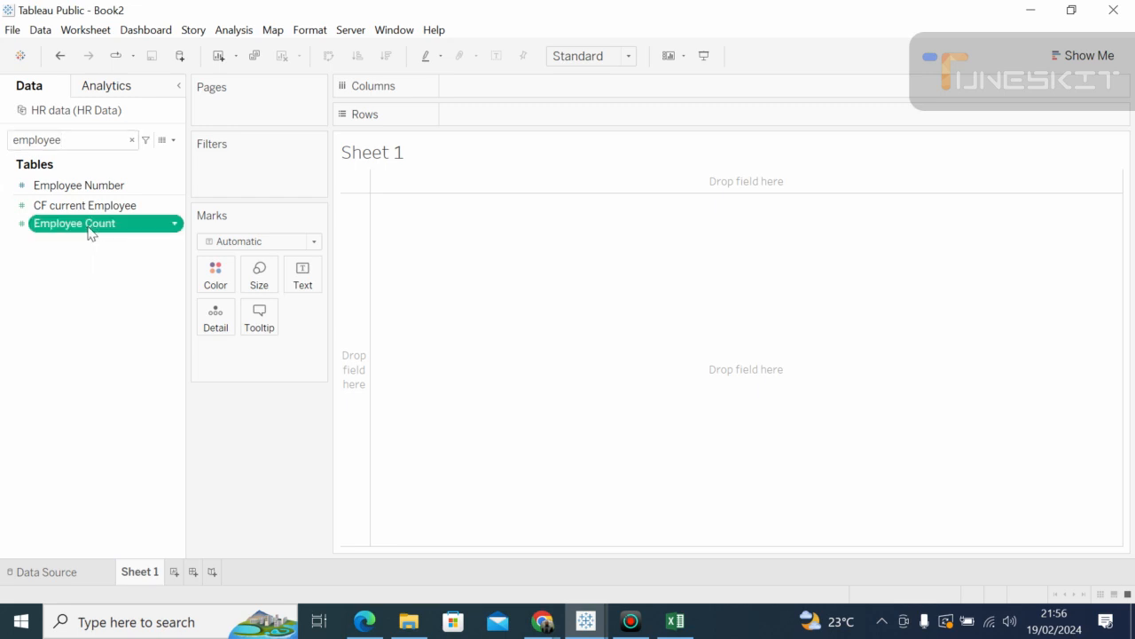
drag(89, 233, 455, 231)
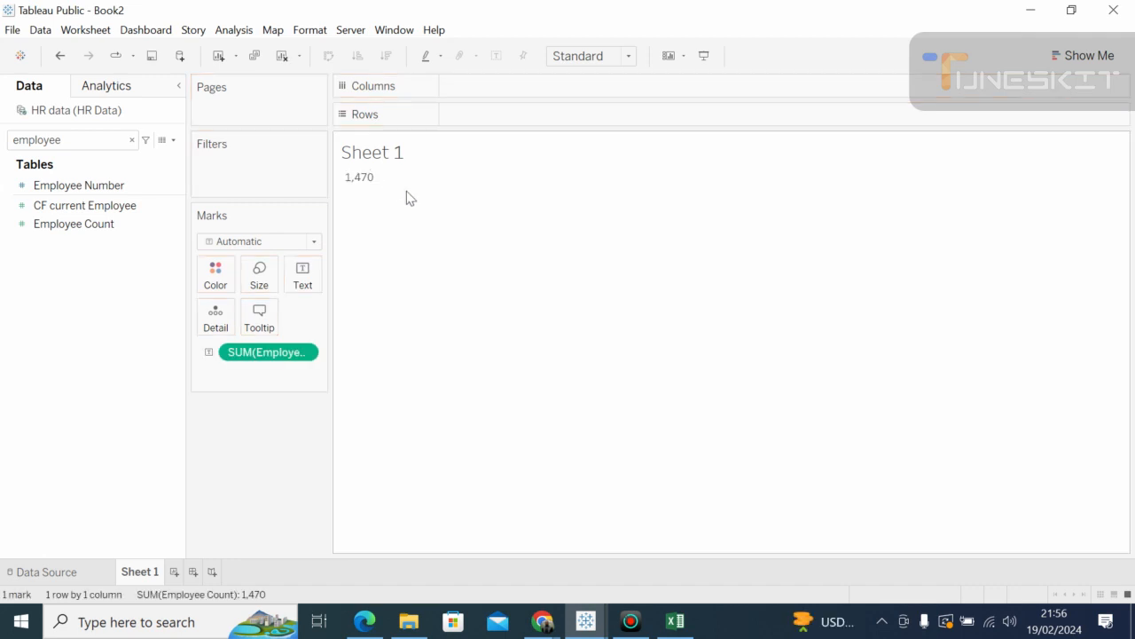
click(132, 141)
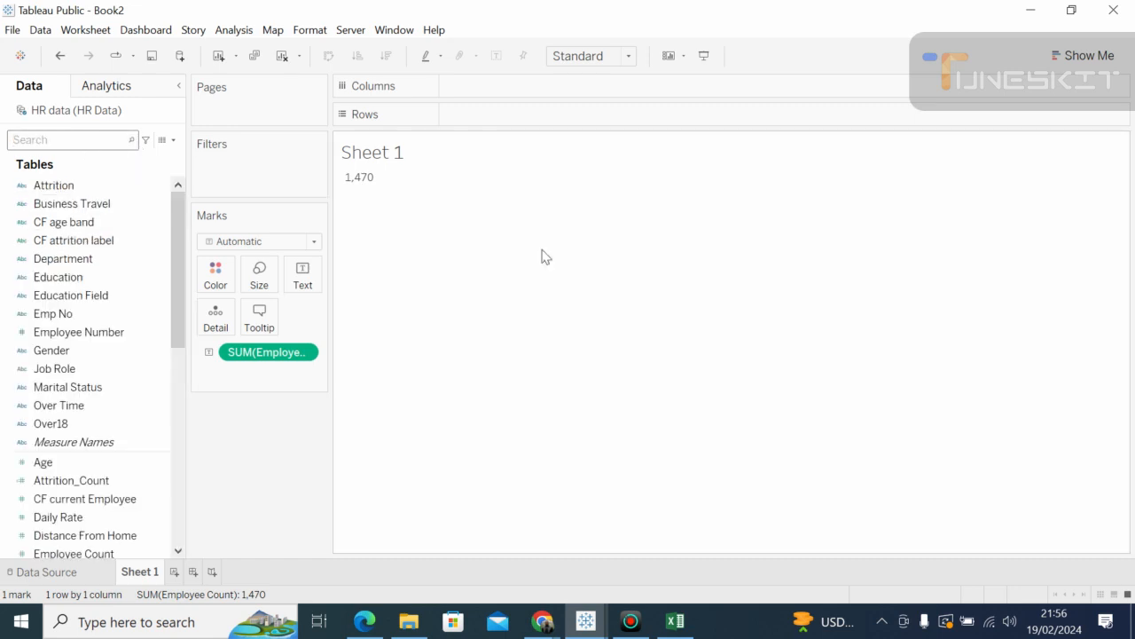
drag(174, 213, 175, 179)
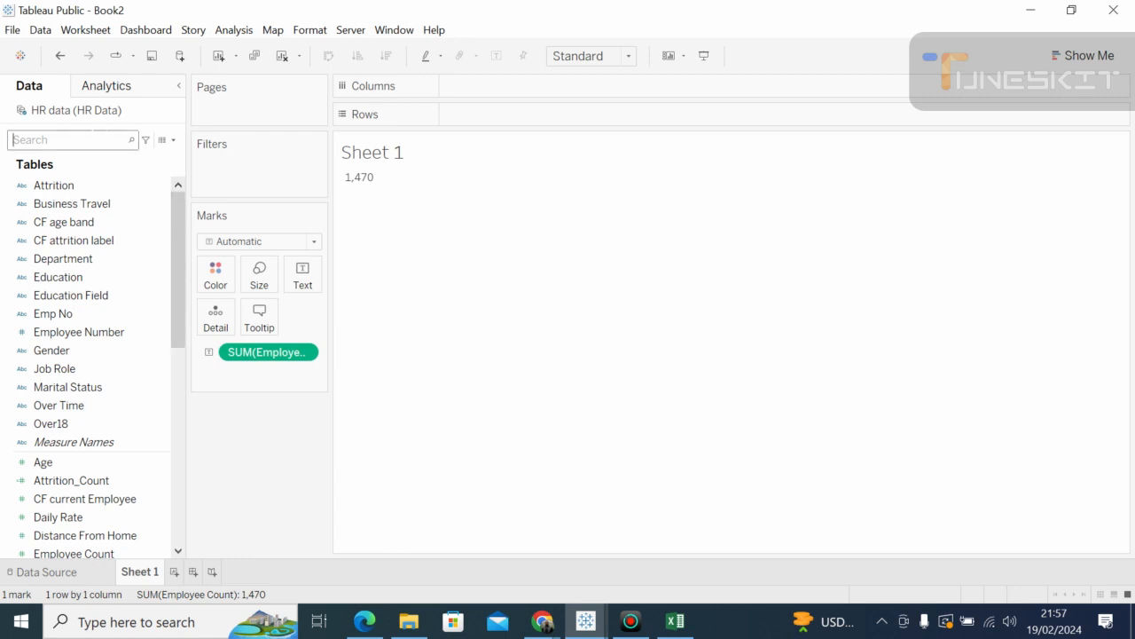
Step: Browse the Data pane fields, then view the Data Source page with the Emply_Count and Attrition_Count columns
click(167, 412)
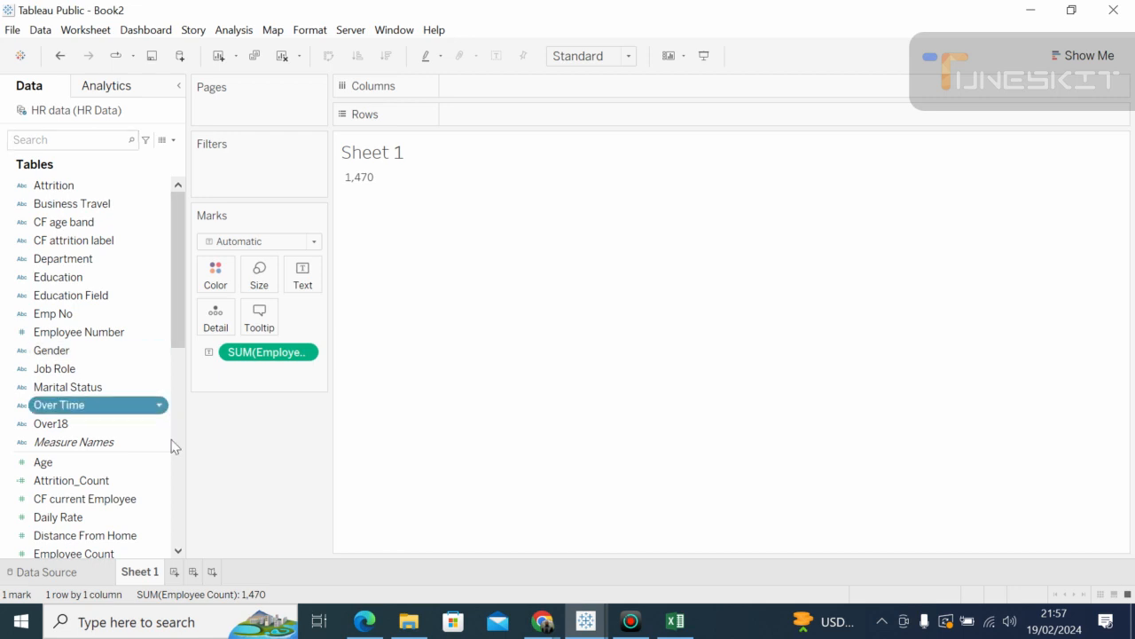
click(180, 454)
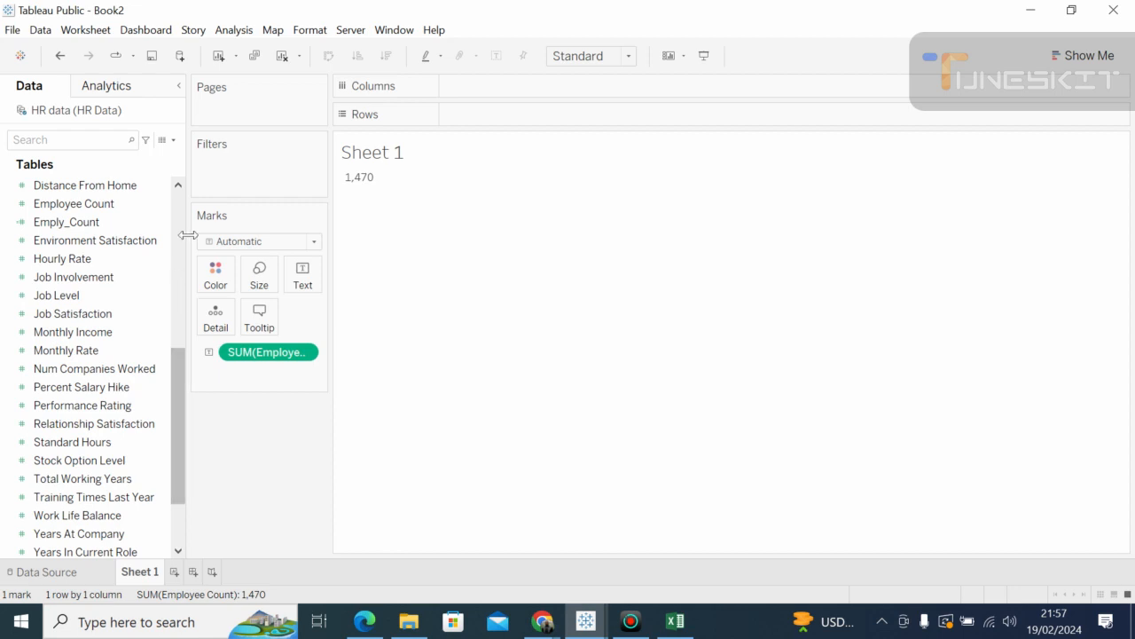
click(178, 212)
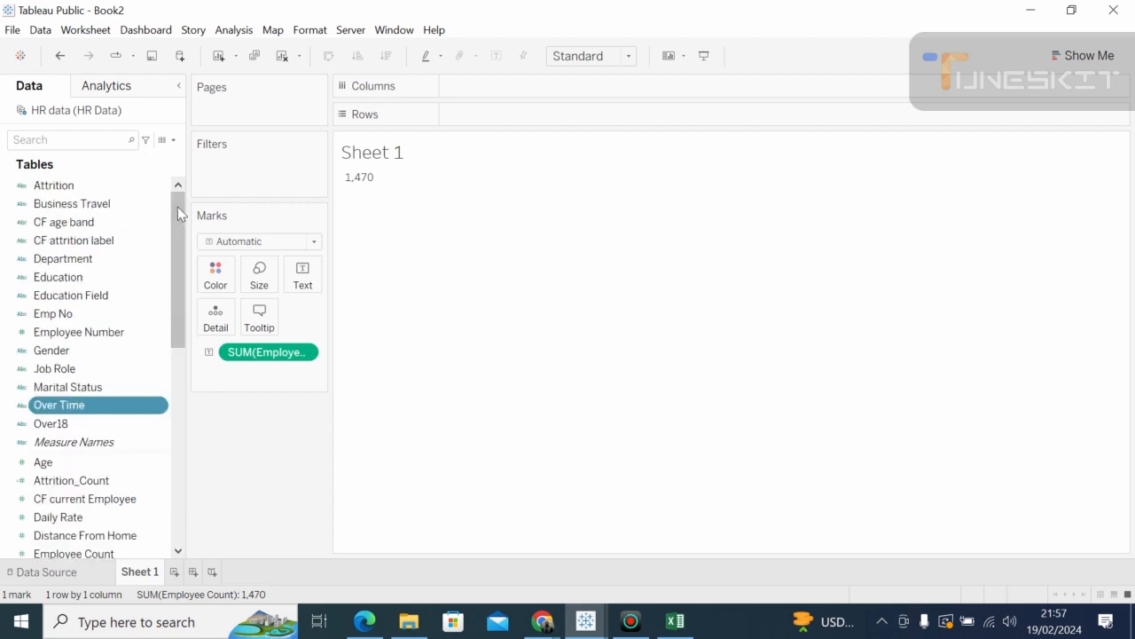
drag(175, 300, 174, 207)
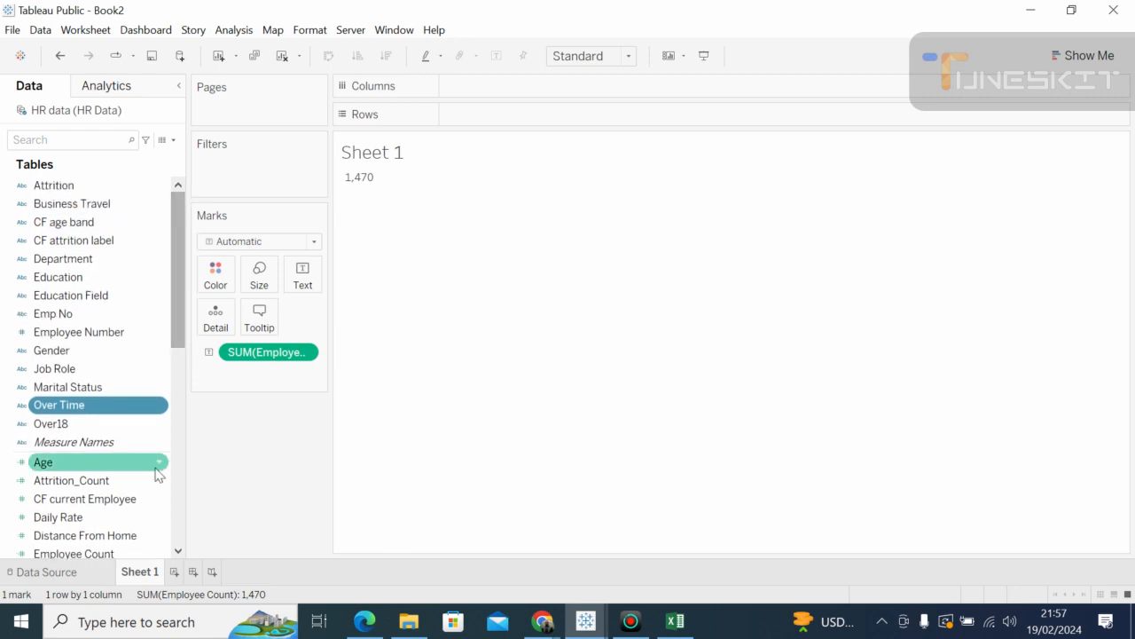
click(46, 572)
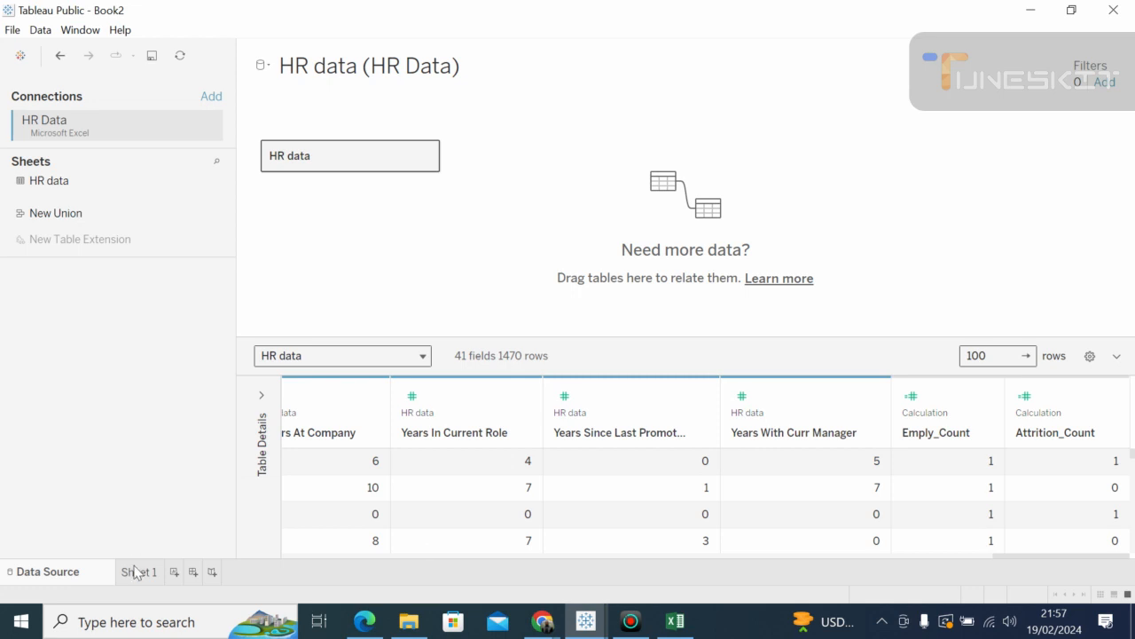
Step: Go back to Sheet 1, which shows the SUM(Employee Count) total of 1,470
mouse_move(137, 577)
double_click(136, 575)
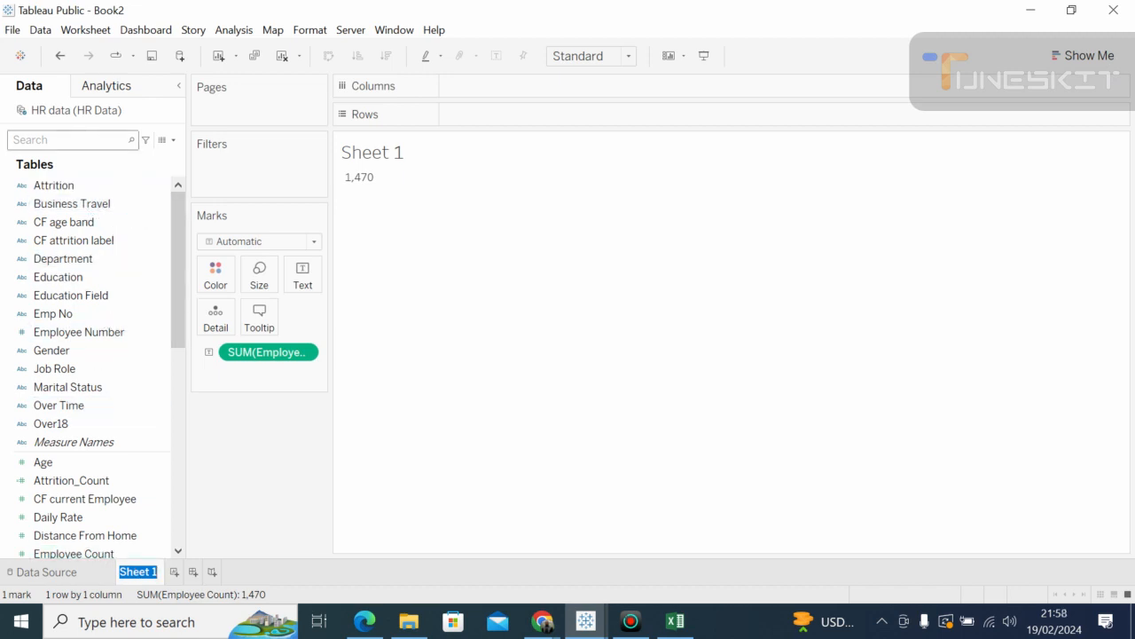
Step: Filter the Data pane to 'employee' fields and start a new Calculation1 calculated field
click(64, 140)
text(emp)
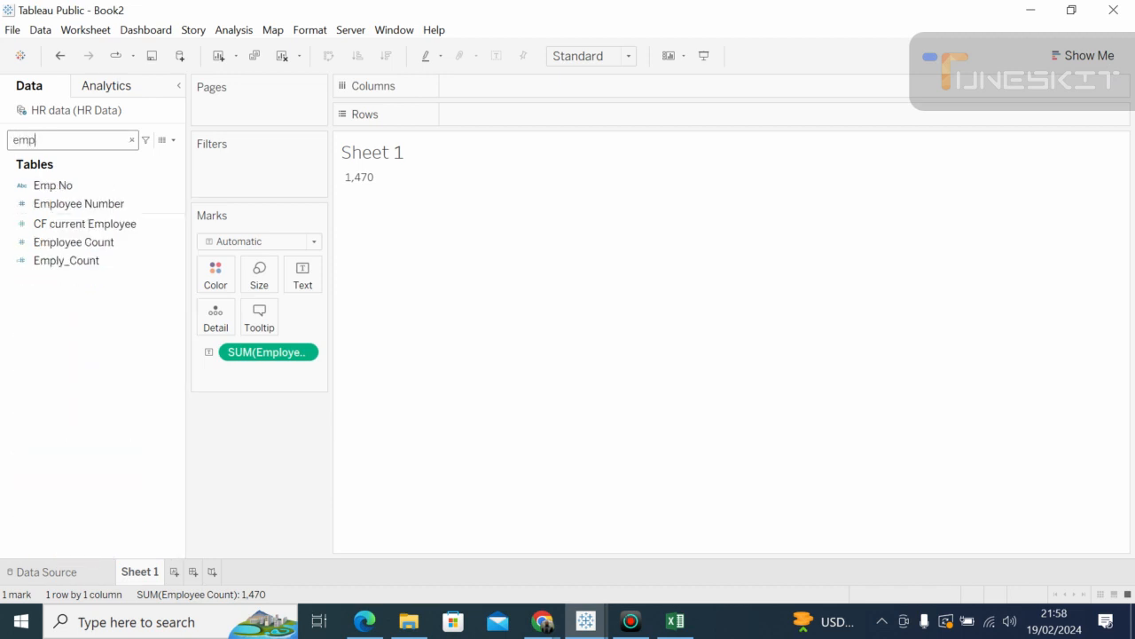
text(loyee)
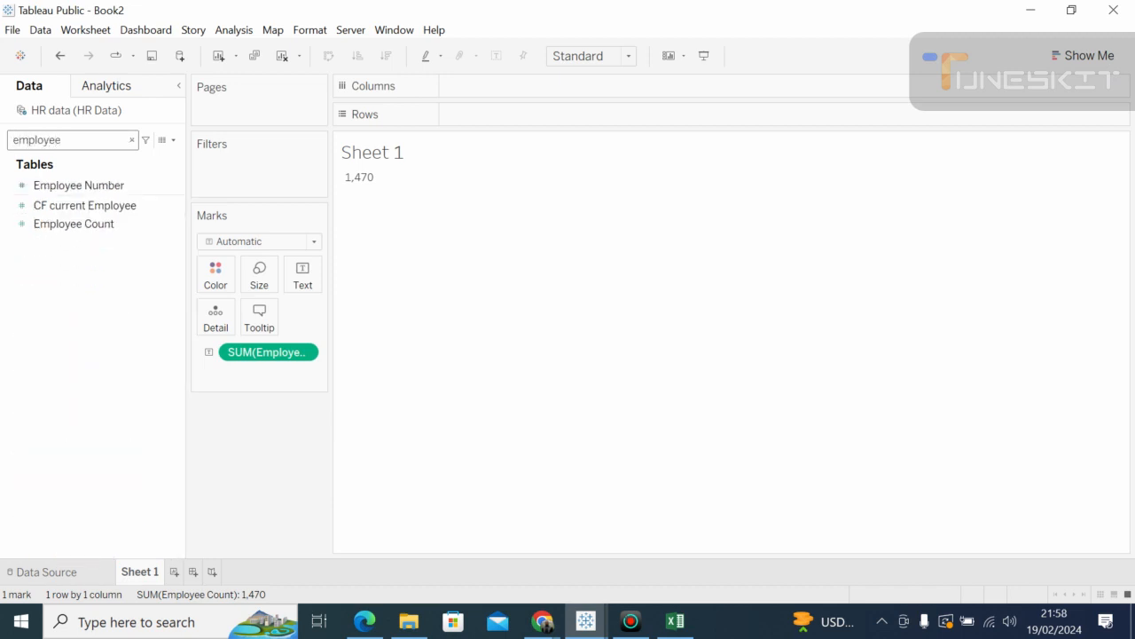
click(79, 227)
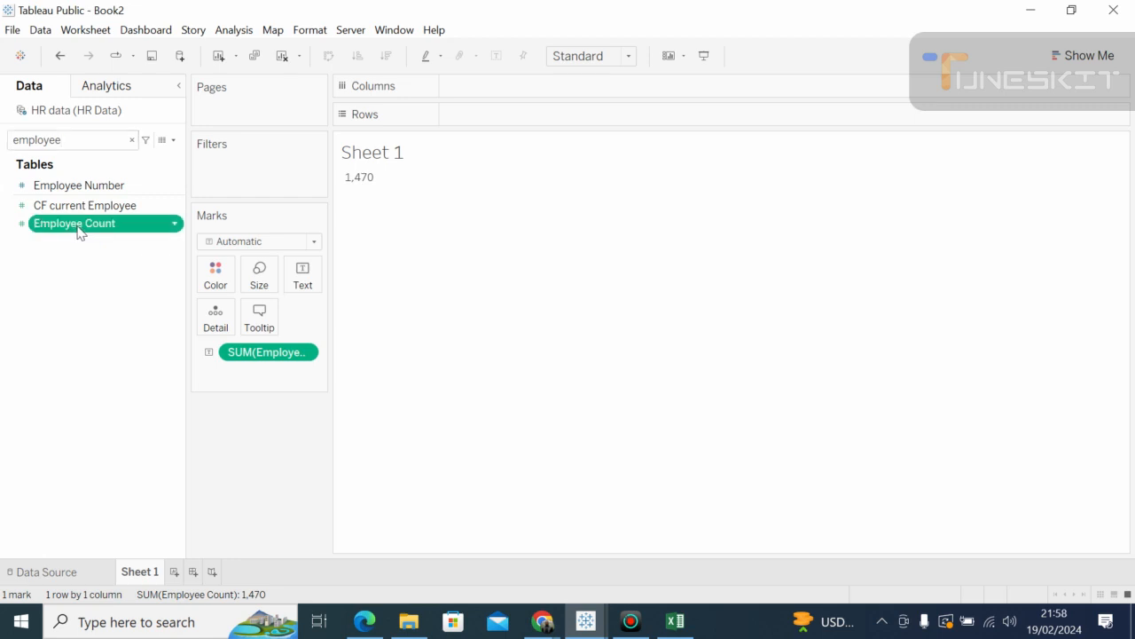
click(176, 226)
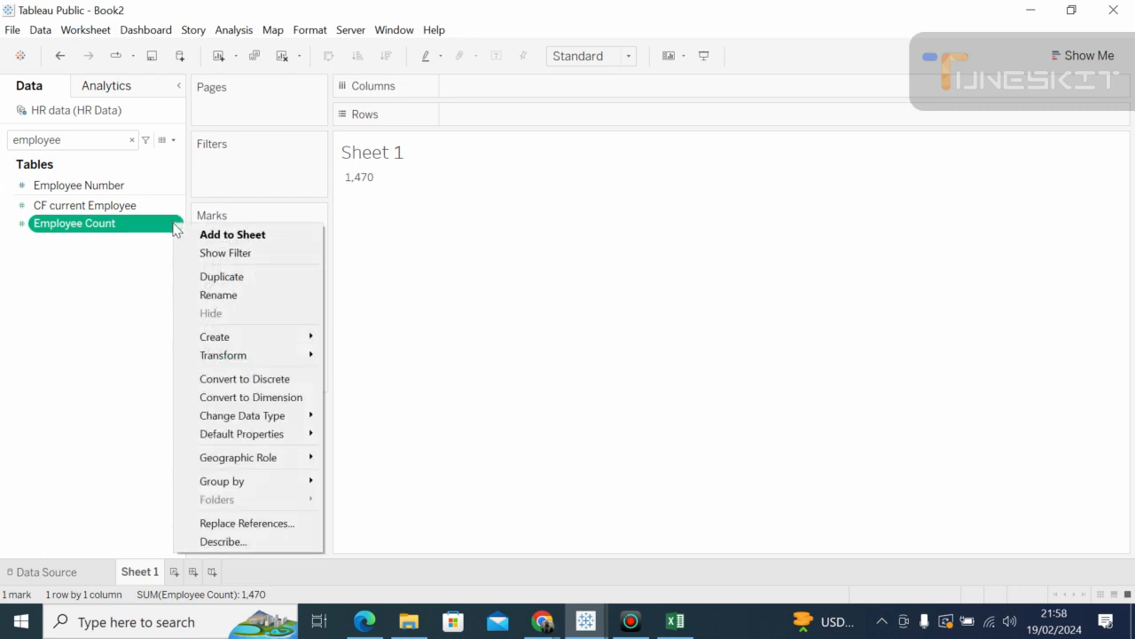
click(160, 232)
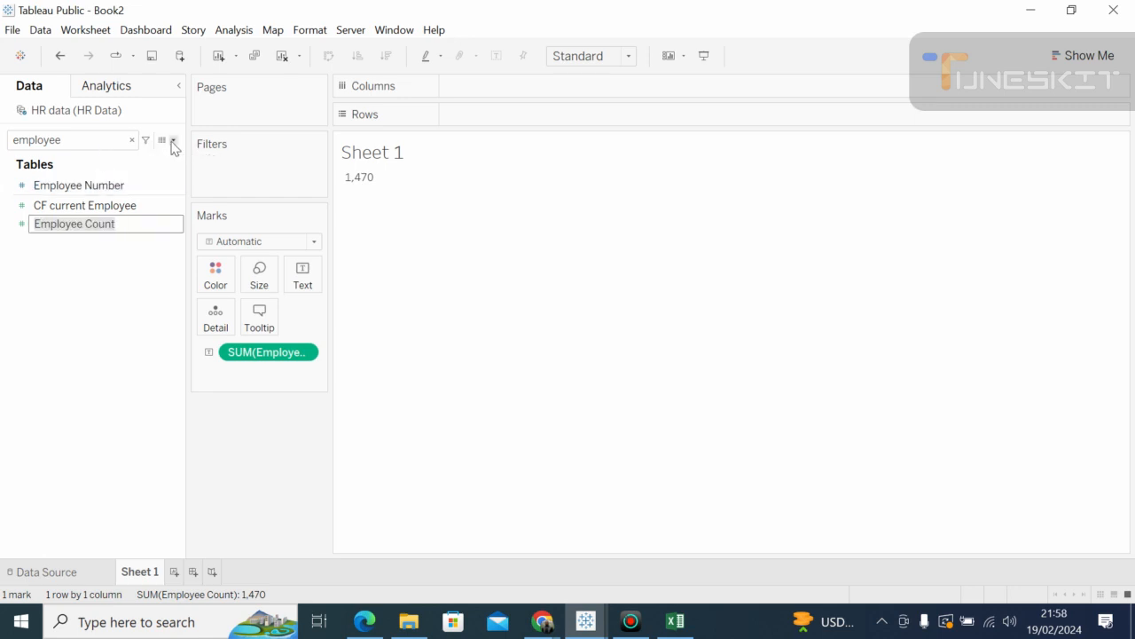
click(173, 141)
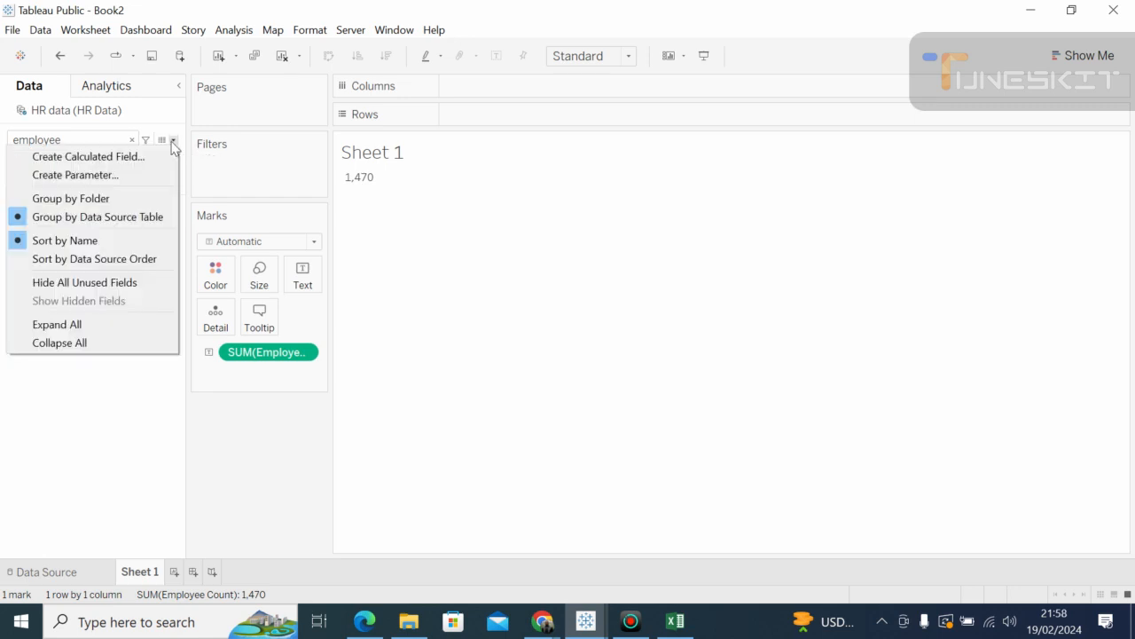
click(138, 157)
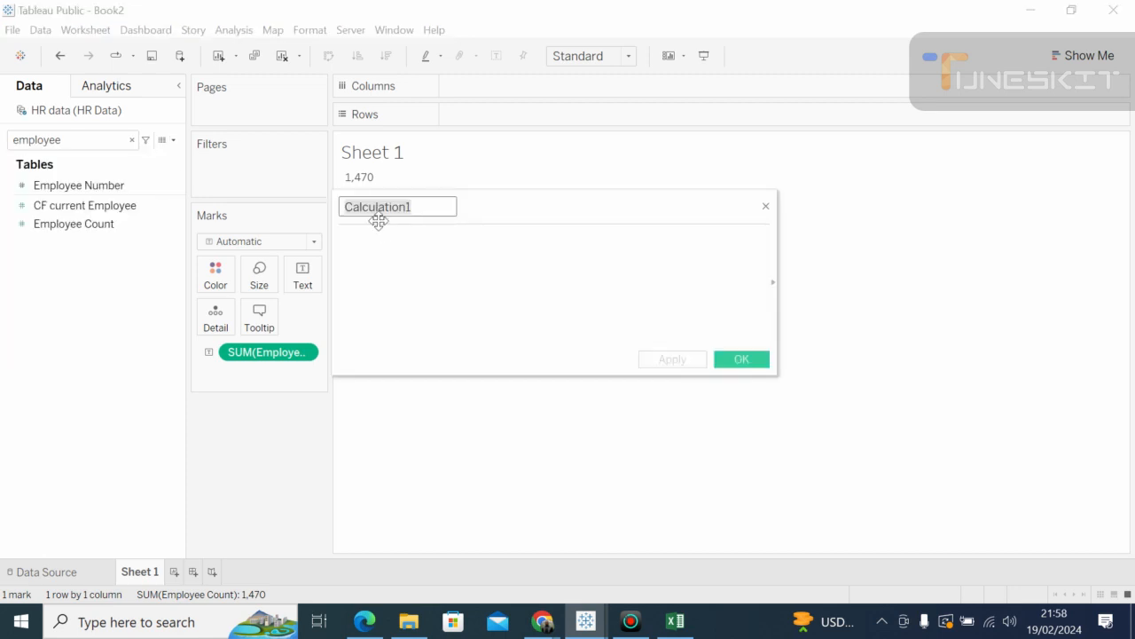
Step: Name the calculation Employ_c, enter COUNT([Emp No]) via autocomplete, and save it
click(406, 207)
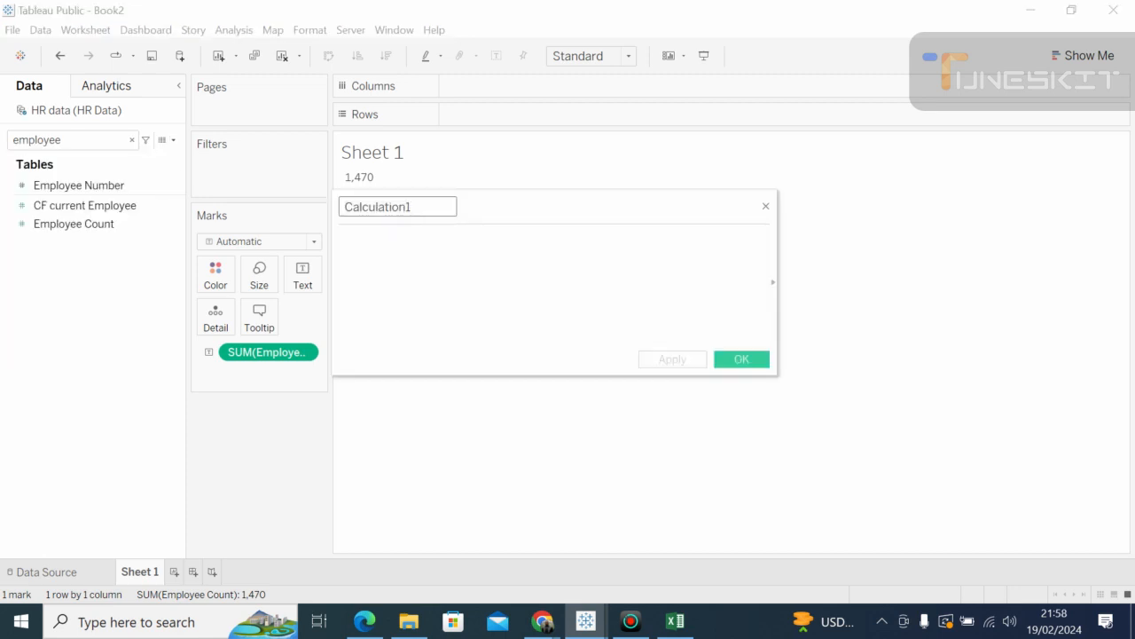
key(BackSpace)
key(BackSpace)
key(BackSpace)
key(BackSpace)
key(BackSpace)
key(BackSpace)
key(BackSpace)
key(BackSpace)
key(BackSpace)
key(BackSpace)
key(BackSpace)
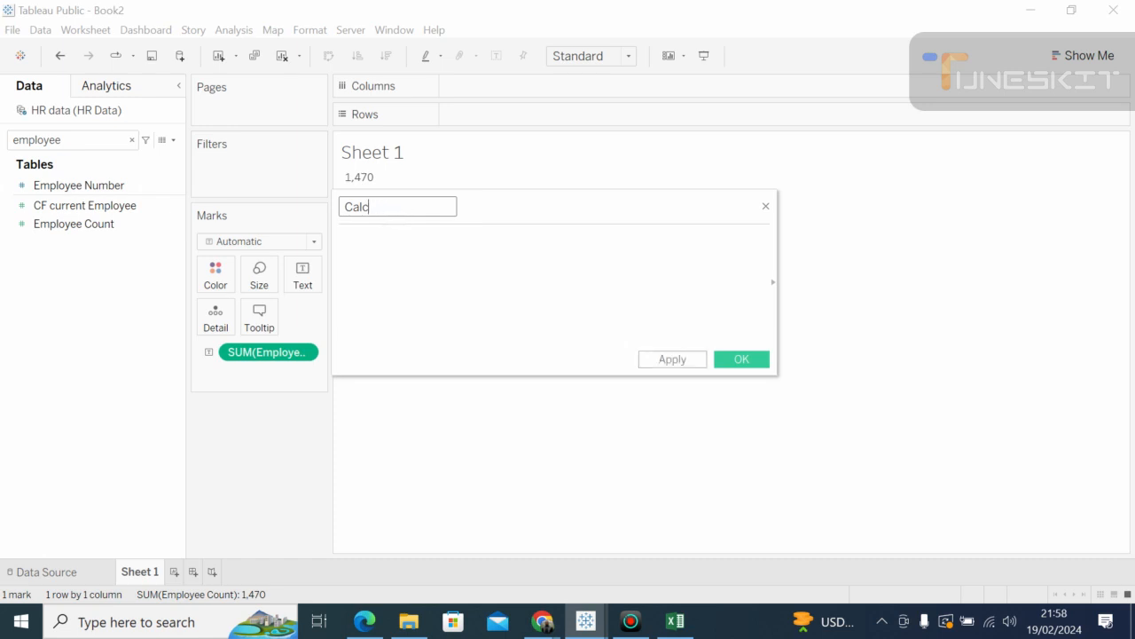
key(BackSpace)
text(Employ_c)
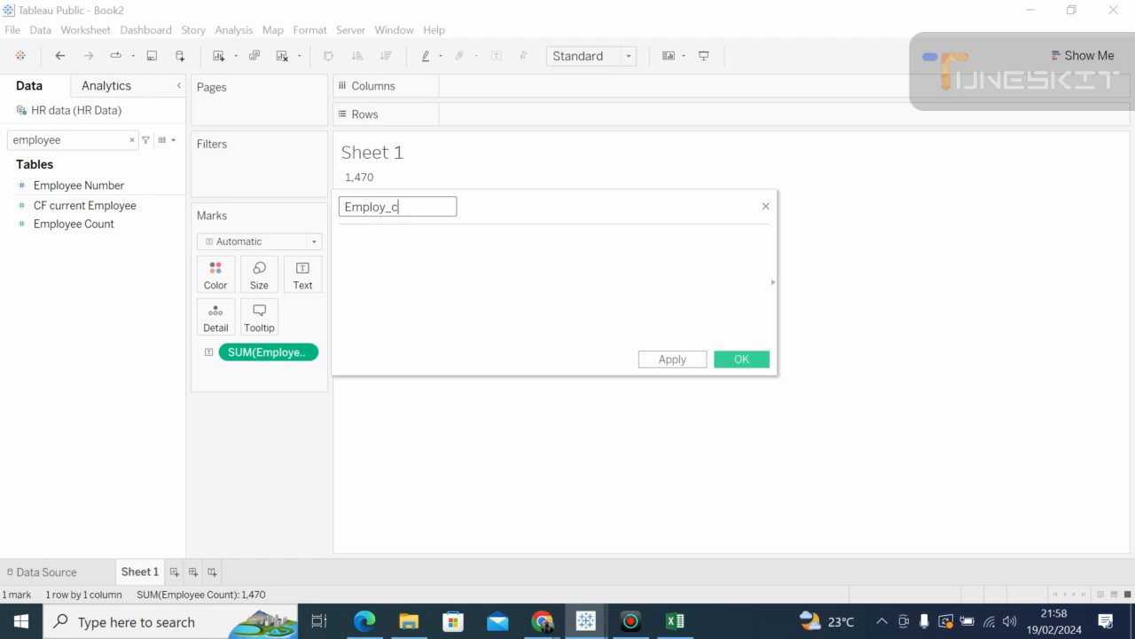
click(342, 239)
text(co)
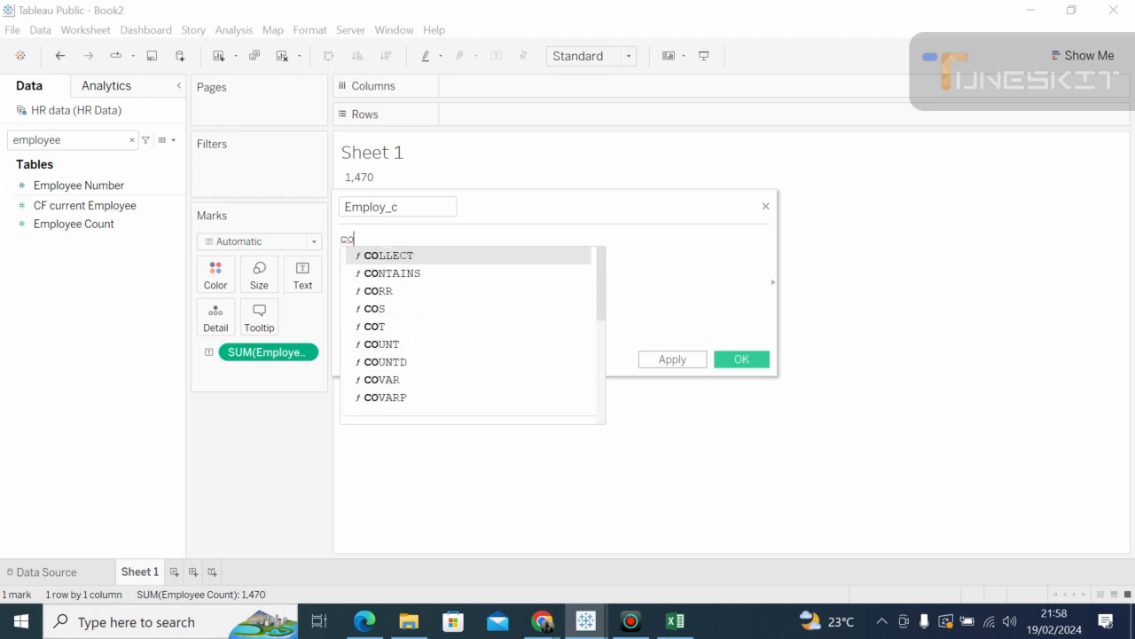
text(u)
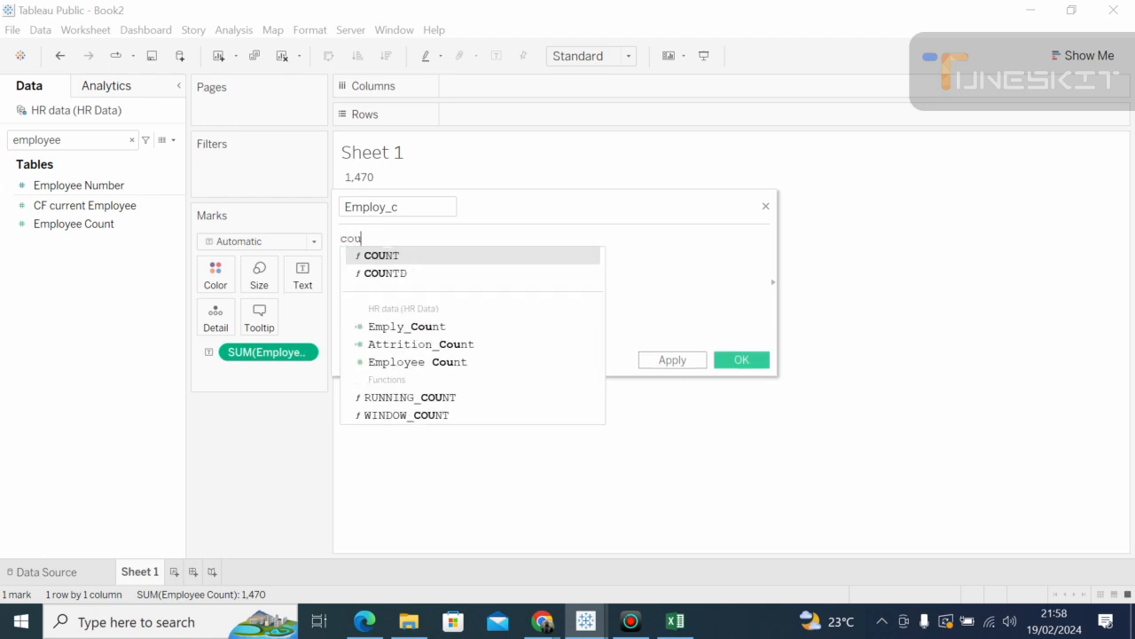
click(394, 258)
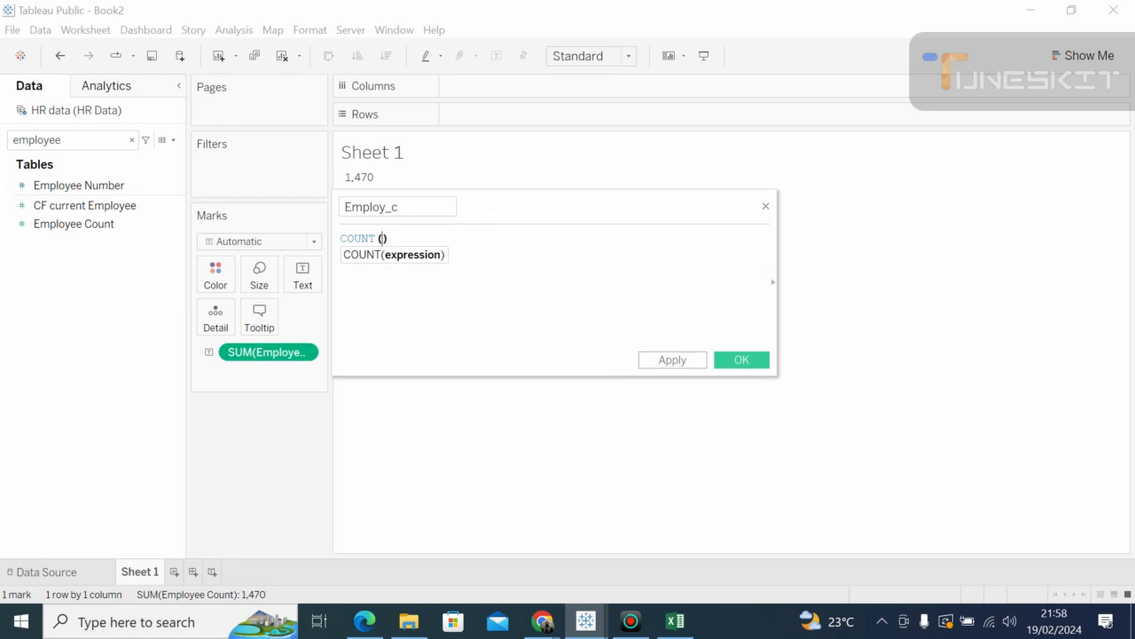
text(e)
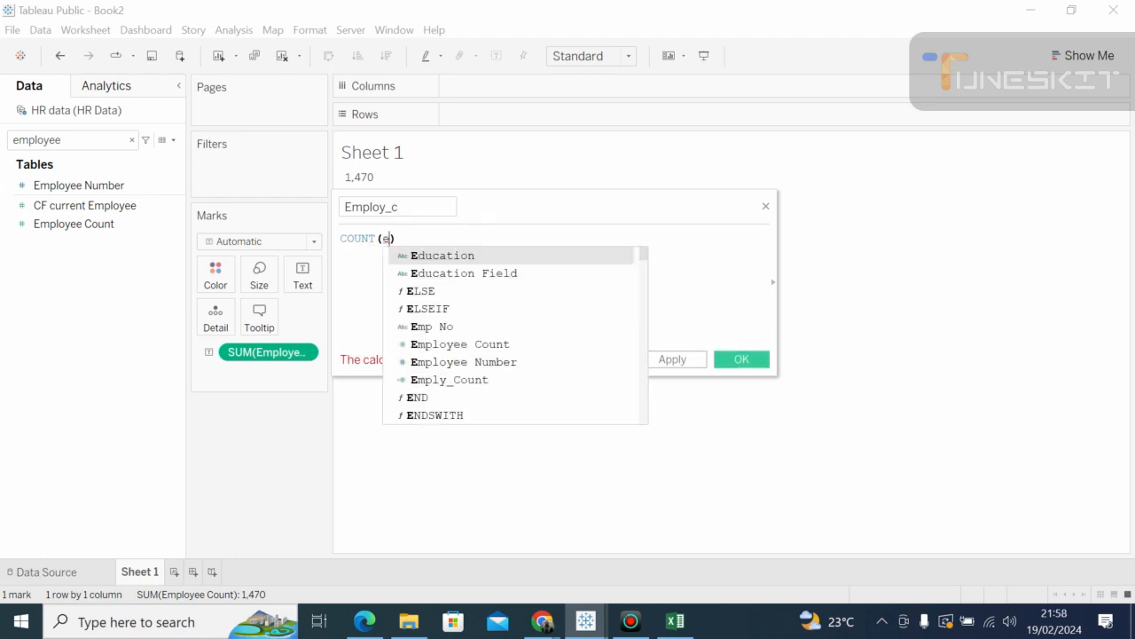
text(m)
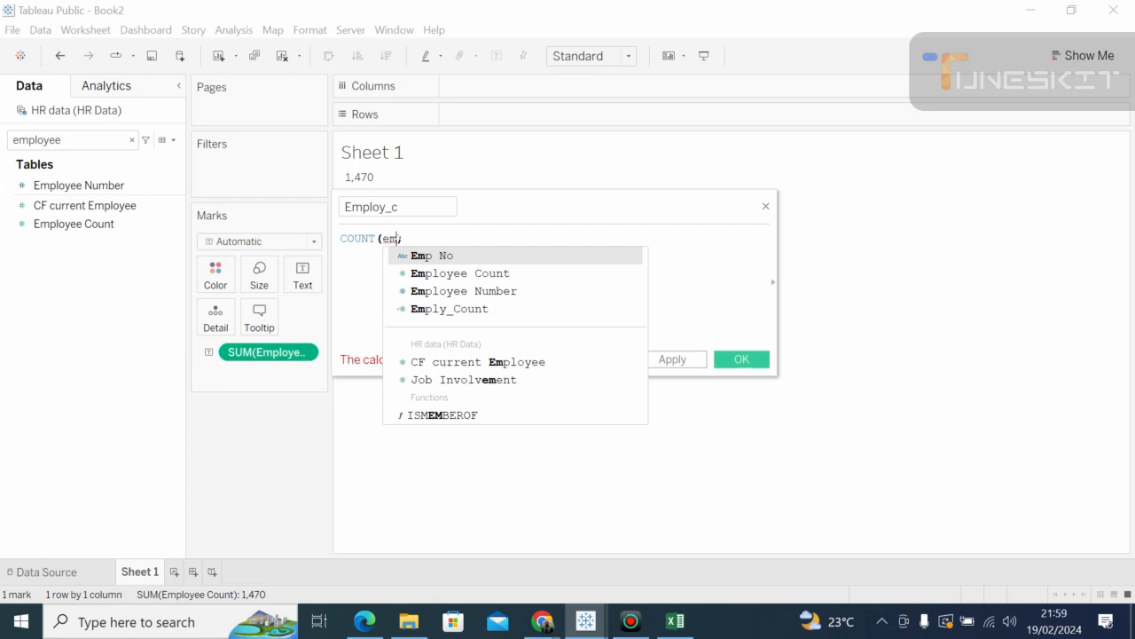
click(449, 260)
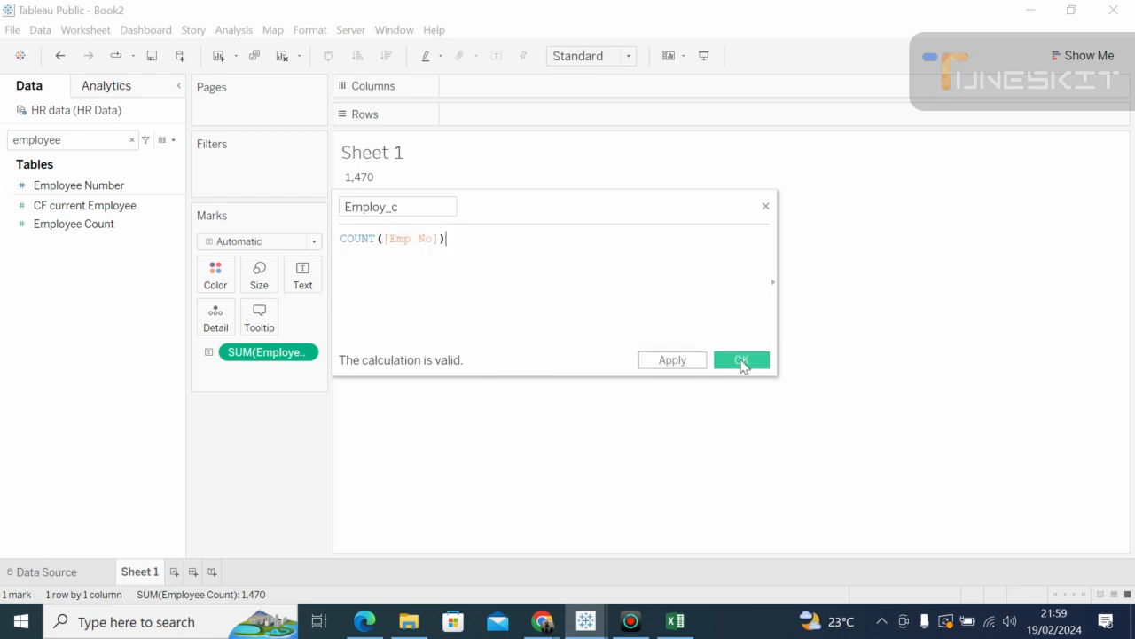
click(743, 361)
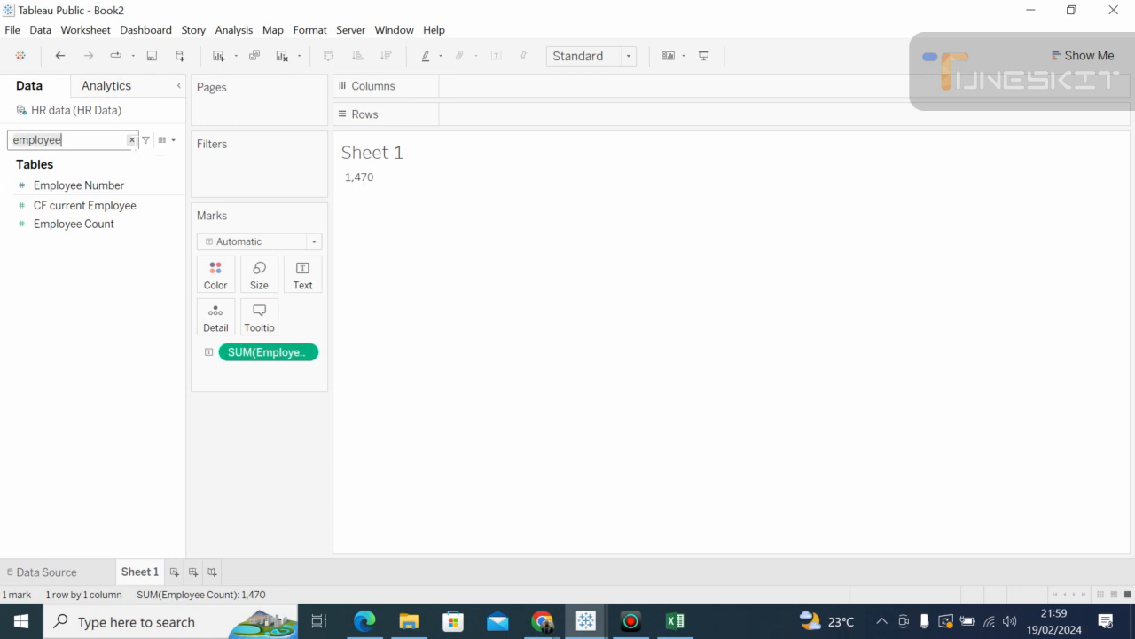
Step: Clear the field search, scroll the full field list, and start another calculated field
click(131, 140)
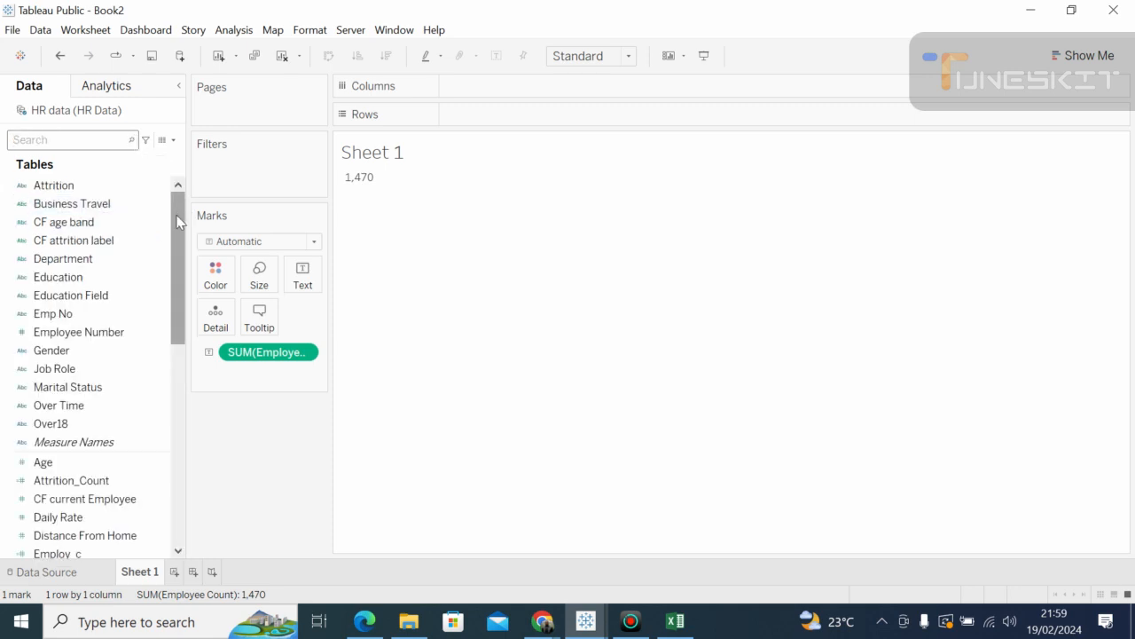
drag(178, 221, 168, 157)
drag(175, 236, 175, 184)
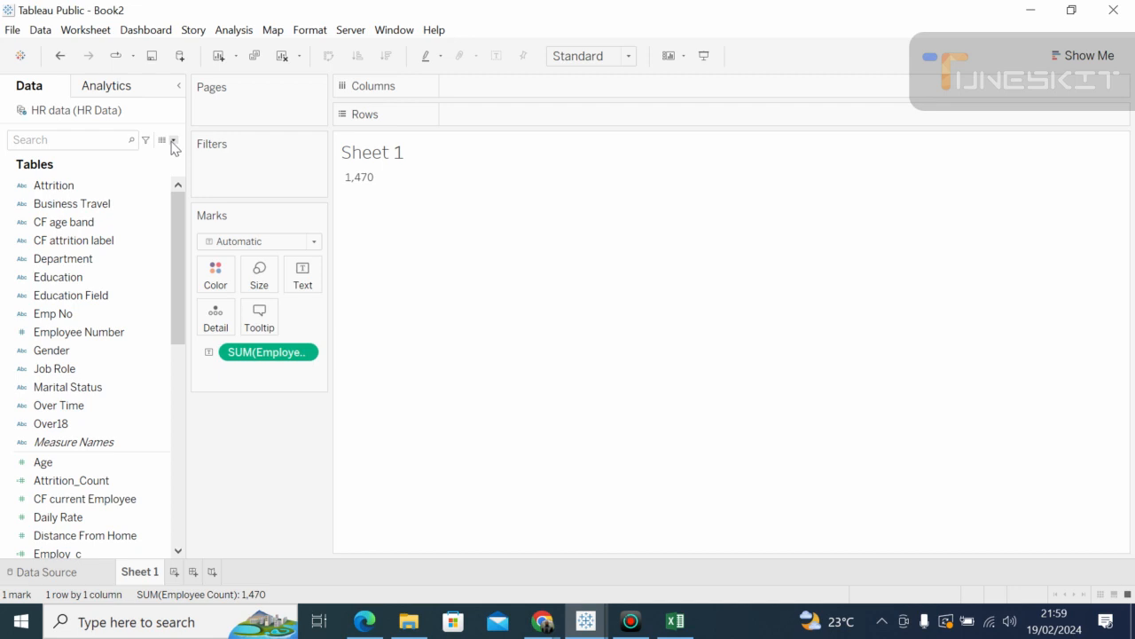
click(173, 142)
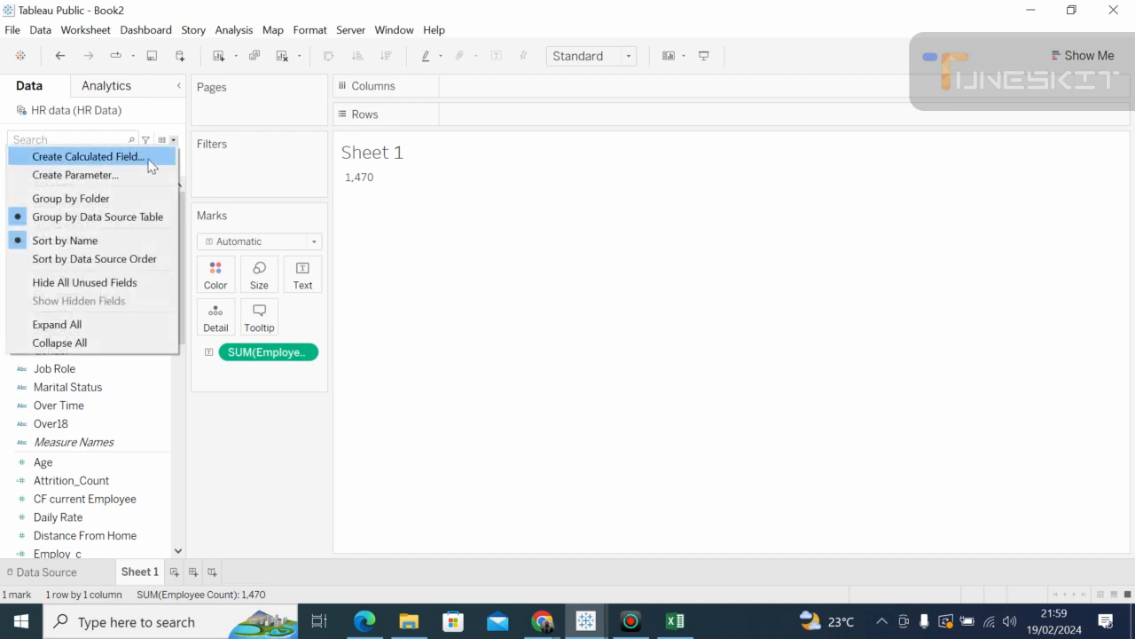
click(149, 165)
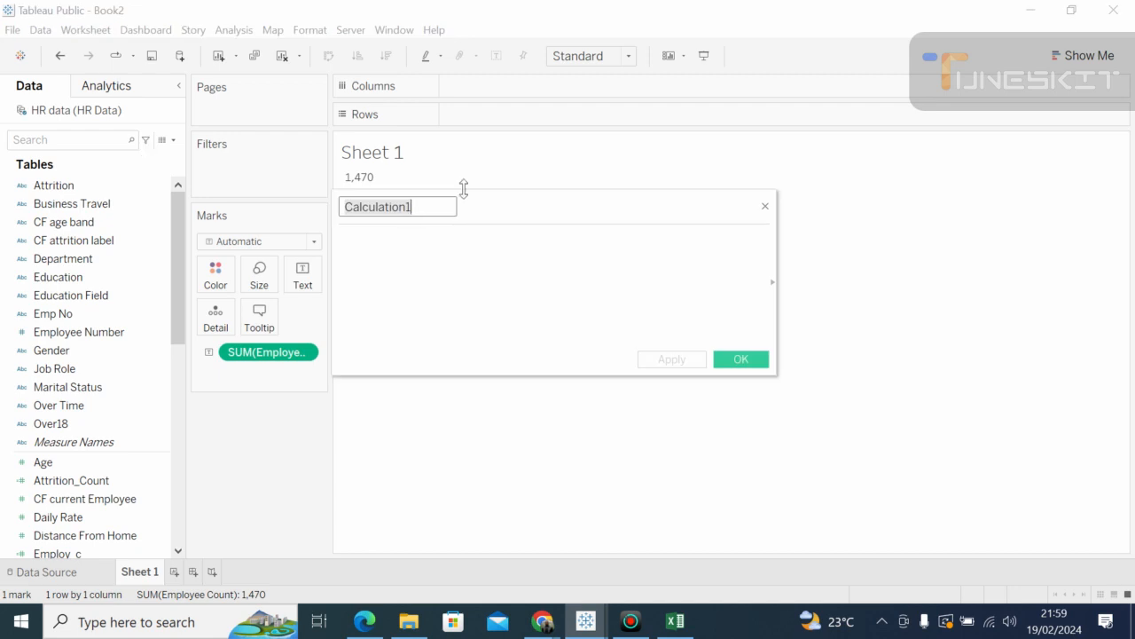
Step: Name the new calculation 'Active Employees'
click(412, 207)
key(BackSpace)
key(BackSpace)
key(BackSpace)
key(BackSpace)
key(BackSpace)
key(BackSpace)
key(BackSpace)
key(BackSpace)
key(BackSpace)
key(BackSpace)
key(BackSpace)
key(BackSpace)
text(A)
key(Tab)
text(ct)
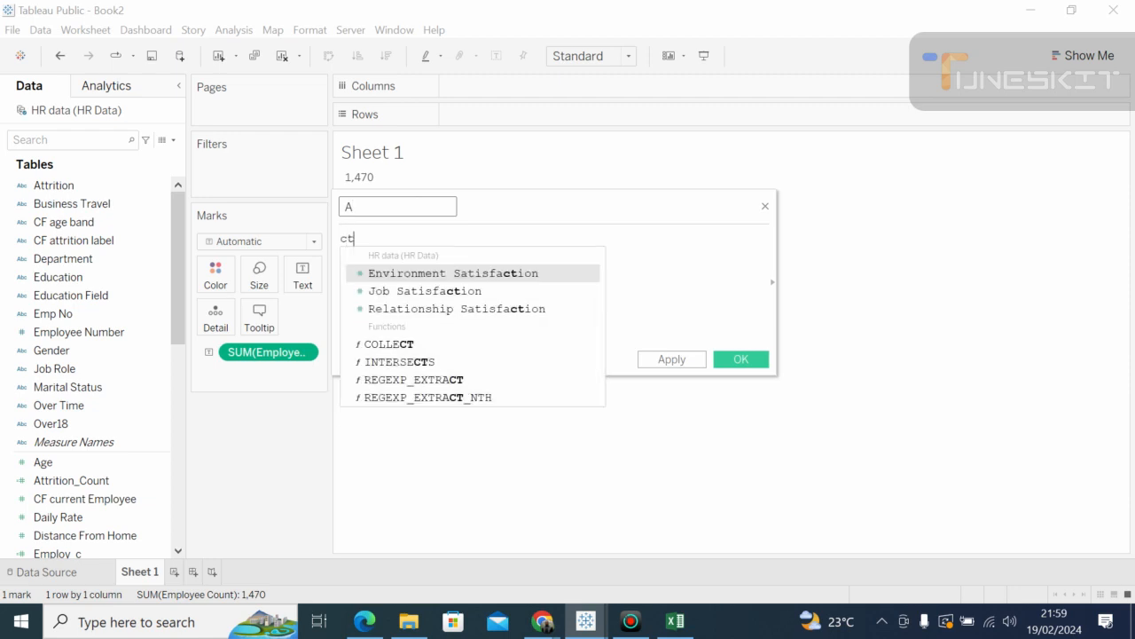
key(BackSpace)
key(BackSpace)
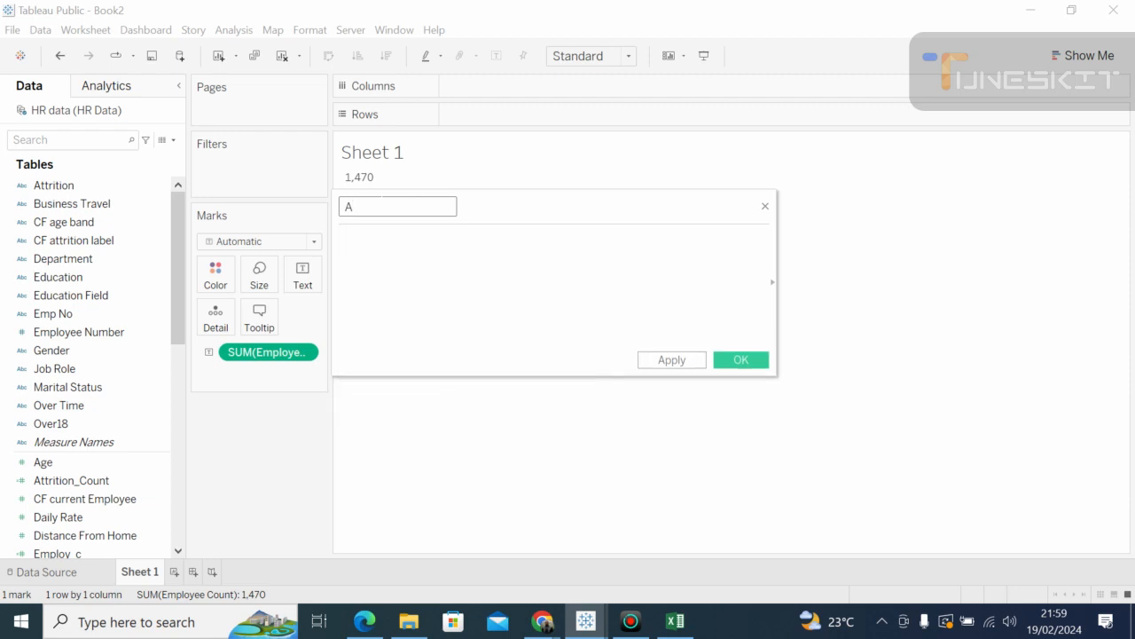
click(360, 204)
text(ctive Employees)
key(BackSpace)
key(BackSpace)
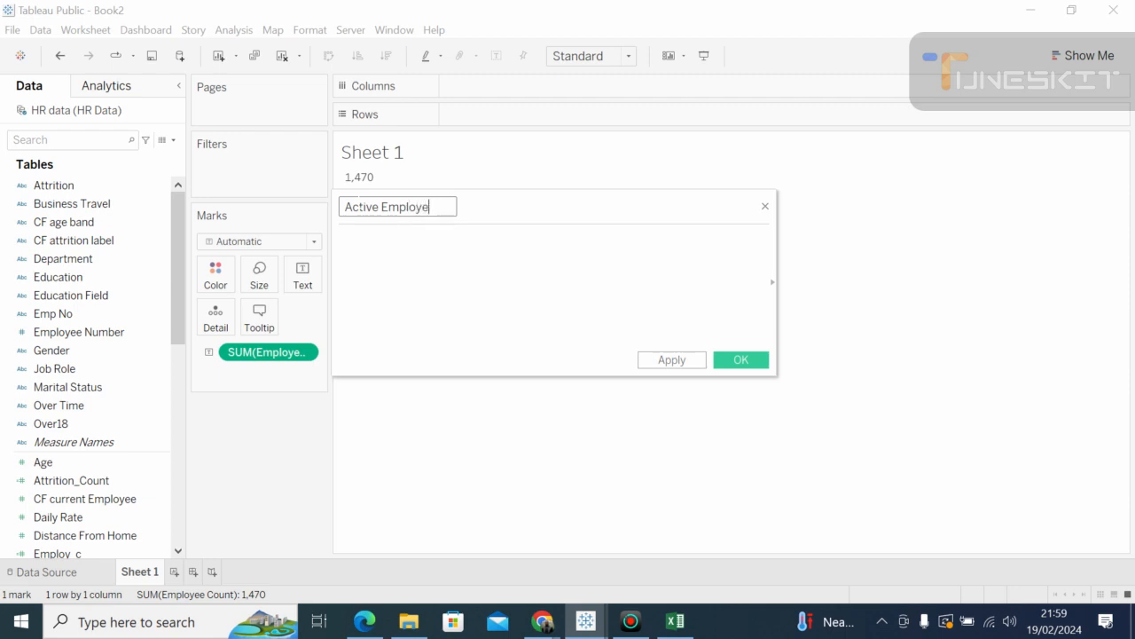
text(ee)
key(BackSpace)
text(s)
Step: Enter the formula SUM([Employee Count])-SUM([Attrition_Count]) using autocomplete and save the field
click(358, 240)
text(S)
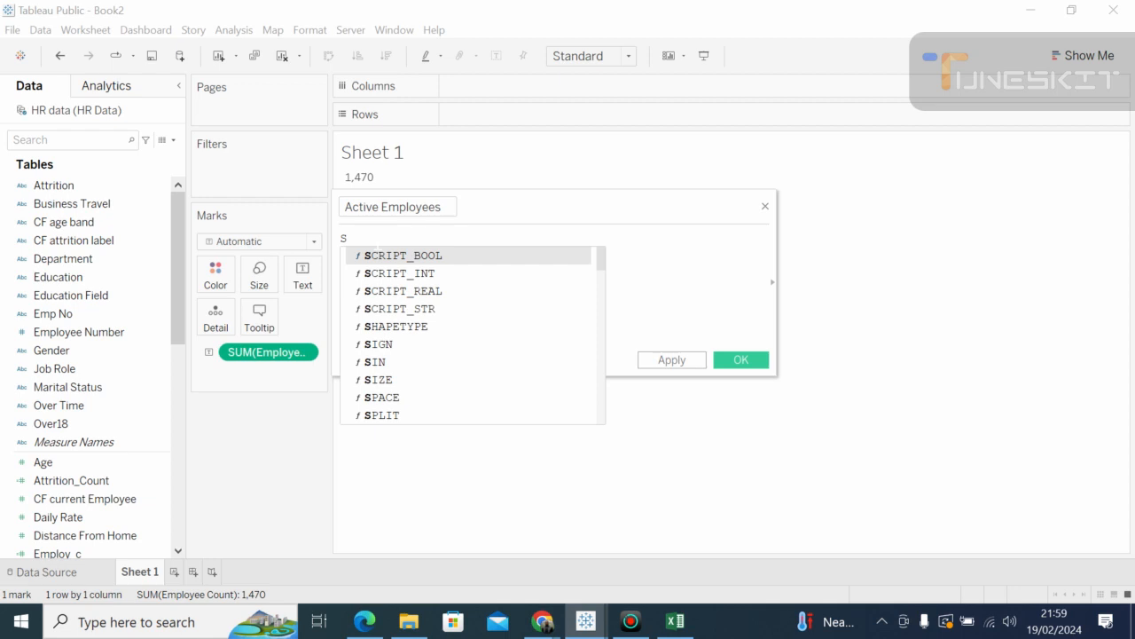
text(um)
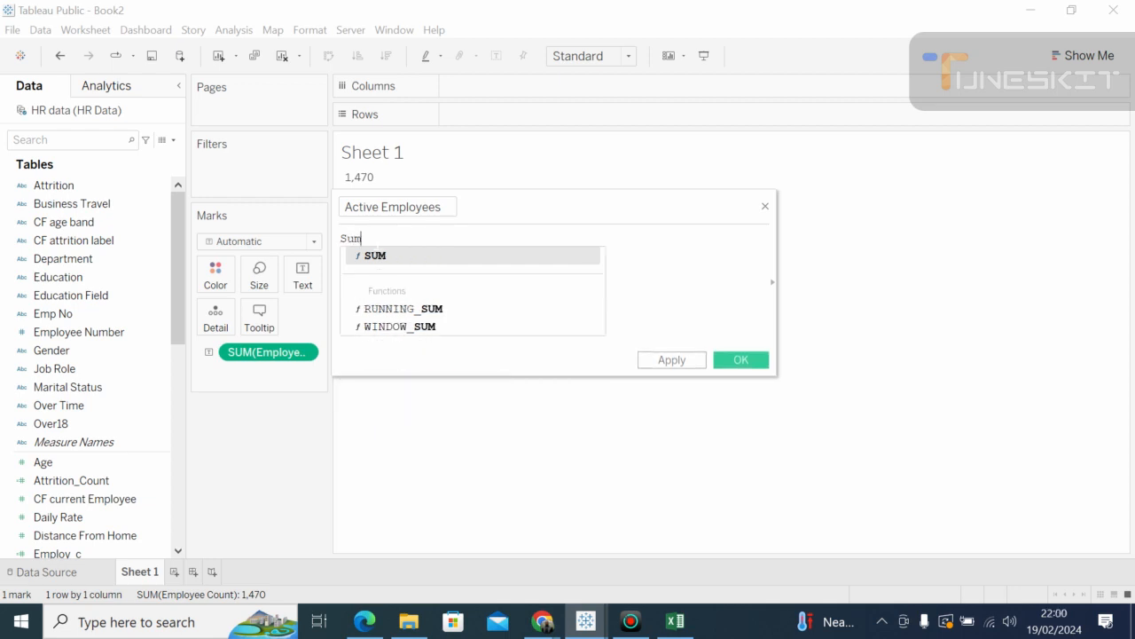
click(387, 259)
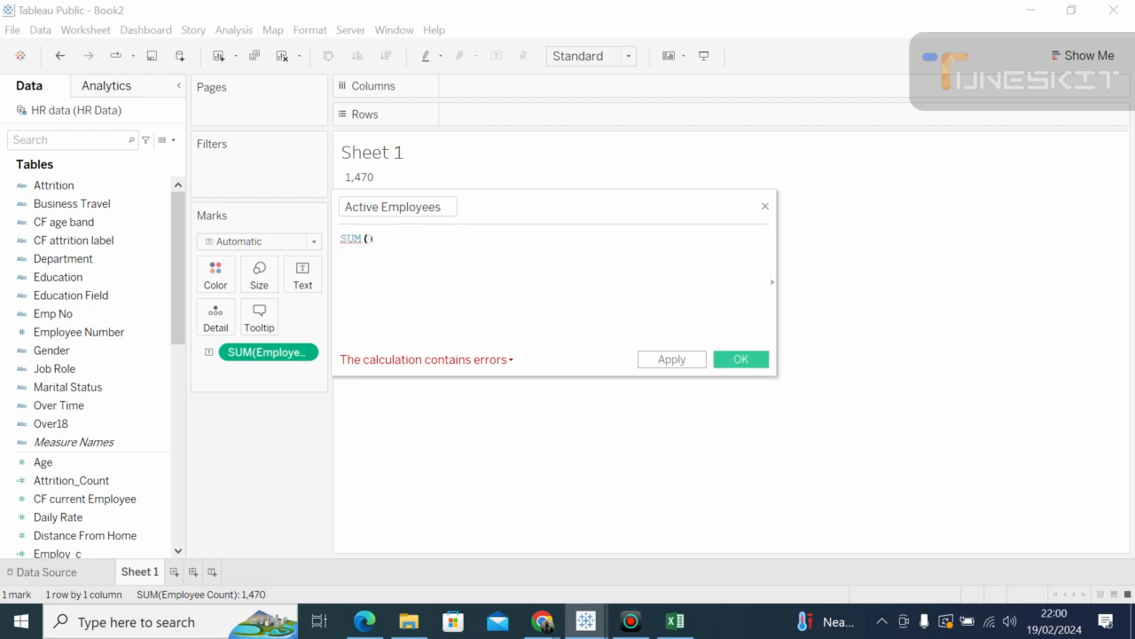
text(e)
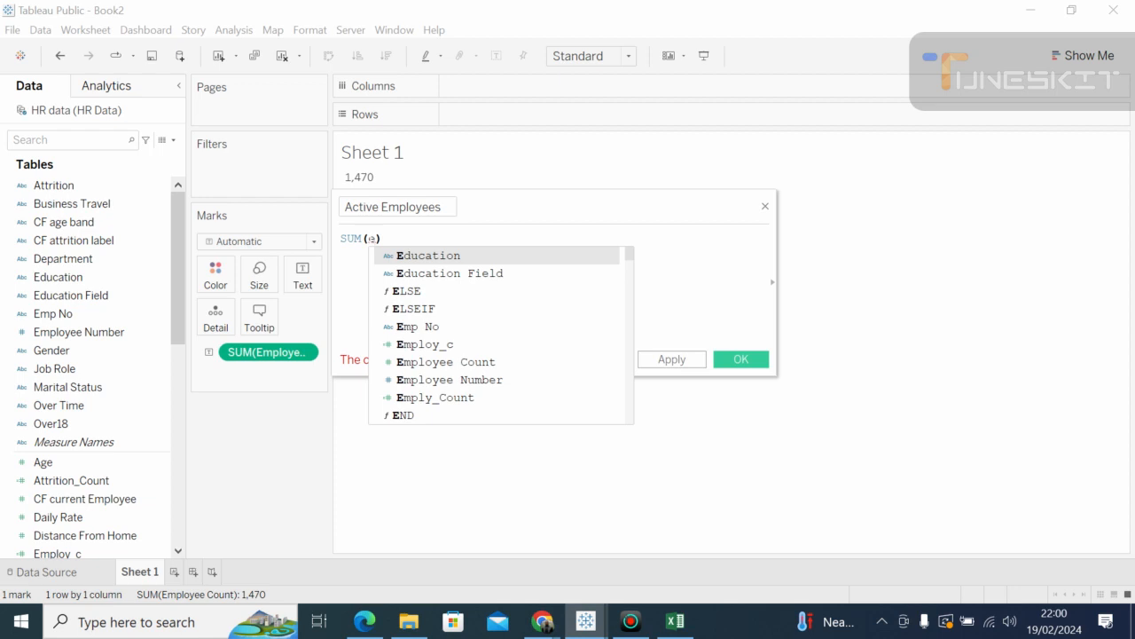
text(m)
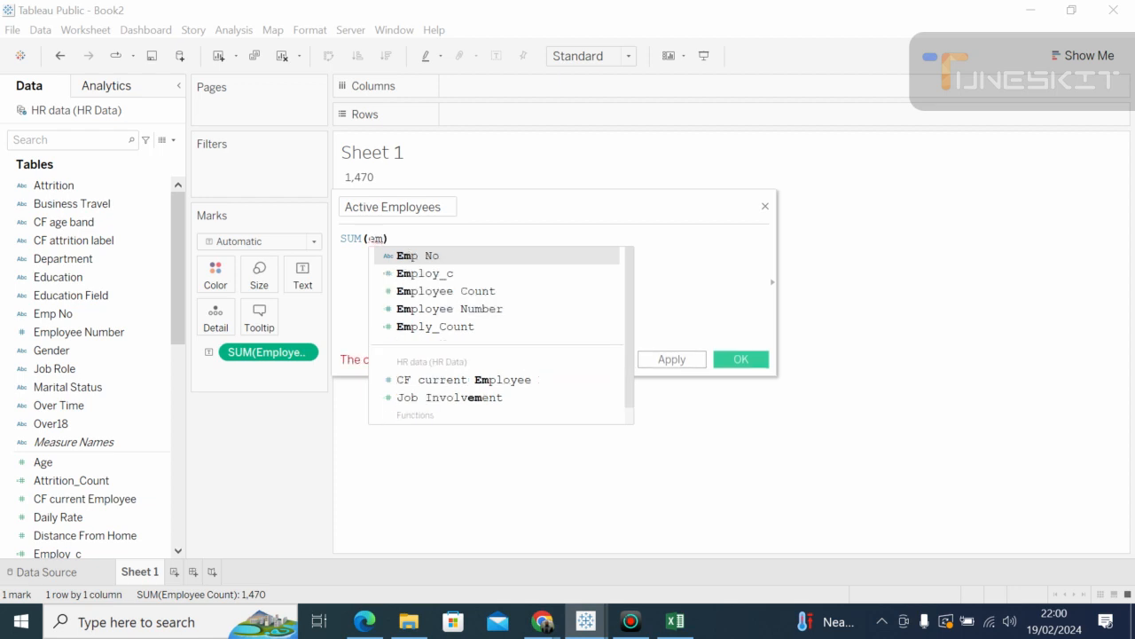
double_click(435, 292)
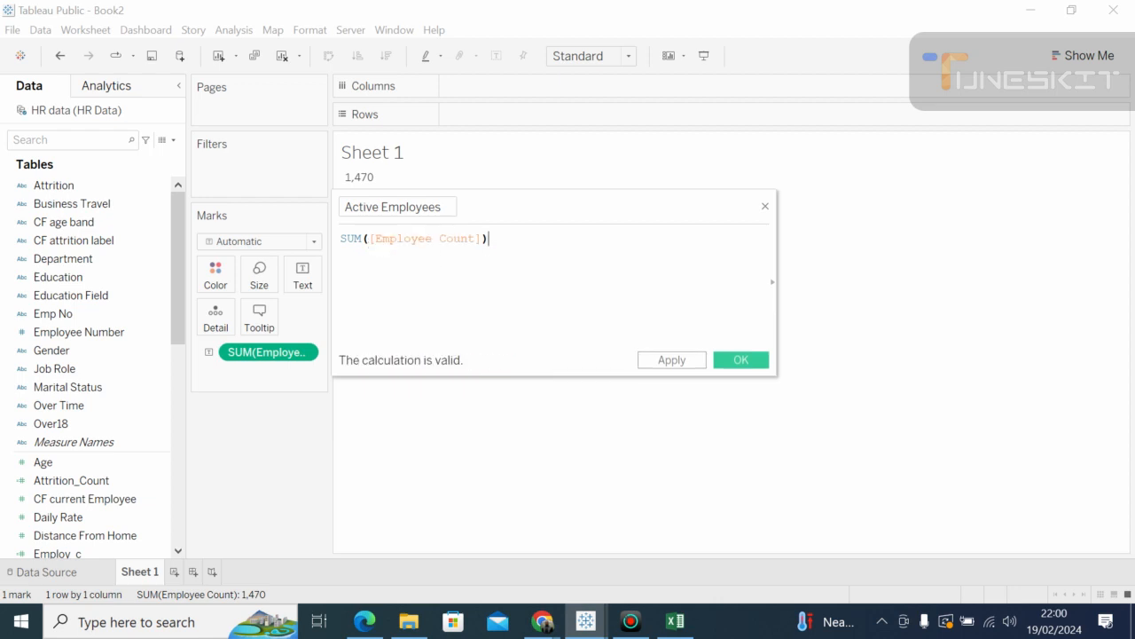
text(-)
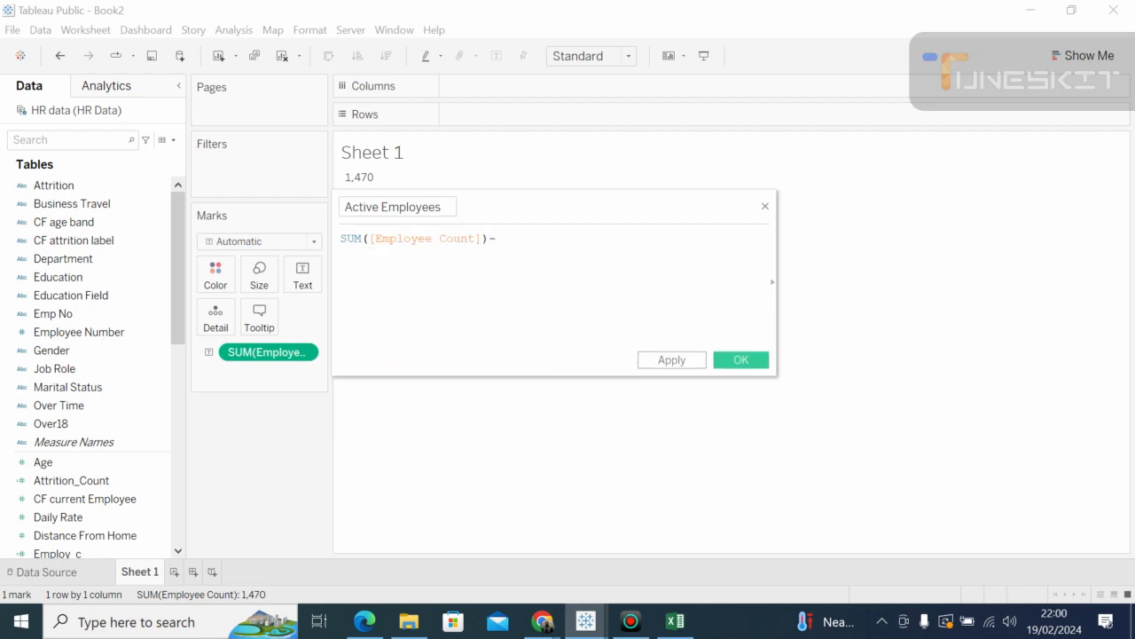
text(sum)
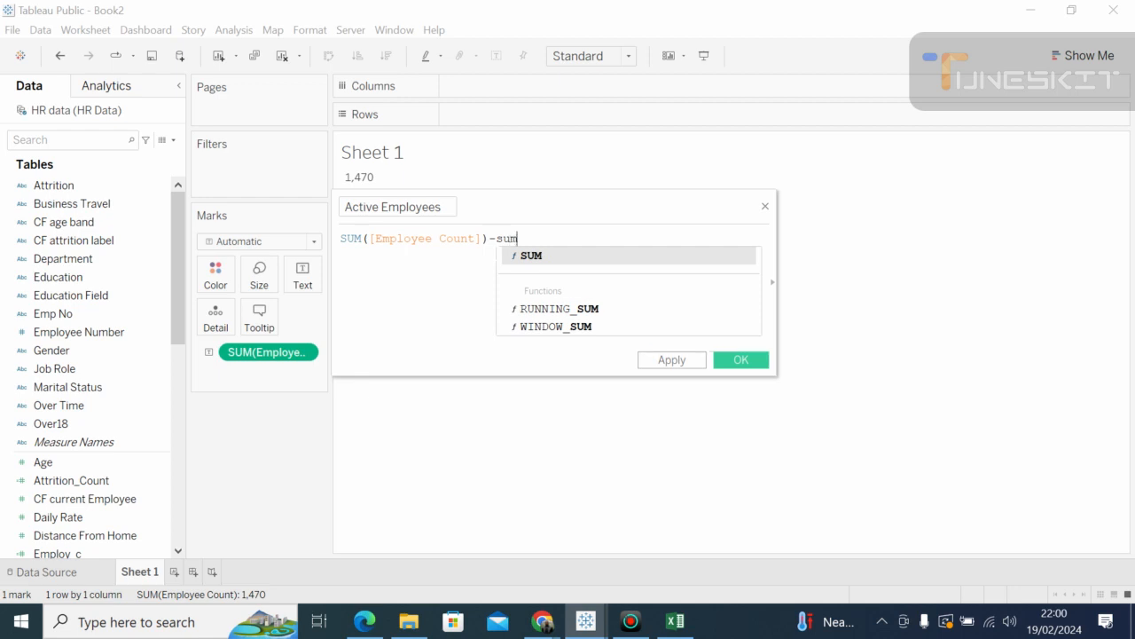
click(548, 256)
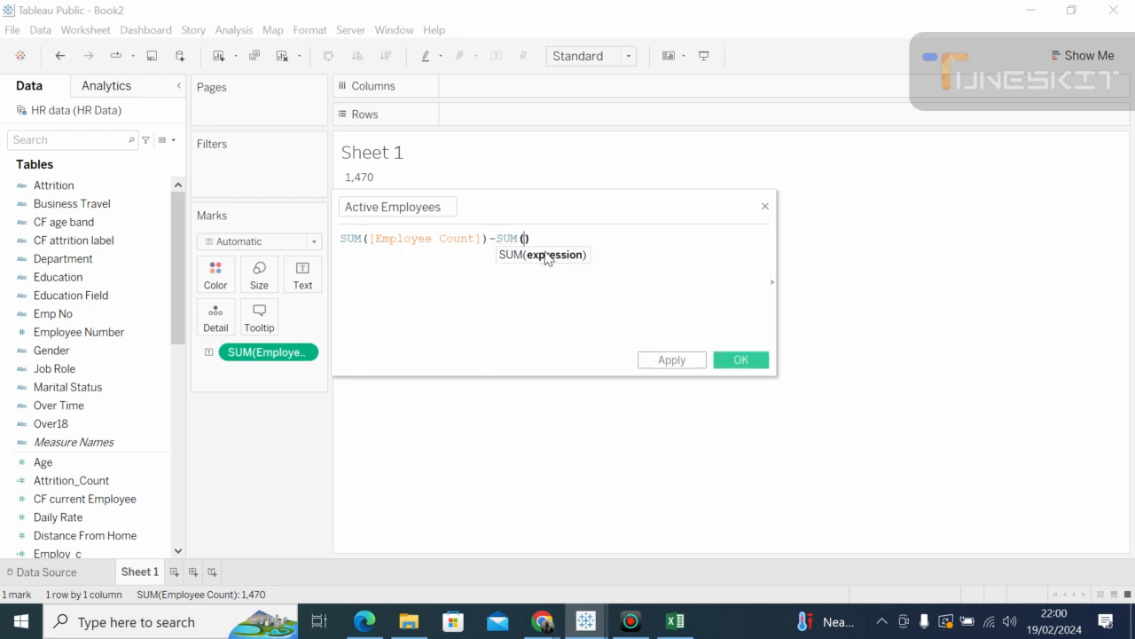
text(a)
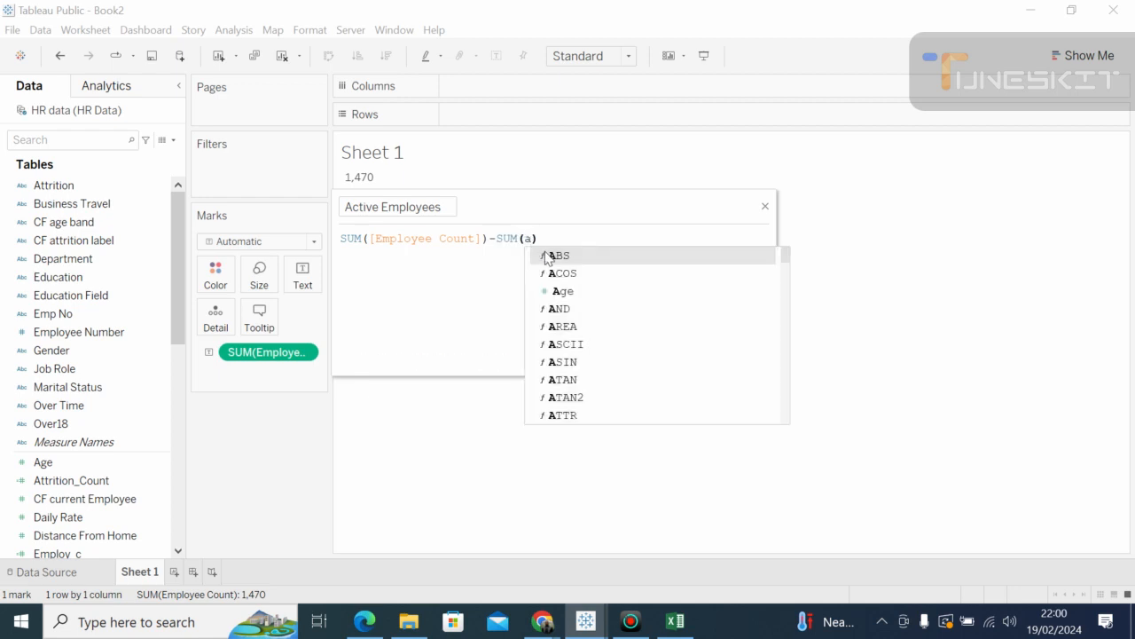
text(tt)
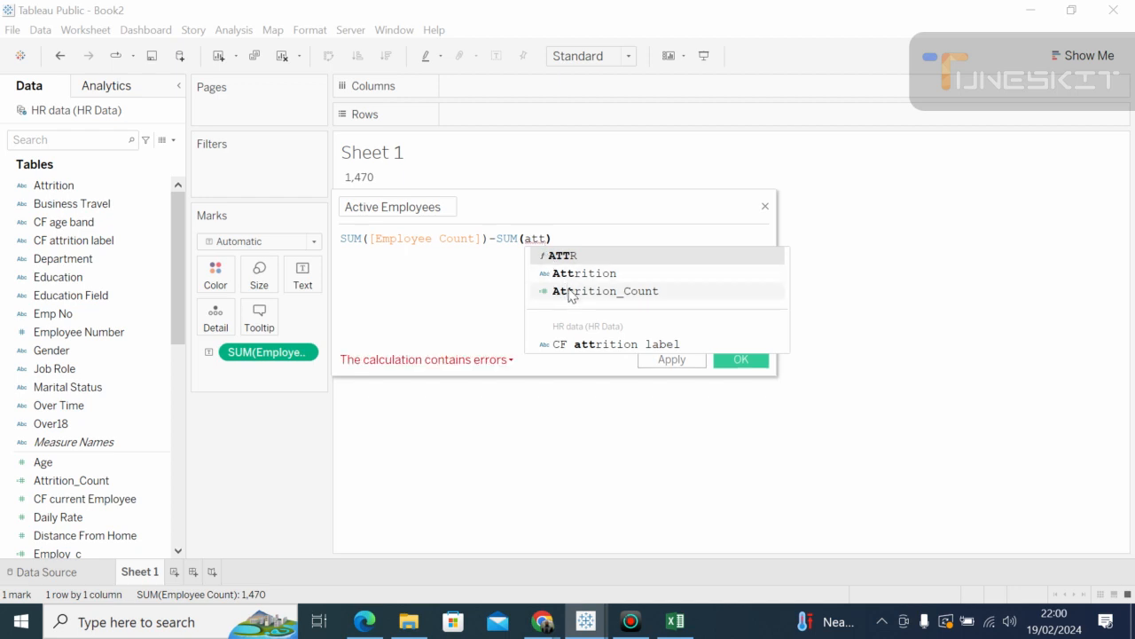
click(570, 292)
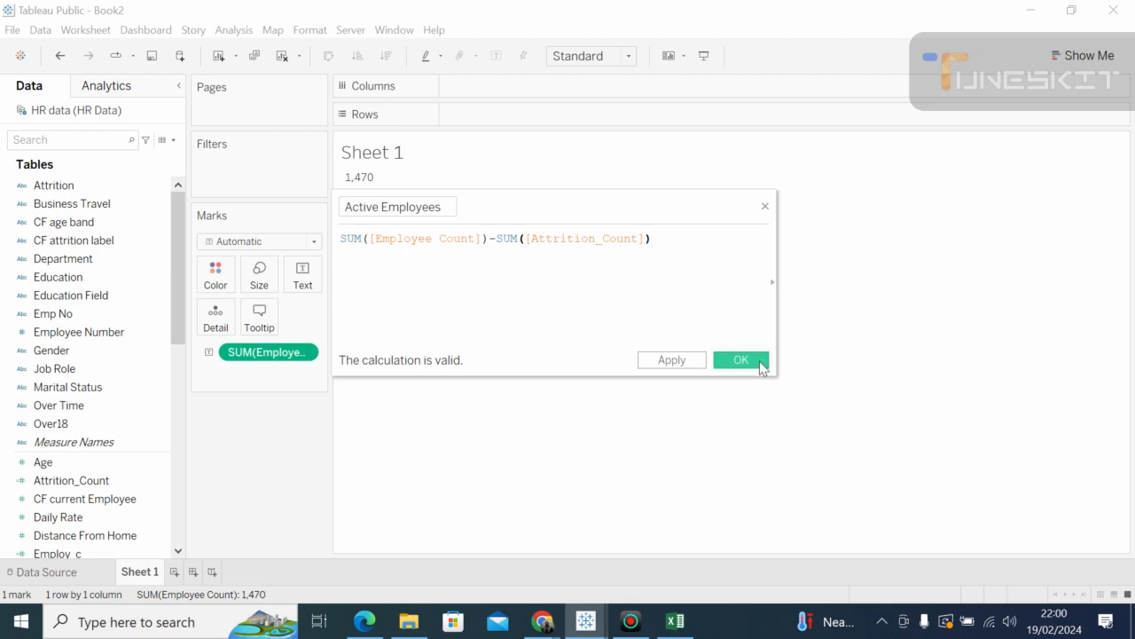
click(761, 362)
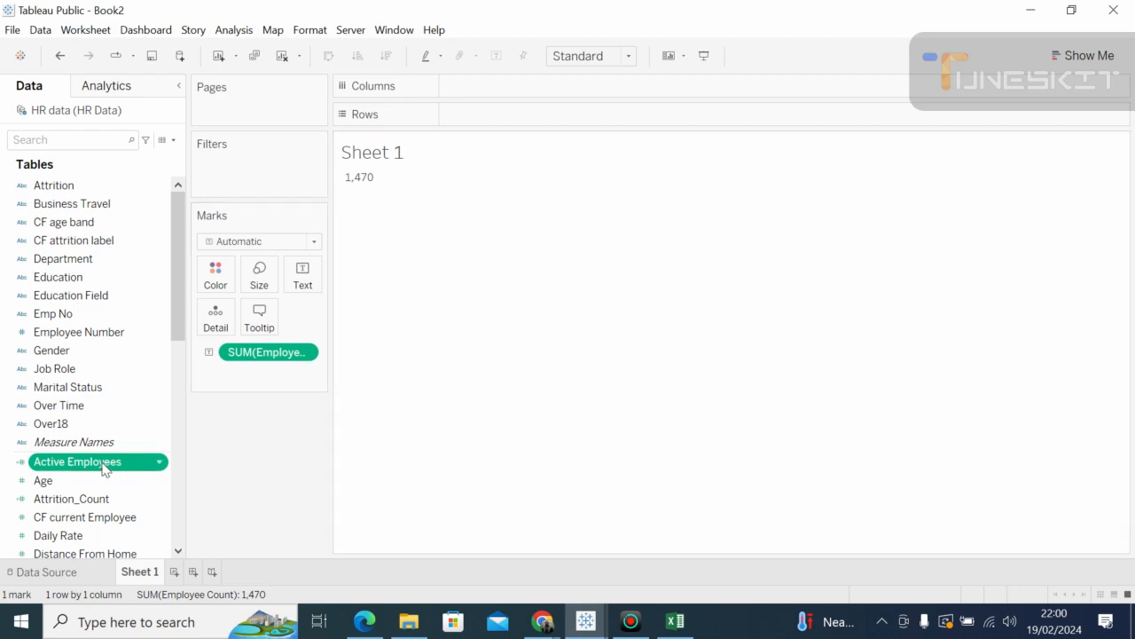
drag(102, 467, 578, 204)
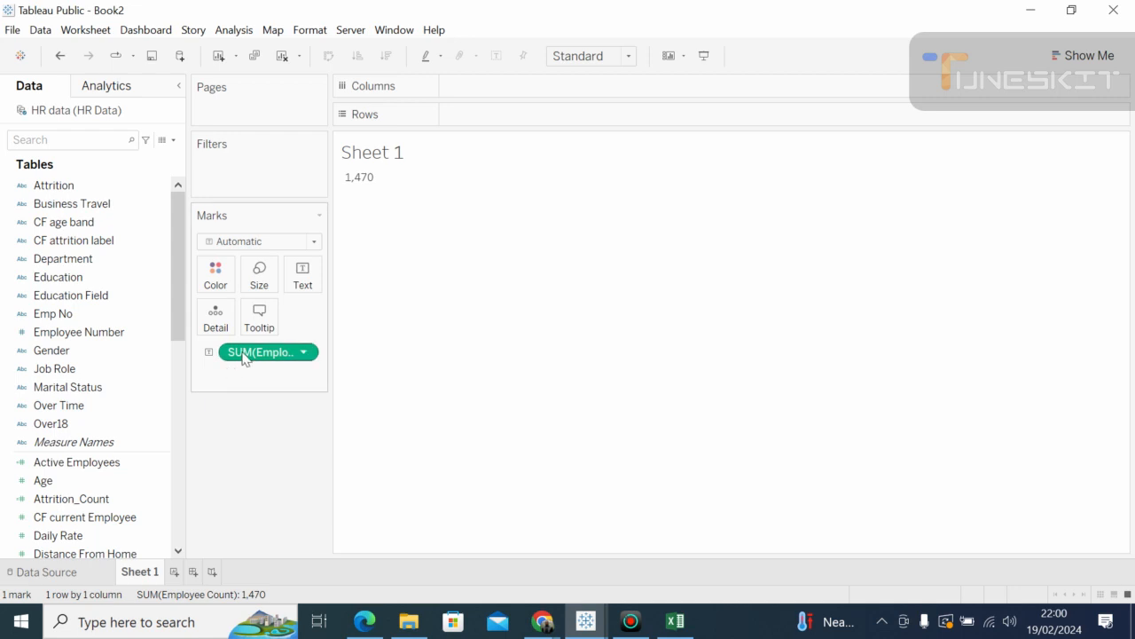
click(304, 353)
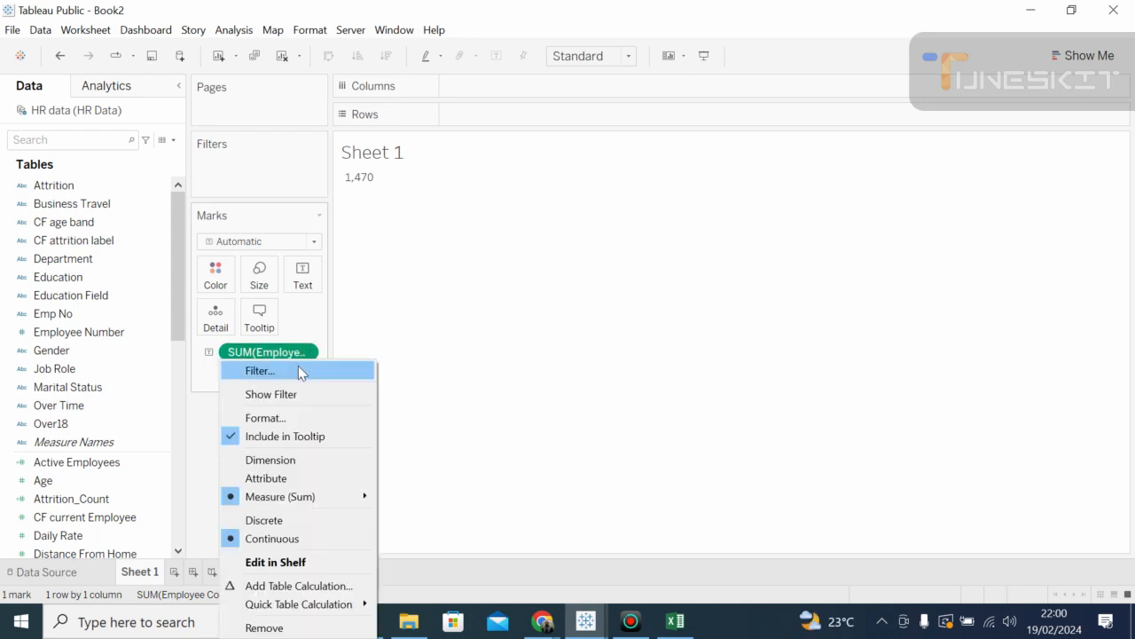
click(173, 377)
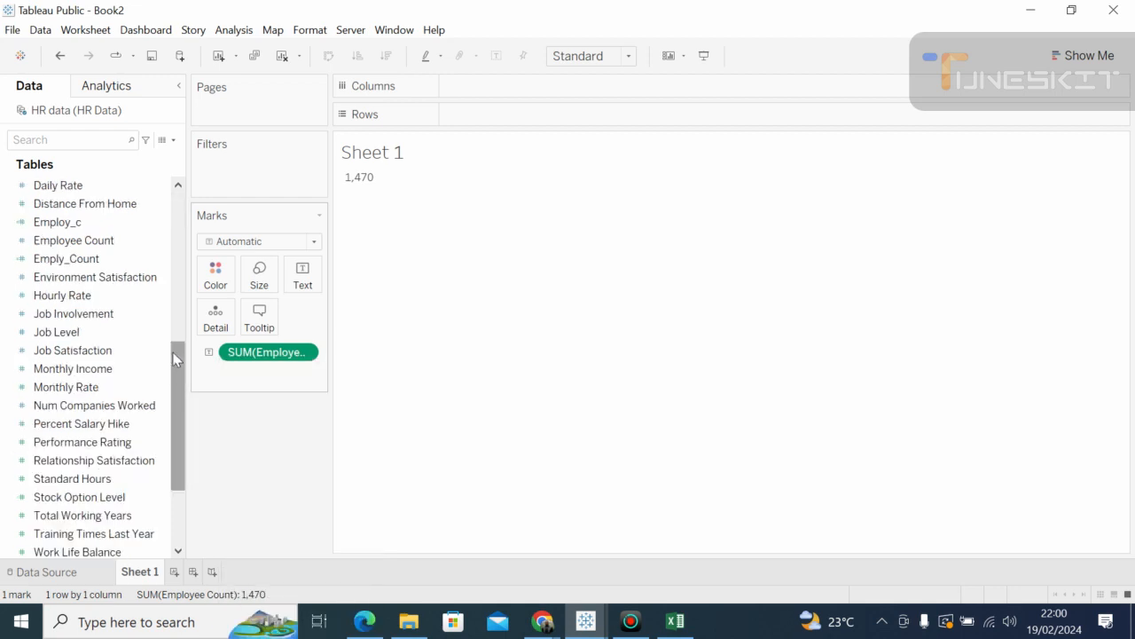
drag(178, 374, 175, 187)
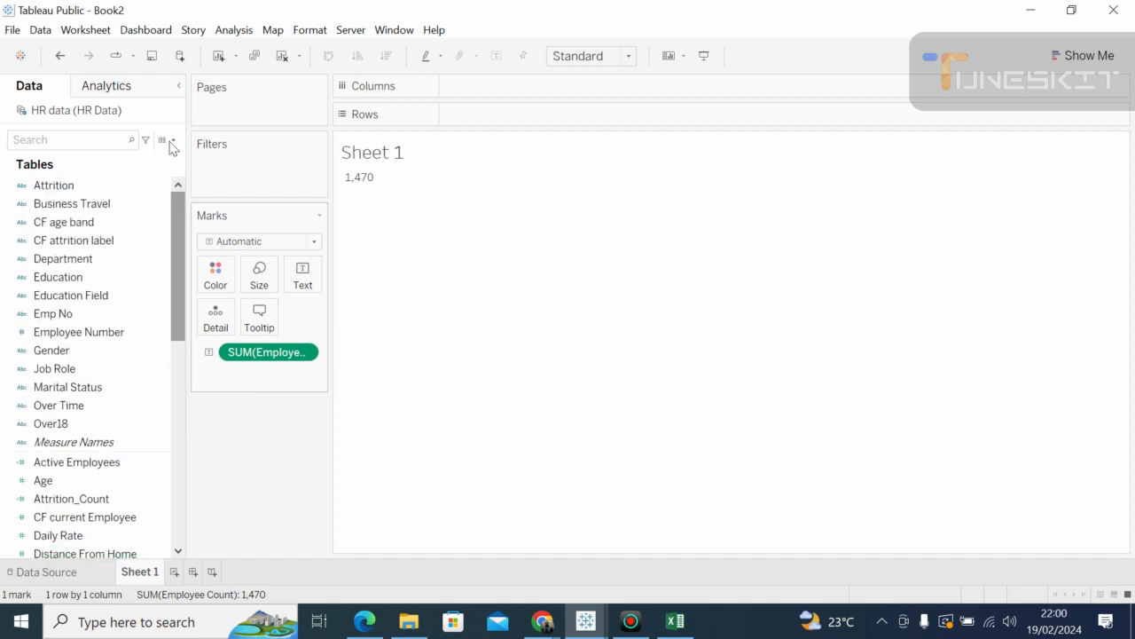
Step: Start a new calculated field, clear its name, and close it without saving
click(175, 141)
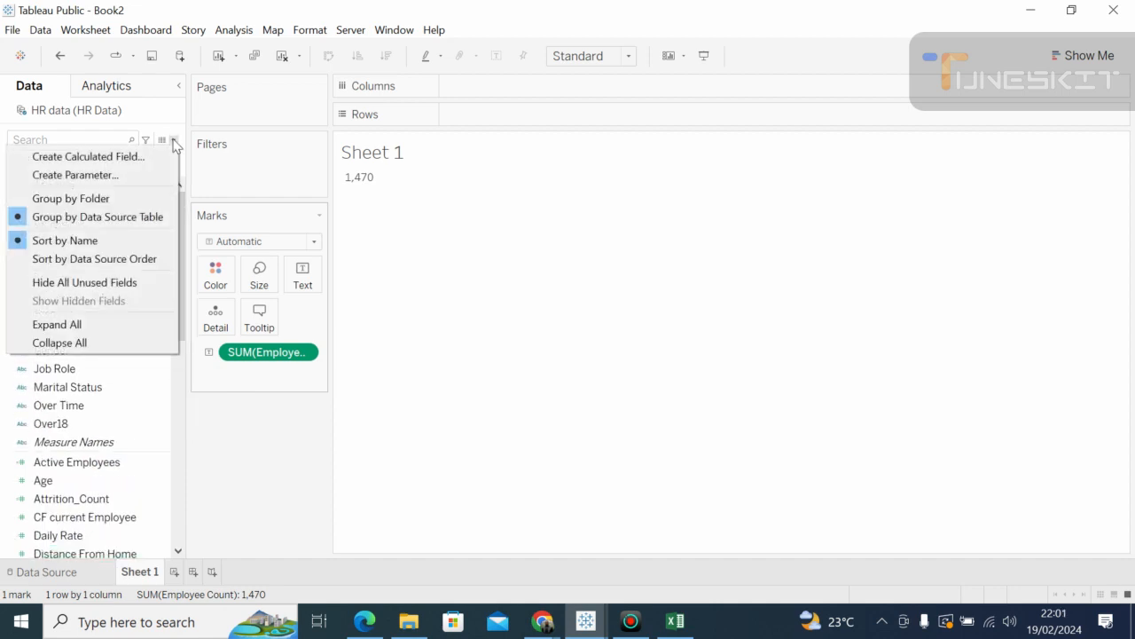
click(138, 160)
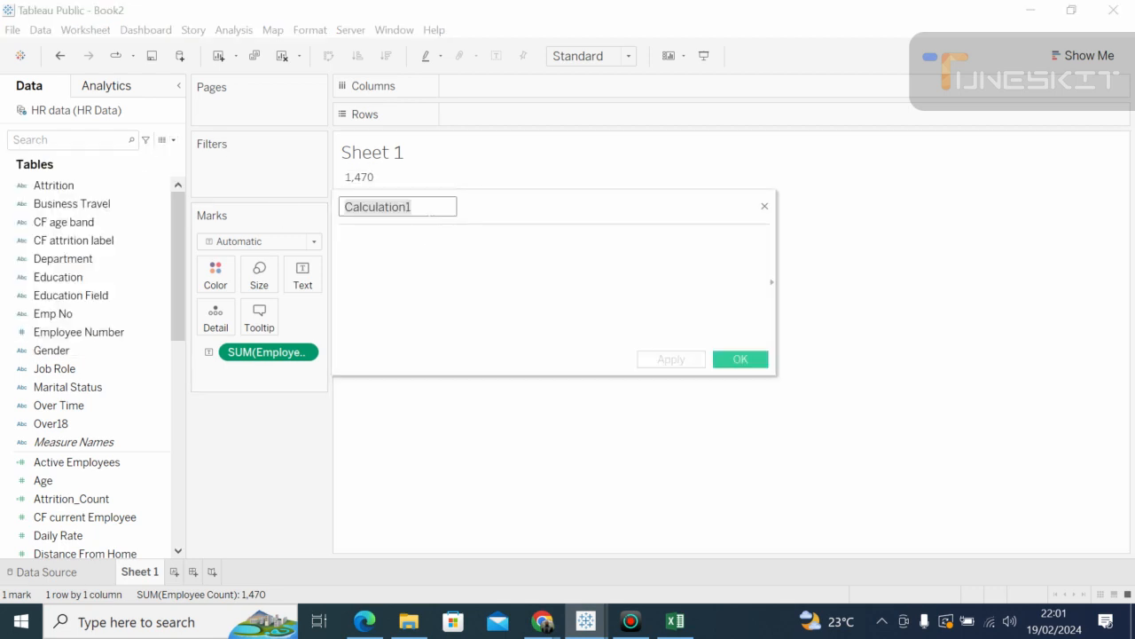
click(415, 207)
key(BackSpace)
key(BackSpace)
key(BackSpace)
key(BackSpace)
key(BackSpace)
key(BackSpace)
key(BackSpace)
key(BackSpace)
key(BackSpace)
key(BackSpace)
key(BackSpace)
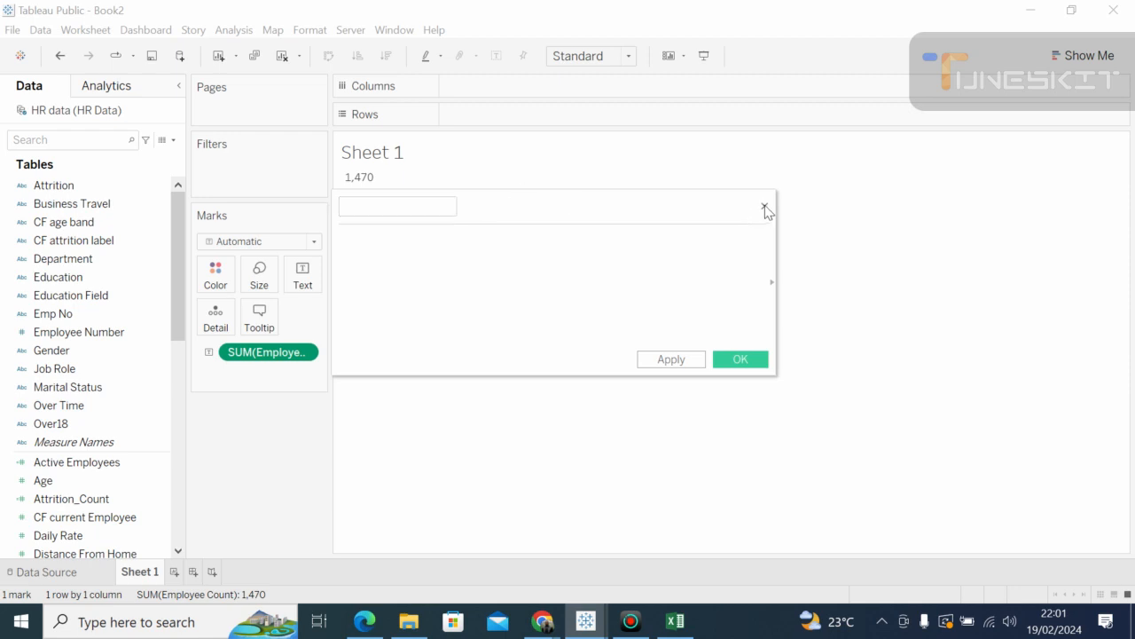
click(765, 208)
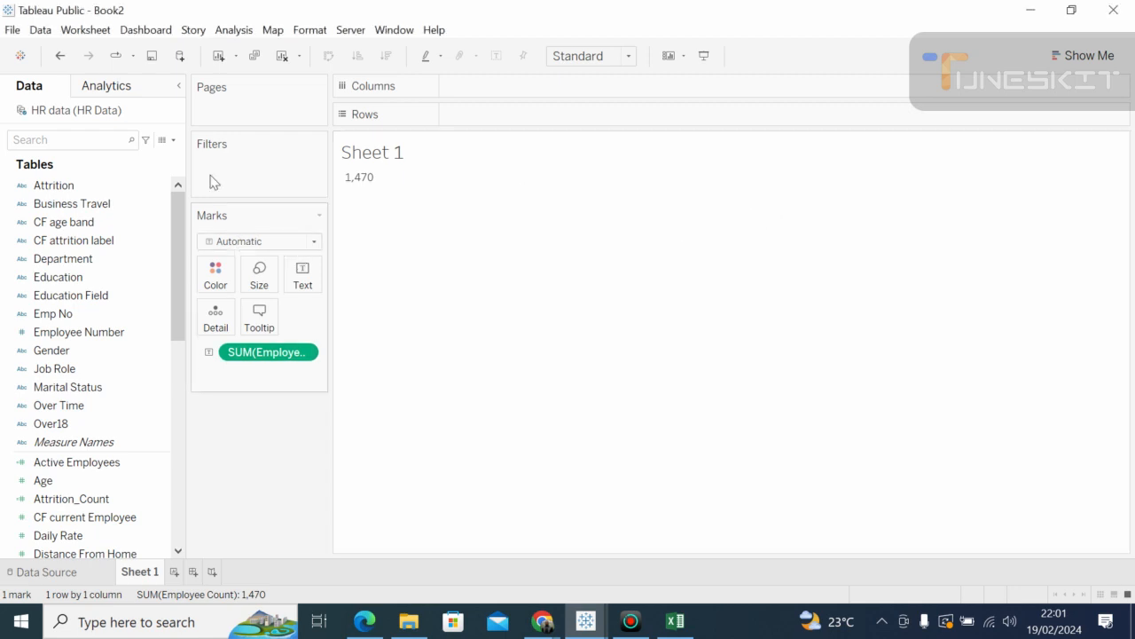
Step: Leave Tableau and bring the Google Meet call to the front in Chrome
click(174, 140)
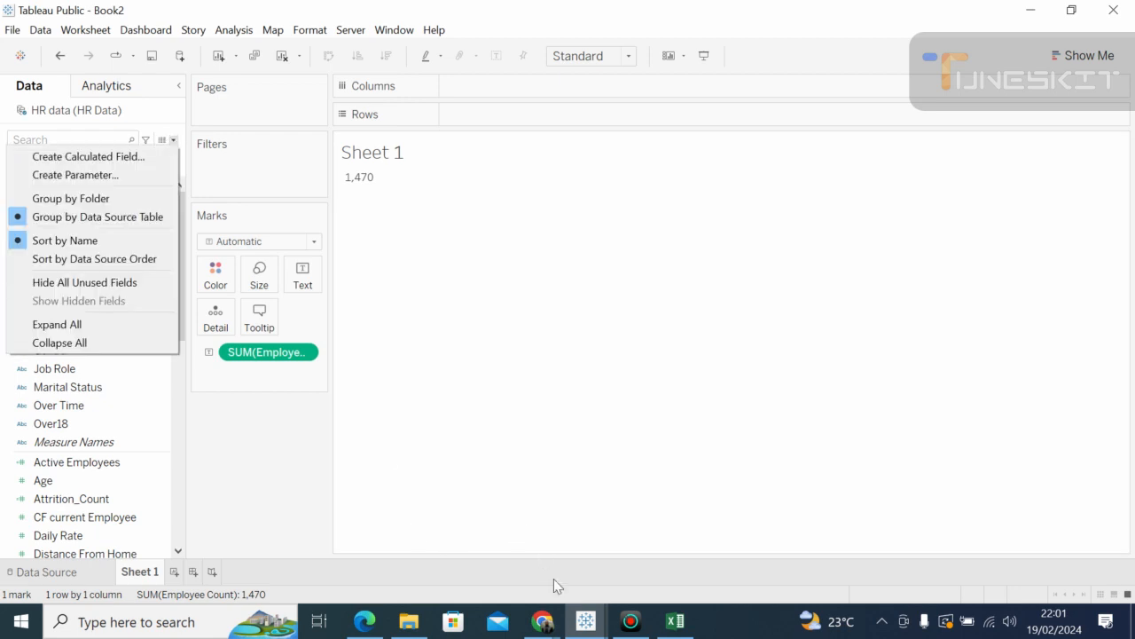
click(543, 623)
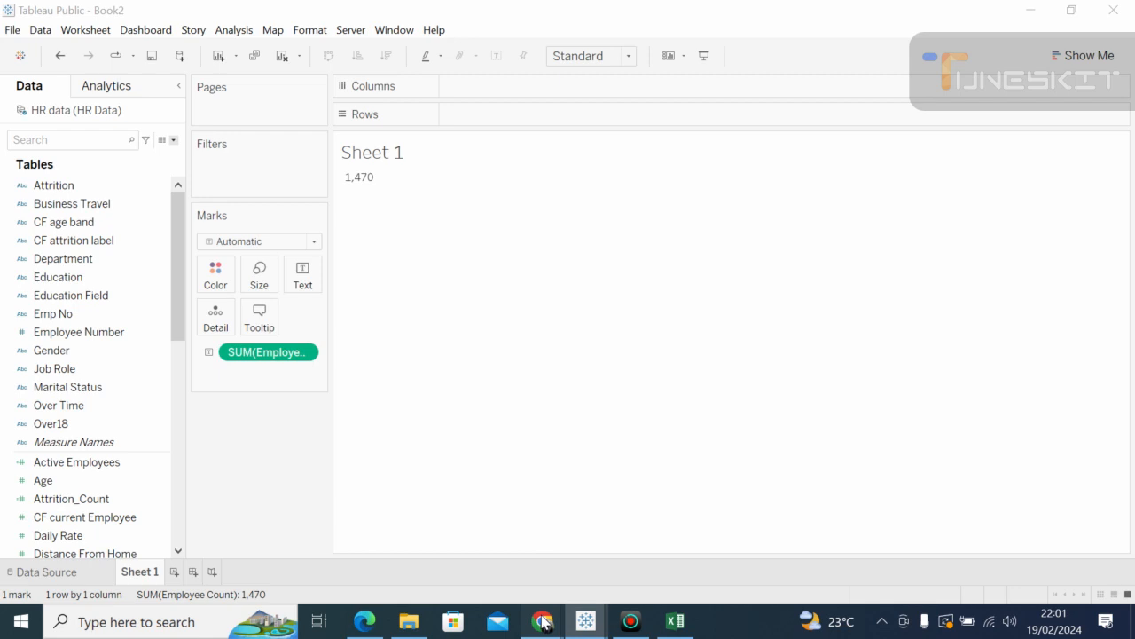
click(481, 528)
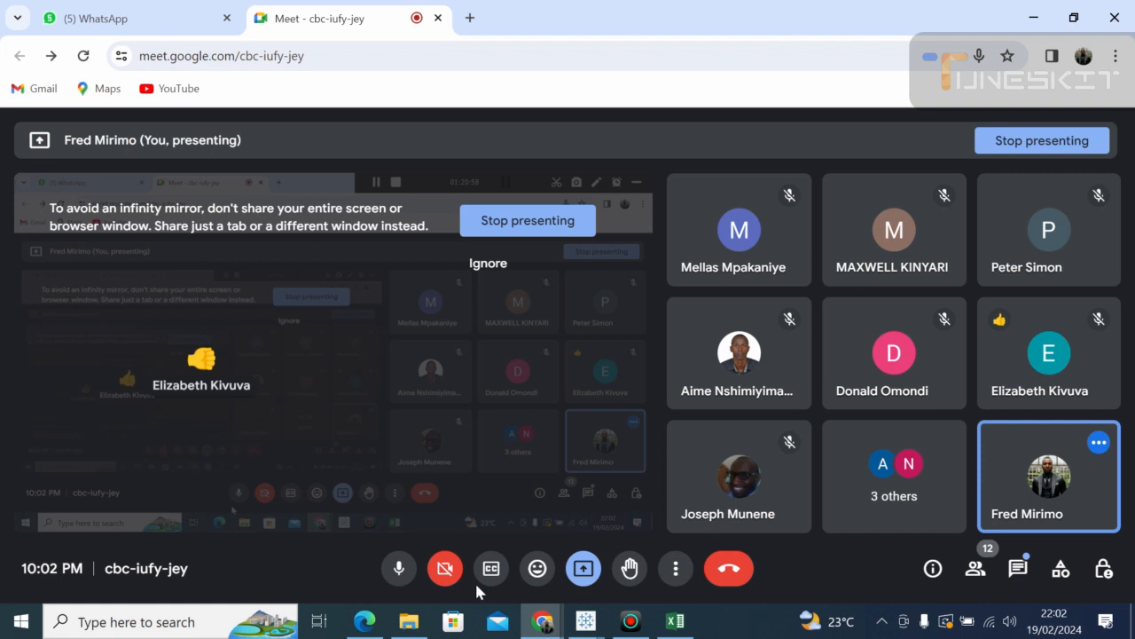
Step: Stop presenting, turn the microphone off, and leave the Google Meet call
click(585, 569)
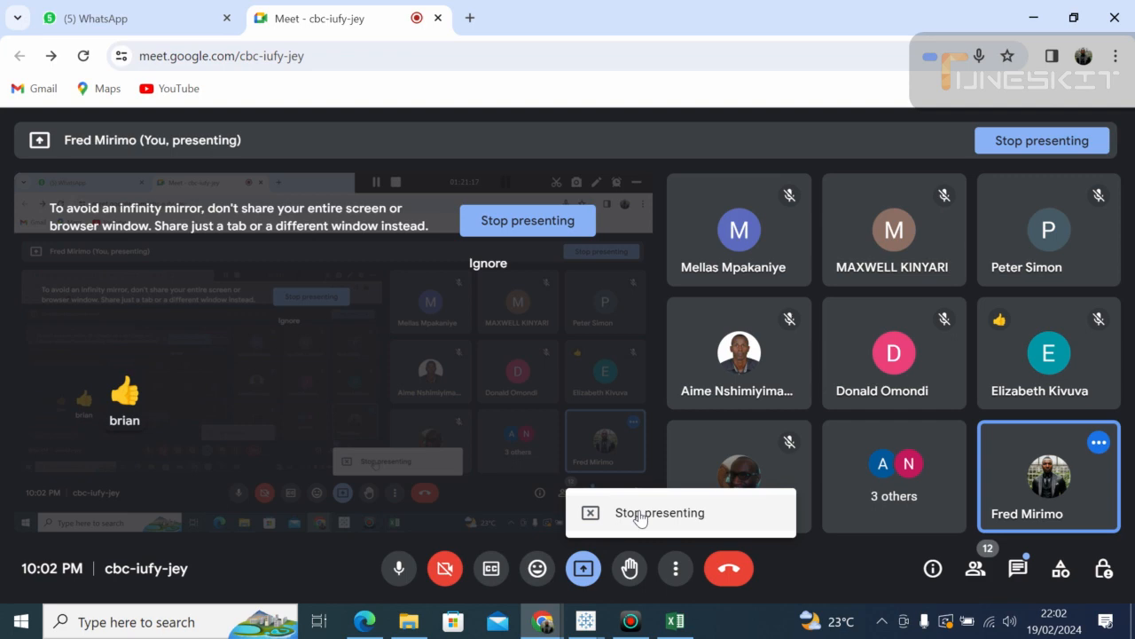
click(639, 514)
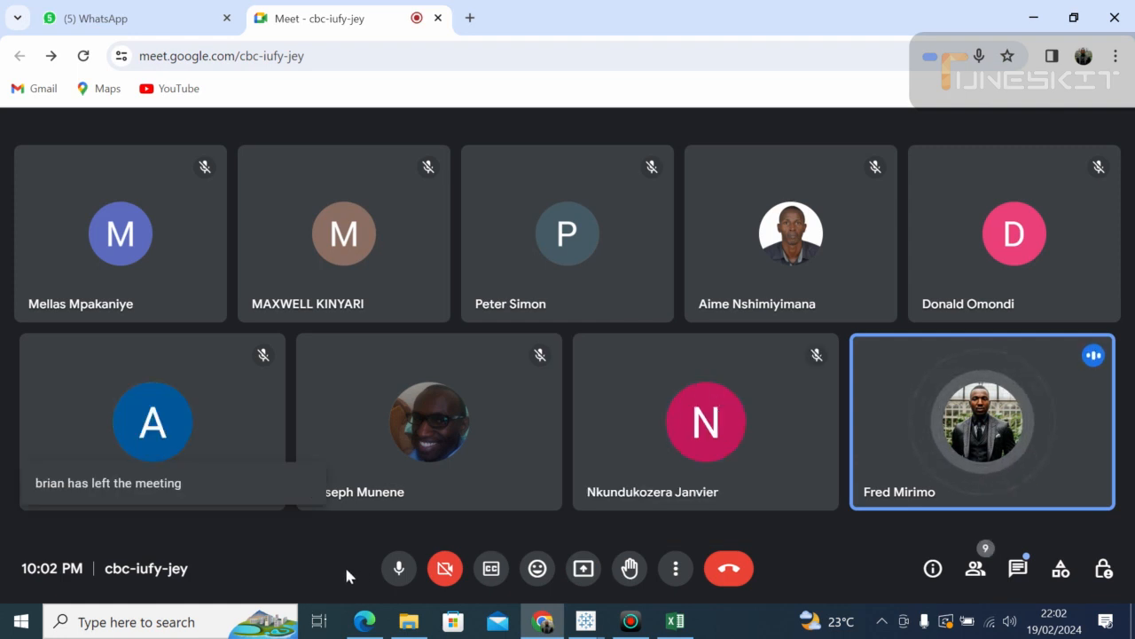
click(400, 572)
click(400, 572)
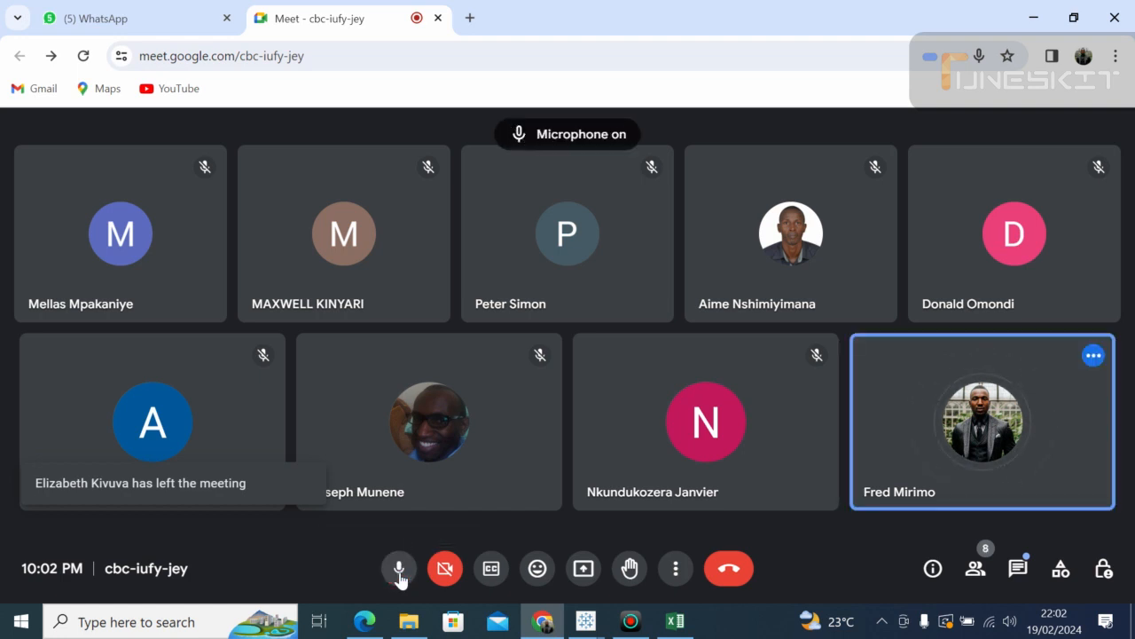
click(399, 572)
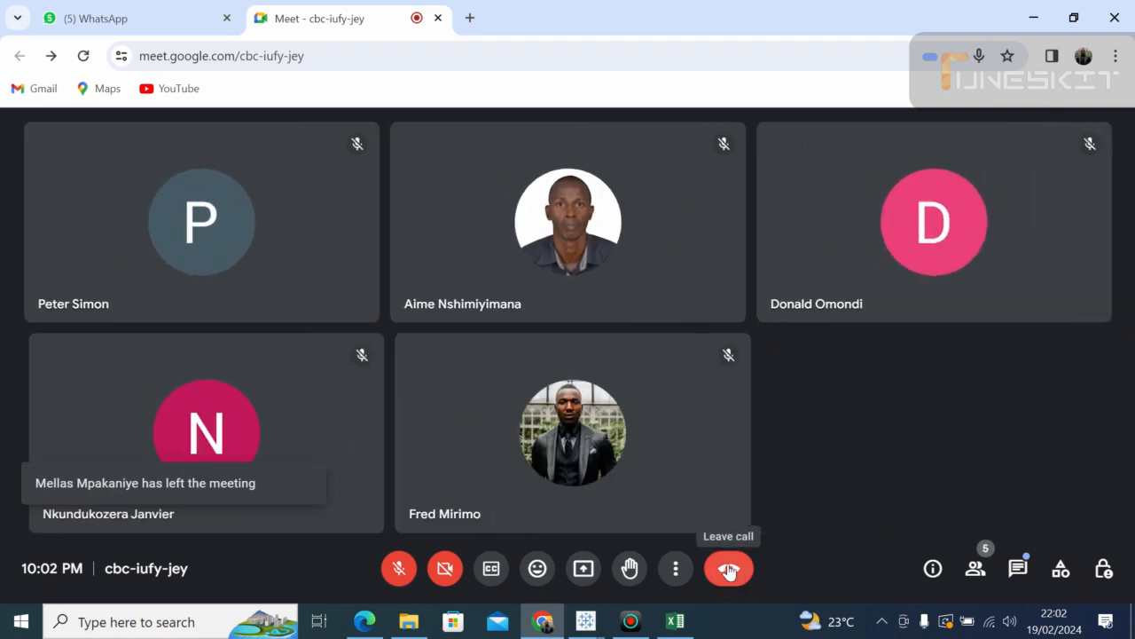
click(727, 570)
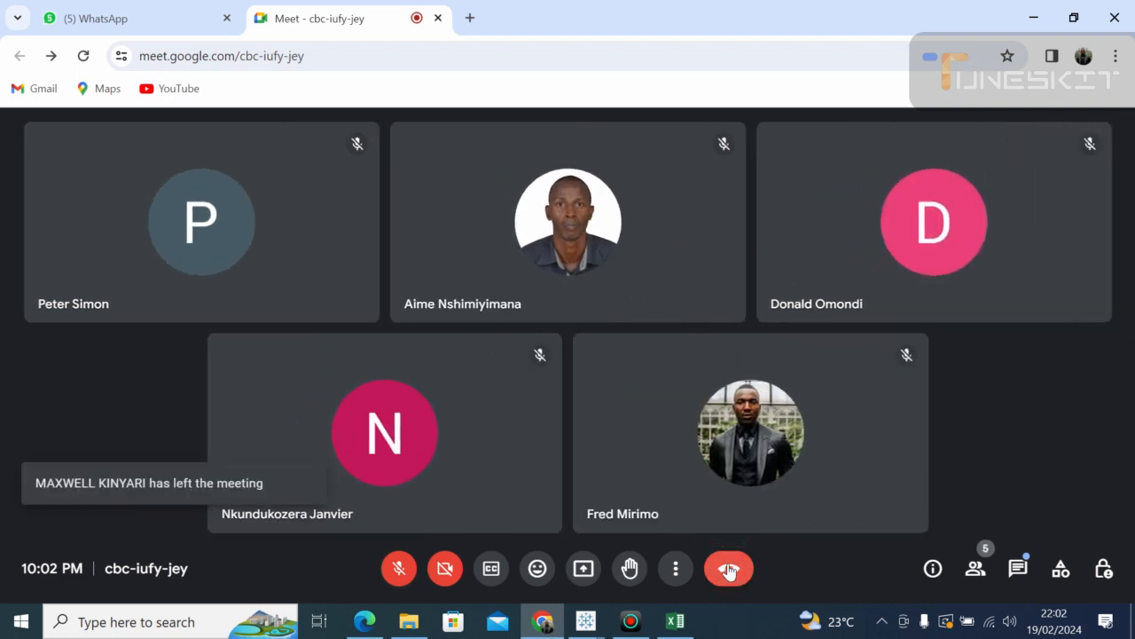